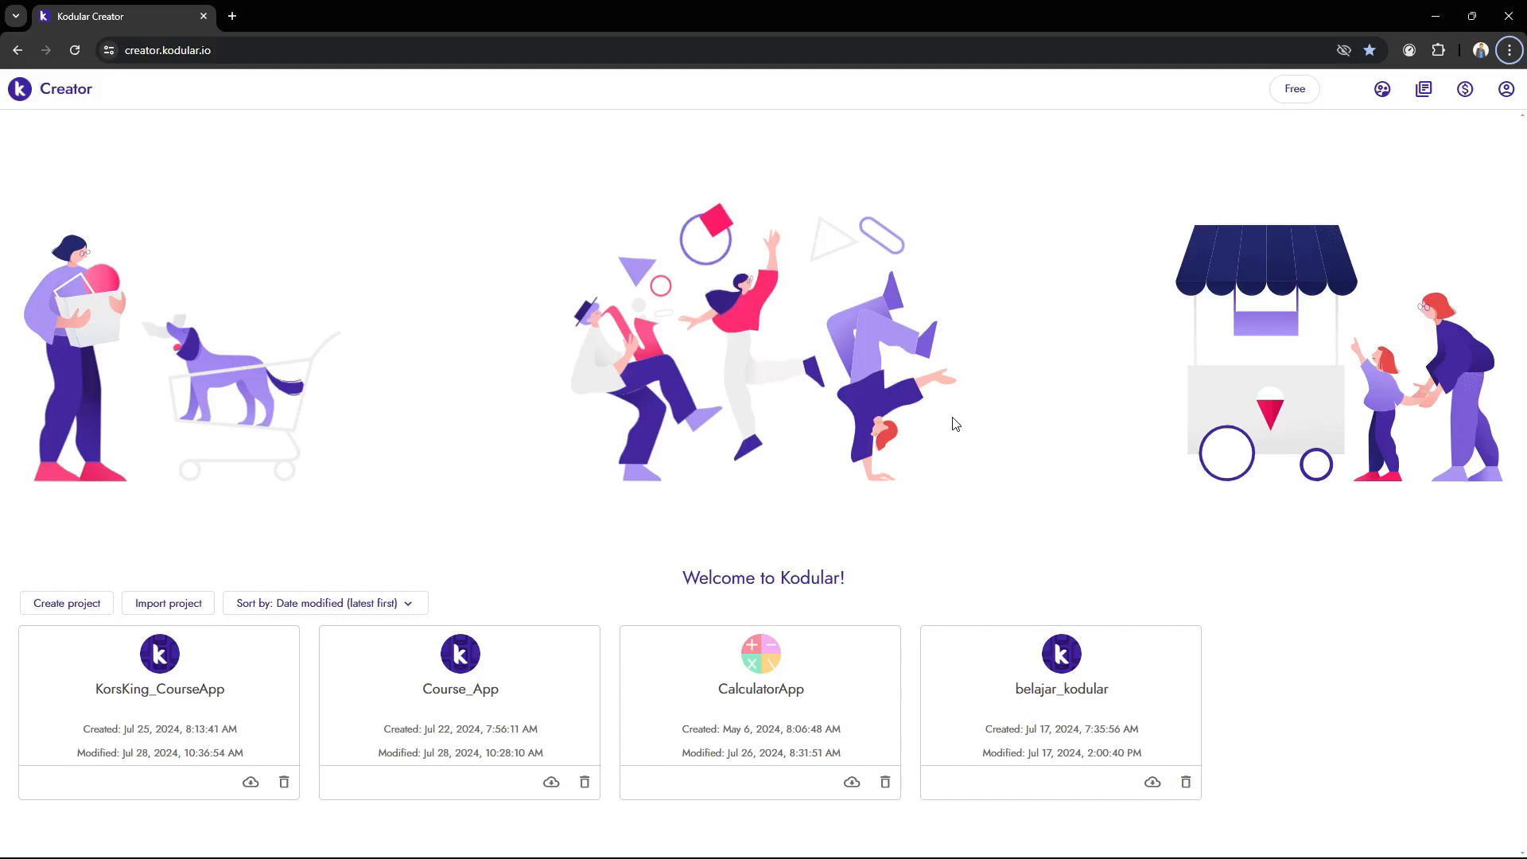
# Bring up the BlueStacks emulator to view its home screen, nudge its window, and return to Kodular Creator
pyautogui.click(866, 841)
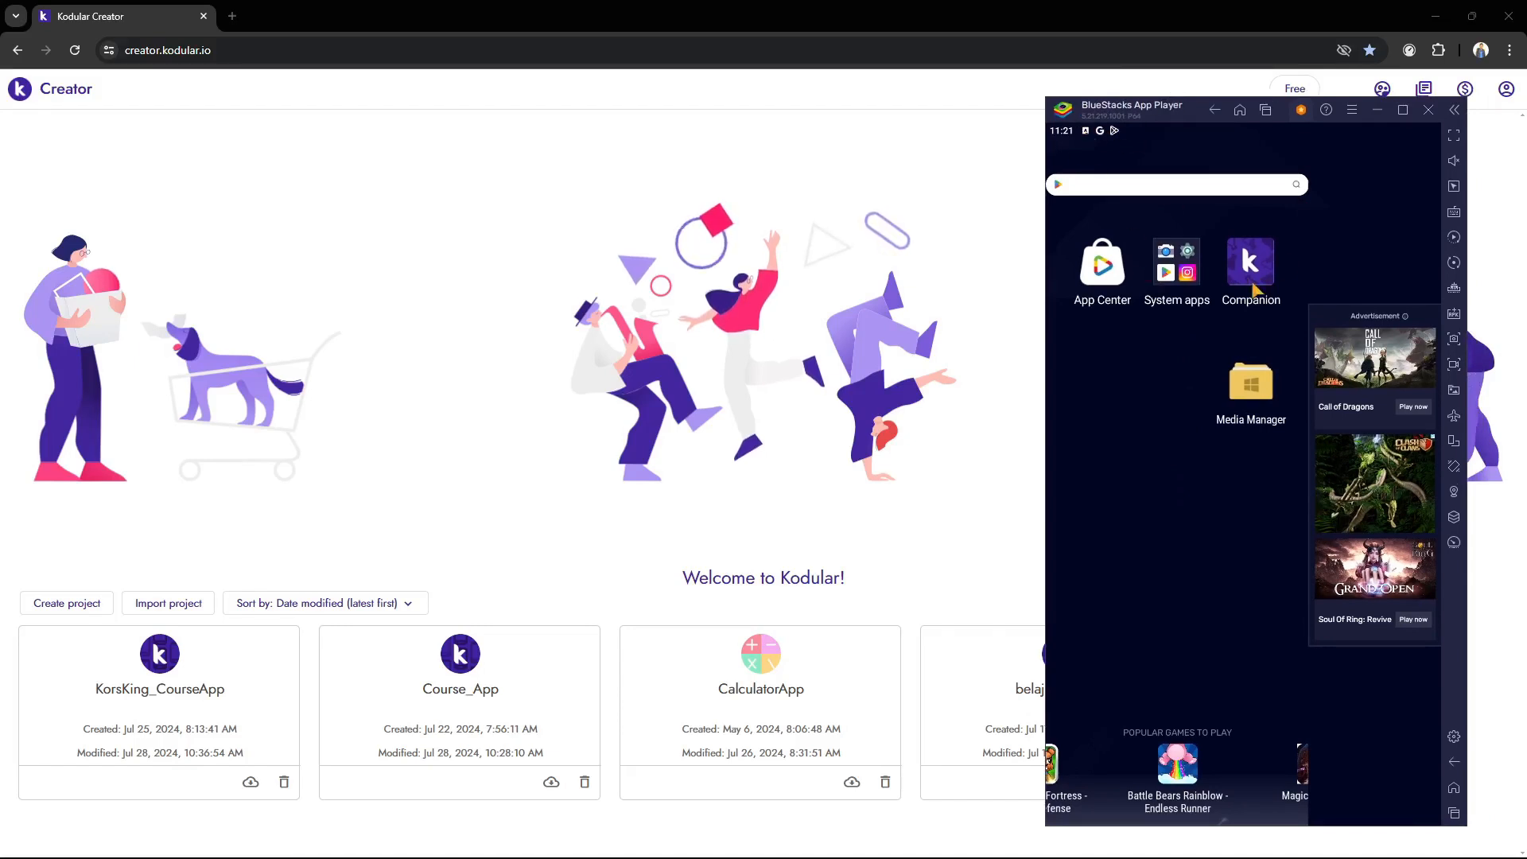
pyautogui.click(1409, 110)
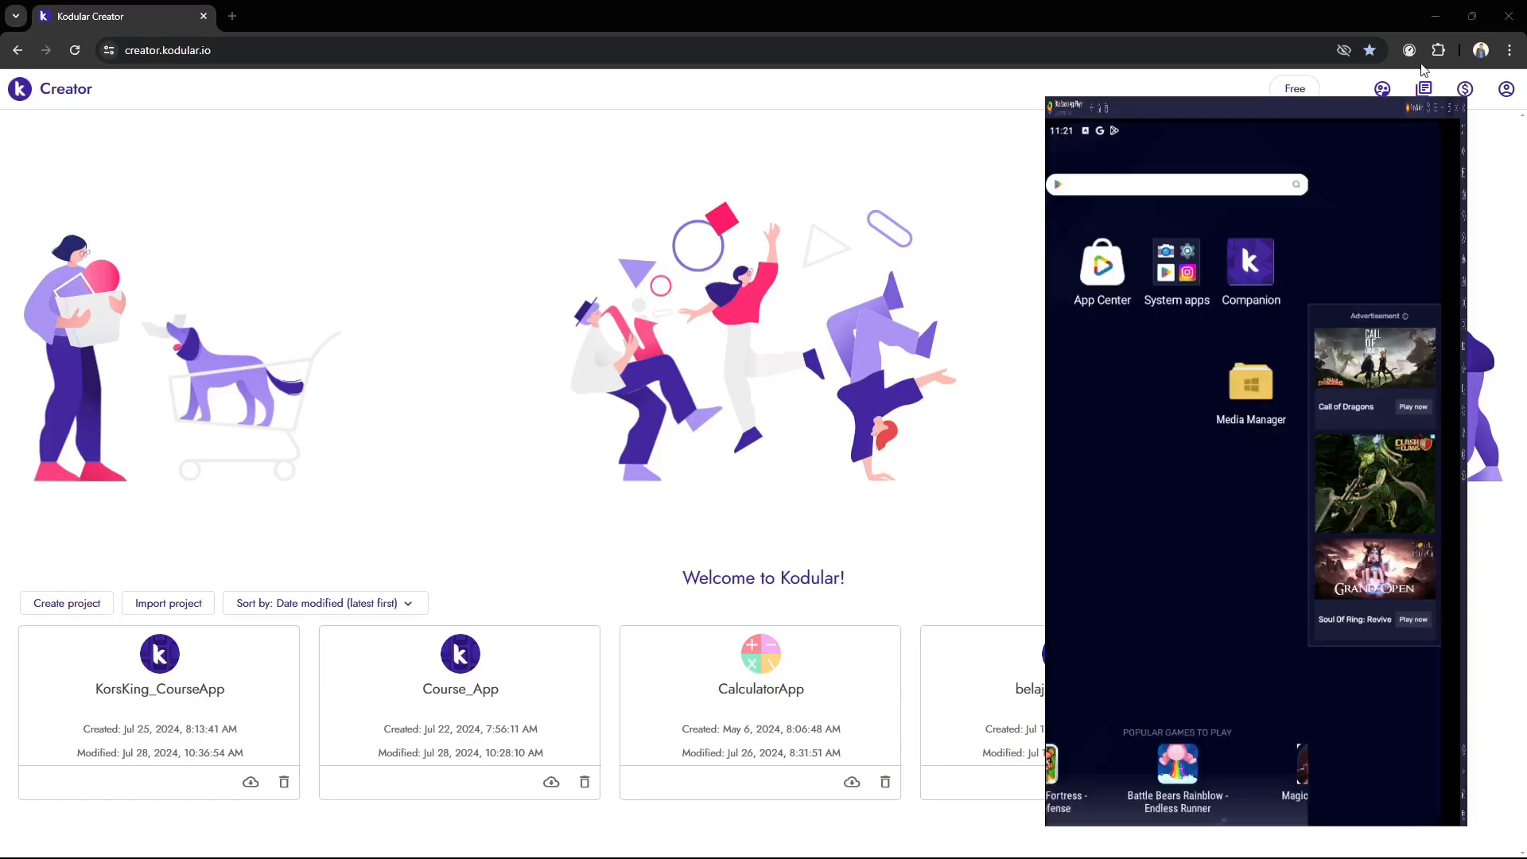
pyautogui.click(1462, 14)
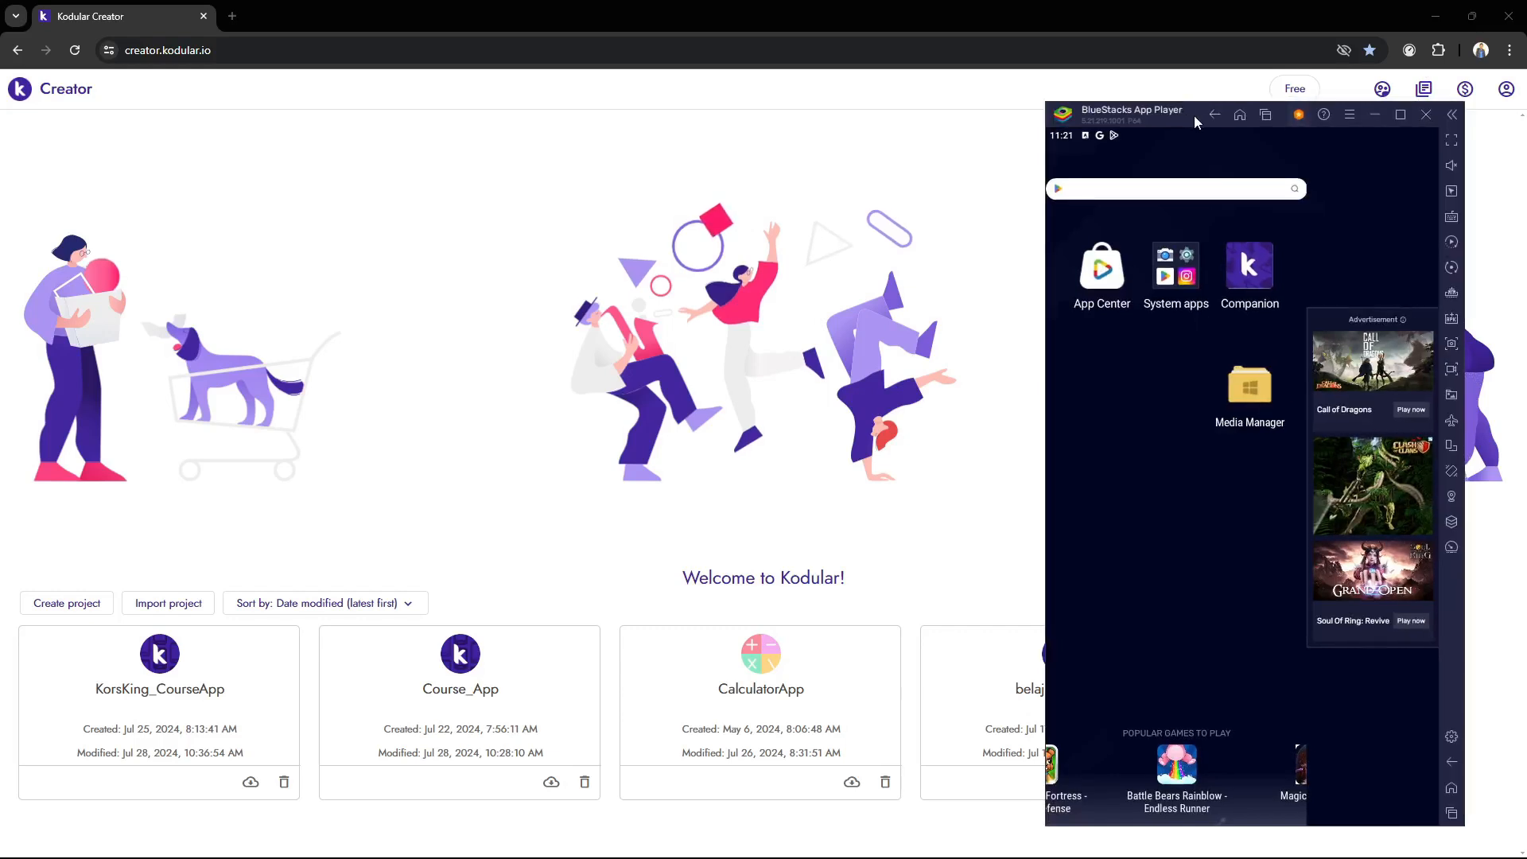
pyautogui.moveTo(1194, 116); pyautogui.dragTo(1189, 114)
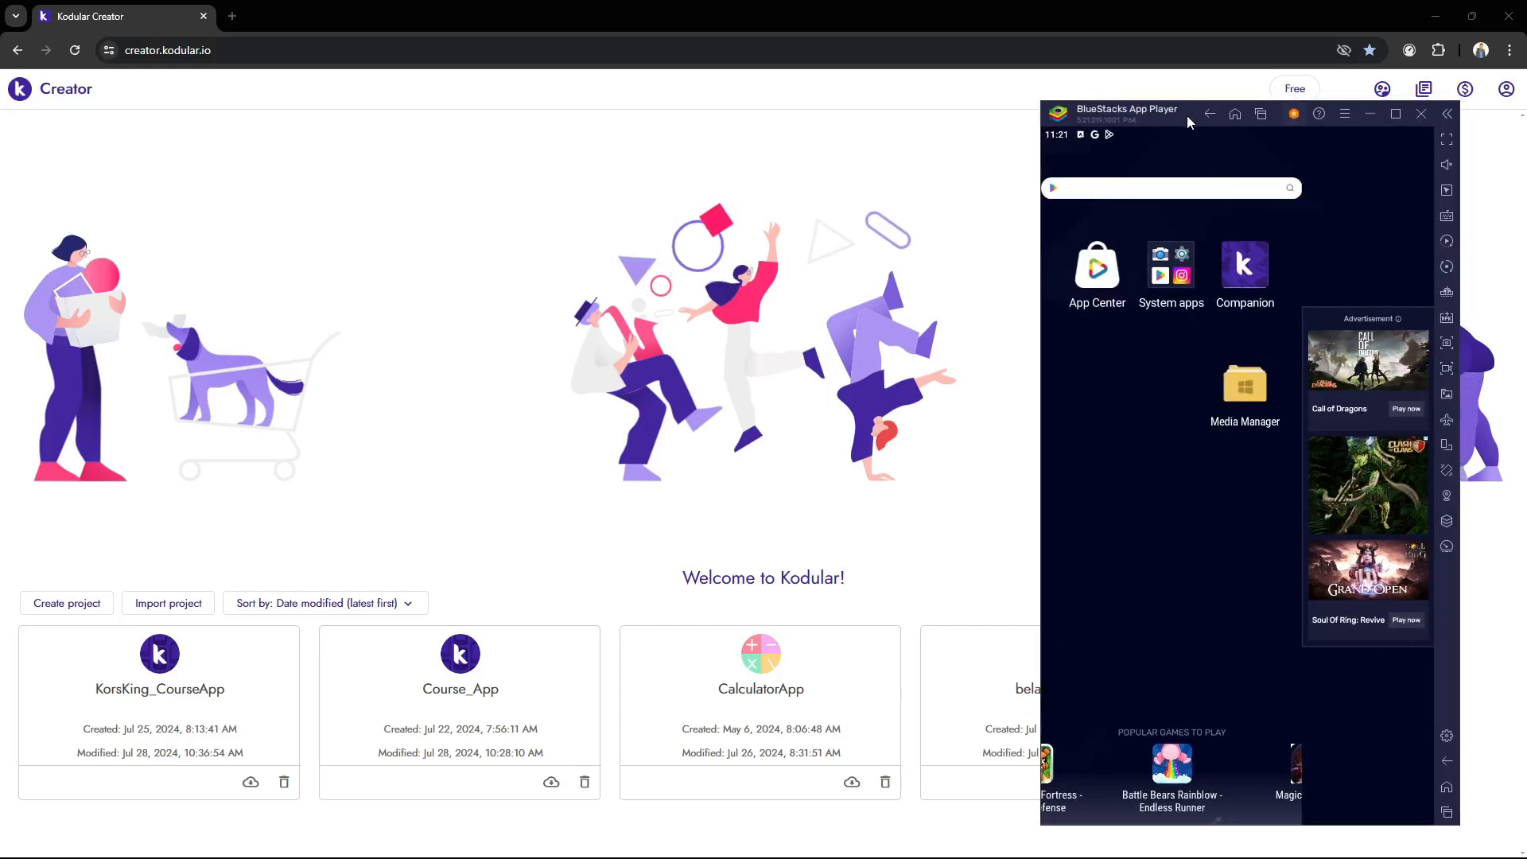
pyautogui.click(526, 419)
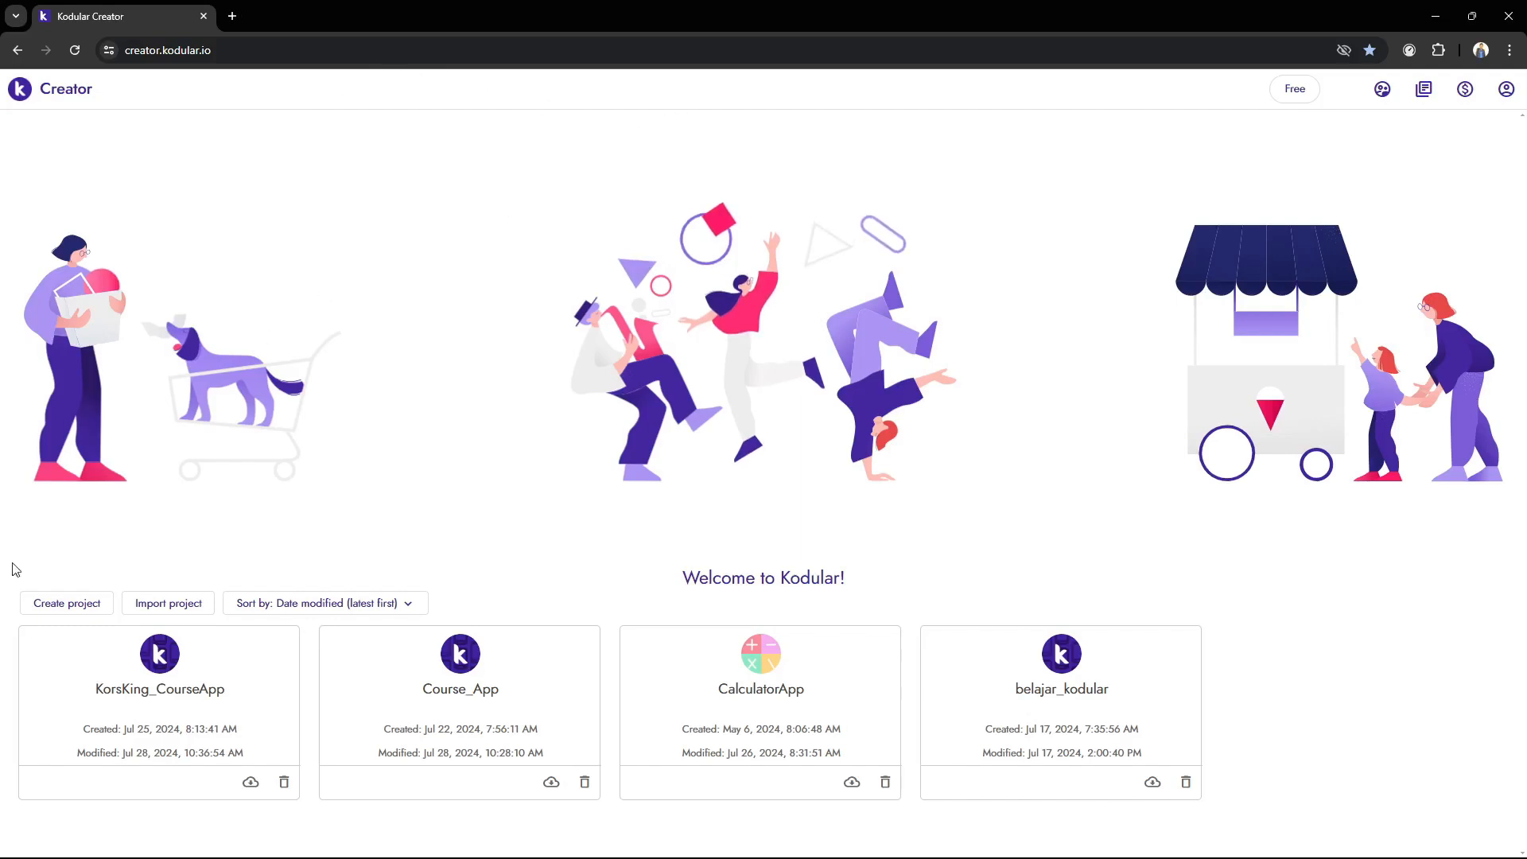
# Start a new project named profile_card and proceed to its configuration settings
pyautogui.click(45, 605)
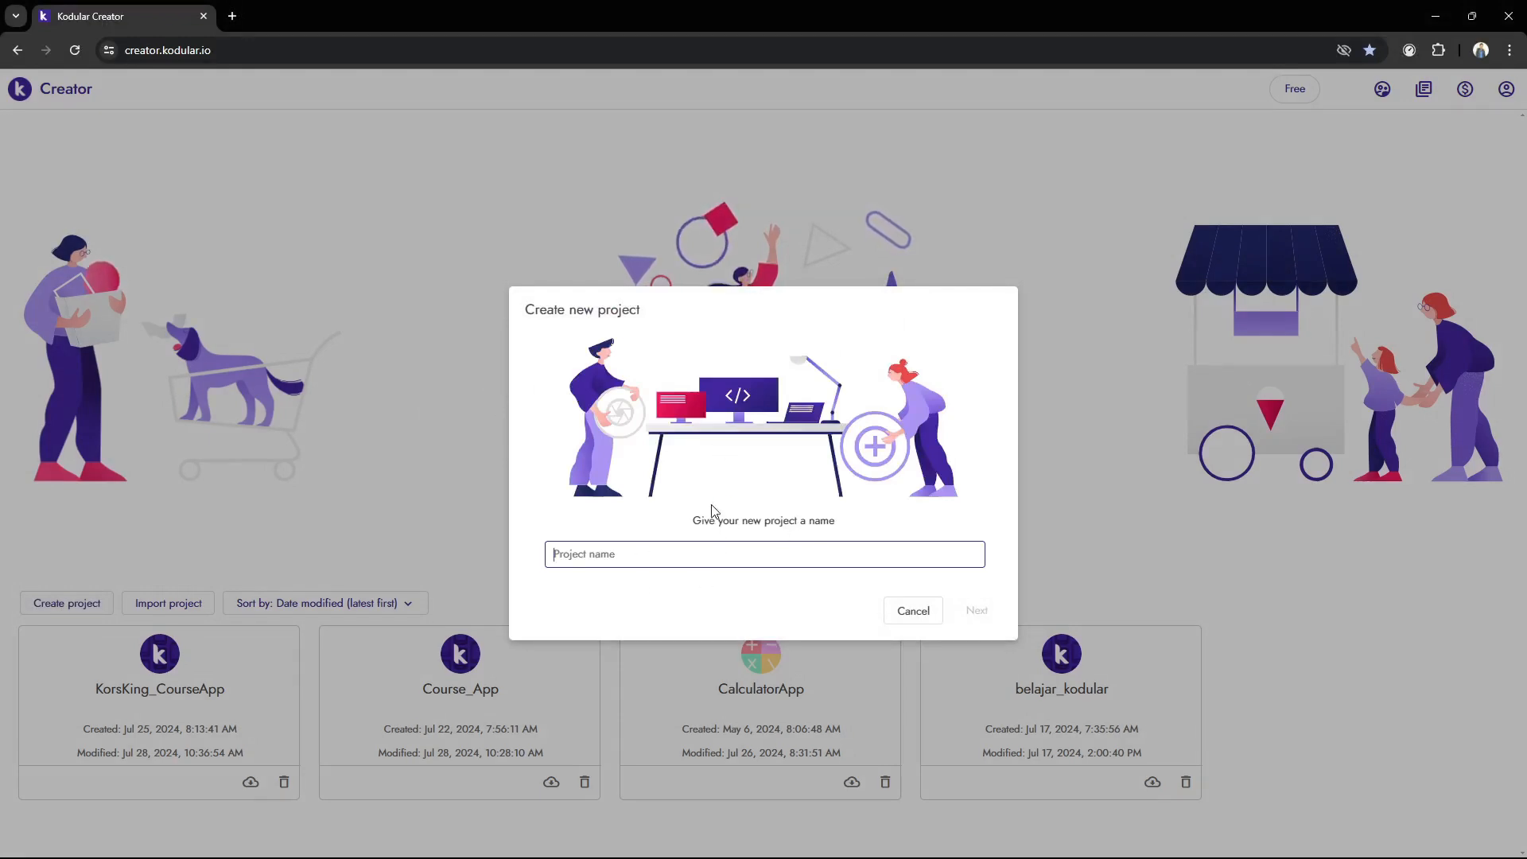
pyautogui.press('capslock')
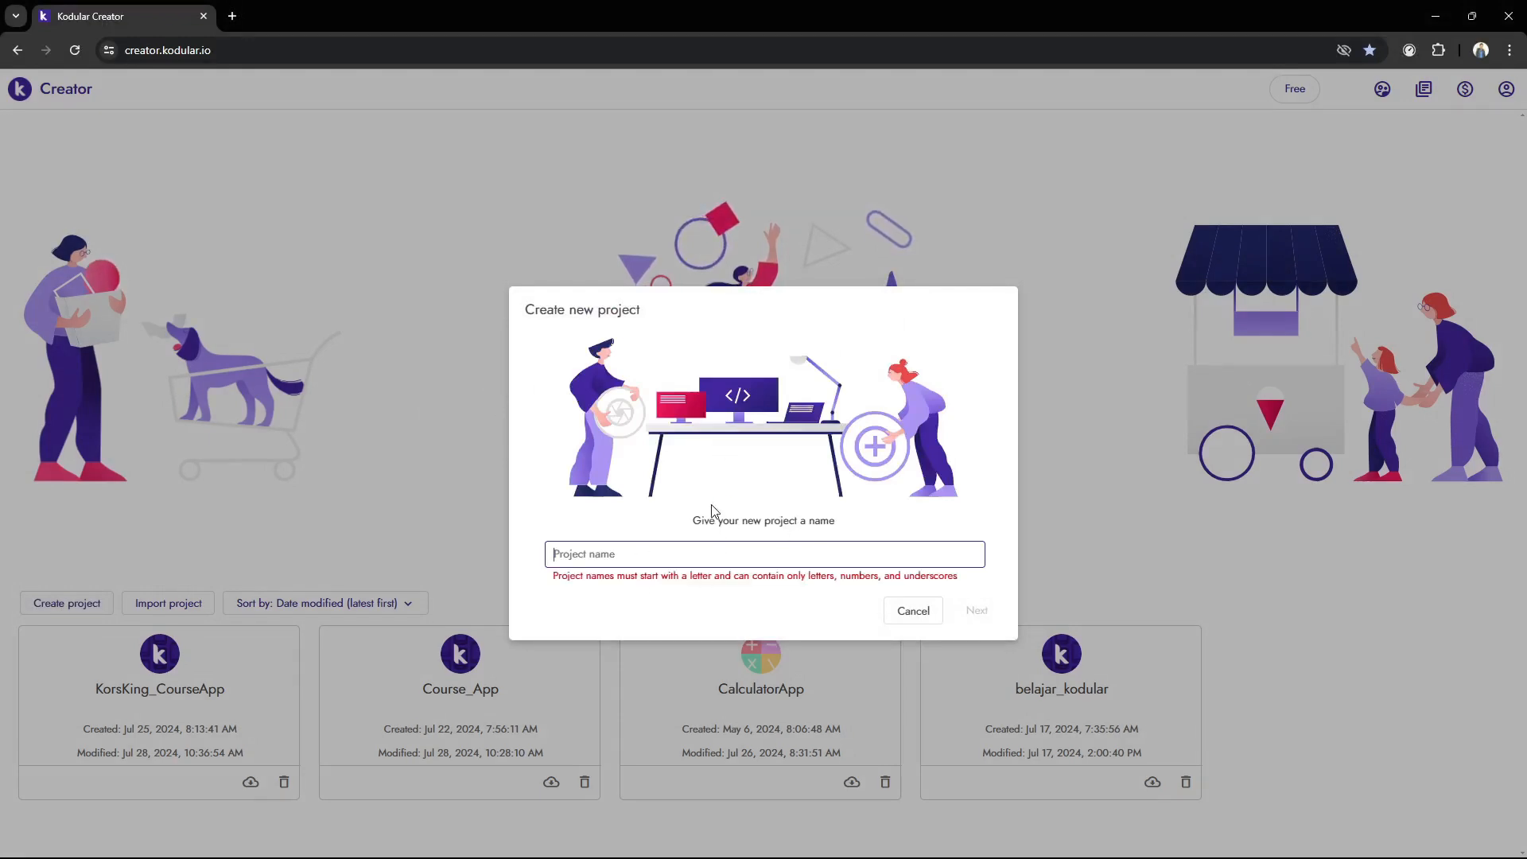
pyautogui.write('Pro')
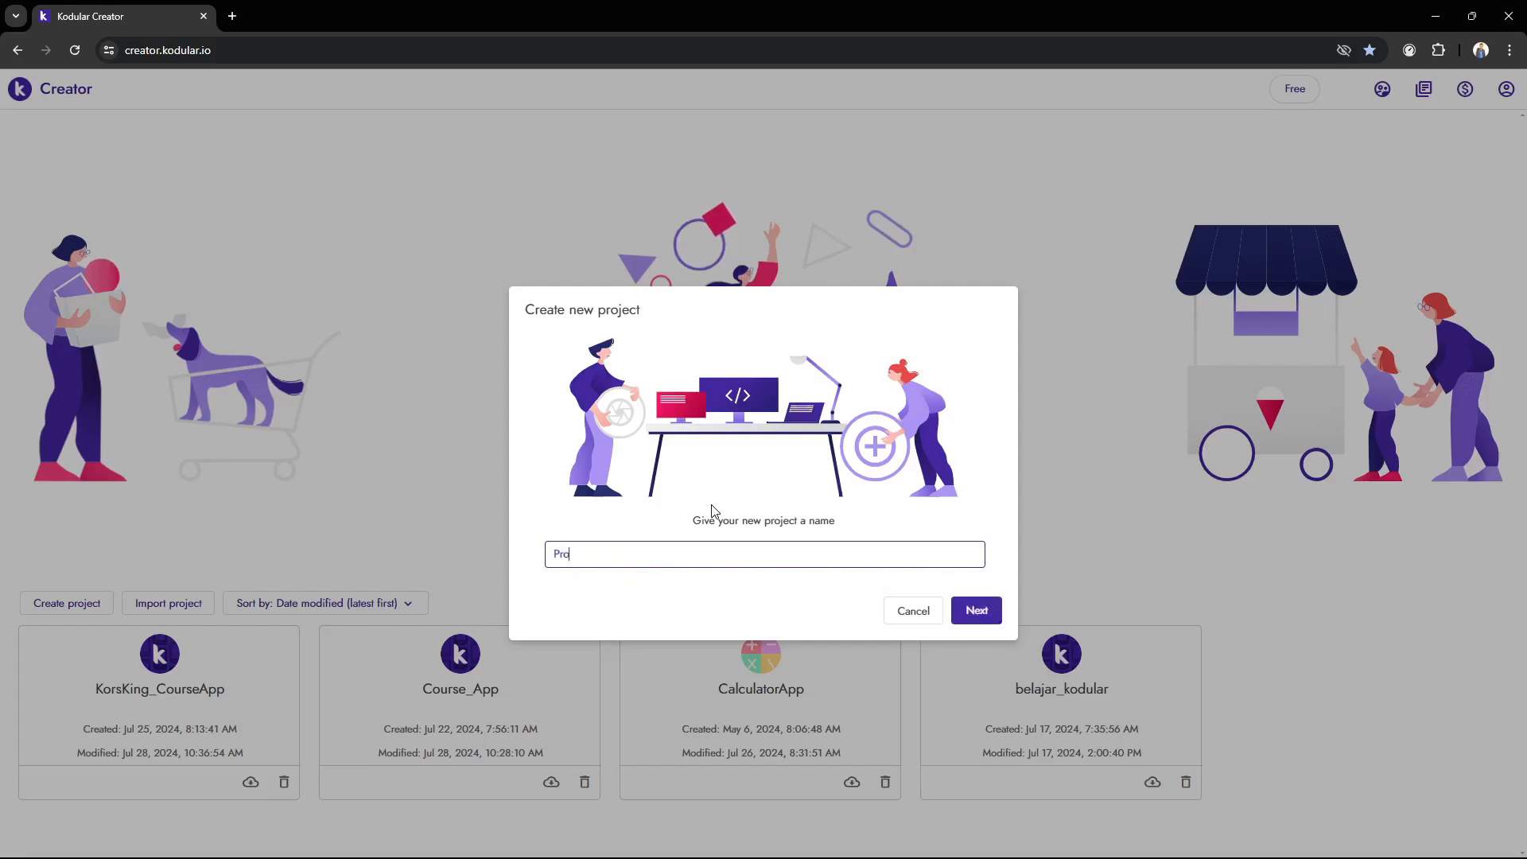
pyautogui.write('fiel')
pyautogui.press('BackSpace')
pyautogui.press('BackSpace')
pyautogui.press('BackSpace')
pyautogui.press('BackSpace')
pyautogui.press('BackSpace')
pyautogui.press('BackSpace')
pyautogui.press('BackSpace')
pyautogui.write('pr')
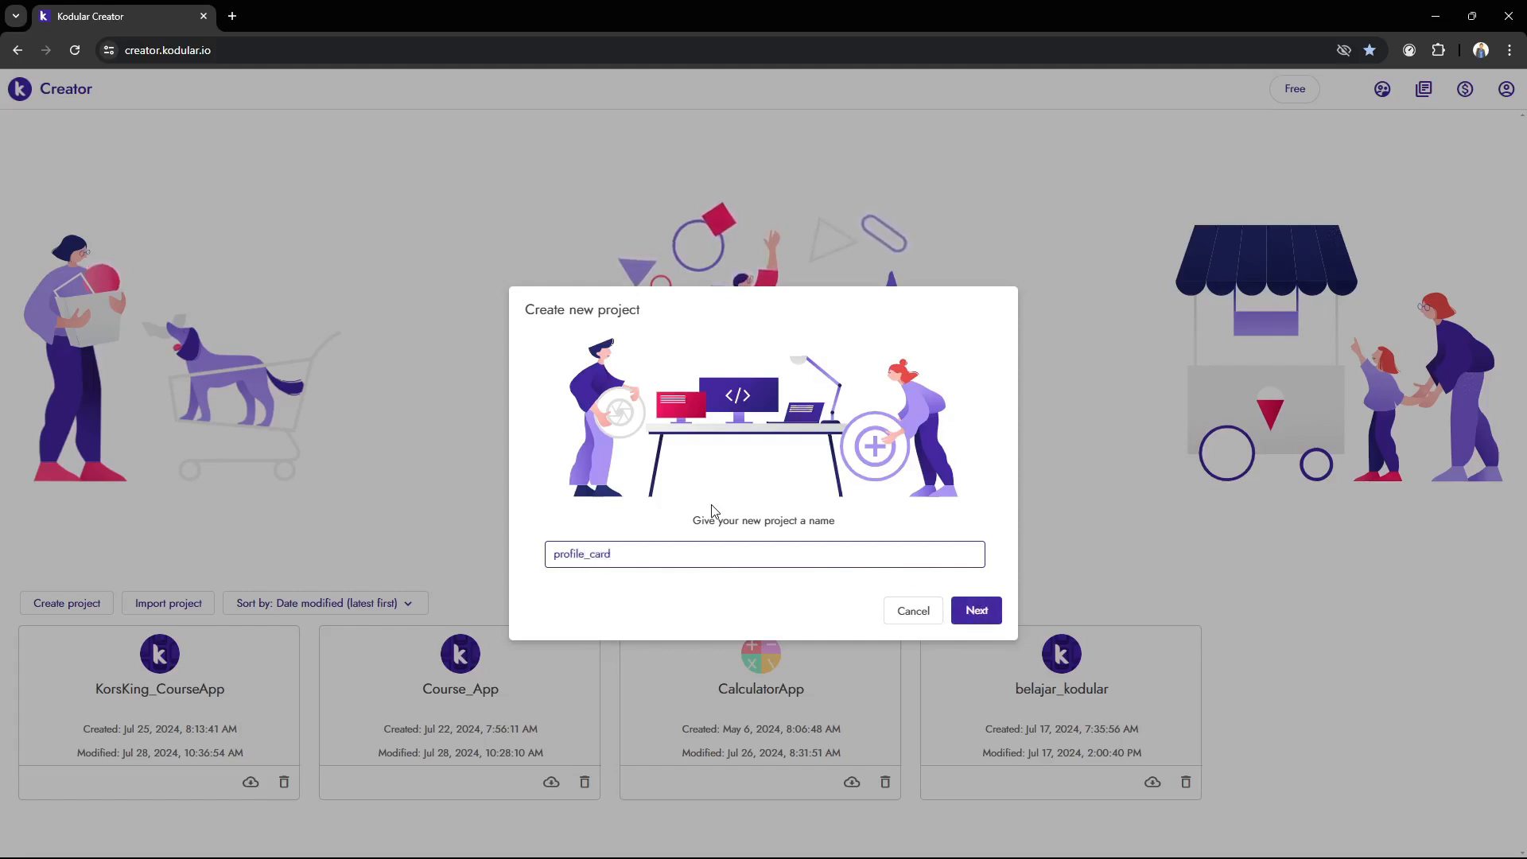
pyautogui.click(976, 612)
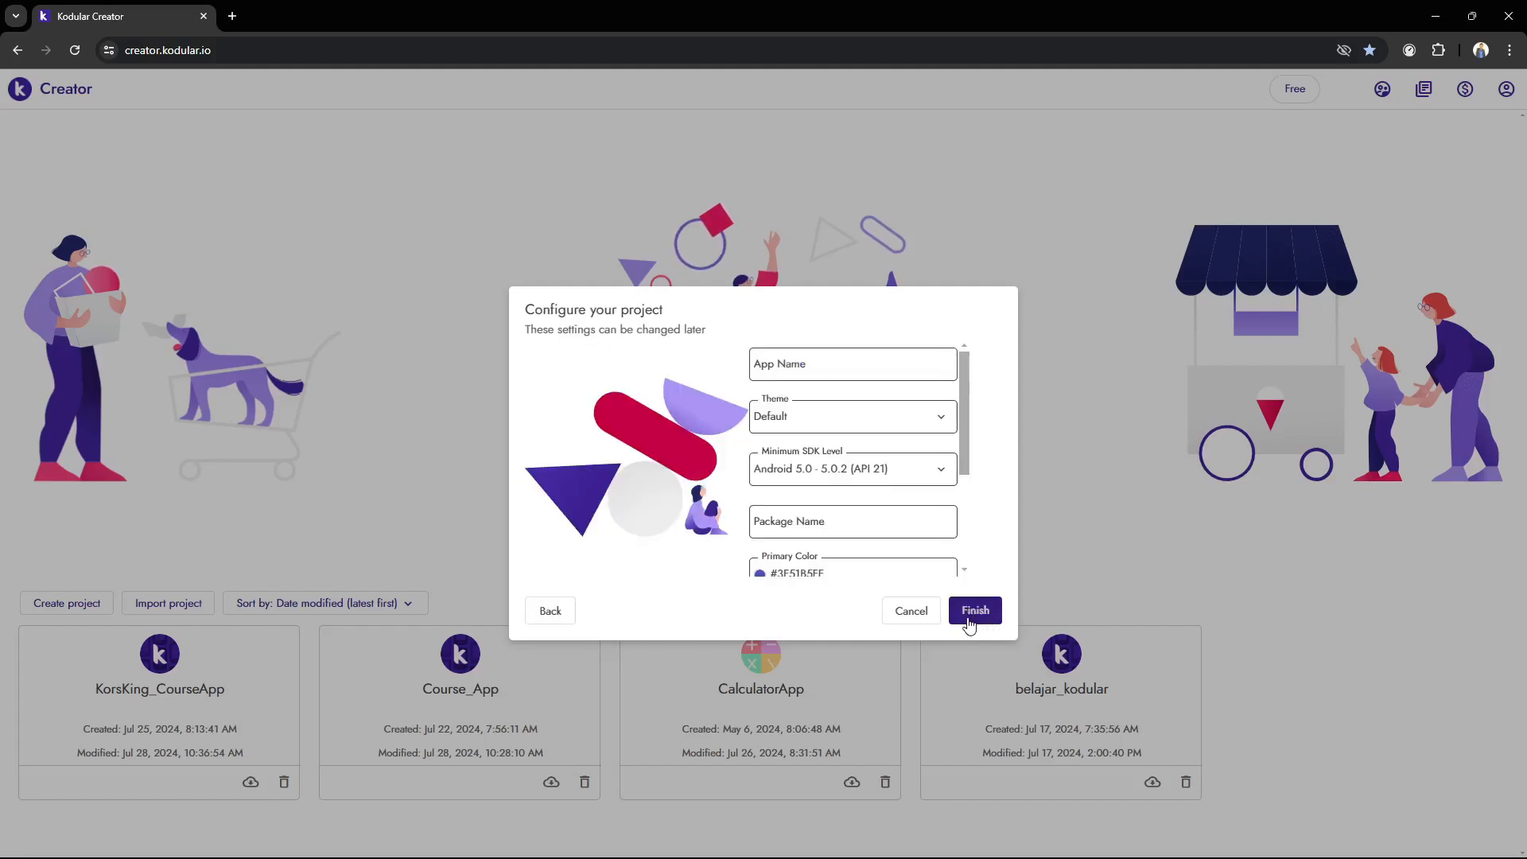
# Set the app name to the owner's first name in possessive form followed by "Profile Card", keeping the Default theme
pyautogui.click(889, 363)
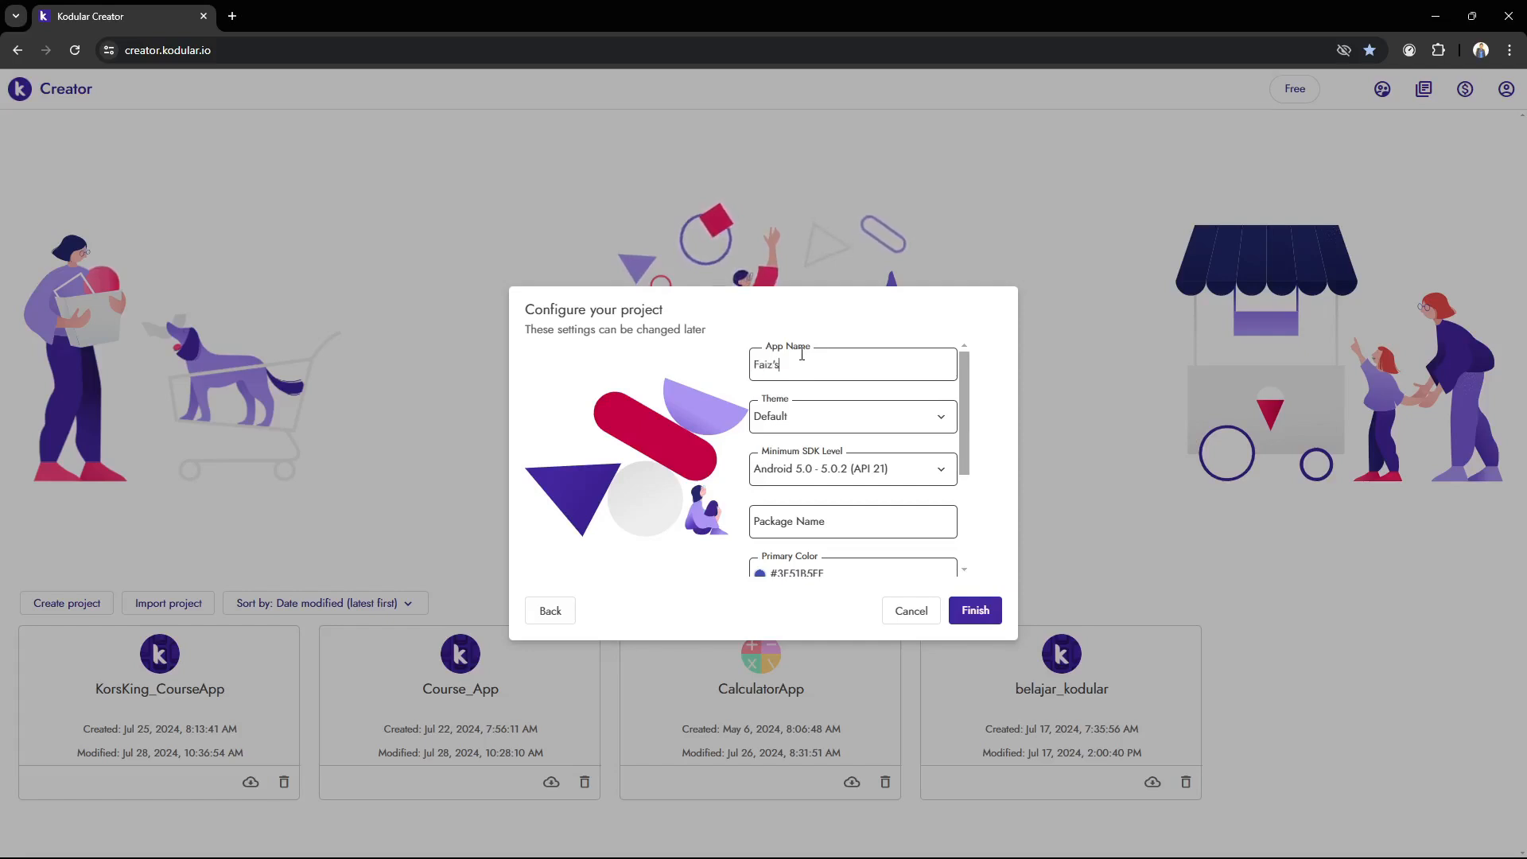
pyautogui.write('Profile Card')
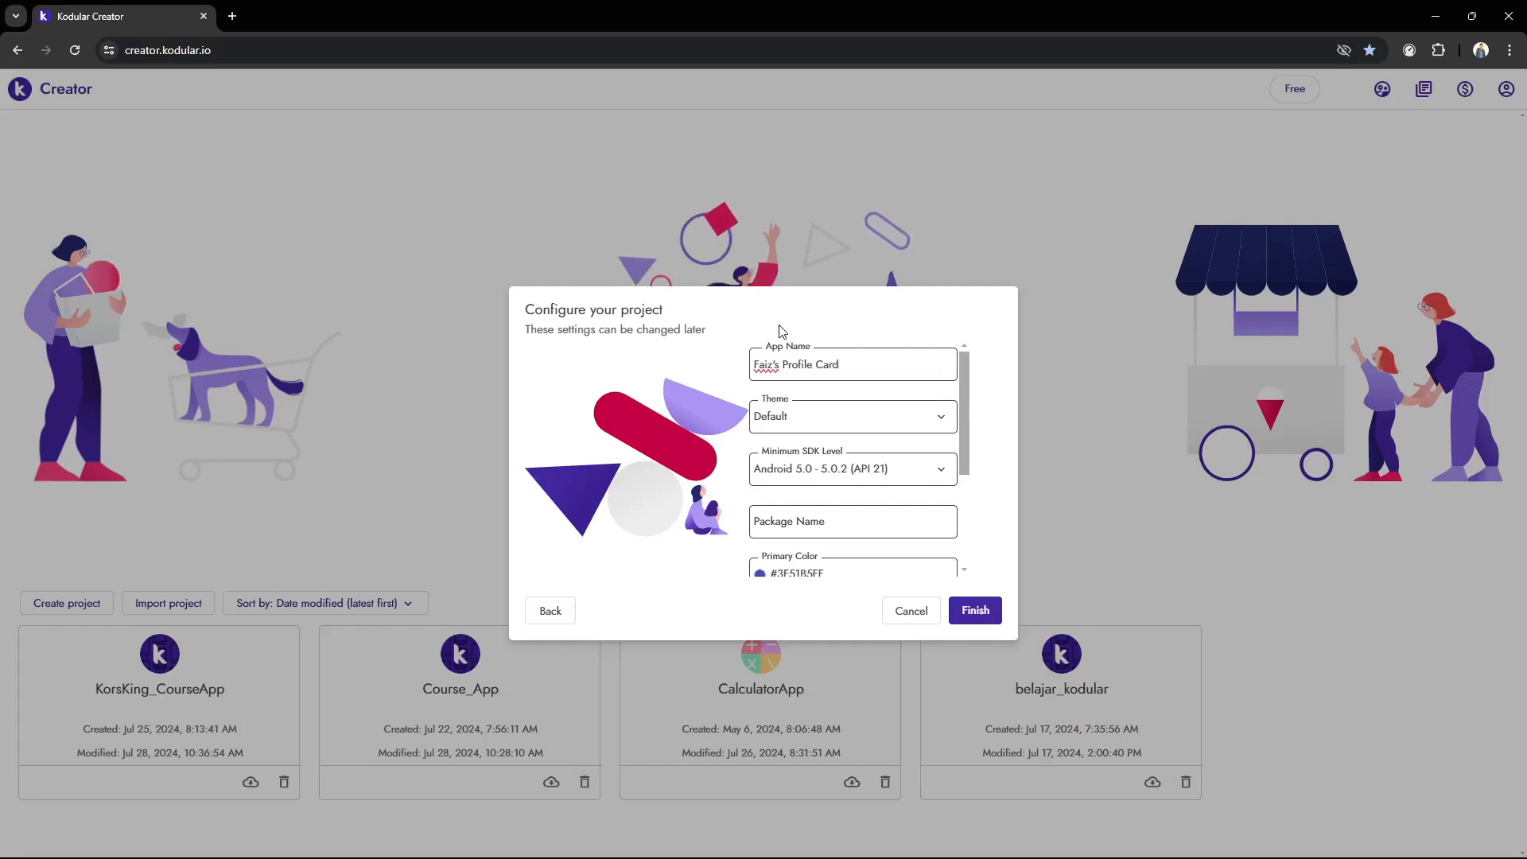
pyautogui.click(859, 415)
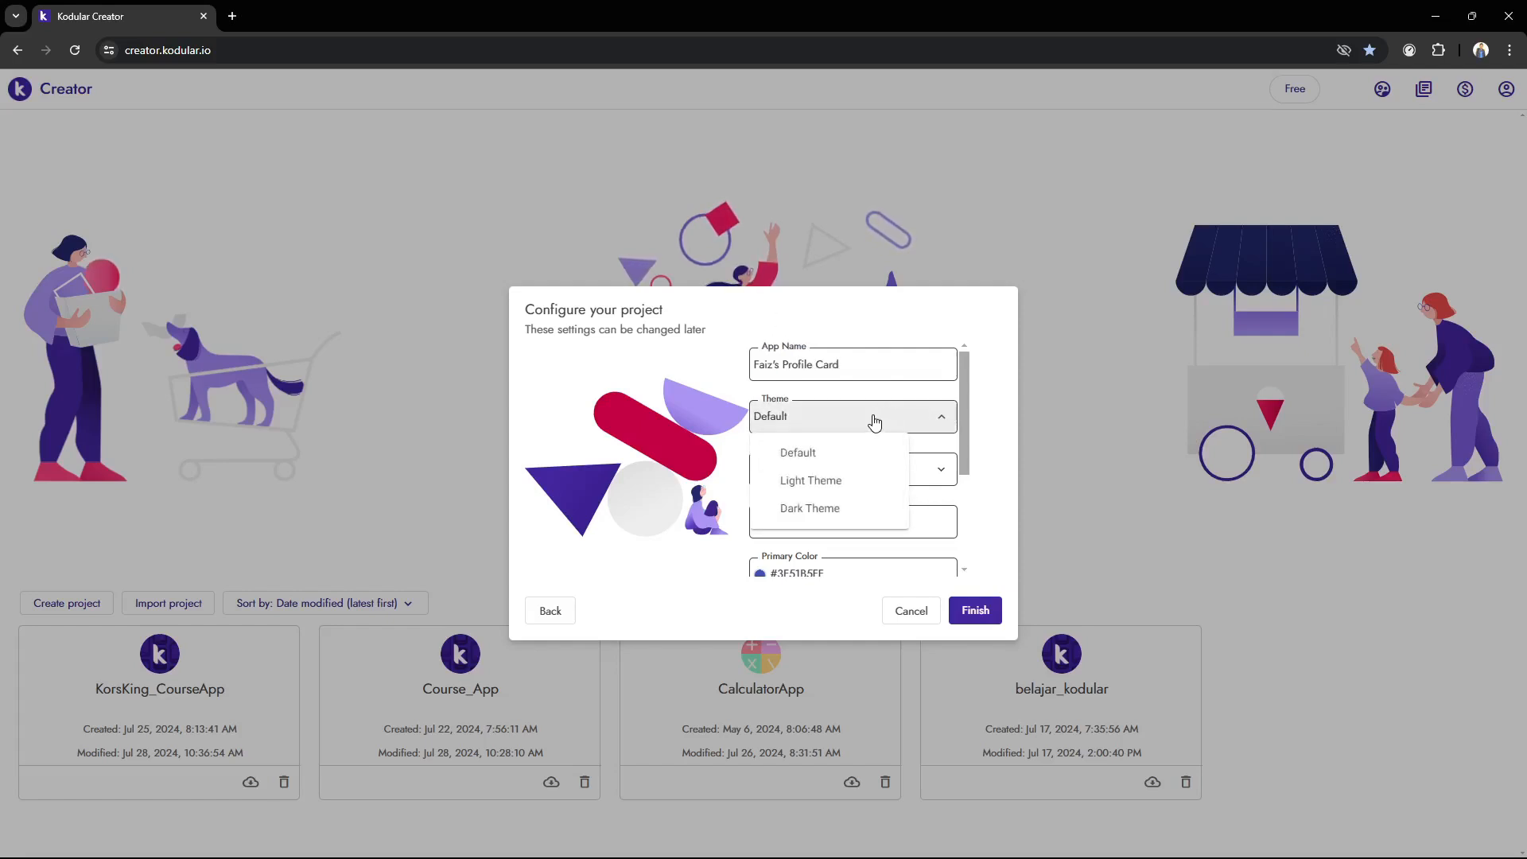
pyautogui.click(896, 419)
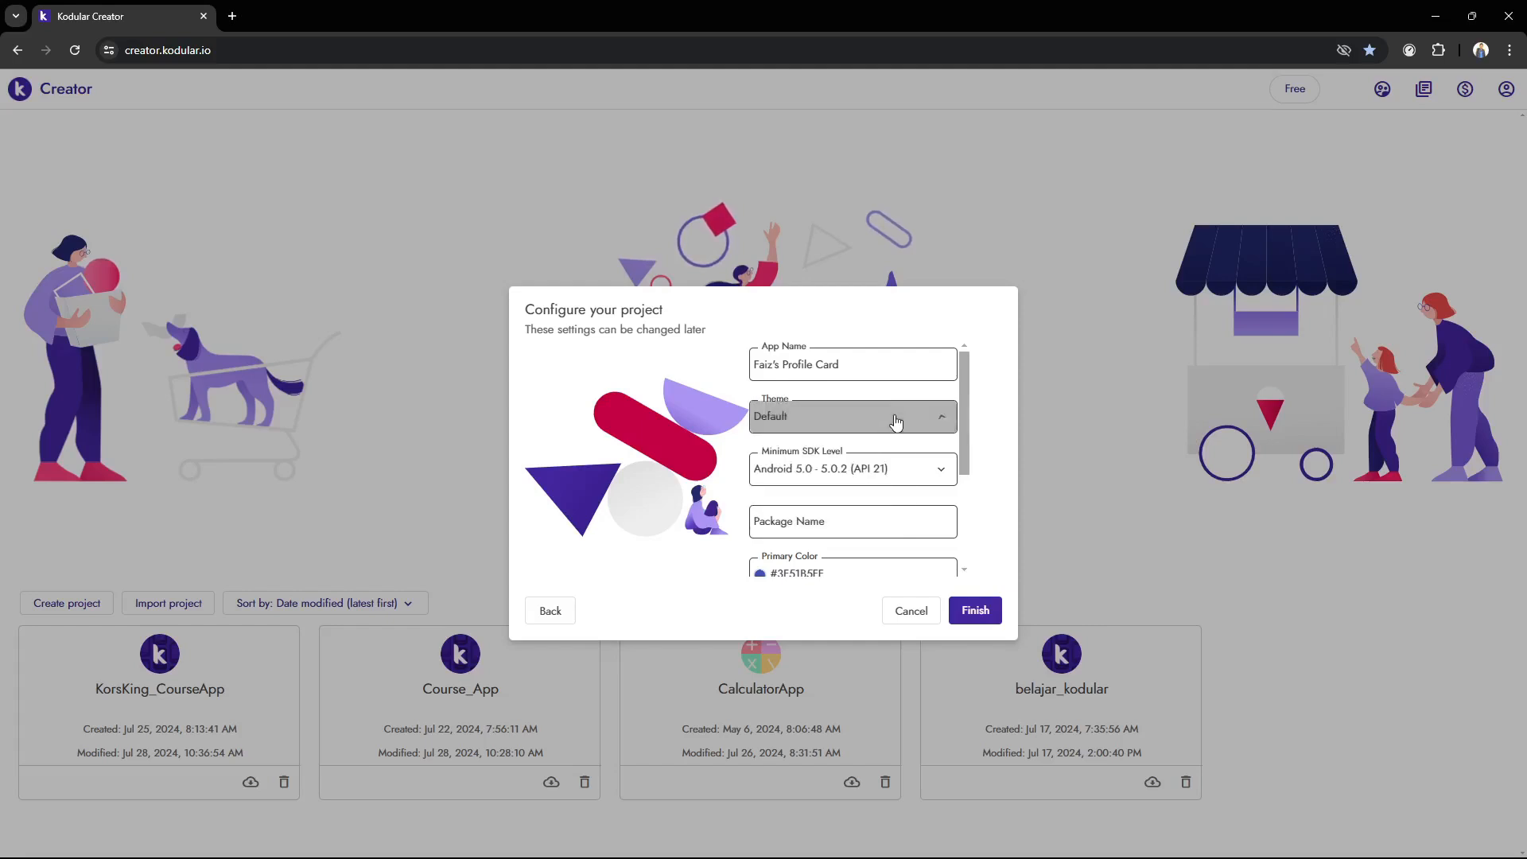
# Set the minimum SDK level to Android 8.0 (API 26) and finish creating the project
pyautogui.scroll(-1, 968, 446)
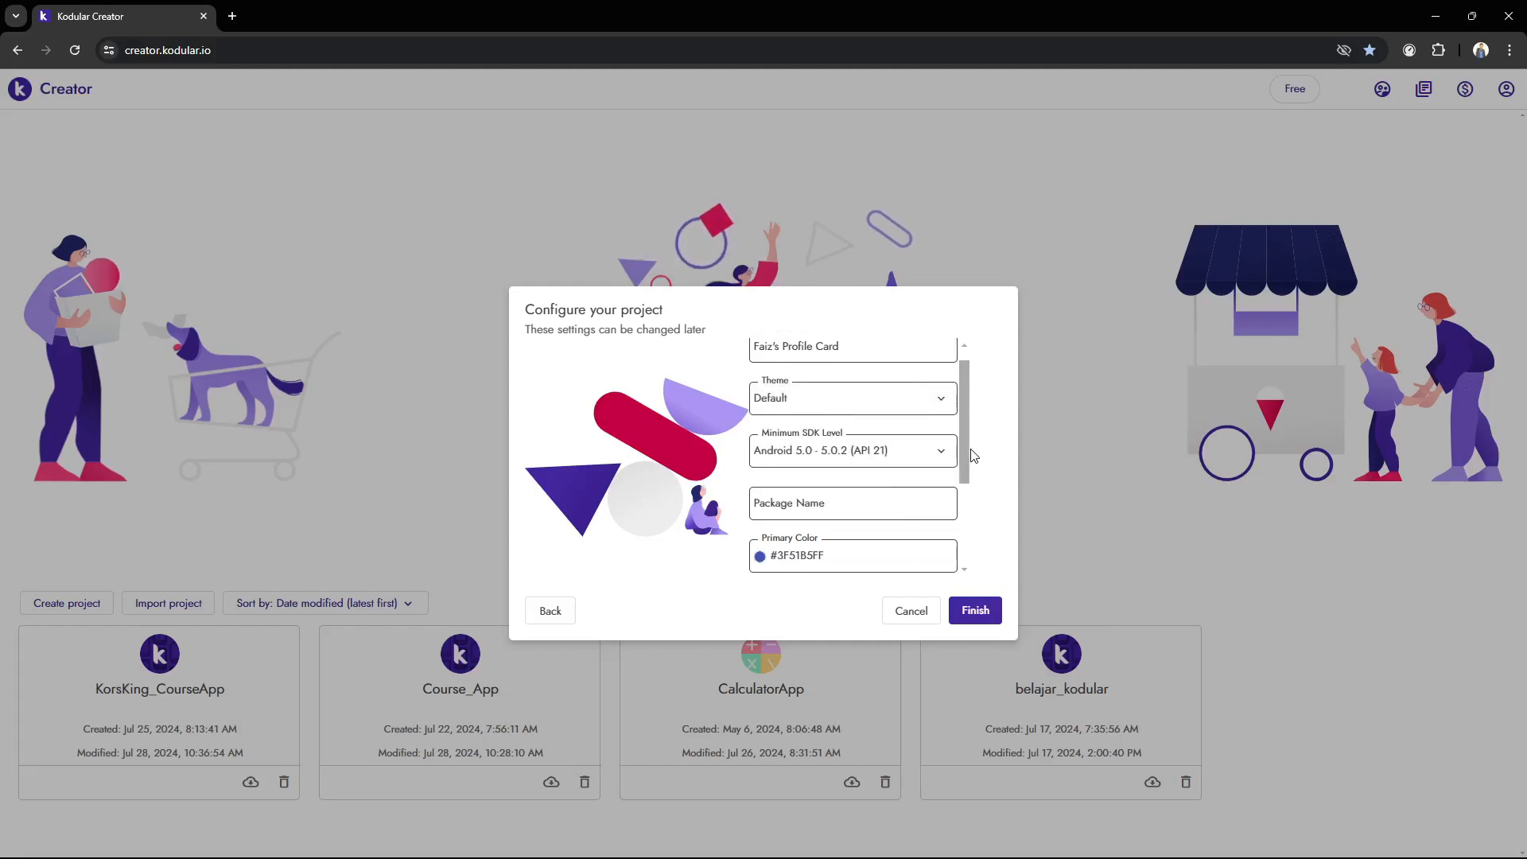
pyautogui.click(896, 448)
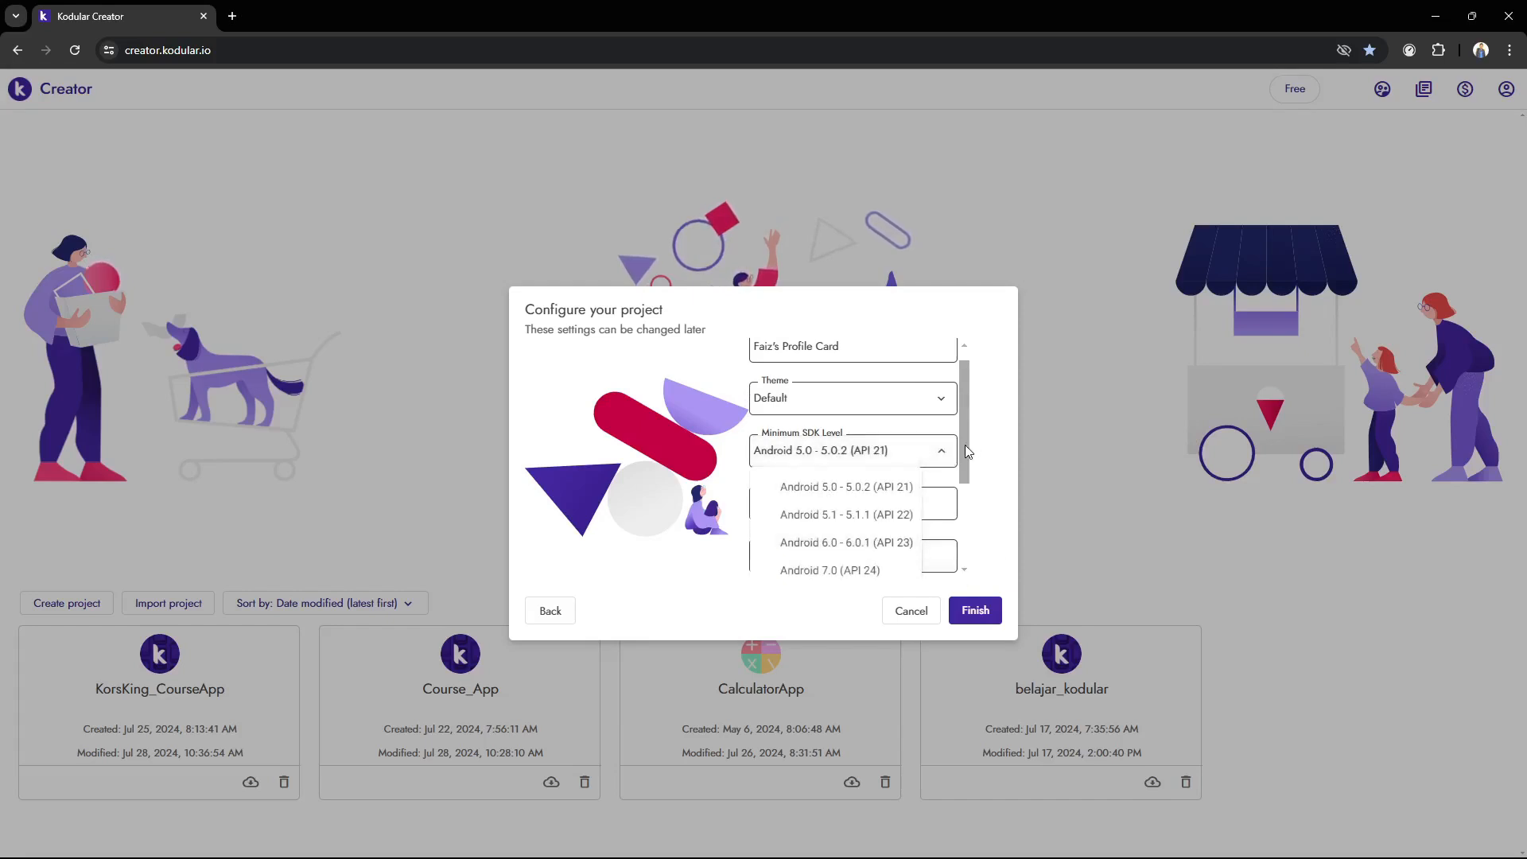
pyautogui.scroll(-1, 881, 535)
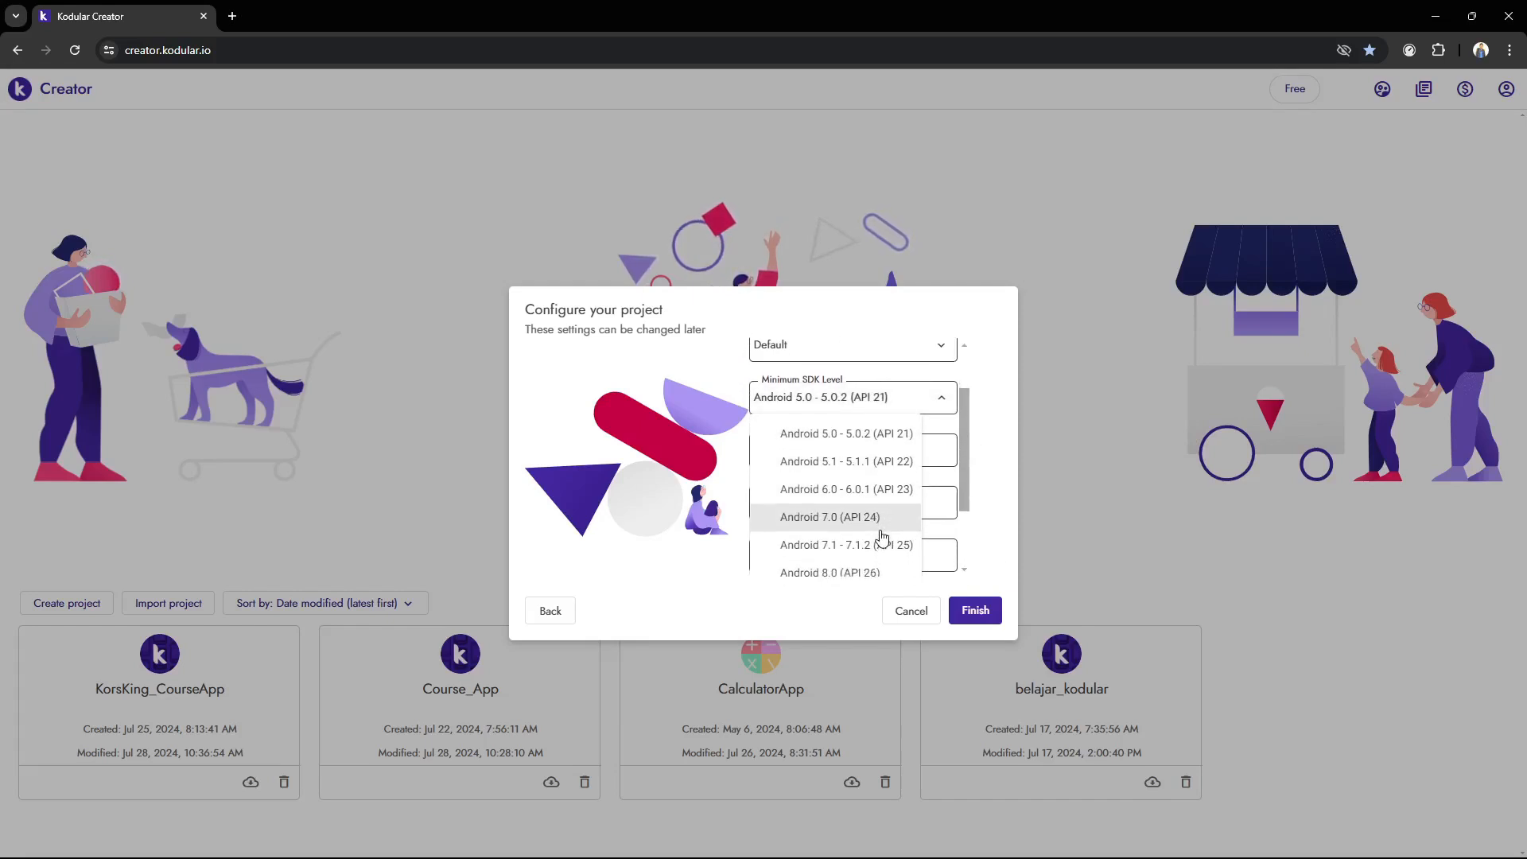
pyautogui.scroll(-2, 881, 536)
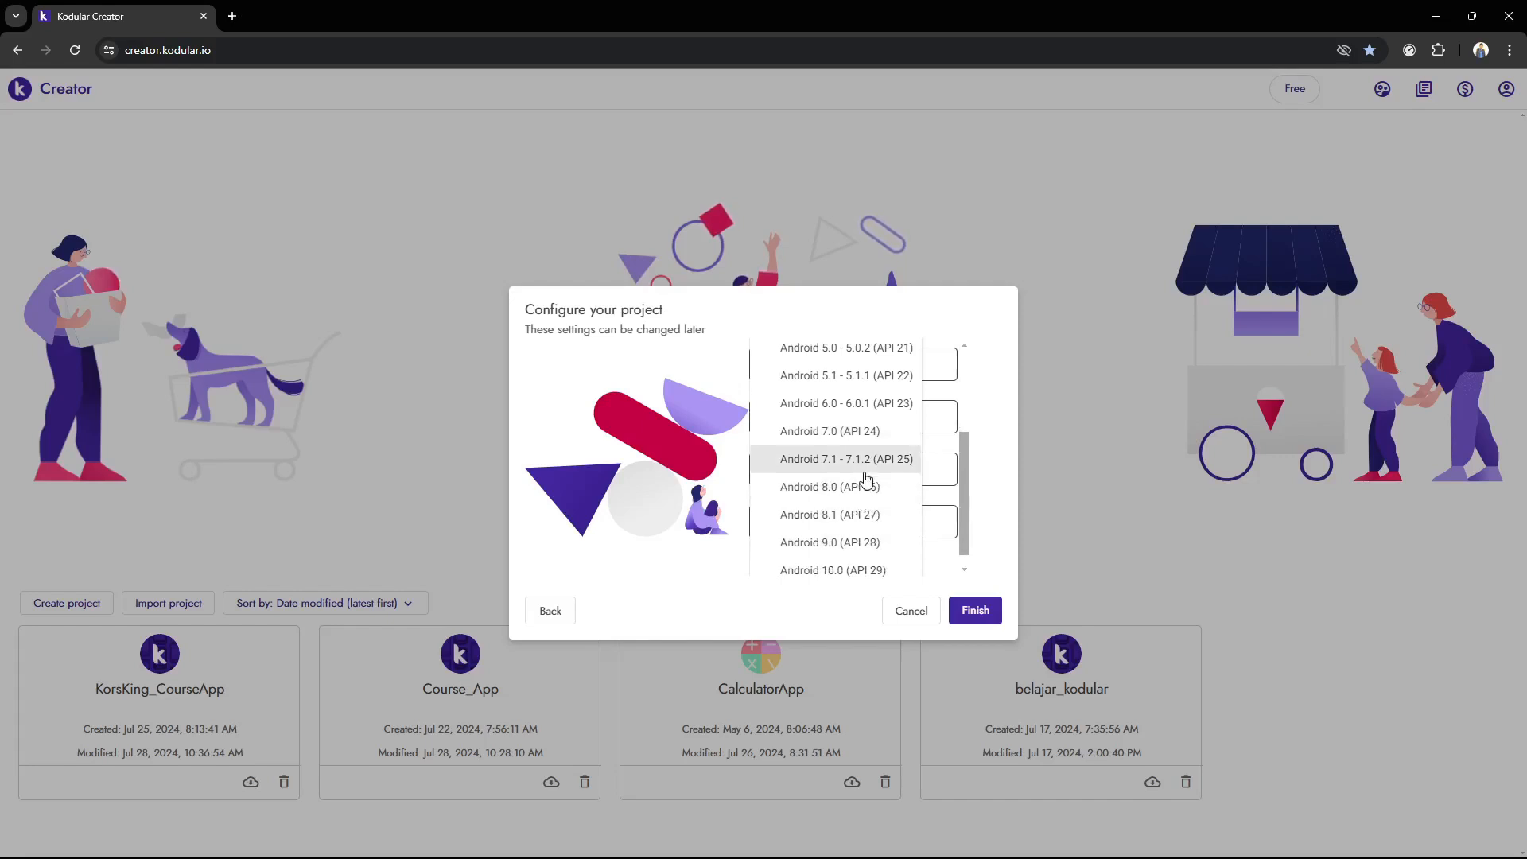
pyautogui.click(862, 487)
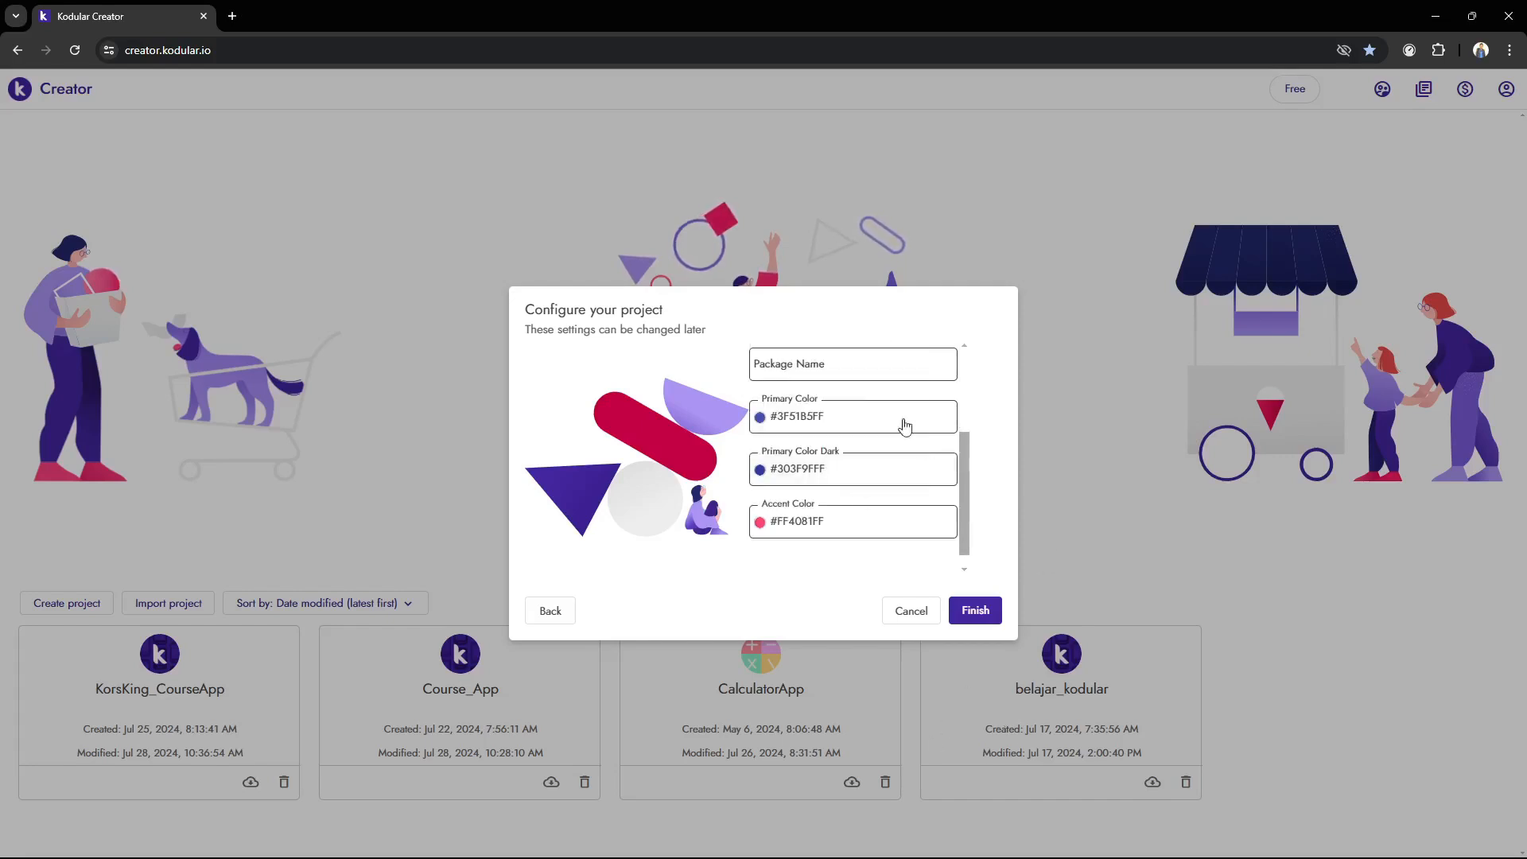
pyautogui.scroll(2, 838, 453)
pyautogui.scroll(1, 848, 469)
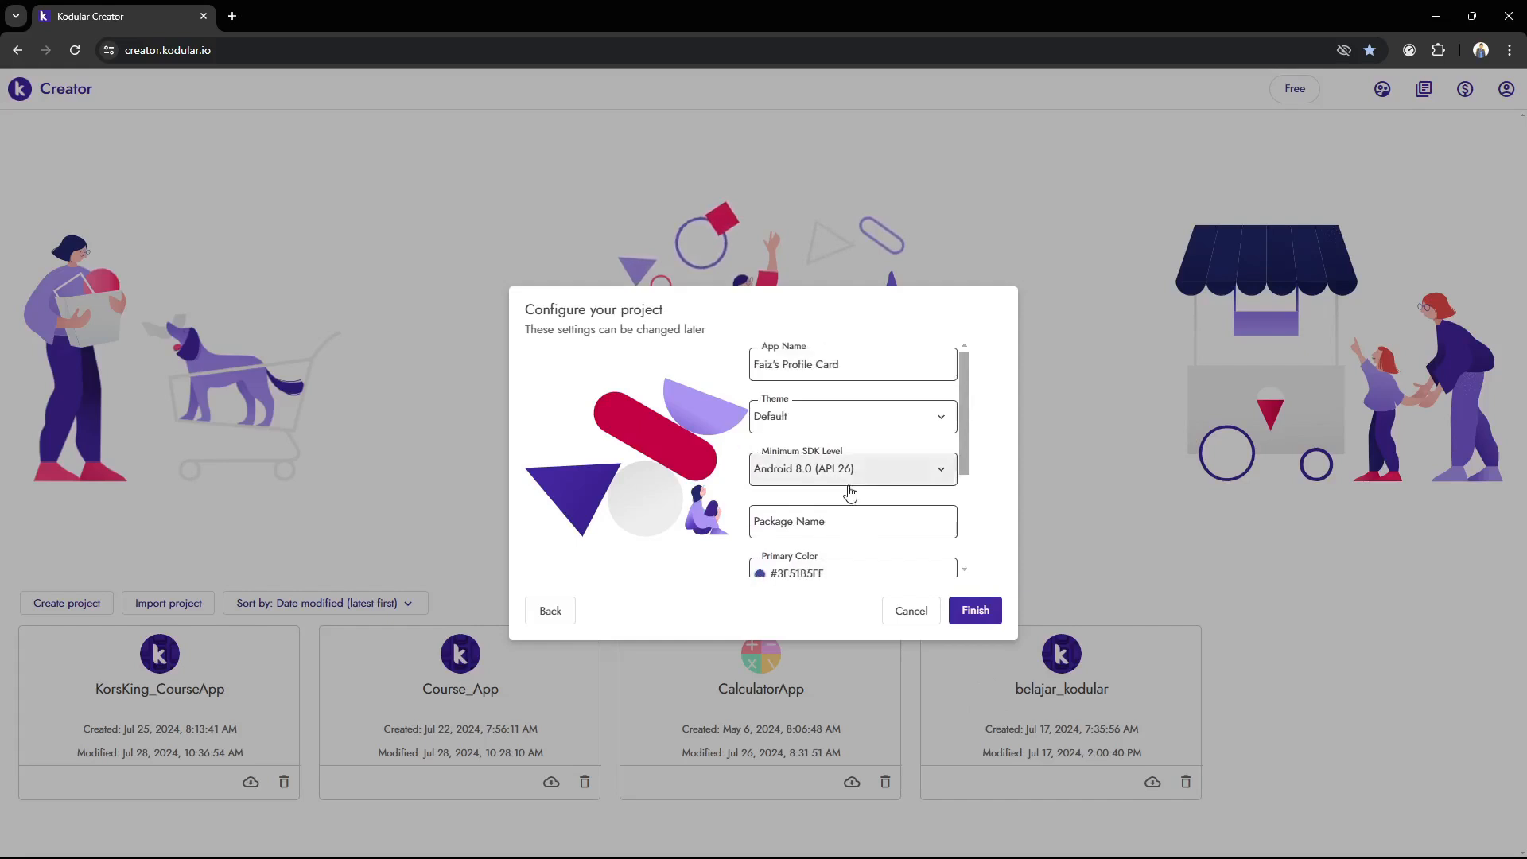
pyautogui.scroll(-3, 845, 465)
pyautogui.scroll(3, 838, 455)
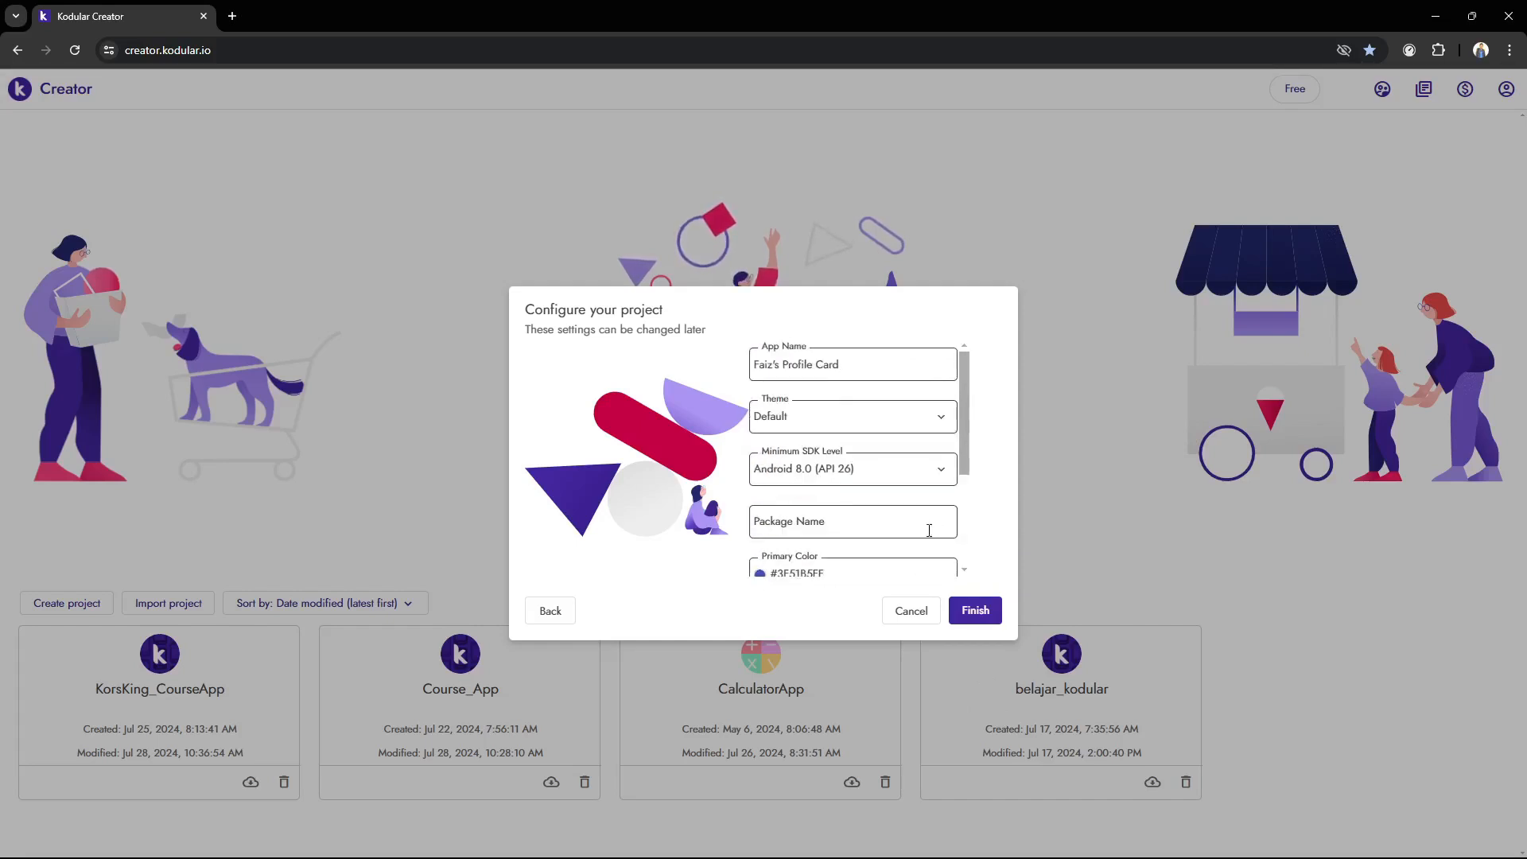
pyautogui.click(975, 610)
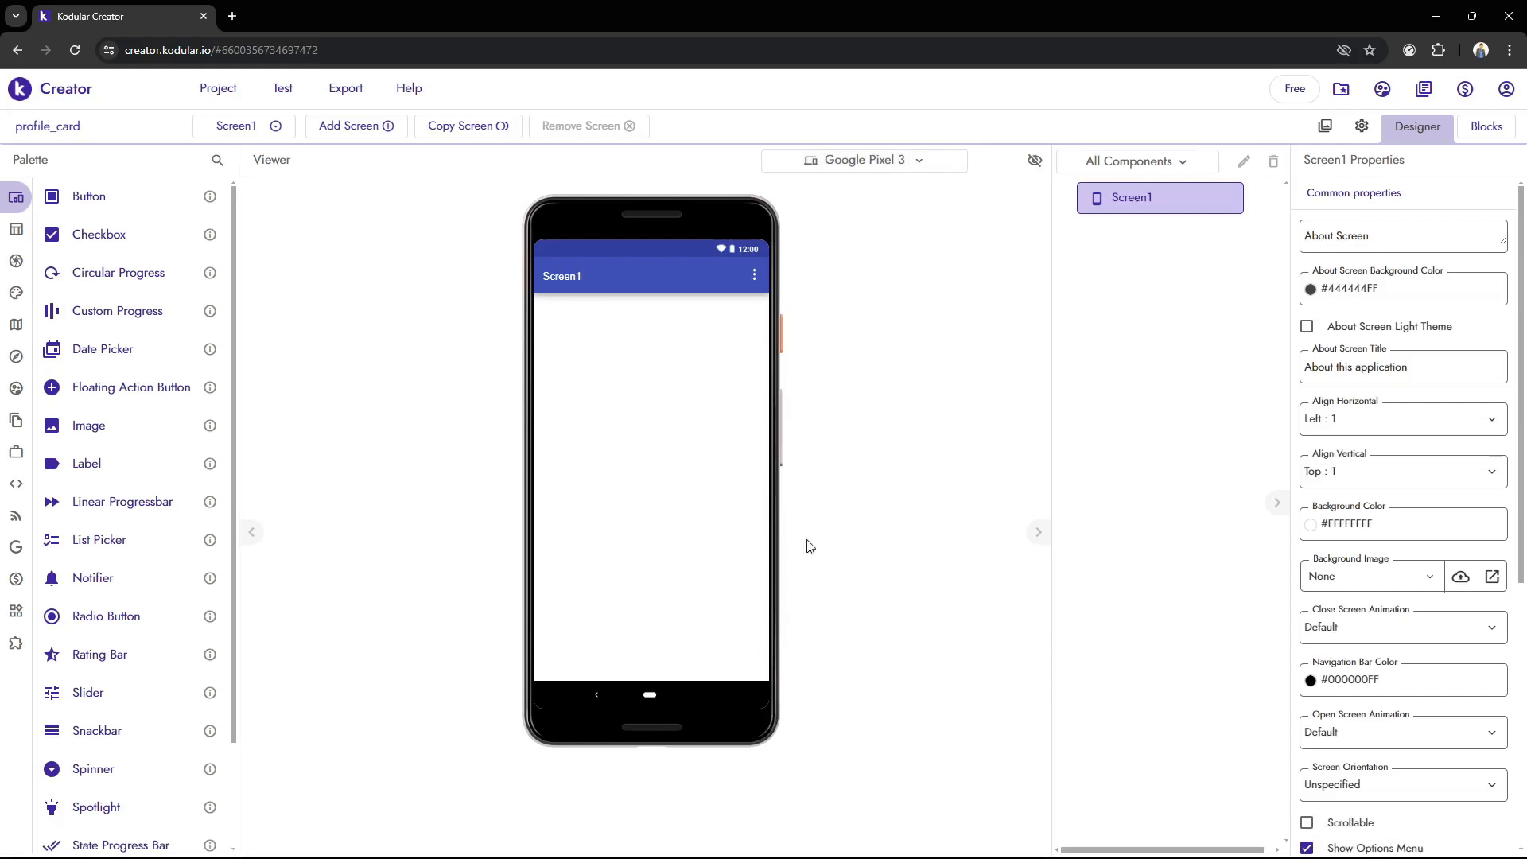
# Set the designer's preview device to Samsung Galaxy S9
pyautogui.click(834, 839)
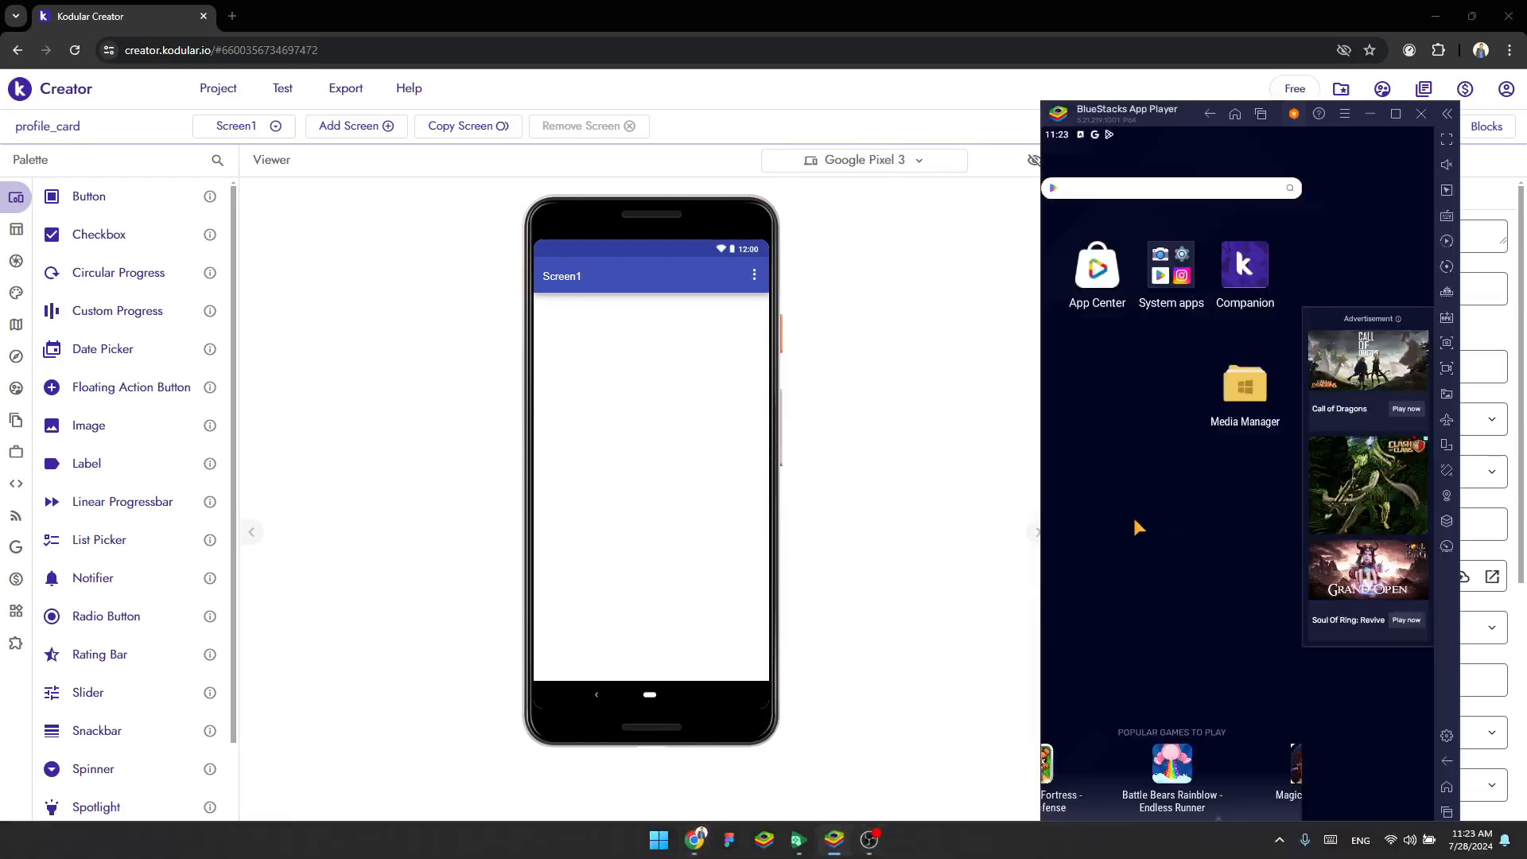
pyautogui.click(879, 457)
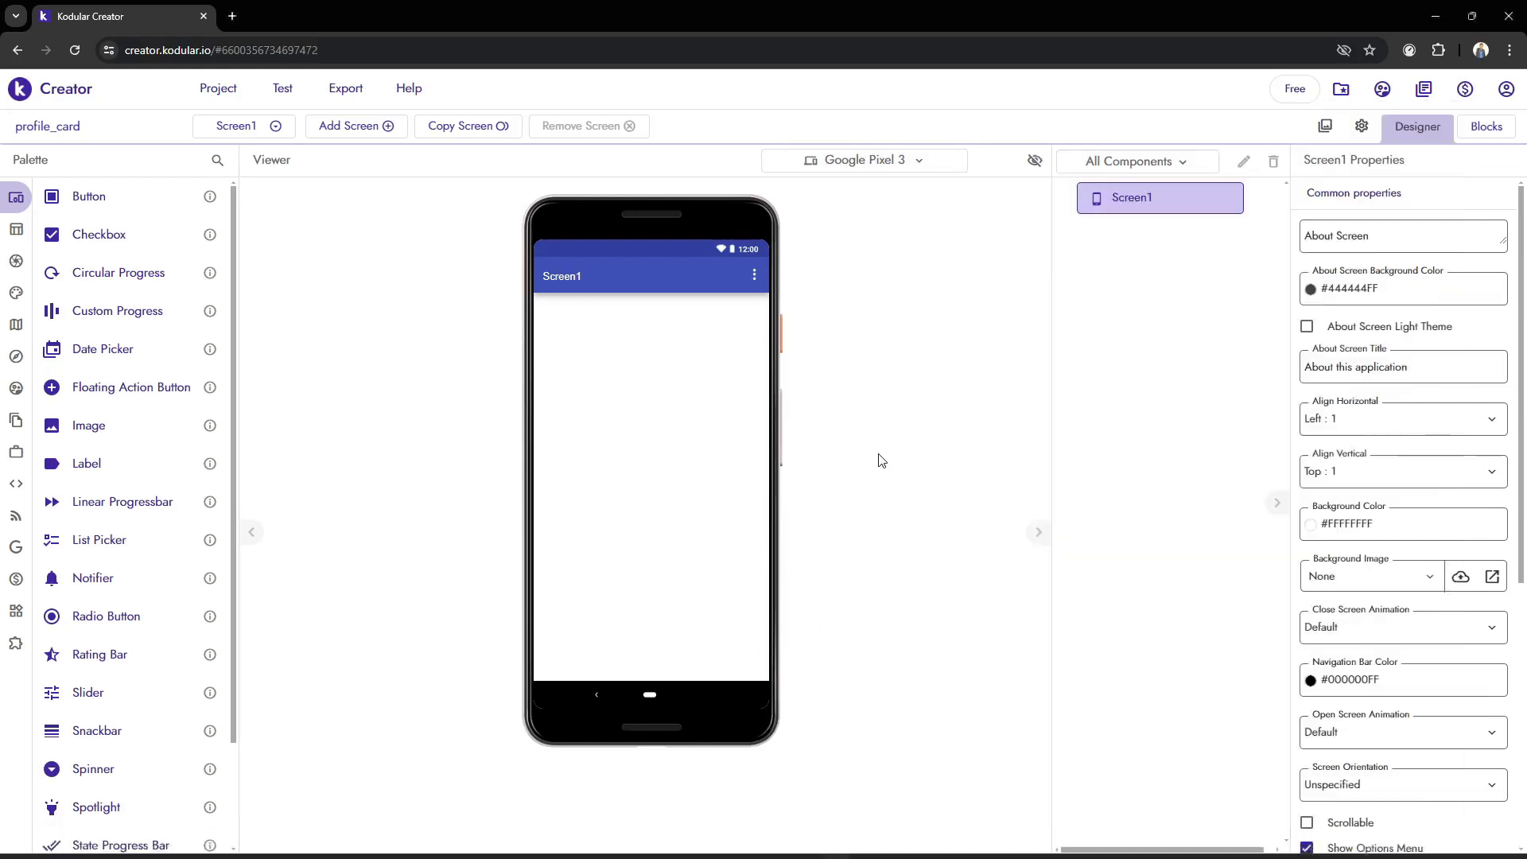
pyautogui.click(879, 161)
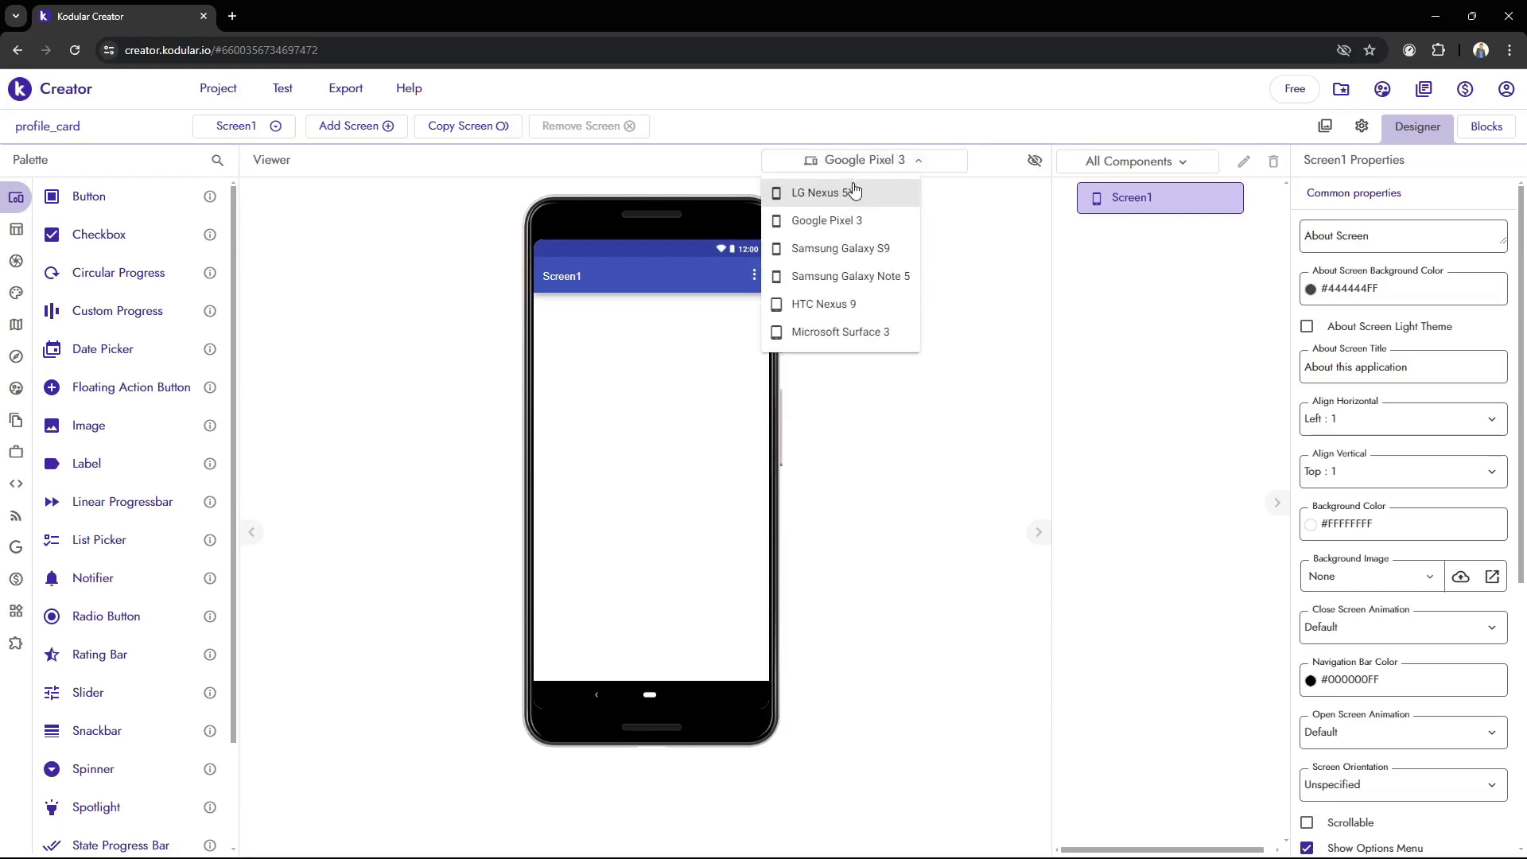
pyautogui.click(881, 262)
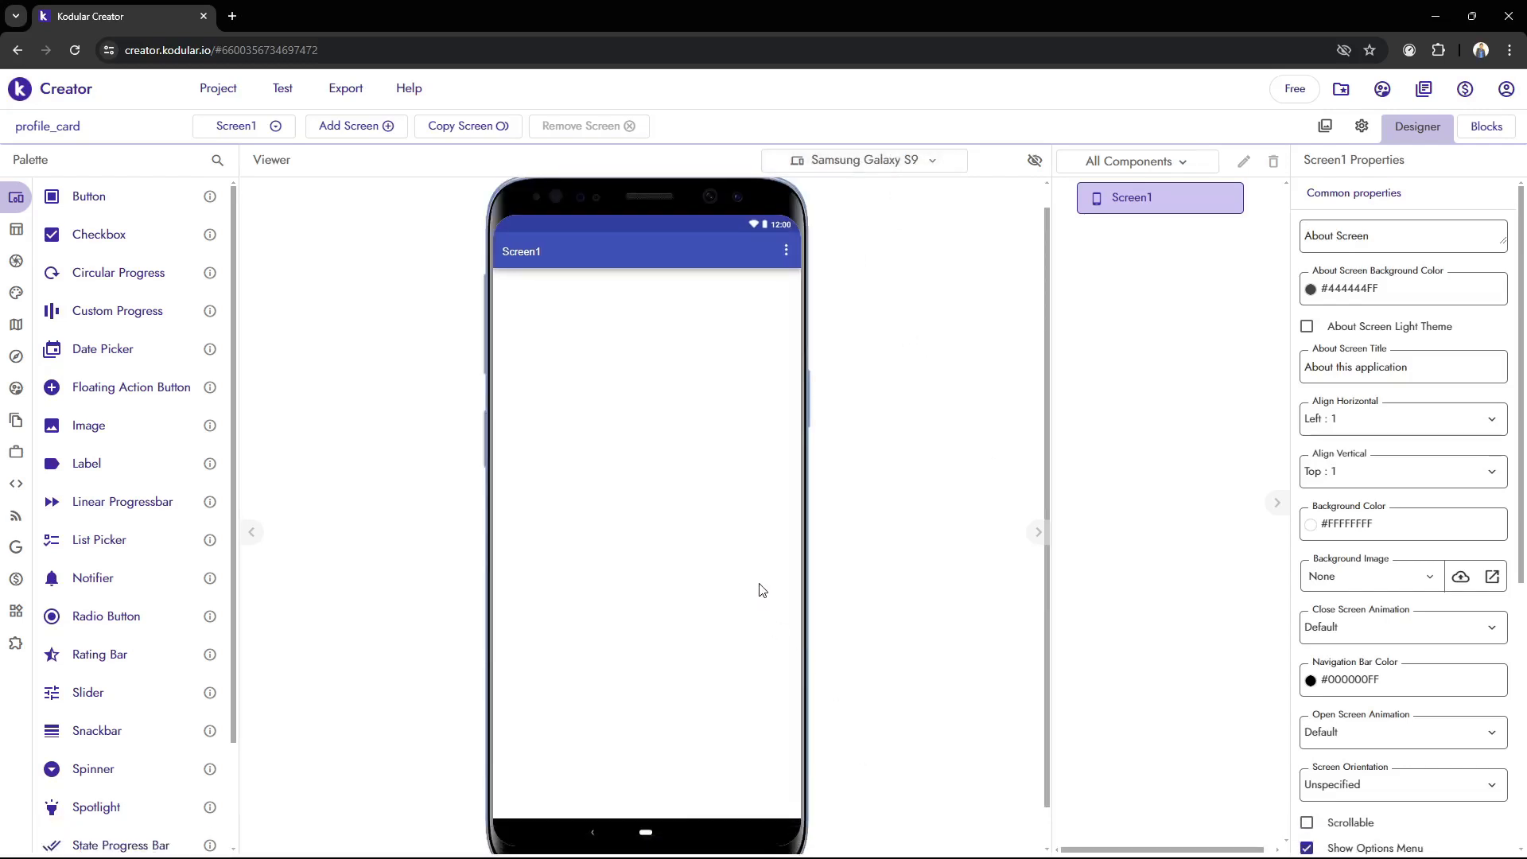
pyautogui.click(883, 160)
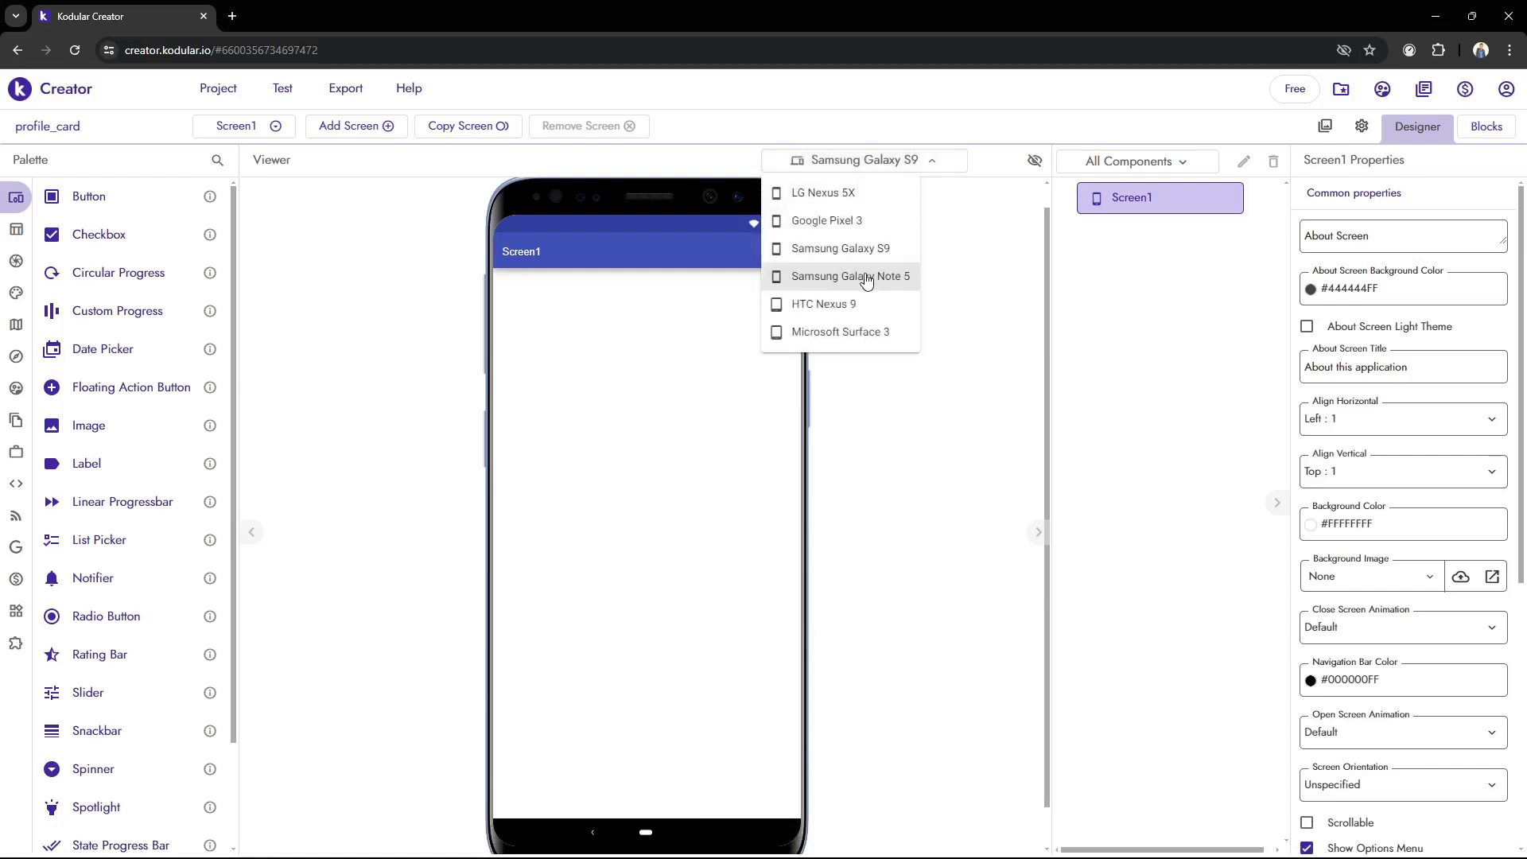
pyautogui.click(835, 248)
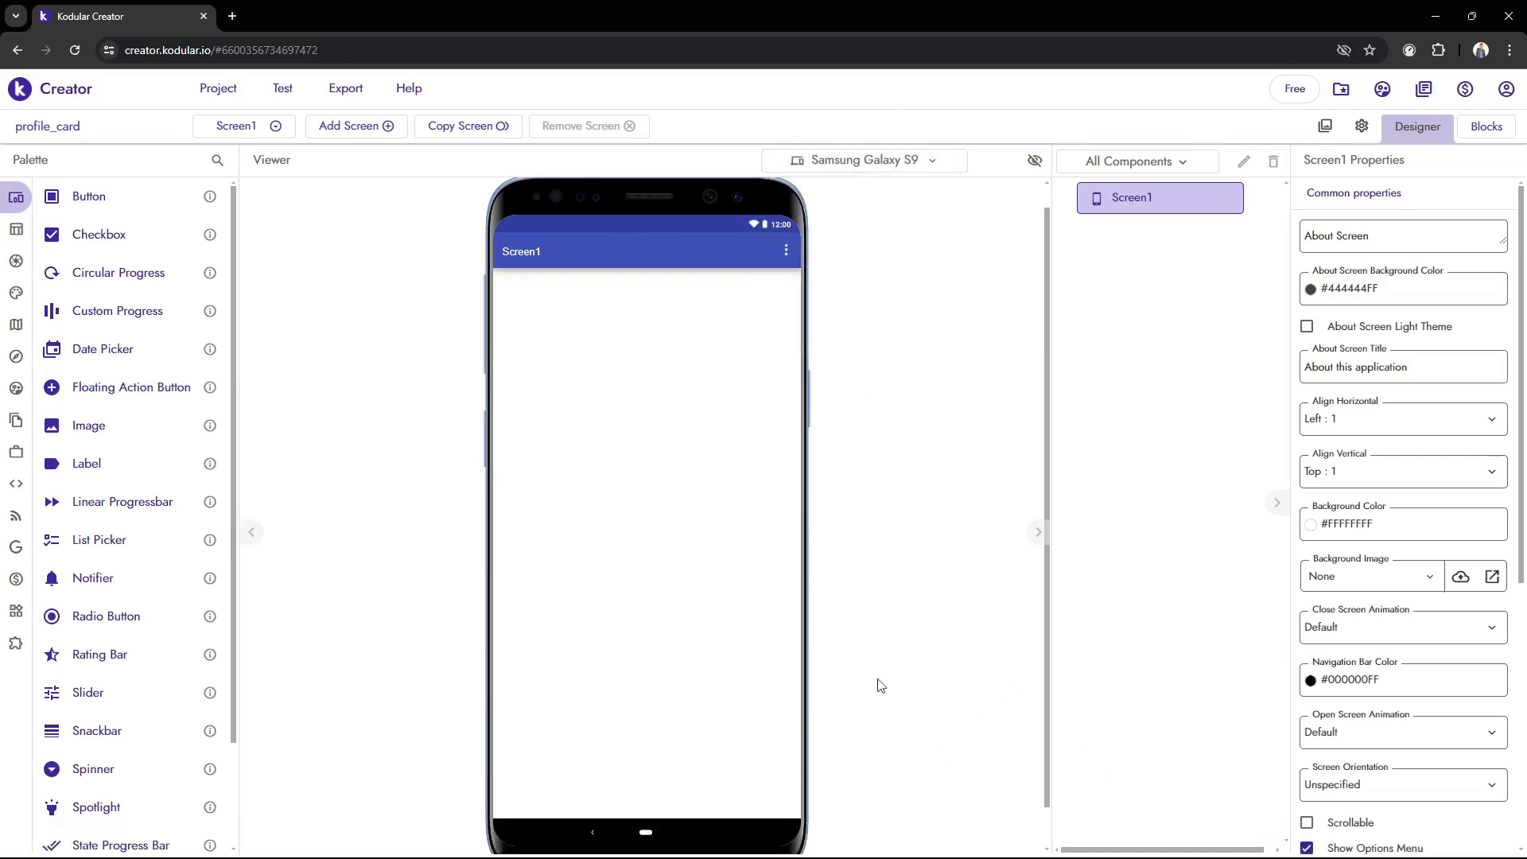
# Examine the full height of the Samsung Galaxy S9 preview and compare it with the BlueStacks emulator screen
pyautogui.scroll(-1, 799, 588)
pyautogui.scroll(1, 799, 588)
pyautogui.scroll(-1, 799, 588)
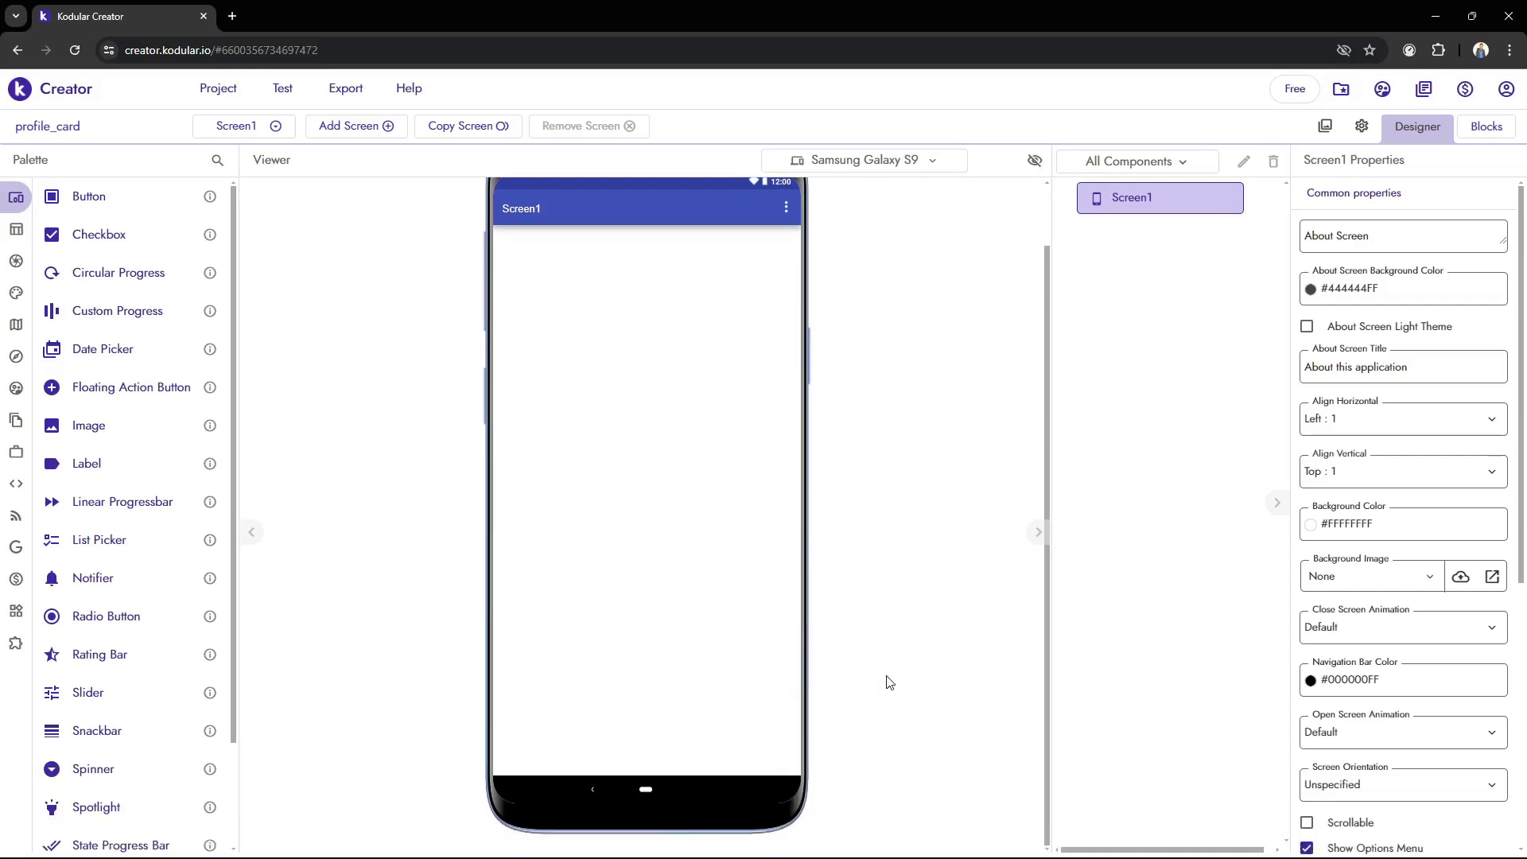
pyautogui.click(694, 841)
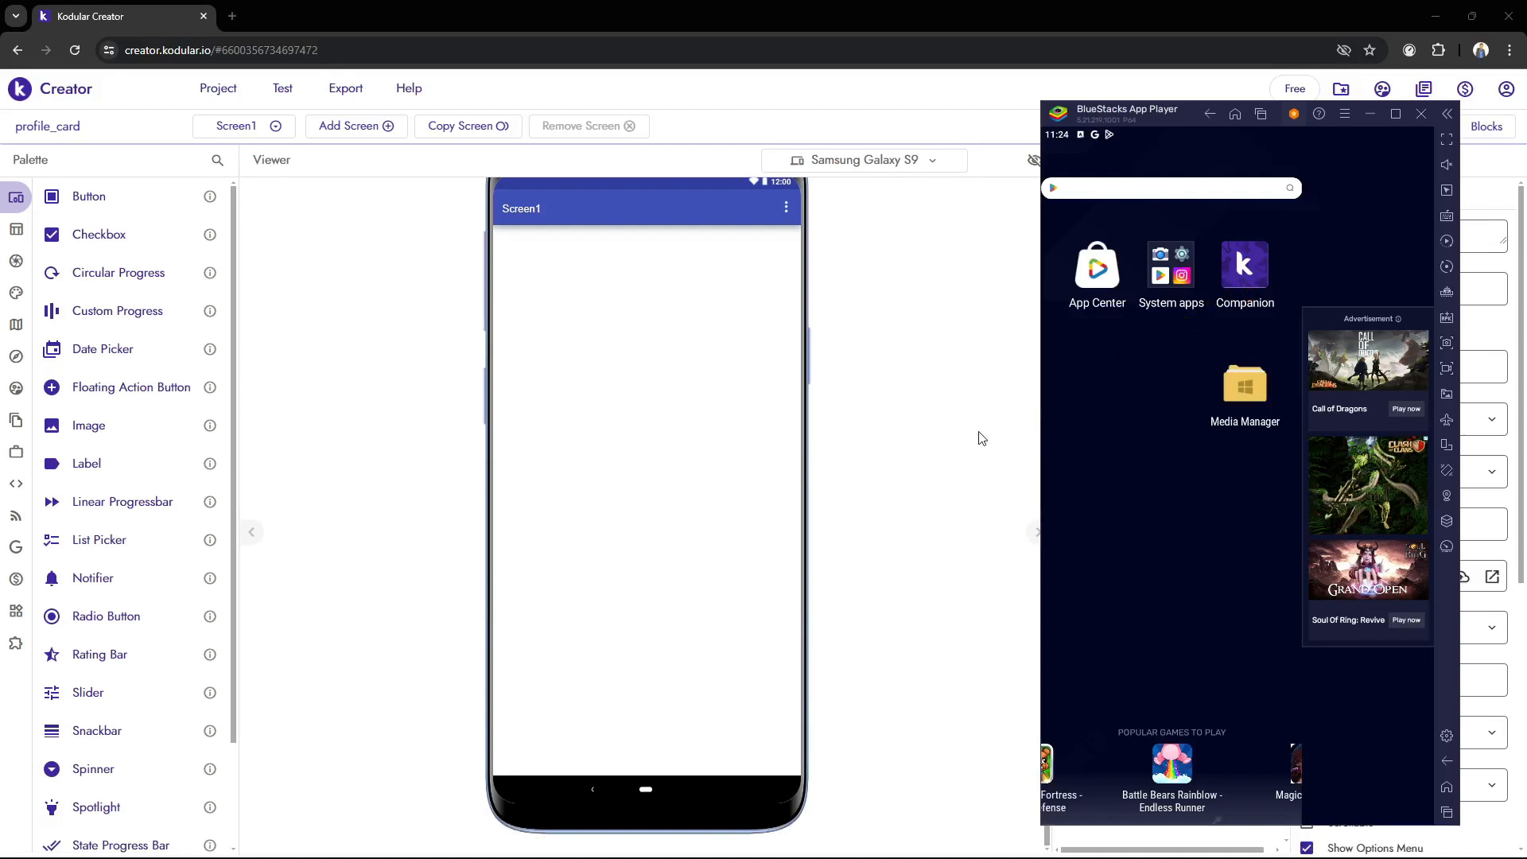
pyautogui.moveTo(1191, 114); pyautogui.dragTo(1169, 116)
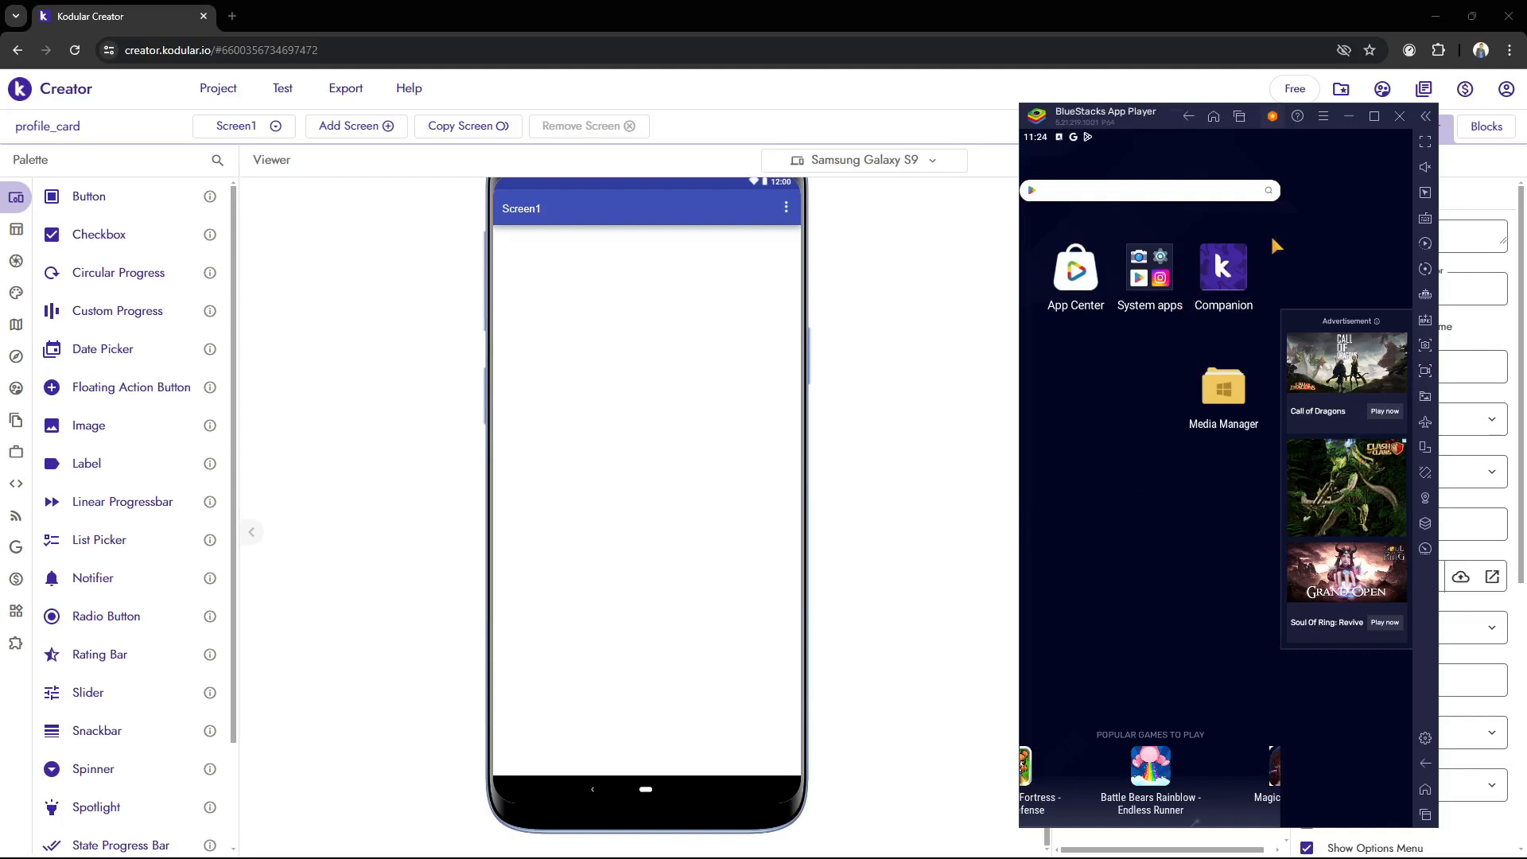
pyautogui.click(966, 350)
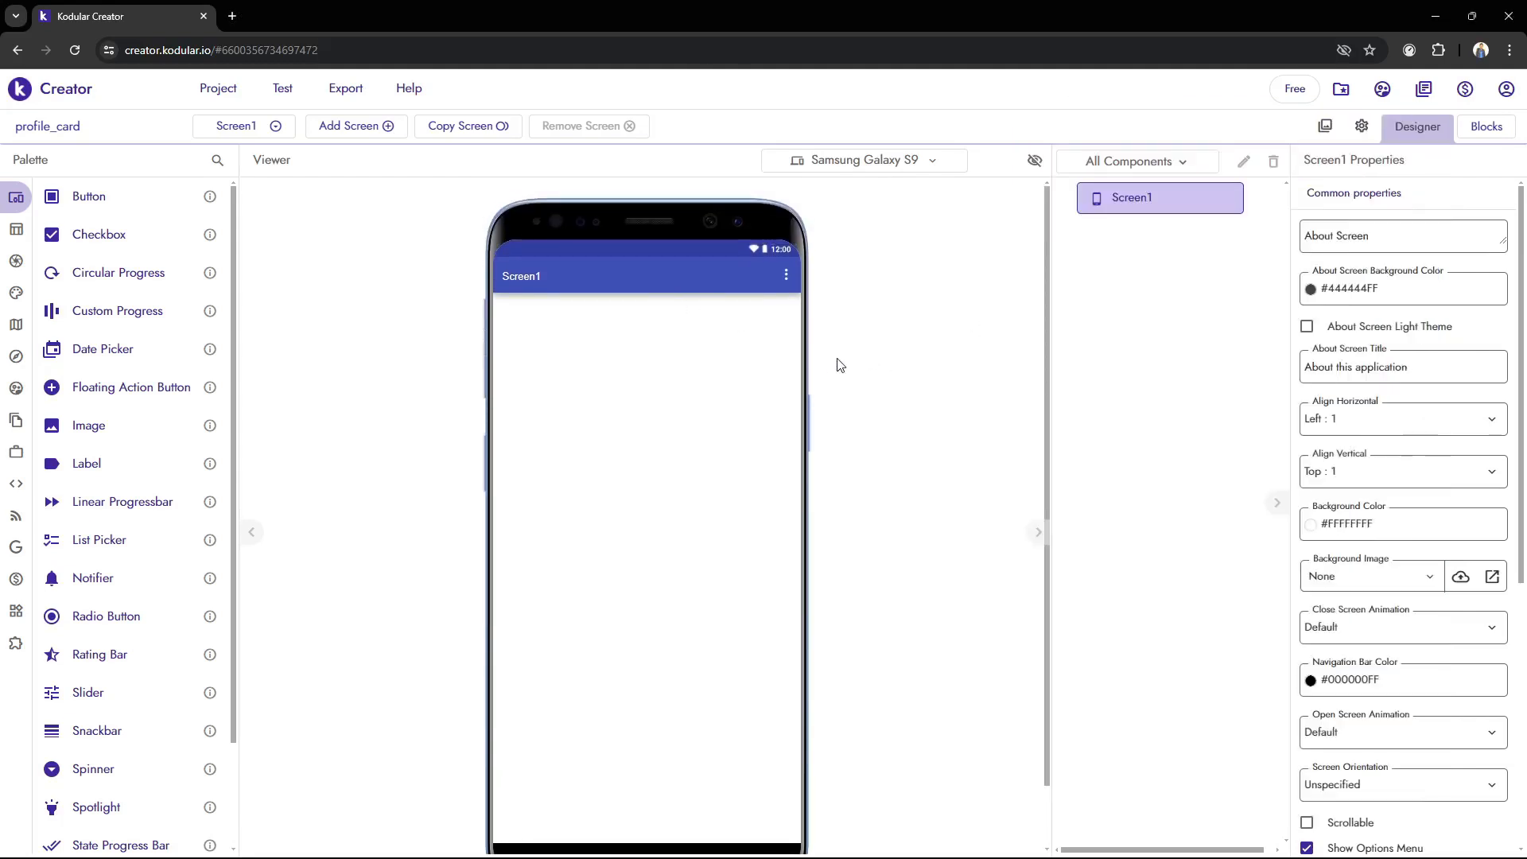
pyautogui.scroll(-1, 613, 383)
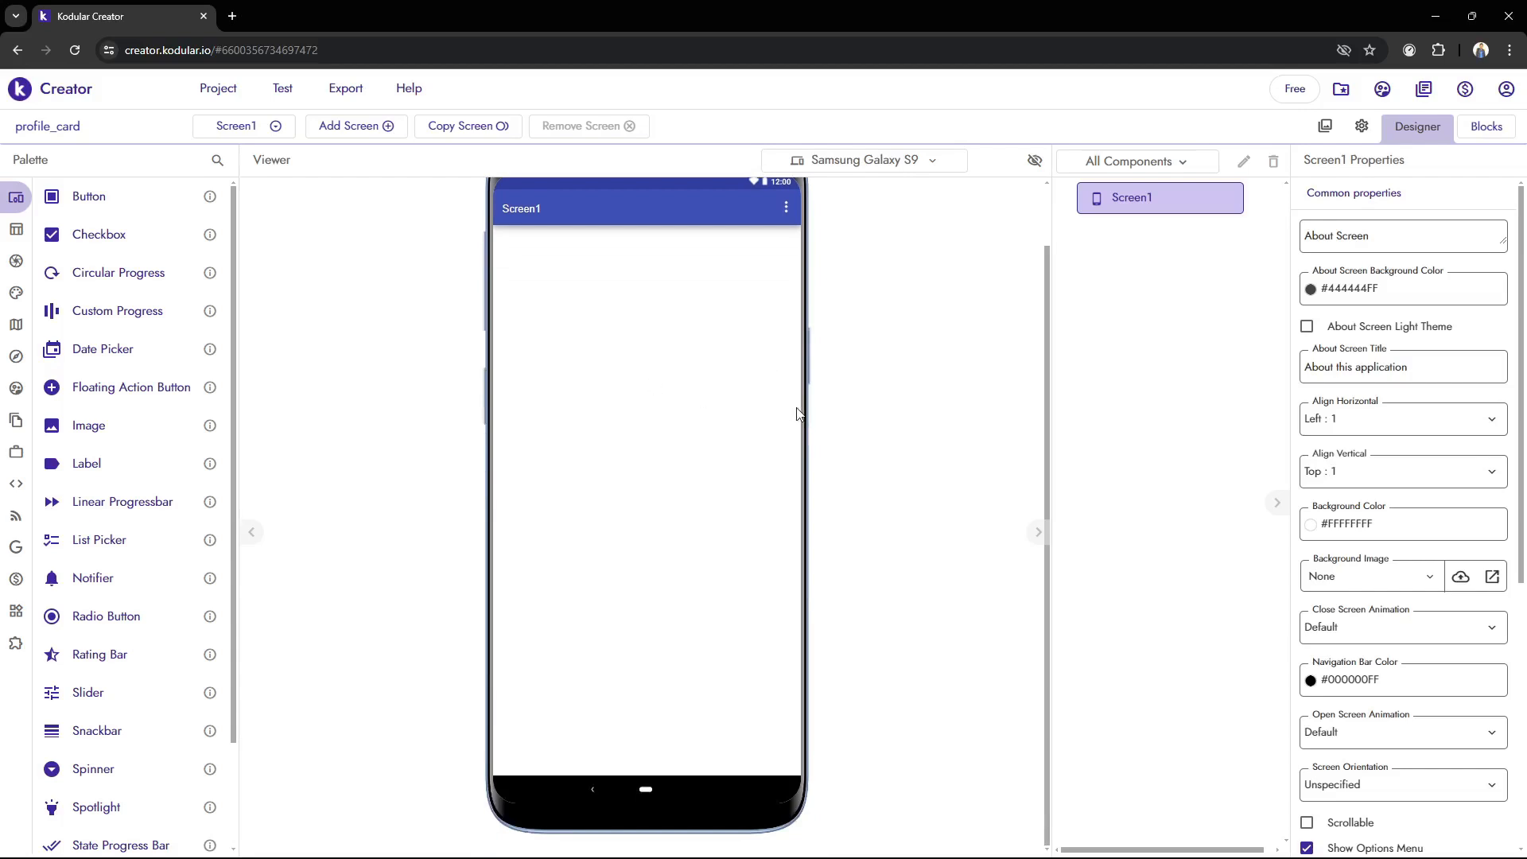
pyautogui.scroll(1, 798, 414)
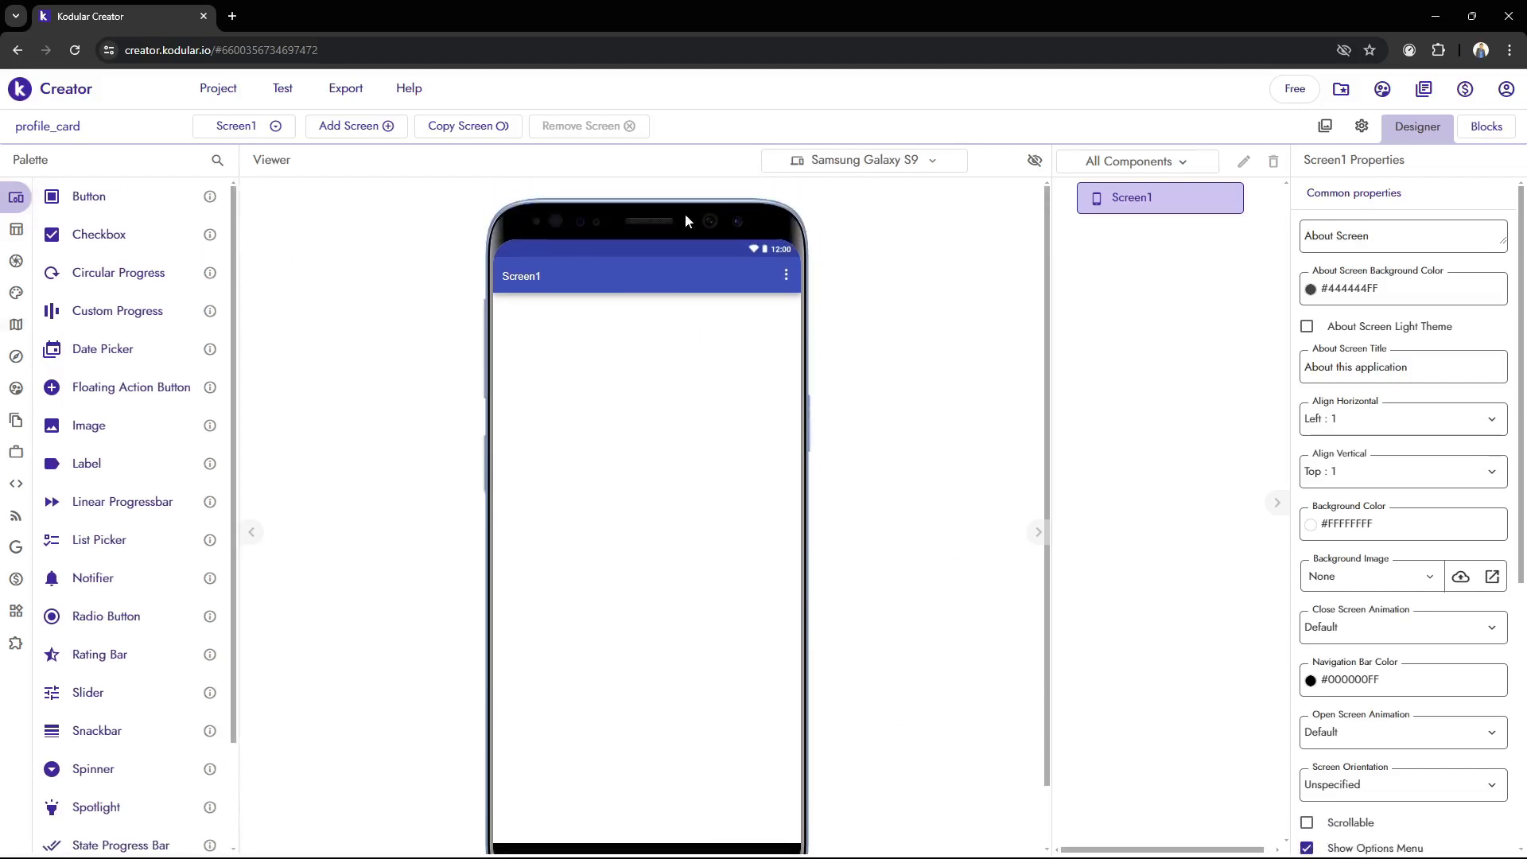
# Examine the common properties available for Screen1
pyautogui.scroll(-5, 1487, 428)
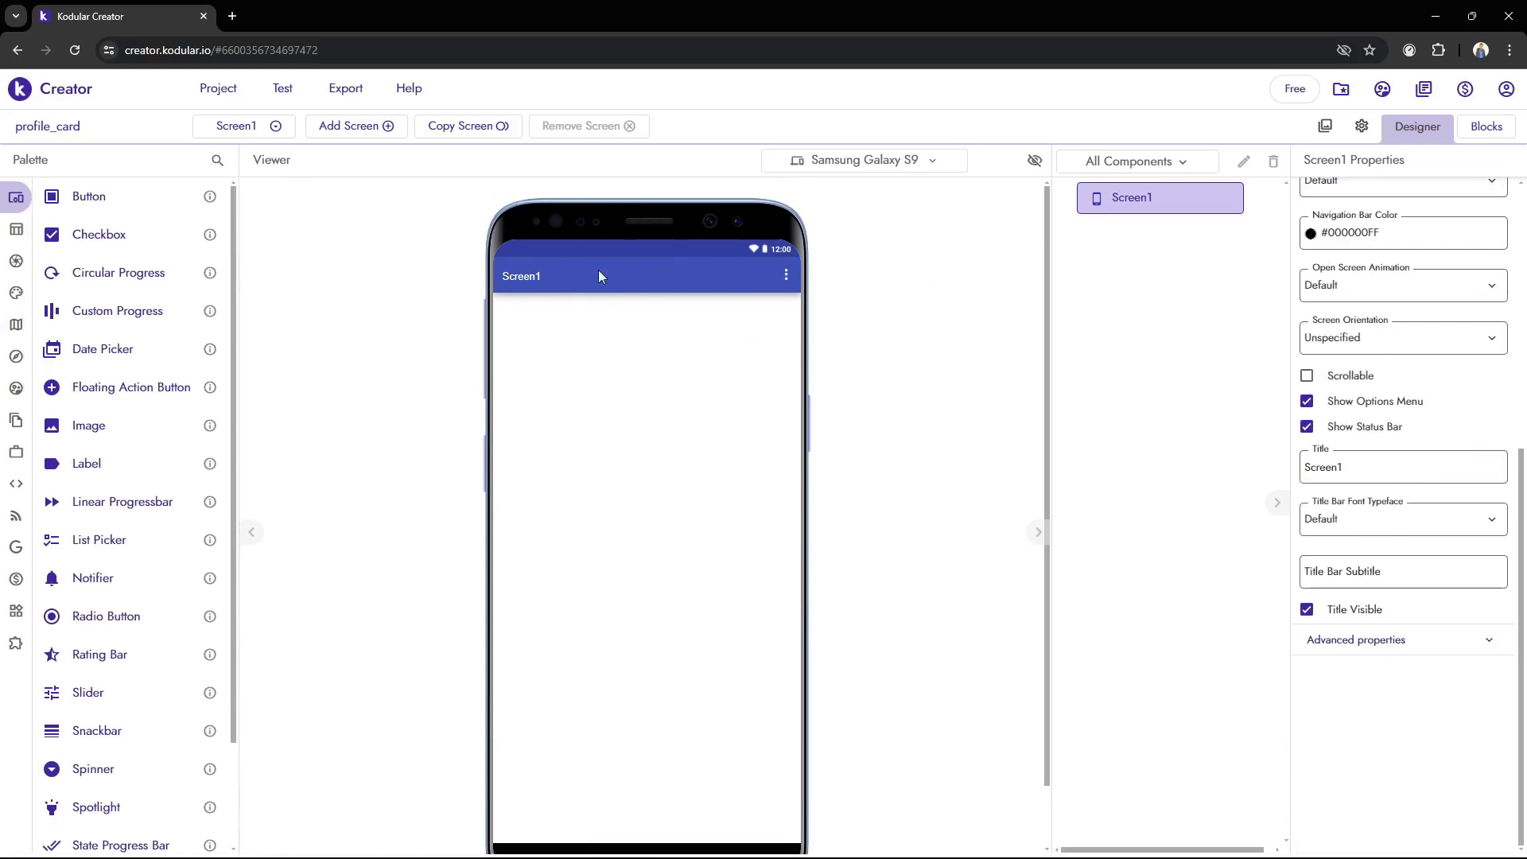
pyautogui.scroll(-1, 648, 491)
pyautogui.scroll(1, 617, 546)
pyautogui.scroll(-1, 584, 378)
pyautogui.scroll(1, 597, 386)
pyautogui.scroll(5, 1319, 319)
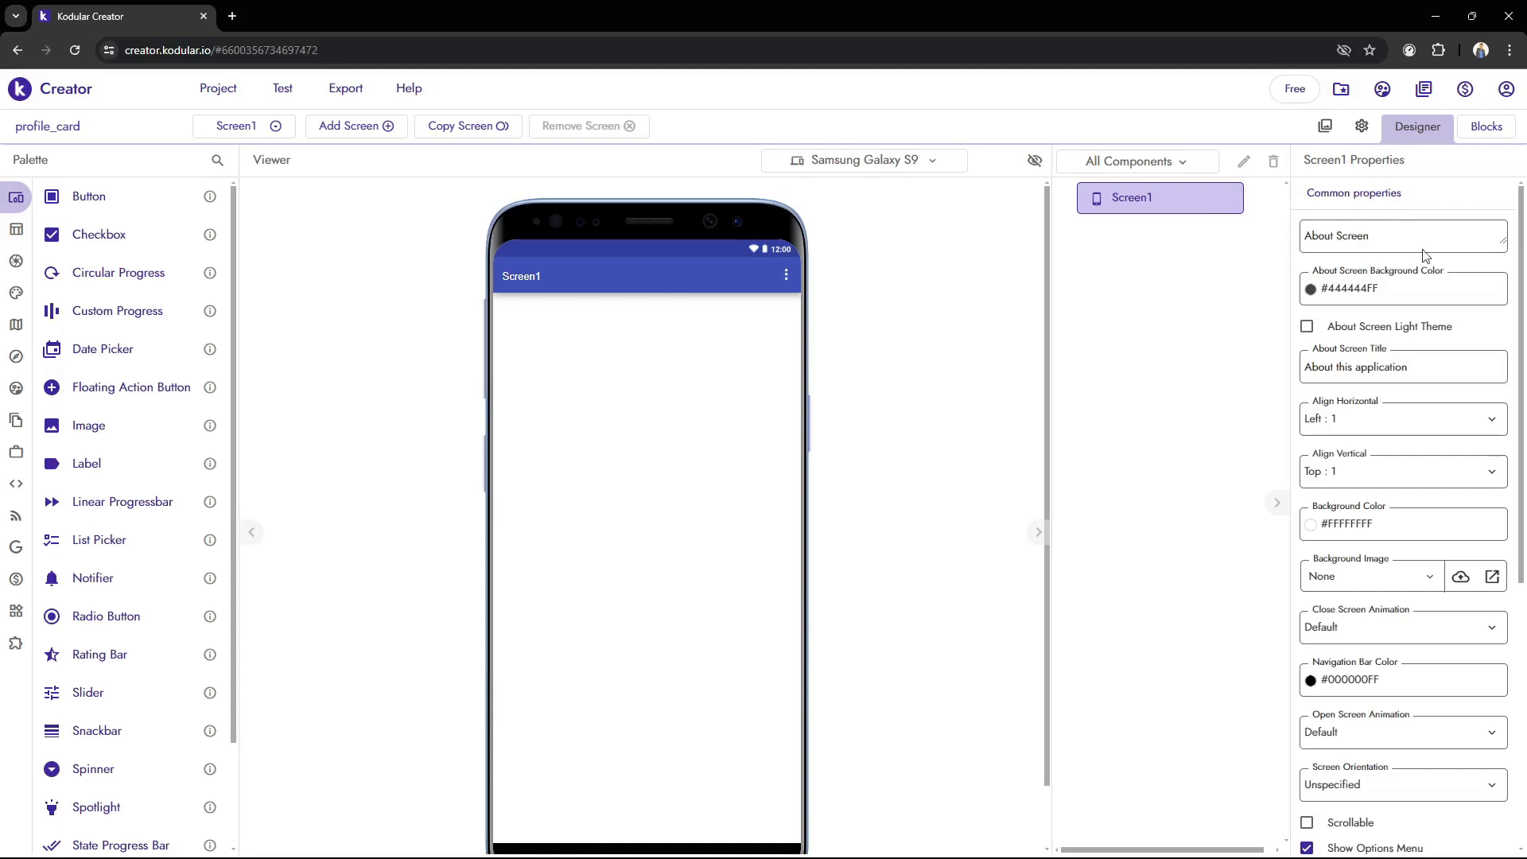
pyautogui.scroll(-5, 1397, 300)
pyautogui.scroll(5, 1397, 403)
pyautogui.scroll(-5, 1438, 300)
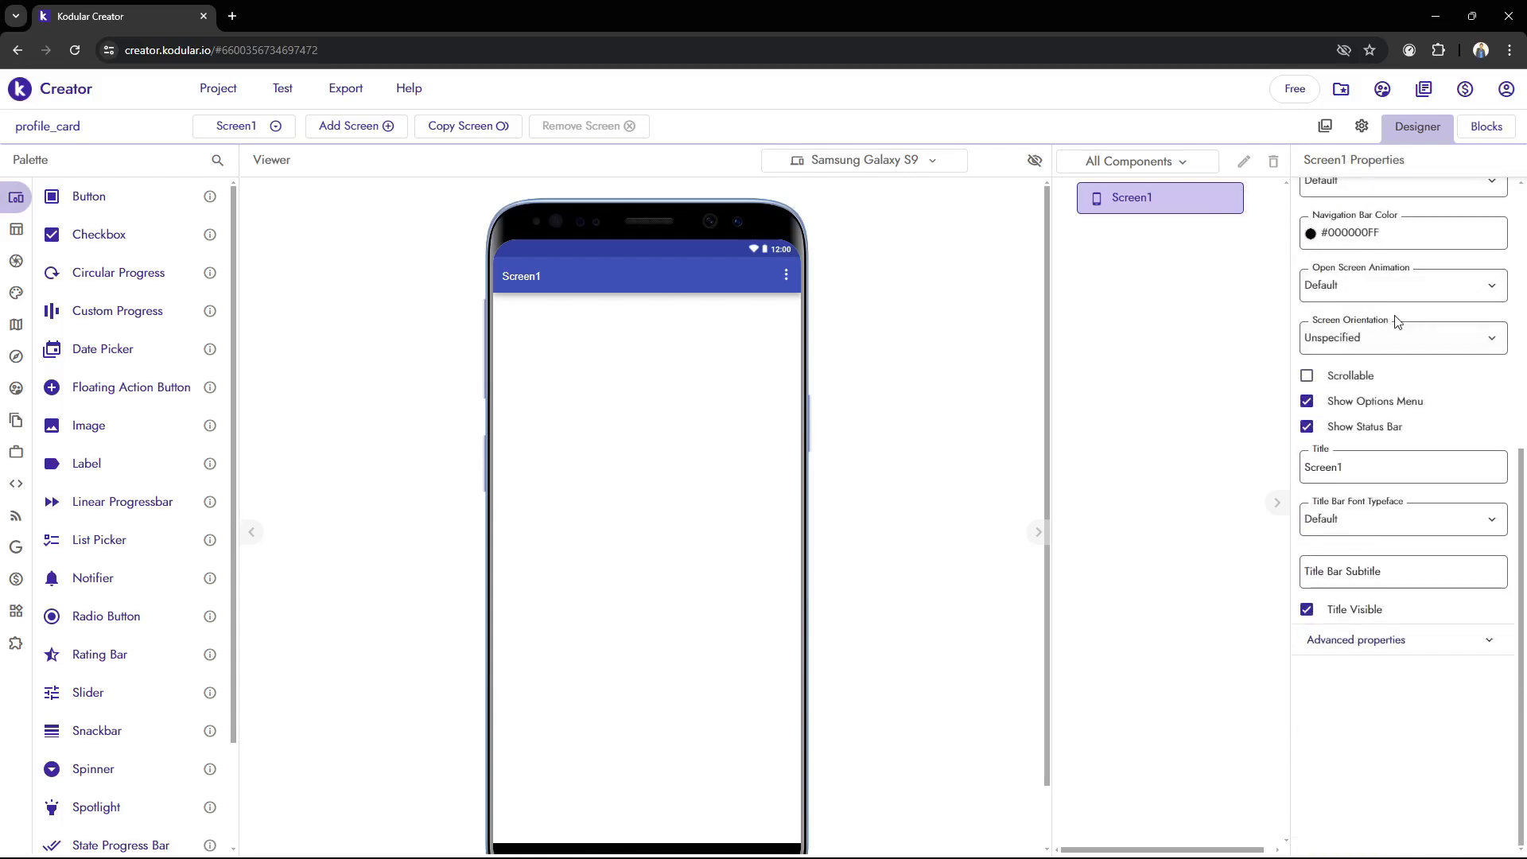
pyautogui.scroll(5, 1397, 321)
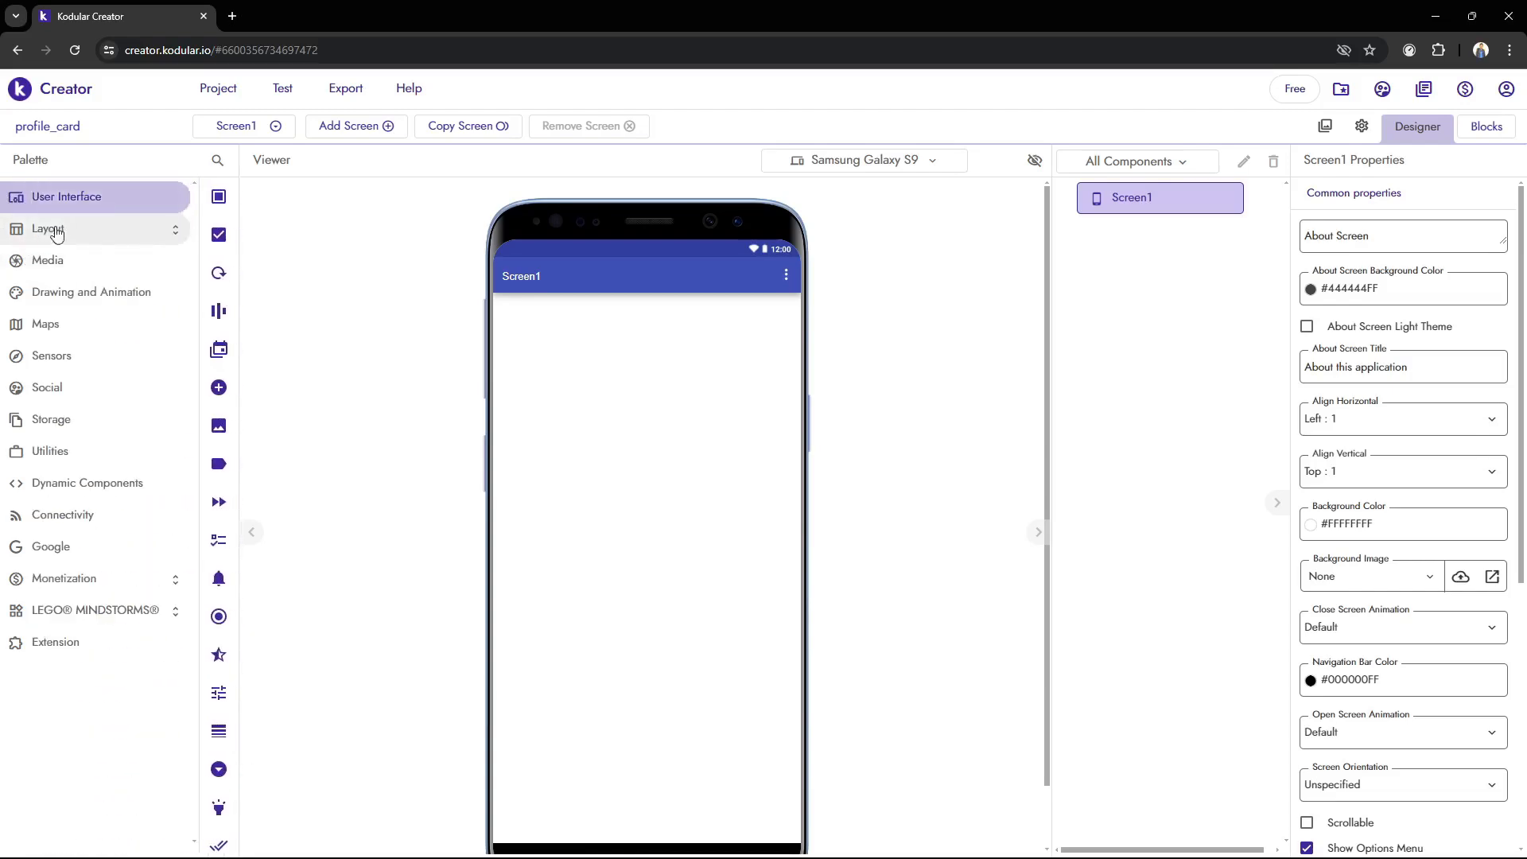
# Show the General layout components in the component palette
pyautogui.scroll(-1, 445, 446)
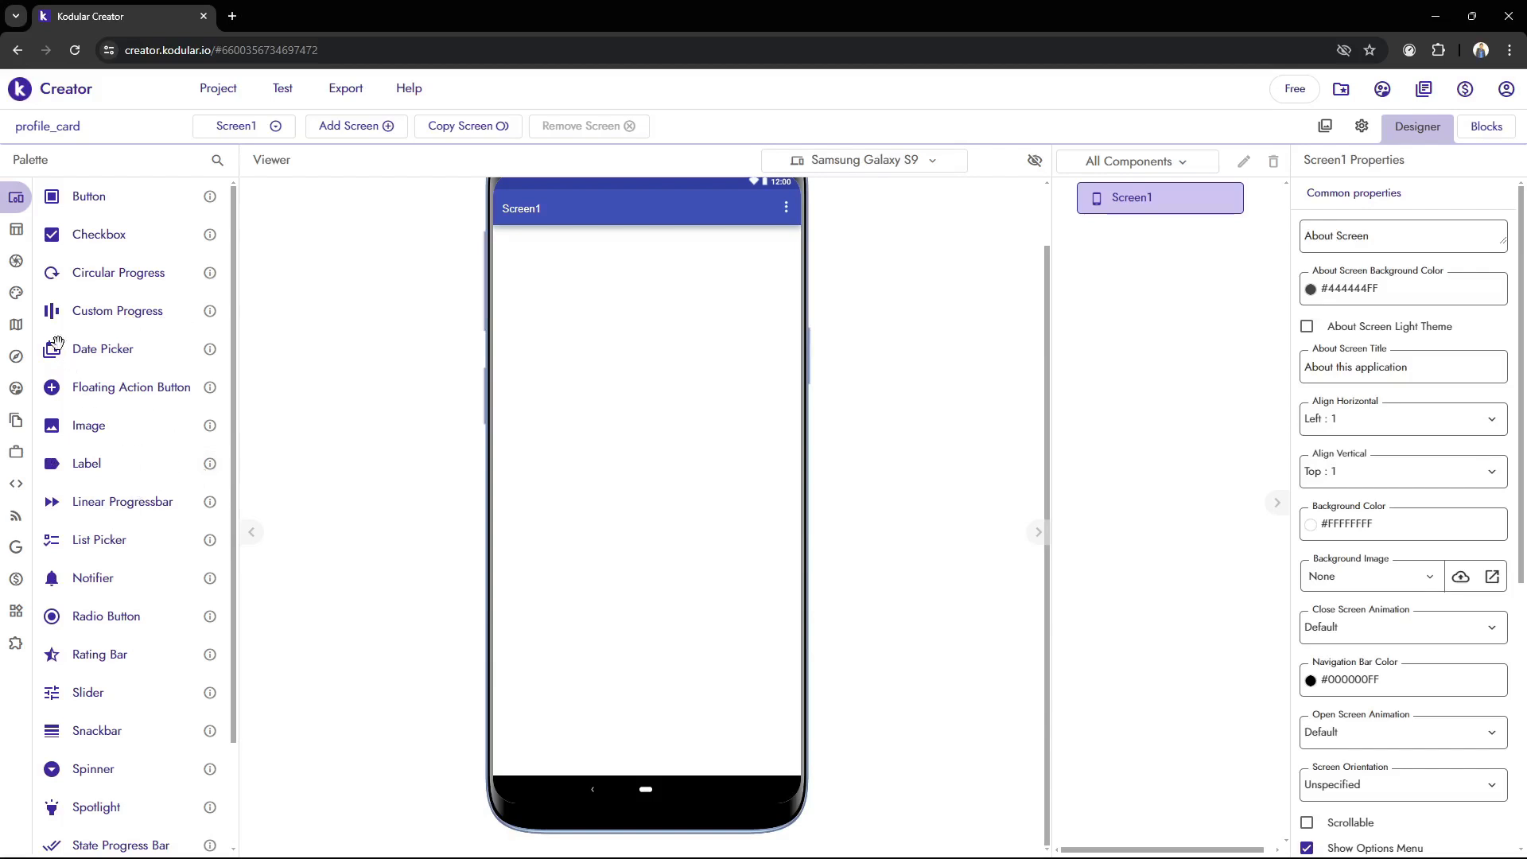
pyautogui.click(6, 232)
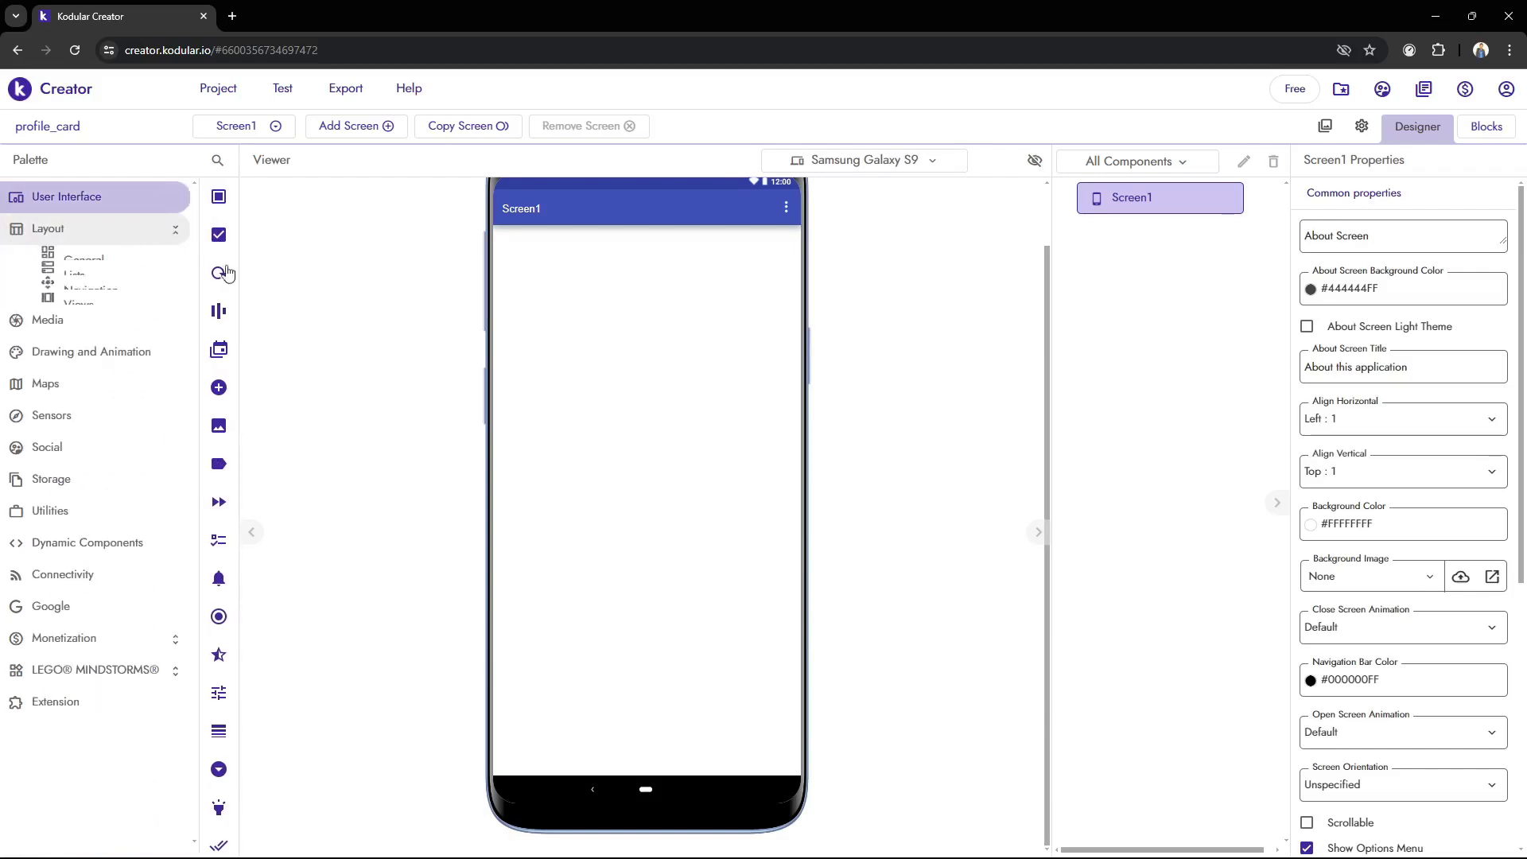
pyautogui.click(23, 235)
pyautogui.click(94, 235)
pyautogui.click(73, 260)
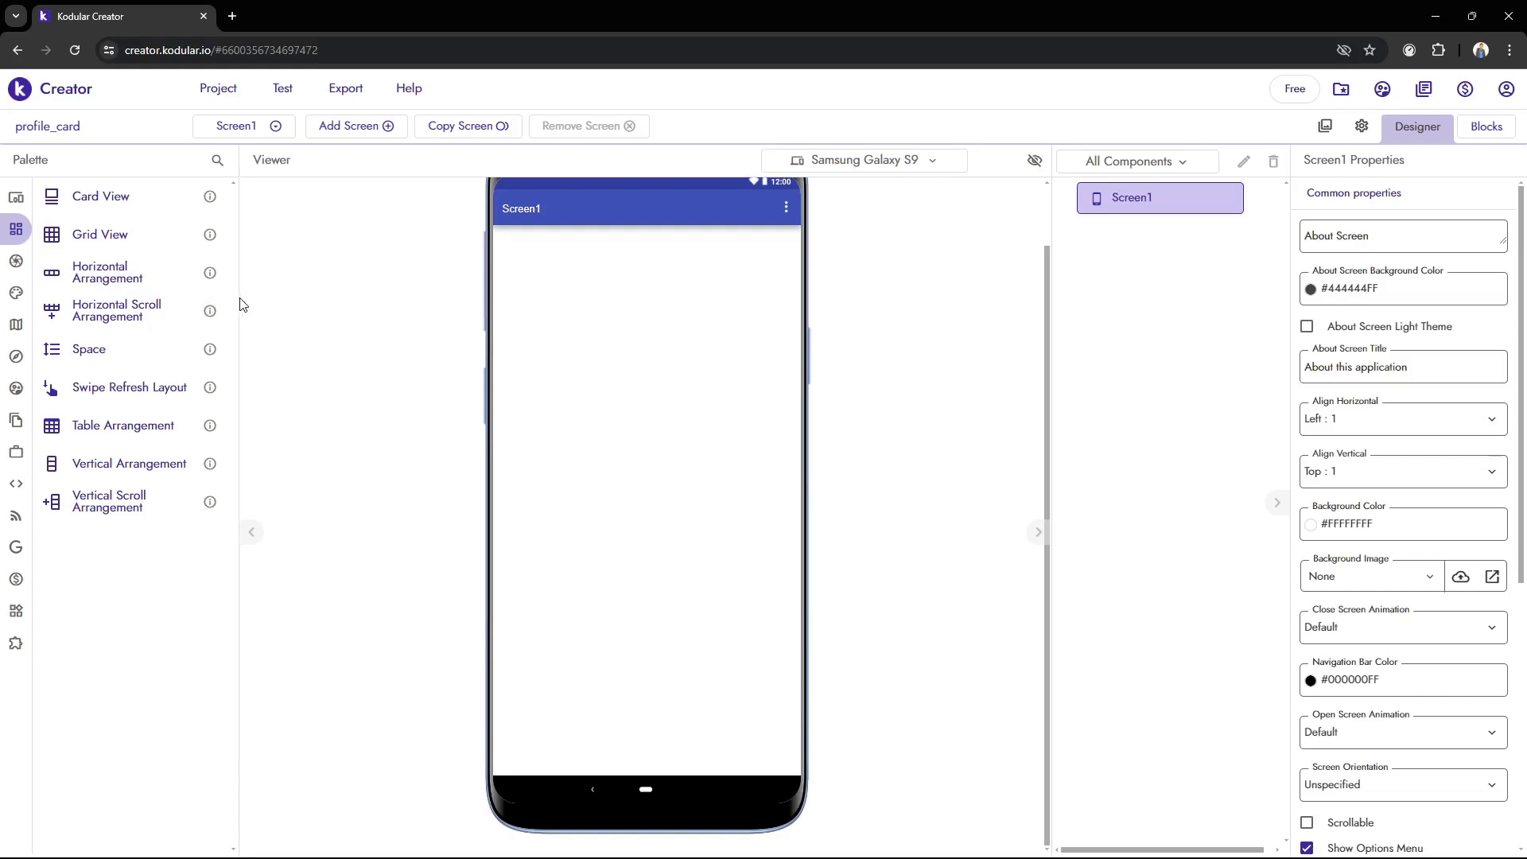
pyautogui.moveTo(47, 288)
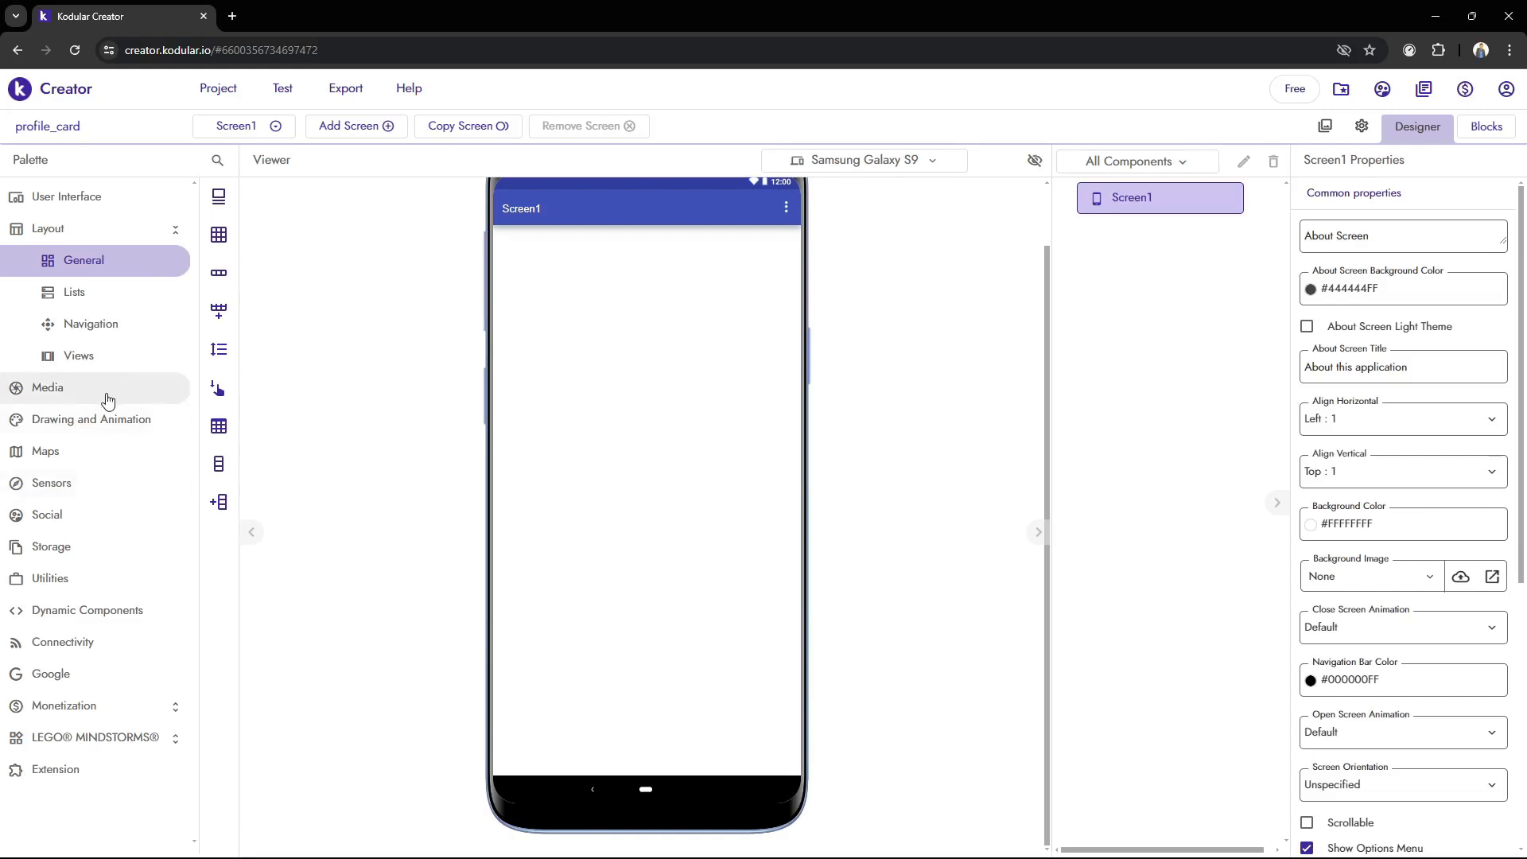
pyautogui.scroll(1, 729, 348)
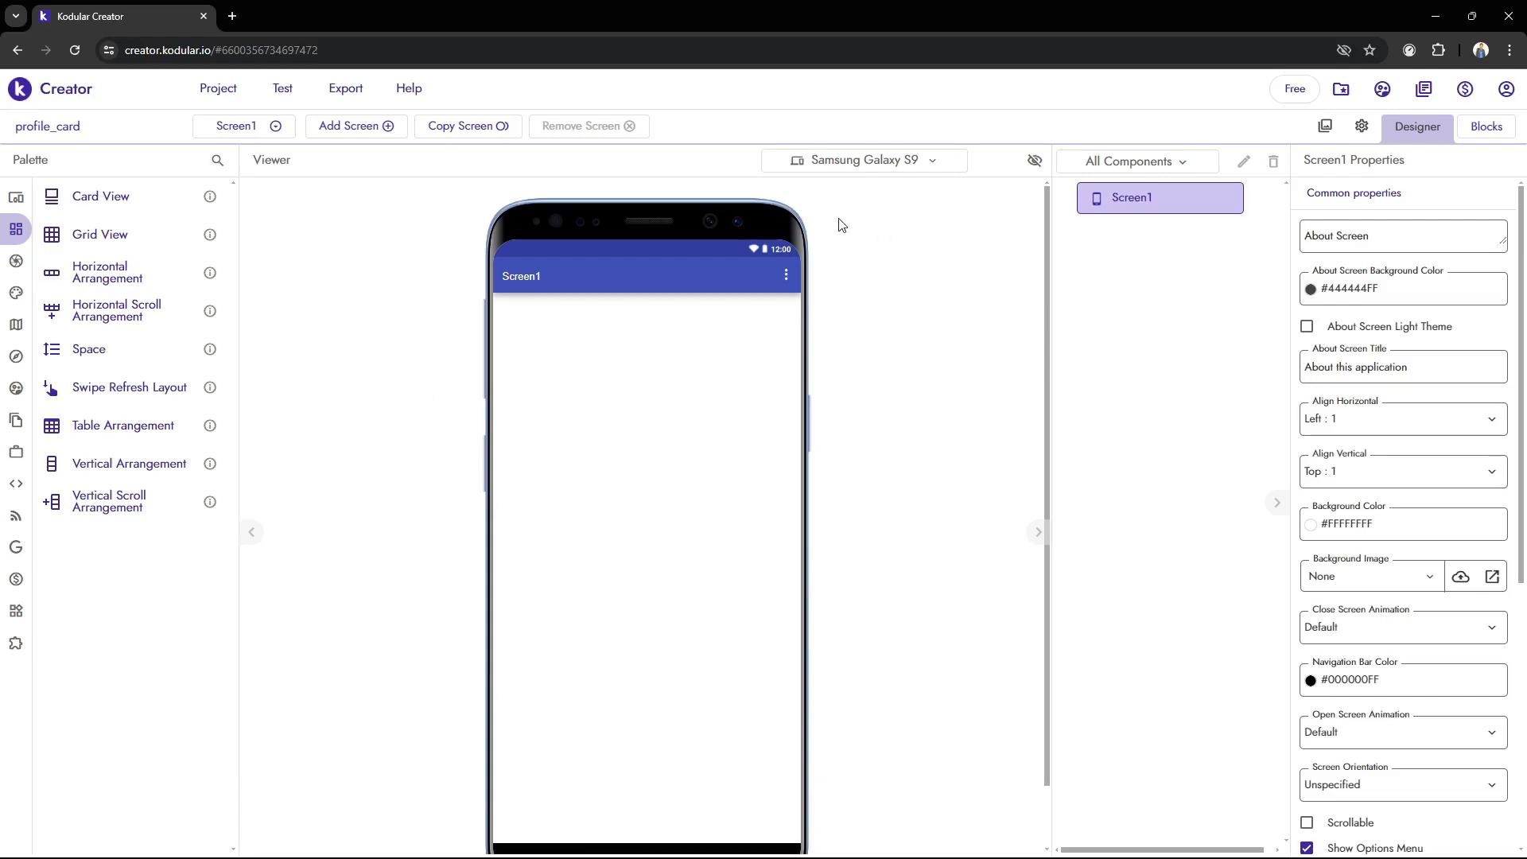
# Turn off the options menu, the status bar and the title for Screen1
pyautogui.scroll(-2, 844, 374)
pyautogui.scroll(2, 578, 522)
pyautogui.scroll(-5, 1370, 627)
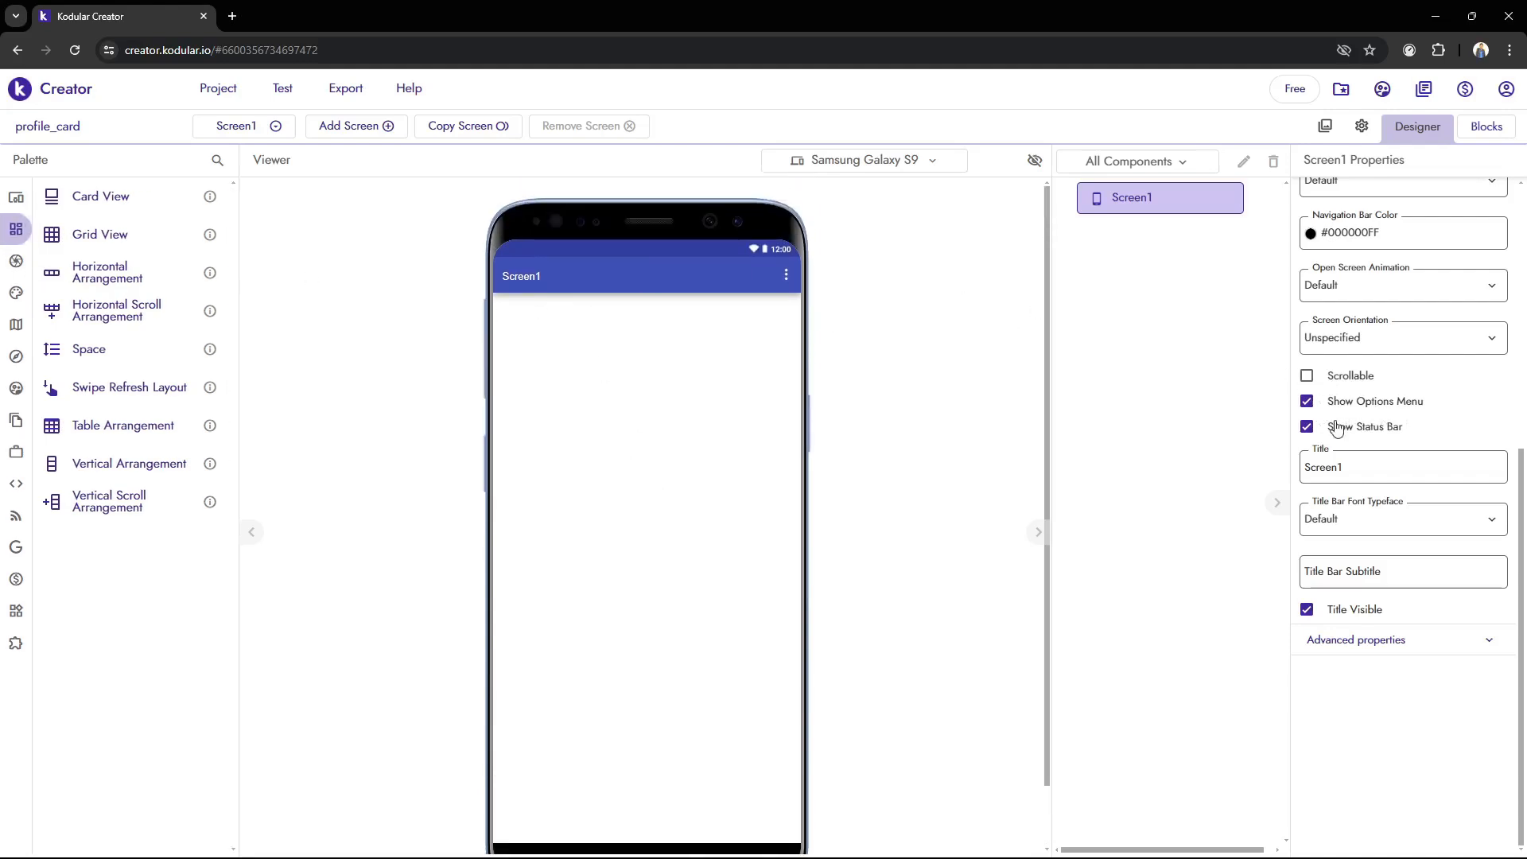
pyautogui.click(1307, 402)
pyautogui.click(1306, 427)
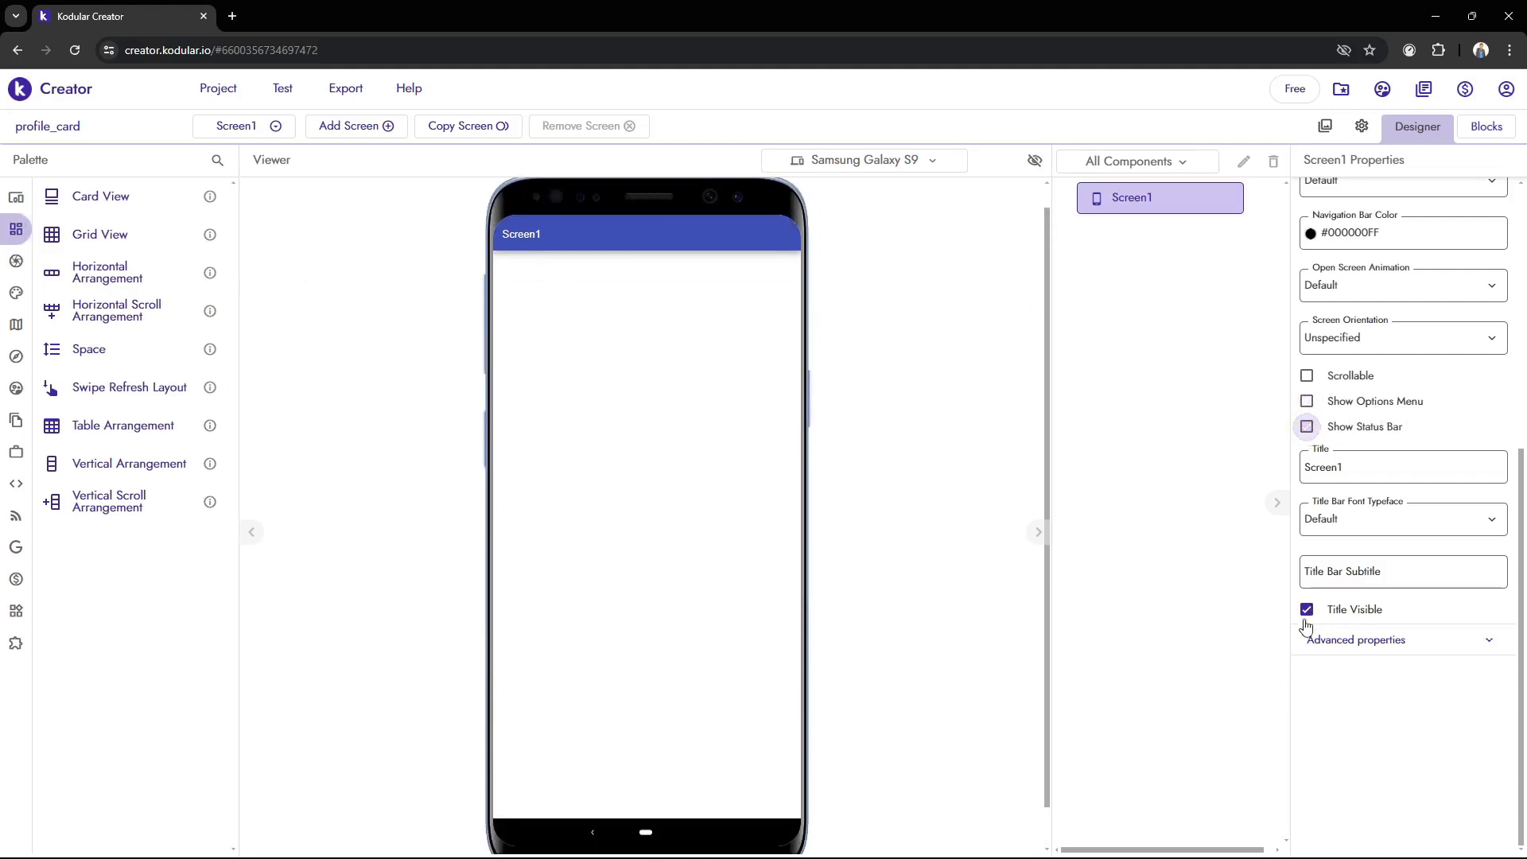
pyautogui.click(1307, 609)
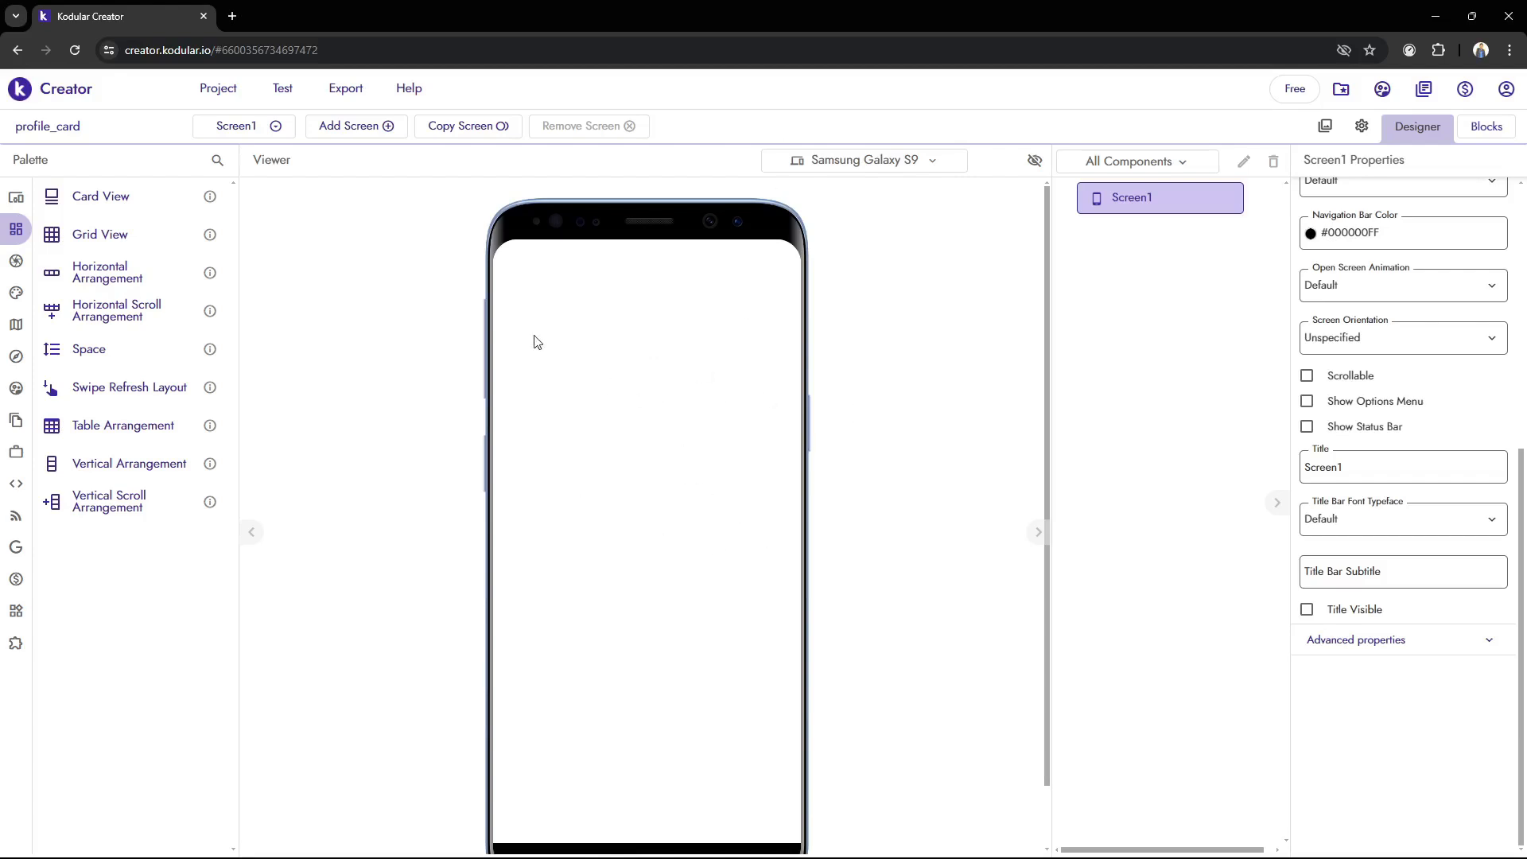
# Add a Vertical Arrangement to Screen1 and rename it profile_card
pyautogui.moveTo(16, 229)
pyautogui.moveTo(135, 471); pyautogui.dragTo(531, 449)
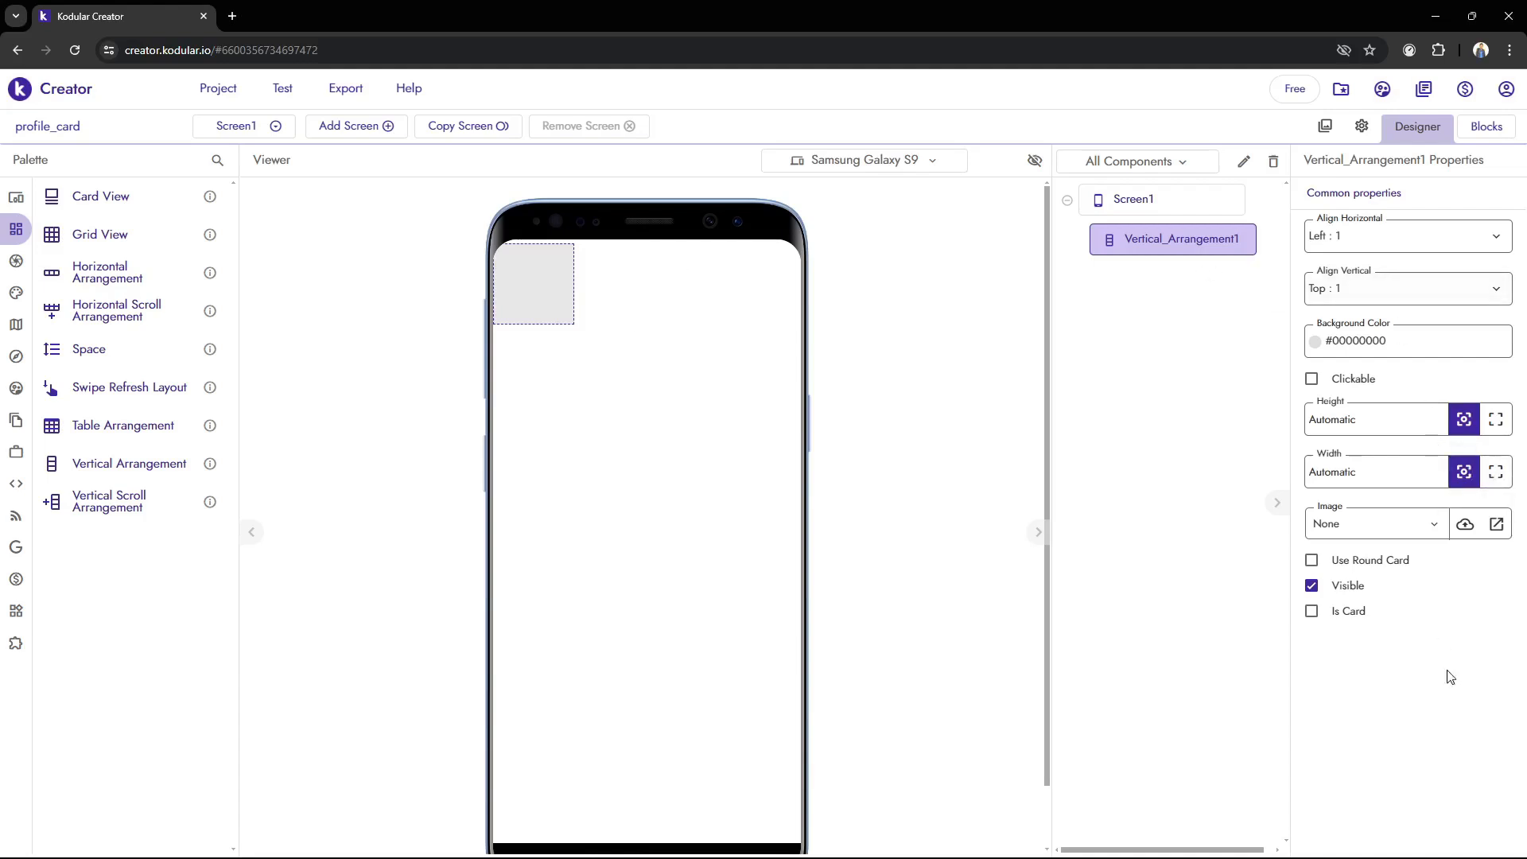
pyautogui.click(1243, 162)
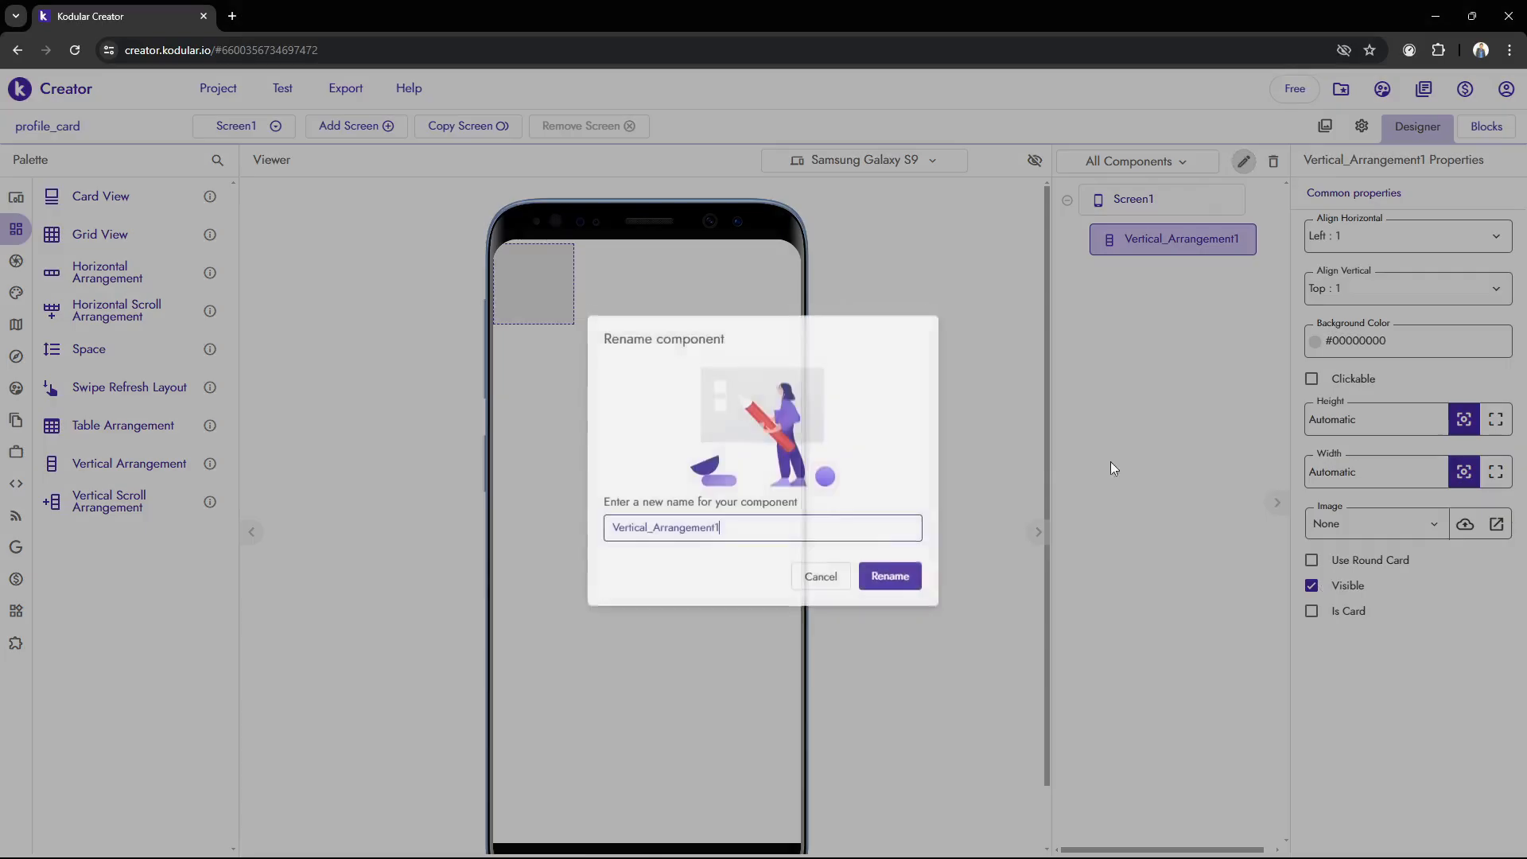
pyautogui.moveTo(750, 538)
pyautogui.mouseDown()
pyautogui.moveTo(677, 531)
pyautogui.moveTo(649, 584)
pyautogui.mouseUp()
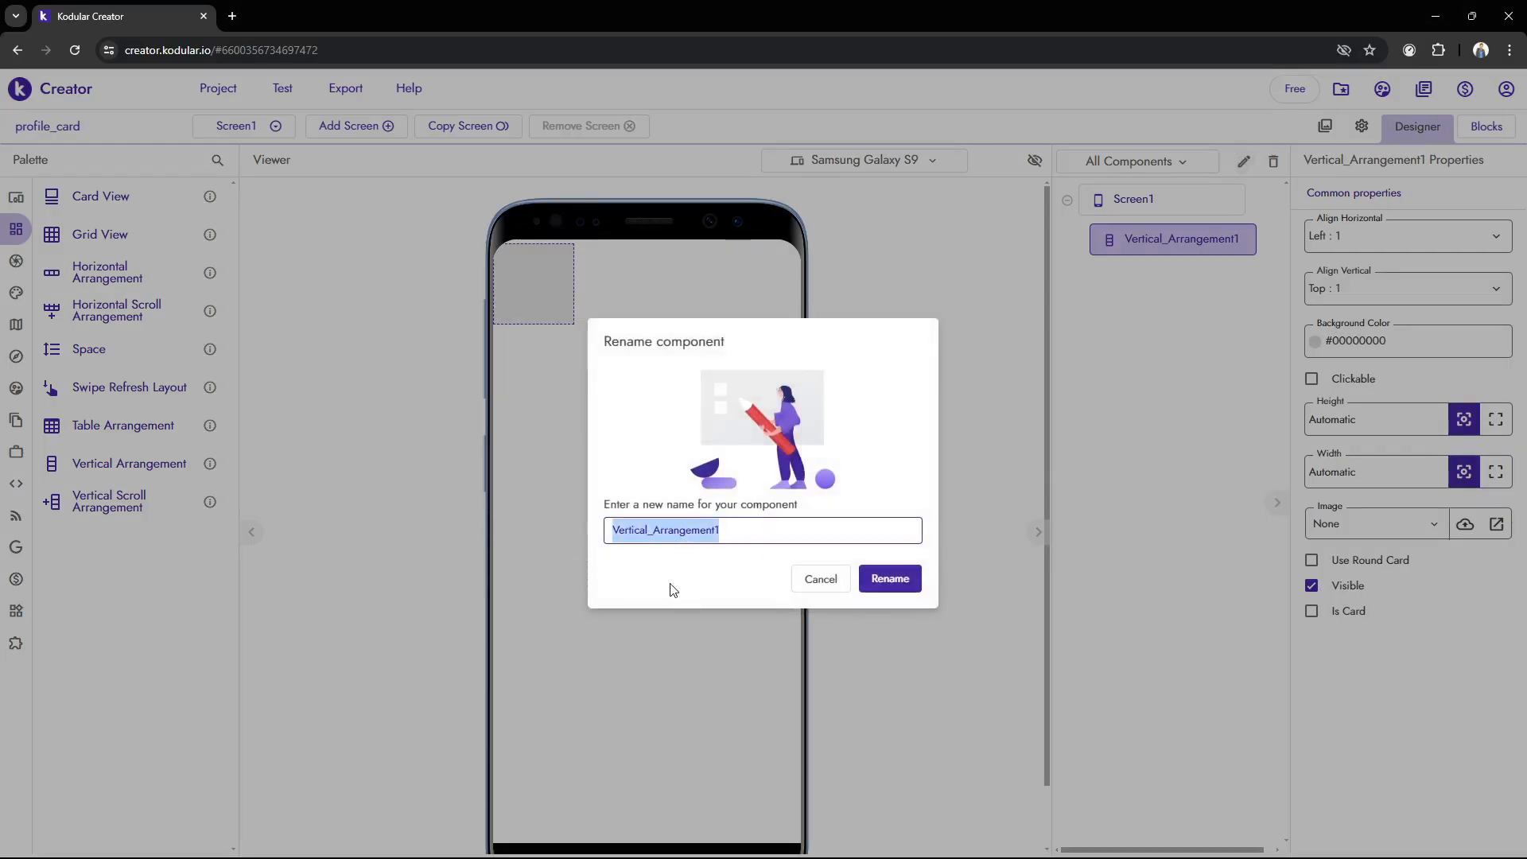
pyautogui.write('p')
pyautogui.press('BackSpace')
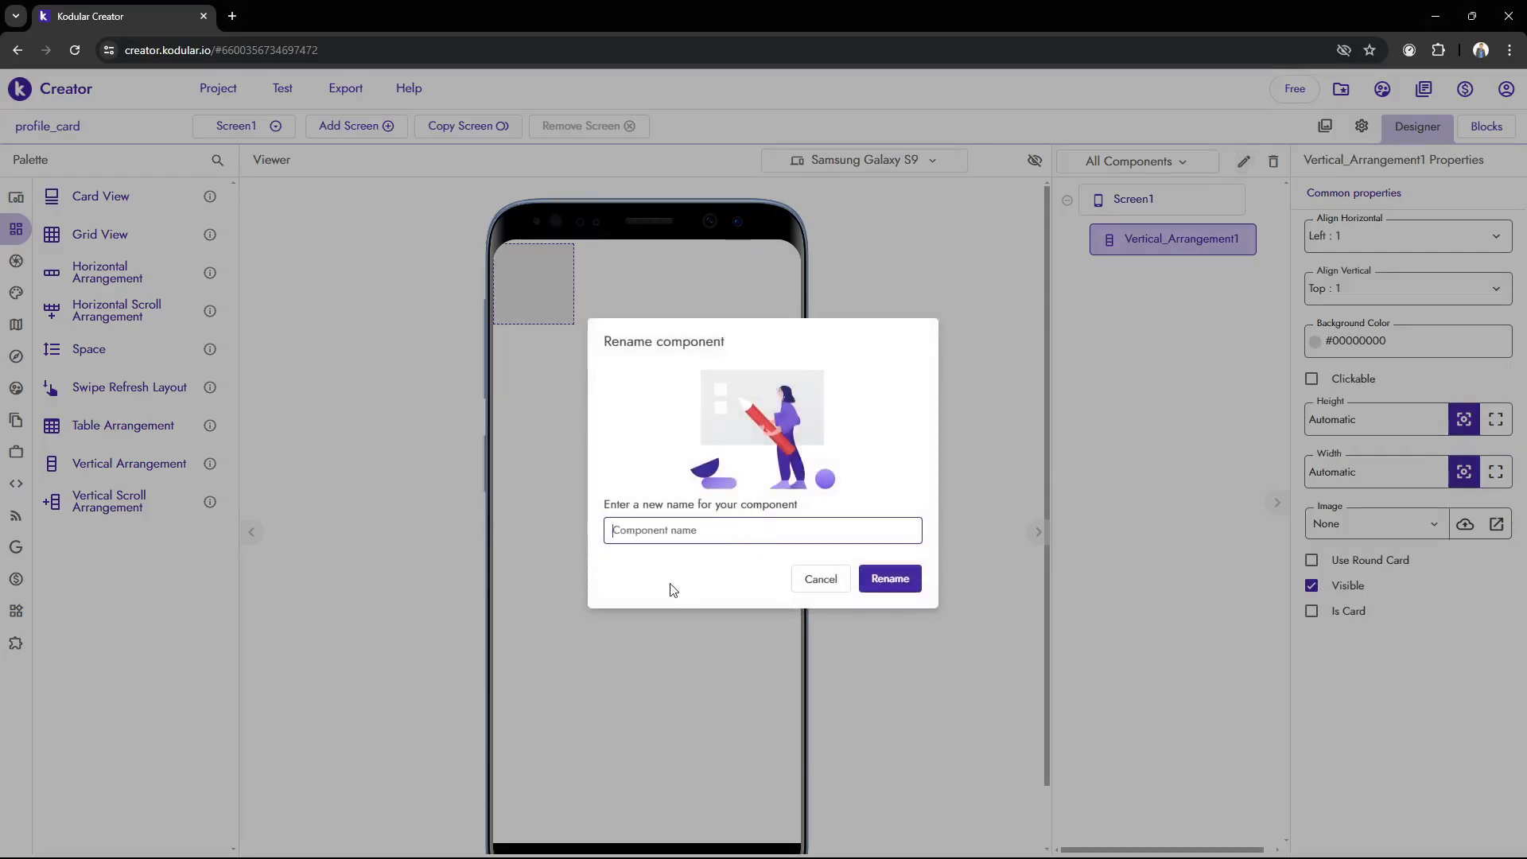
pyautogui.write('Pro')
pyautogui.press('BackSpace')
pyautogui.press('BackSpace')
pyautogui.press('BackSpace')
pyautogui.write('Pri')
pyautogui.press('BackSpace')
pyautogui.press('BackSpace')
pyautogui.press('BackSpace')
pyautogui.press('BackSpace')
pyautogui.press('BackSpace')
pyautogui.press('BackSpace')
pyautogui.write('prof')
pyautogui.press('BackSpace')
pyautogui.press('BackSpace')
pyautogui.press('BackSpace')
pyautogui.press('BackSpace')
pyautogui.write('Profil')
pyautogui.press('BackSpace')
pyautogui.press('BackSpace')
pyautogui.press('BackSpace')
pyautogui.press('BackSpace')
pyautogui.press('BackSpace')
pyautogui.press('BackSpace')
pyautogui.write('profile_C')
pyautogui.press('BackSpace')
pyautogui.write('ca')
pyautogui.click(873, 594)
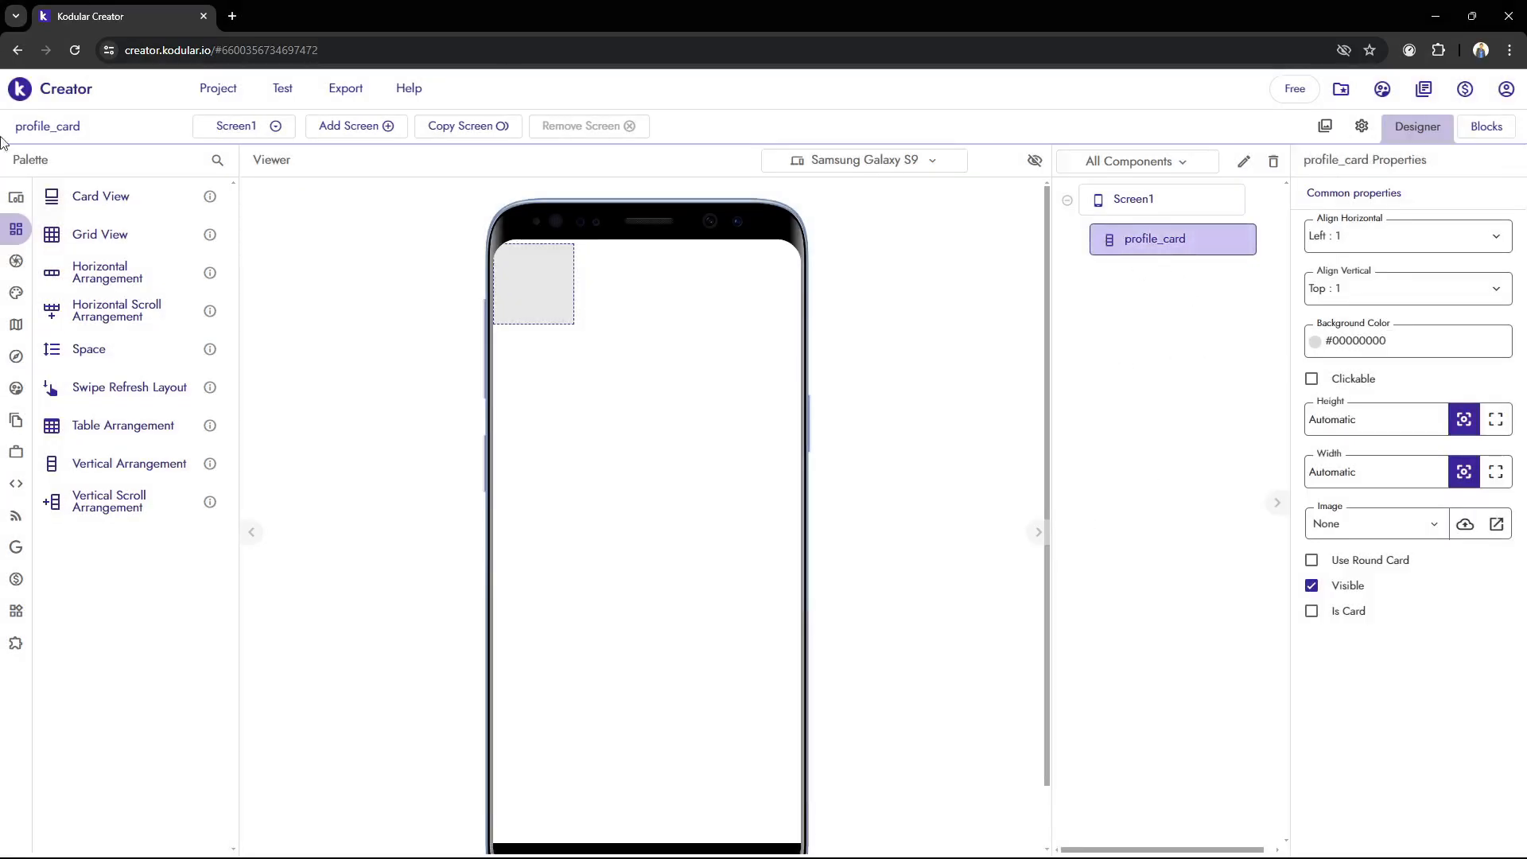
# Set both the height and the width of the profile_card arrangement to Fill parent
pyautogui.moveTo(32, 194)
pyautogui.click(1196, 201)
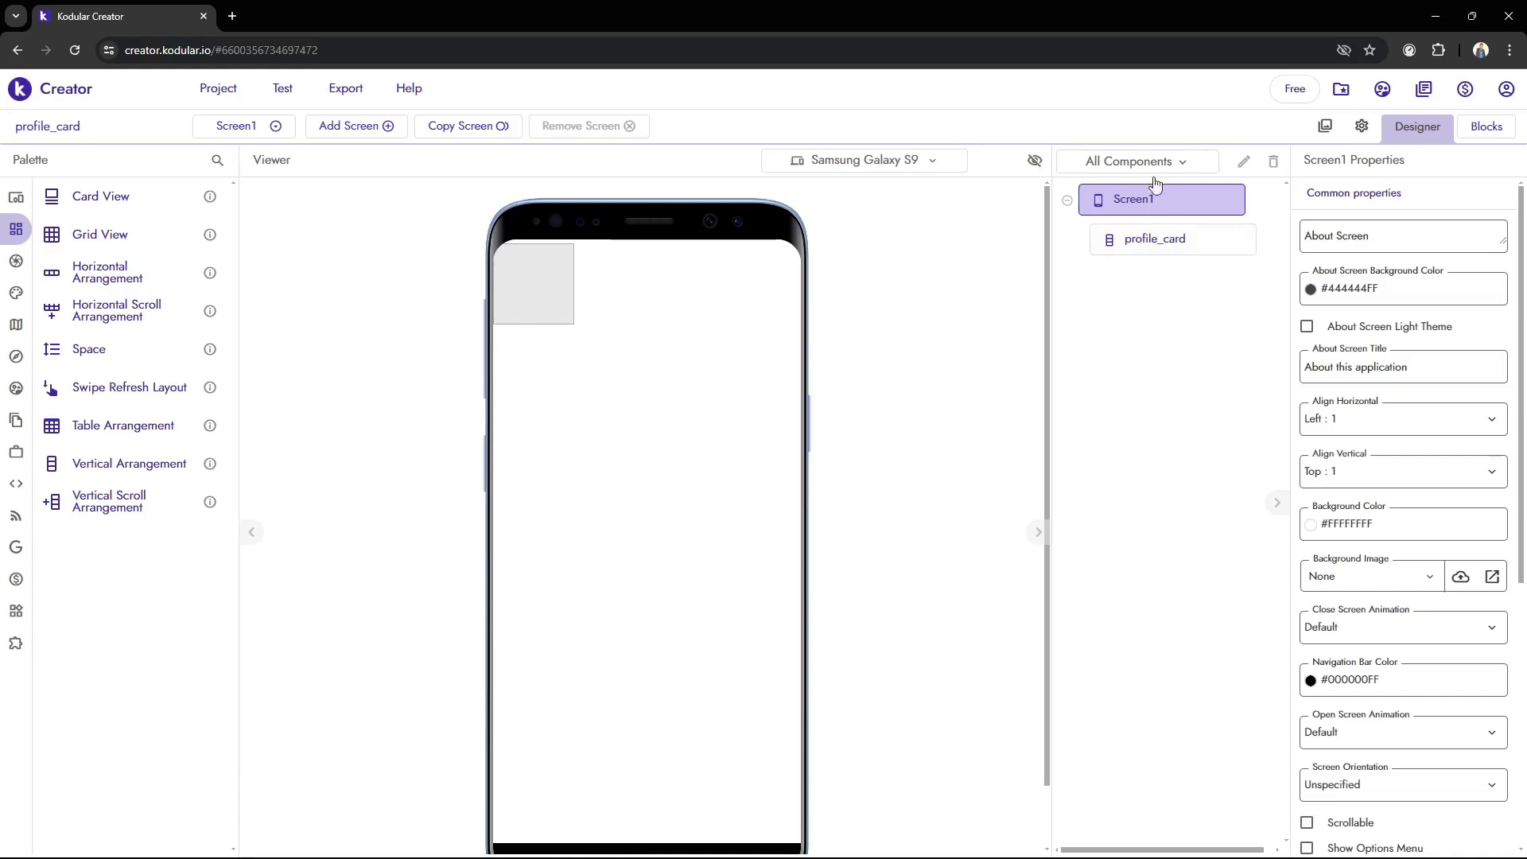
pyautogui.click(1179, 249)
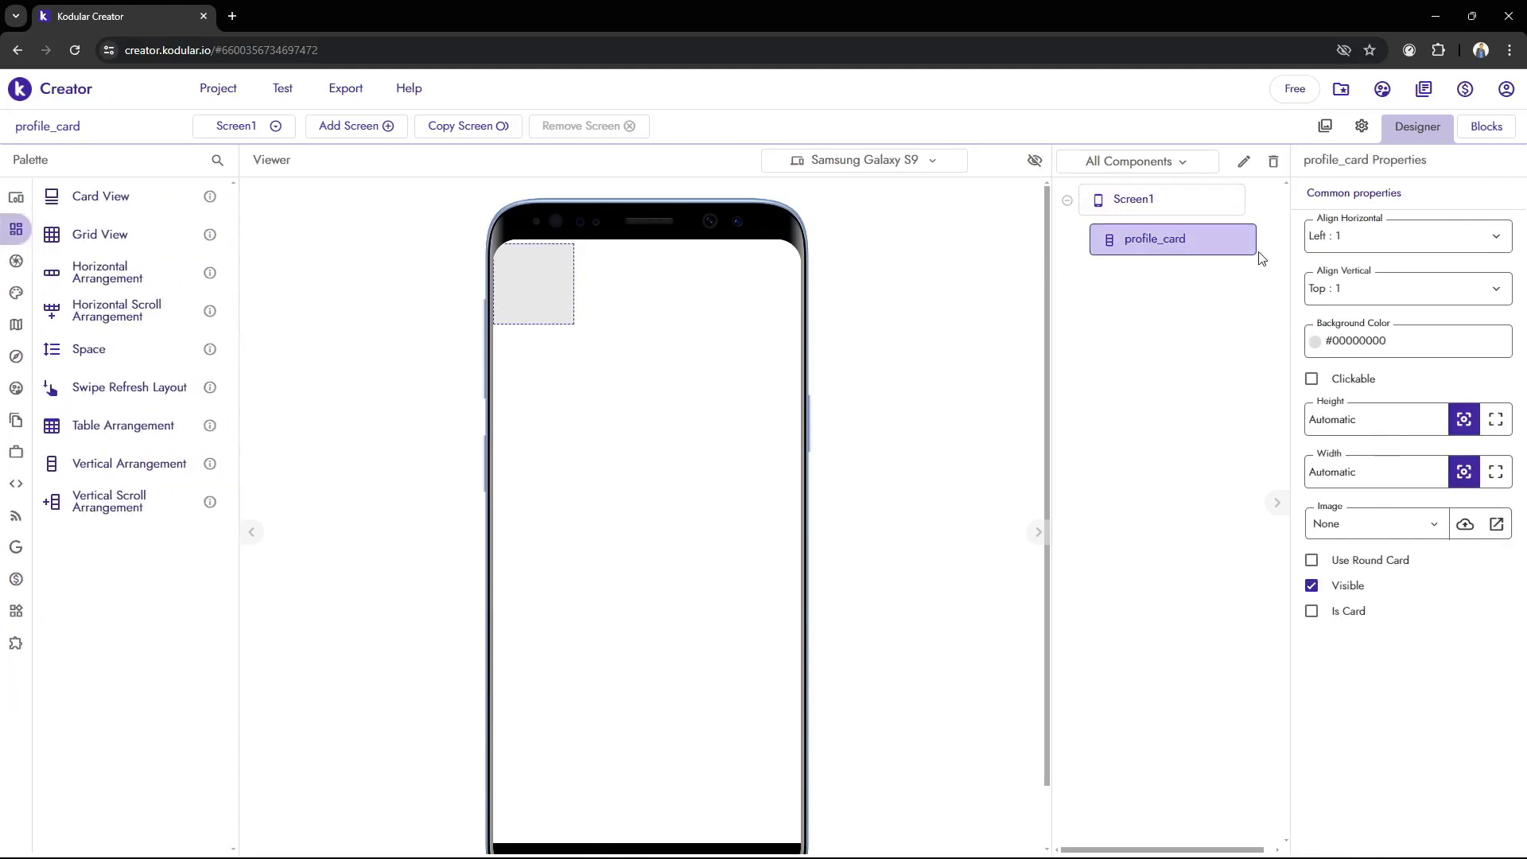
pyautogui.moveTo(661, 852)
pyautogui.scroll(-2, 628, 353)
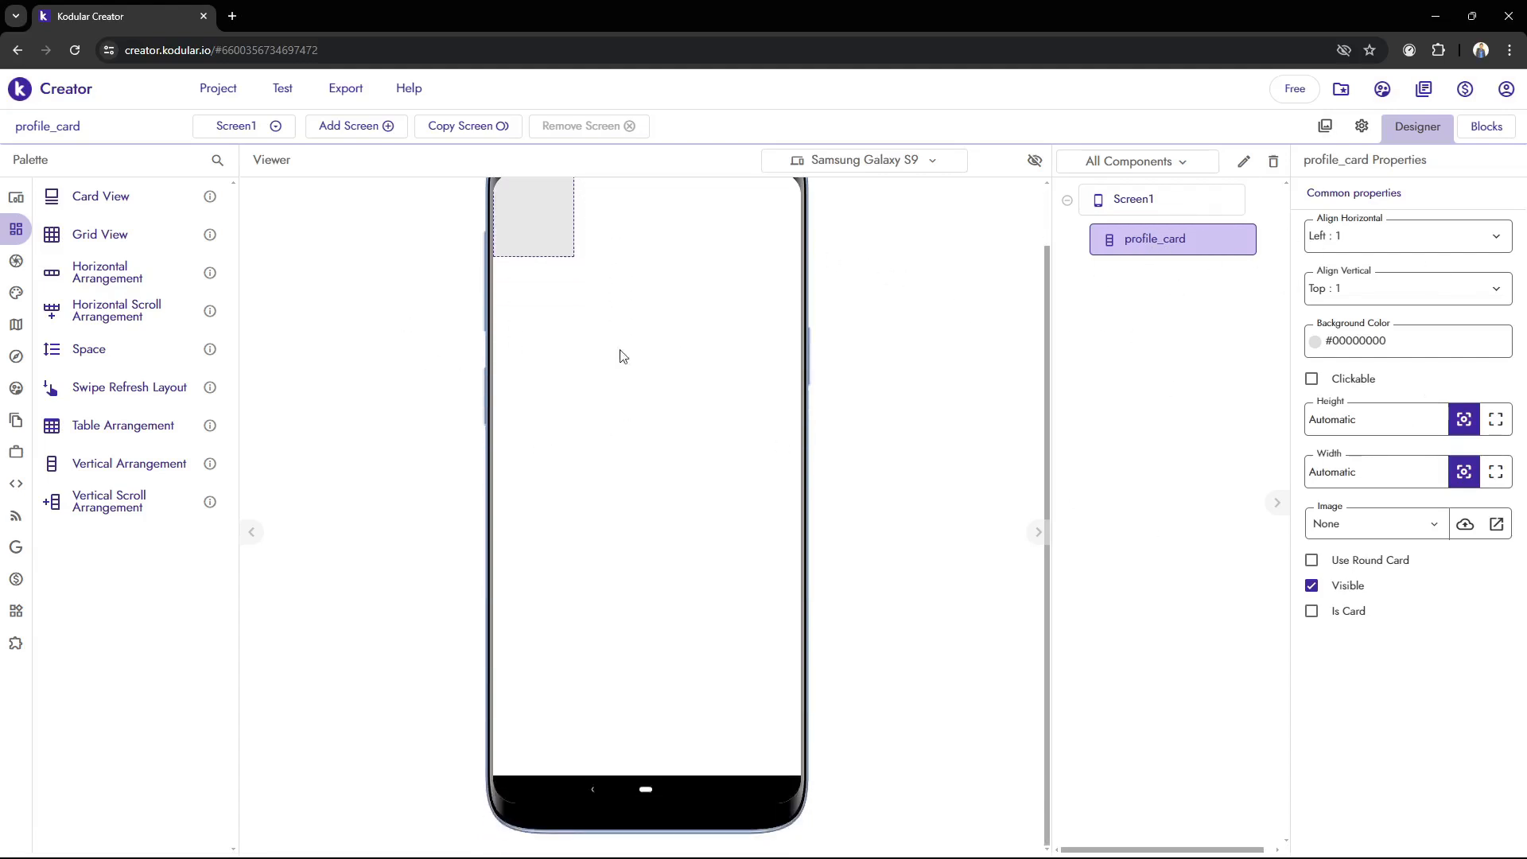
pyautogui.scroll(2, 655, 476)
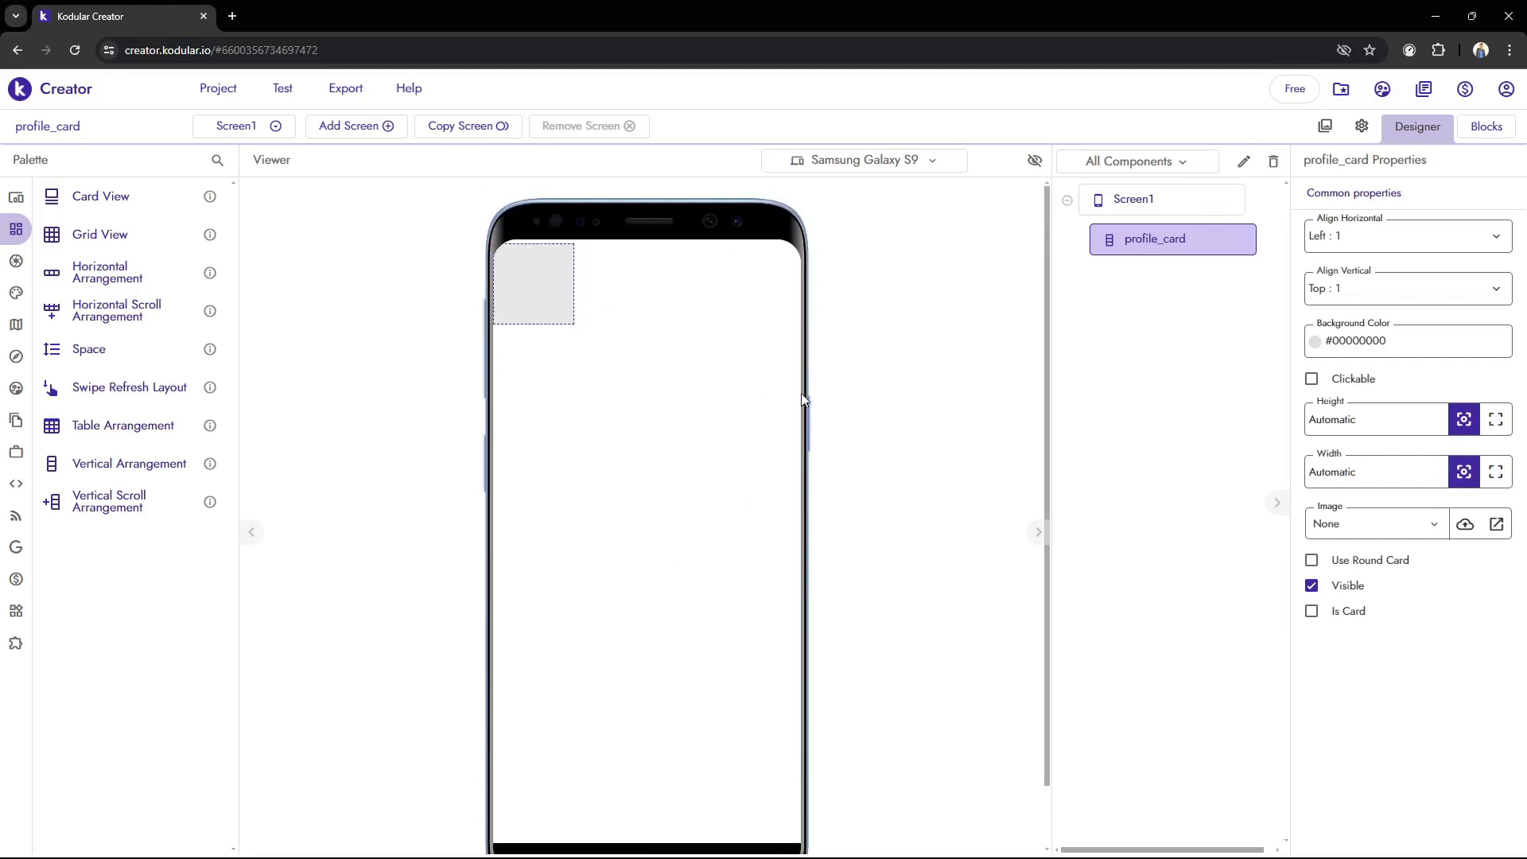
pyautogui.scroll(-2, 803, 398)
pyautogui.scroll(2, 923, 511)
pyautogui.click(1495, 419)
pyautogui.click(1497, 474)
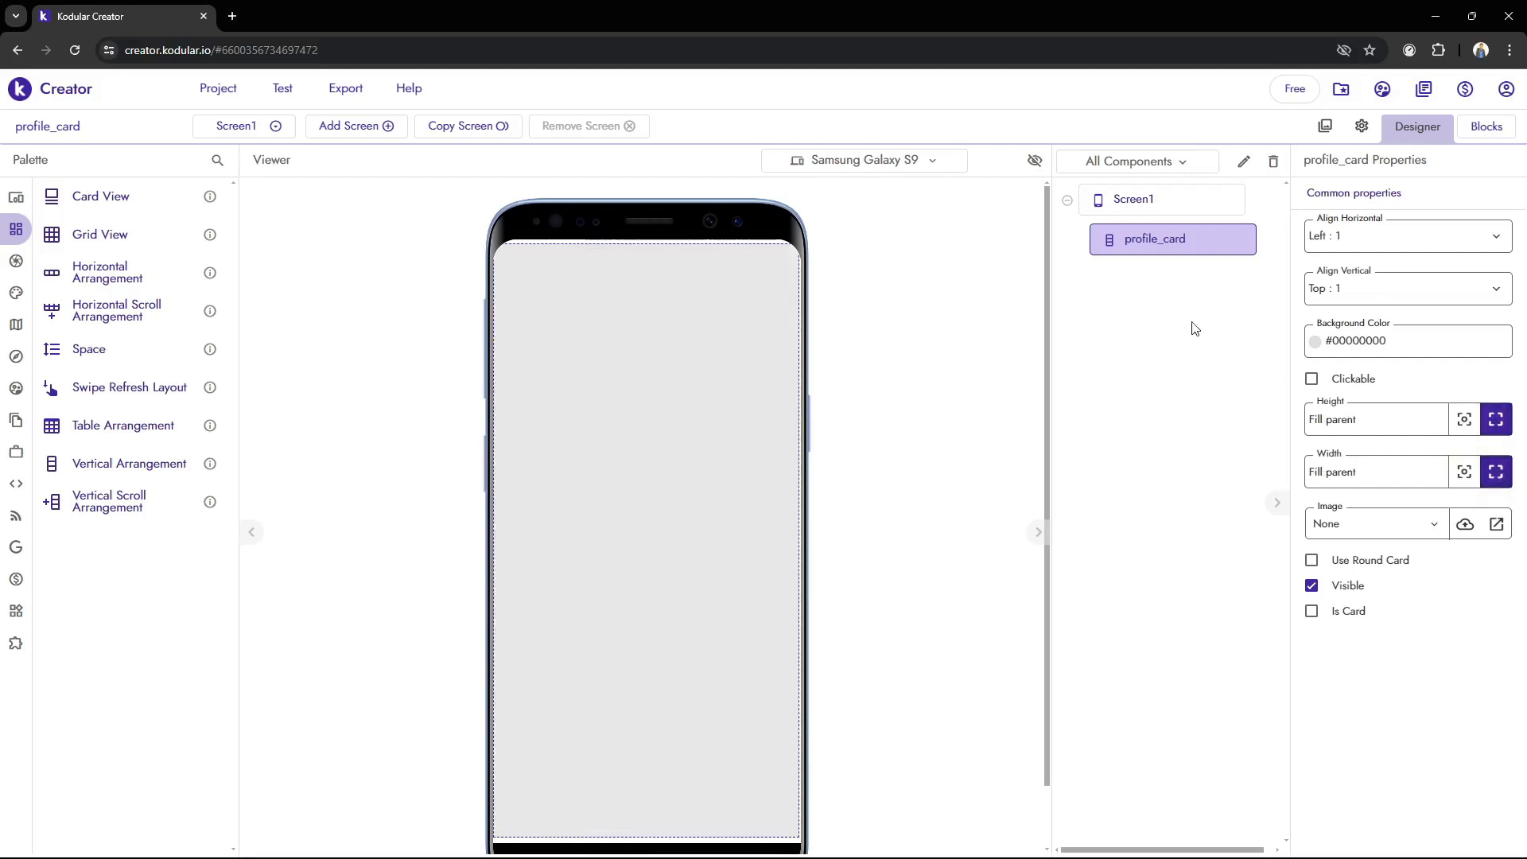
# Set the profile_card arrangement's vertical alignment to Center : 2 and its horizontal alignment to Center : 3
pyautogui.click(1113, 205)
pyautogui.click(1133, 236)
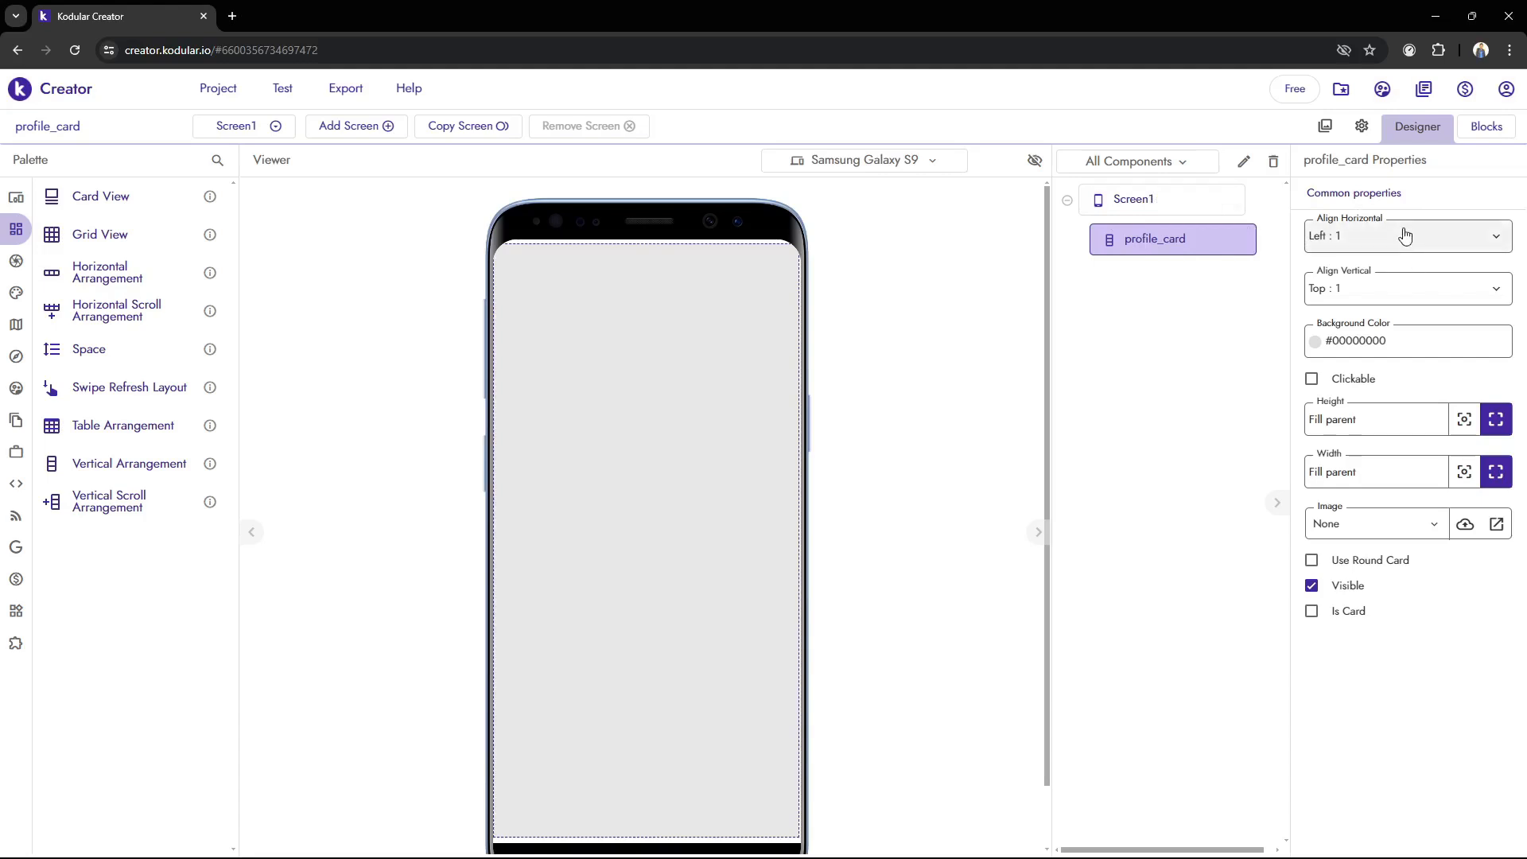
pyautogui.click(1463, 289)
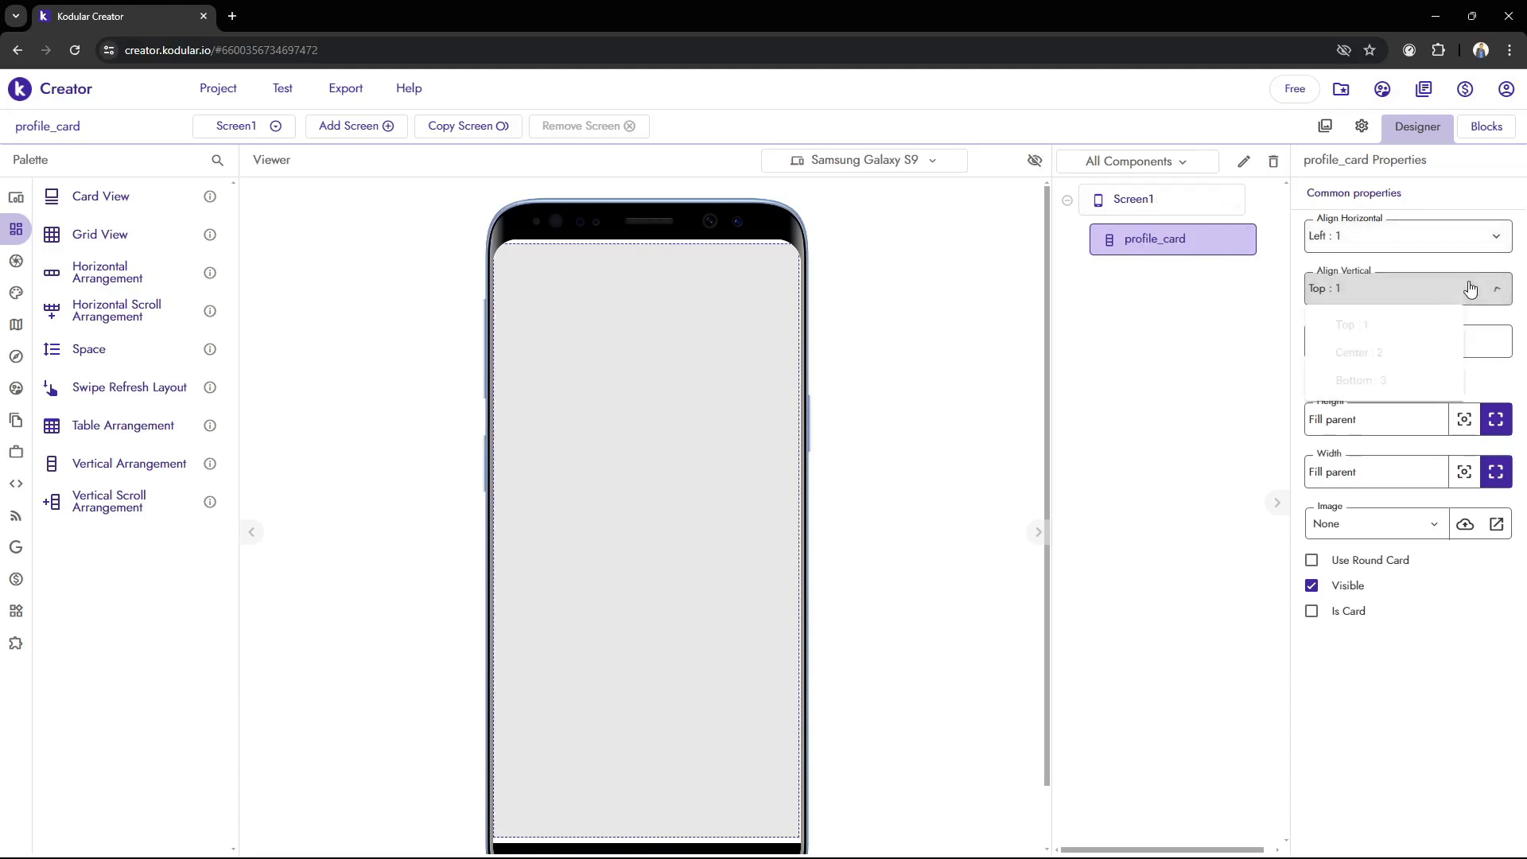
pyautogui.click(1395, 354)
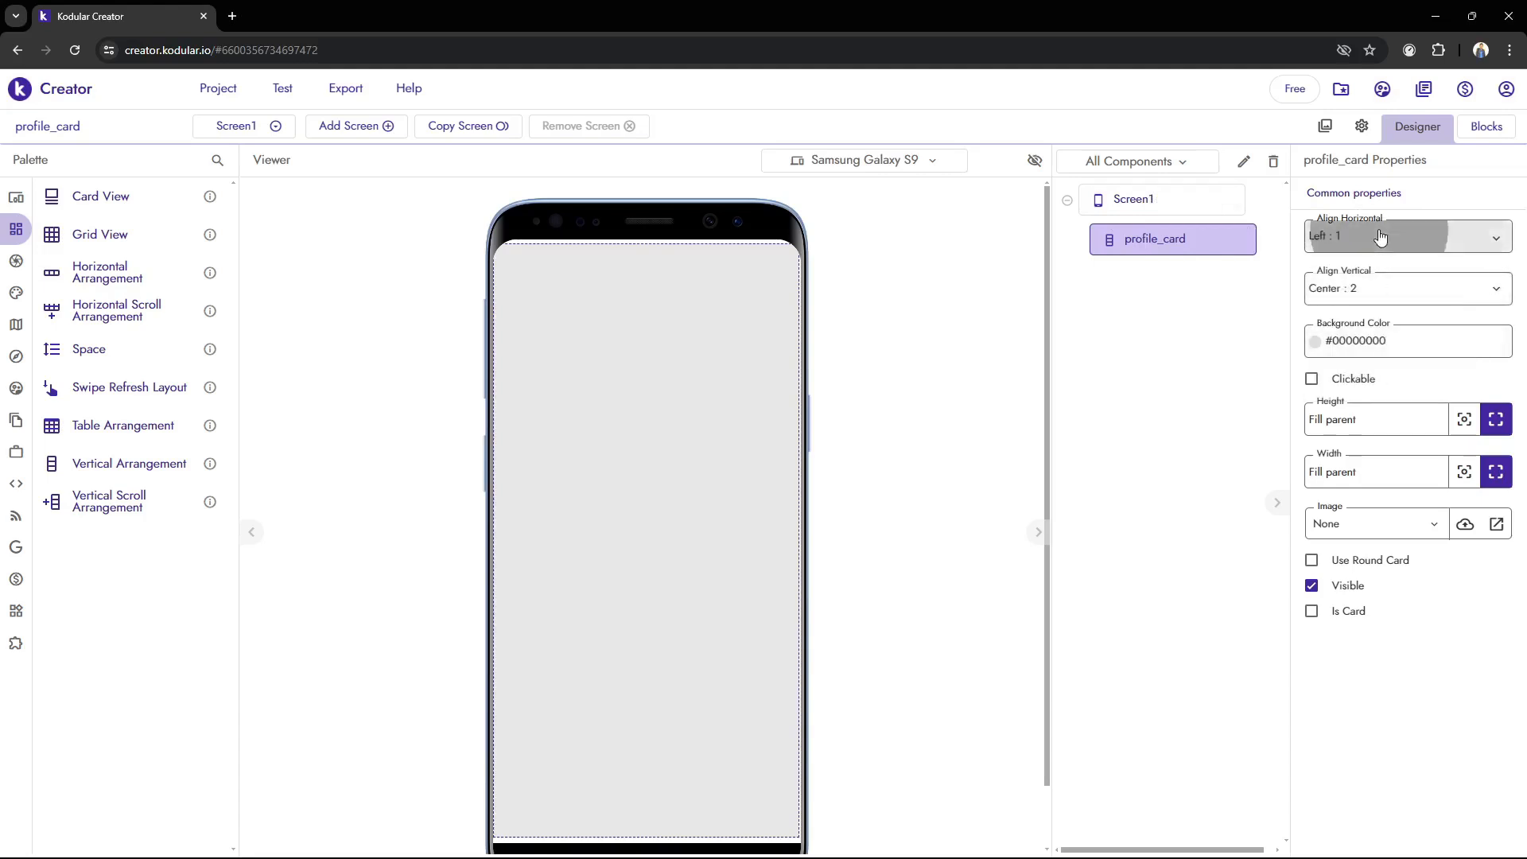
pyautogui.click(1397, 235)
pyautogui.click(1395, 327)
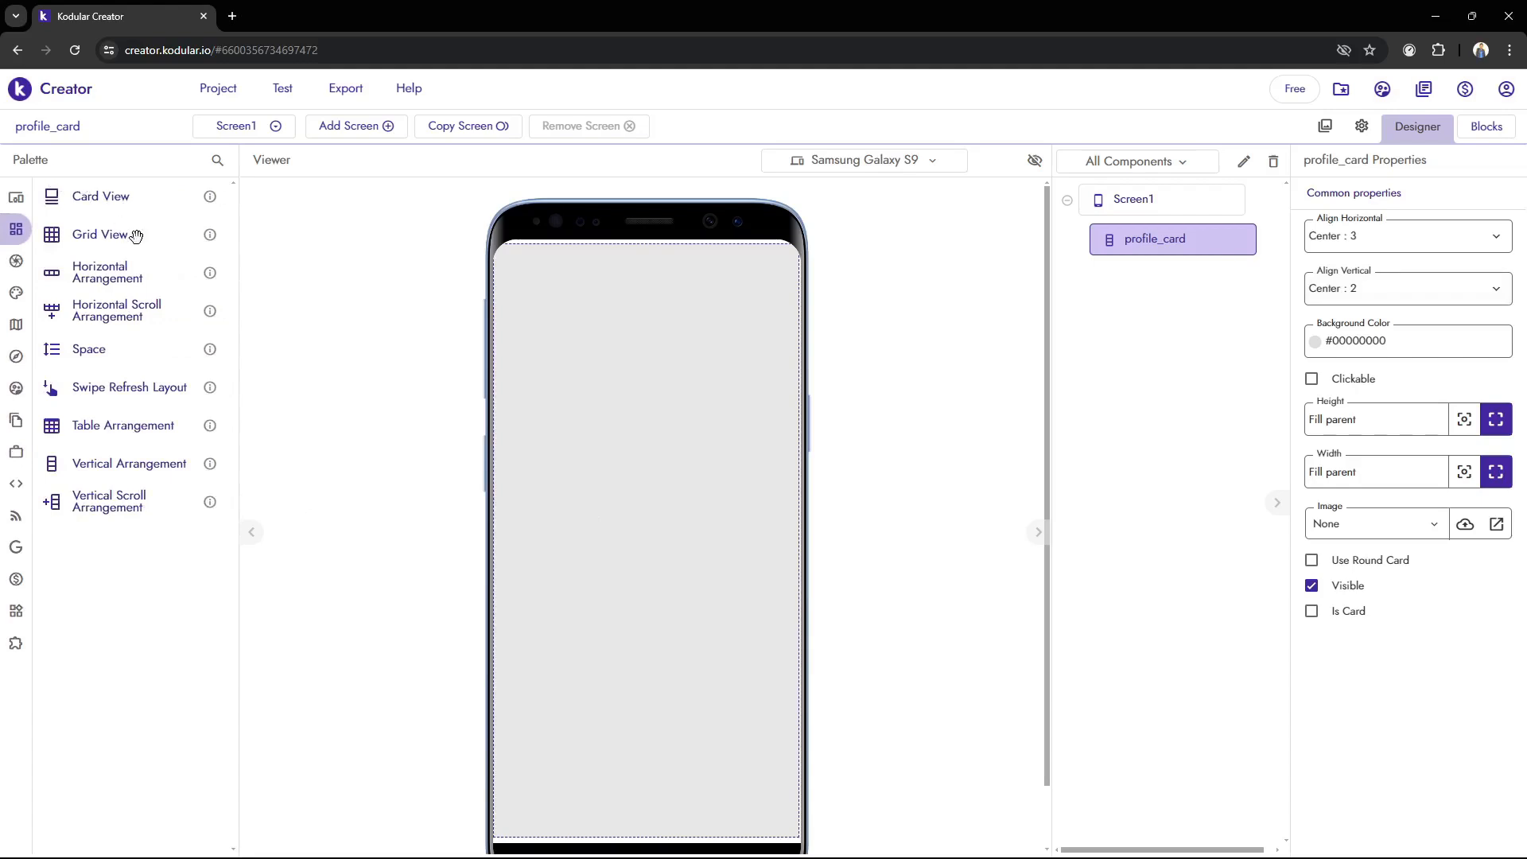
# Add a Card View inside profile_card and set its vertical alignment to Center : 2 and horizontal alignment to Center : 3
pyautogui.moveTo(36, 226)
pyautogui.moveTo(87, 197); pyautogui.dragTo(680, 534)
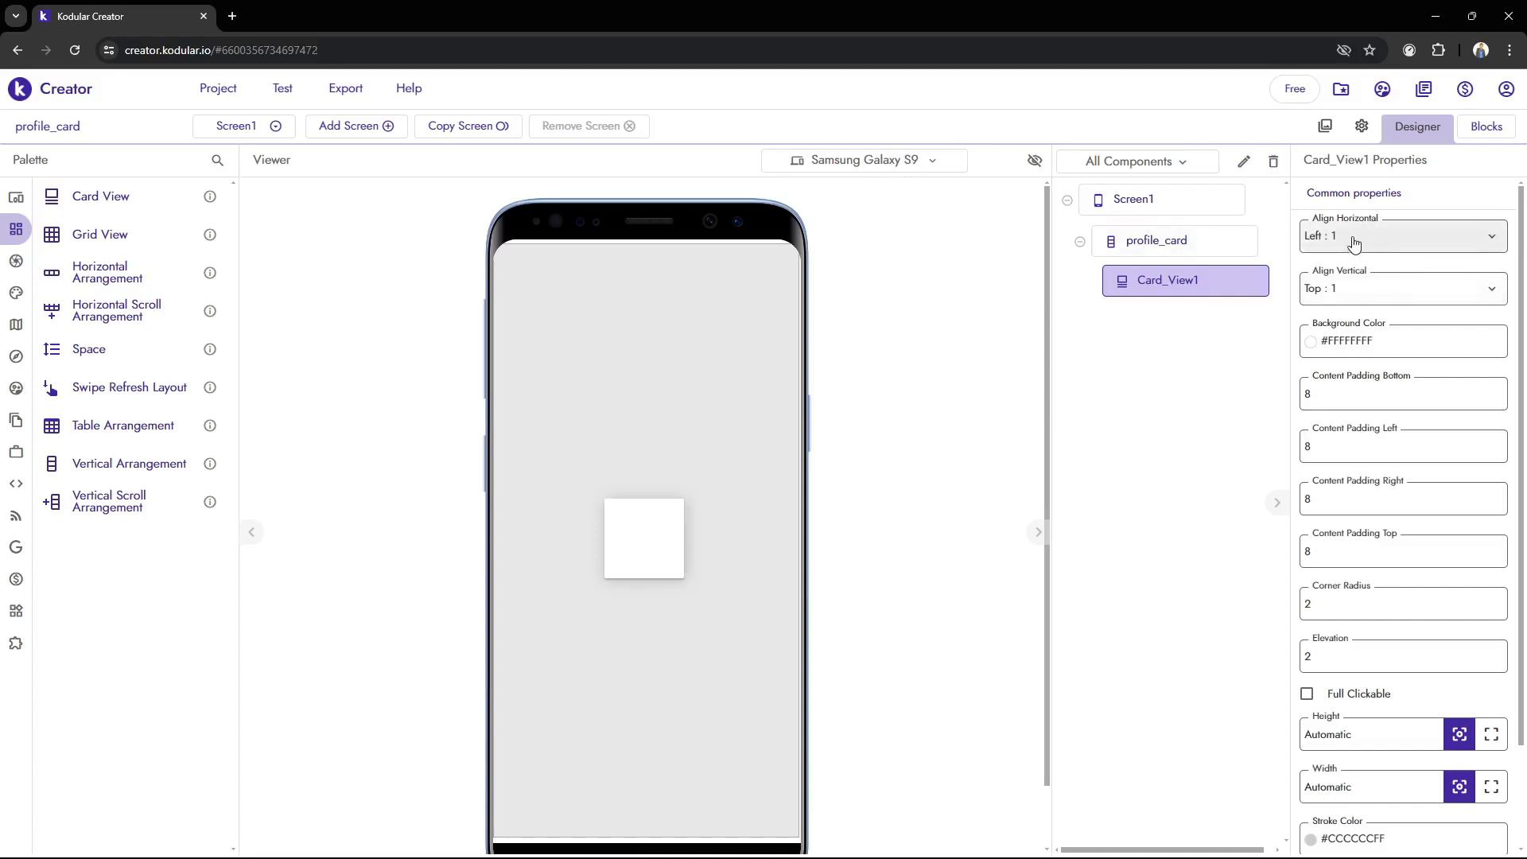
pyautogui.click(1361, 296)
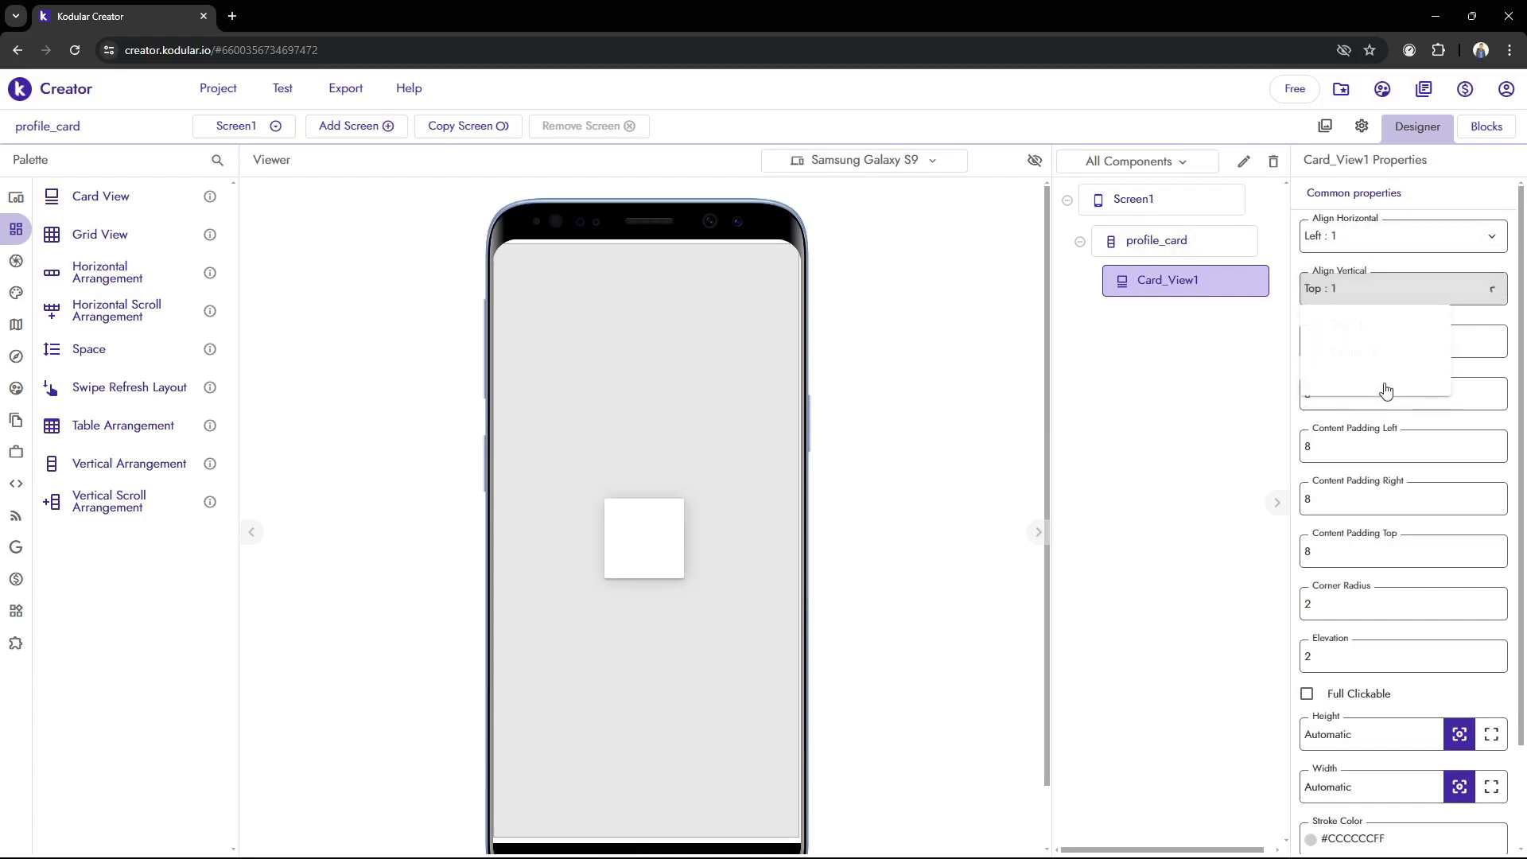
pyautogui.click(1367, 350)
pyautogui.click(1372, 236)
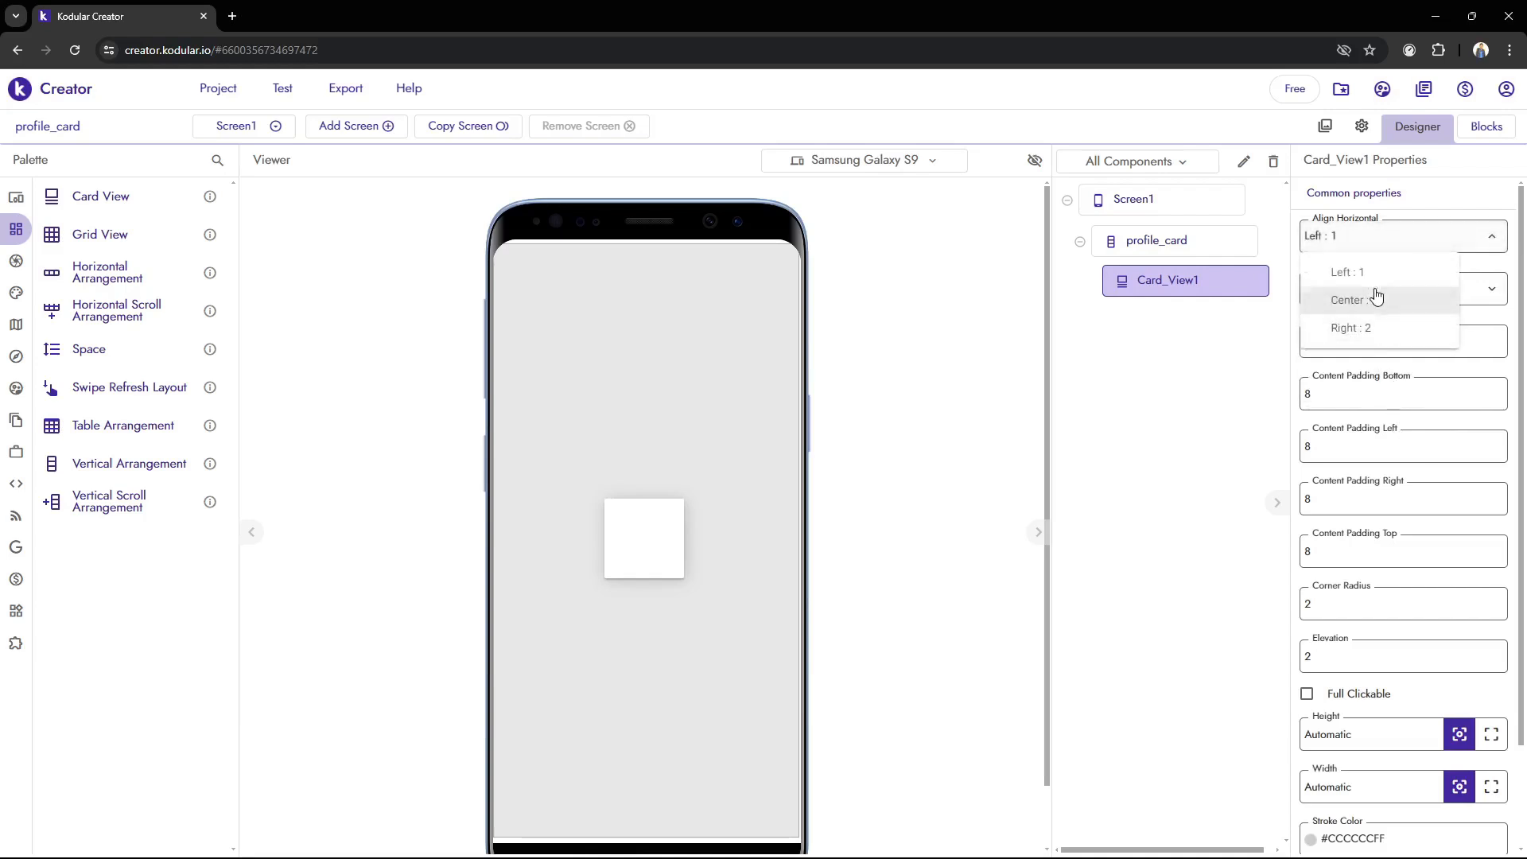
pyautogui.click(1377, 298)
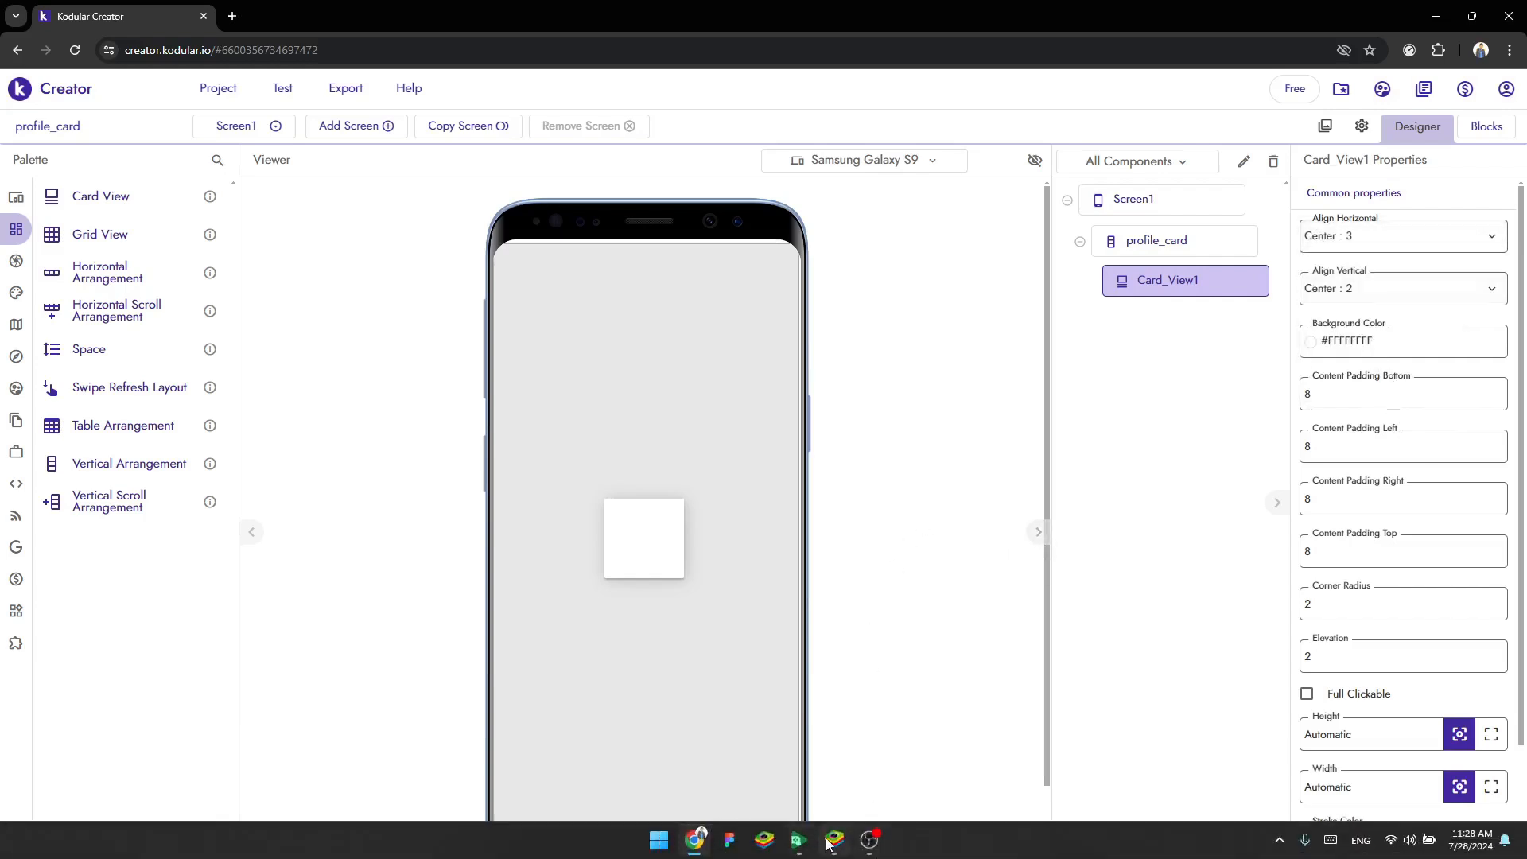
# Switch to BlueStacks, launch the Kodular Companion app and move the emulator window slightly aside
pyautogui.click(835, 840)
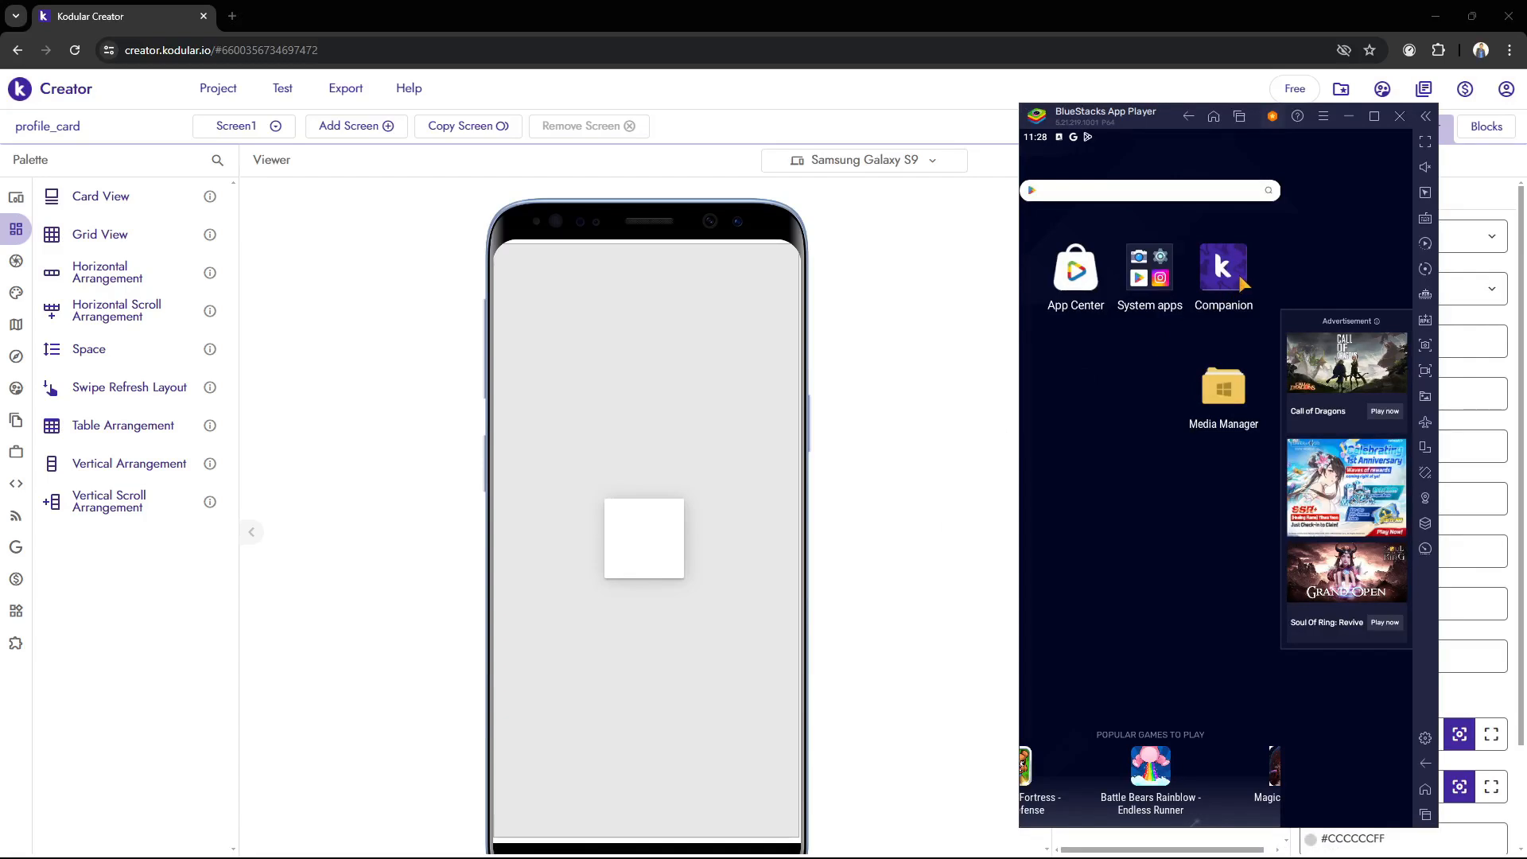
pyautogui.click(1238, 272)
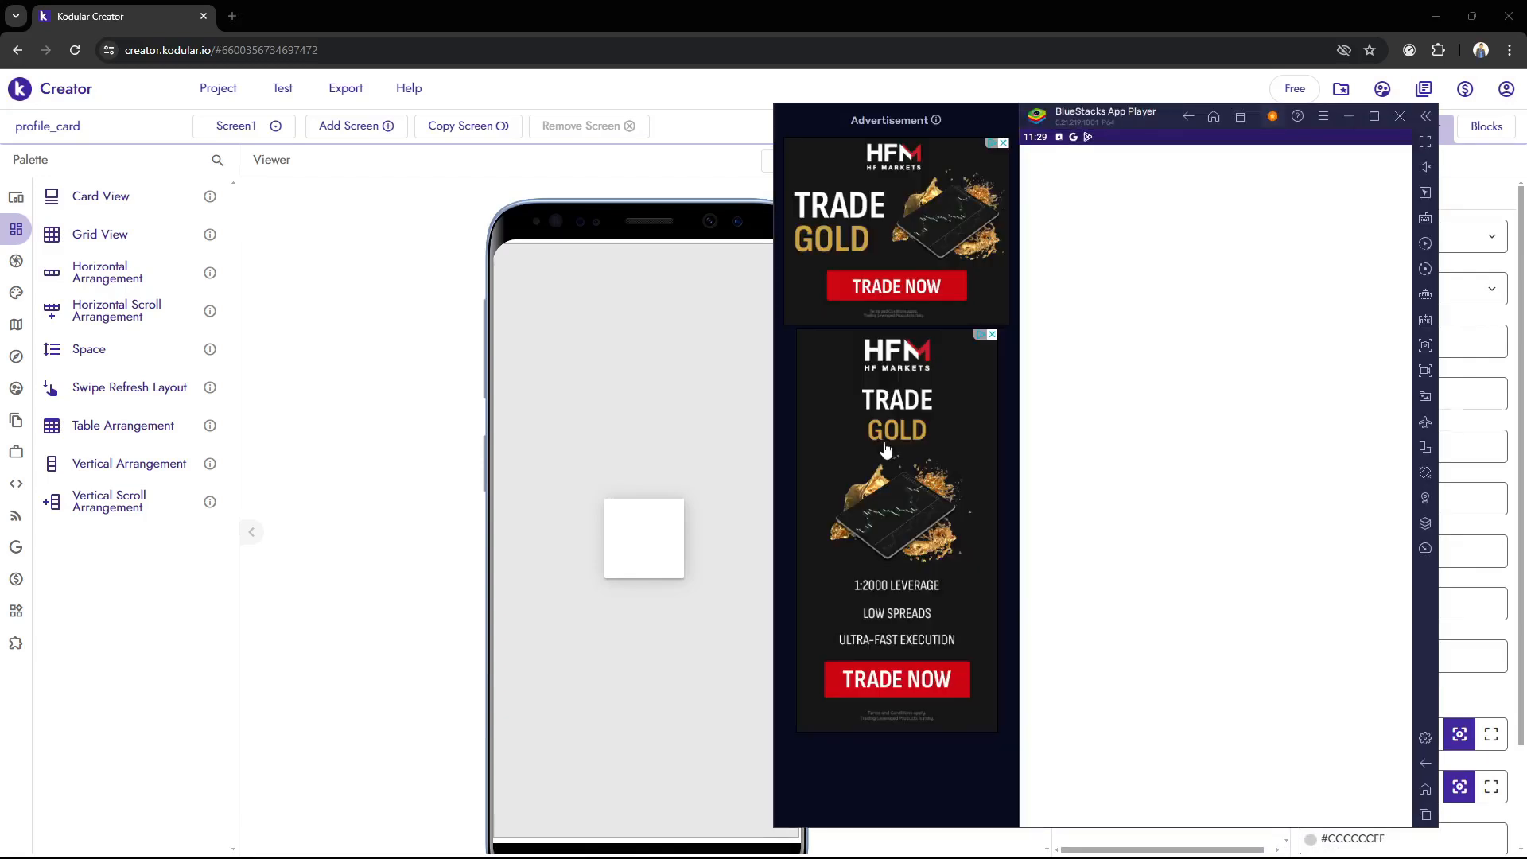
pyautogui.moveTo(1167, 108); pyautogui.dragTo(1230, 112)
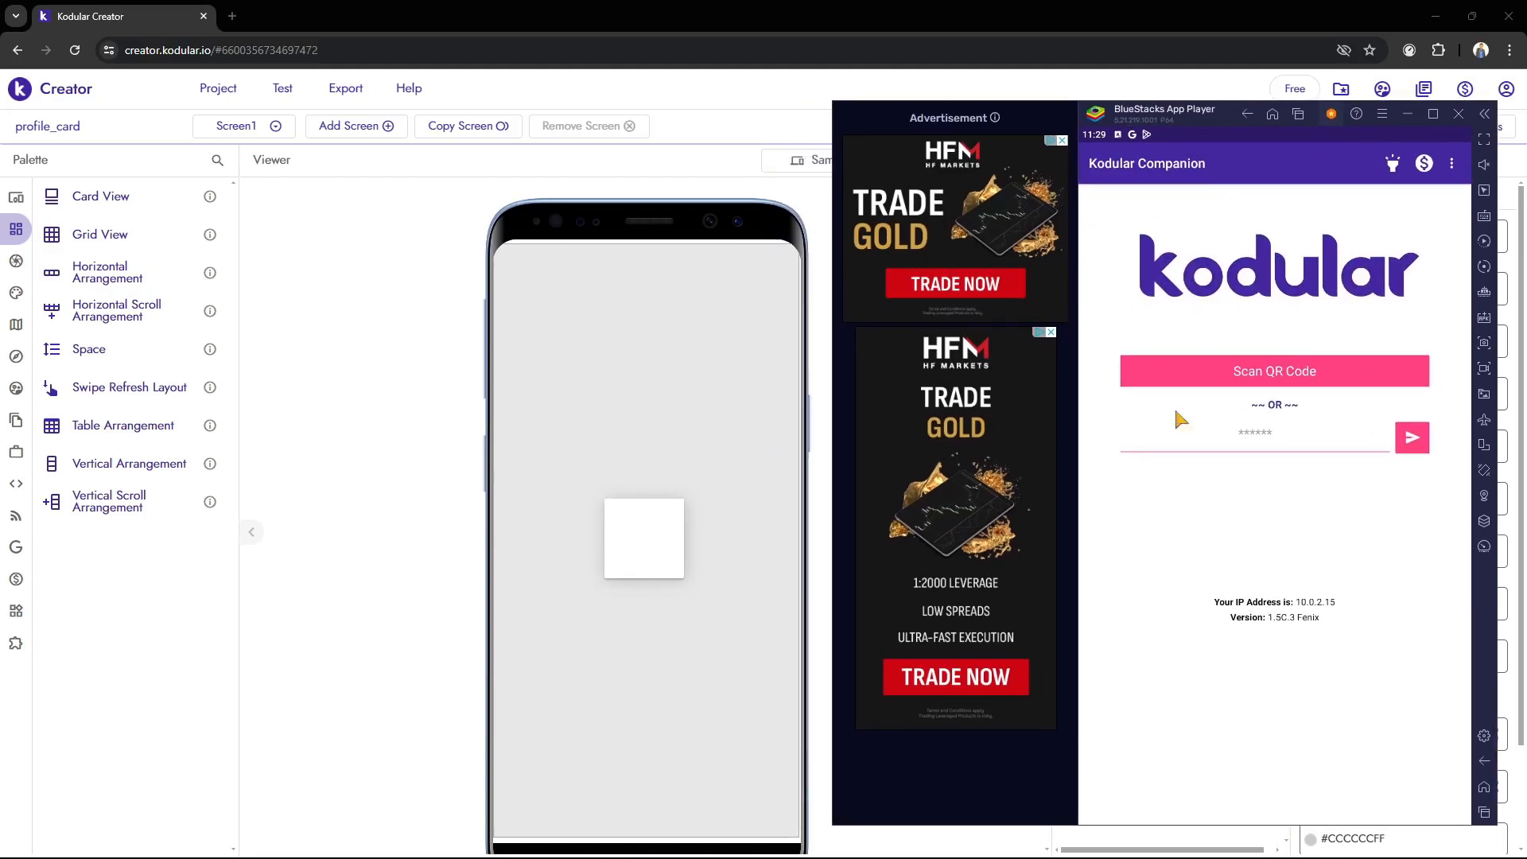
# Return to Kodular Creator and start a connection to the companion to generate a QR code and connection code
pyautogui.click(138, 198)
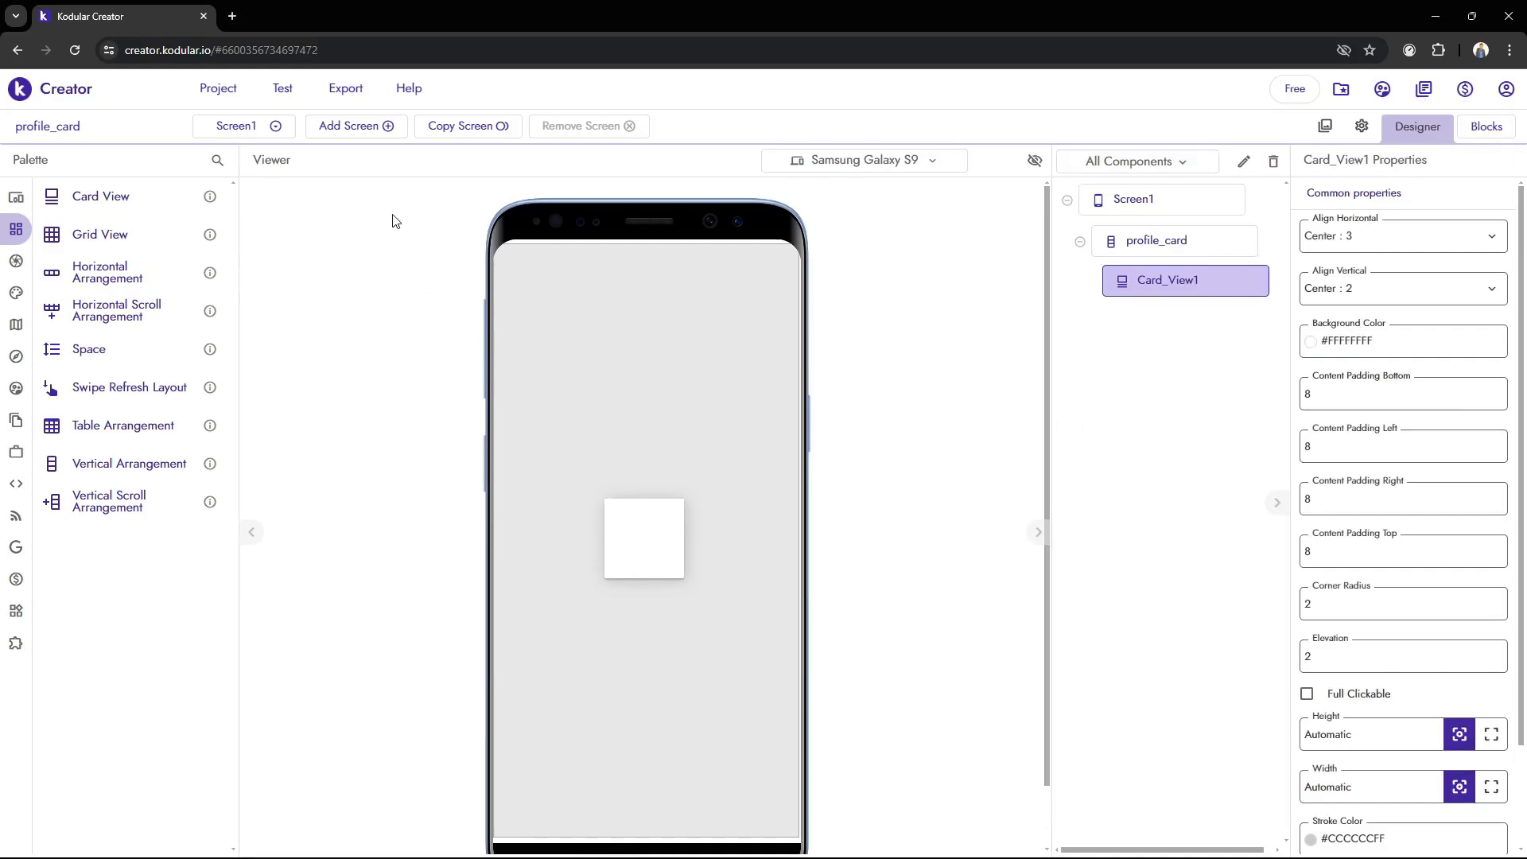
pyautogui.scroll(-1, 668, 382)
pyautogui.scroll(1, 670, 386)
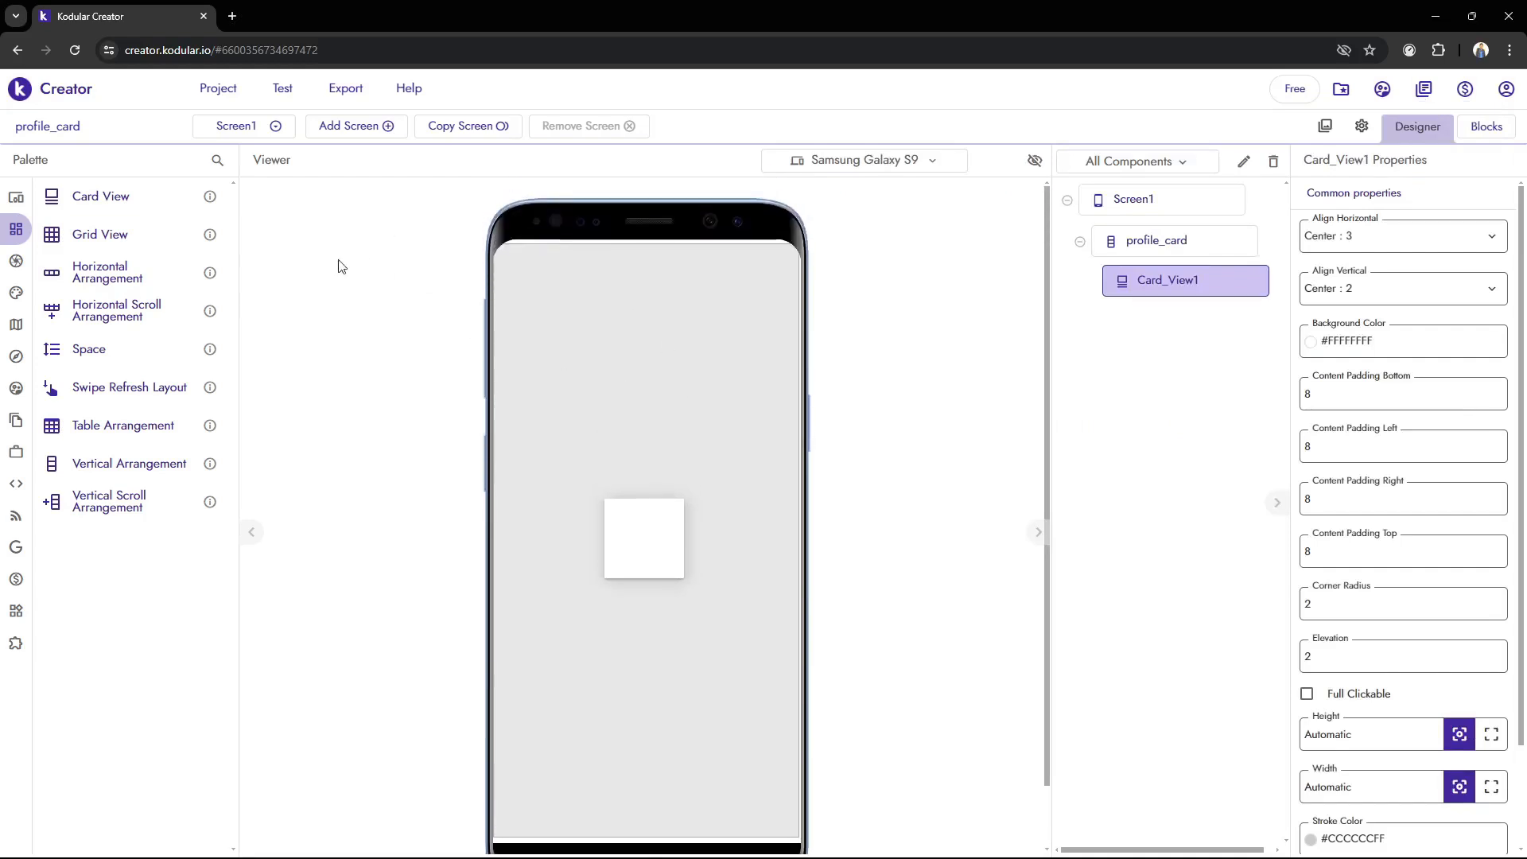
pyautogui.click(282, 88)
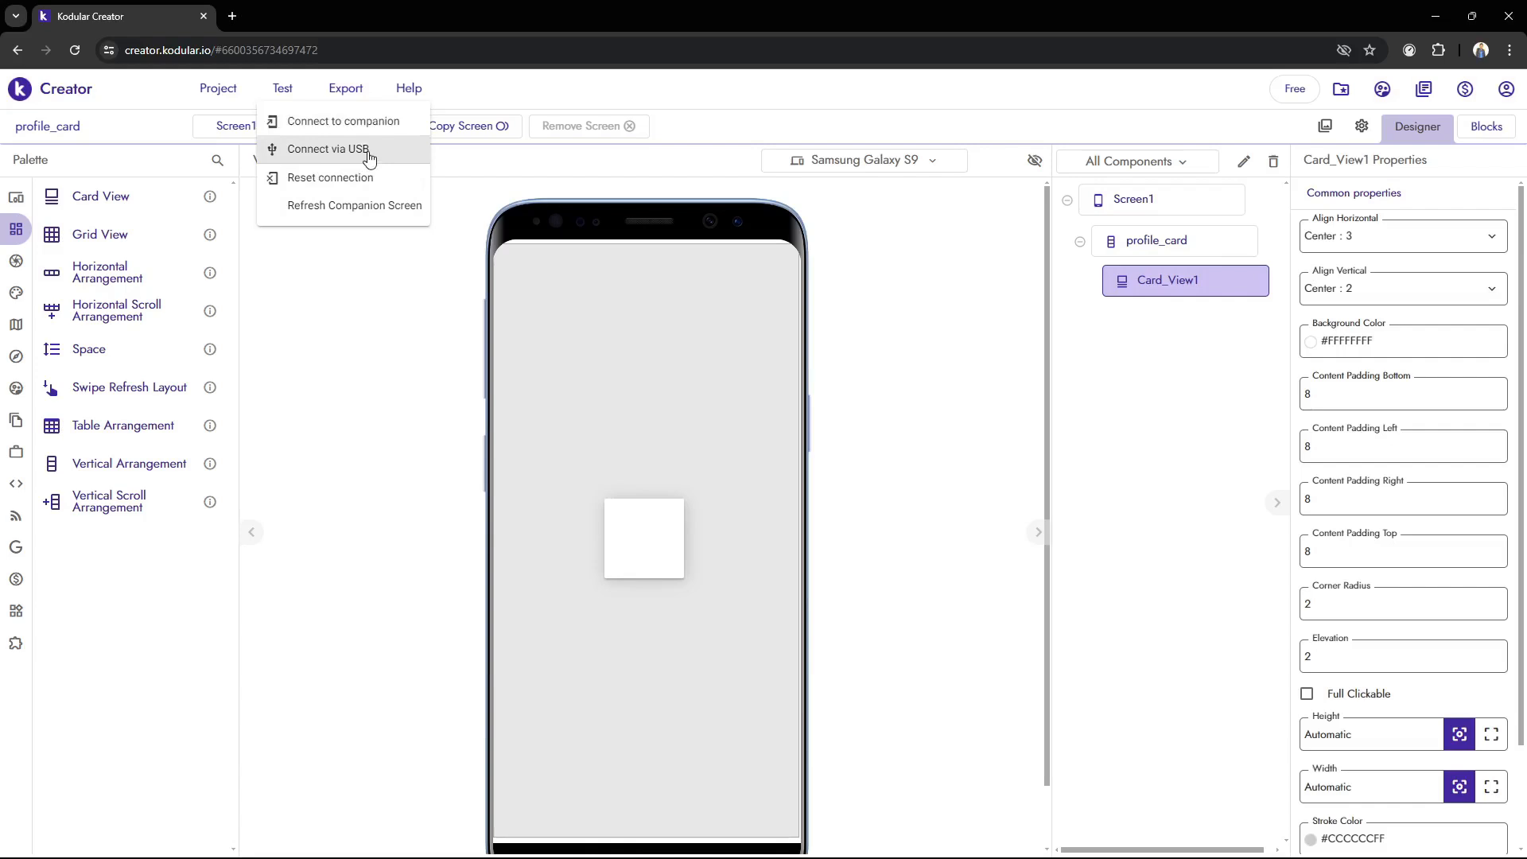
pyautogui.click(319, 133)
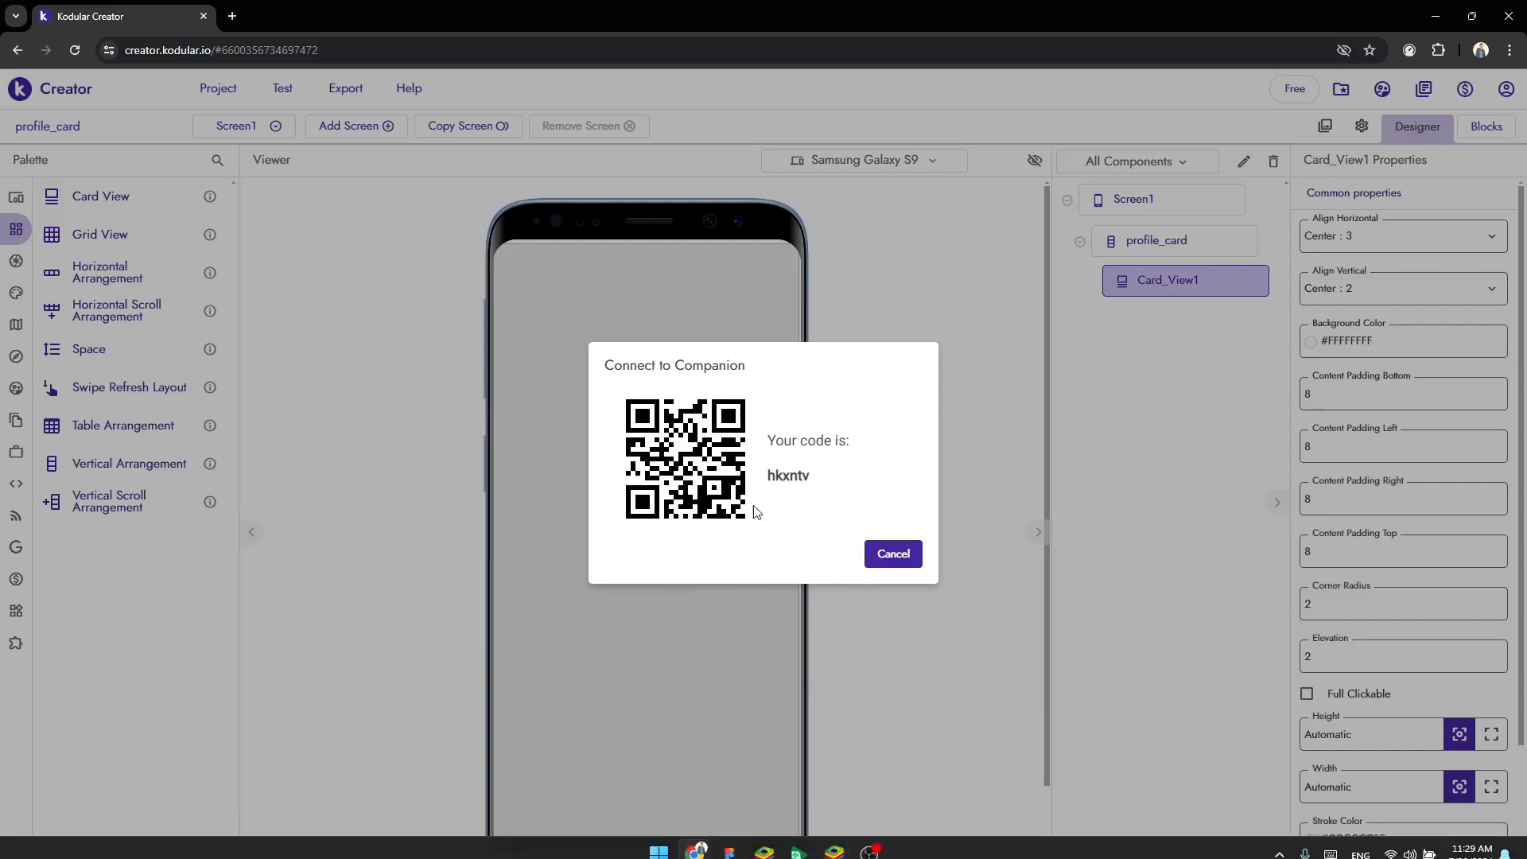
# Switch to BlueStacks, enter the companion connection code in Kodular Companion and submit it to connect the project
pyautogui.click(834, 842)
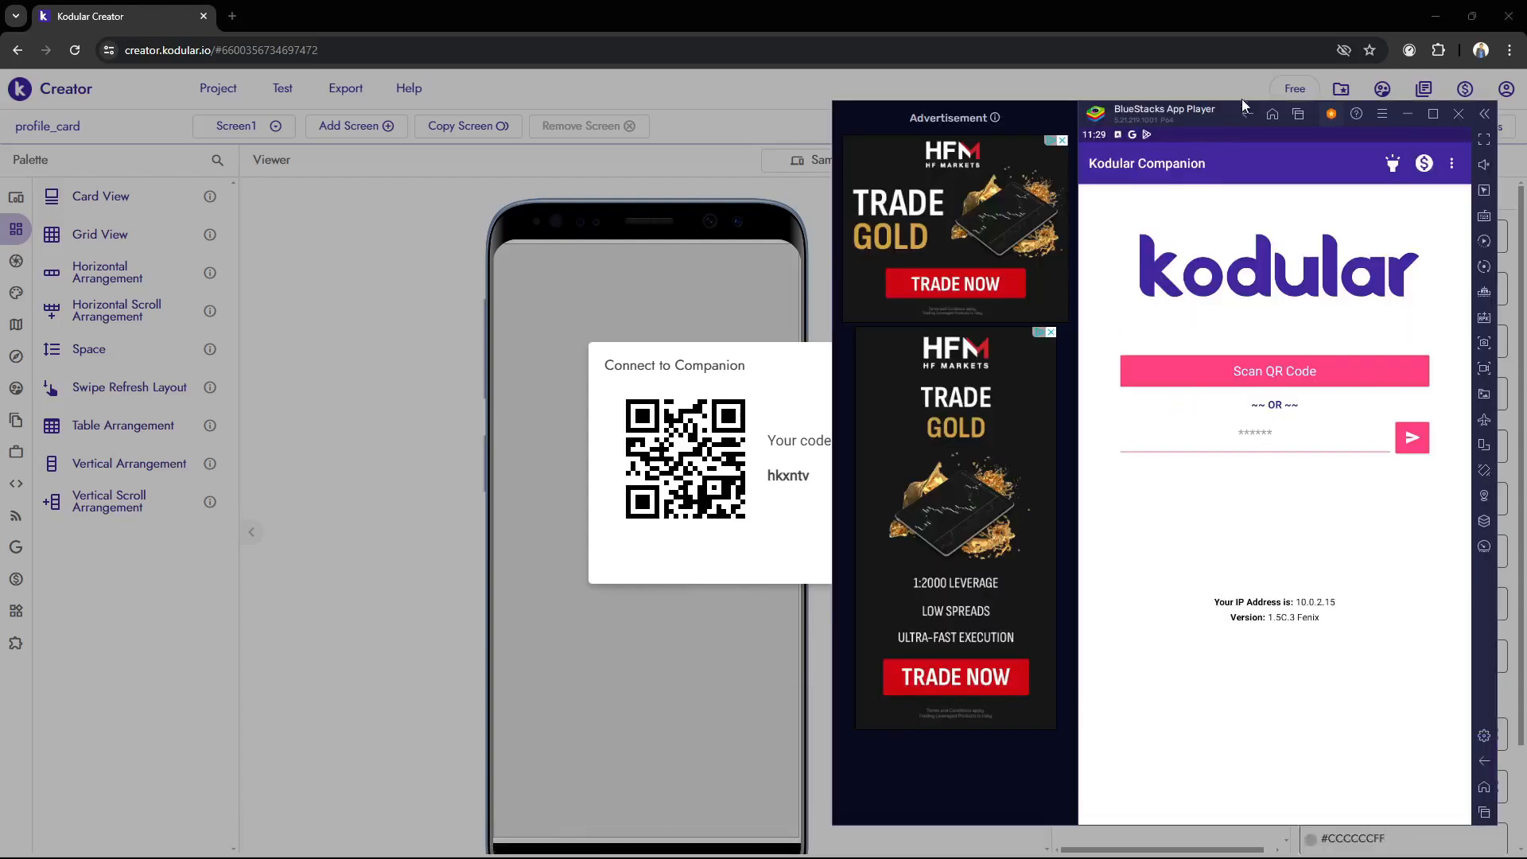
pyautogui.moveTo(1228, 119); pyautogui.dragTo(1240, 116)
pyautogui.click(1315, 463)
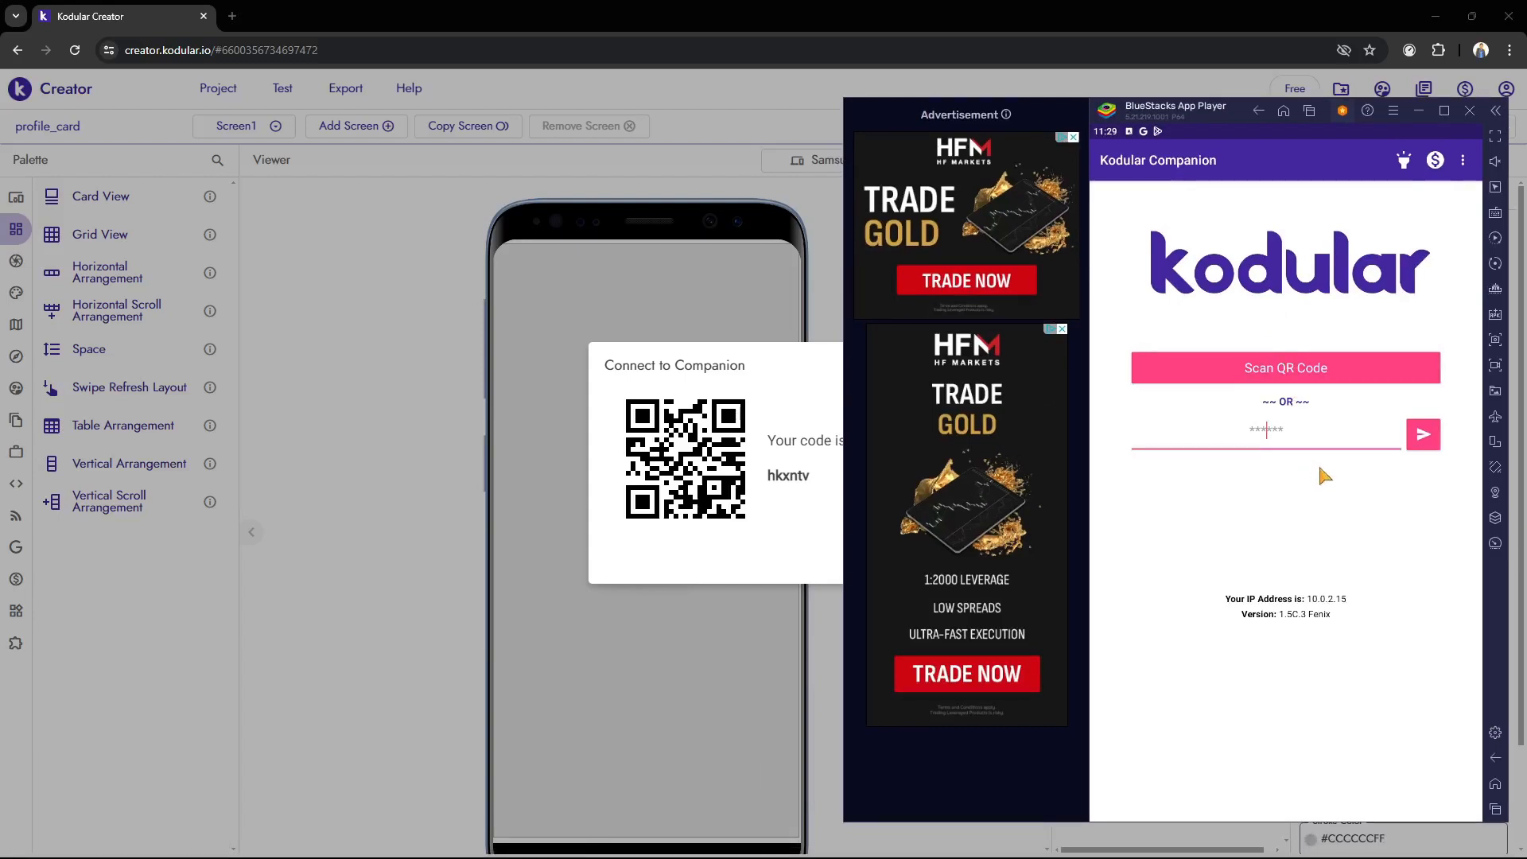
pyautogui.write('hkxntv')
pyautogui.press('Return')
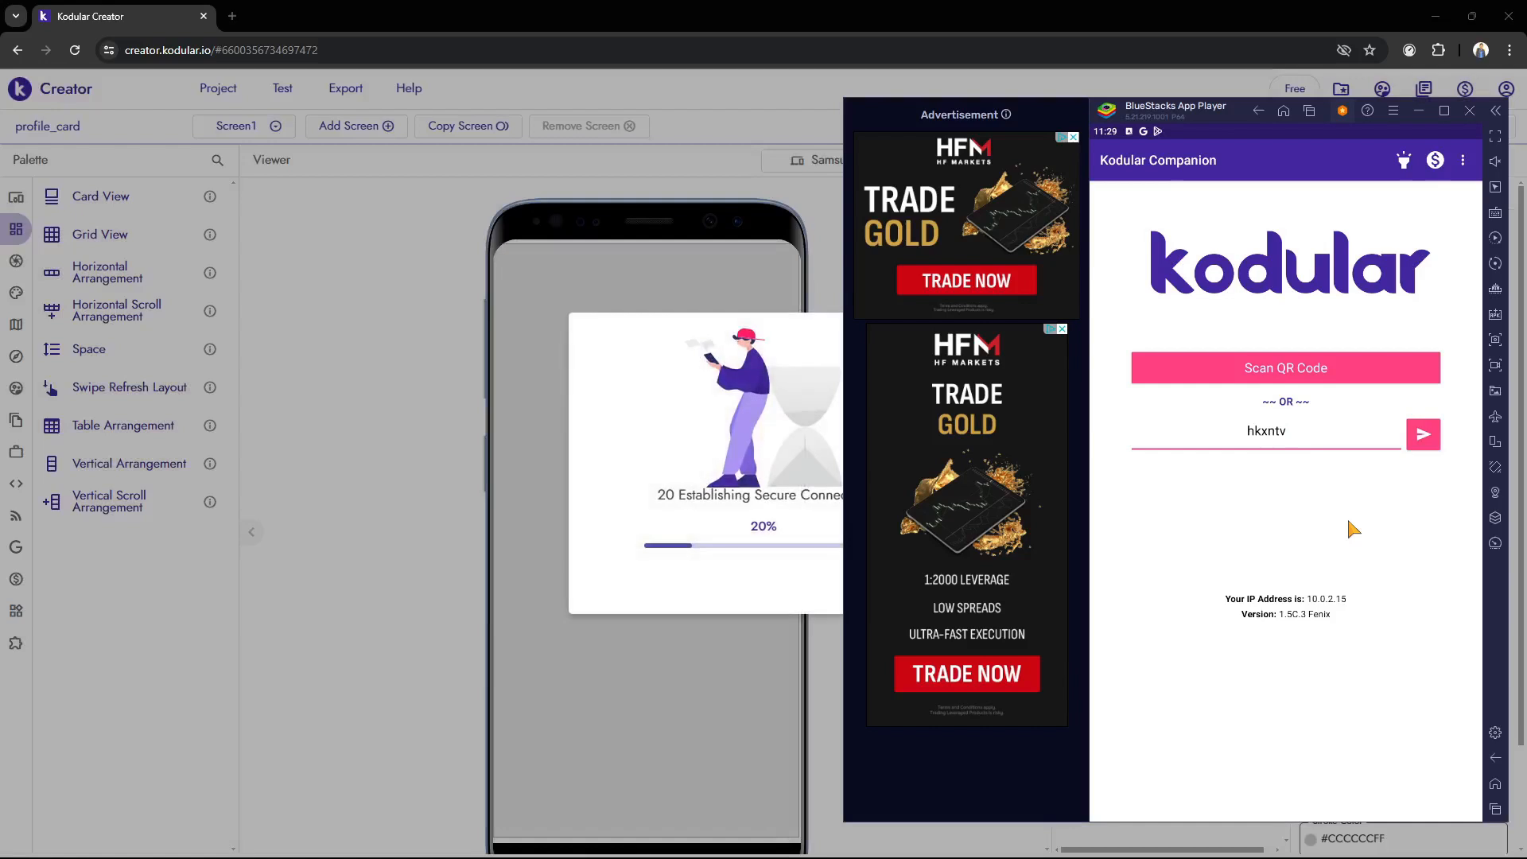
# Check the companion connection progress in Kodular Creator, then view the live app preview in BlueStacks
pyautogui.click(175, 448)
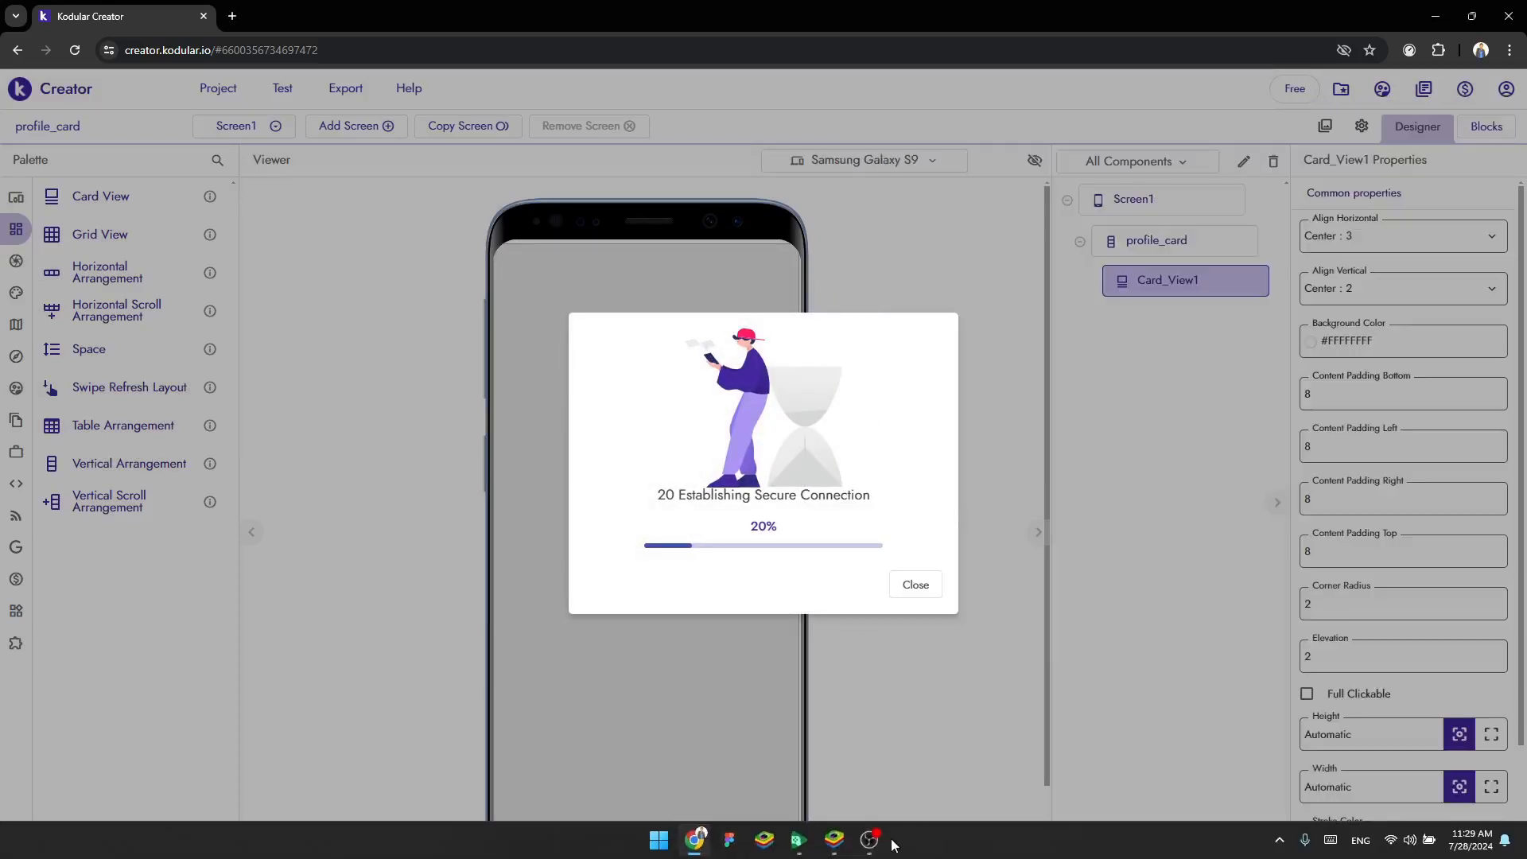
pyautogui.moveTo(837, 848)
pyautogui.click(859, 795)
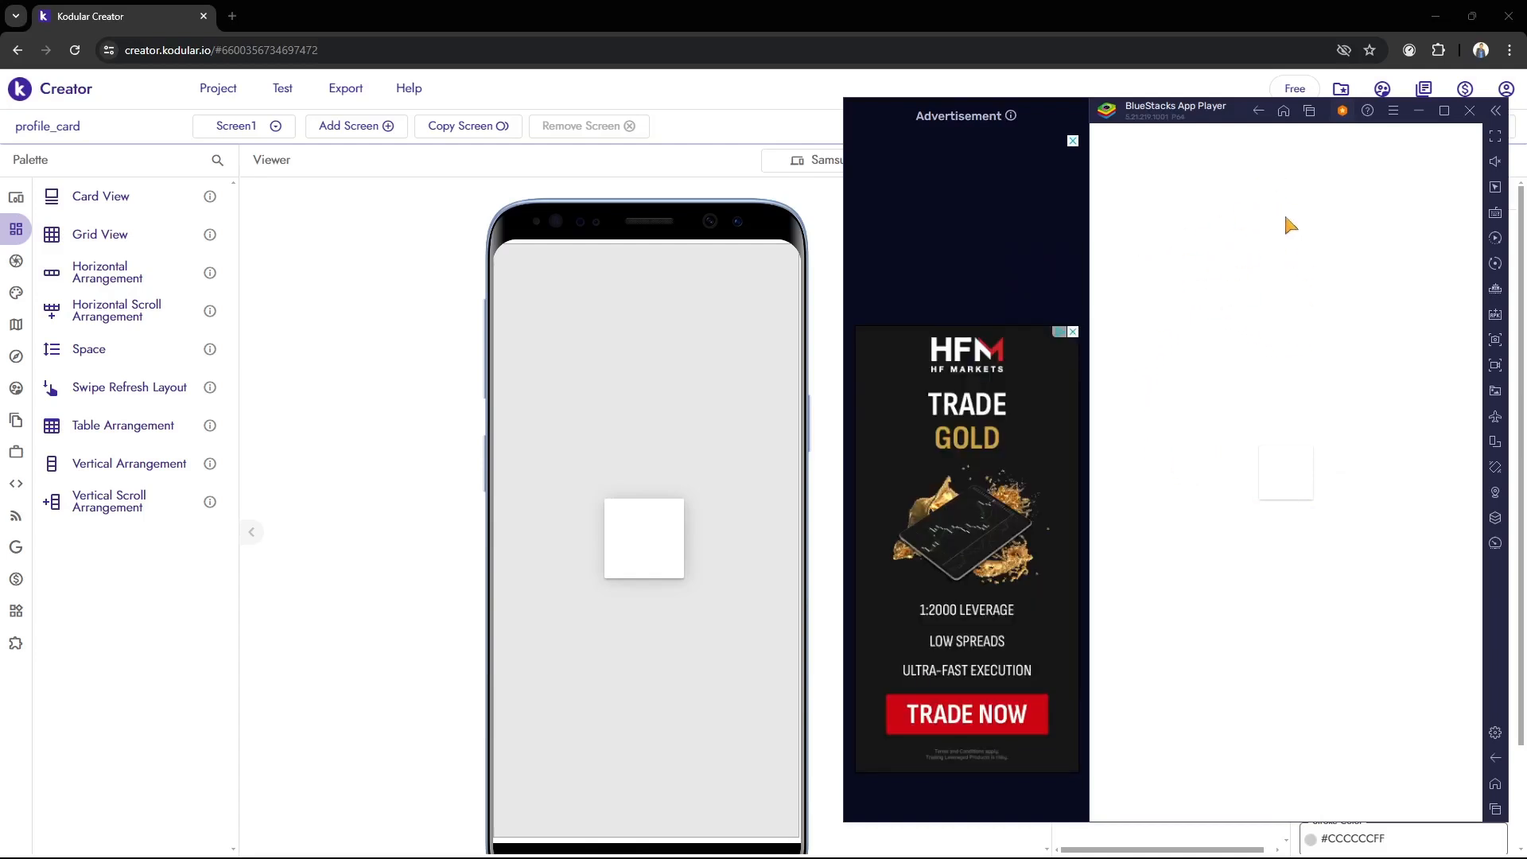
# Return to Kodular Creator, set Screen1's background color to #DFFFFDFE and check it in the BlueStacks live preview
pyautogui.click(574, 302)
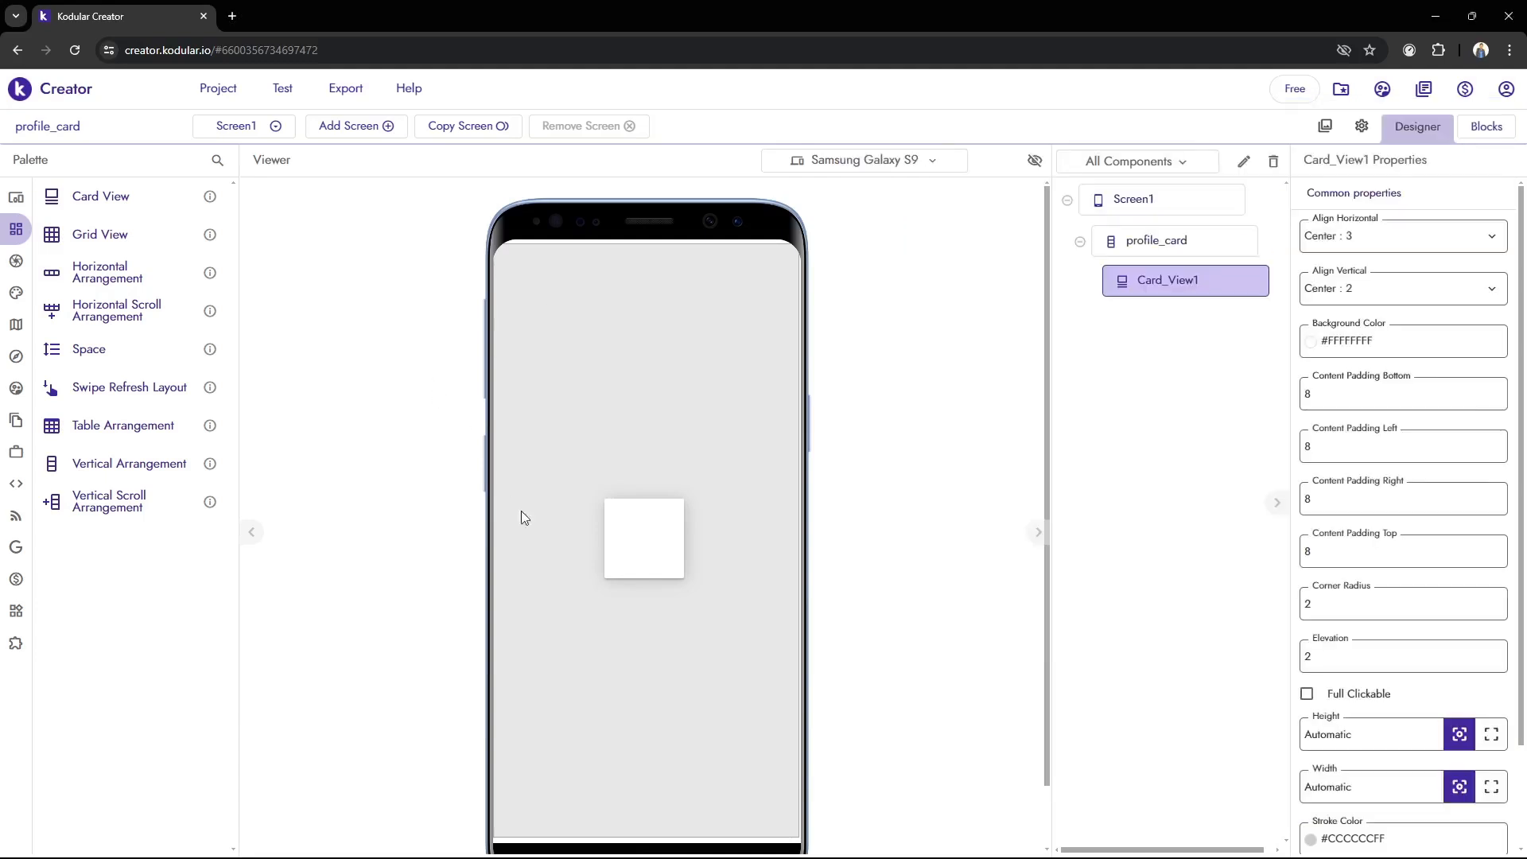
pyautogui.click(1113, 200)
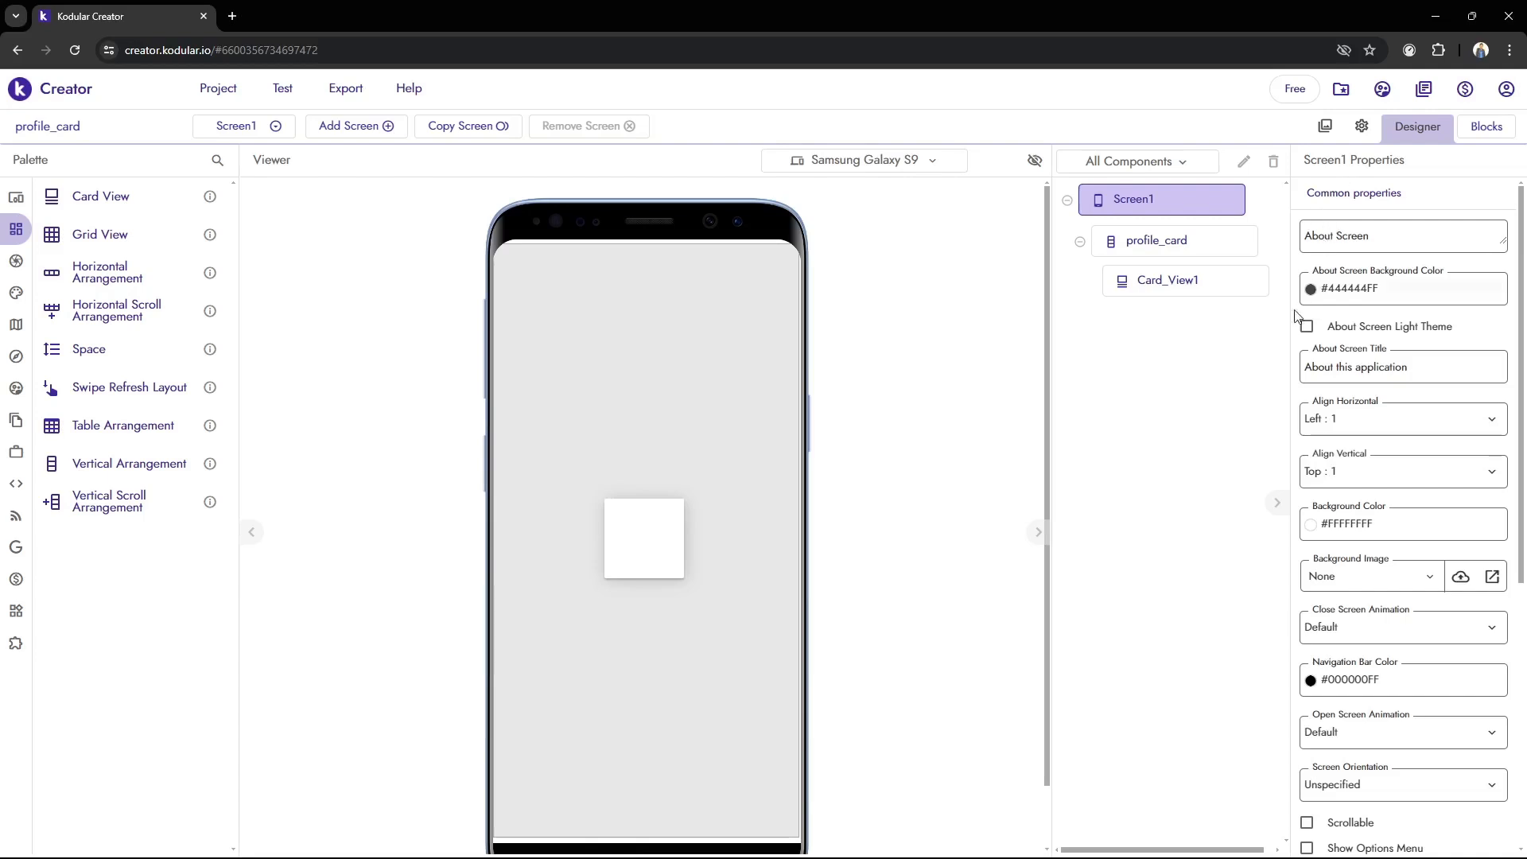
pyautogui.click(1373, 526)
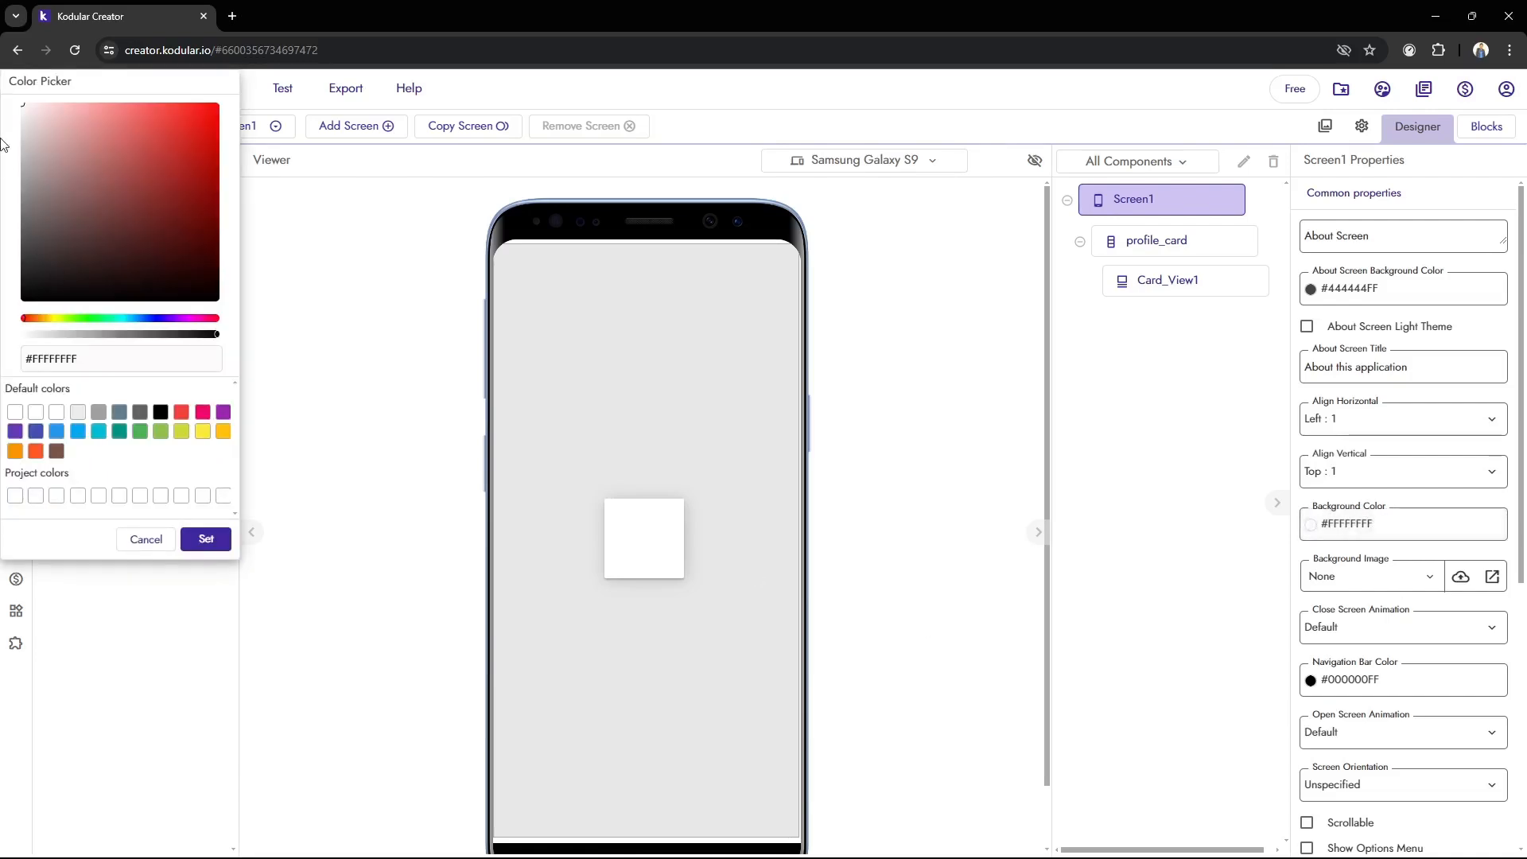
pyautogui.moveTo(91, 82); pyautogui.dragTo(1158, 152)
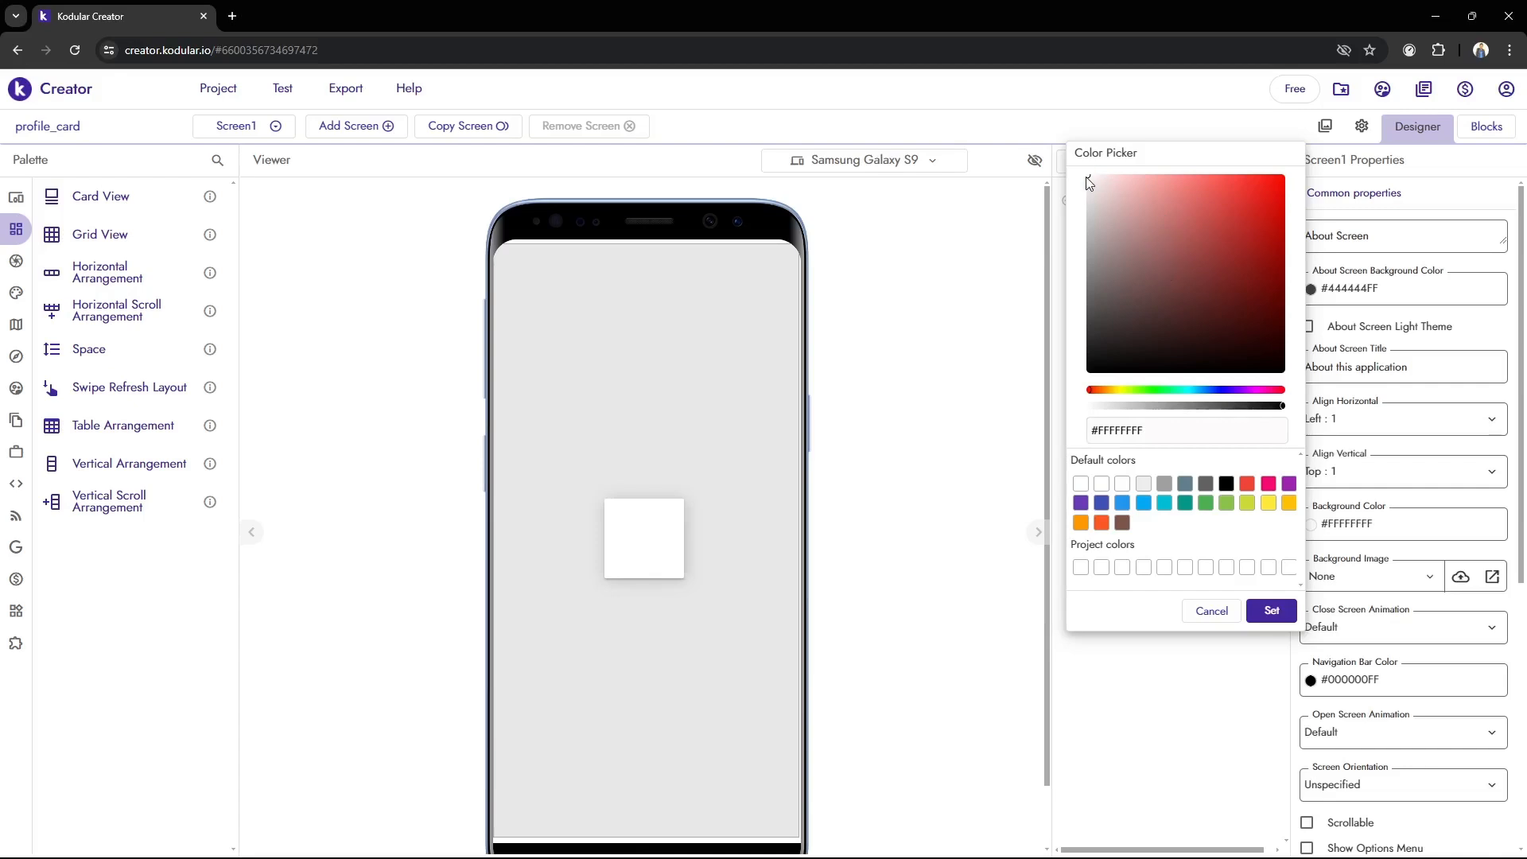
pyautogui.click(1087, 200)
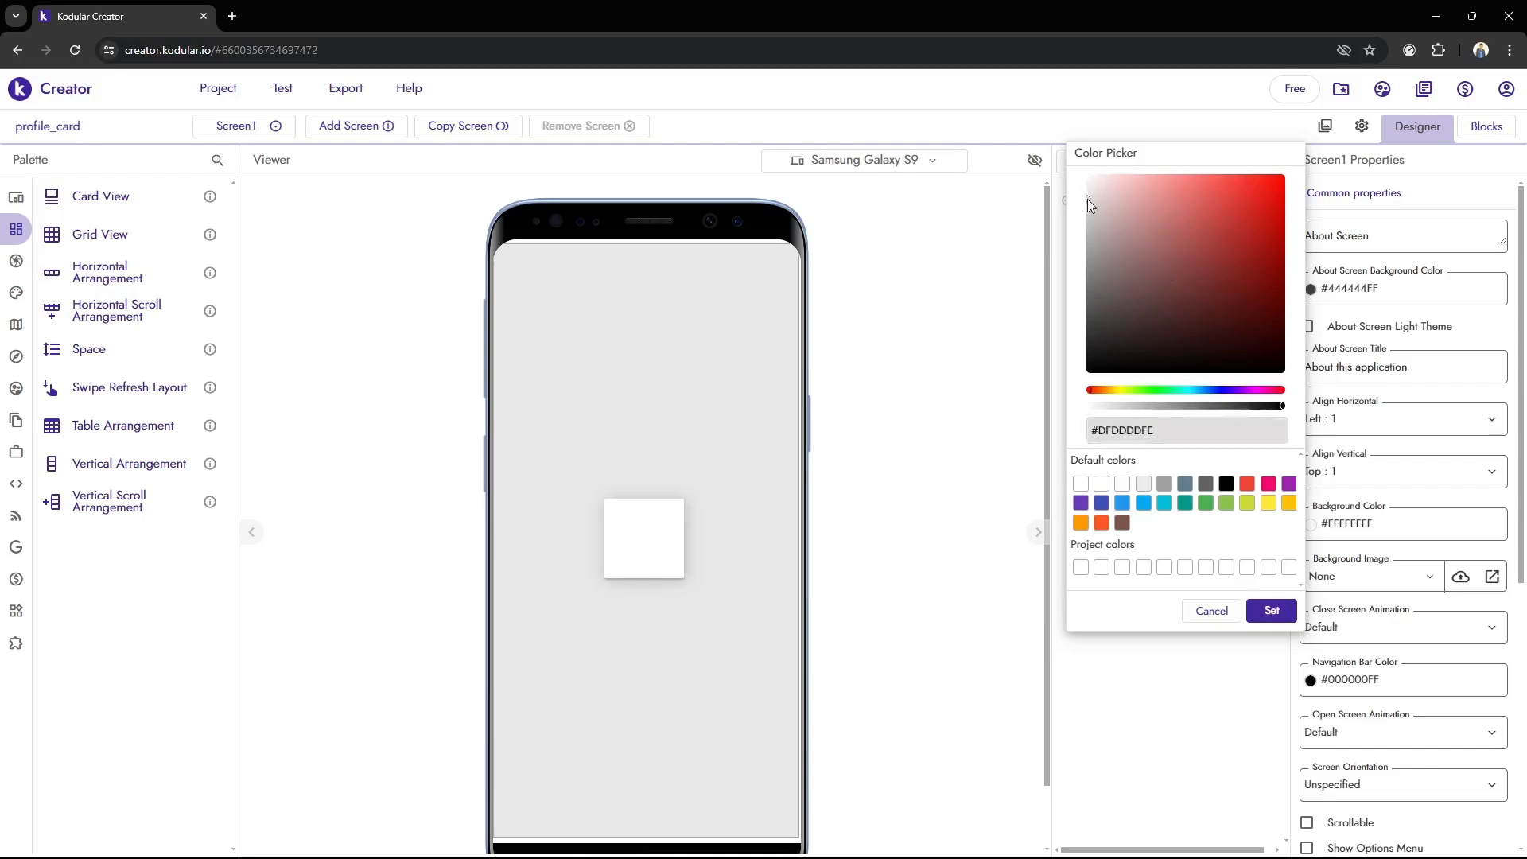
pyautogui.click(1185, 390)
pyautogui.moveTo(1087, 191)
pyautogui.mouseDown()
pyautogui.moveTo(1095, 204)
pyautogui.moveTo(1092, 180)
pyautogui.moveTo(1111, 175)
pyautogui.mouseUp()
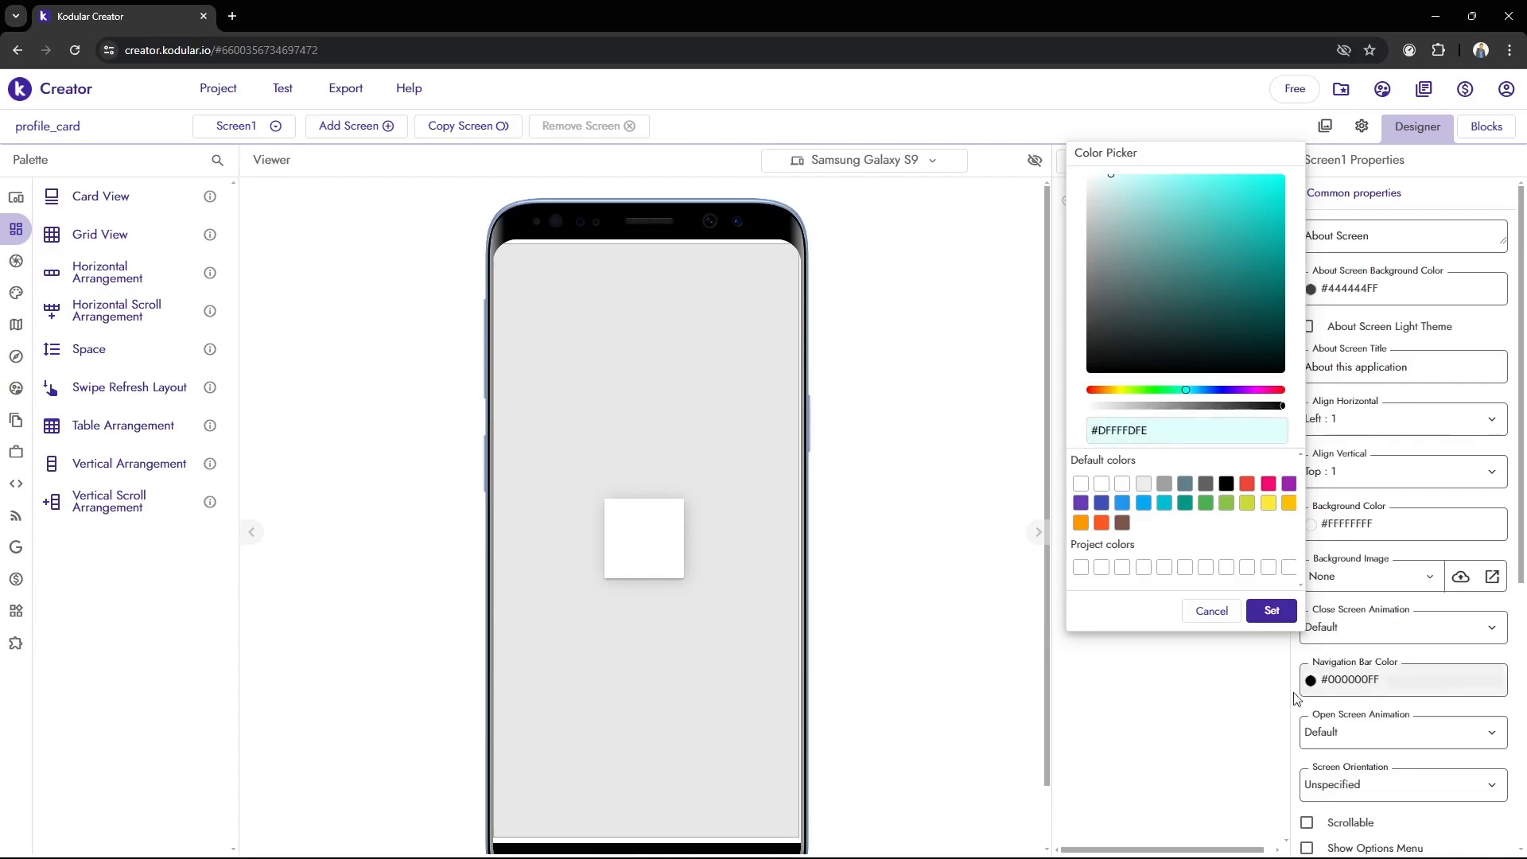
pyautogui.click(1271, 610)
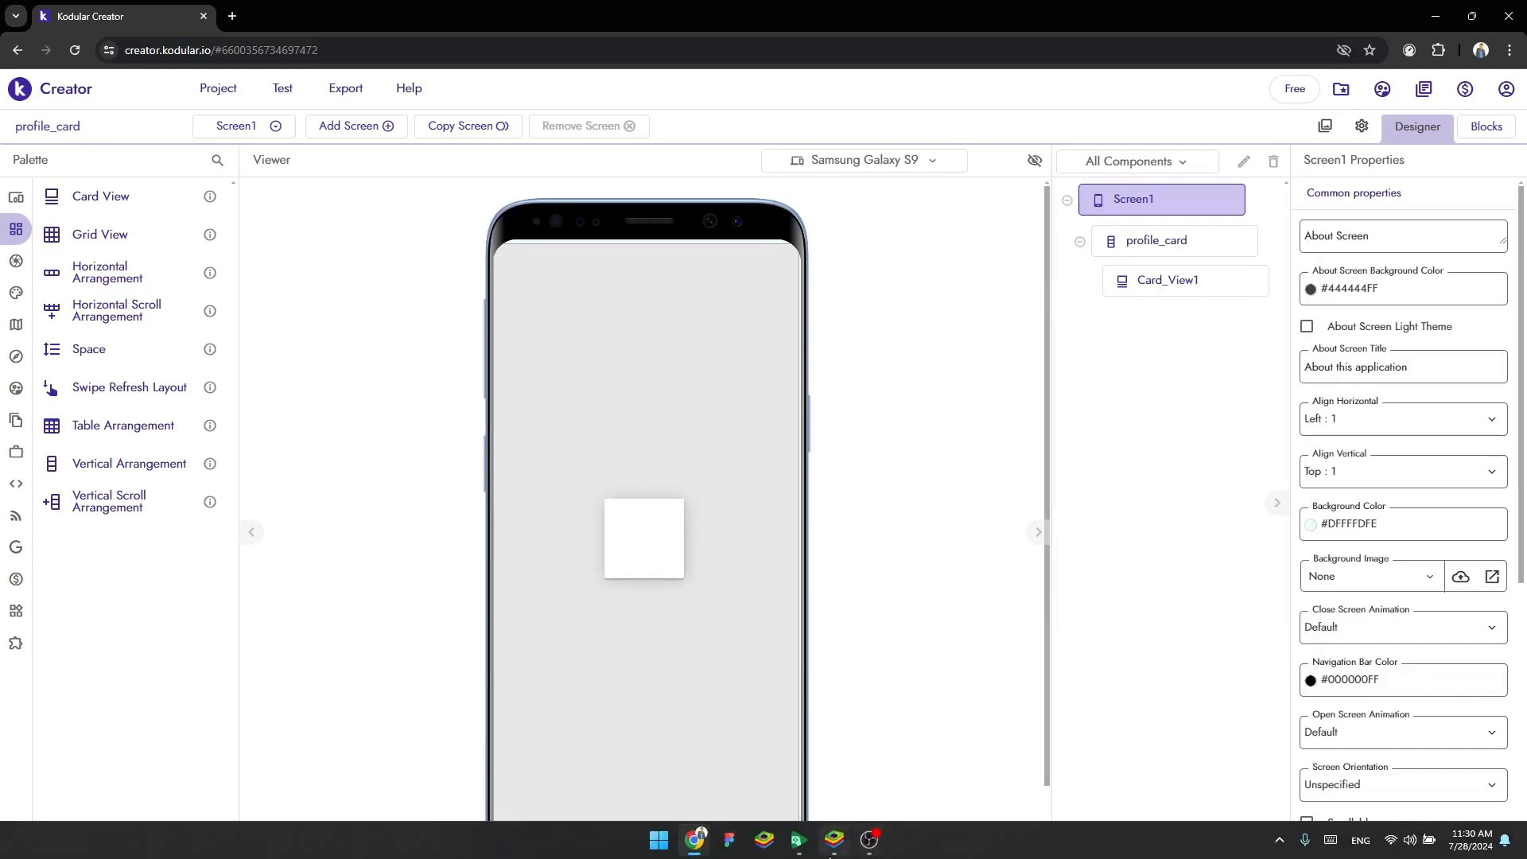
pyautogui.click(834, 849)
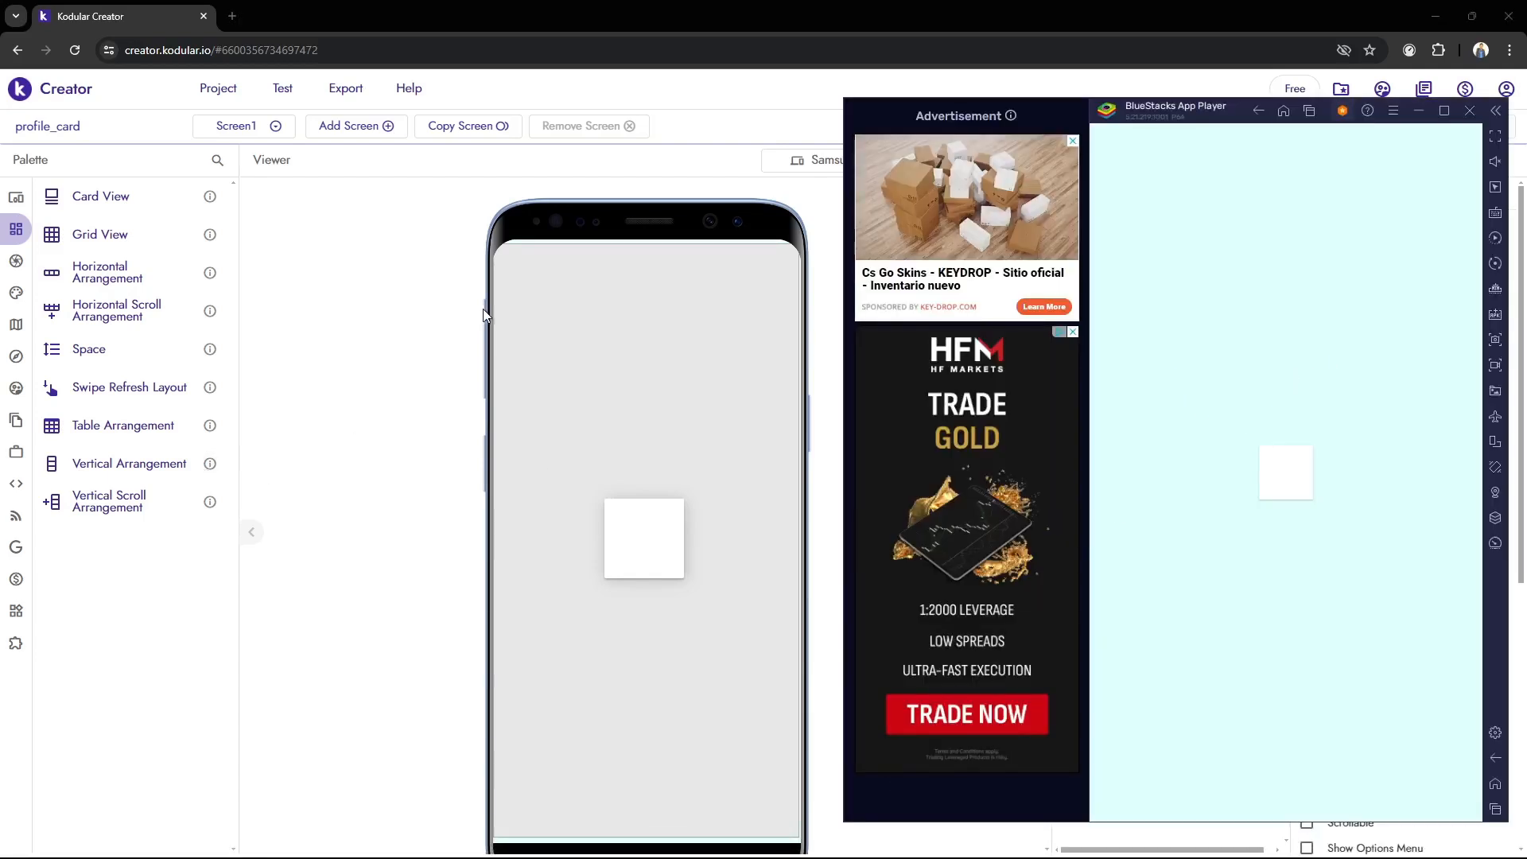
pyautogui.click(451, 321)
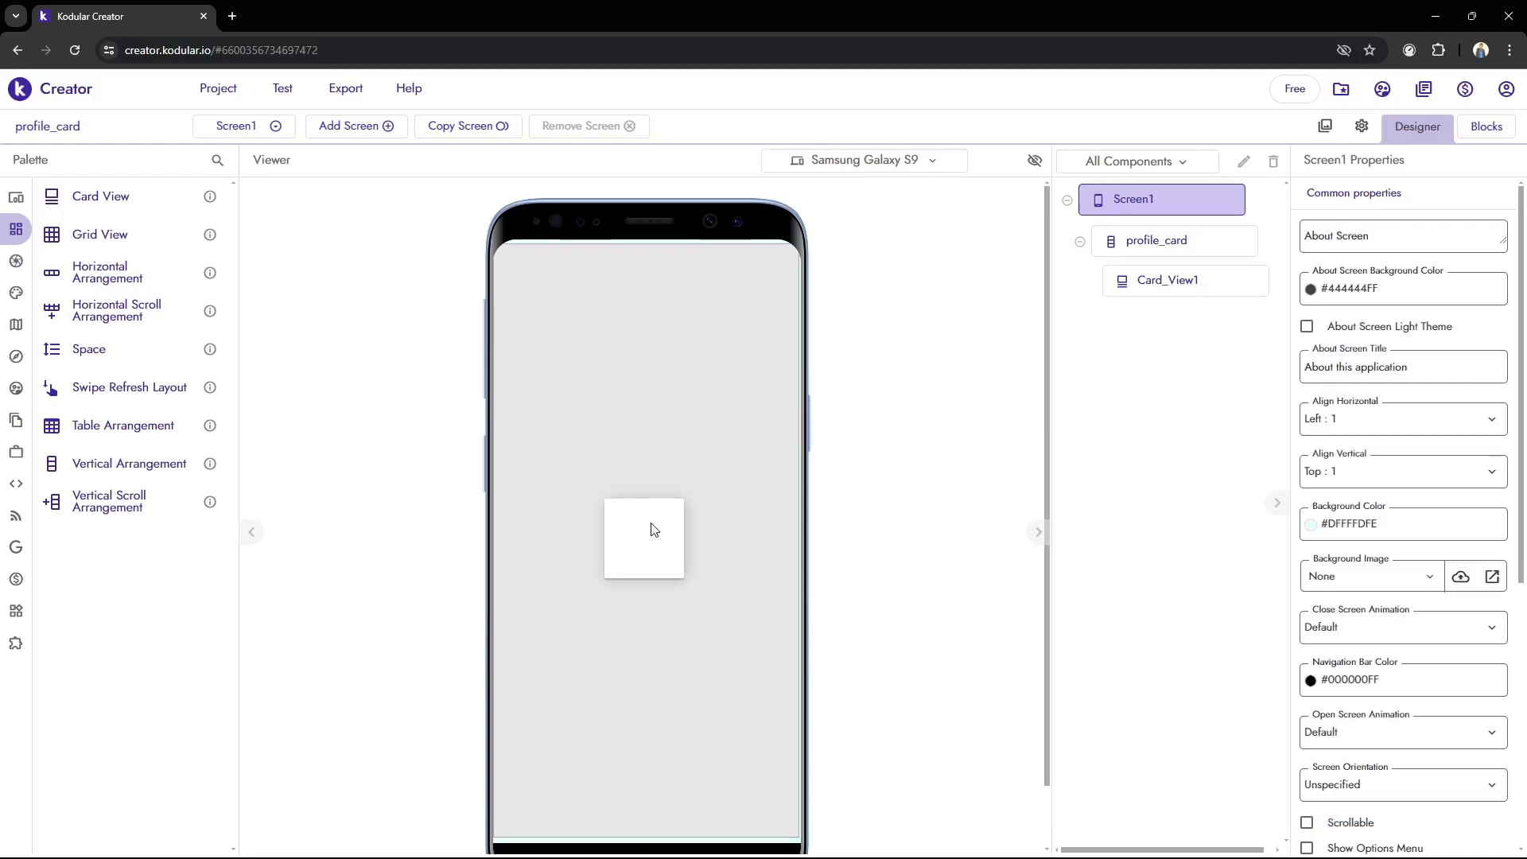
# Set the height of Card_View1 to 50%
pyautogui.scroll(-1, 664, 543)
pyautogui.click(1145, 291)
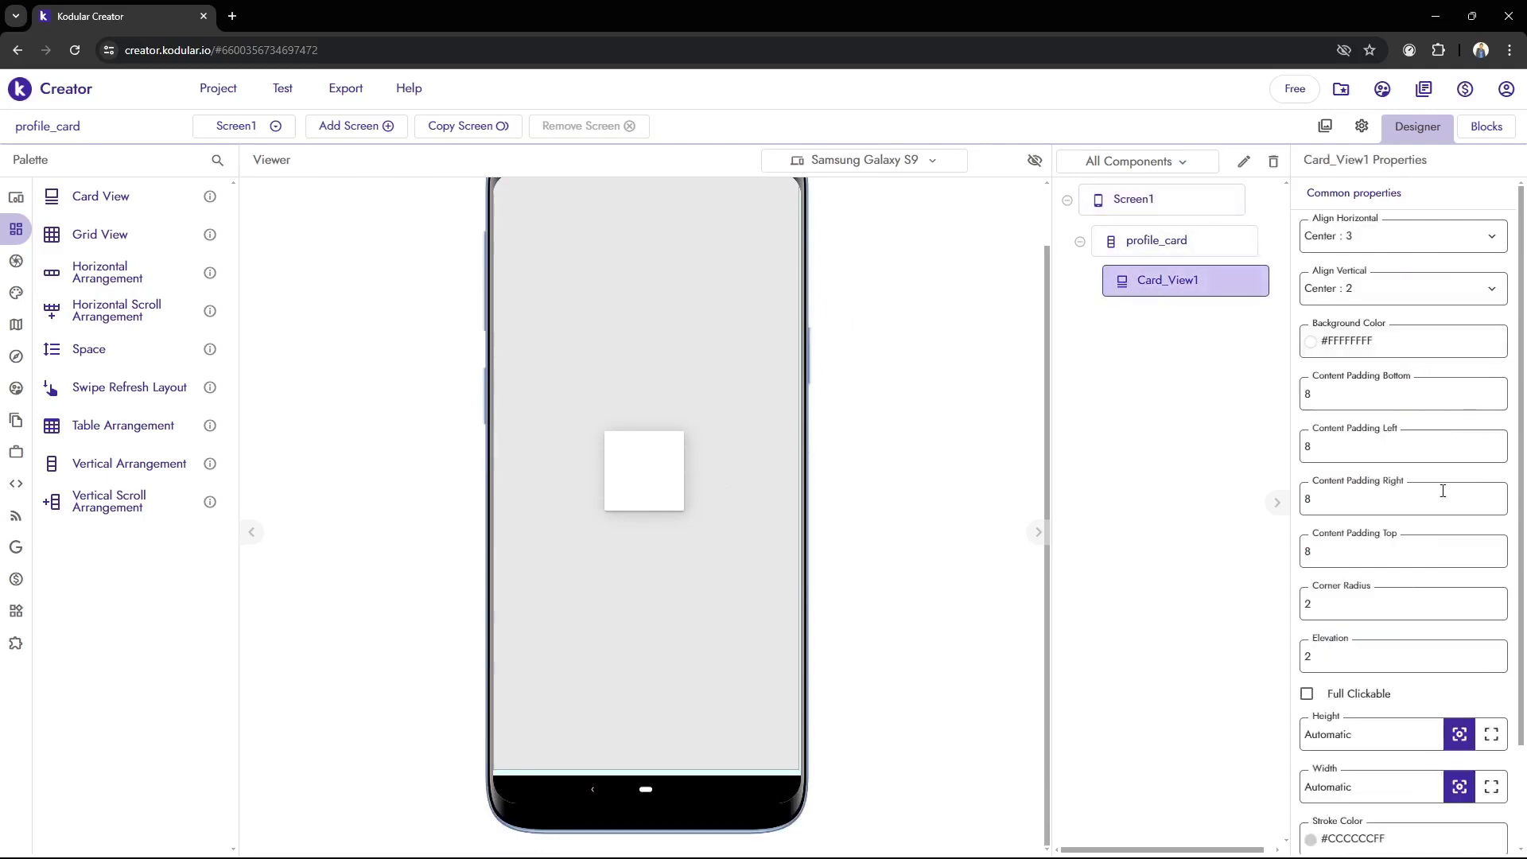
pyautogui.scroll(-2, 1333, 597)
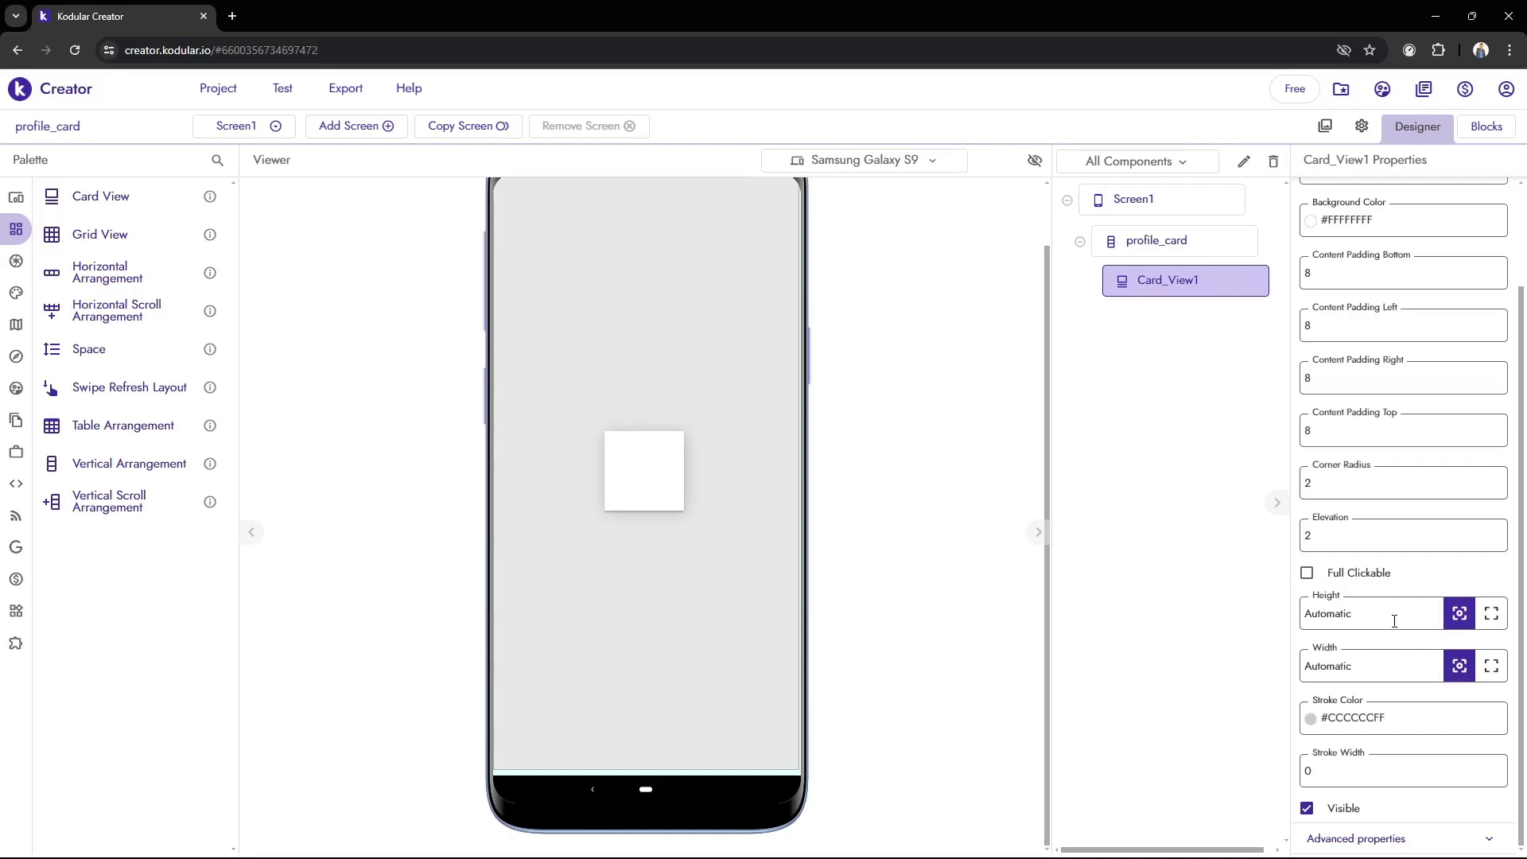
pyautogui.scroll(1, 820, 495)
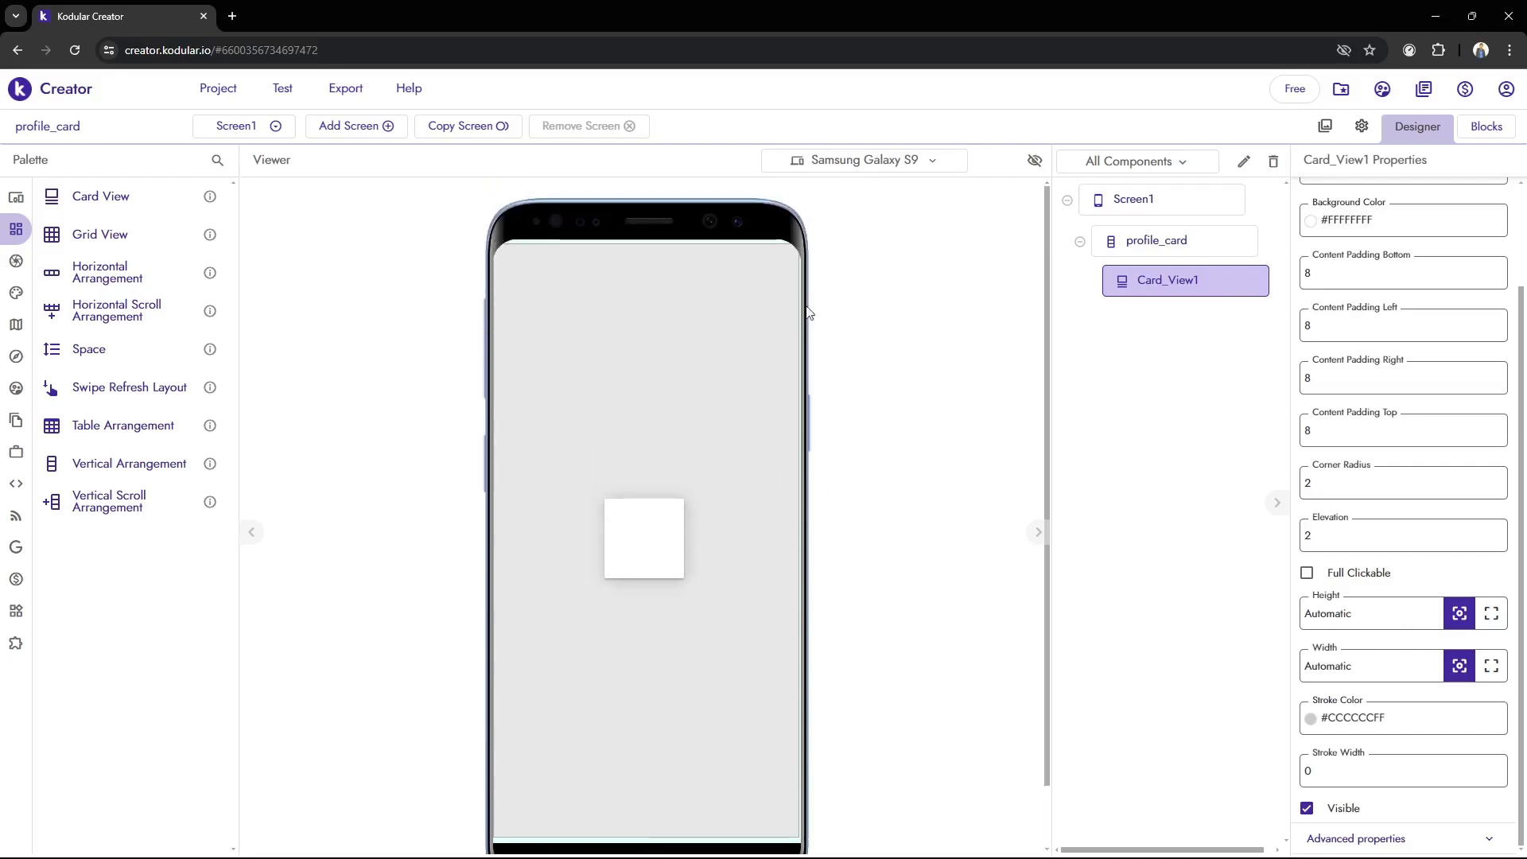
pyautogui.scroll(-1, 979, 429)
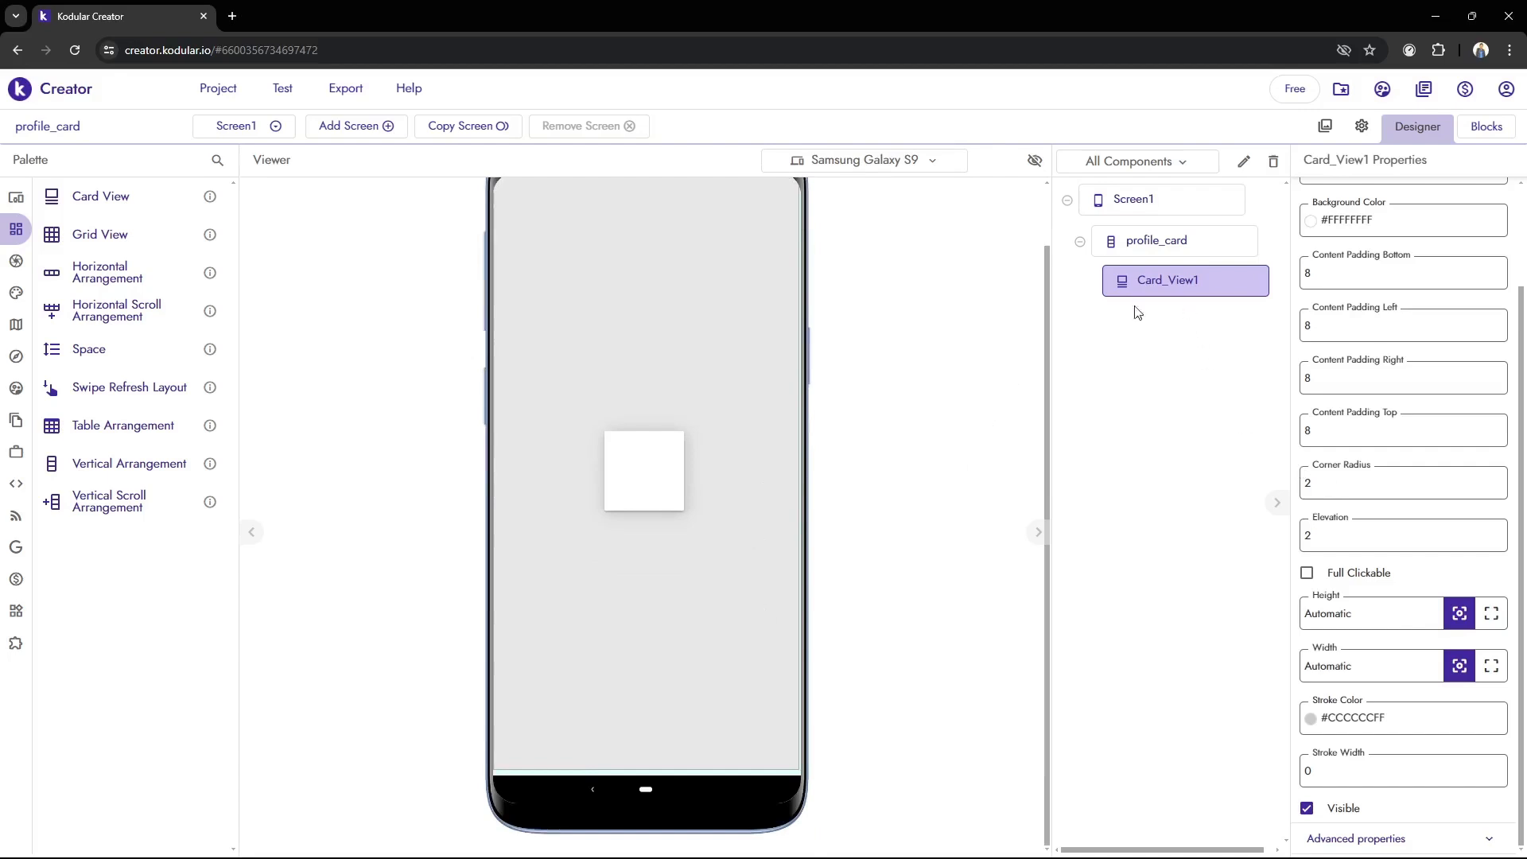
pyautogui.moveTo(1386, 623); pyautogui.dragTo(988, 636)
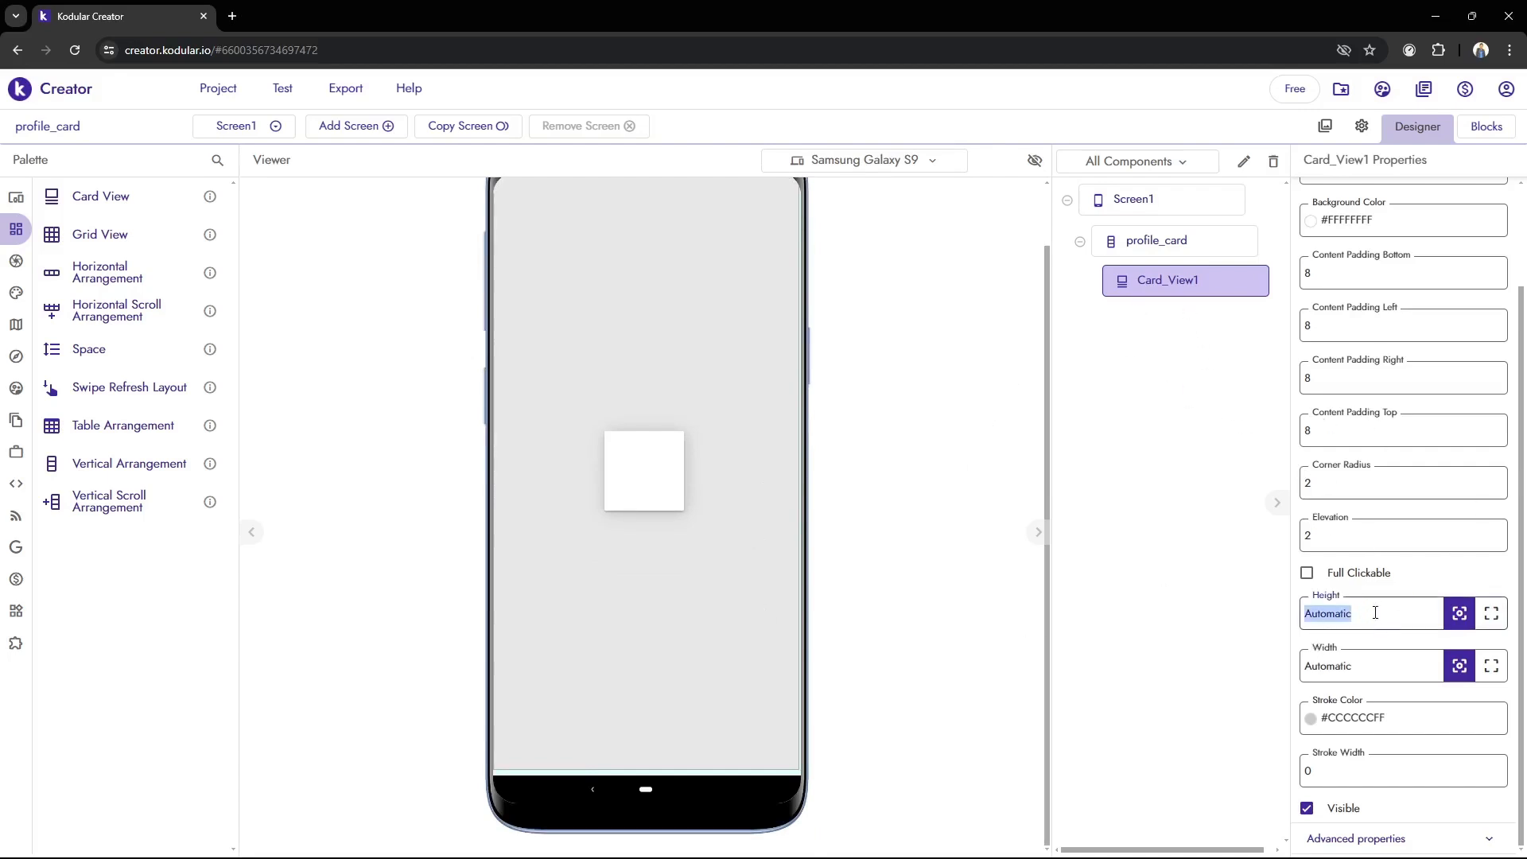
pyautogui.write('50%')
pyautogui.click(901, 631)
pyautogui.scroll(1, 623, 470)
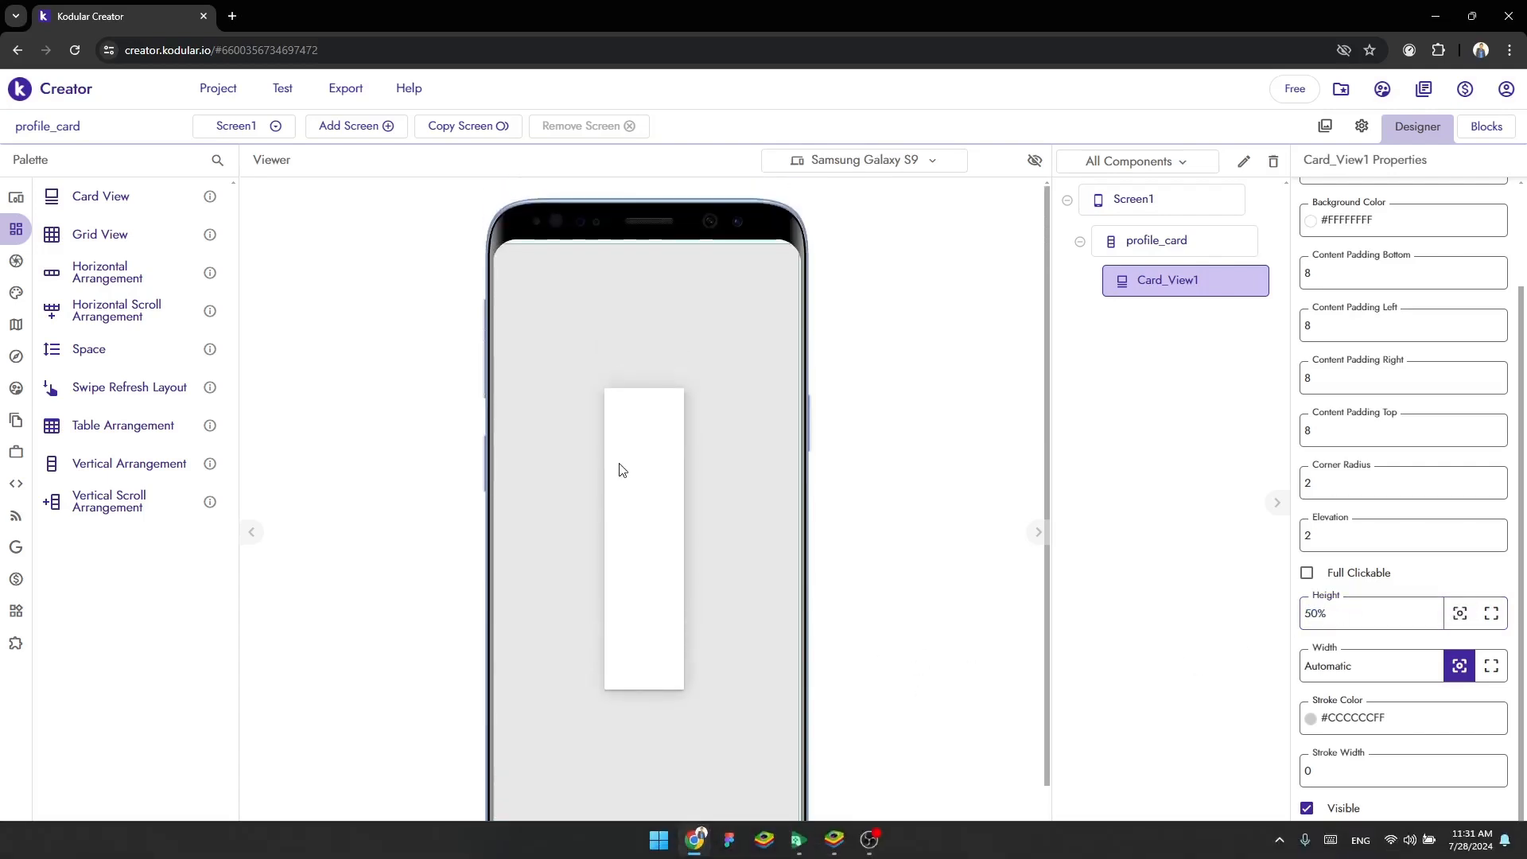
# Examine the card's proportions in the Viewer and compare them with the live preview in BlueStacks
pyautogui.scroll(-1, 746, 432)
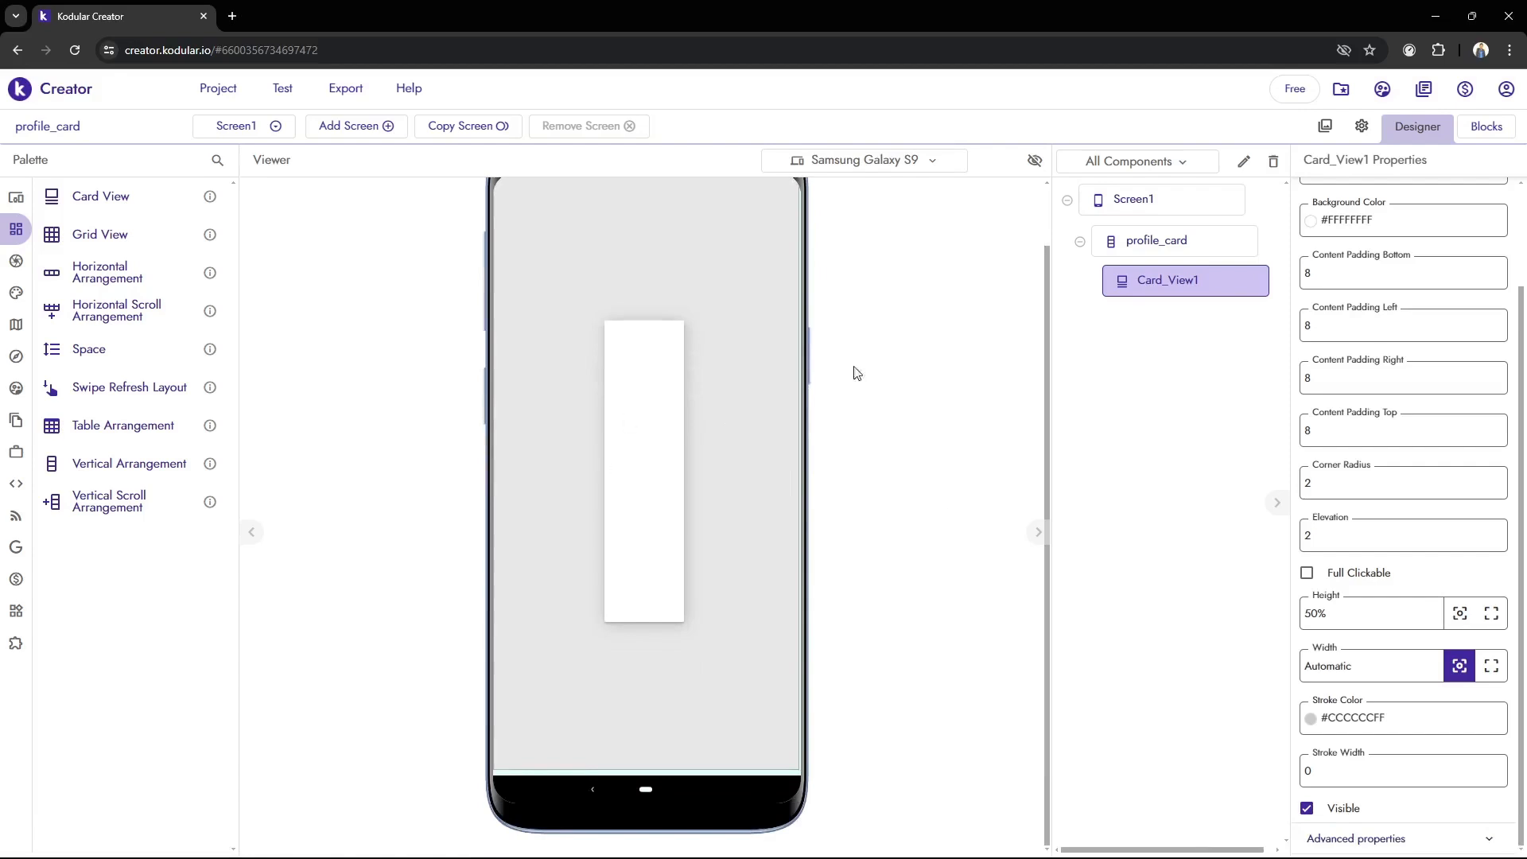
pyautogui.scroll(1, 684, 398)
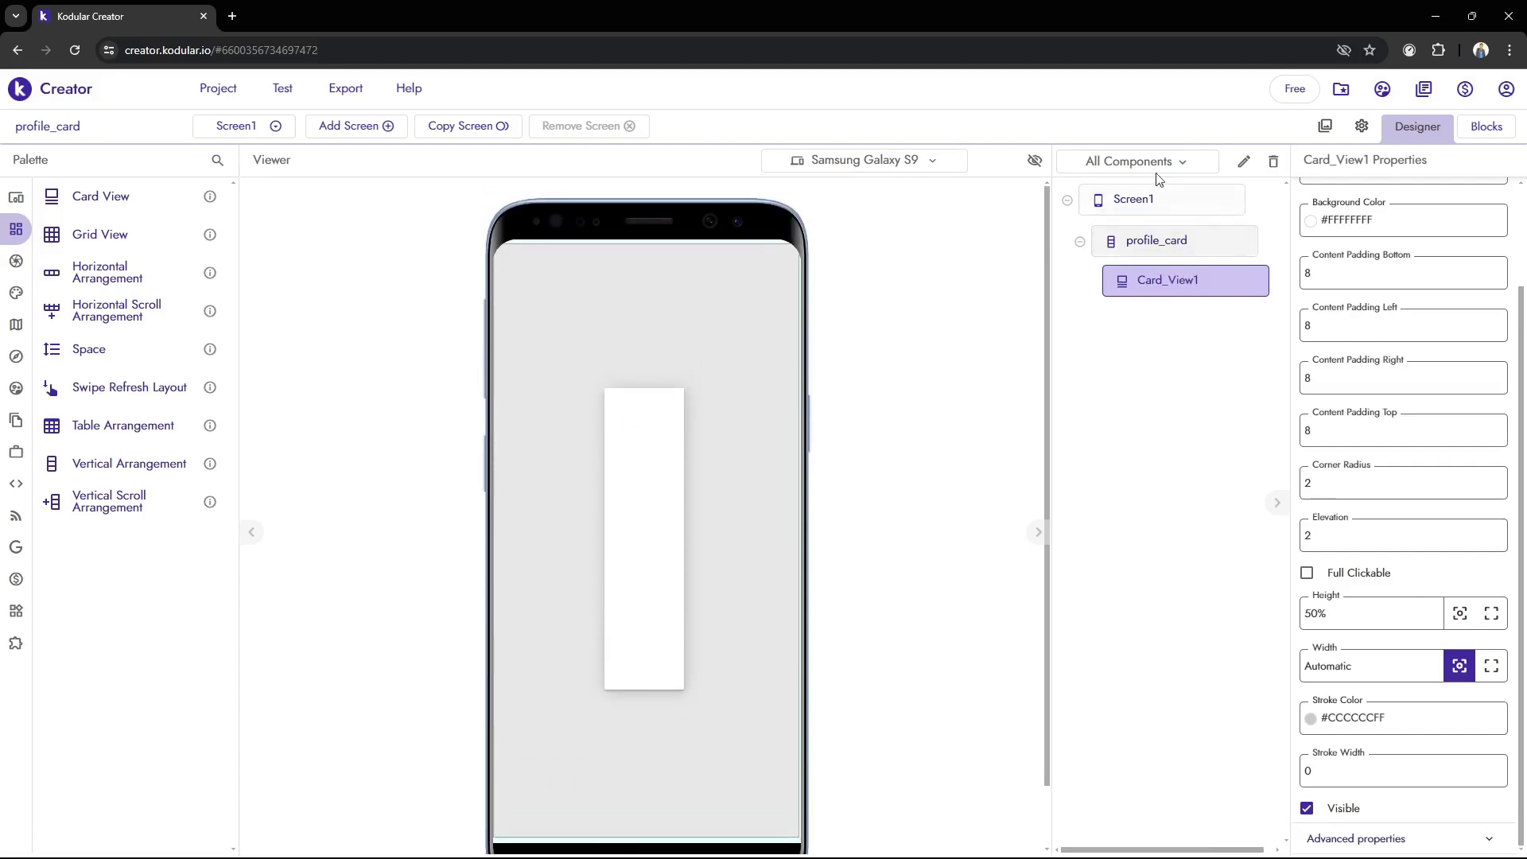
pyautogui.click(1209, 287)
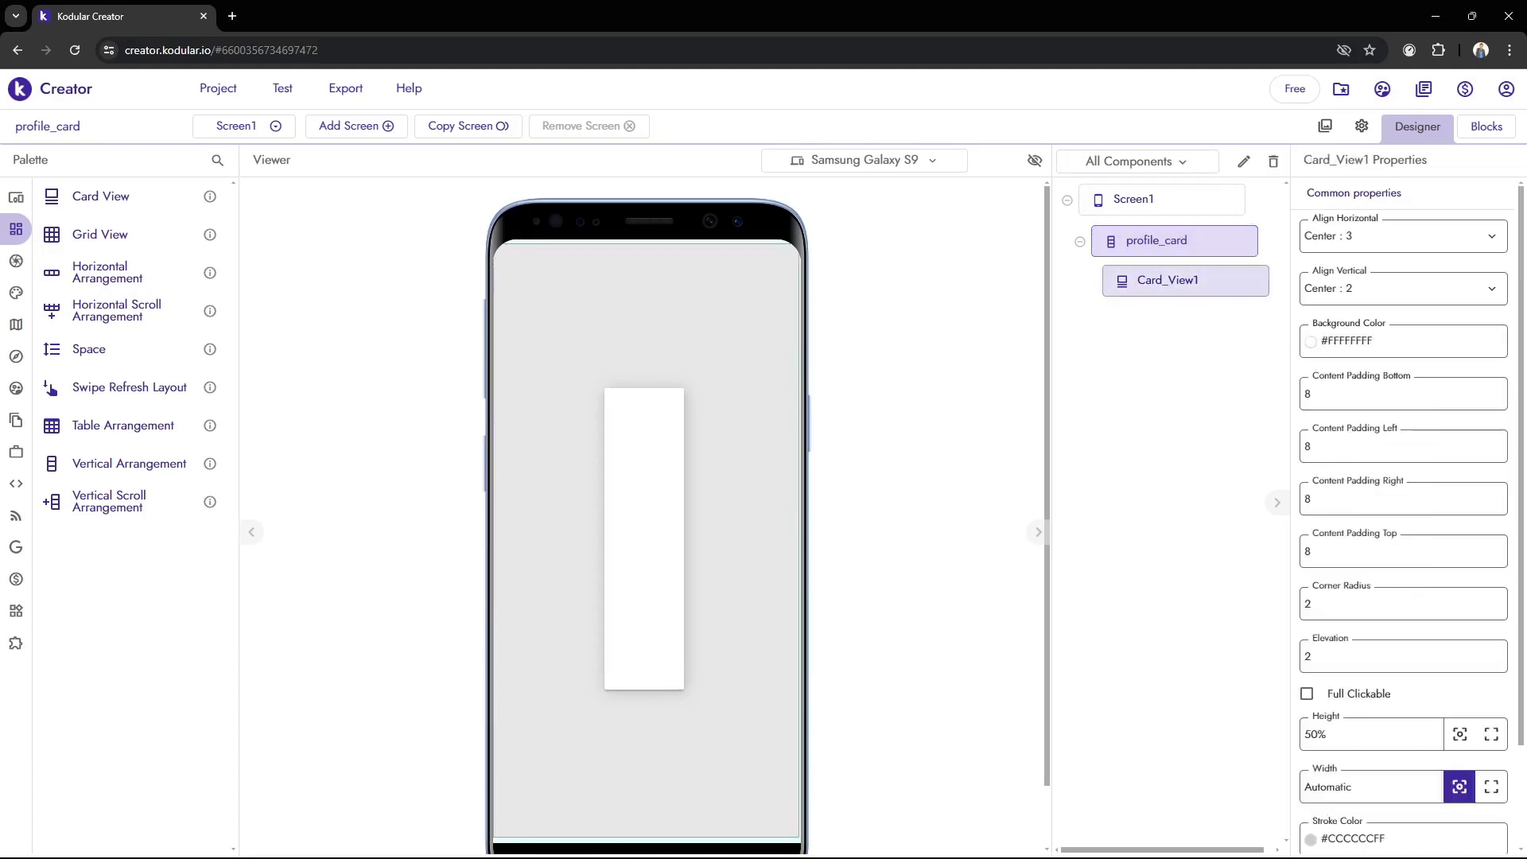
pyautogui.click(834, 838)
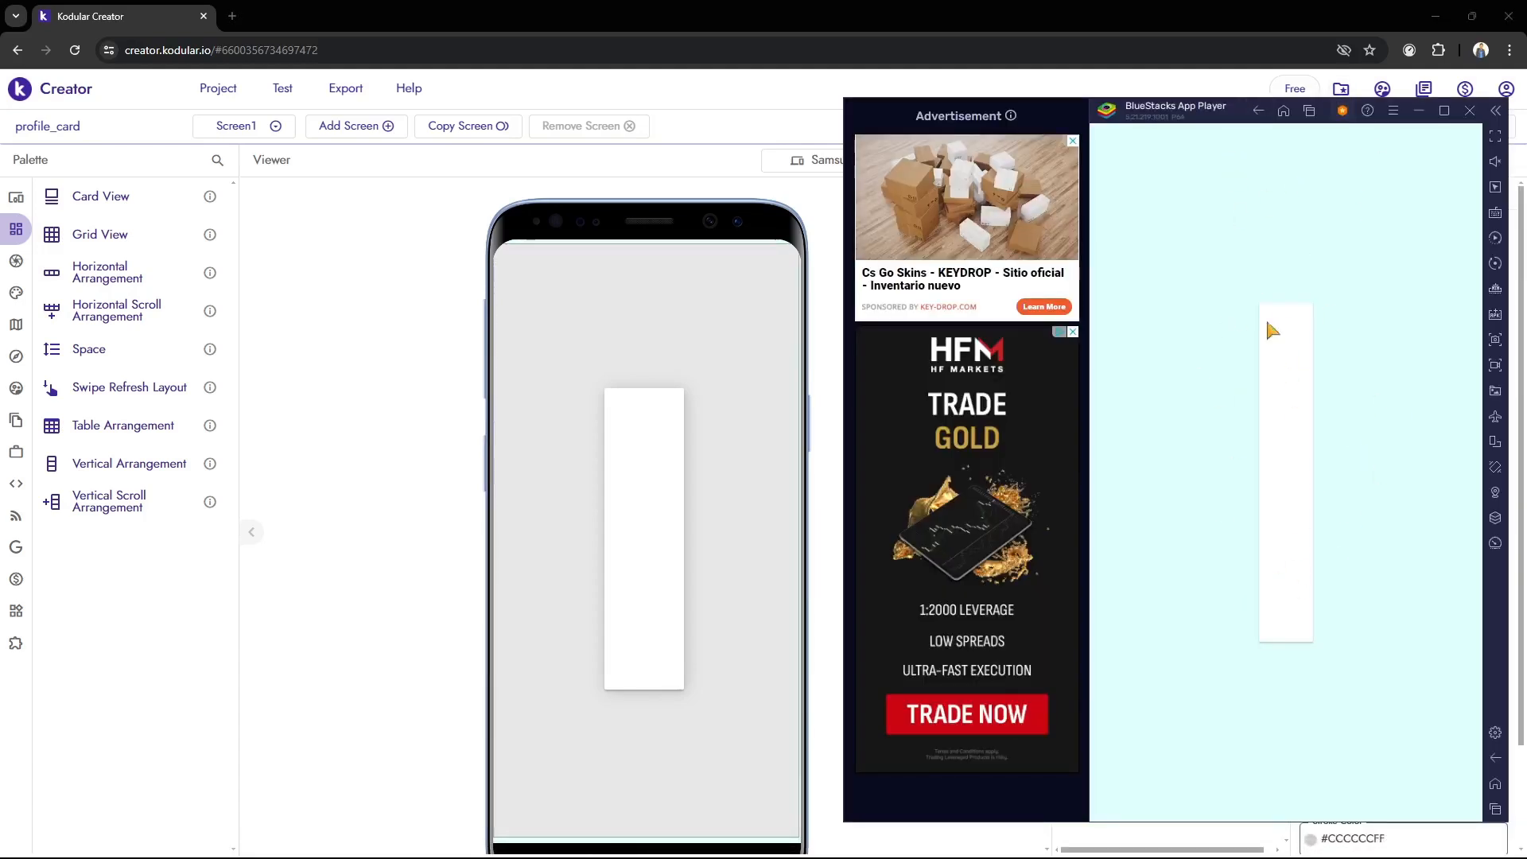
pyautogui.click(445, 470)
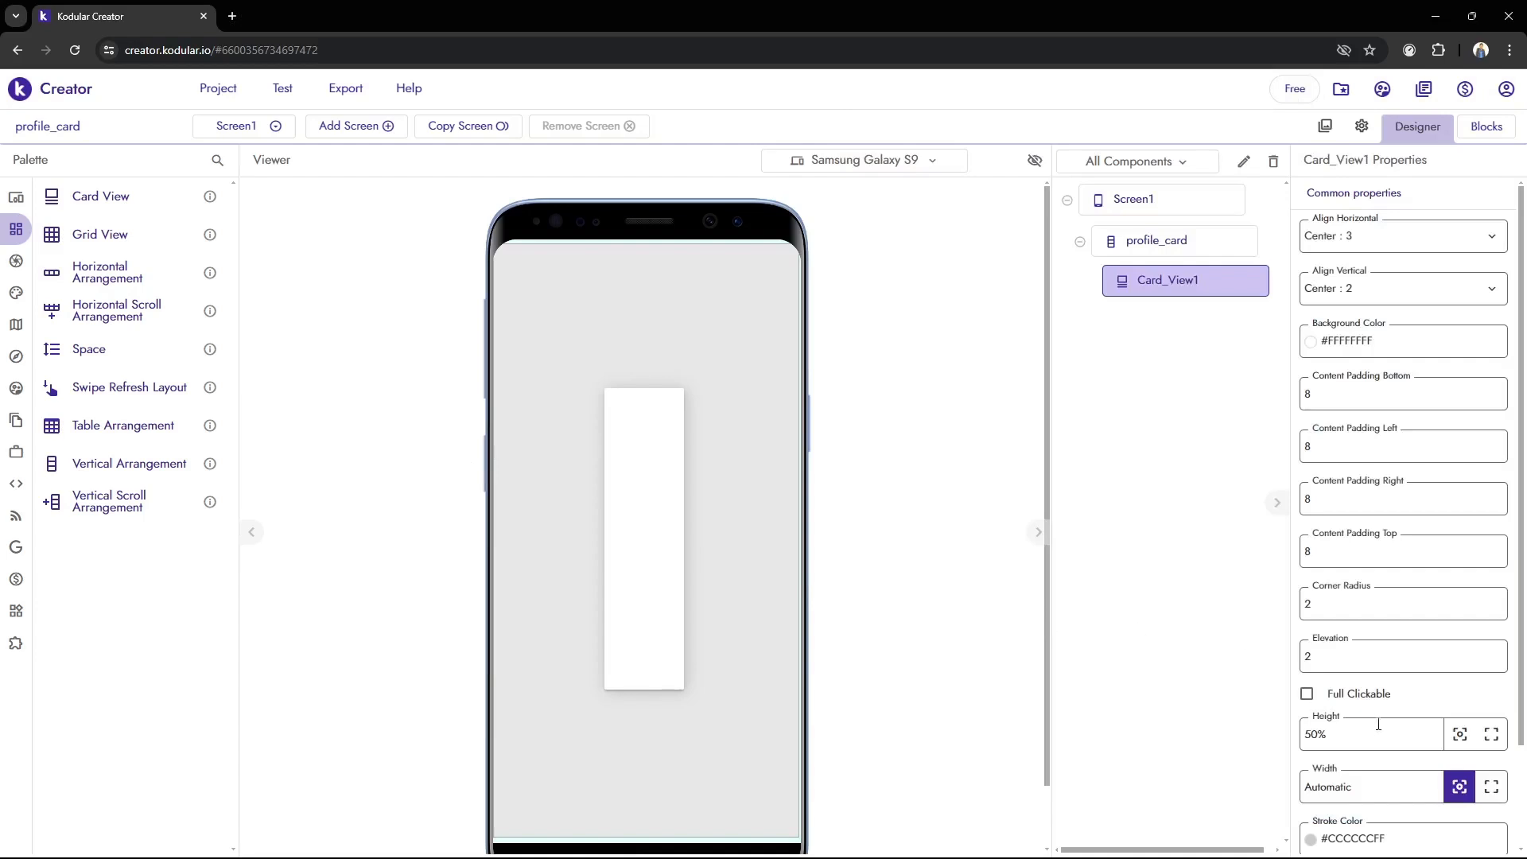
# Set the height of Card_View1 to 70%
pyautogui.scroll(-2, 1378, 724)
pyautogui.click(1365, 624)
pyautogui.write('8')
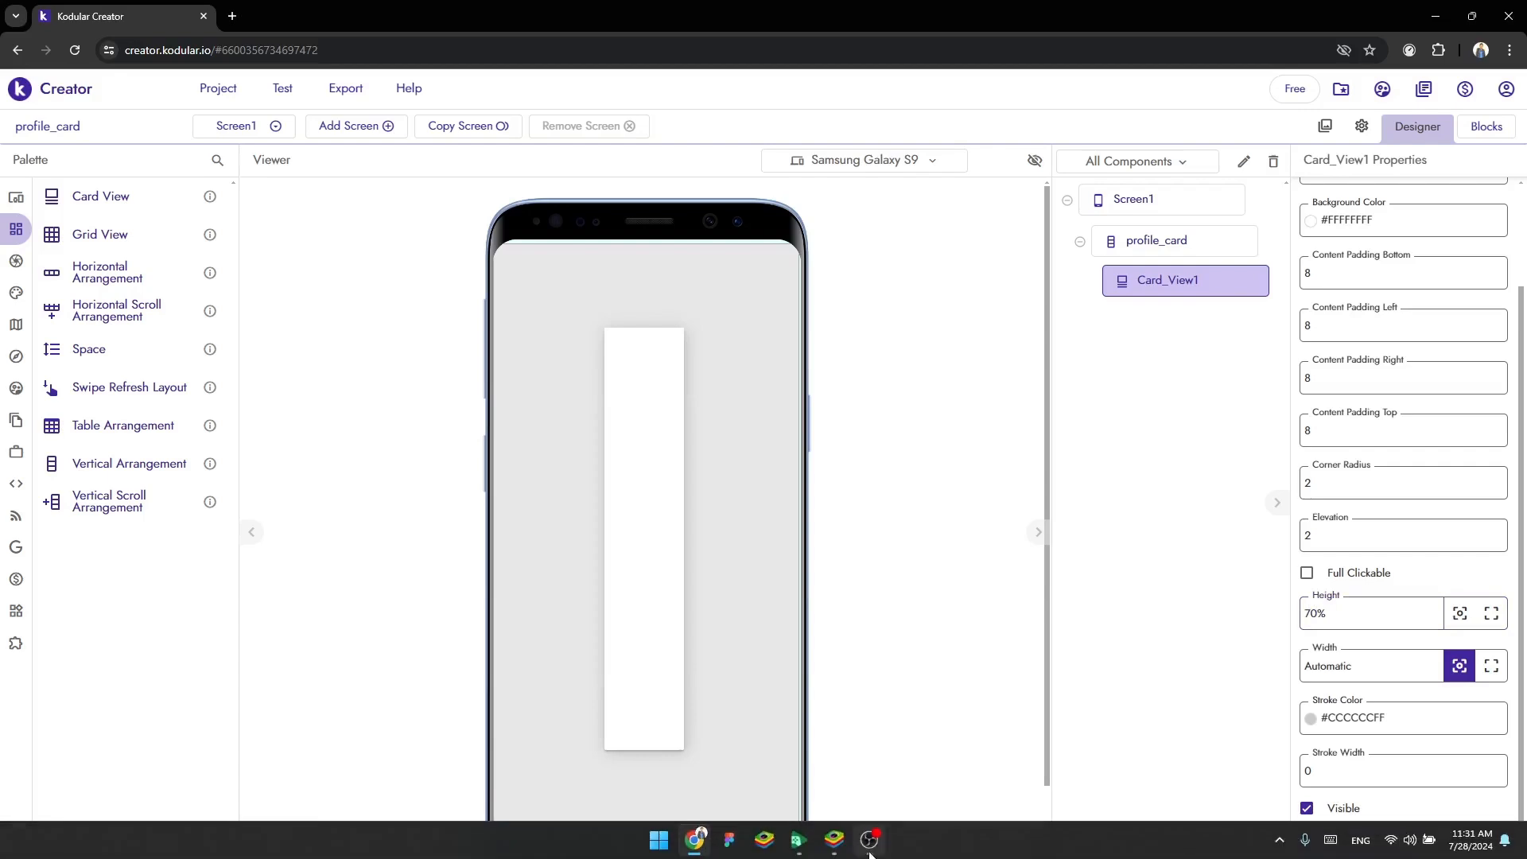
# Switch to BlueStacks to inspect the card's new height in the live preview, then return to Kodular Creator
pyautogui.click(869, 839)
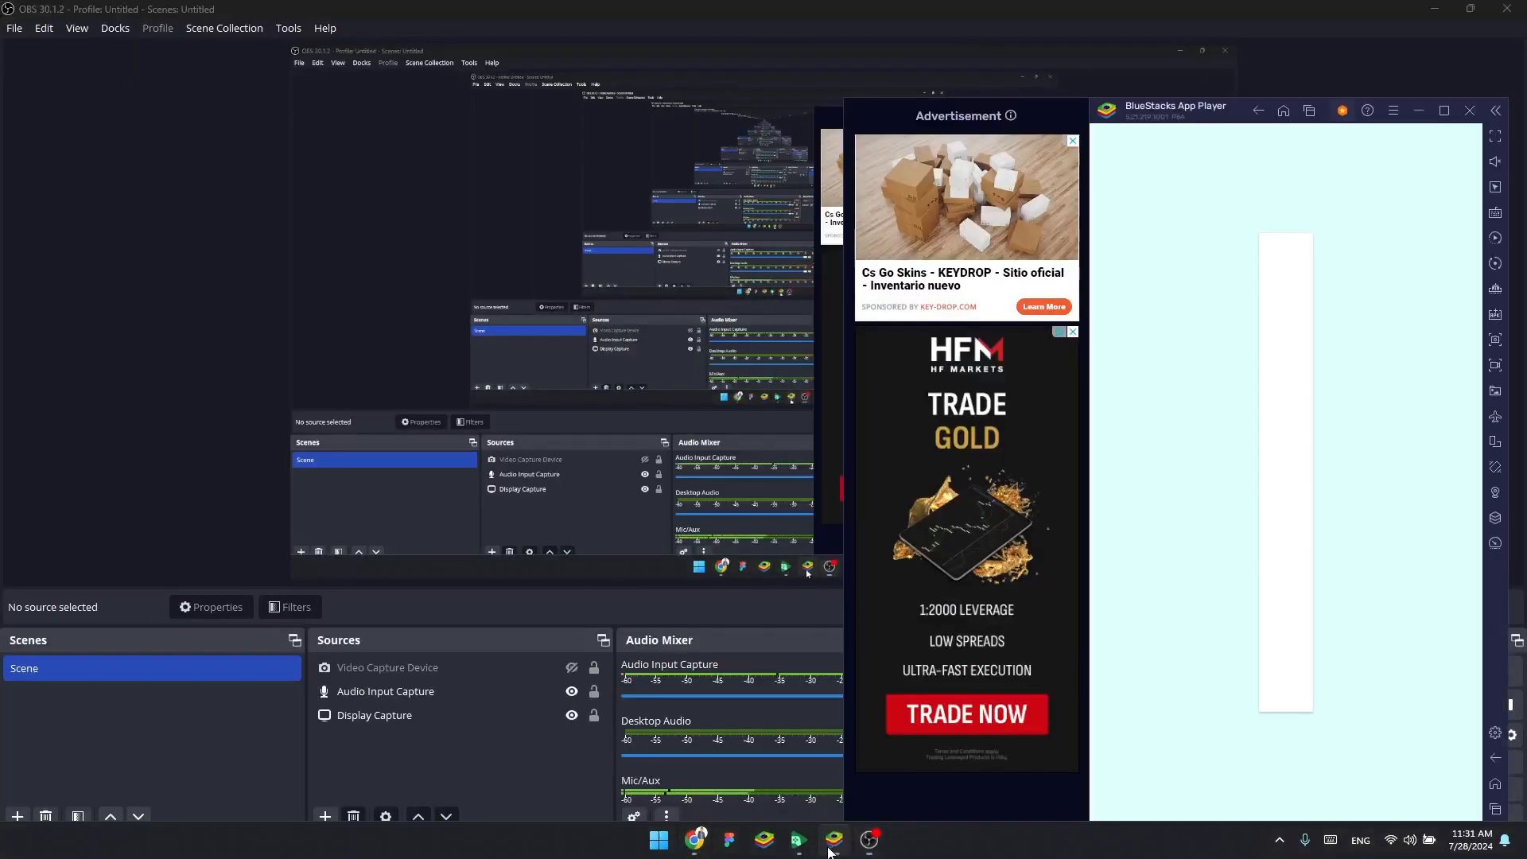
pyautogui.click(843, 847)
pyautogui.click(843, 847)
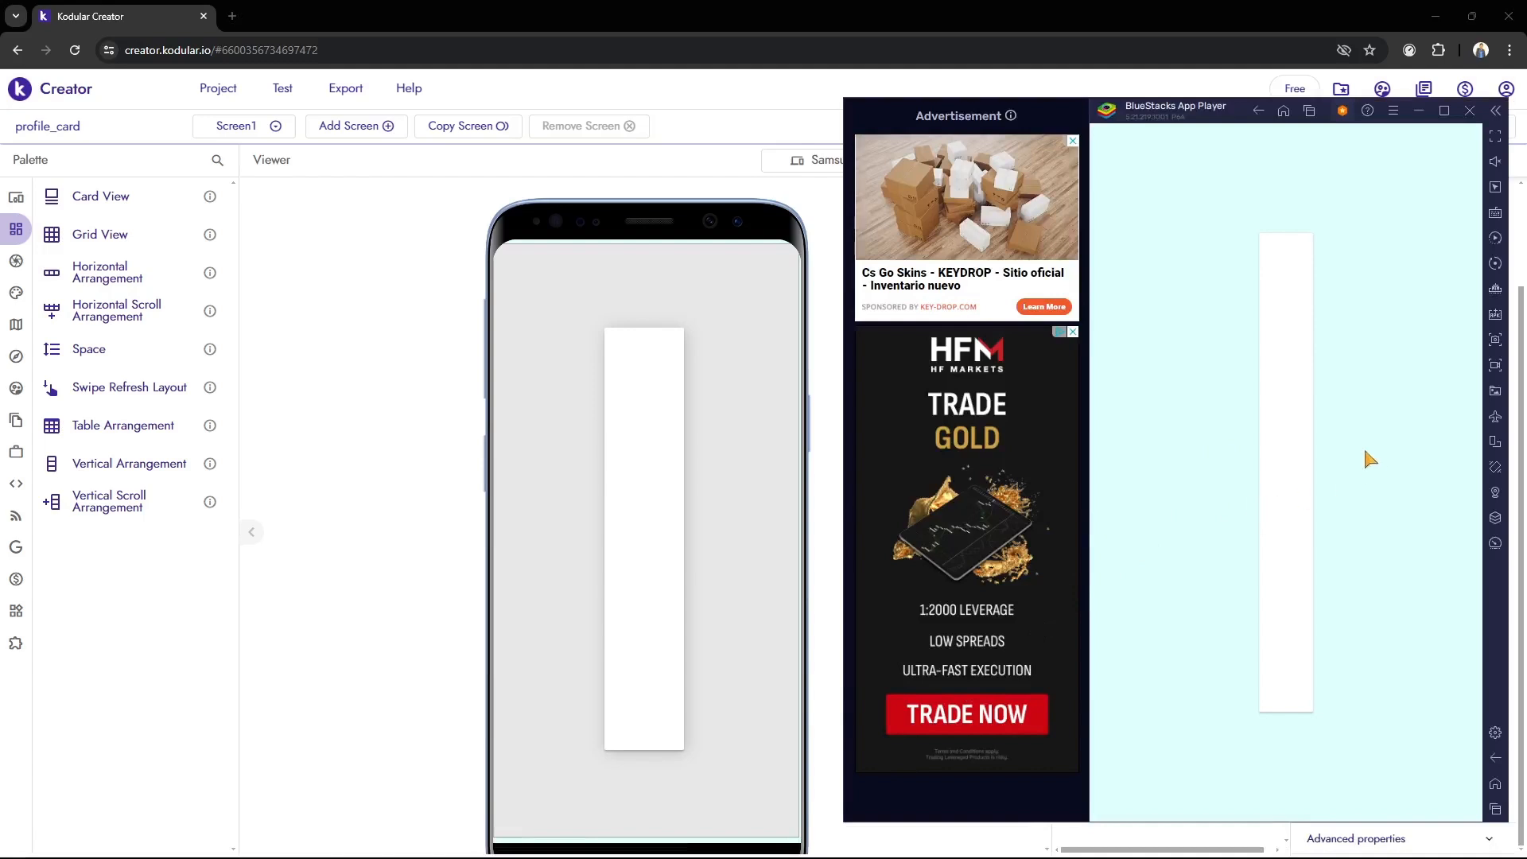
pyautogui.click(486, 430)
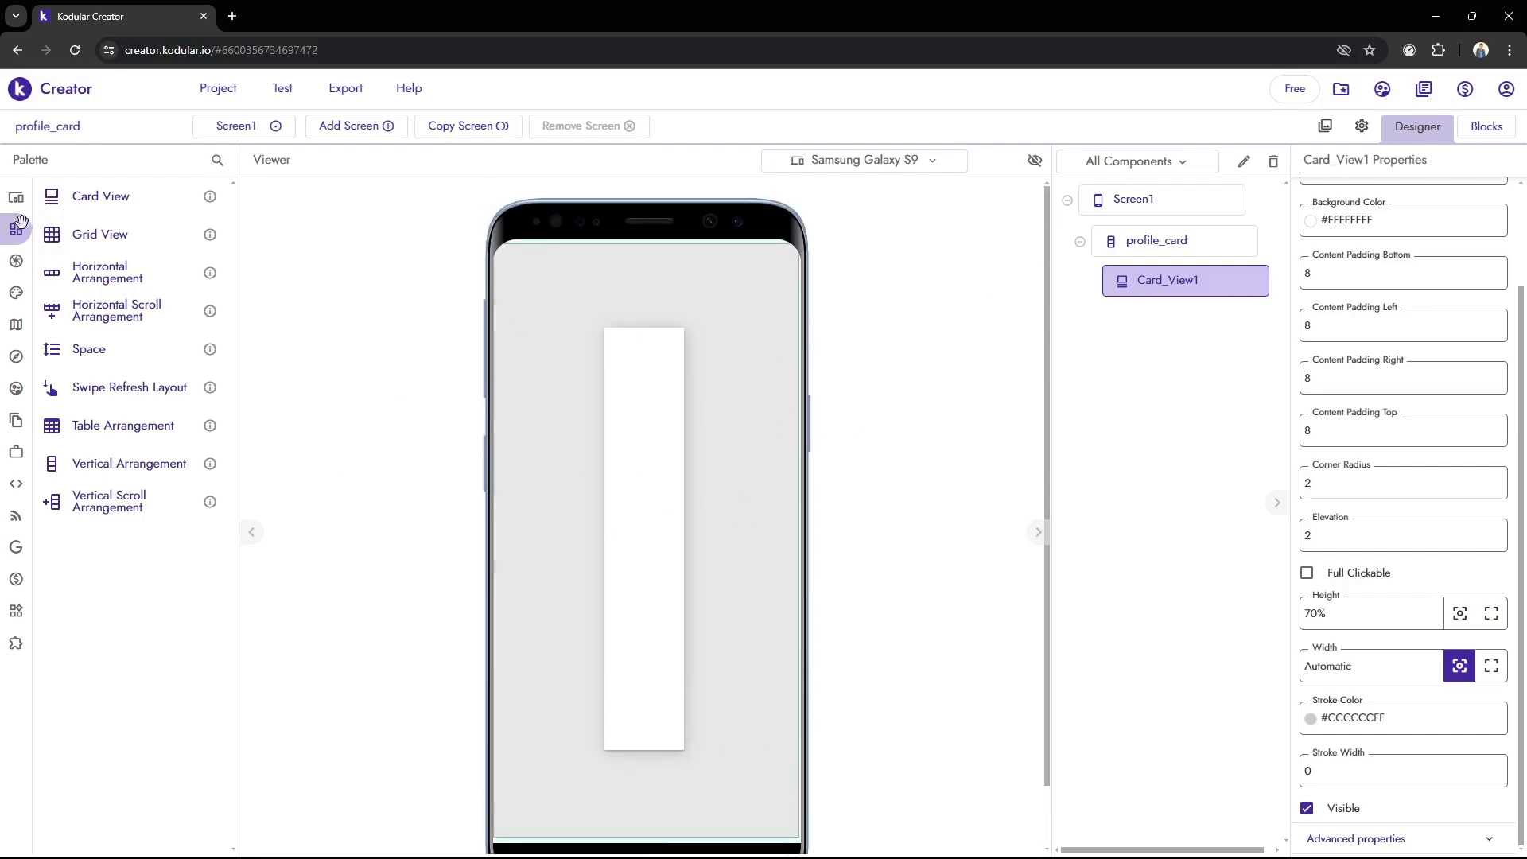
pyautogui.moveTo(780, 835)
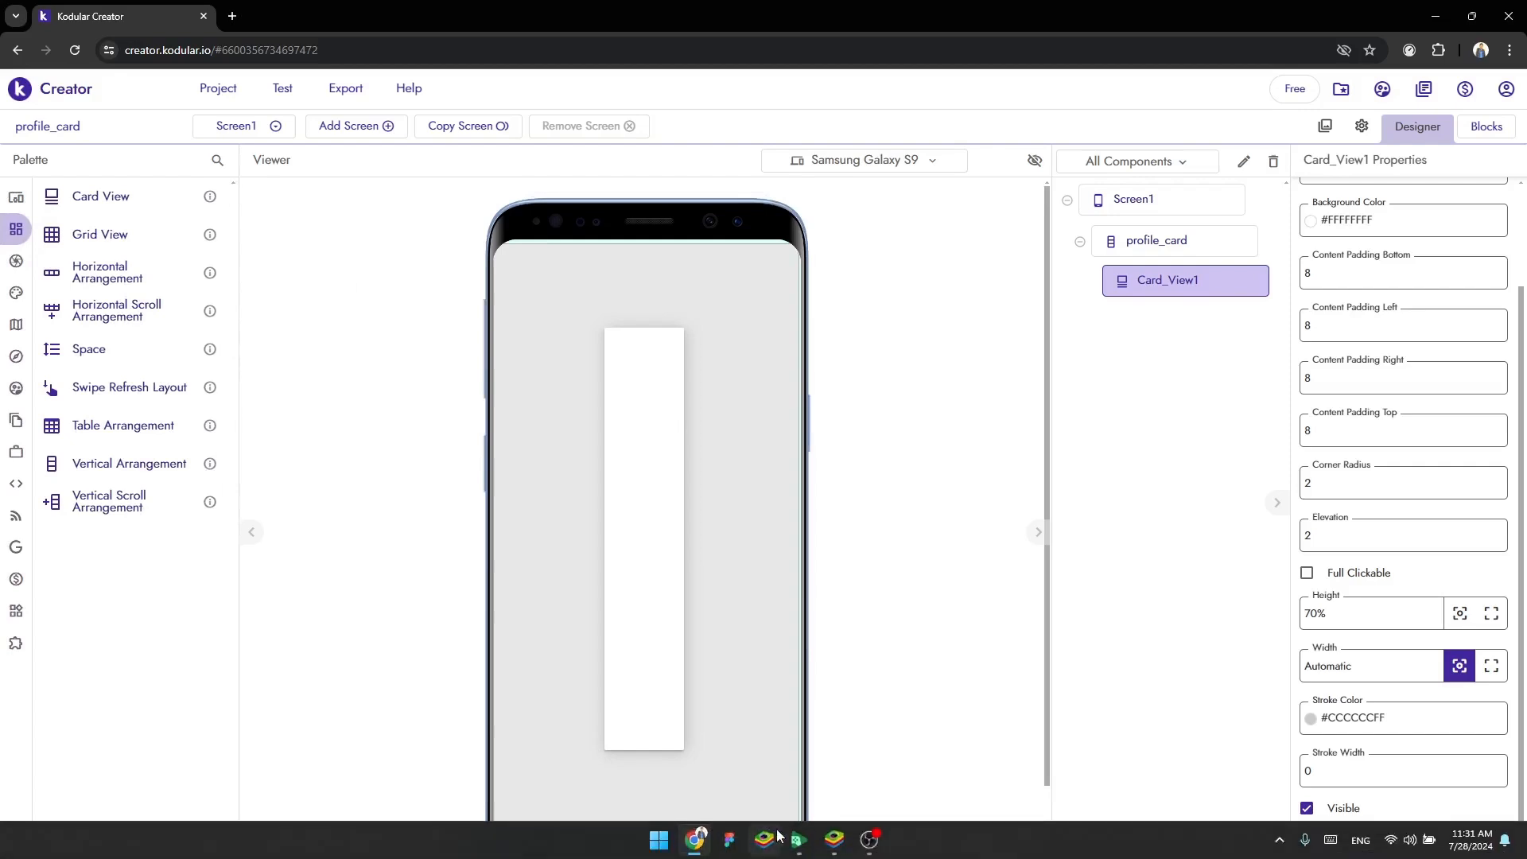
pyautogui.click(835, 840)
pyautogui.click(417, 414)
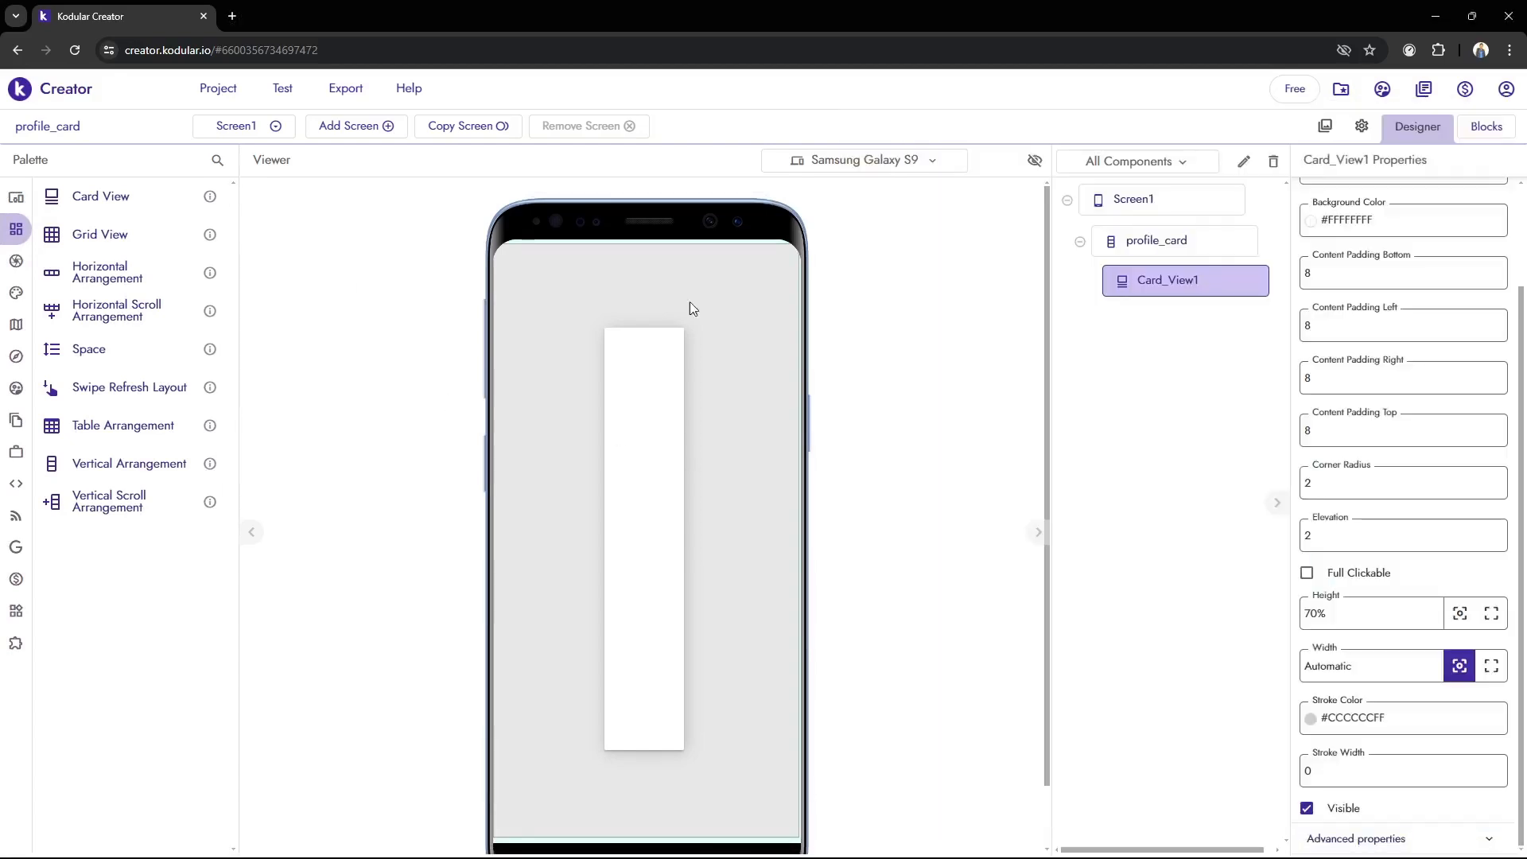
pyautogui.click(919, 164)
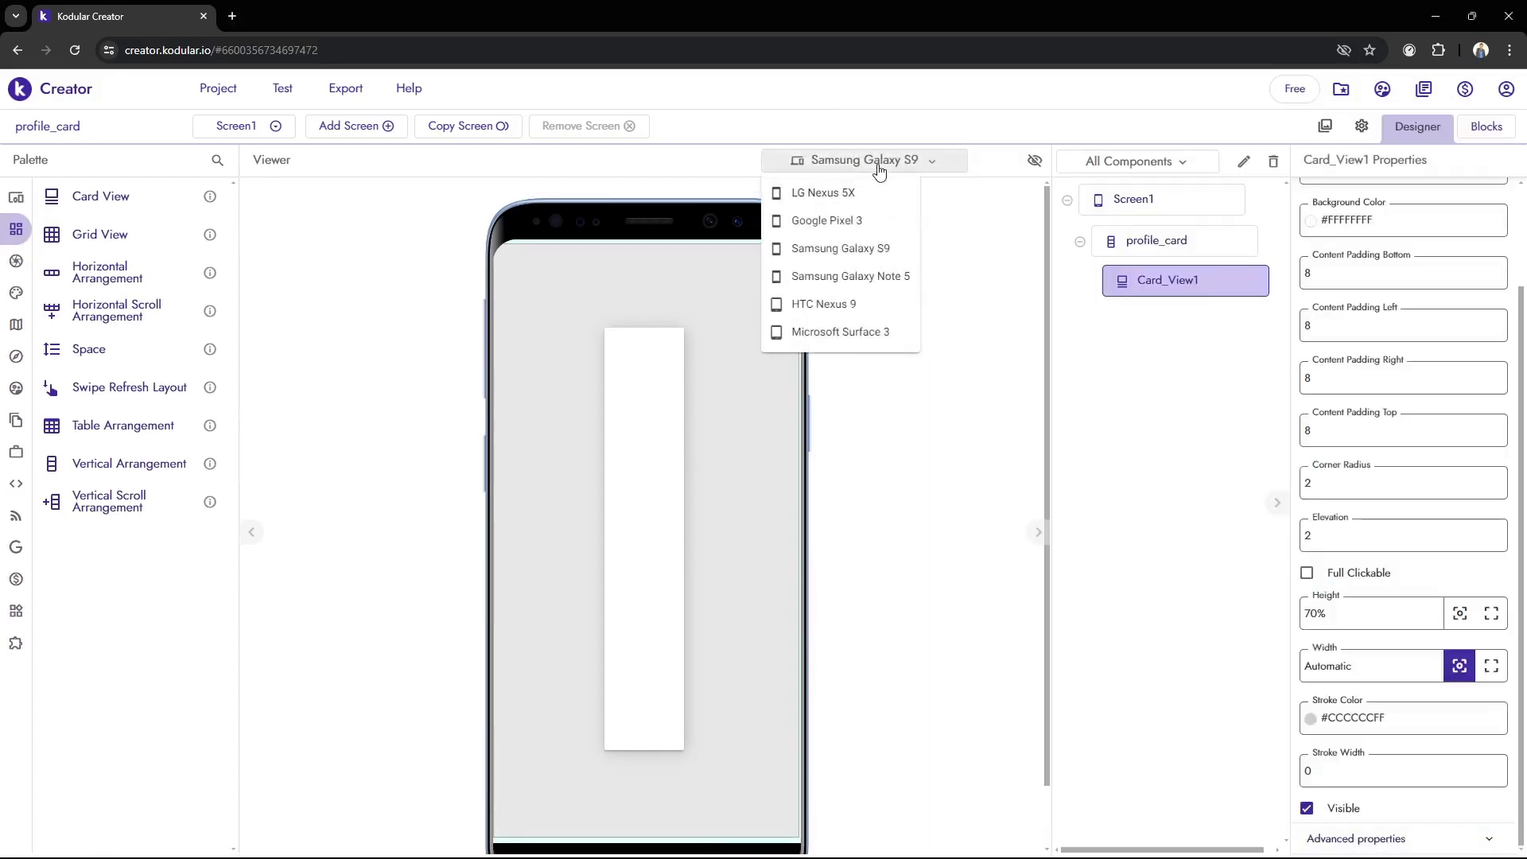
pyautogui.click(658, 187)
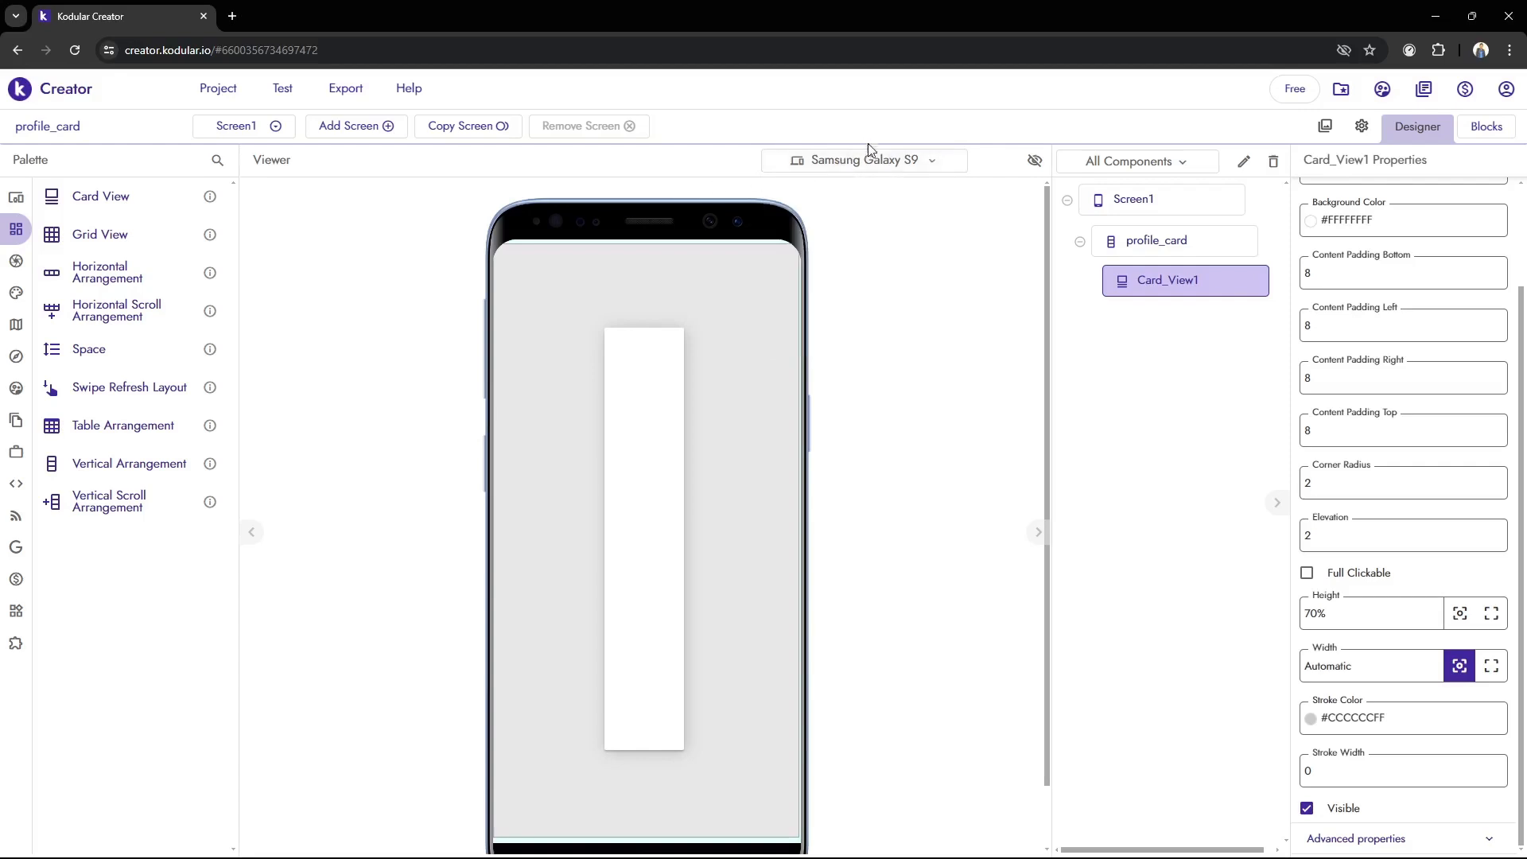
pyautogui.click(867, 159)
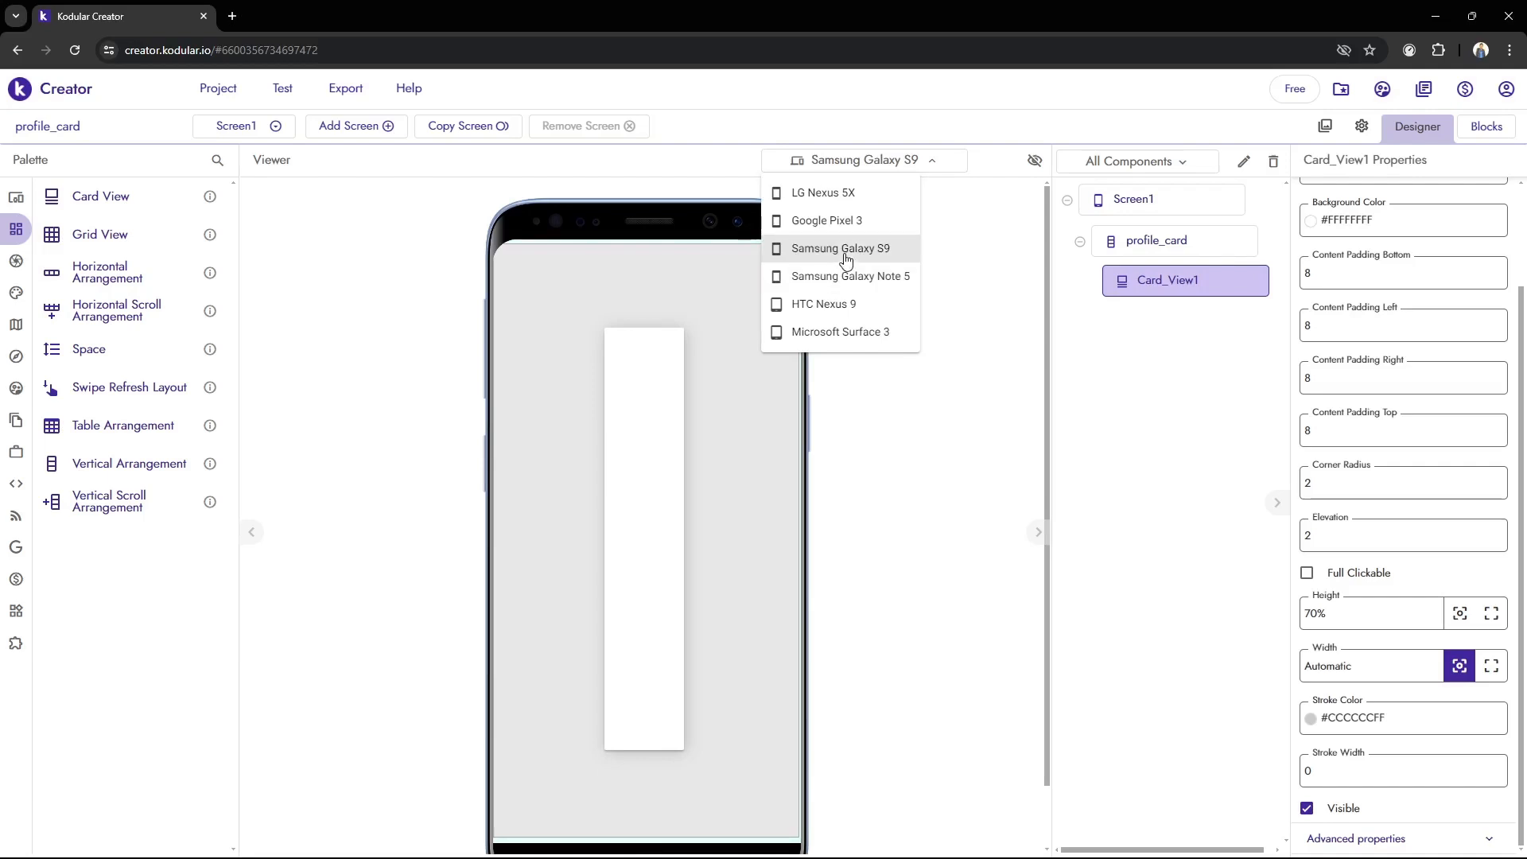
pyautogui.click(866, 489)
# Switch to BlueStacks to compare the card's live preview with the Viewer, then return to Kodular Creator
pyautogui.moveTo(946, 857)
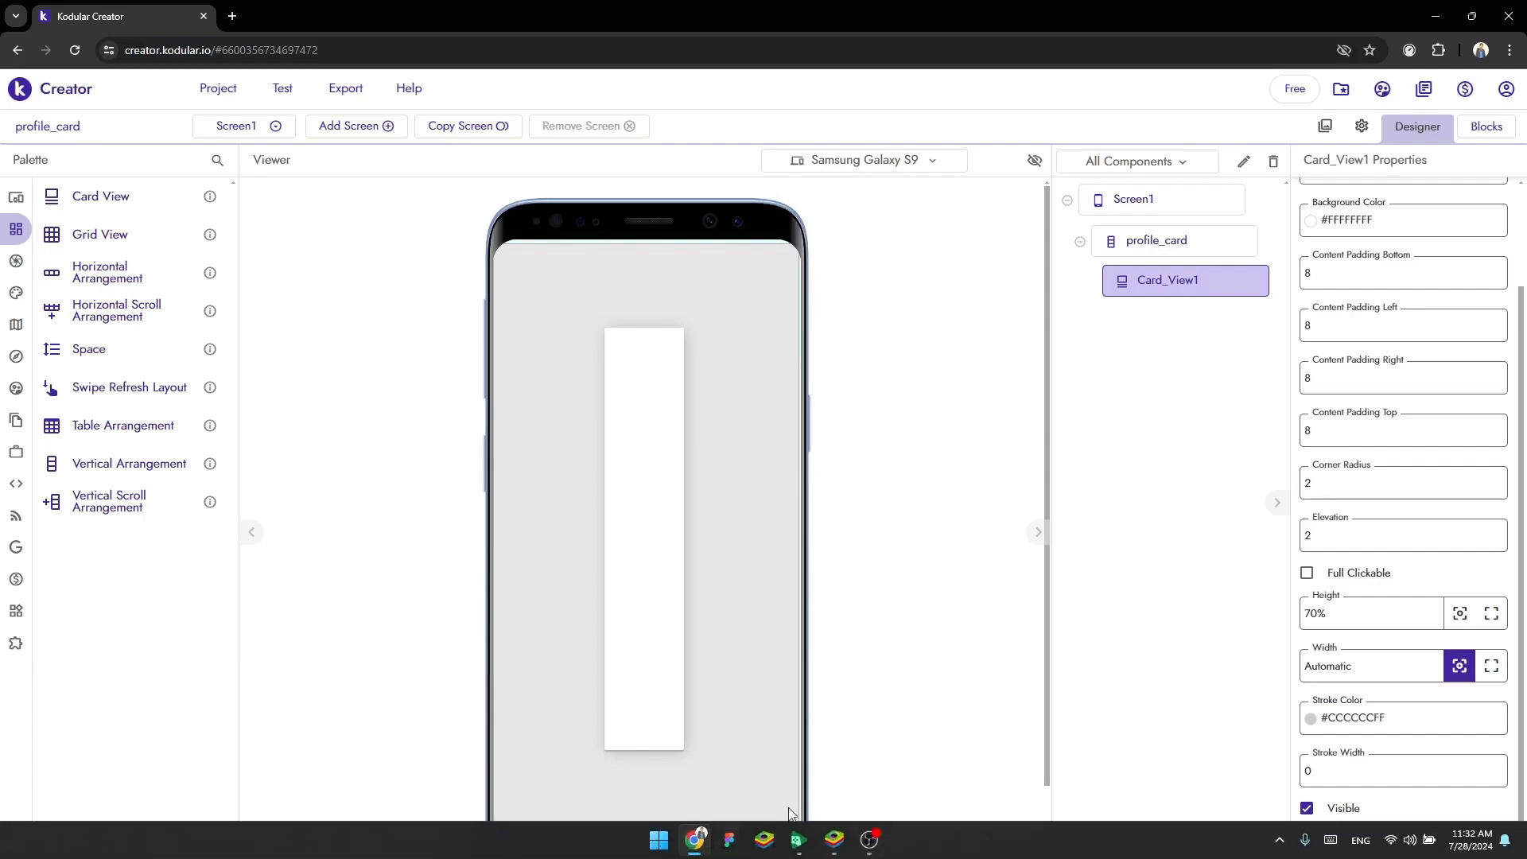
pyautogui.click(826, 846)
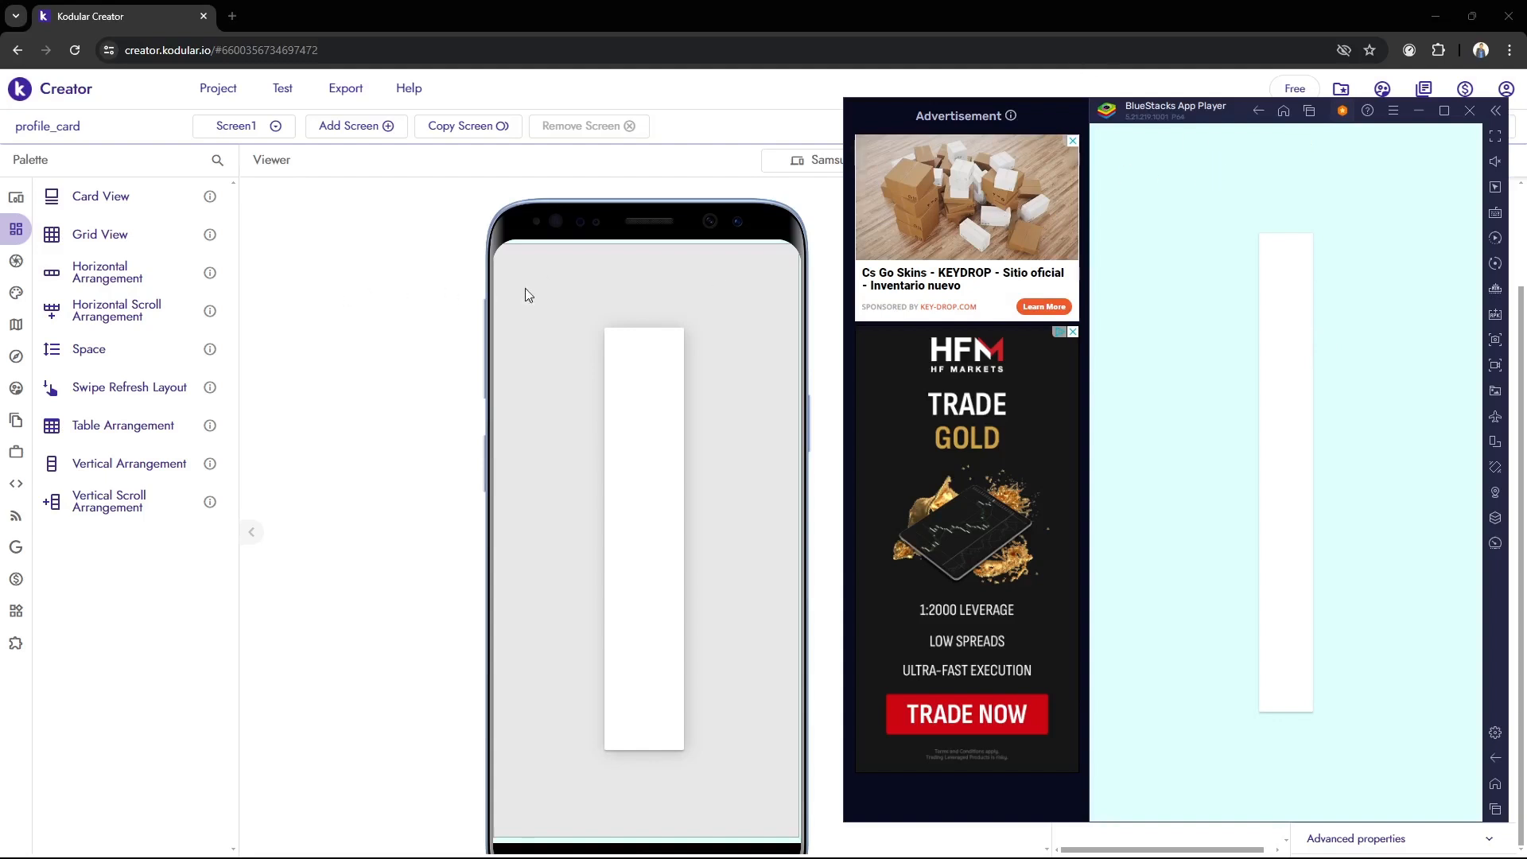
pyautogui.click(433, 379)
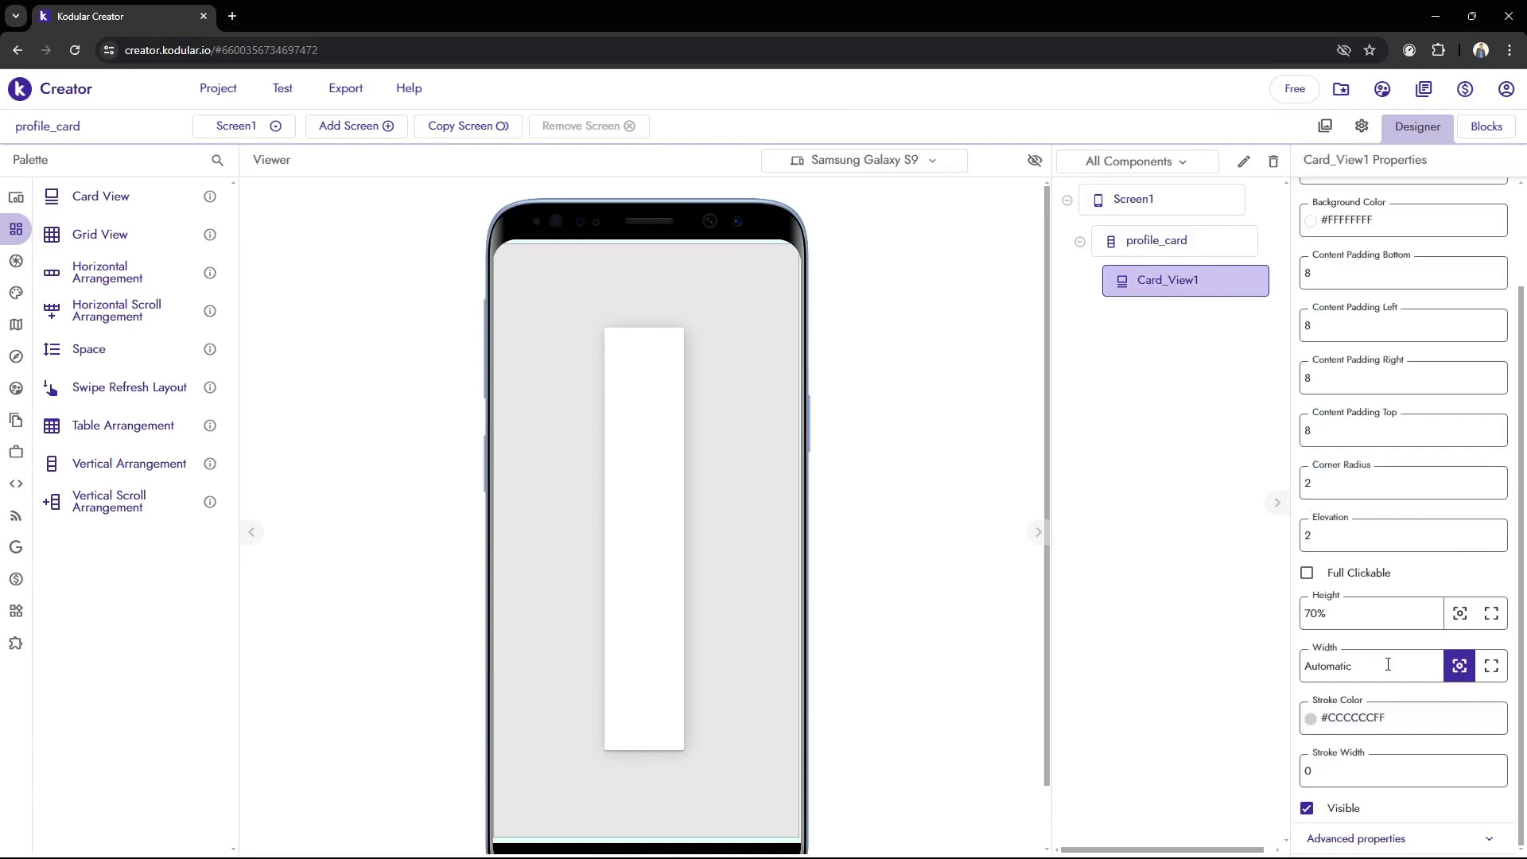
# Set the width of Card_View1 to 70% and check the card in the BlueStacks live preview
pyautogui.click(1387, 665)
pyautogui.write('5')
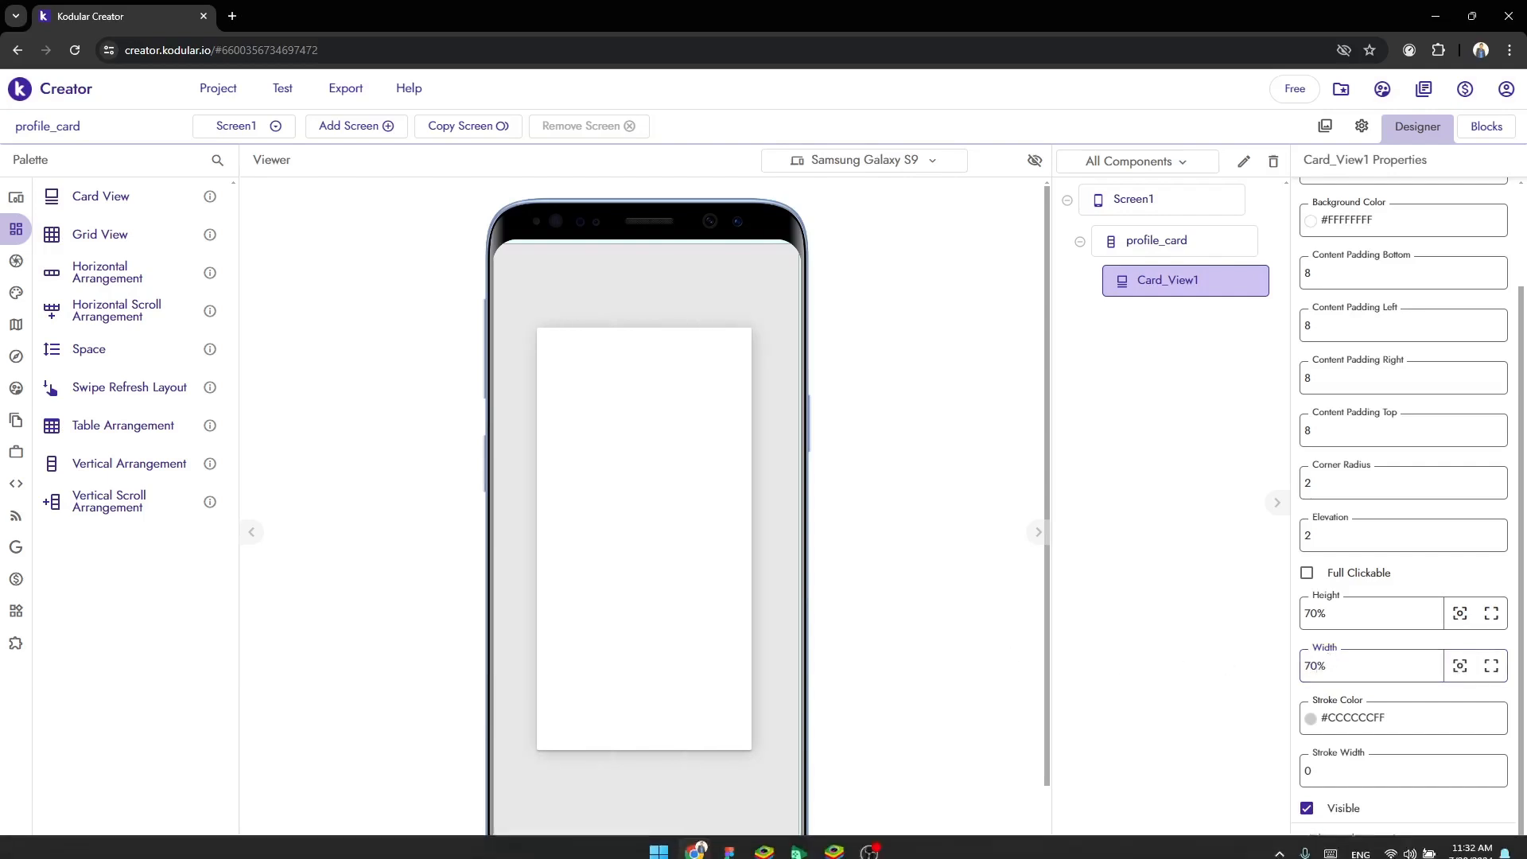
pyautogui.click(834, 853)
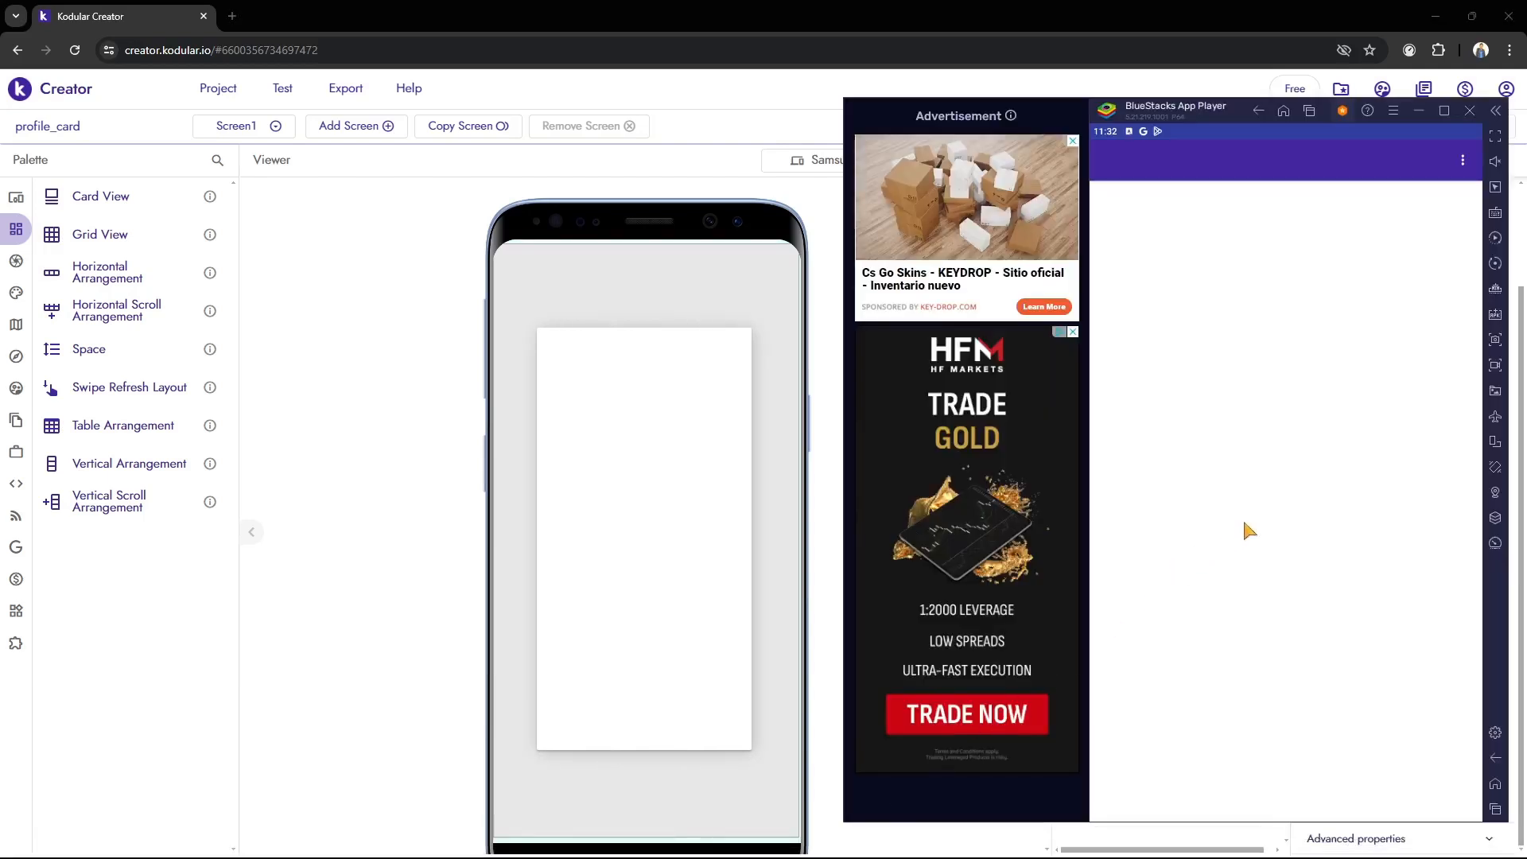
pyautogui.moveTo(1253, 97); pyautogui.dragTo(1227, 92)
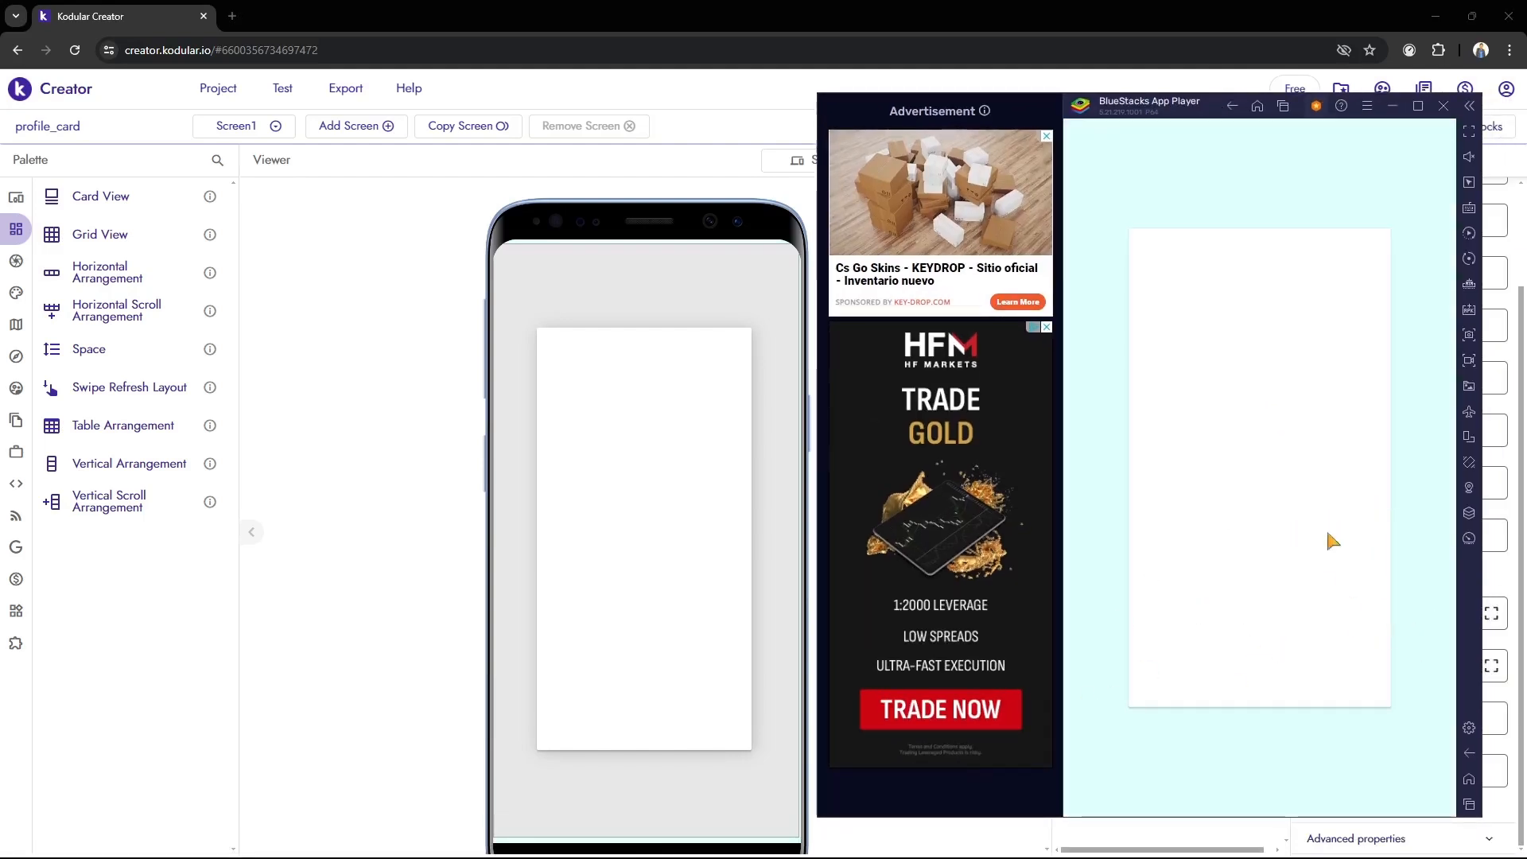
pyautogui.click(722, 573)
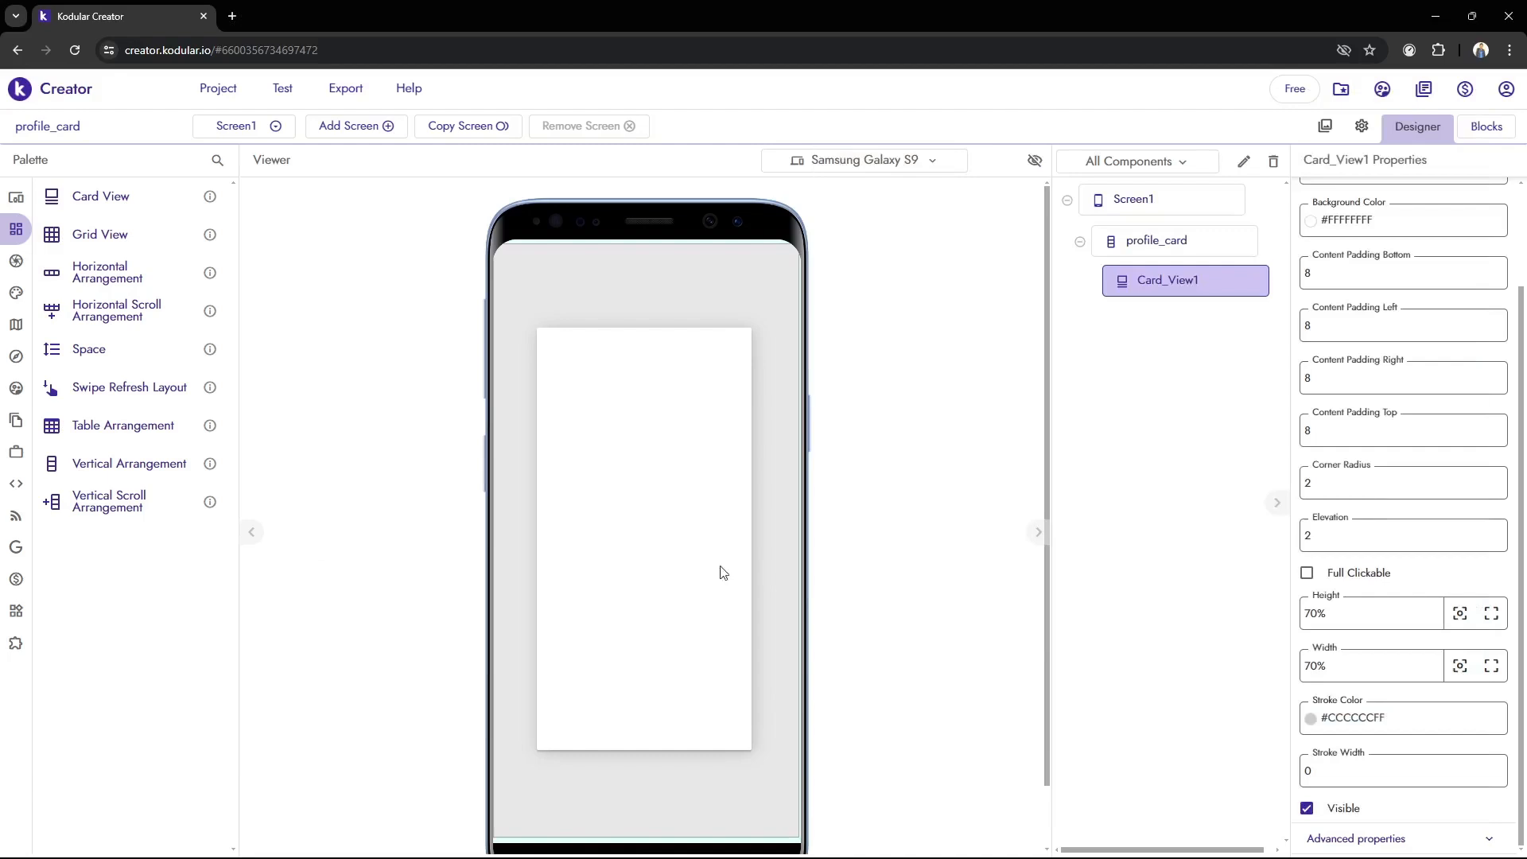
# Set the width of Card_View1 to 85% and check the card in the BlueStacks live preview
pyautogui.click(1304, 662)
pyautogui.write('85')
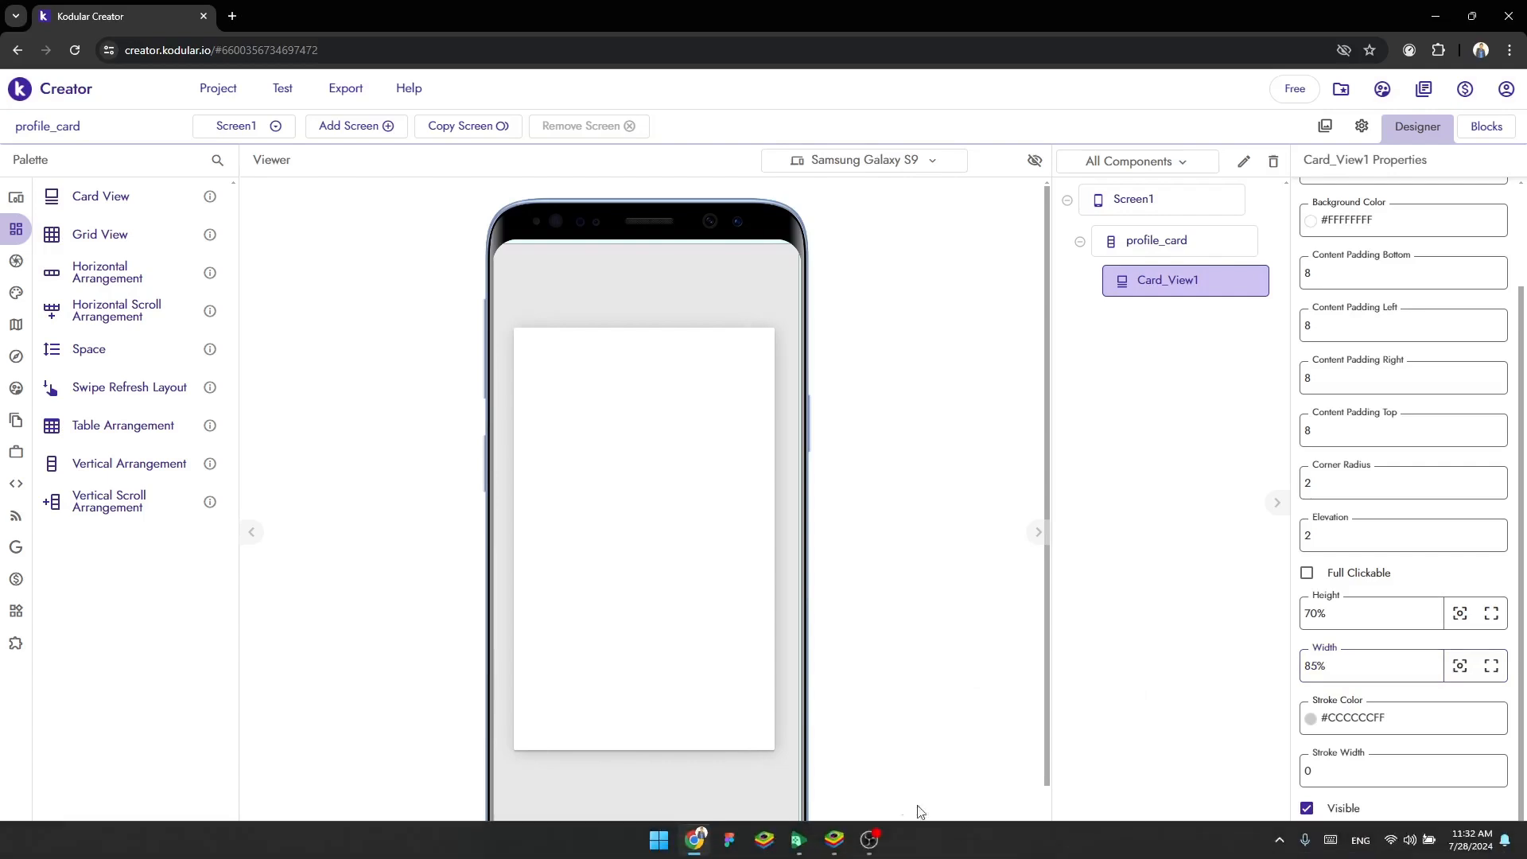
pyautogui.click(846, 839)
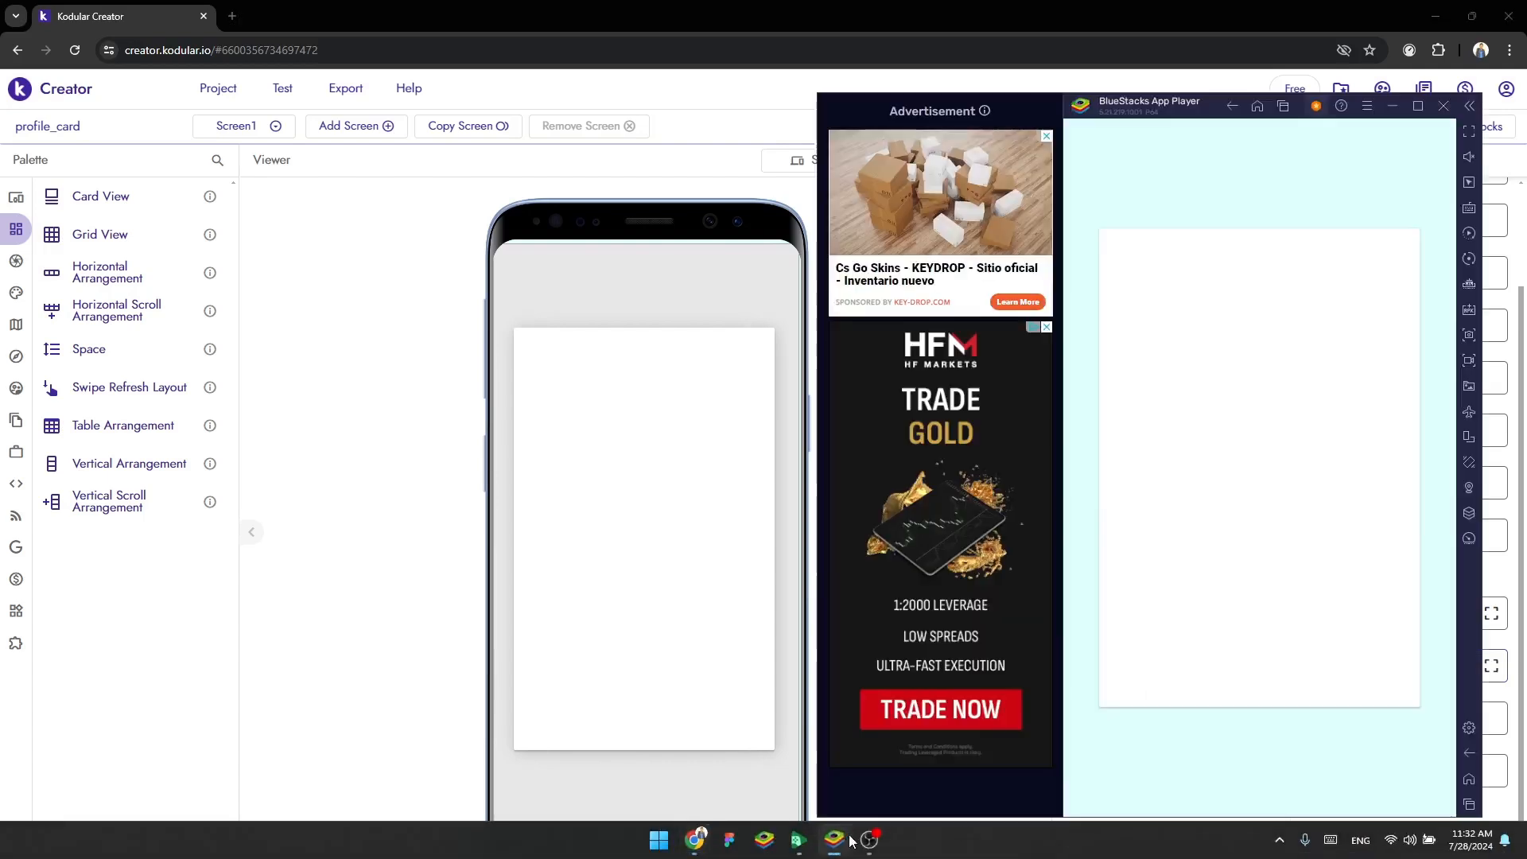
pyautogui.click(443, 487)
# Set the width of Card_View1 to 80% and inspect the card in the maximized BlueStacks preview
pyautogui.press('BackSpace')
pyautogui.press('BackSpace')
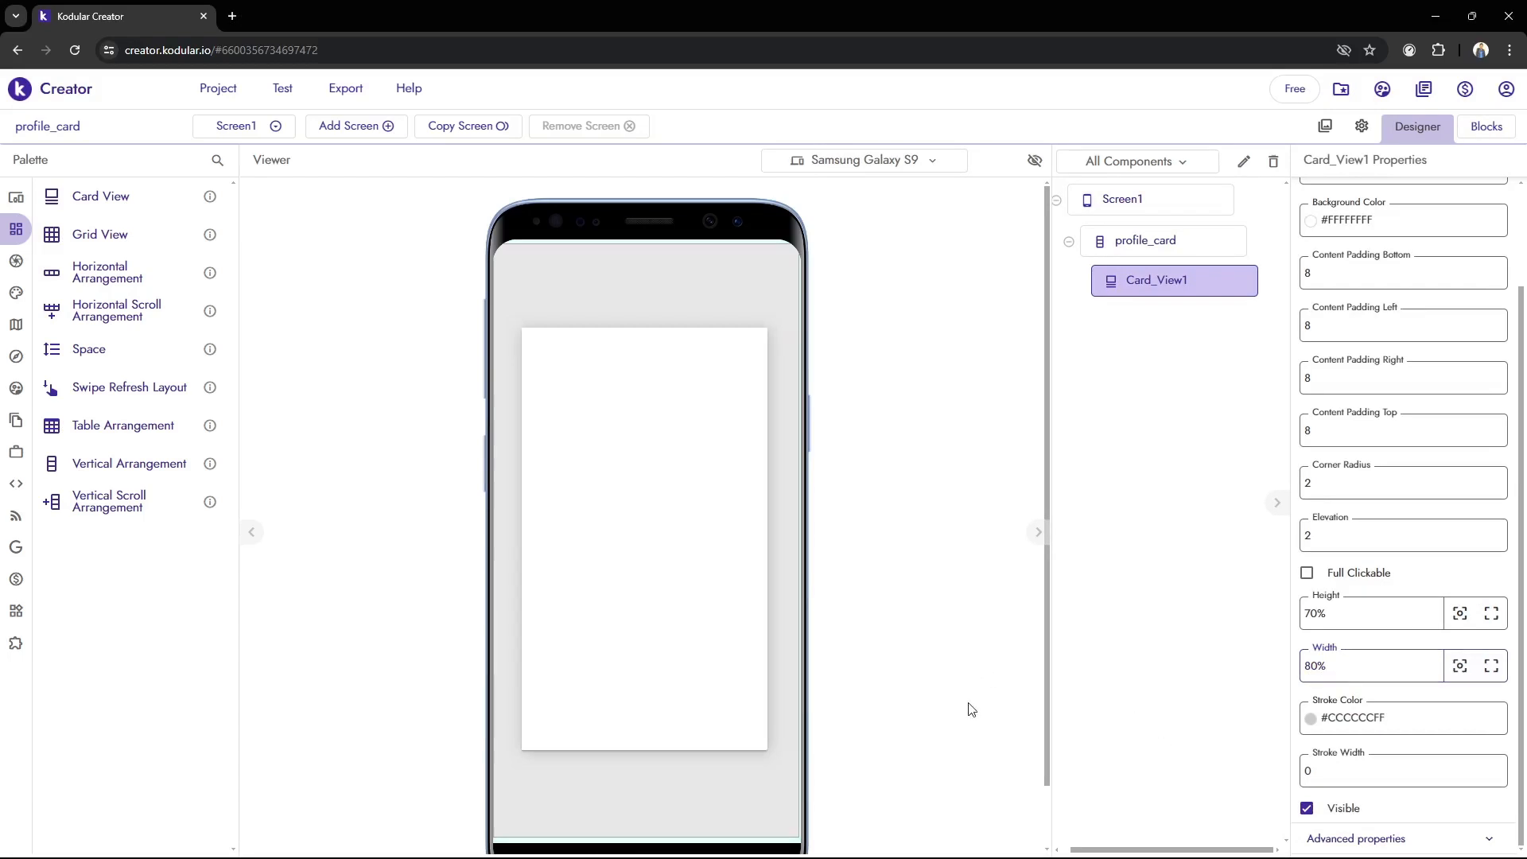
pyautogui.click(842, 831)
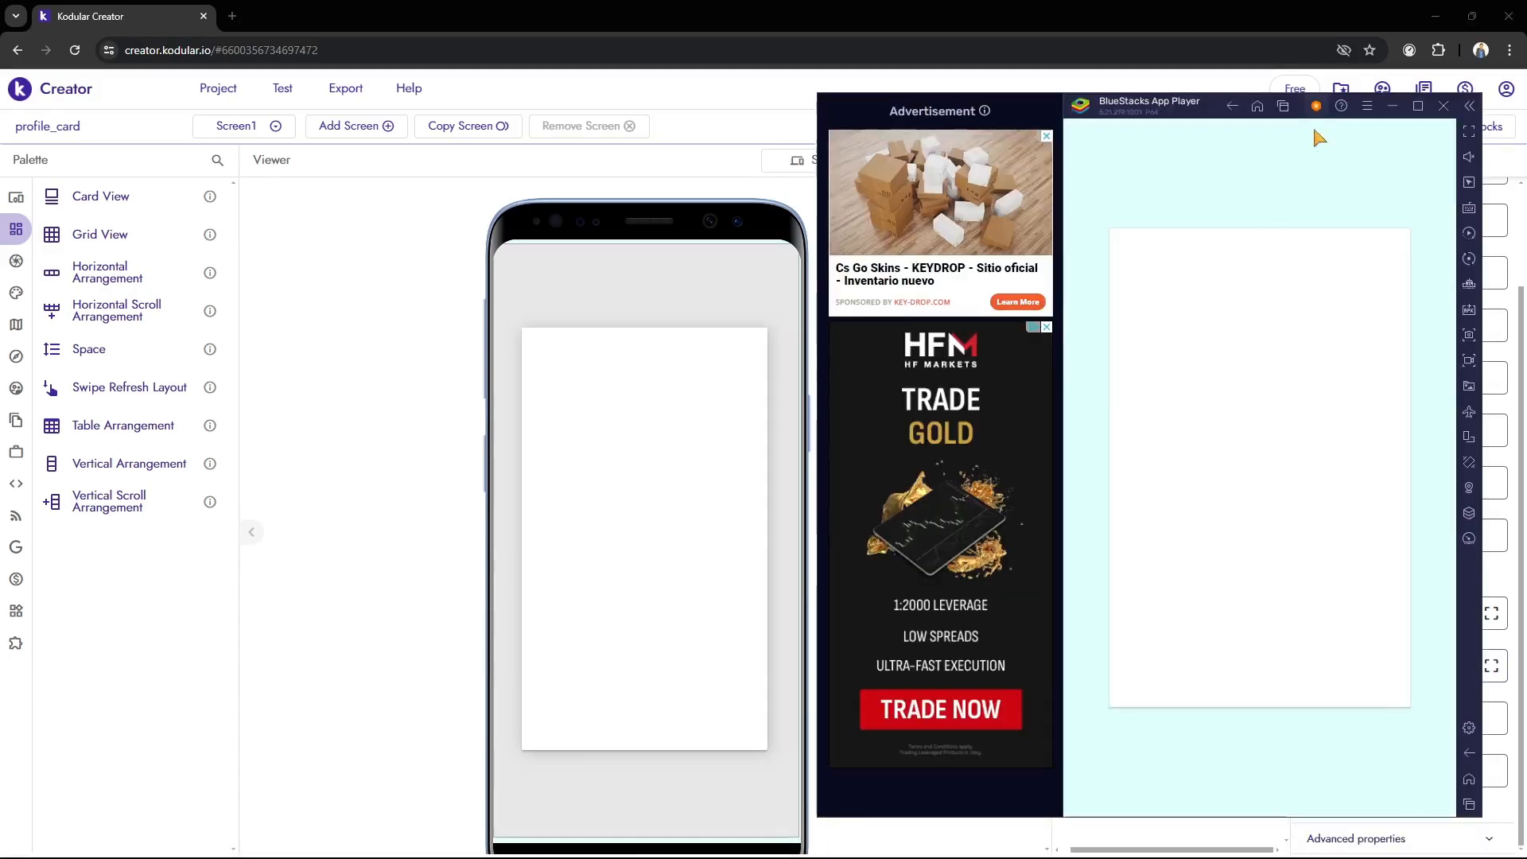
pyautogui.click(1417, 106)
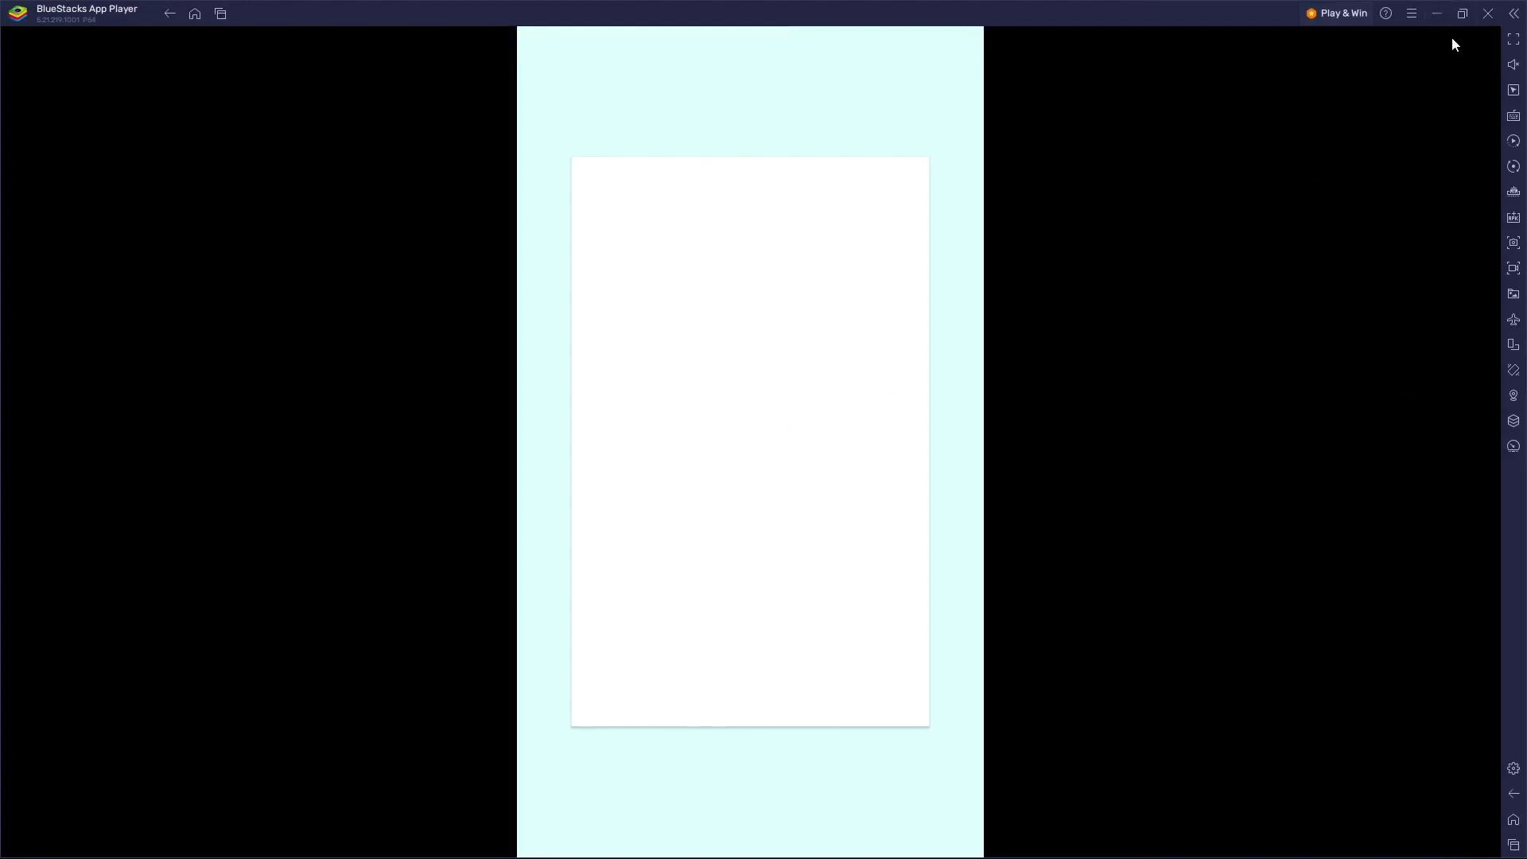
pyautogui.click(1461, 14)
pyautogui.click(442, 374)
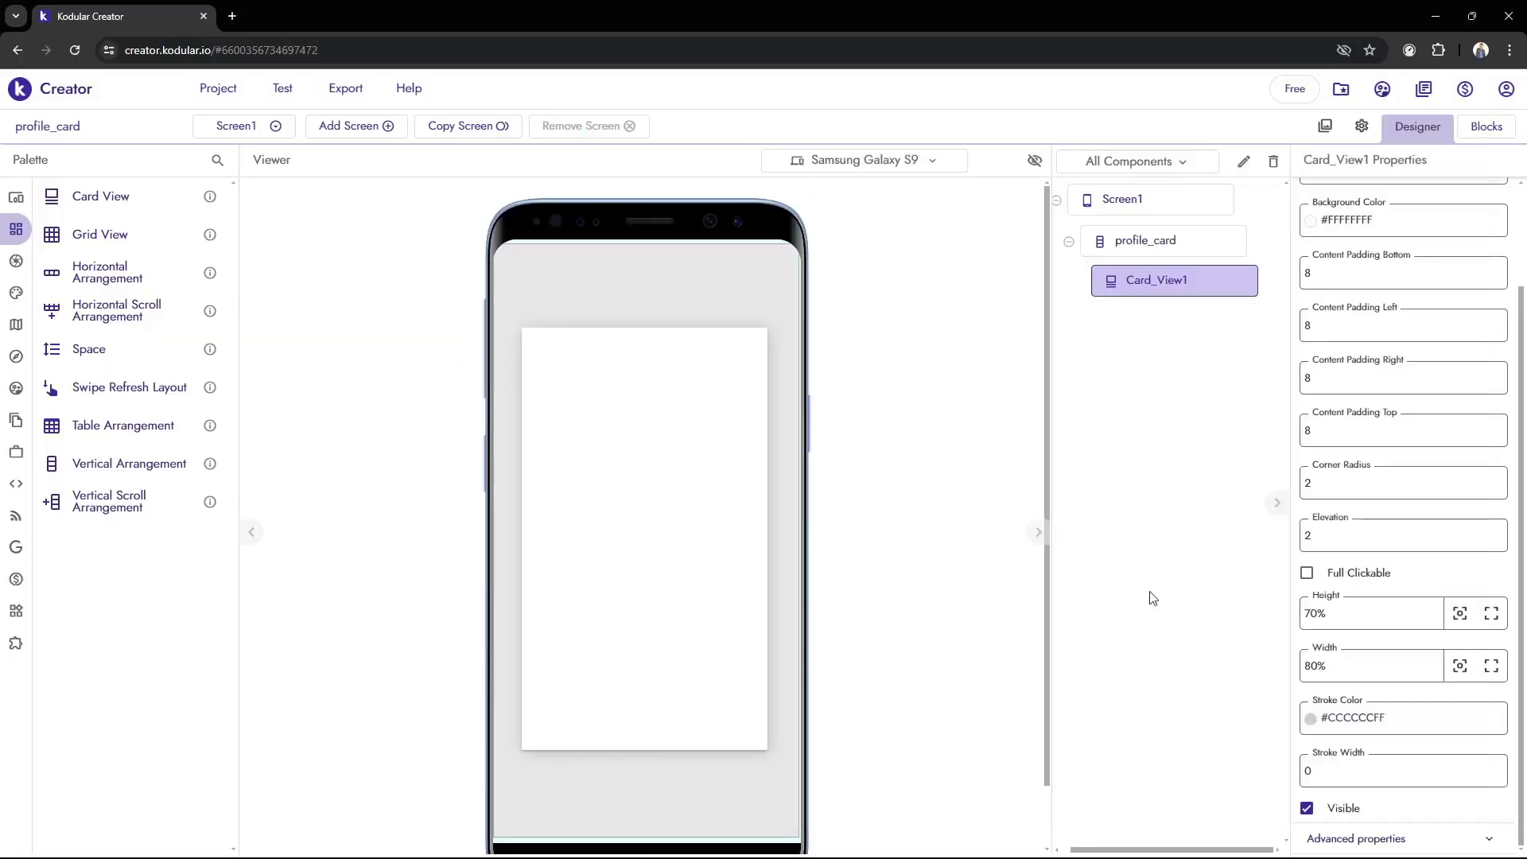
# Set the width of Card_View1 to 75% and check the card's margins in the BlueStacks live preview
pyautogui.moveTo(1344, 660); pyautogui.dragTo(1192, 665)
pyautogui.write('75')
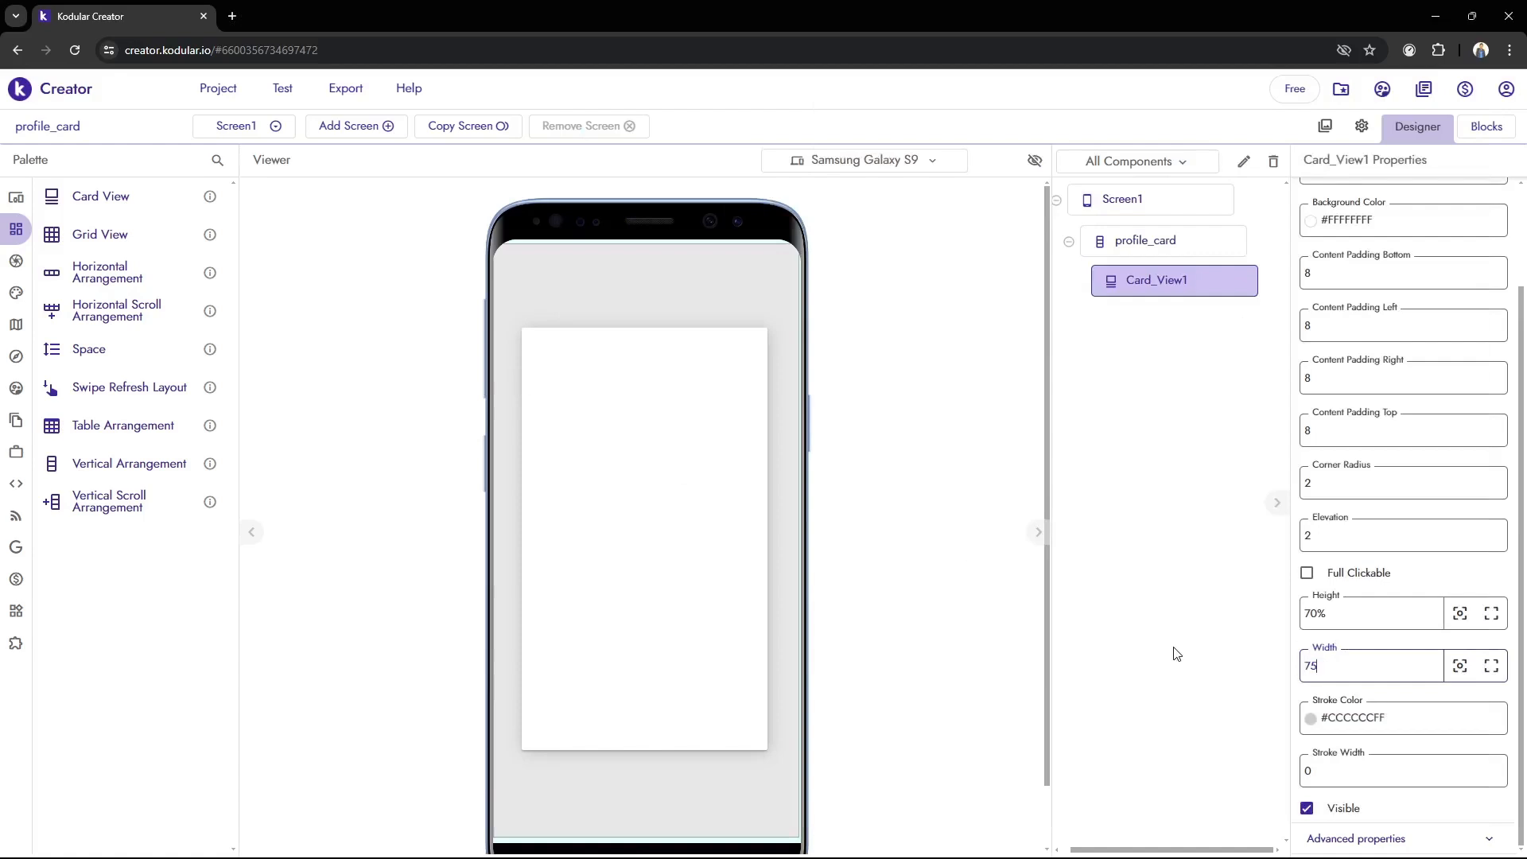
pyautogui.write('%')
pyautogui.moveTo(892, 839)
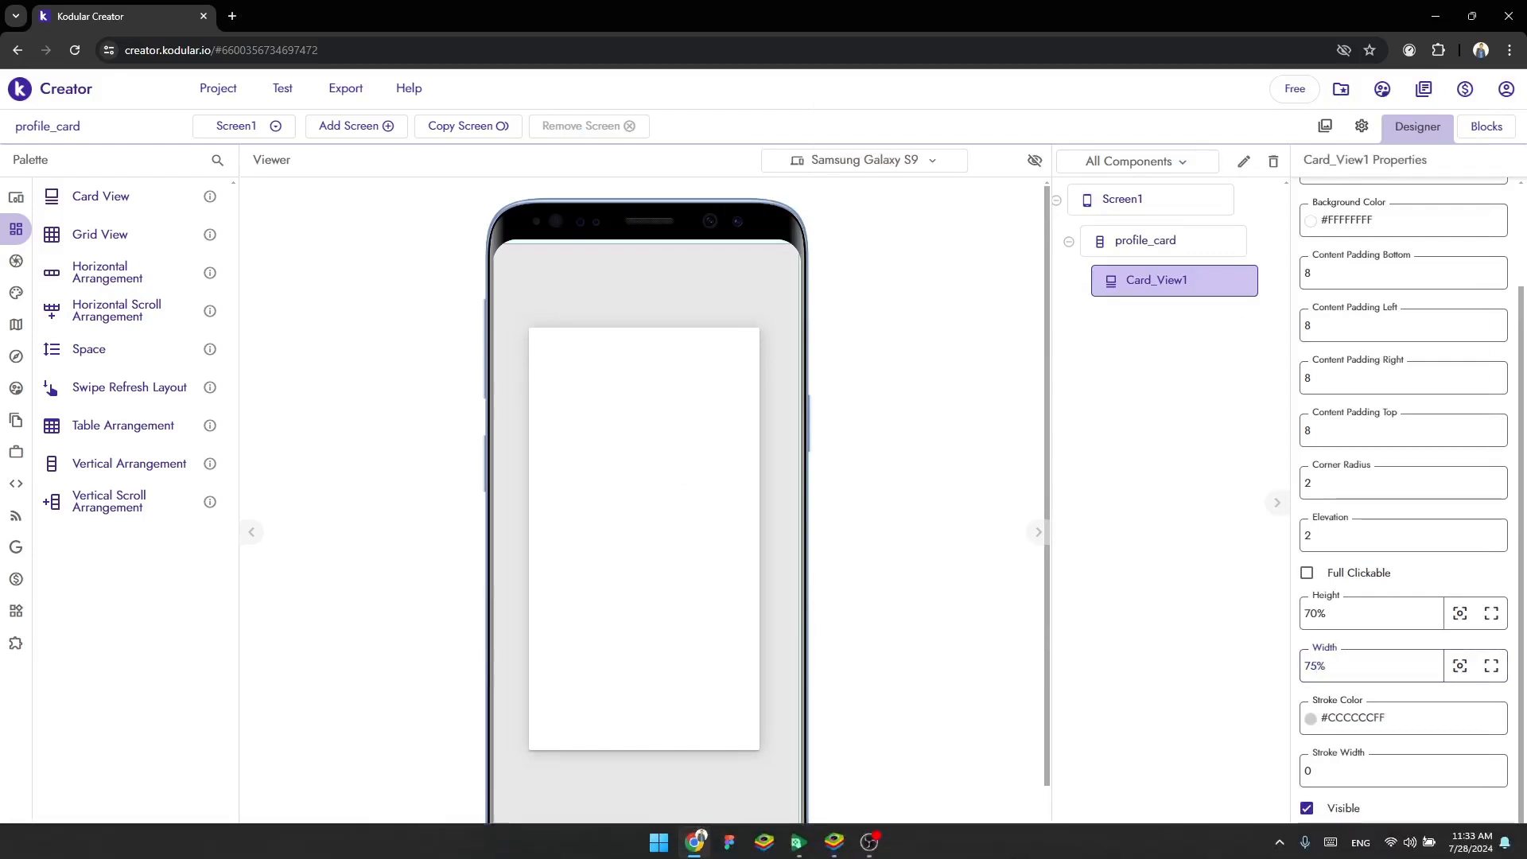
pyautogui.click(834, 839)
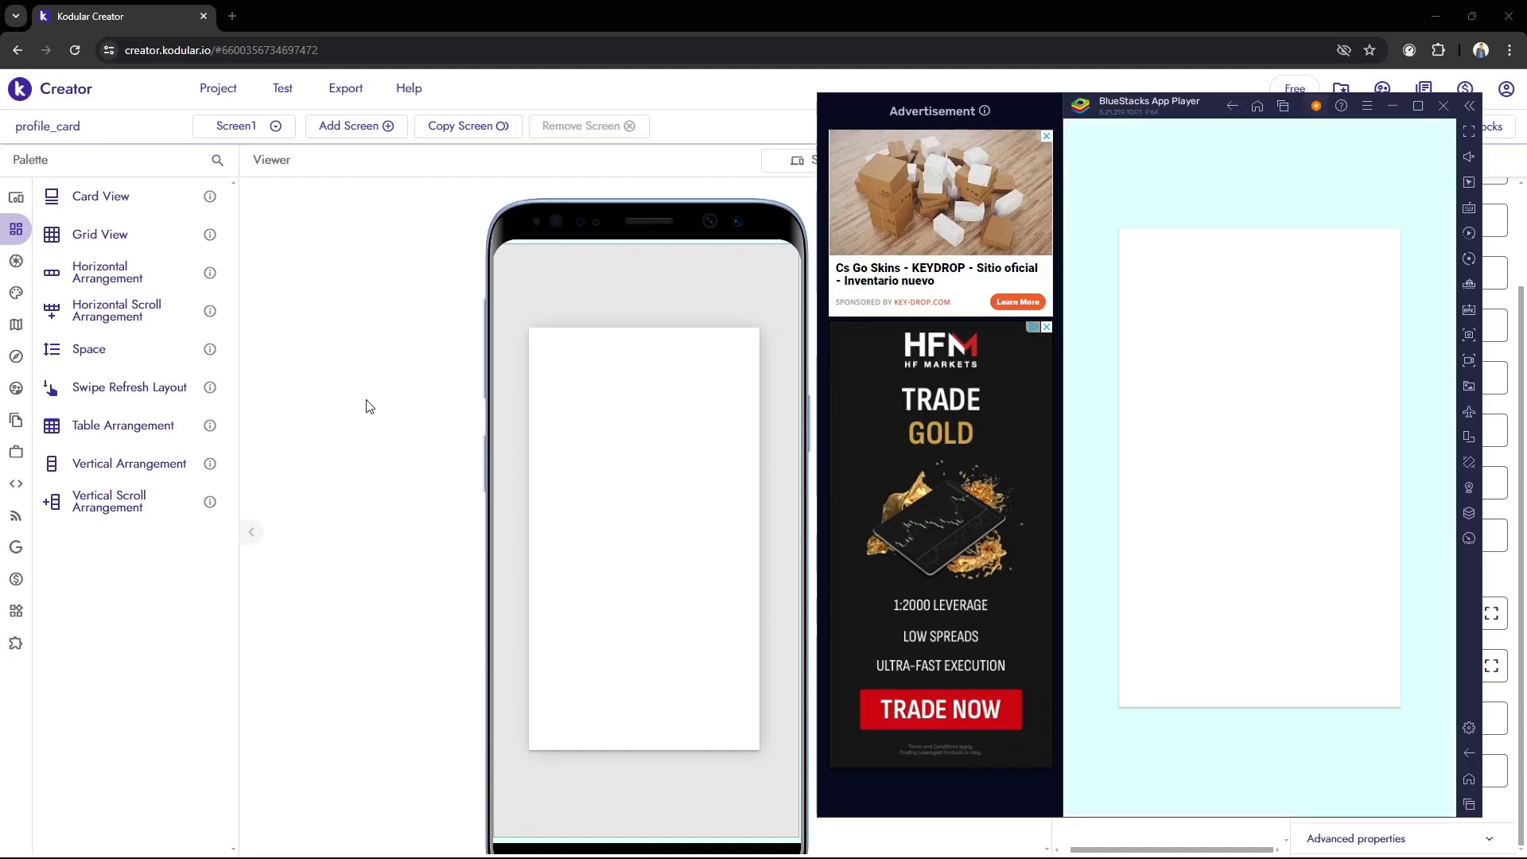
pyautogui.click(333, 423)
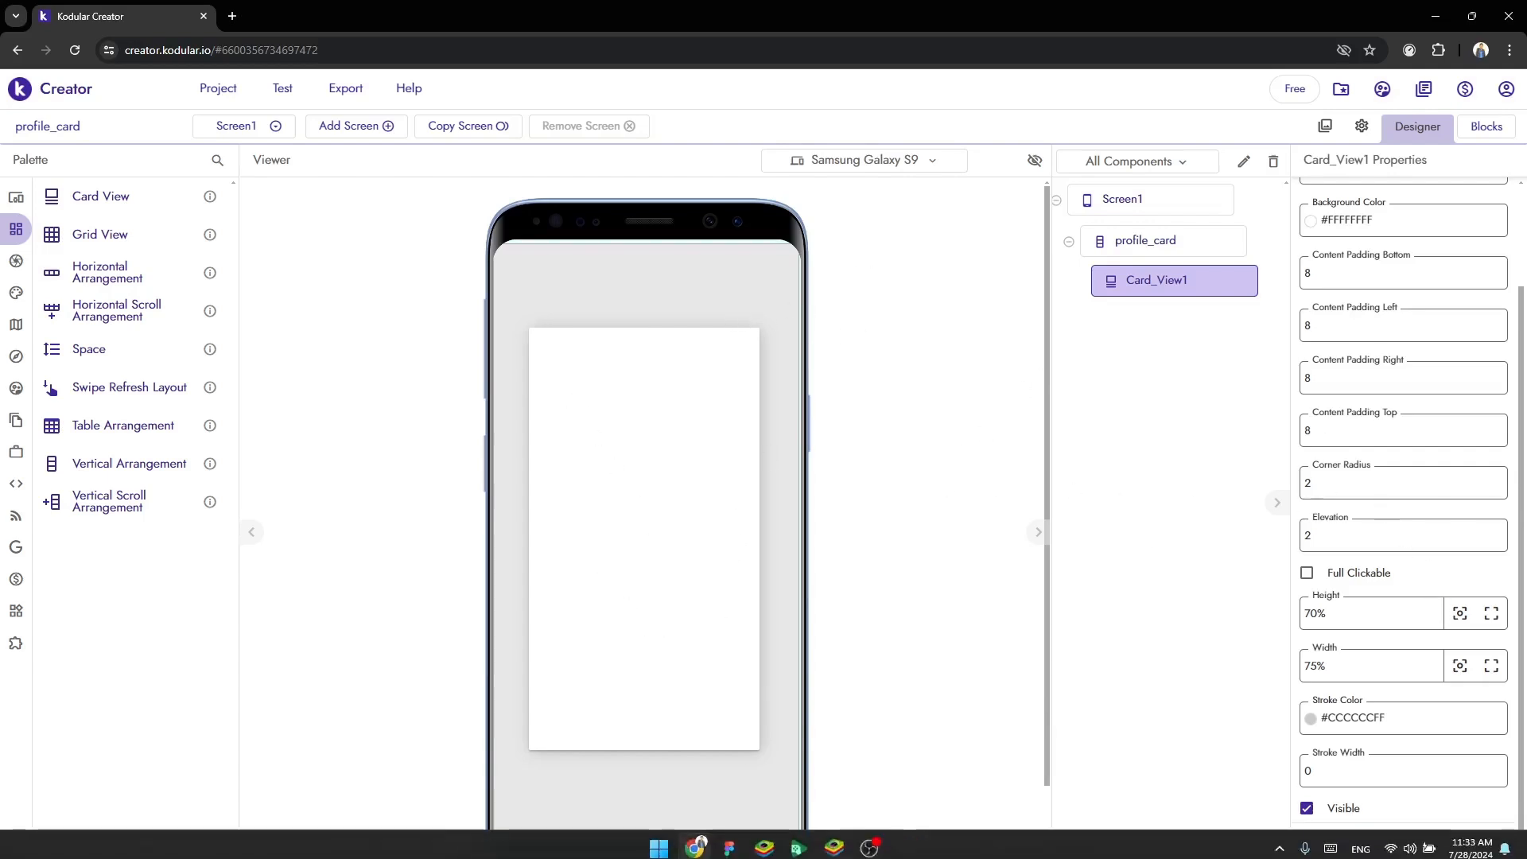
pyautogui.click(833, 839)
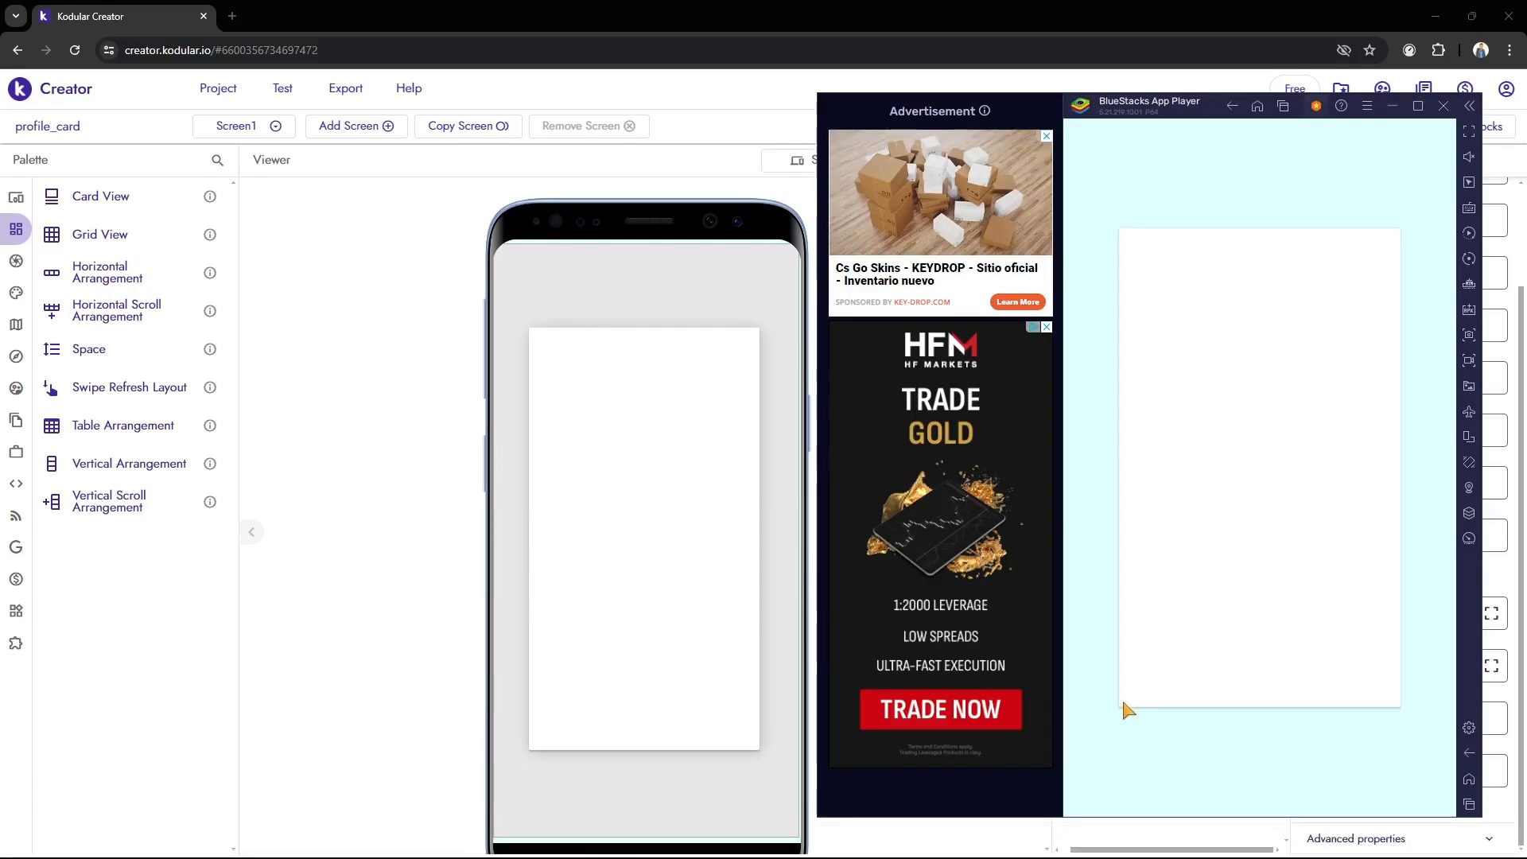
pyautogui.click(364, 481)
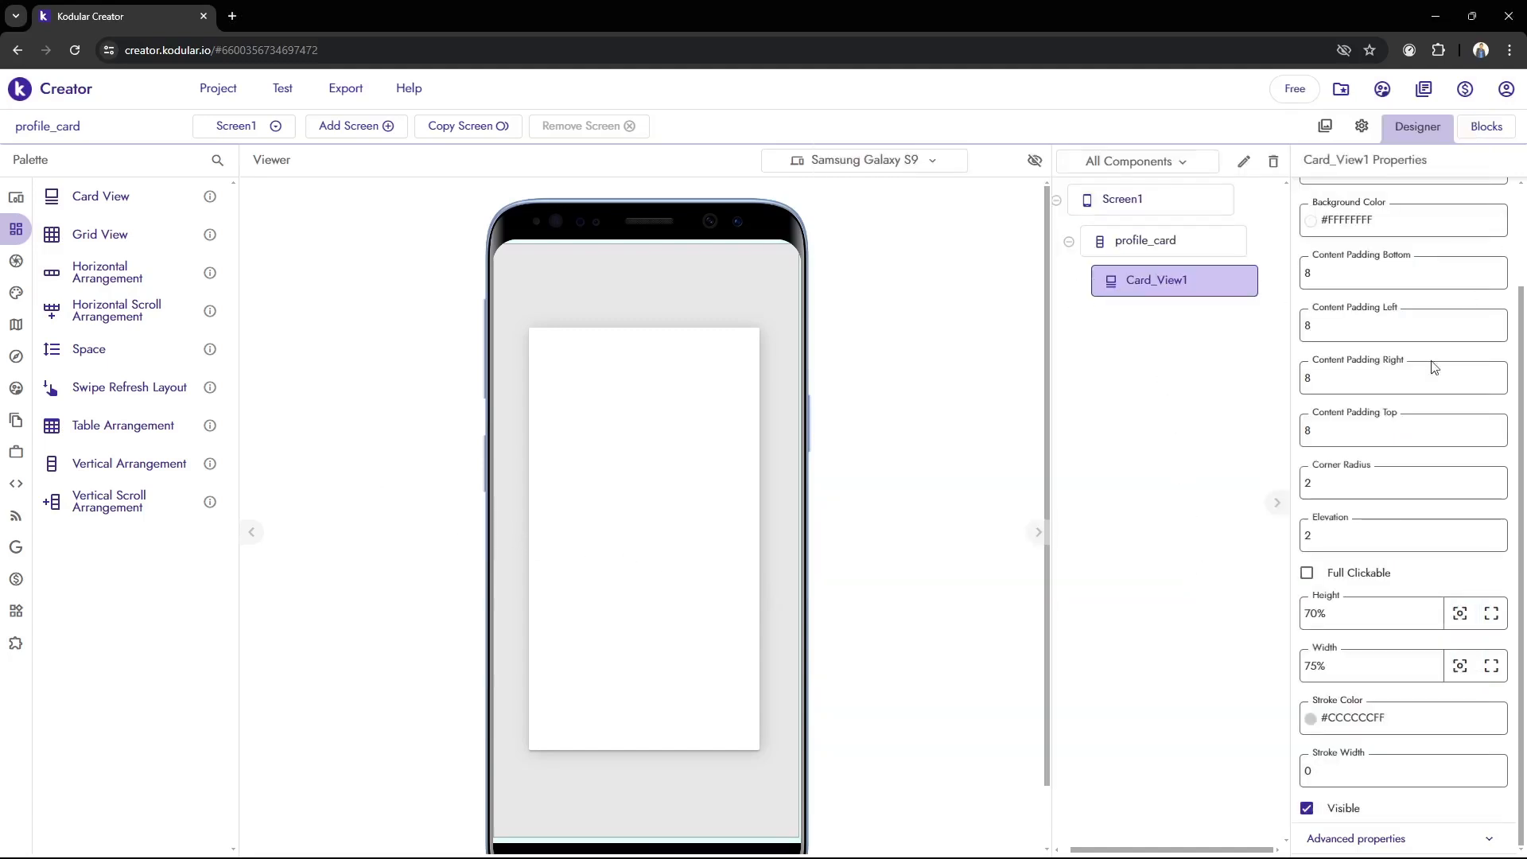
# Set the corner radius of Card_View1 to 10 and check the live preview in BlueStacks
pyautogui.scroll(2, 1423, 382)
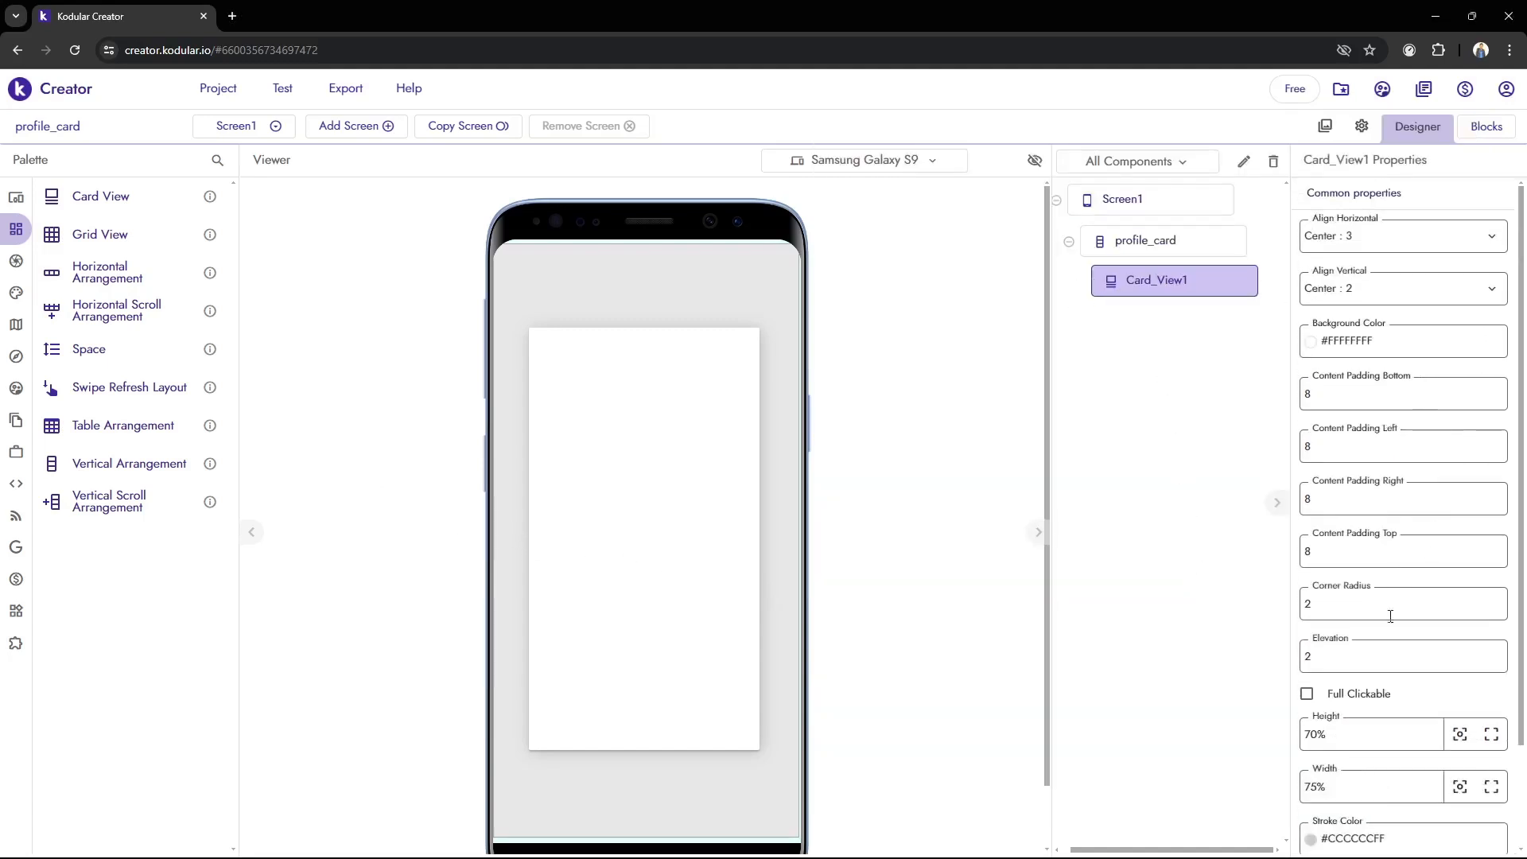
pyautogui.scroll(-1, 1390, 604)
pyautogui.doubleClick(1342, 547)
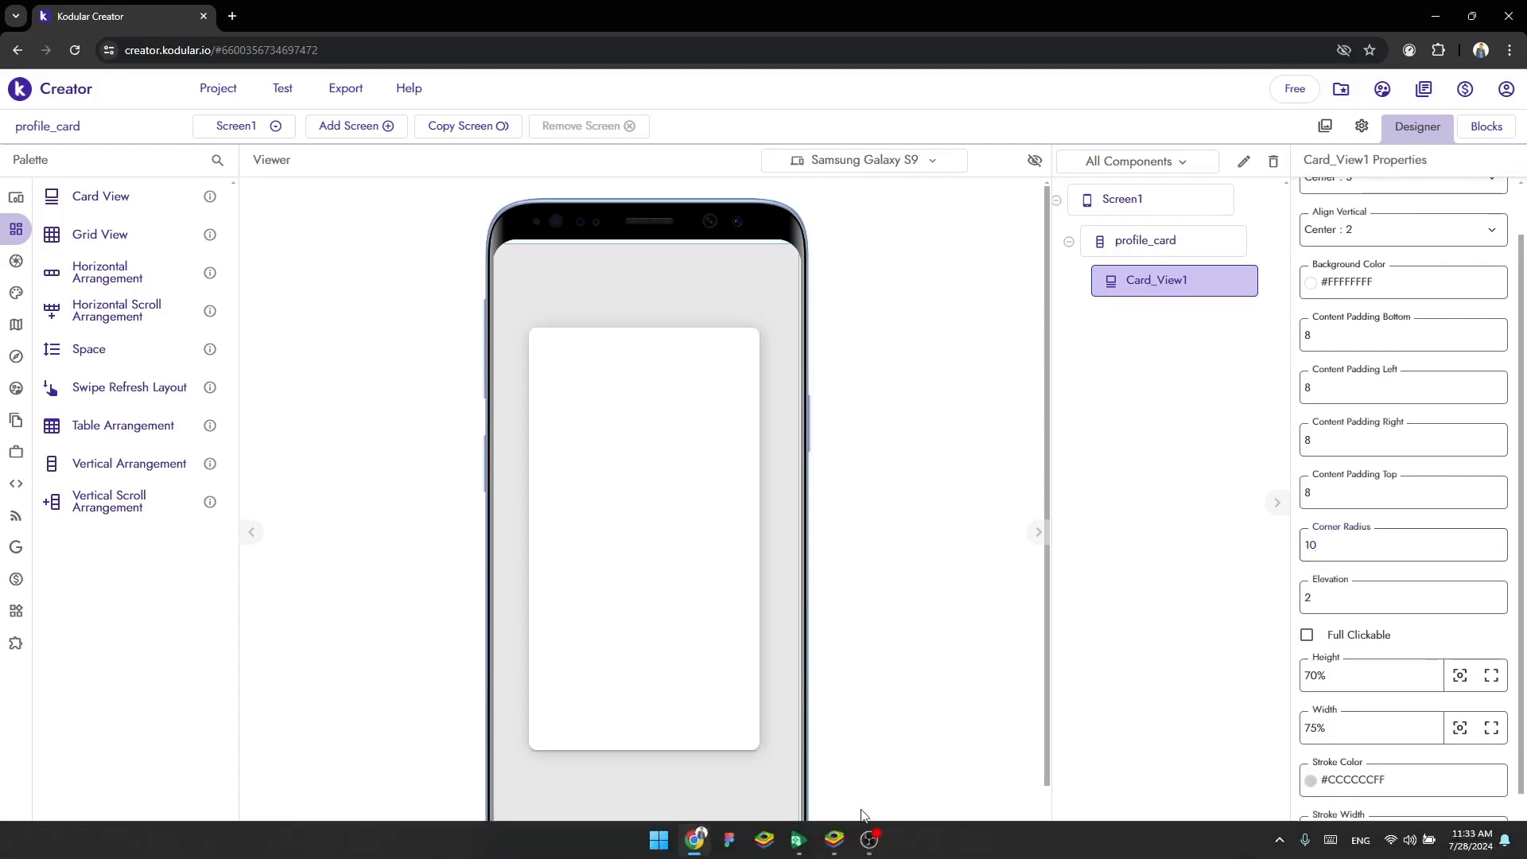
pyautogui.click(836, 843)
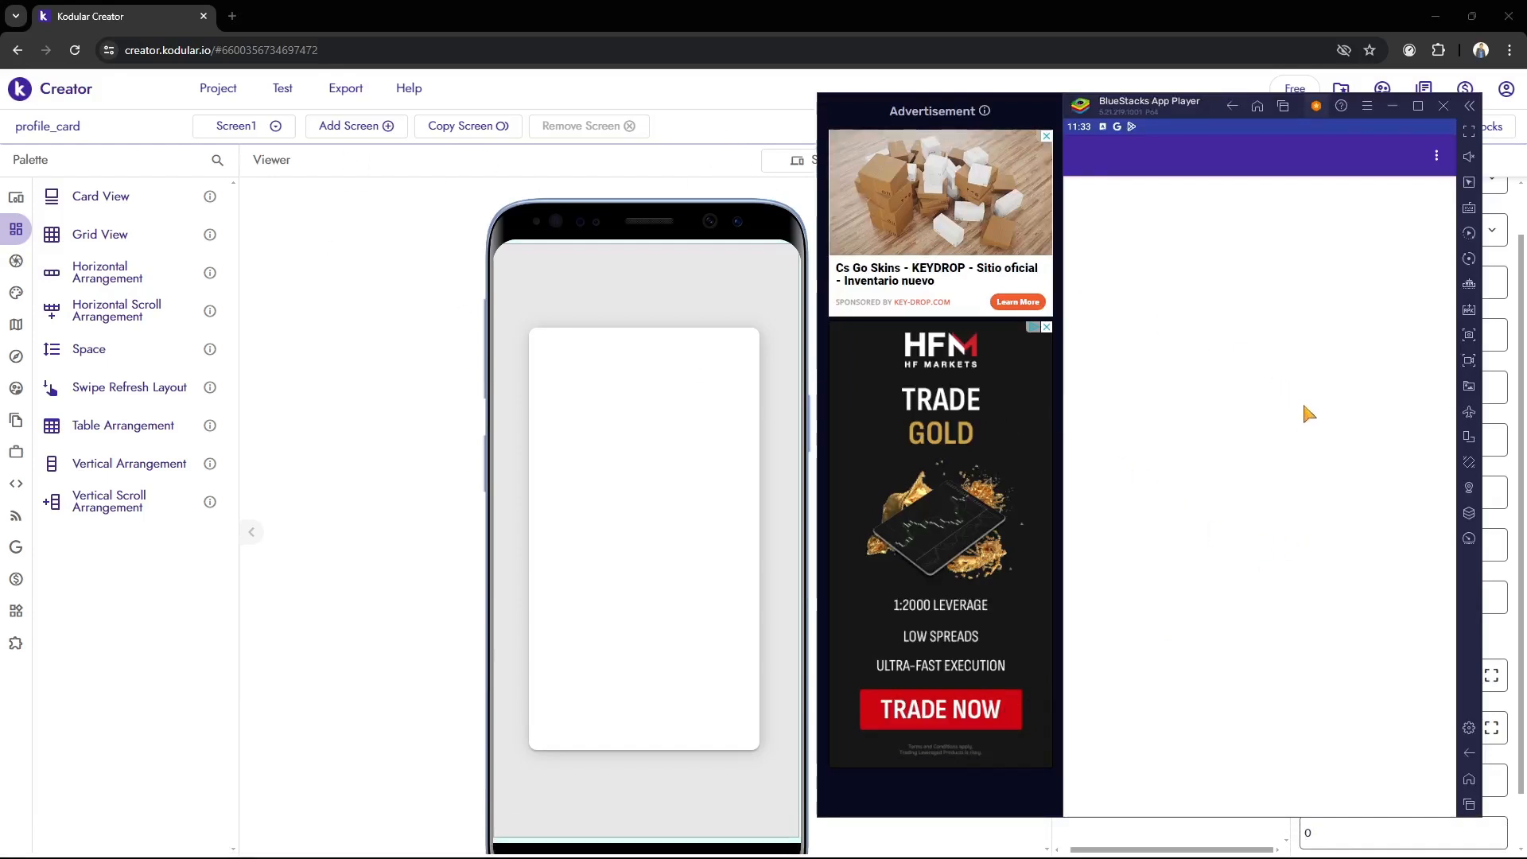
pyautogui.click(327, 411)
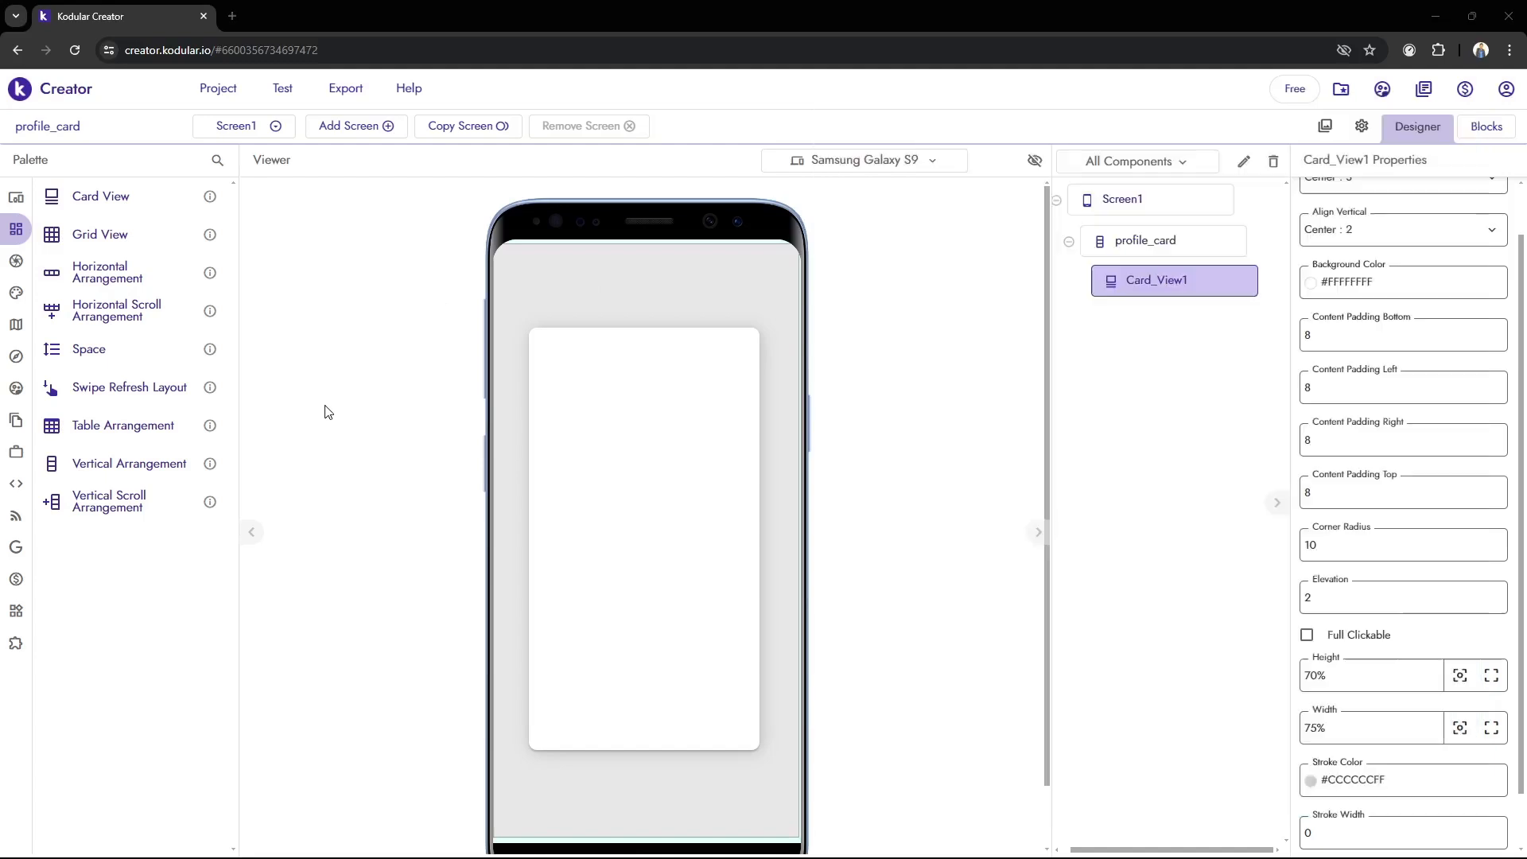
# Set the corner radius of Card_View1 to 15 and check the rounded corners in the BlueStacks live preview
pyautogui.moveTo(1350, 547); pyautogui.dragTo(1077, 539)
pyautogui.write('15')
pyautogui.moveTo(868, 598); pyautogui.dragTo(843, 839)
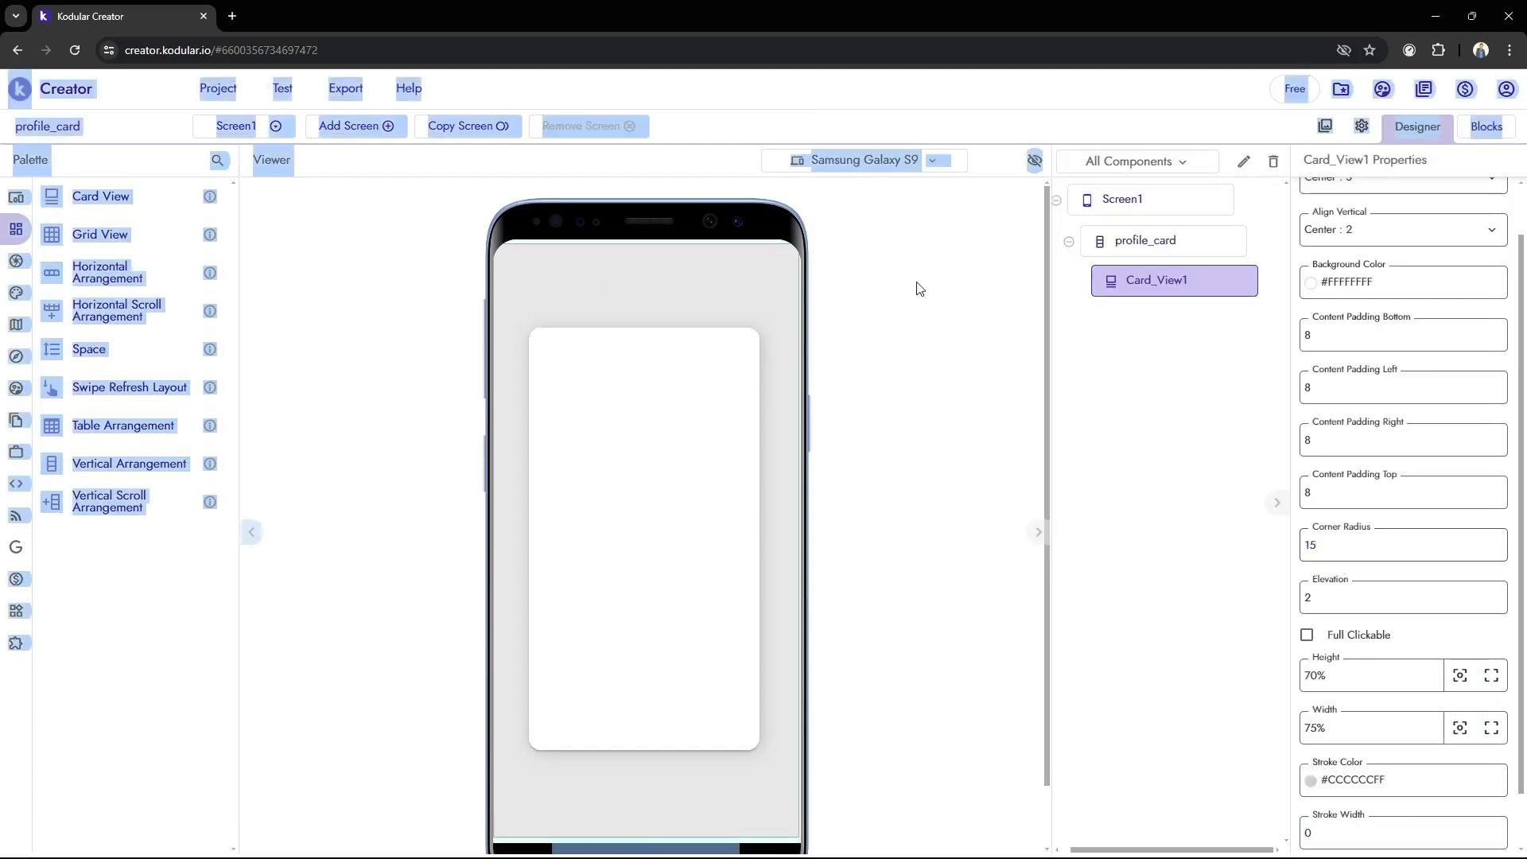
pyautogui.click(142, 215)
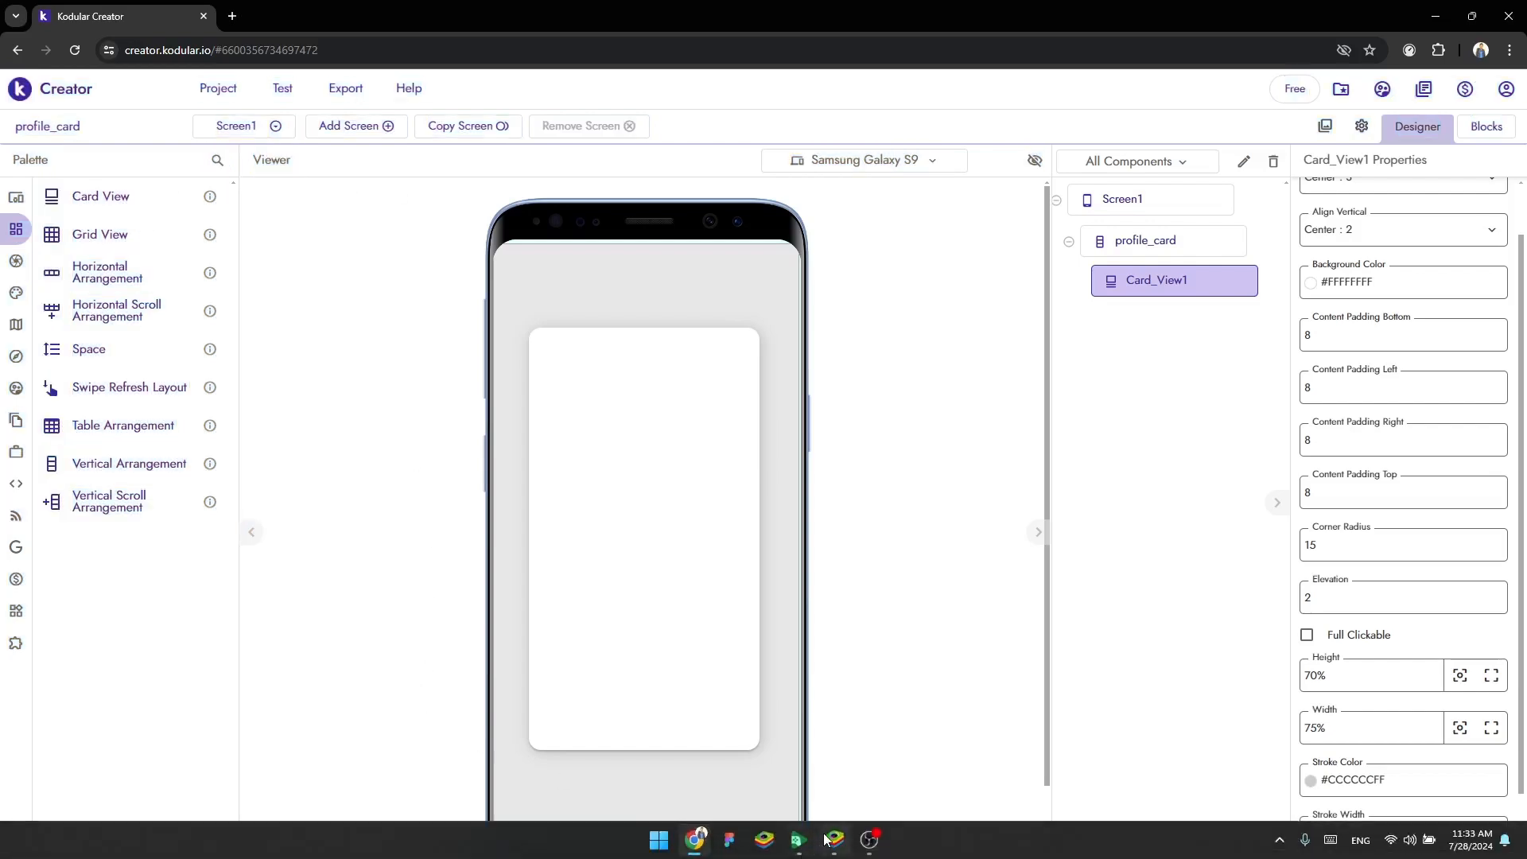
pyautogui.click(834, 840)
pyautogui.click(725, 486)
pyautogui.click(835, 840)
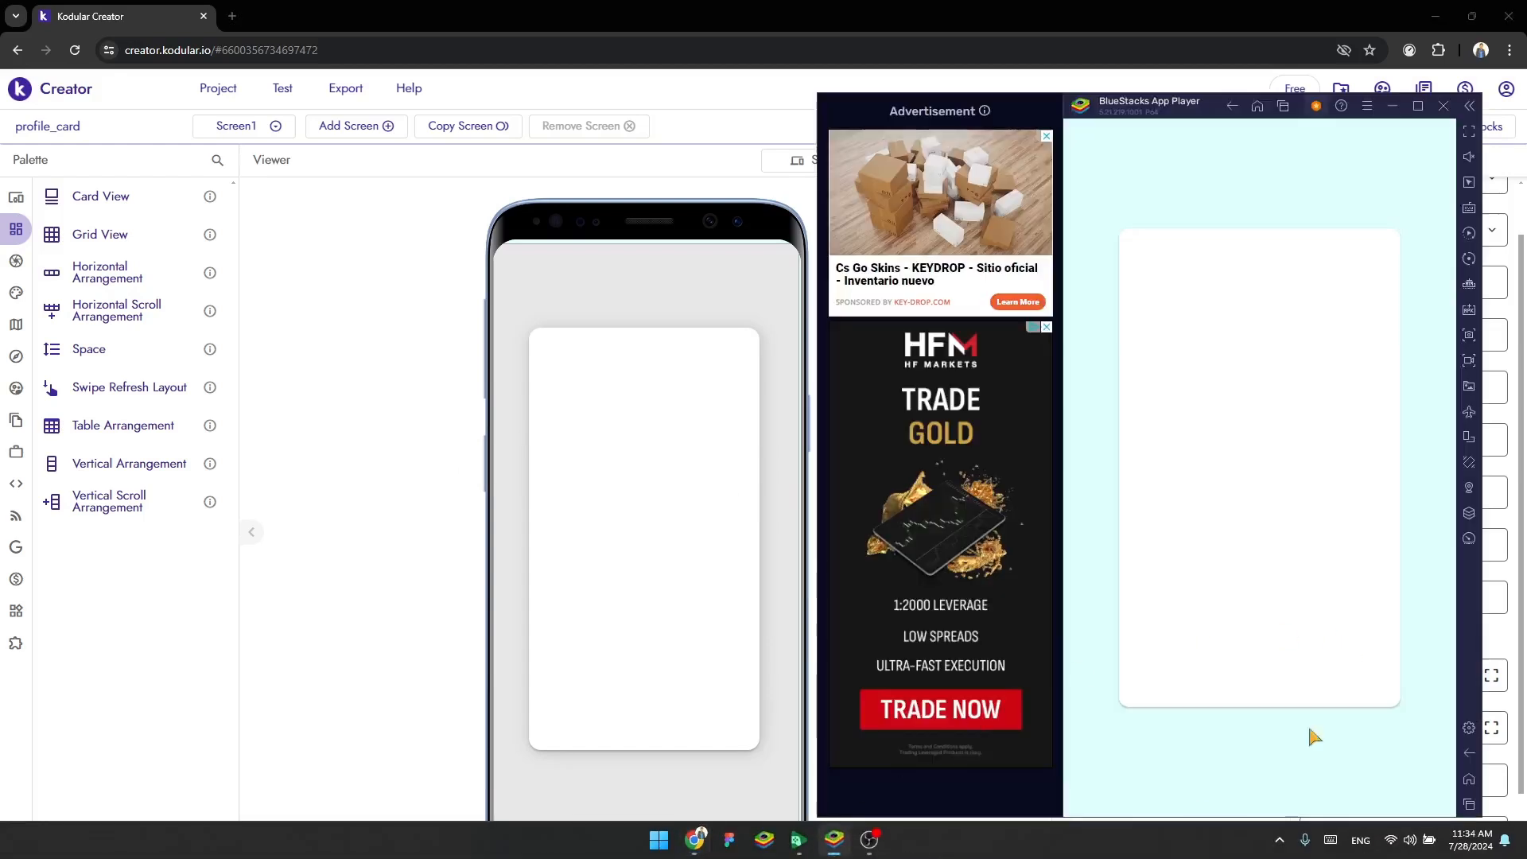
pyautogui.click(376, 469)
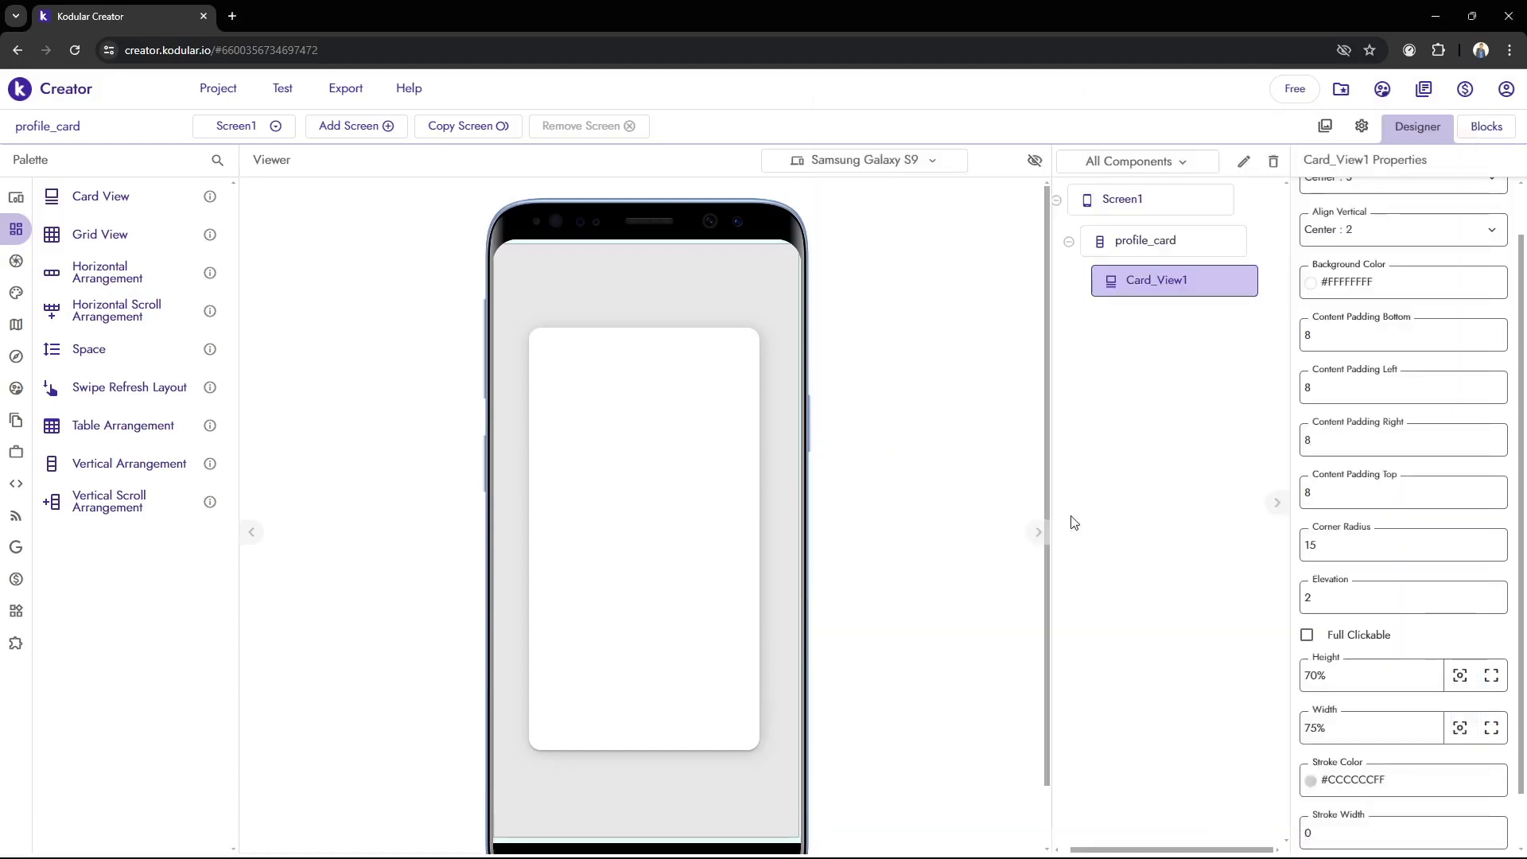
# Set the elevation of Card_View1 to 10 and check the card's shadow in the BlueStacks live preview
pyautogui.click(1354, 595)
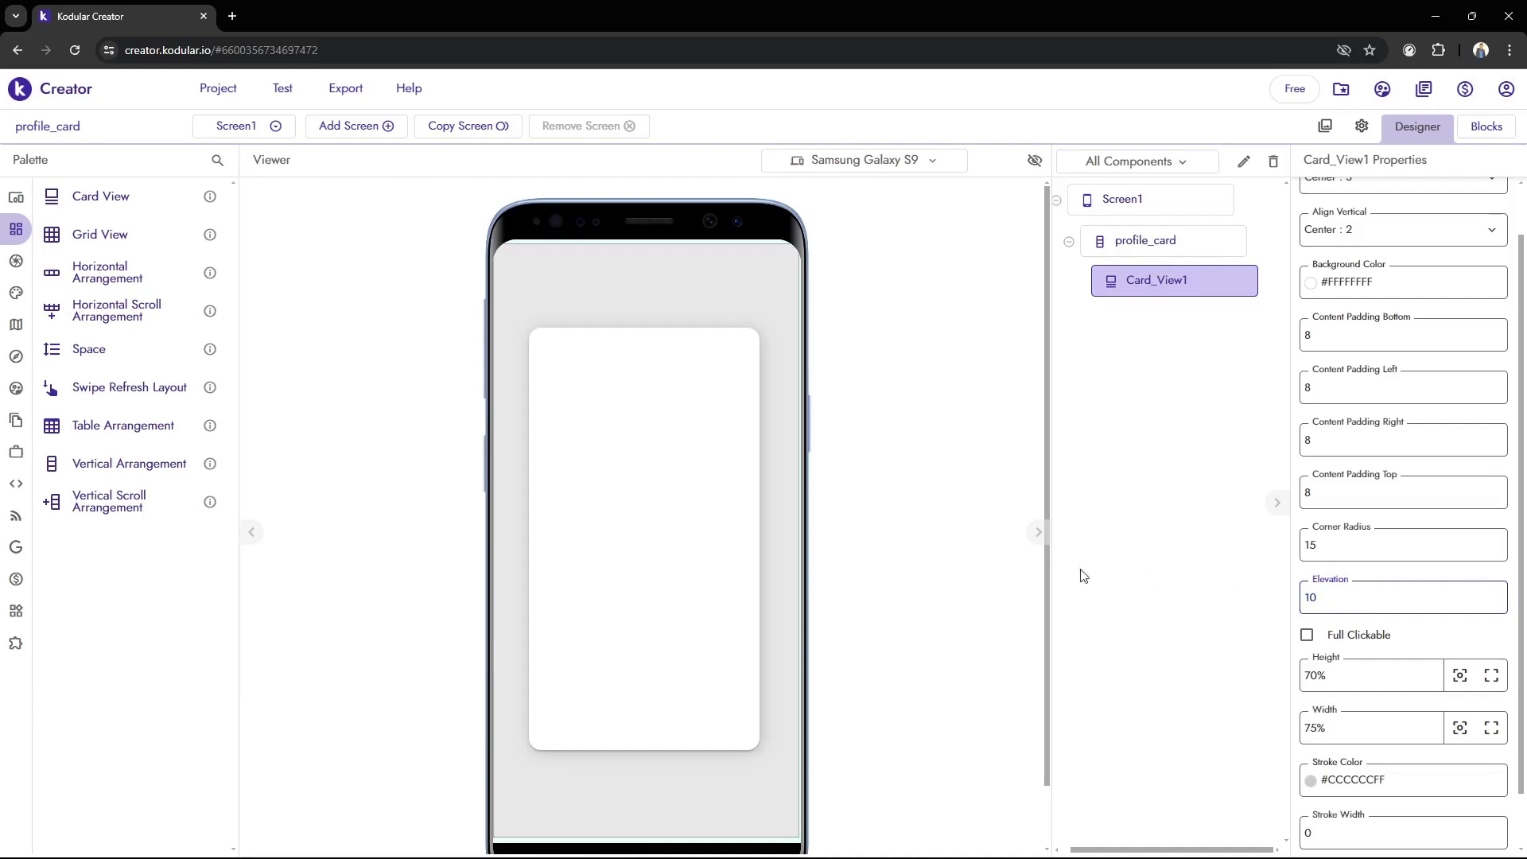
pyautogui.click(1001, 563)
pyautogui.moveTo(898, 857)
pyautogui.click(835, 834)
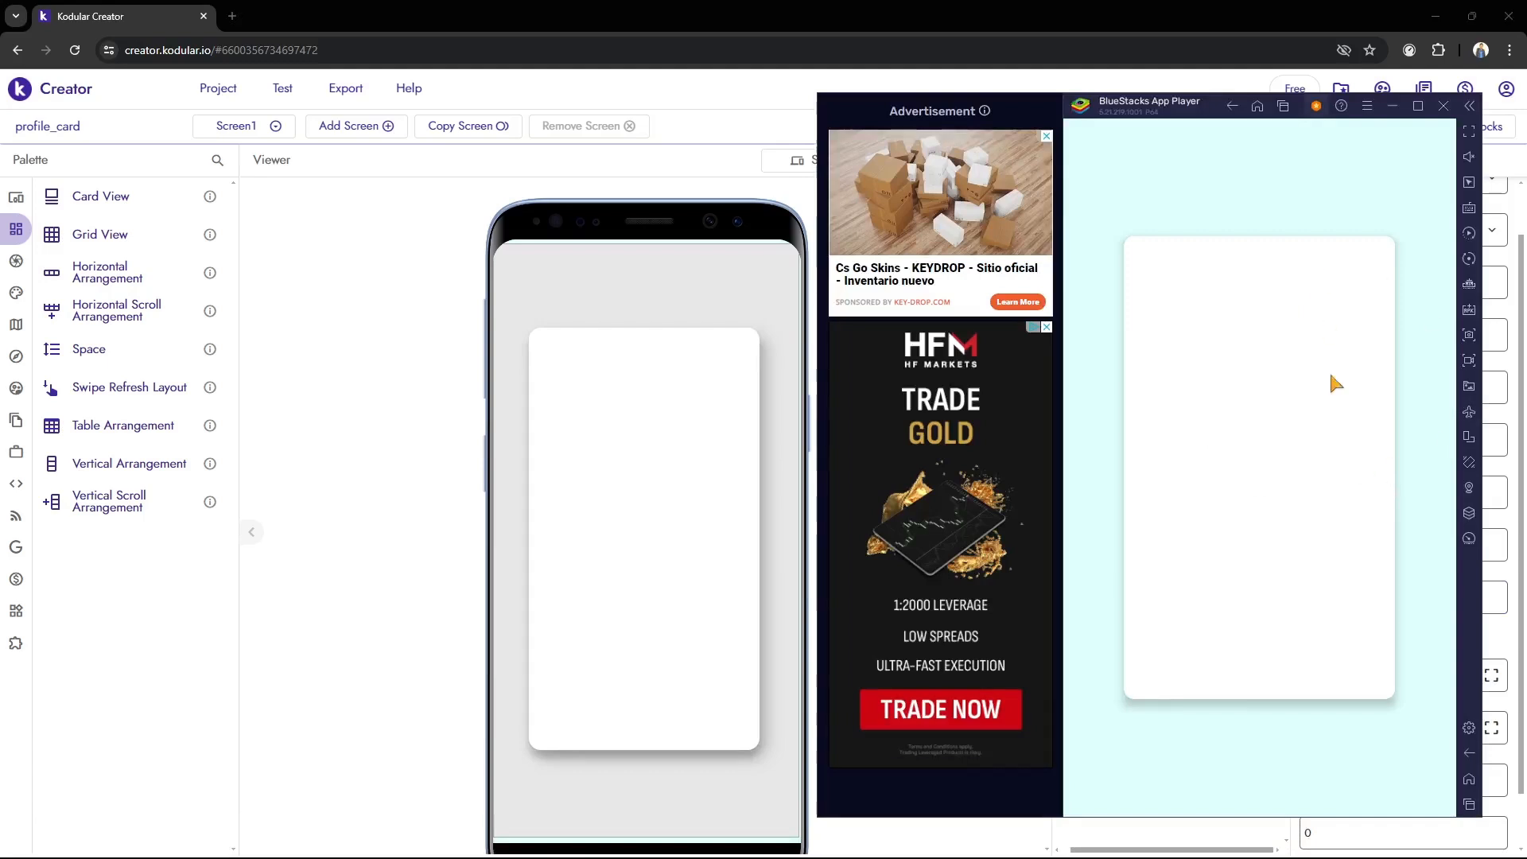
pyautogui.click(468, 472)
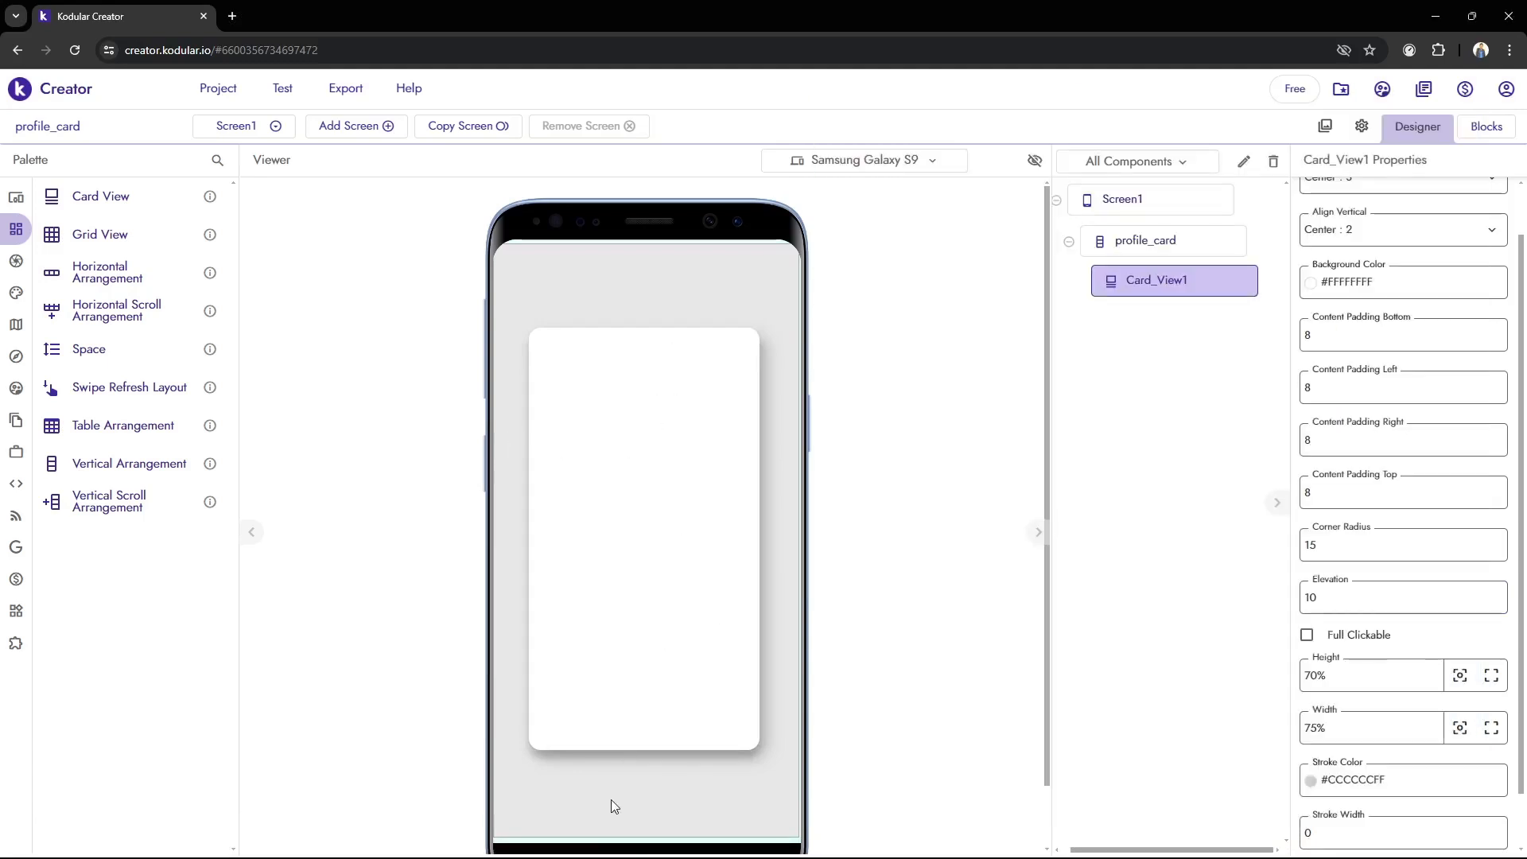
pyautogui.click(835, 839)
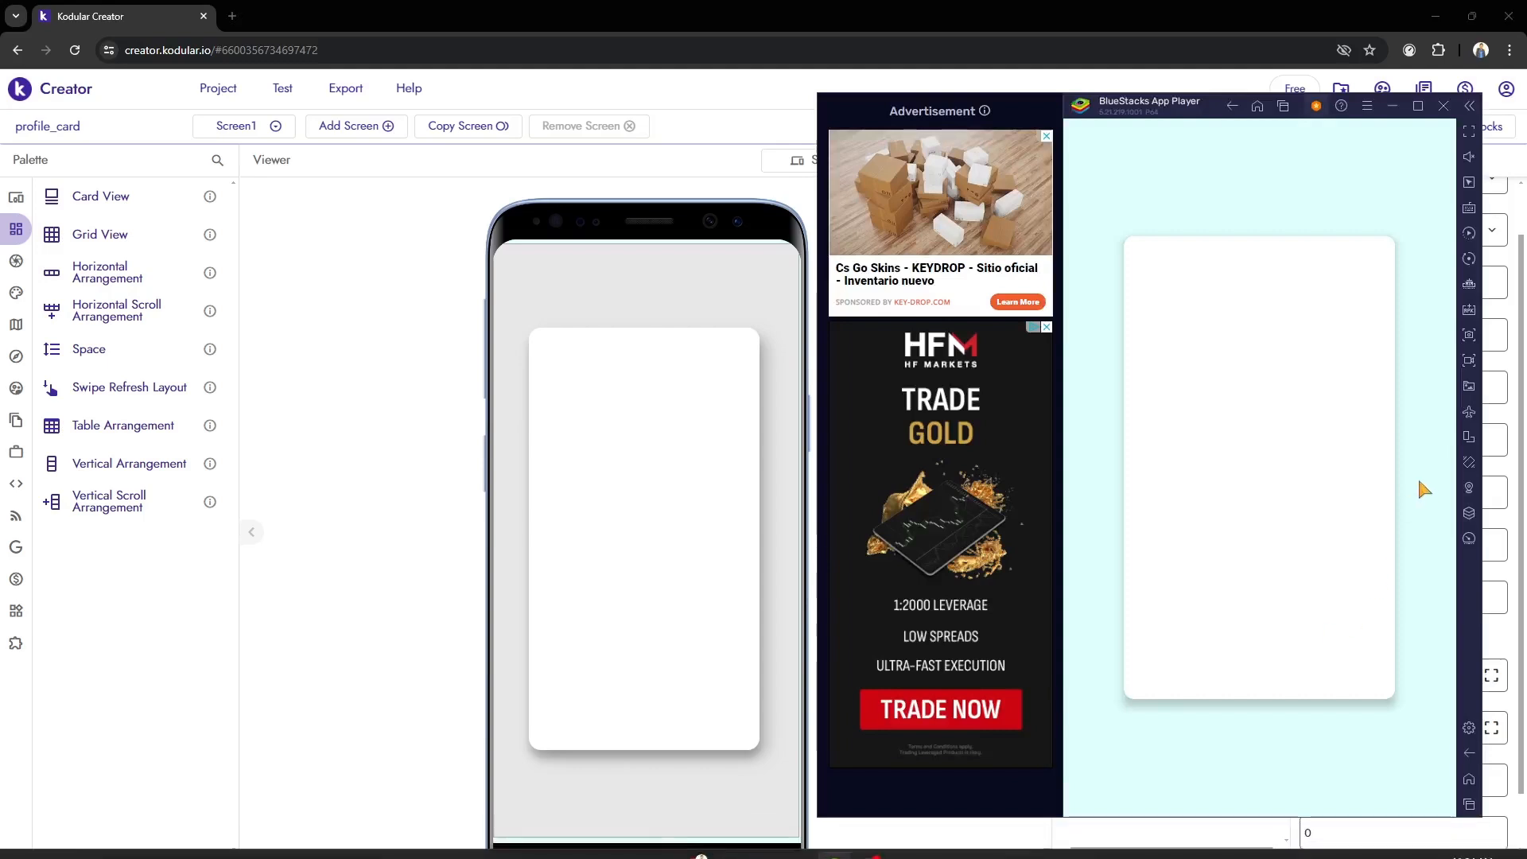
pyautogui.click(429, 405)
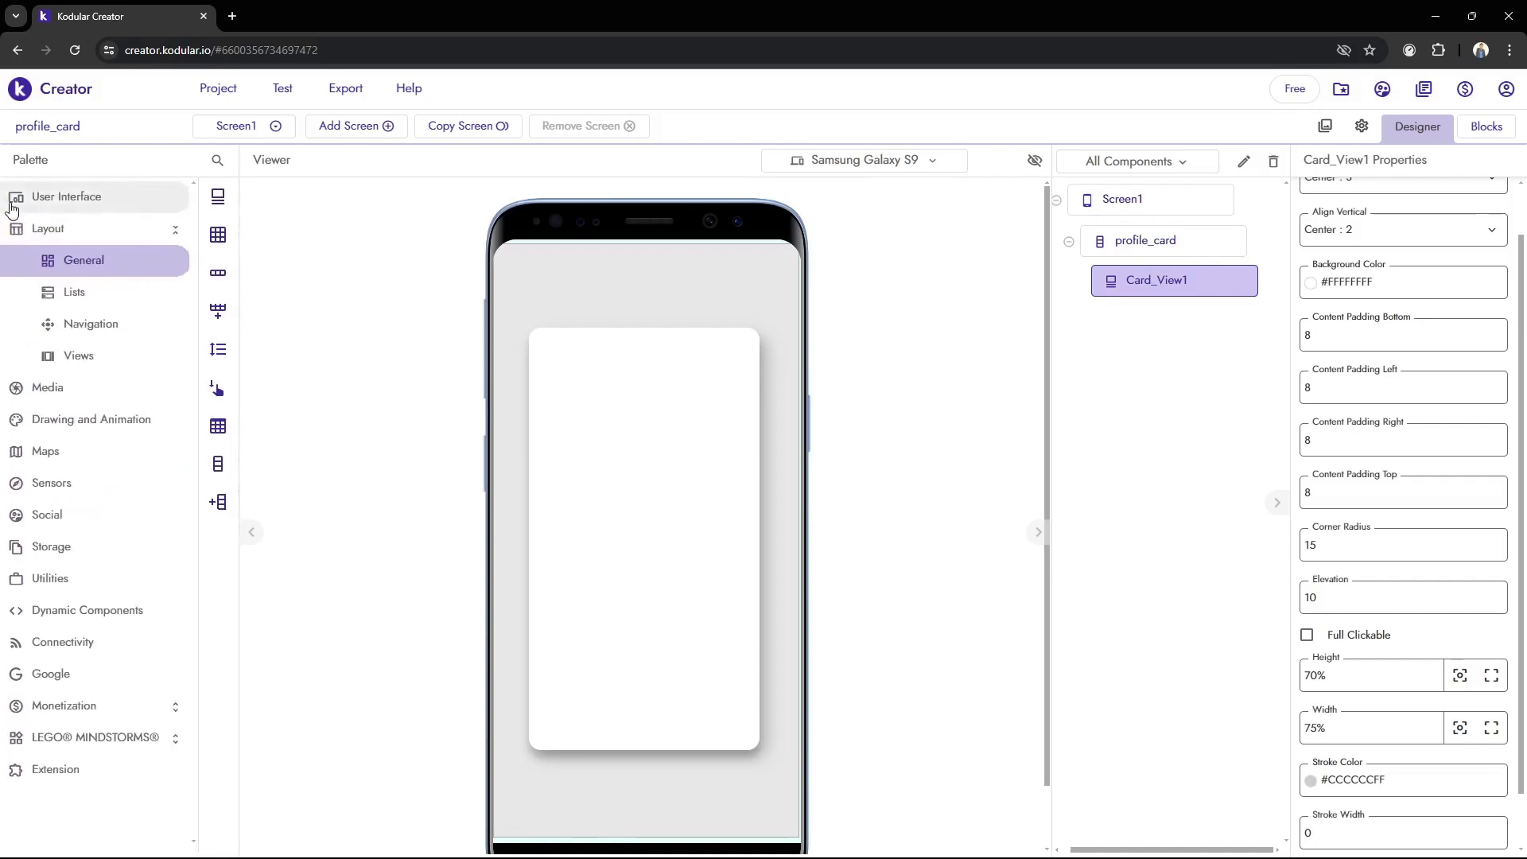
# Add an Image component from the User Interface components inside Card_View1
pyautogui.click(71, 198)
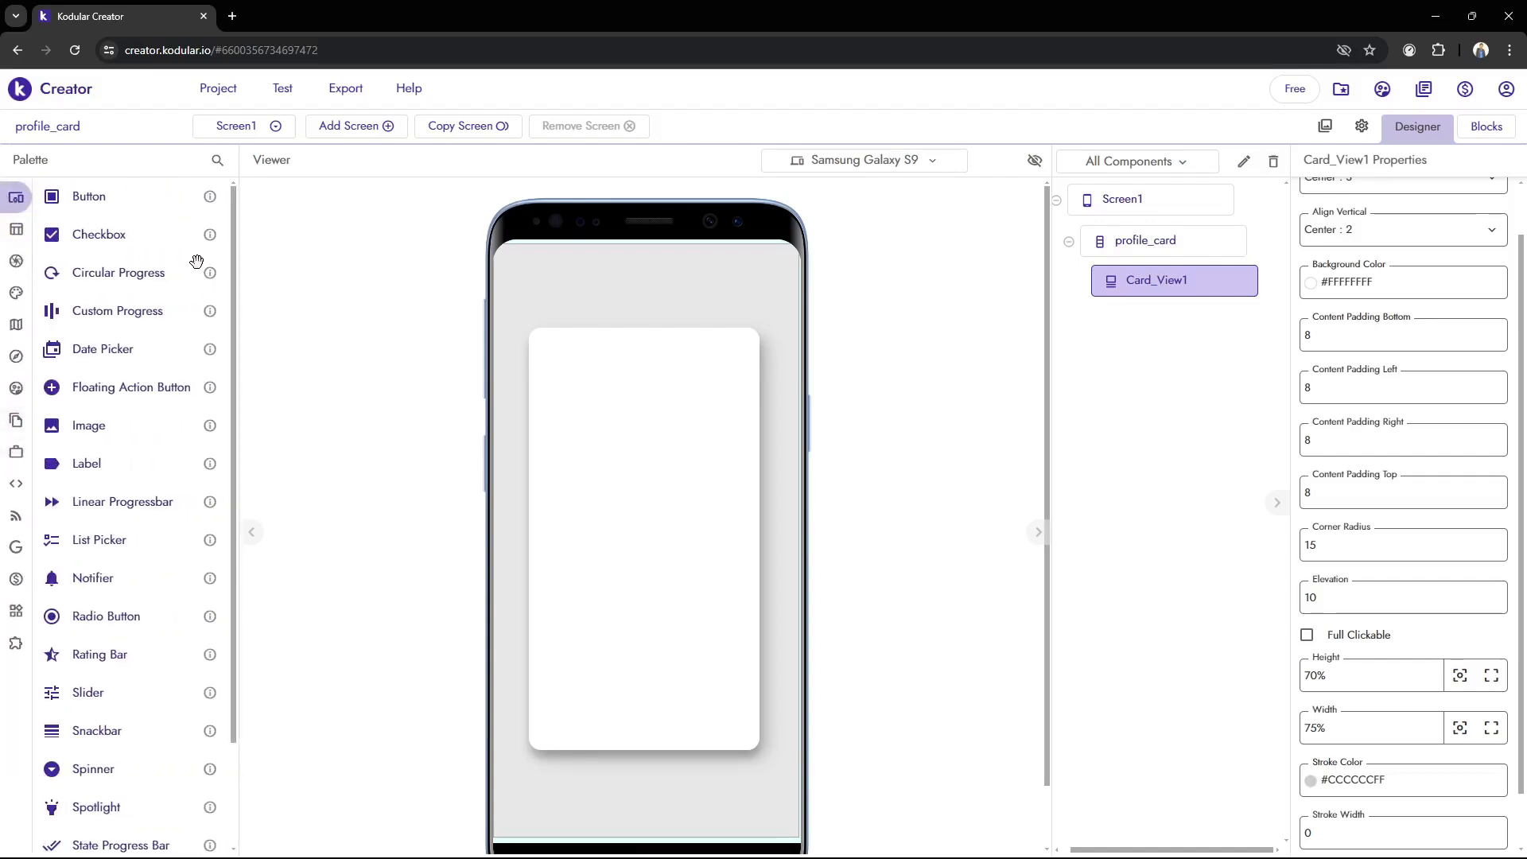
pyautogui.scroll(-2, 152, 429)
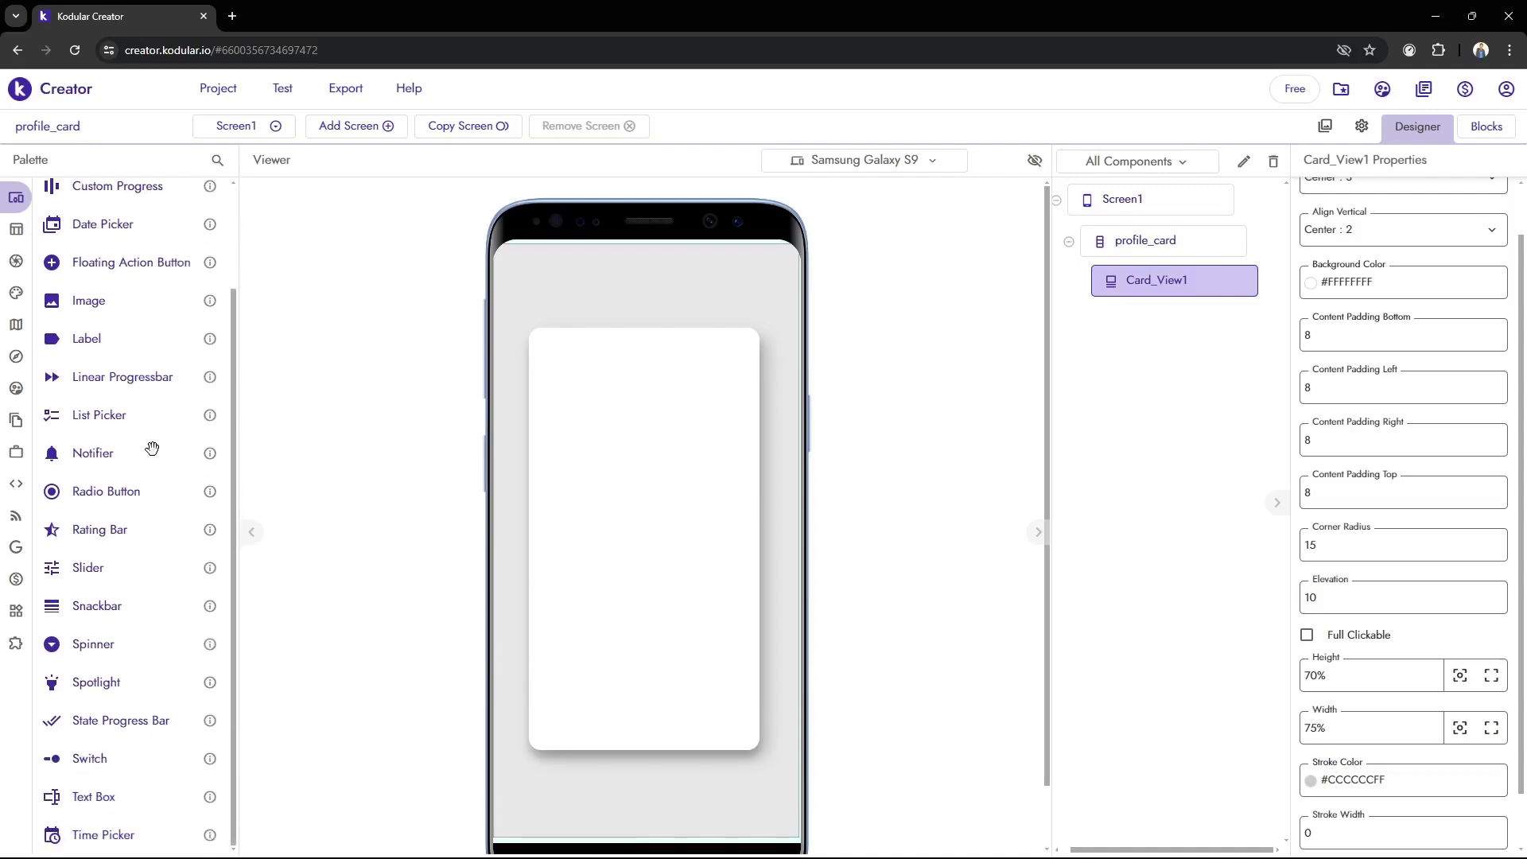
pyautogui.scroll(2, 135, 505)
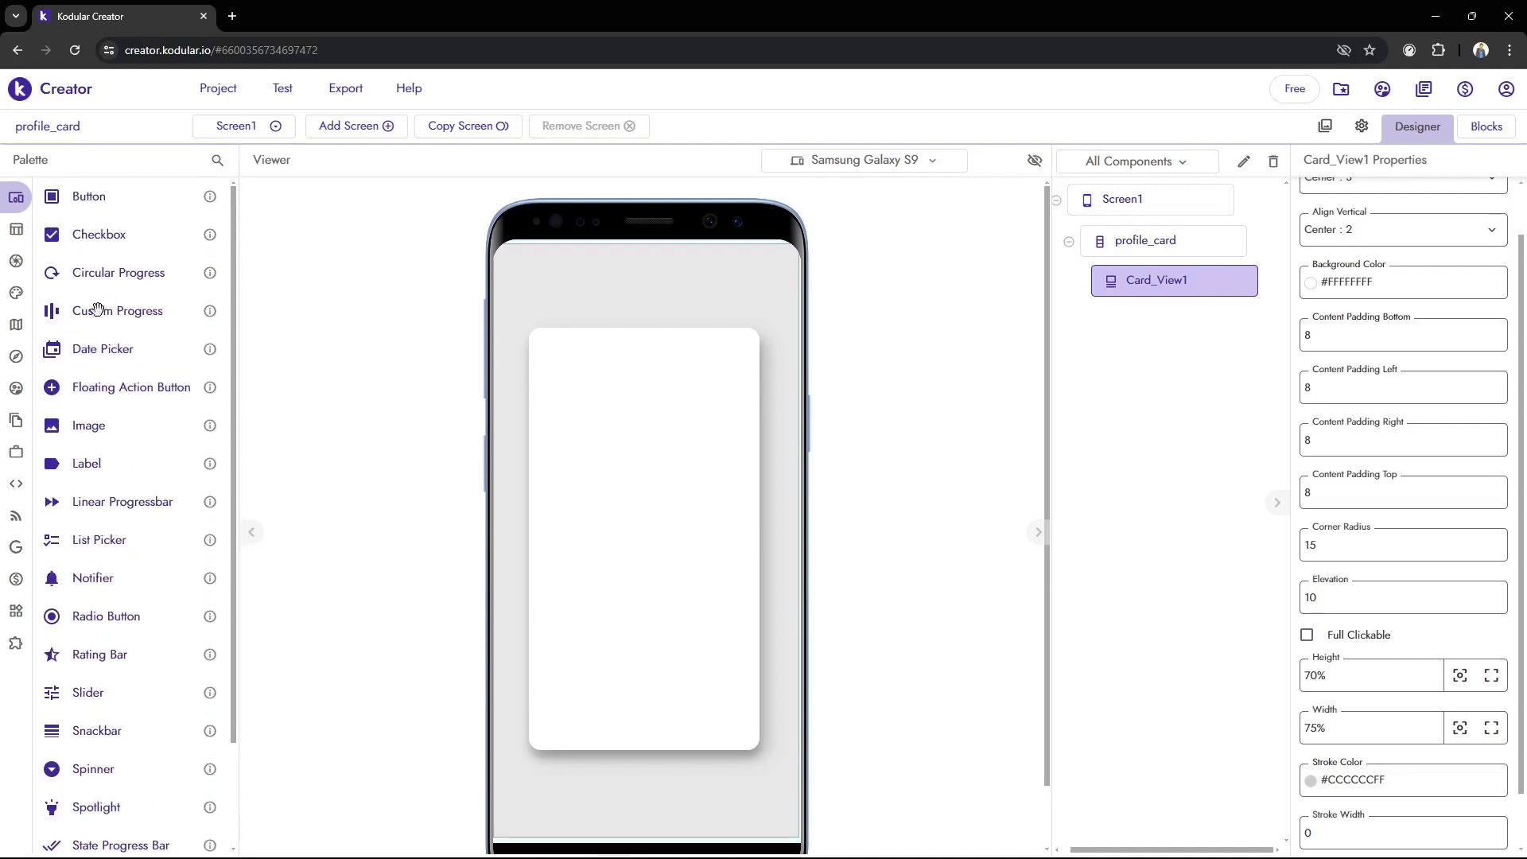
pyautogui.moveTo(92, 430); pyautogui.dragTo(607, 552)
pyautogui.moveTo(633, 552); pyautogui.dragTo(636, 556)
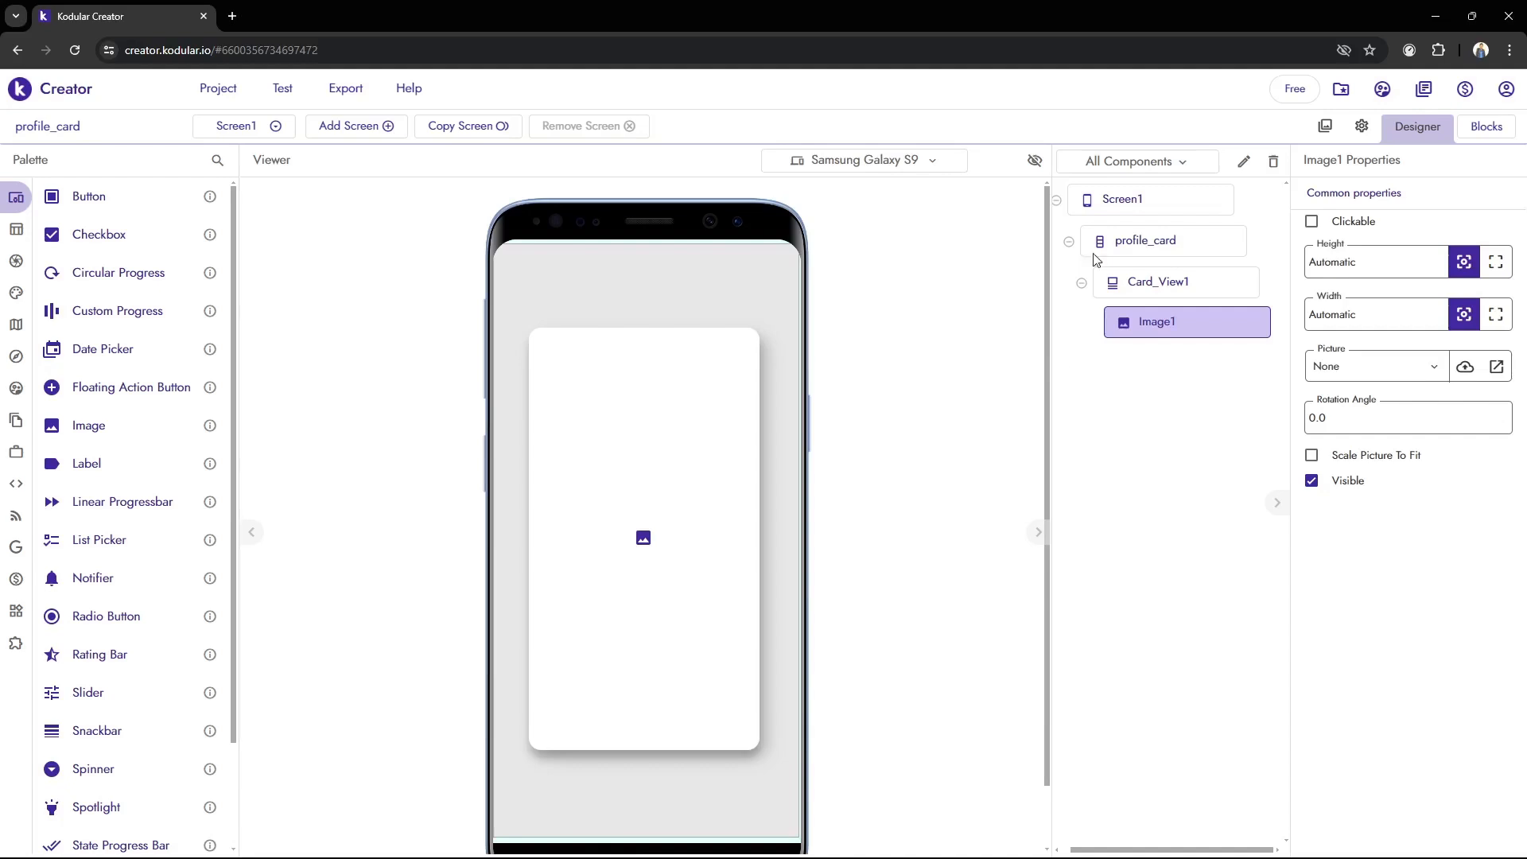
# Upload the picture "pp elips" from the Documents folder to the project's assets
pyautogui.click(1324, 131)
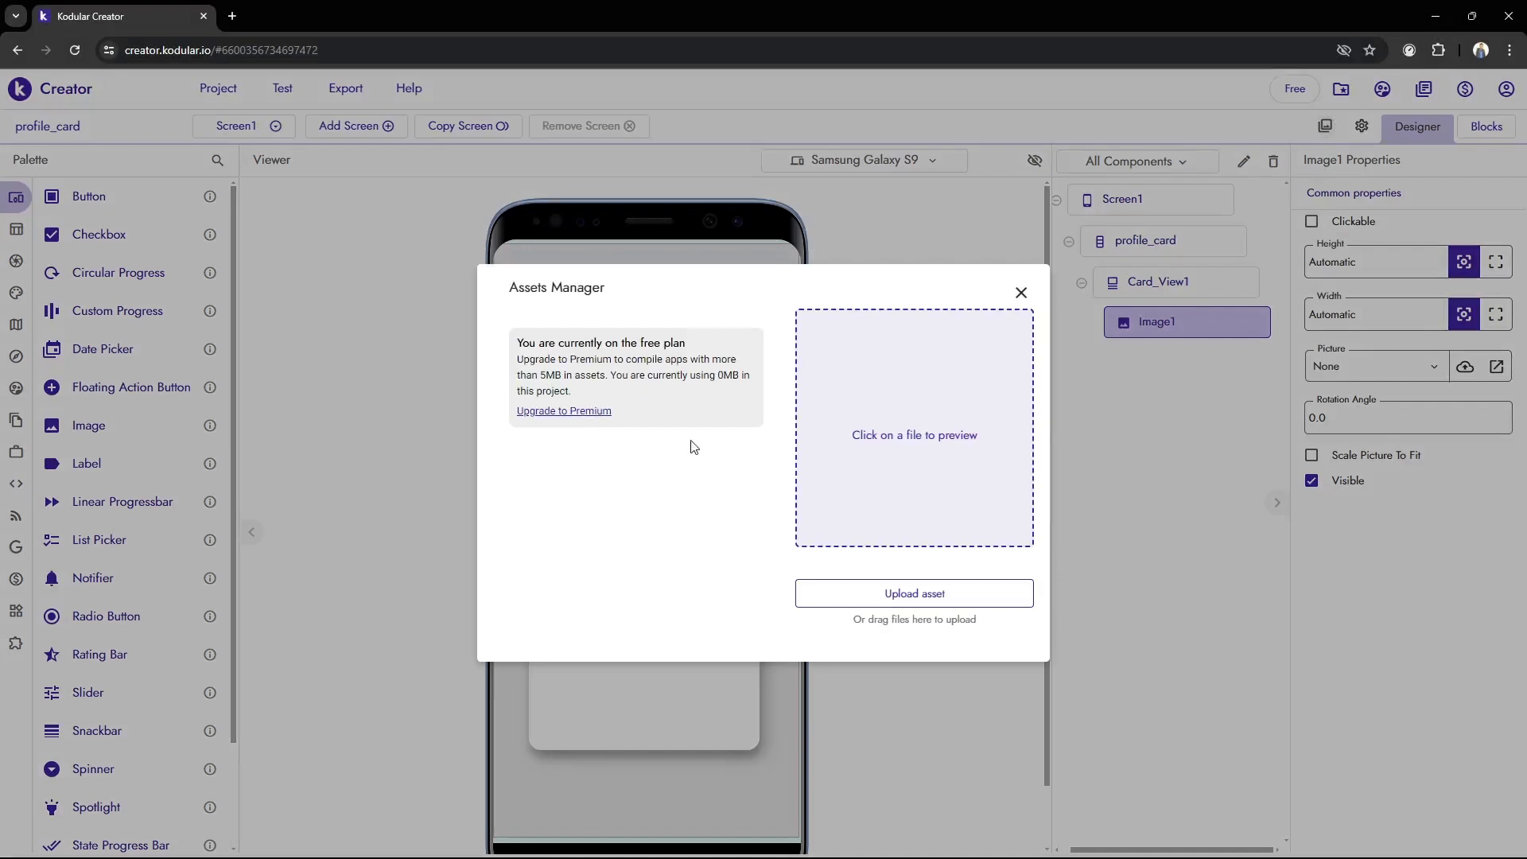
pyautogui.click(835, 605)
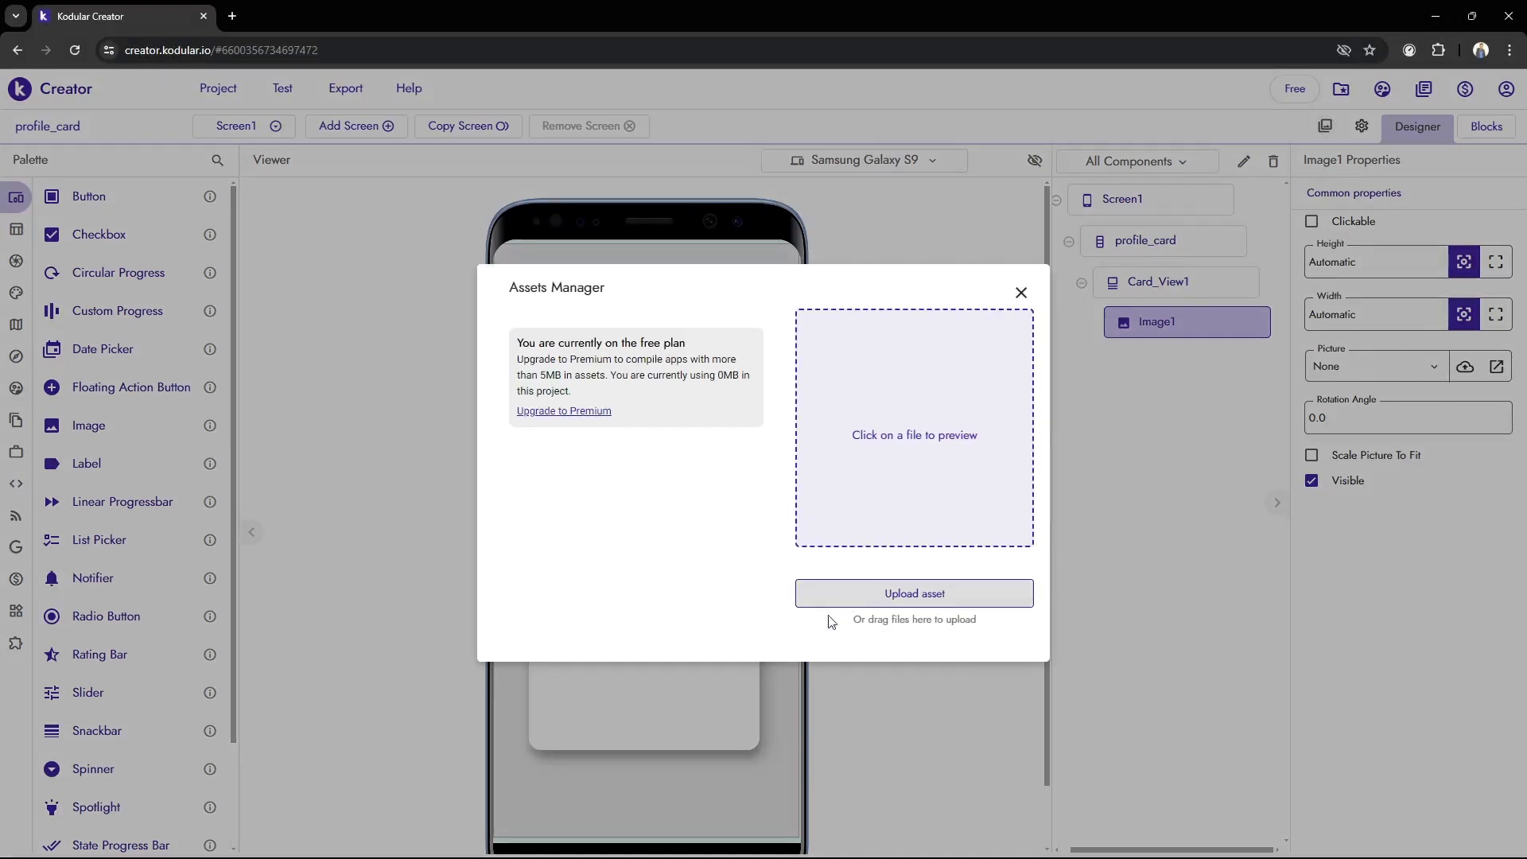
pyautogui.click(876, 513)
pyautogui.click(835, 598)
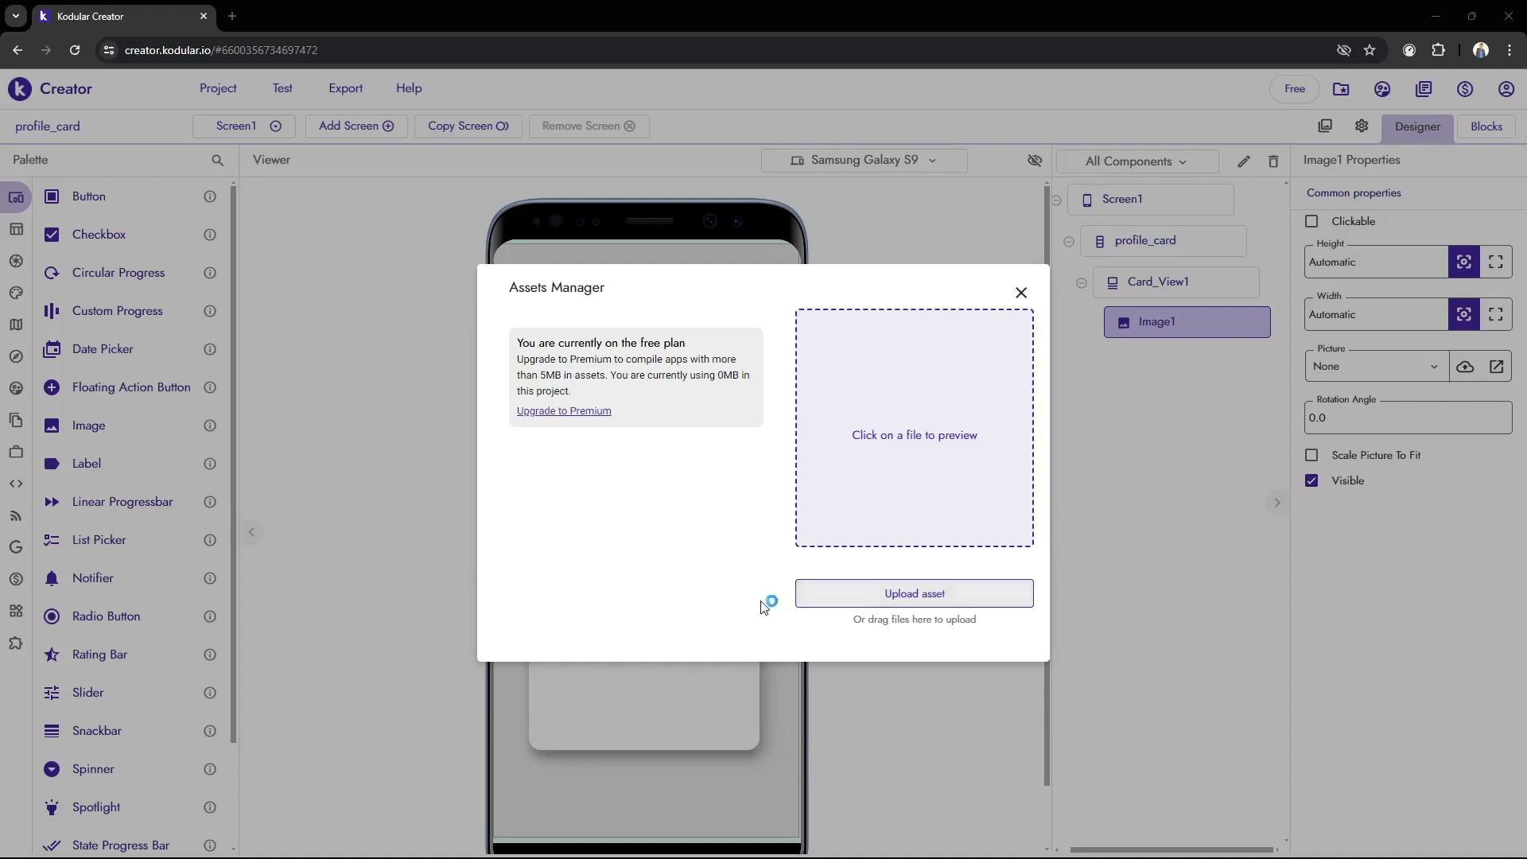
pyautogui.scroll(3, 248, 301)
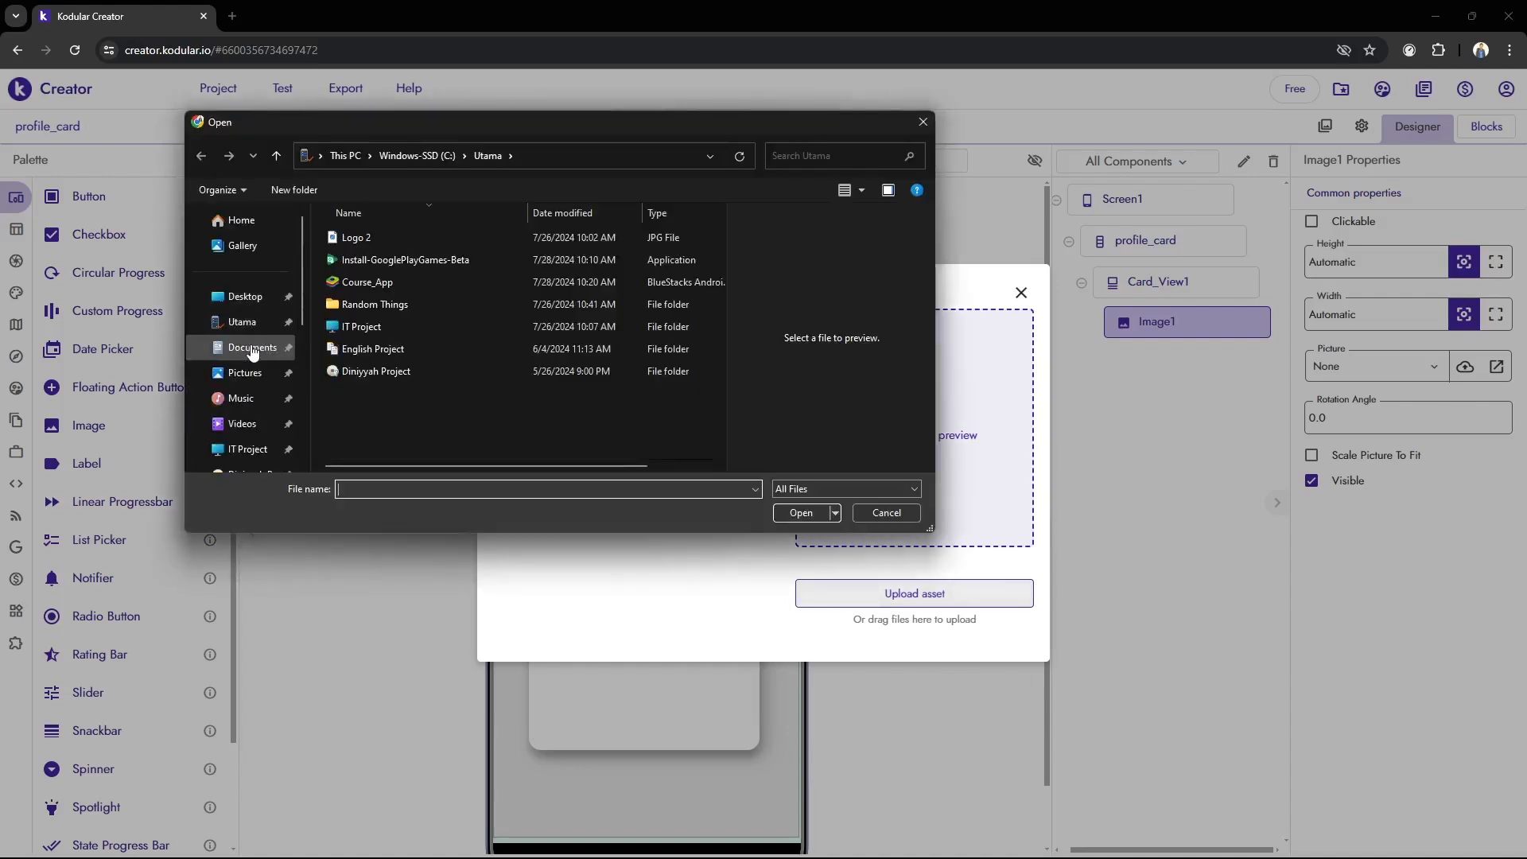
pyautogui.click(244, 347)
pyautogui.scroll(-3, 436, 351)
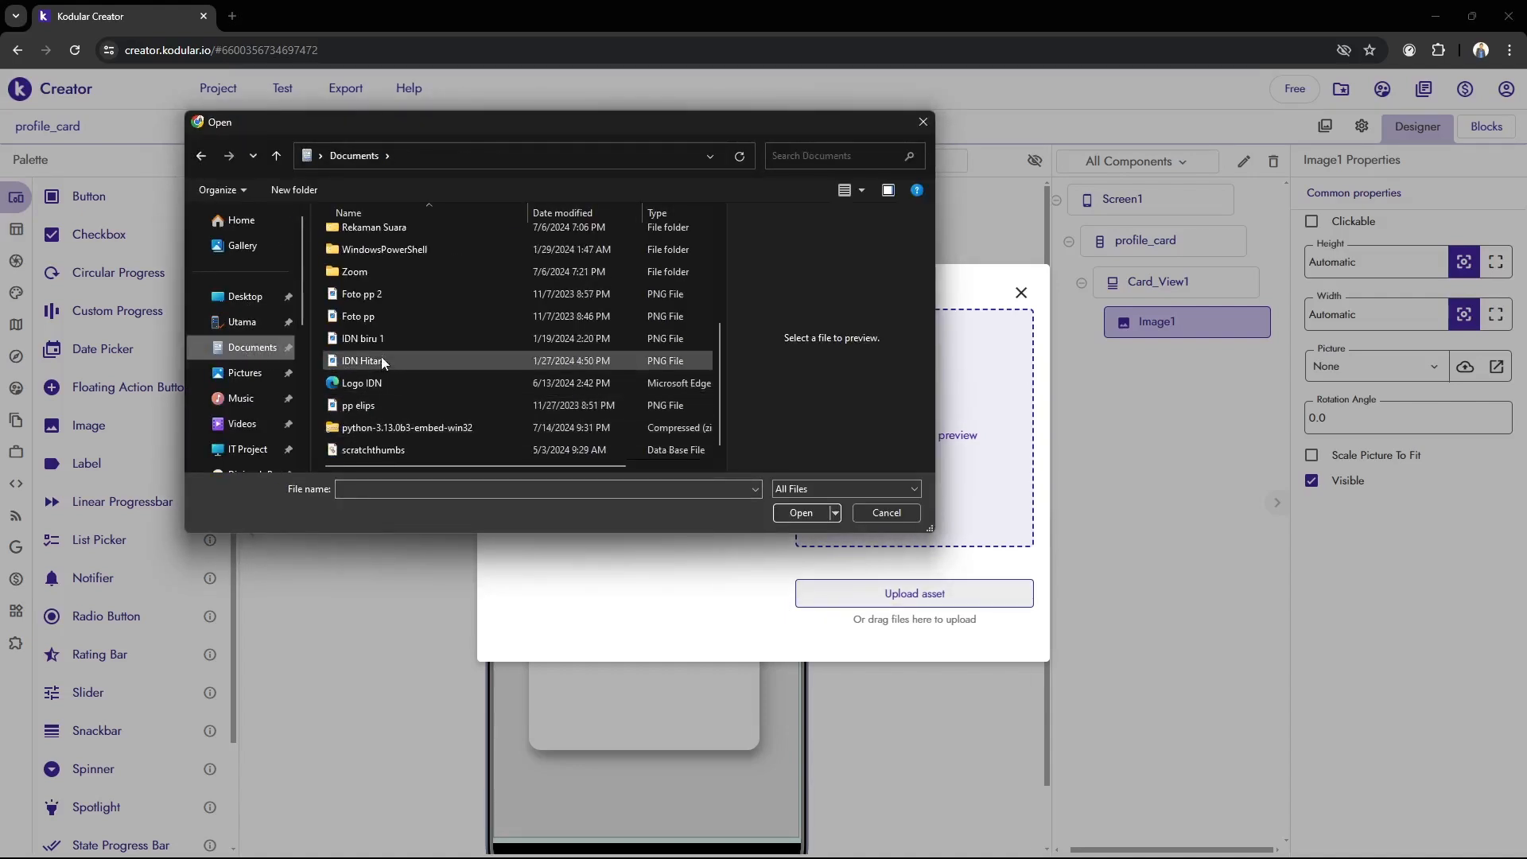
pyautogui.click(395, 407)
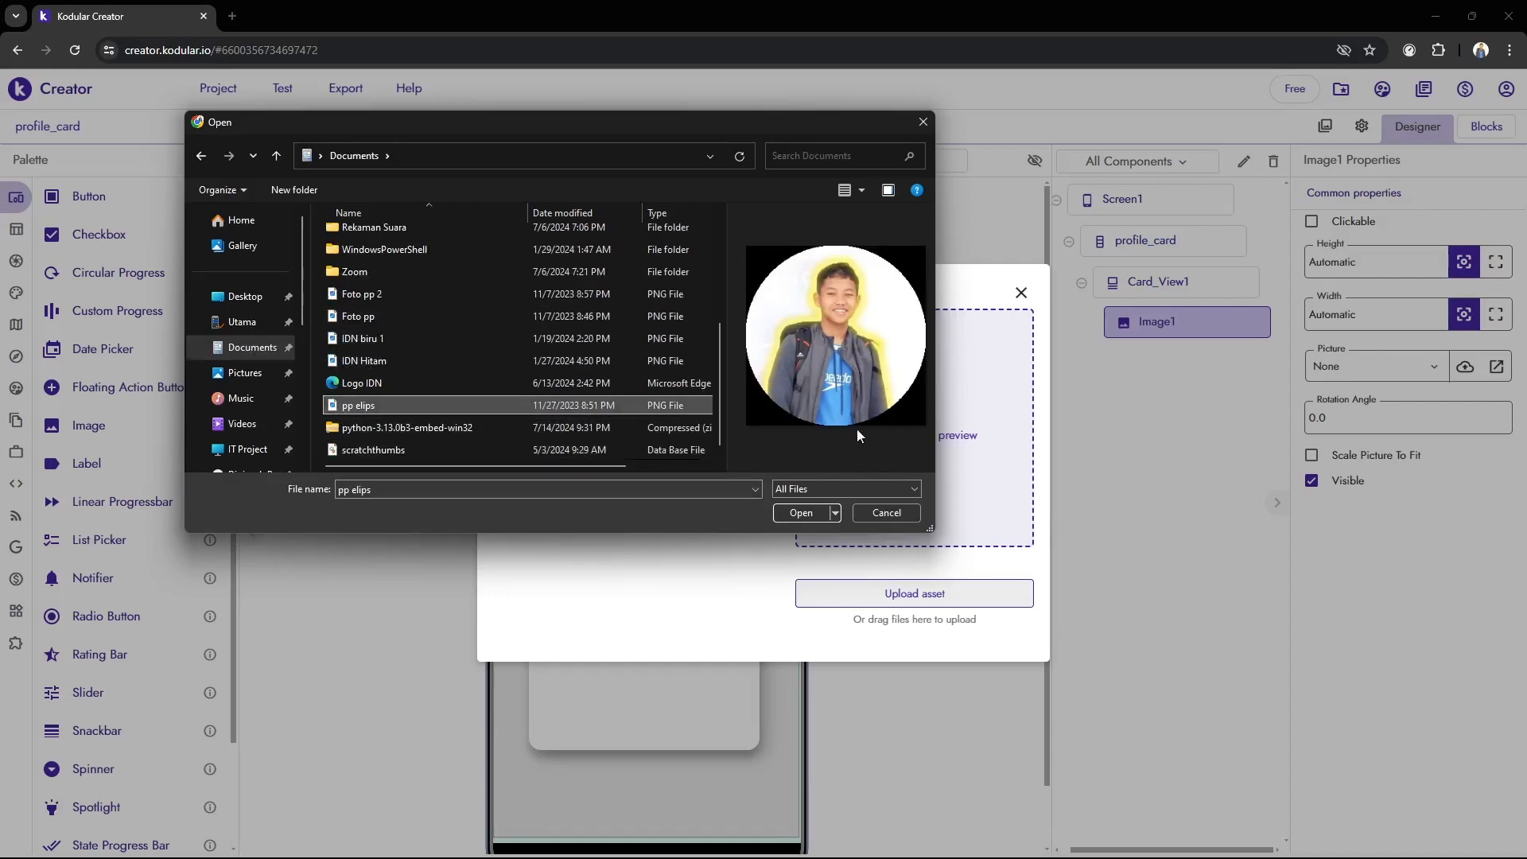
pyautogui.click(798, 513)
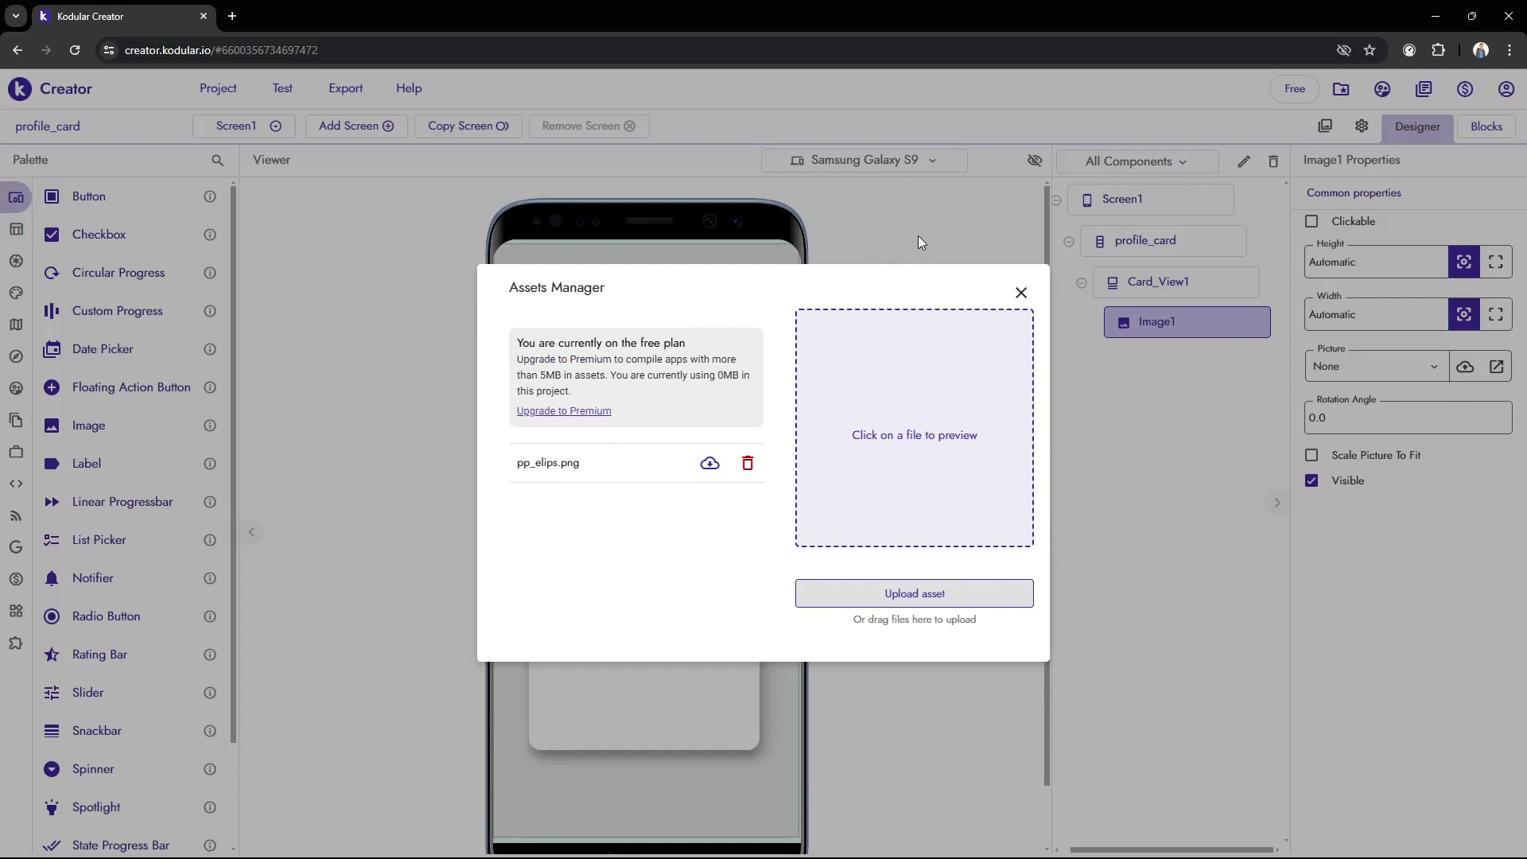
pyautogui.click(1021, 293)
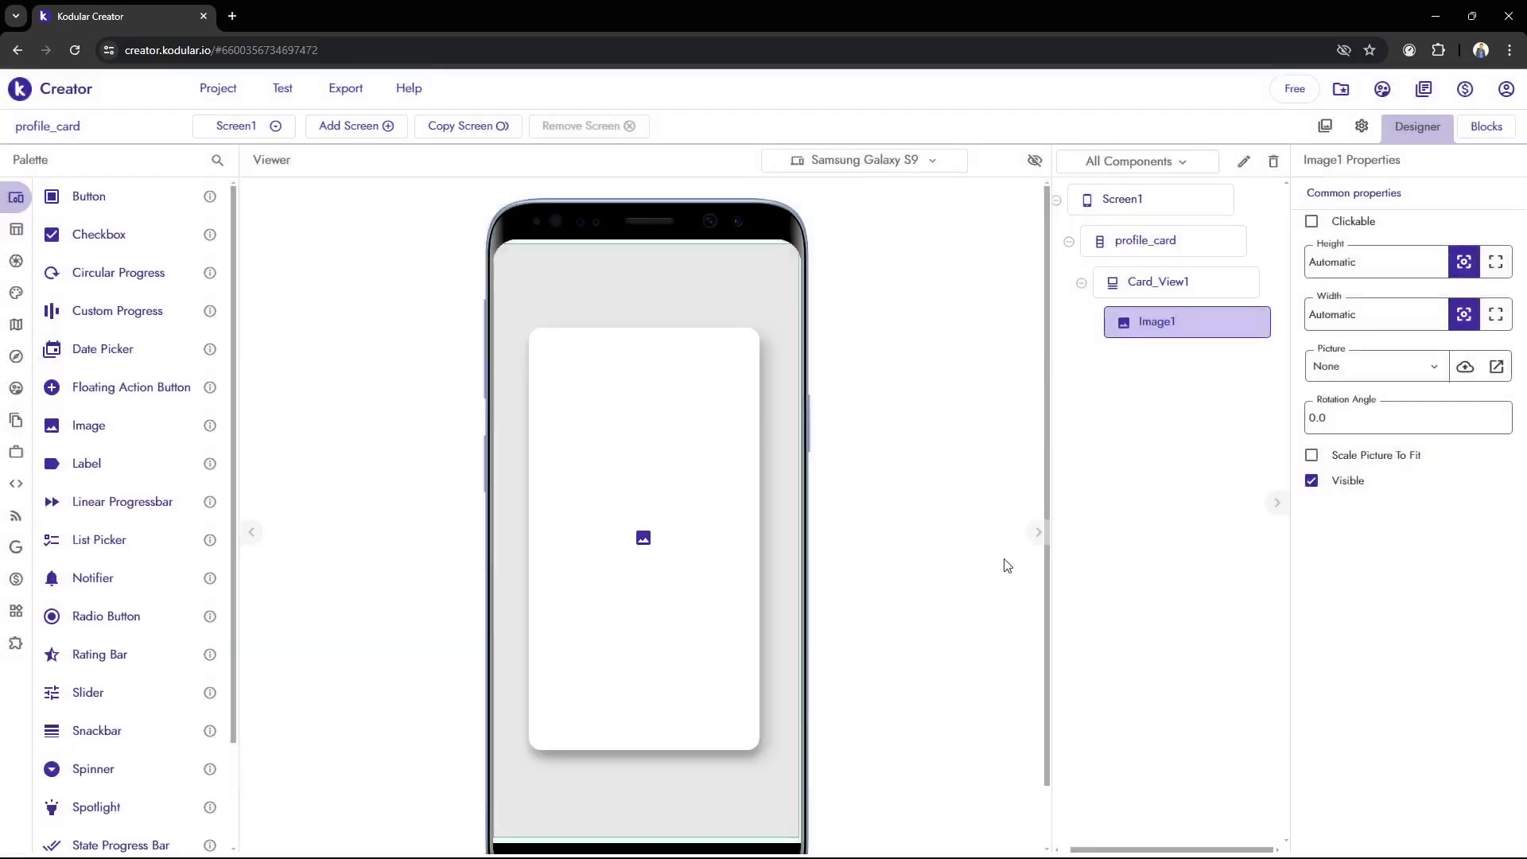
# Set the background color of Card_View1 to the off-white #F6F4F3FE and check the card in the BlueStacks live preview
pyautogui.click(1147, 298)
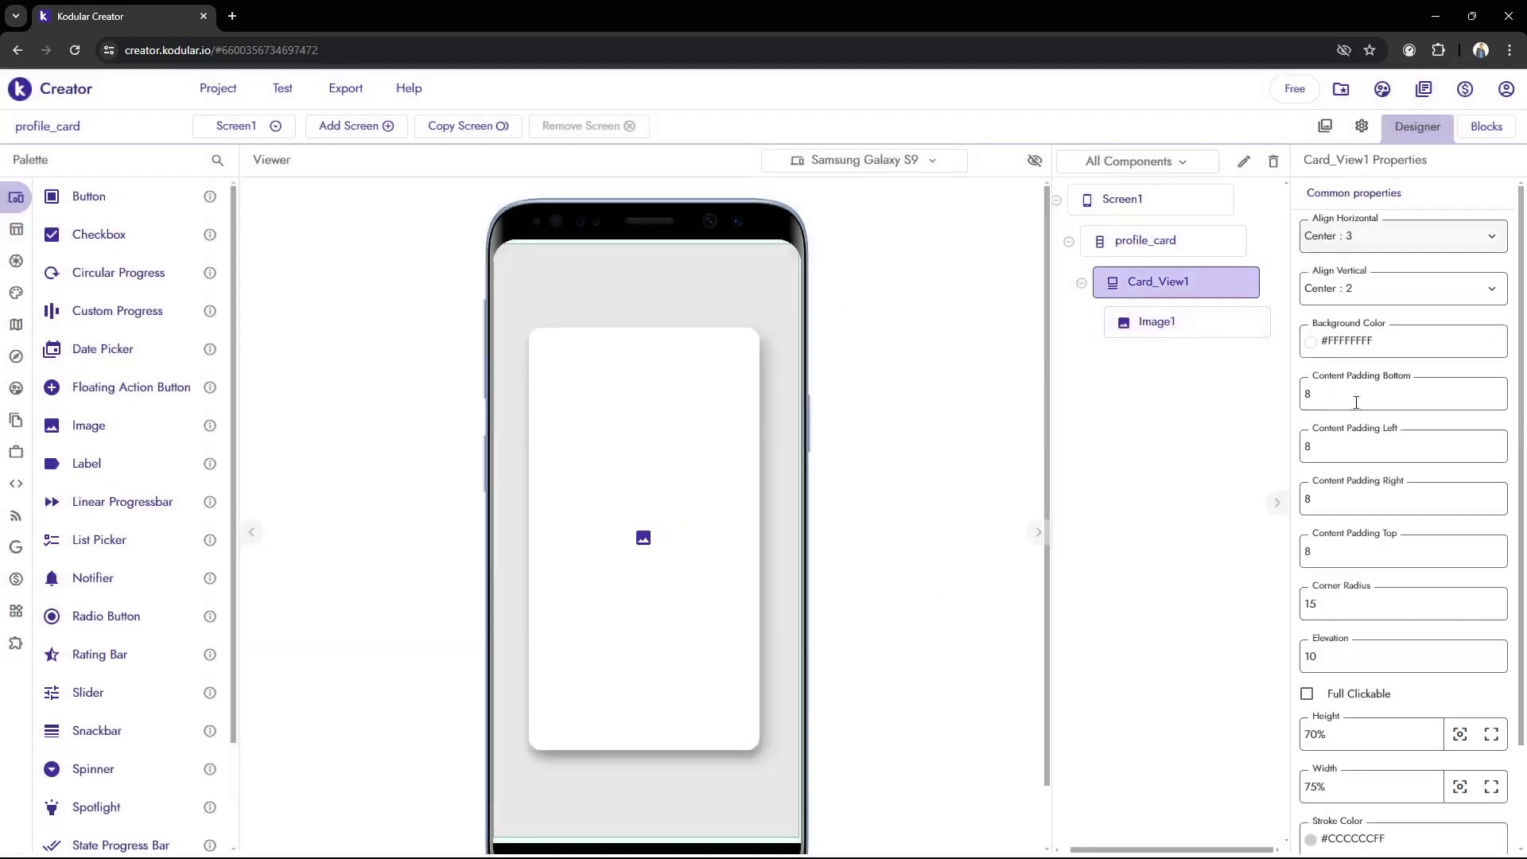
pyautogui.scroll(-2, 1431, 613)
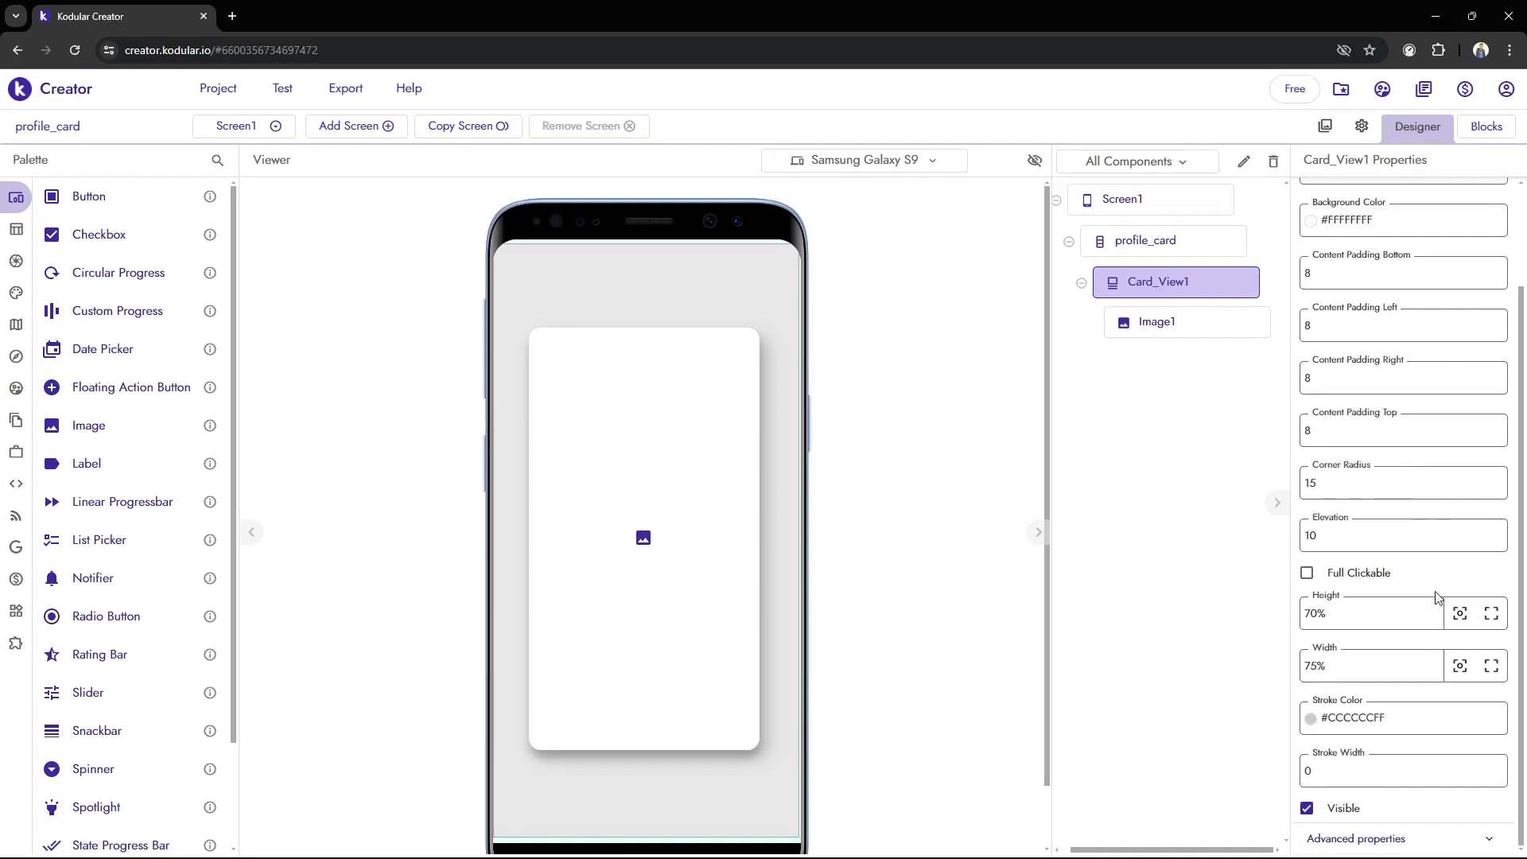
pyautogui.scroll(2, 1425, 663)
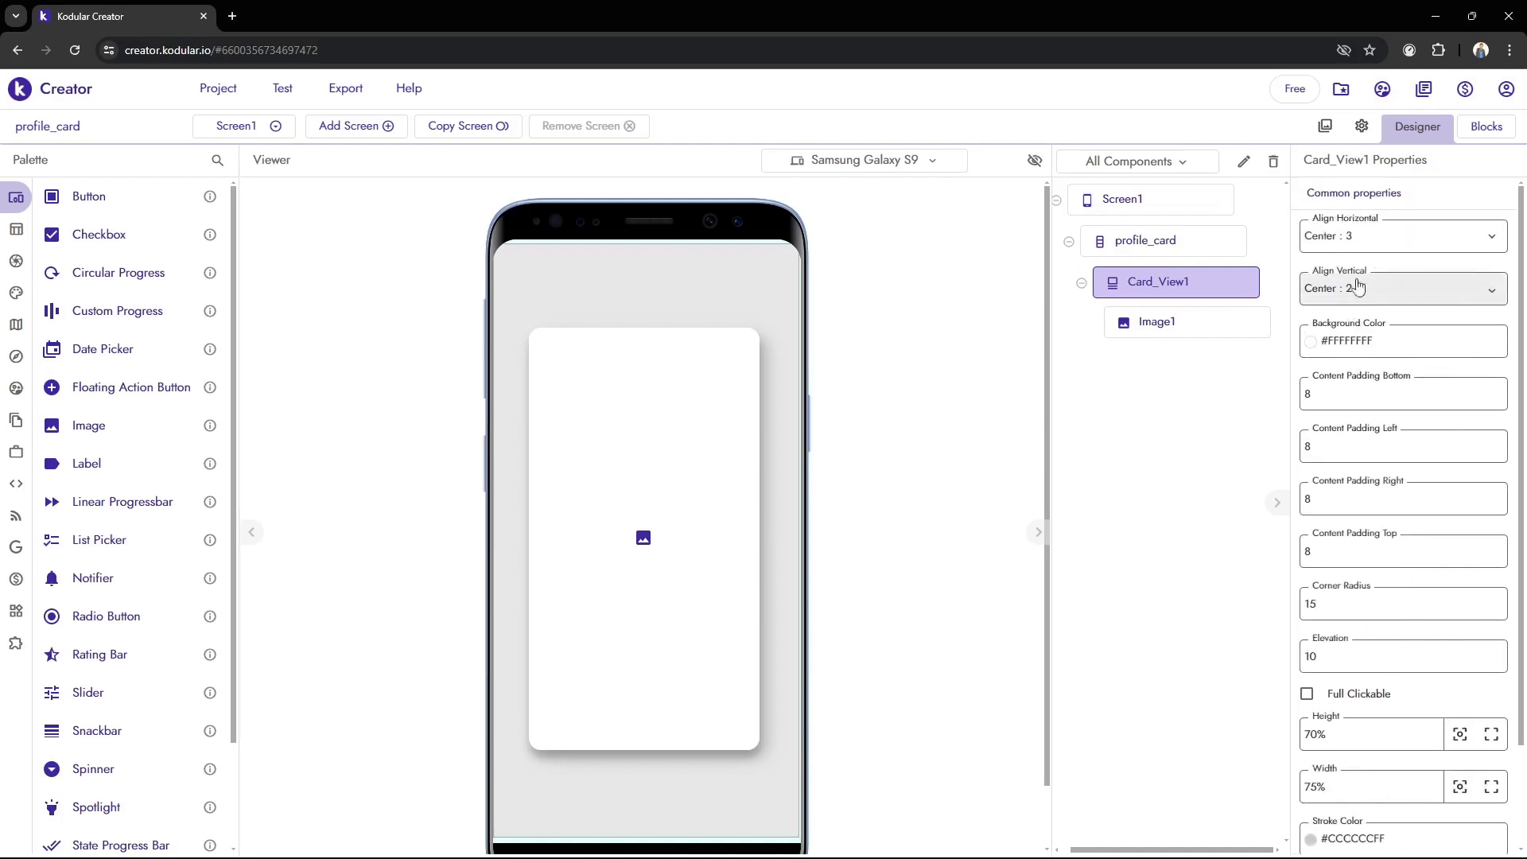
pyautogui.click(1319, 348)
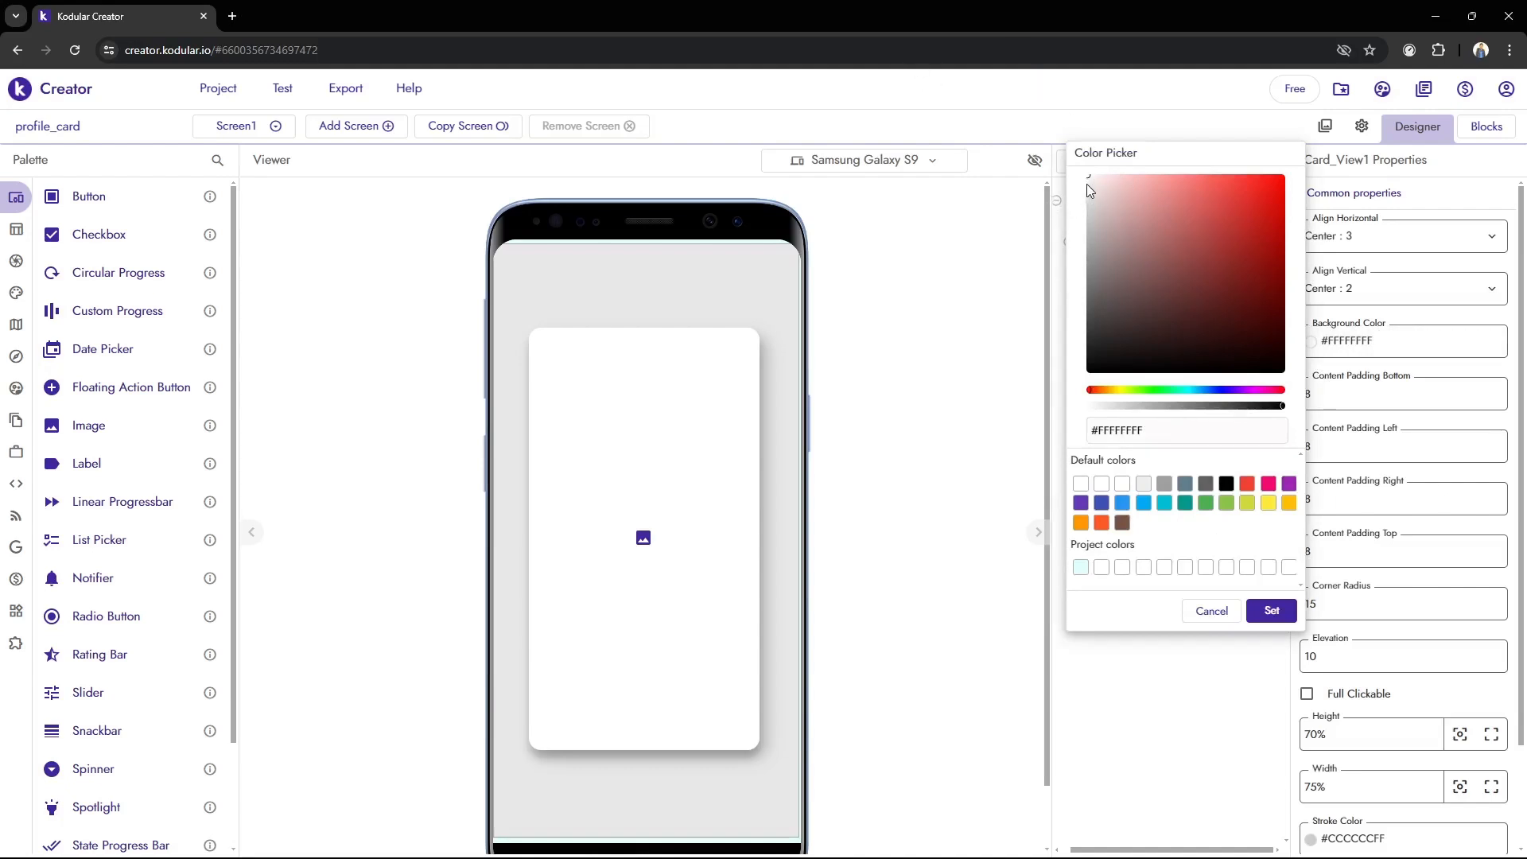
pyautogui.moveTo(1091, 185); pyautogui.dragTo(1086, 184)
pyautogui.click(1272, 609)
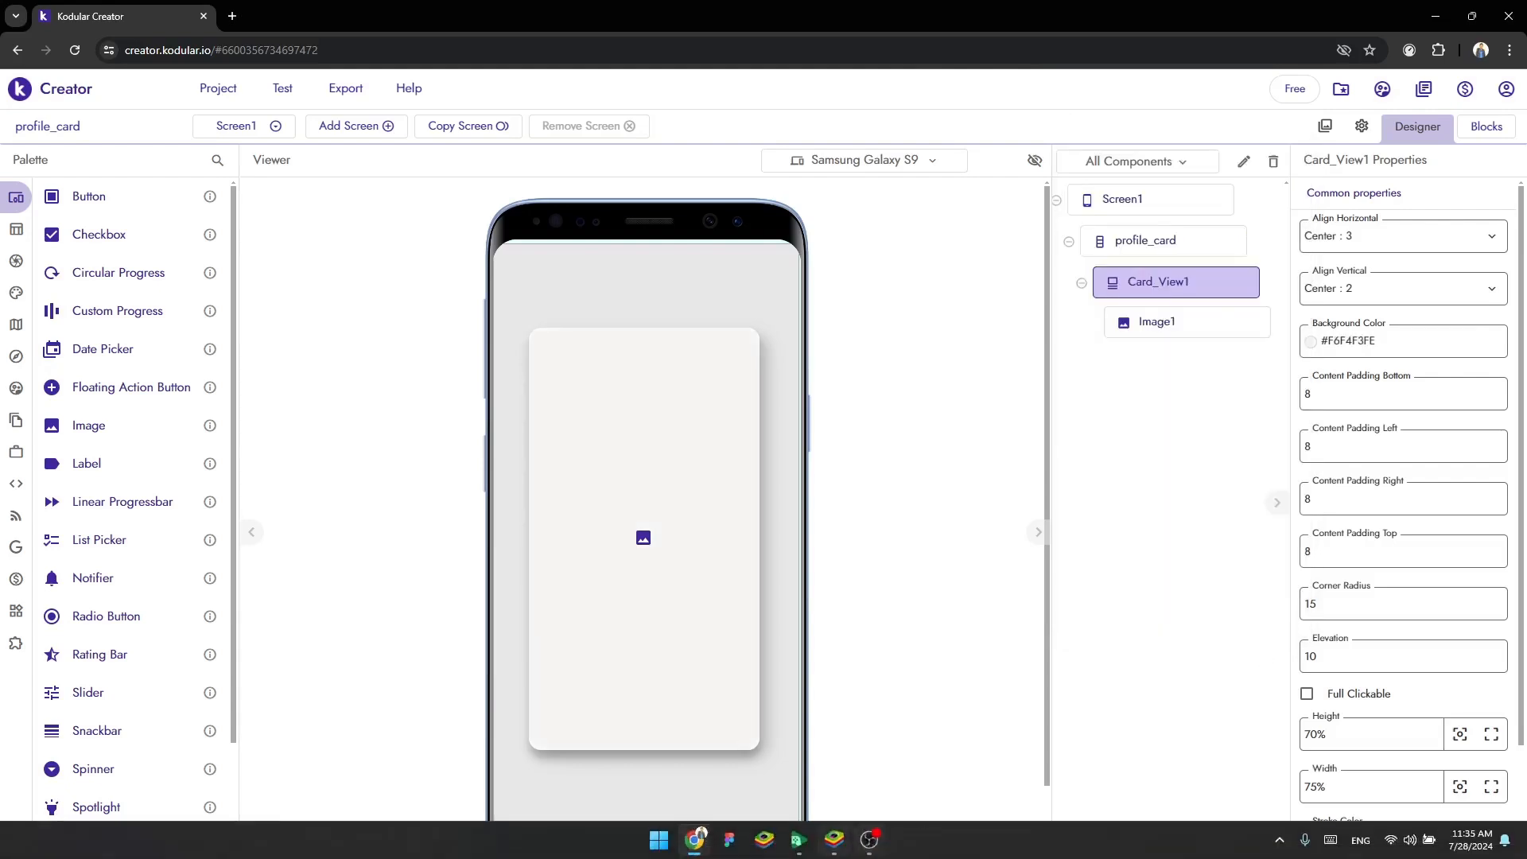
pyautogui.click(834, 839)
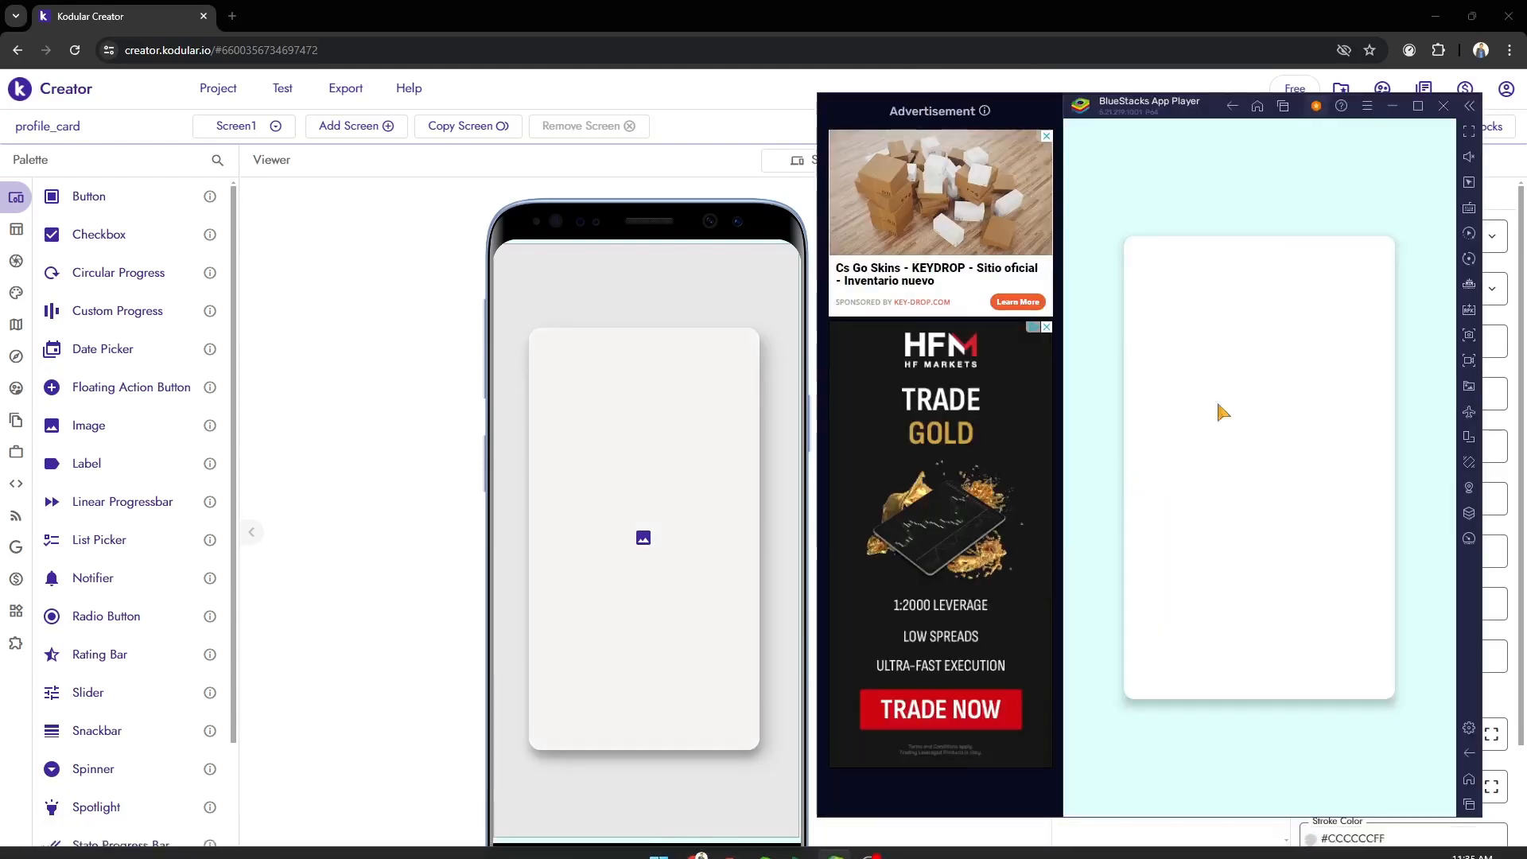
pyautogui.click(1287, 405)
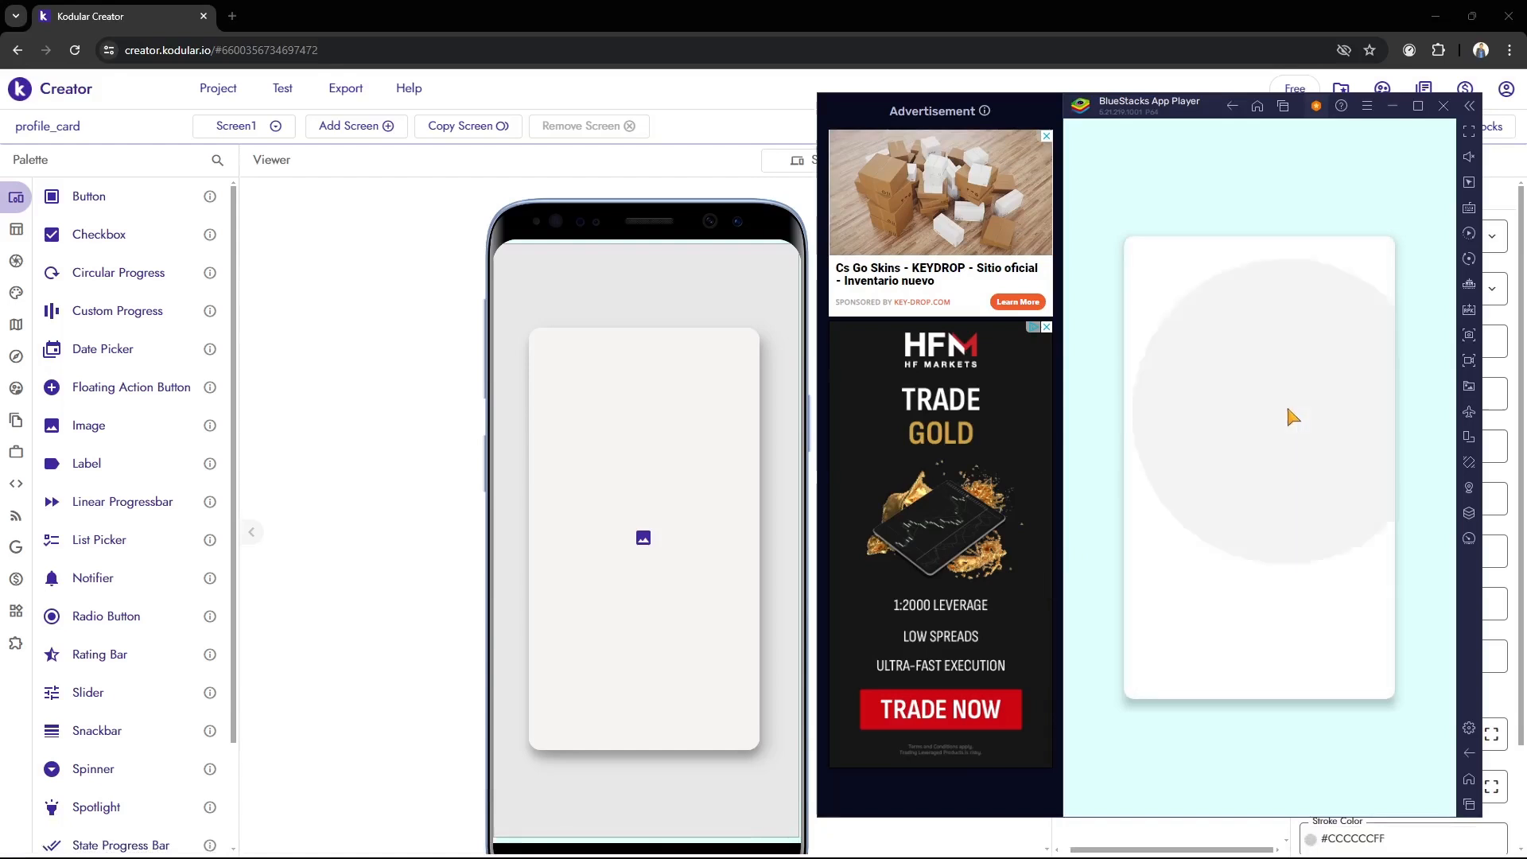
pyautogui.click(366, 340)
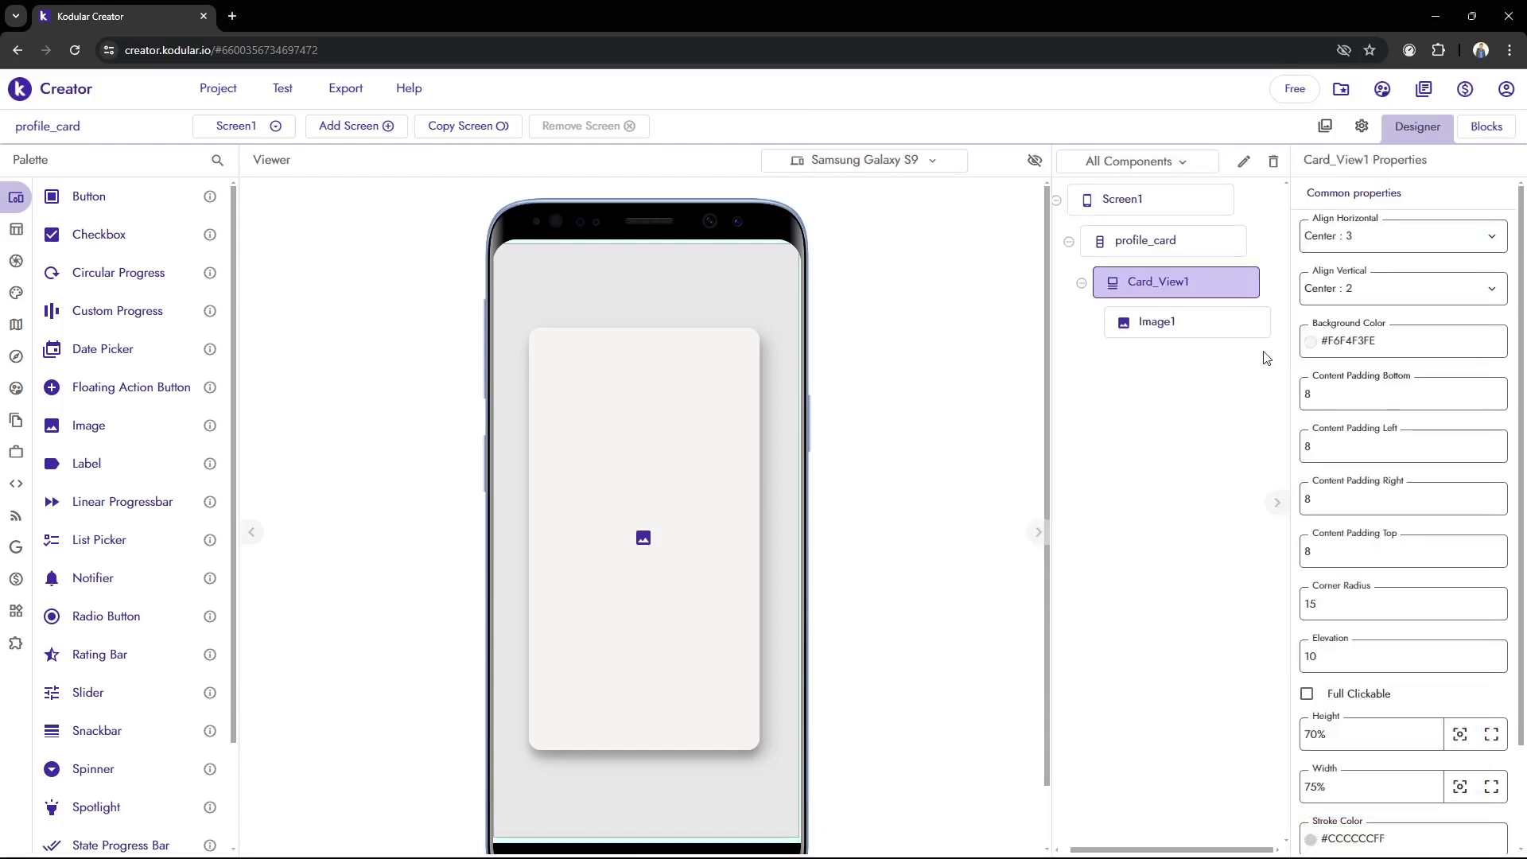
# Set the picture of Image1 to pp_elips.png
pyautogui.scroll(-2, 1468, 483)
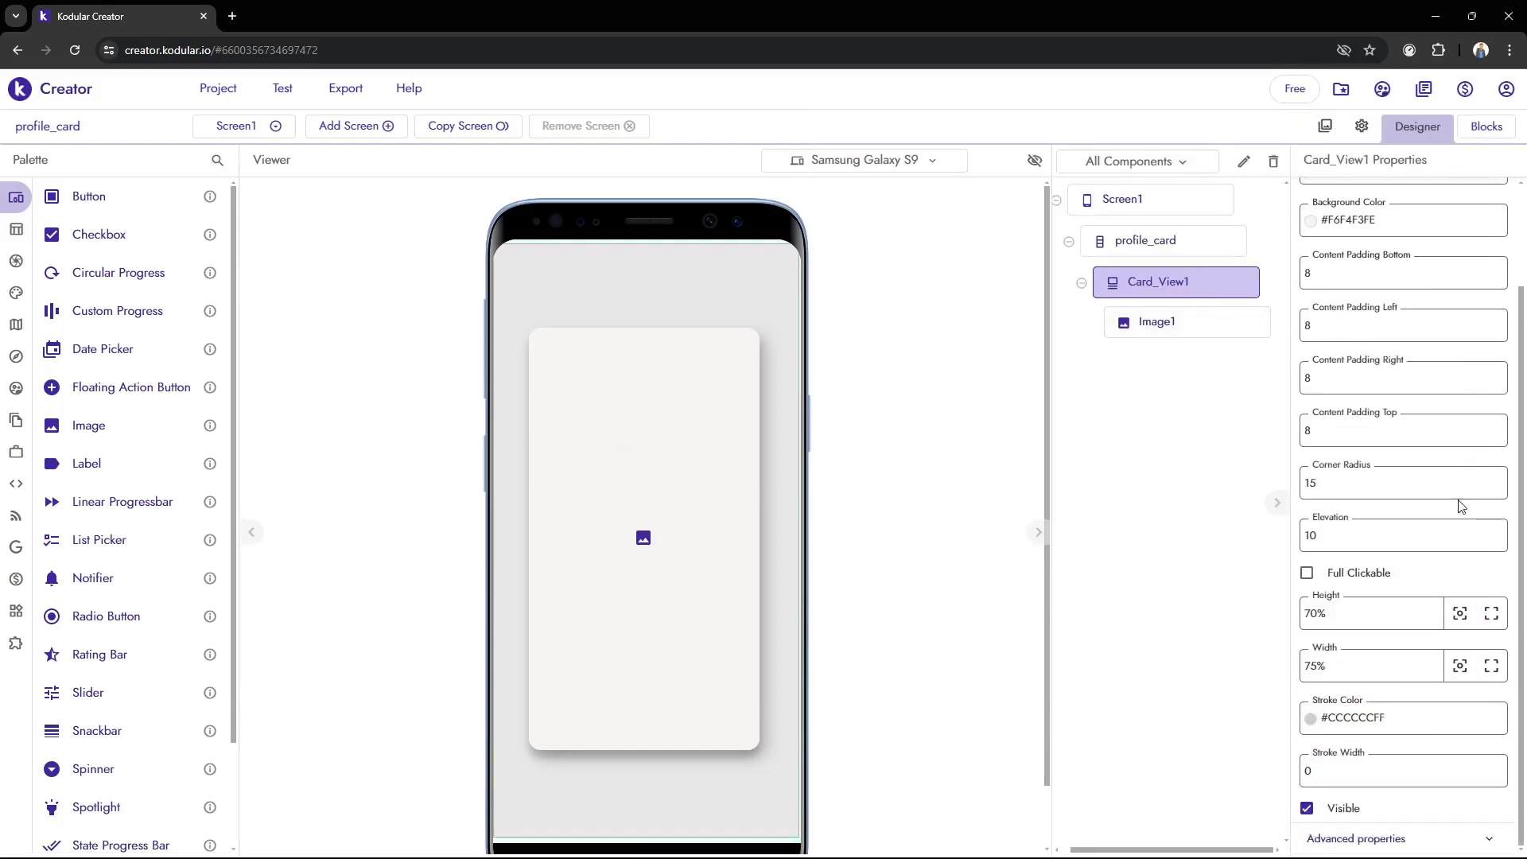
pyautogui.click(1125, 325)
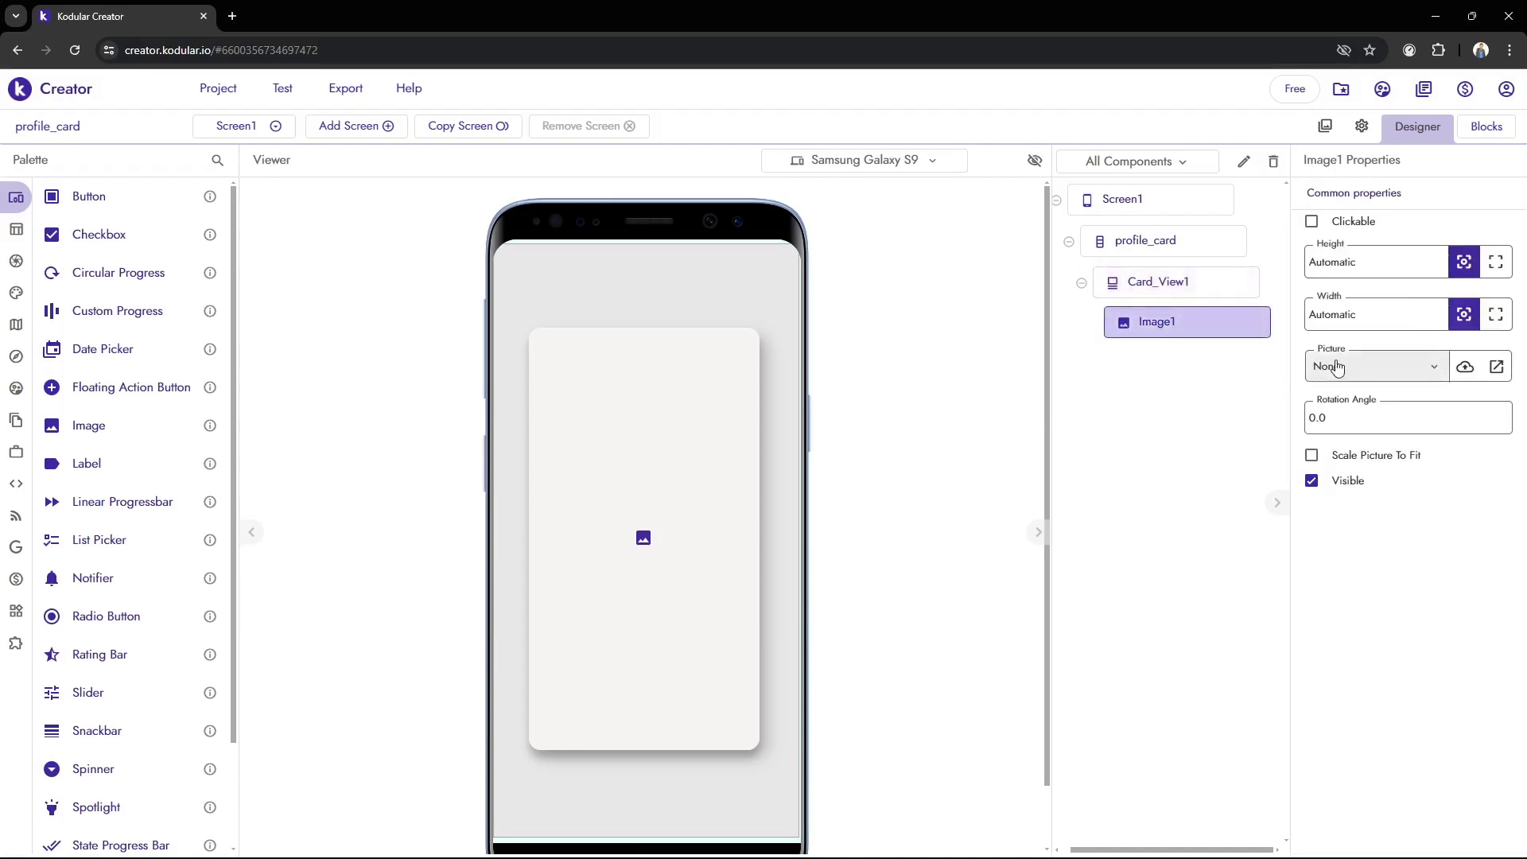
pyautogui.click(1428, 373)
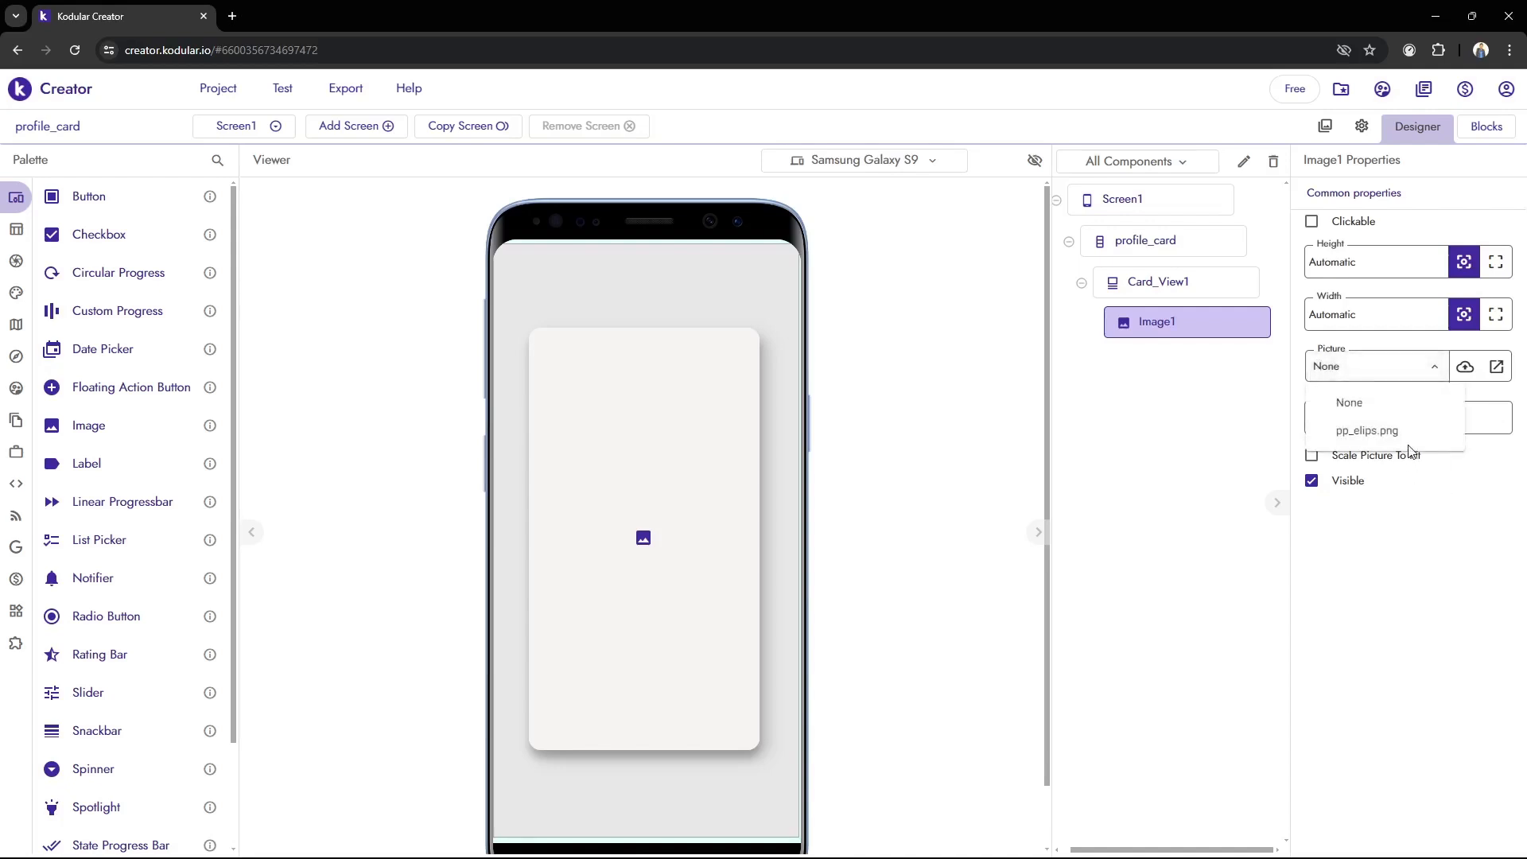
pyautogui.click(1406, 435)
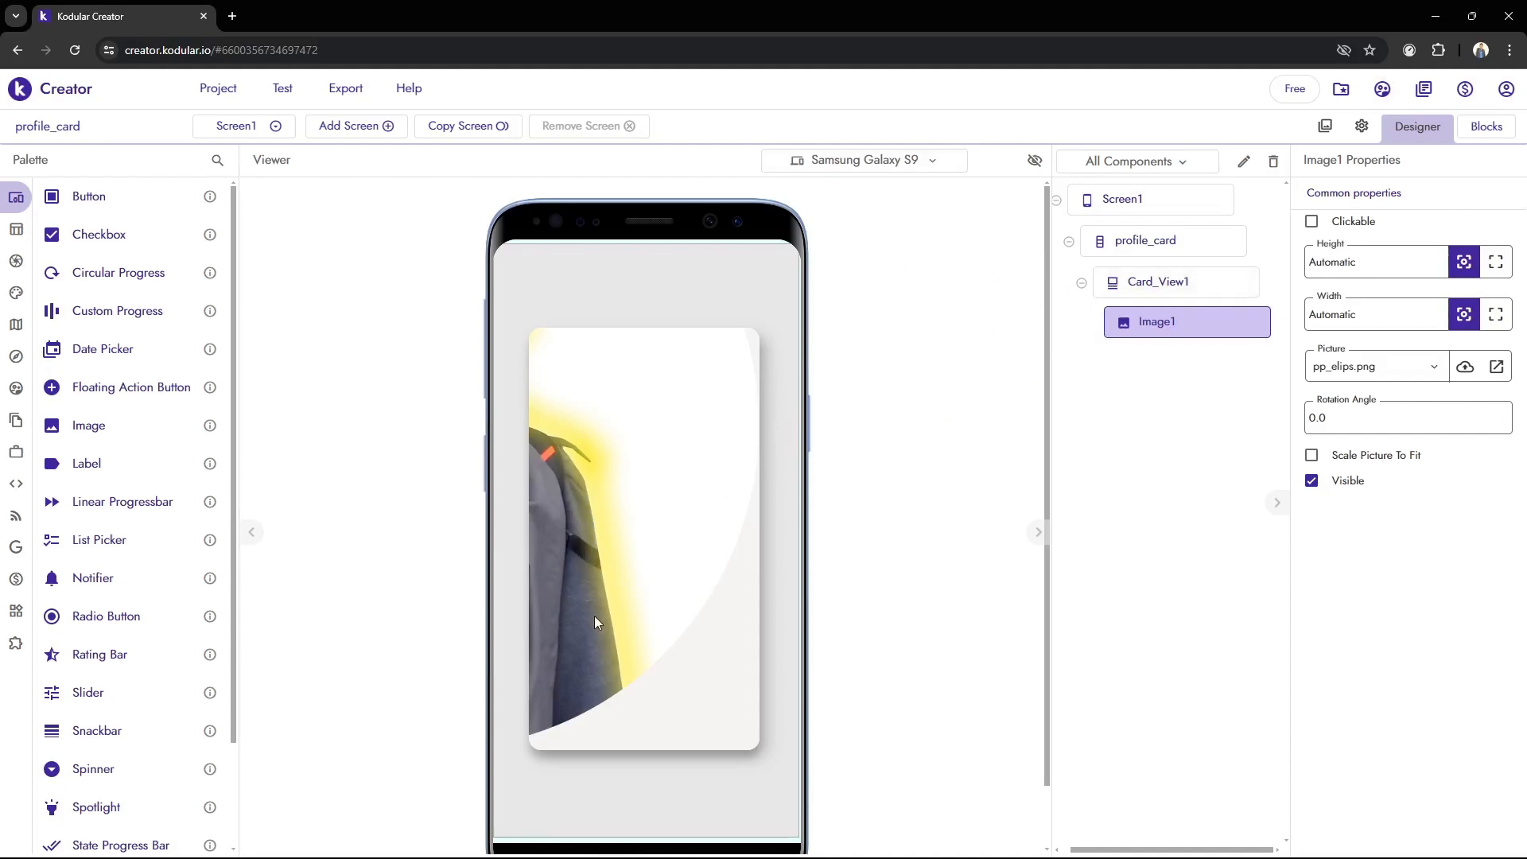
# Rename the Card_View1 component to Card
pyautogui.click(1202, 283)
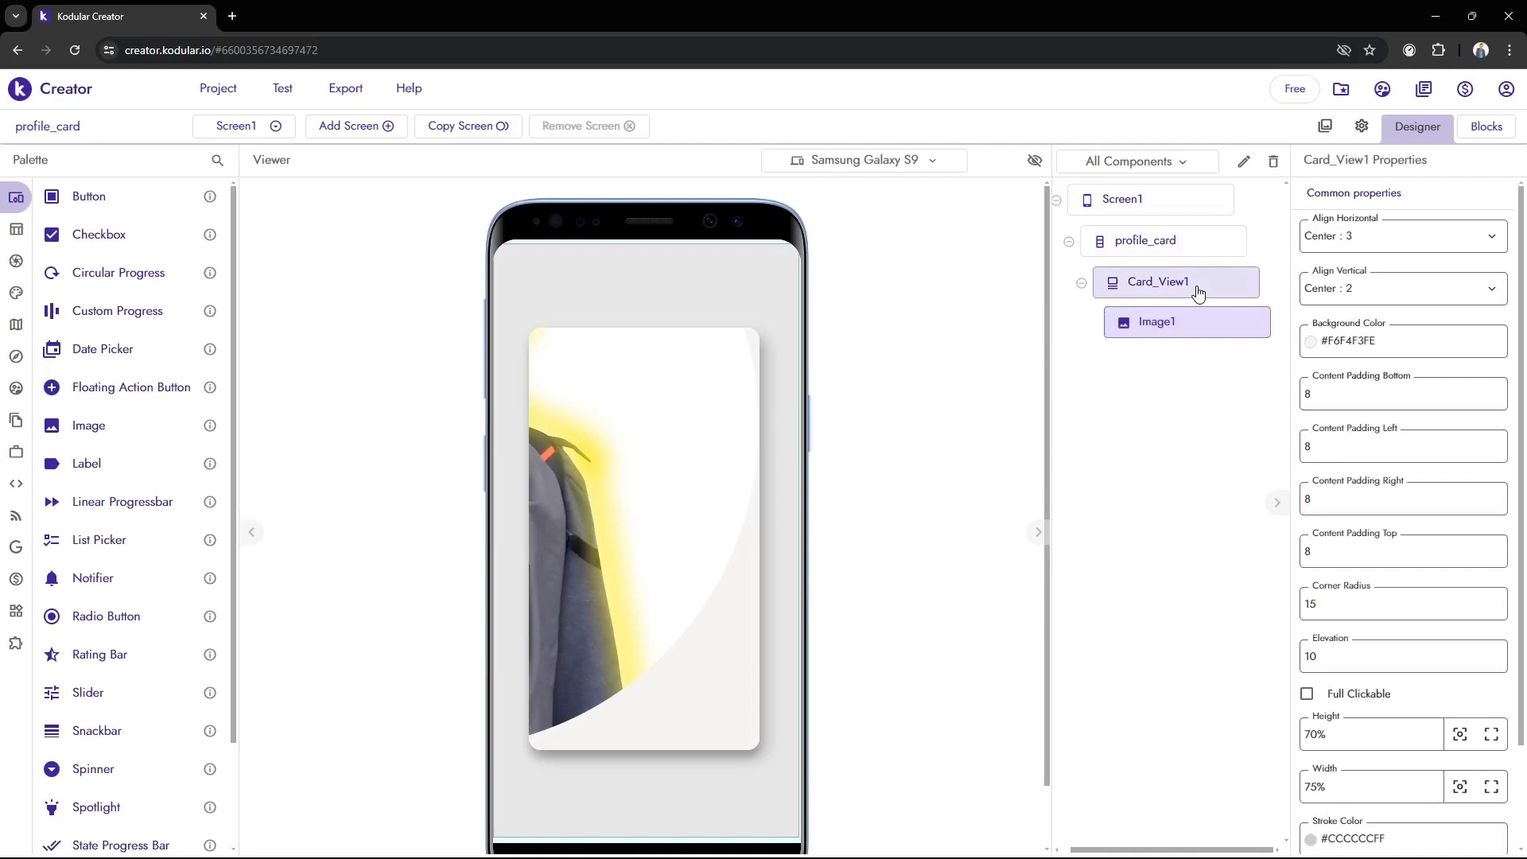
pyautogui.click(1244, 161)
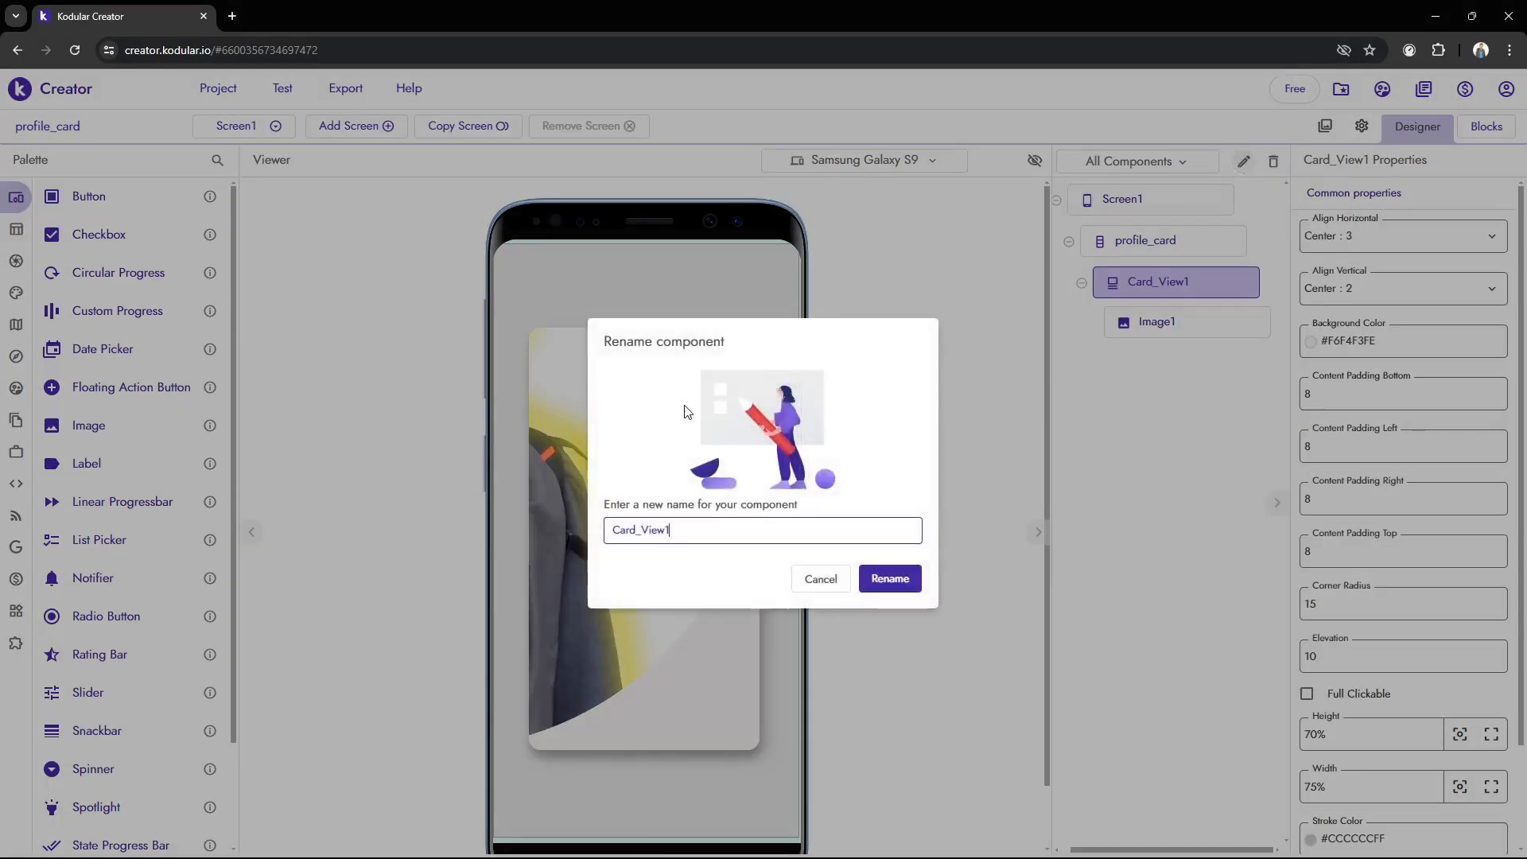
pyautogui.moveTo(705, 538); pyautogui.dragTo(543, 560)
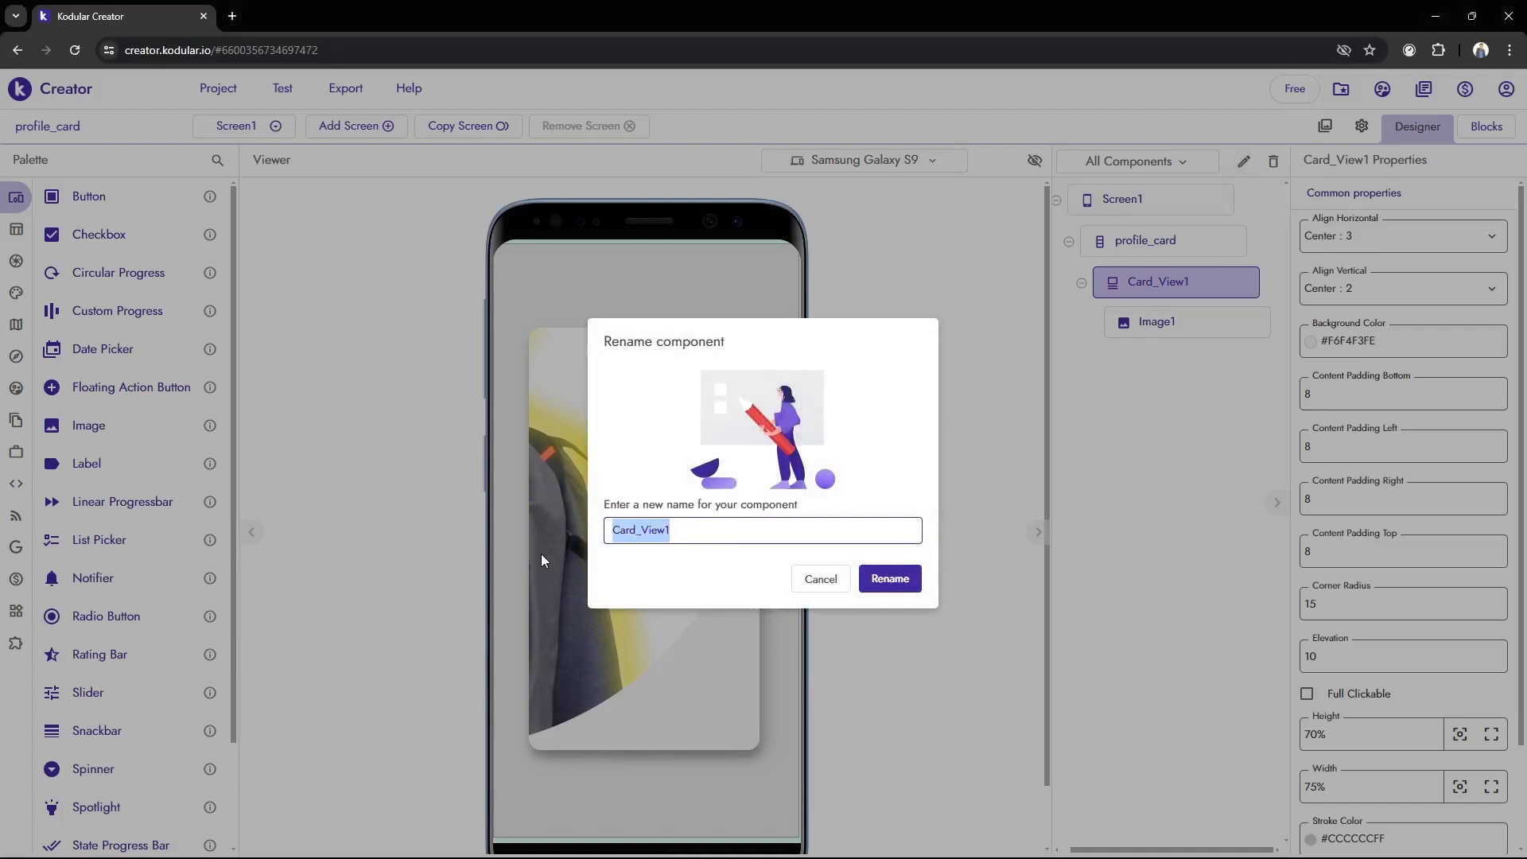
pyautogui.write('ful')
pyautogui.press('BackSpace')
pyautogui.press('BackSpace')
pyautogui.press('BackSpace')
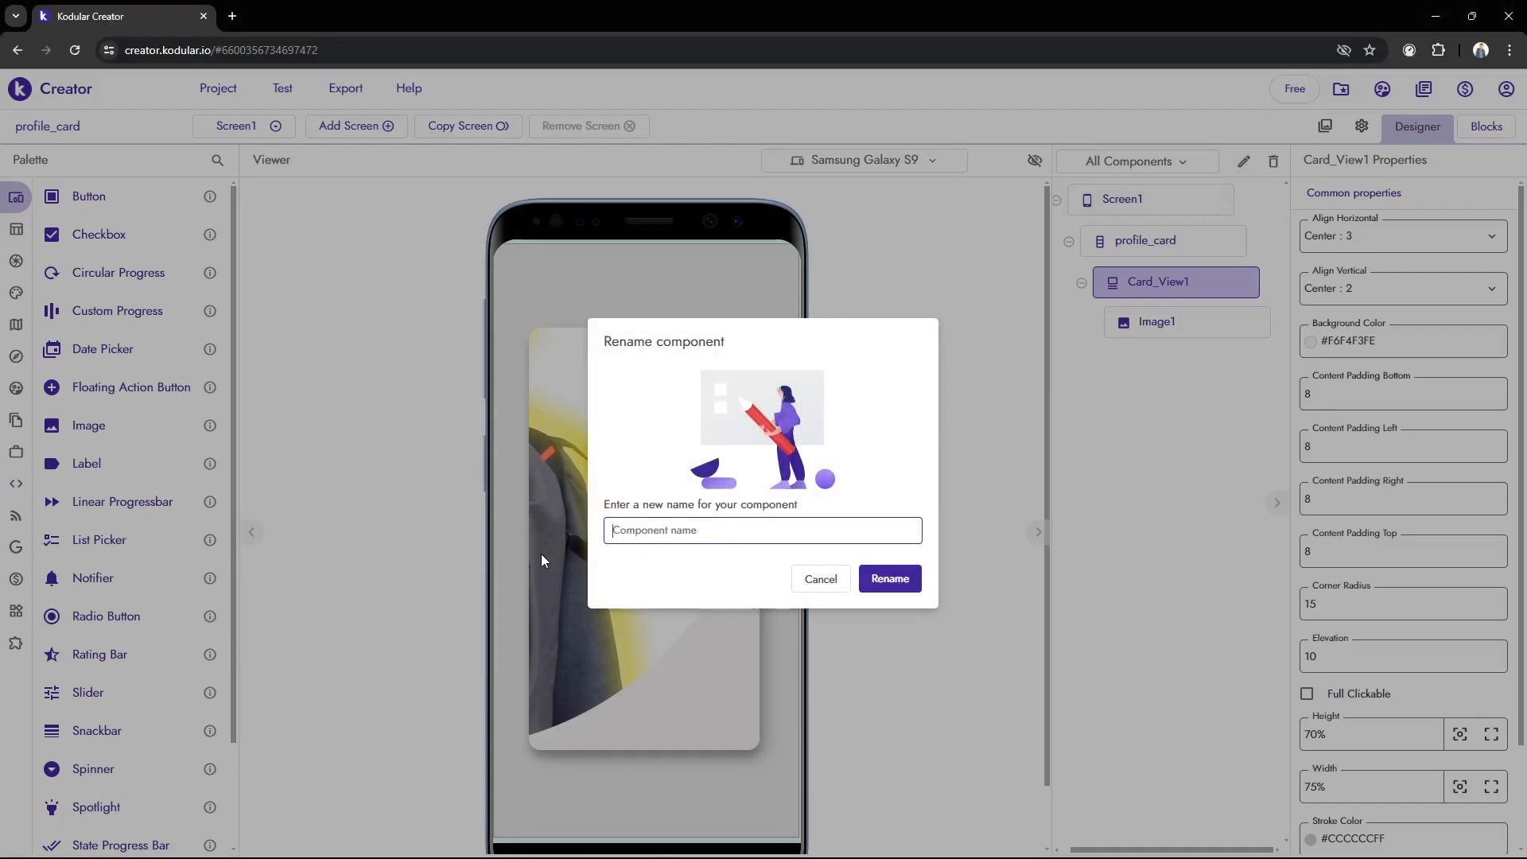
pyautogui.write('Card')
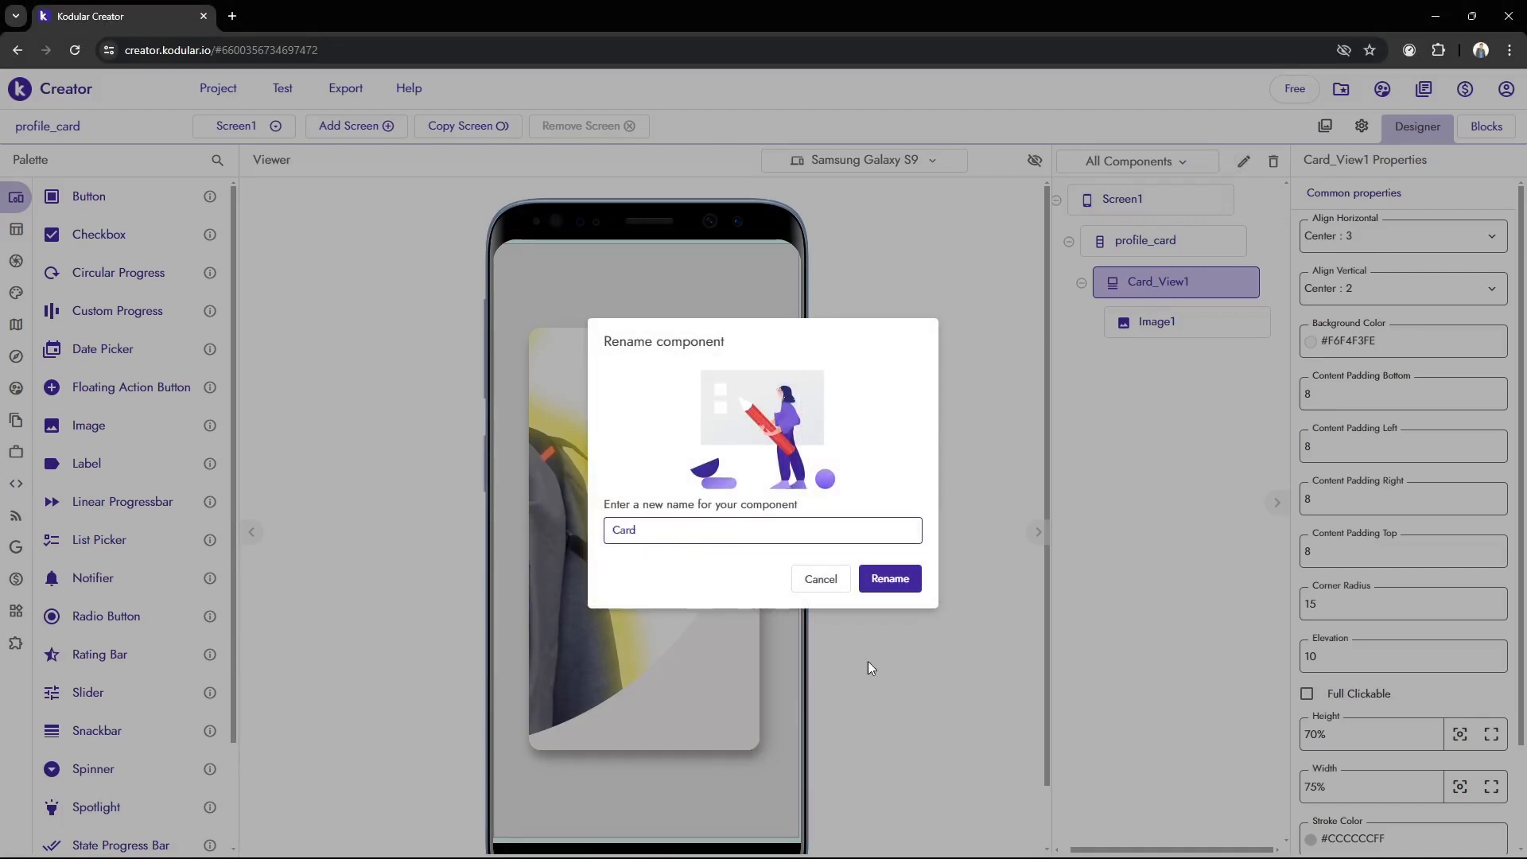
pyautogui.click(890, 578)
# Rename the Image1 component to Profile_Image
pyautogui.click(1167, 334)
pyautogui.click(1244, 161)
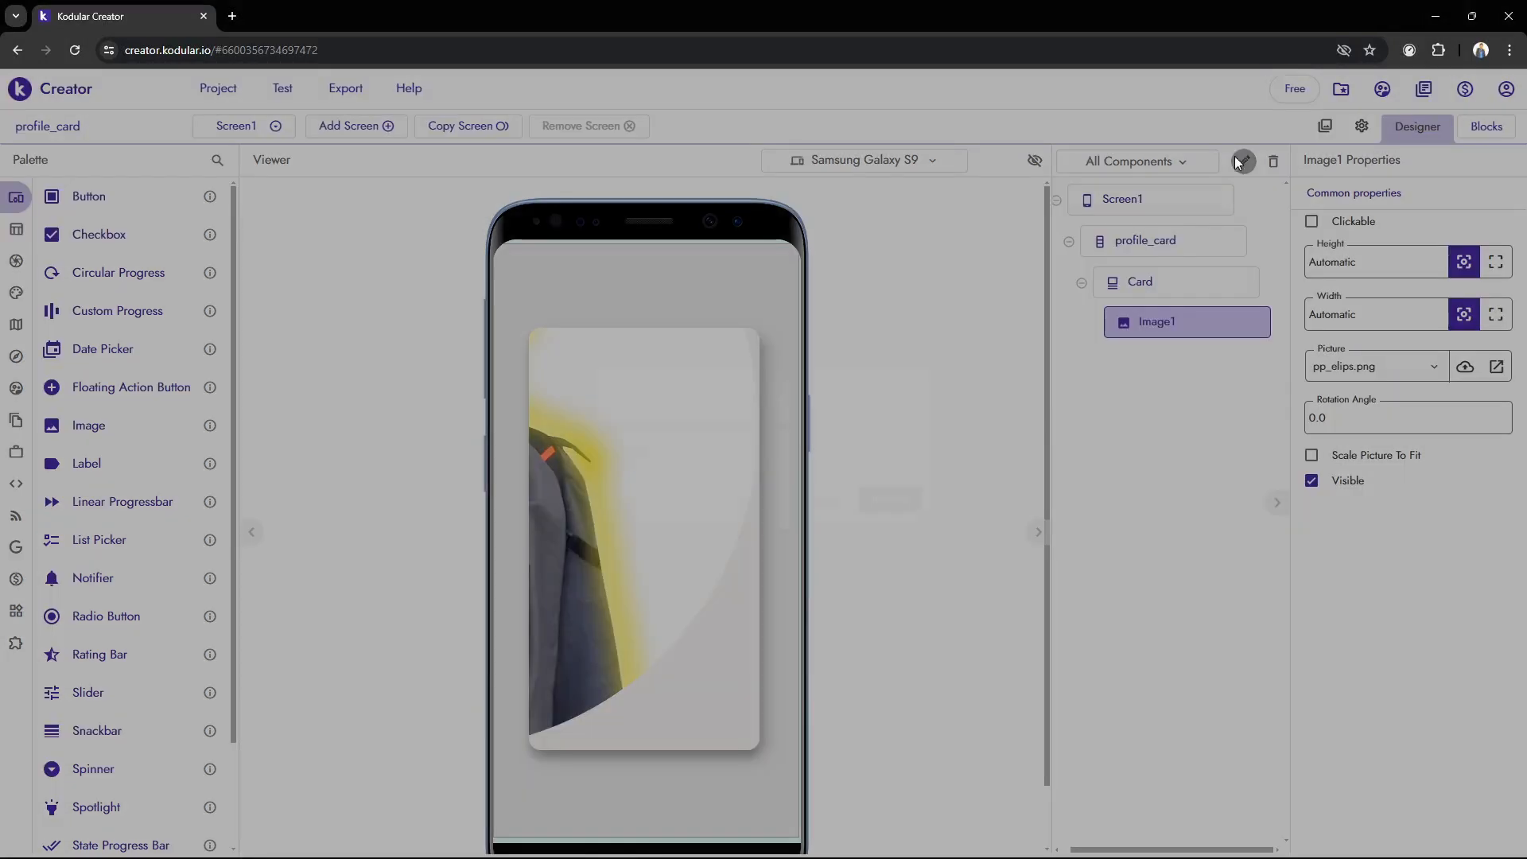
pyautogui.doubleClick(638, 537)
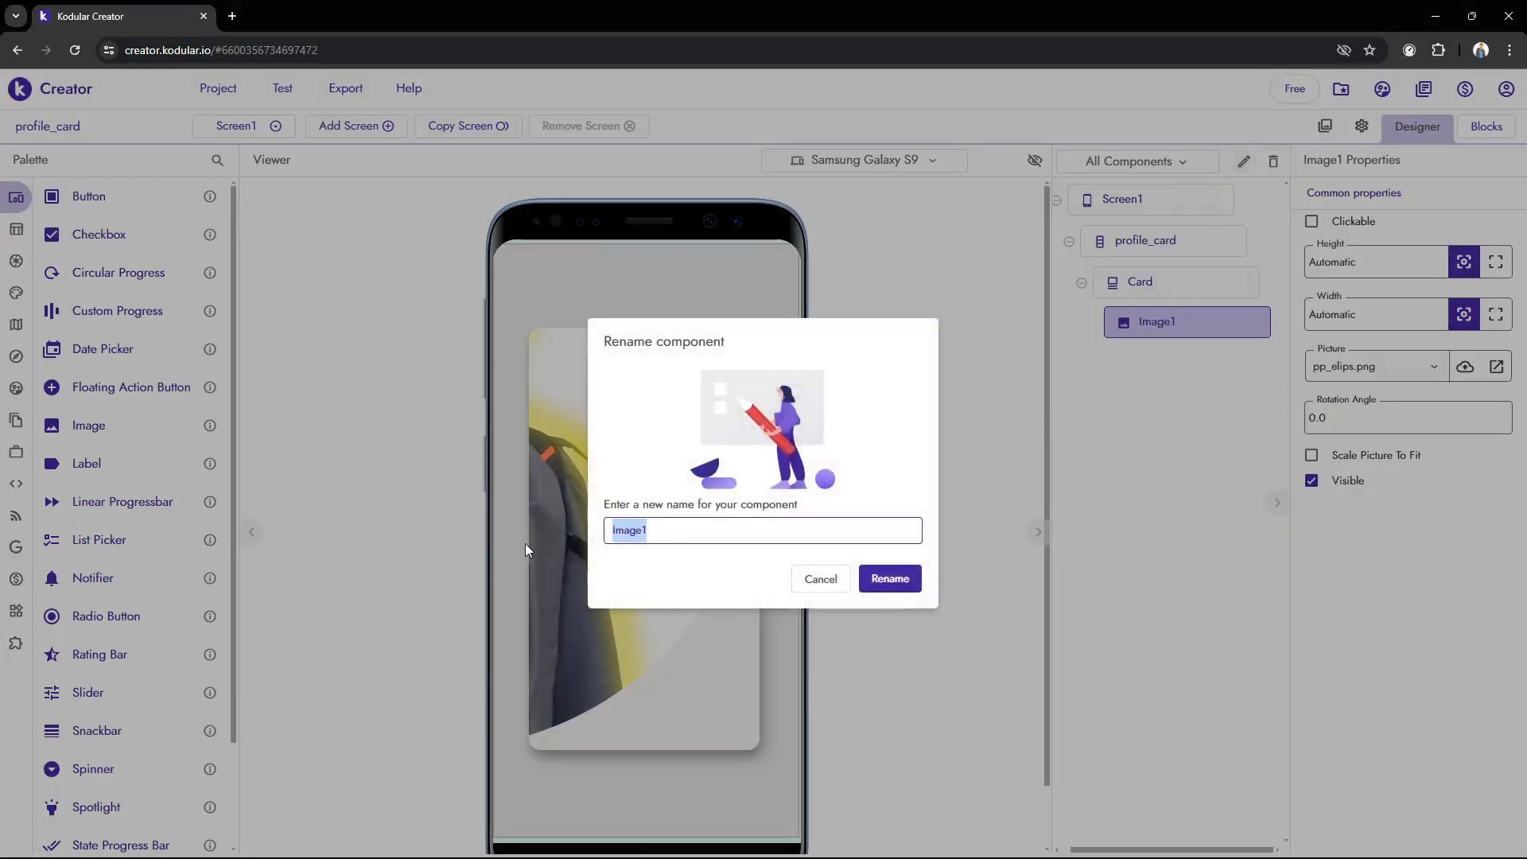
pyautogui.write('Profile_Image')
pyautogui.press('Return')
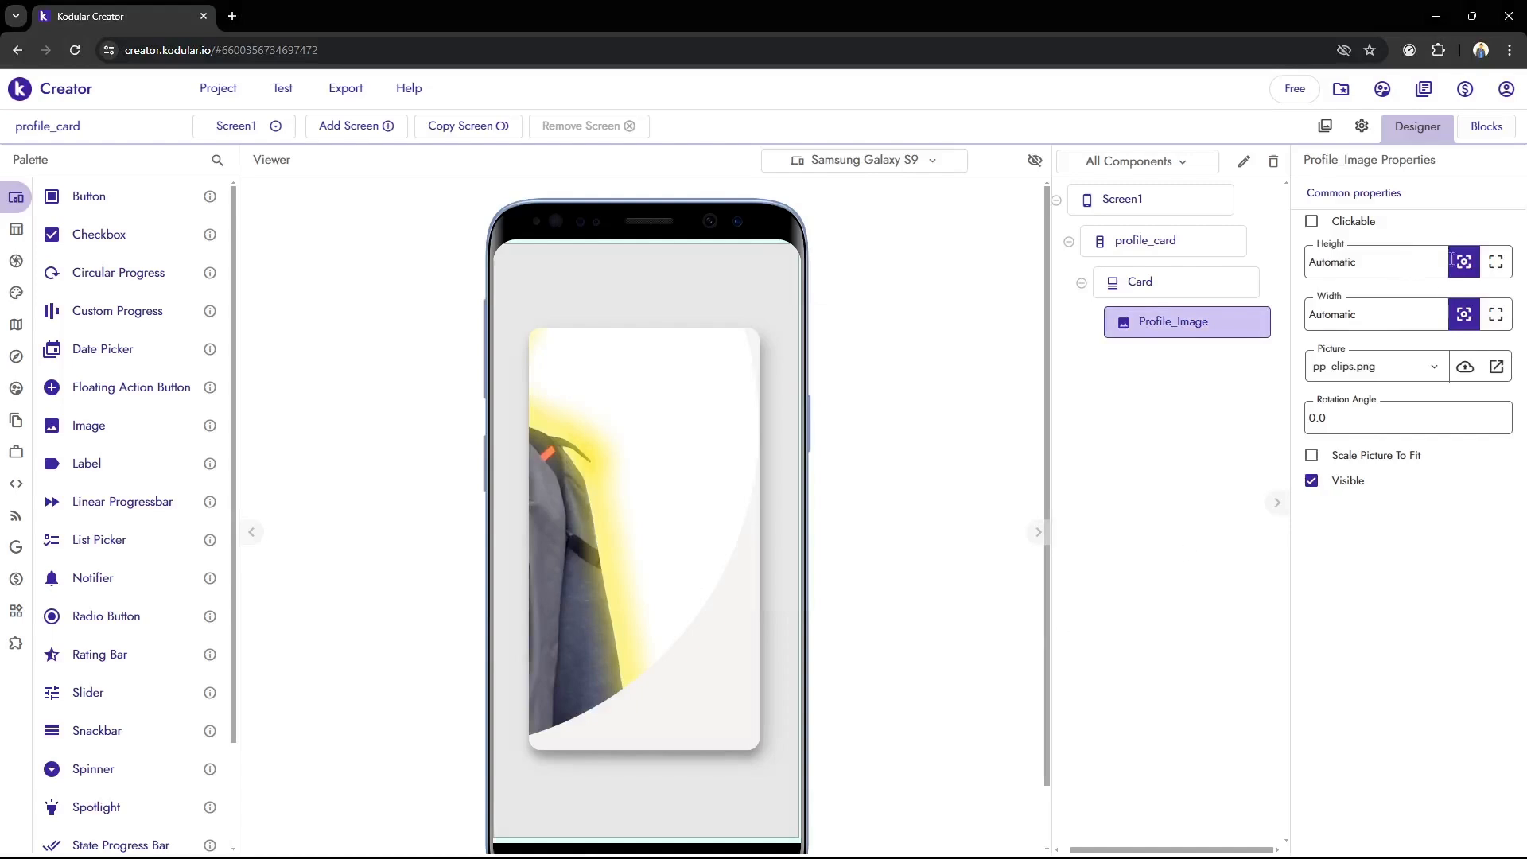
# Set both the height and the width of Profile_Image to 200 px
pyautogui.doubleClick(1395, 271)
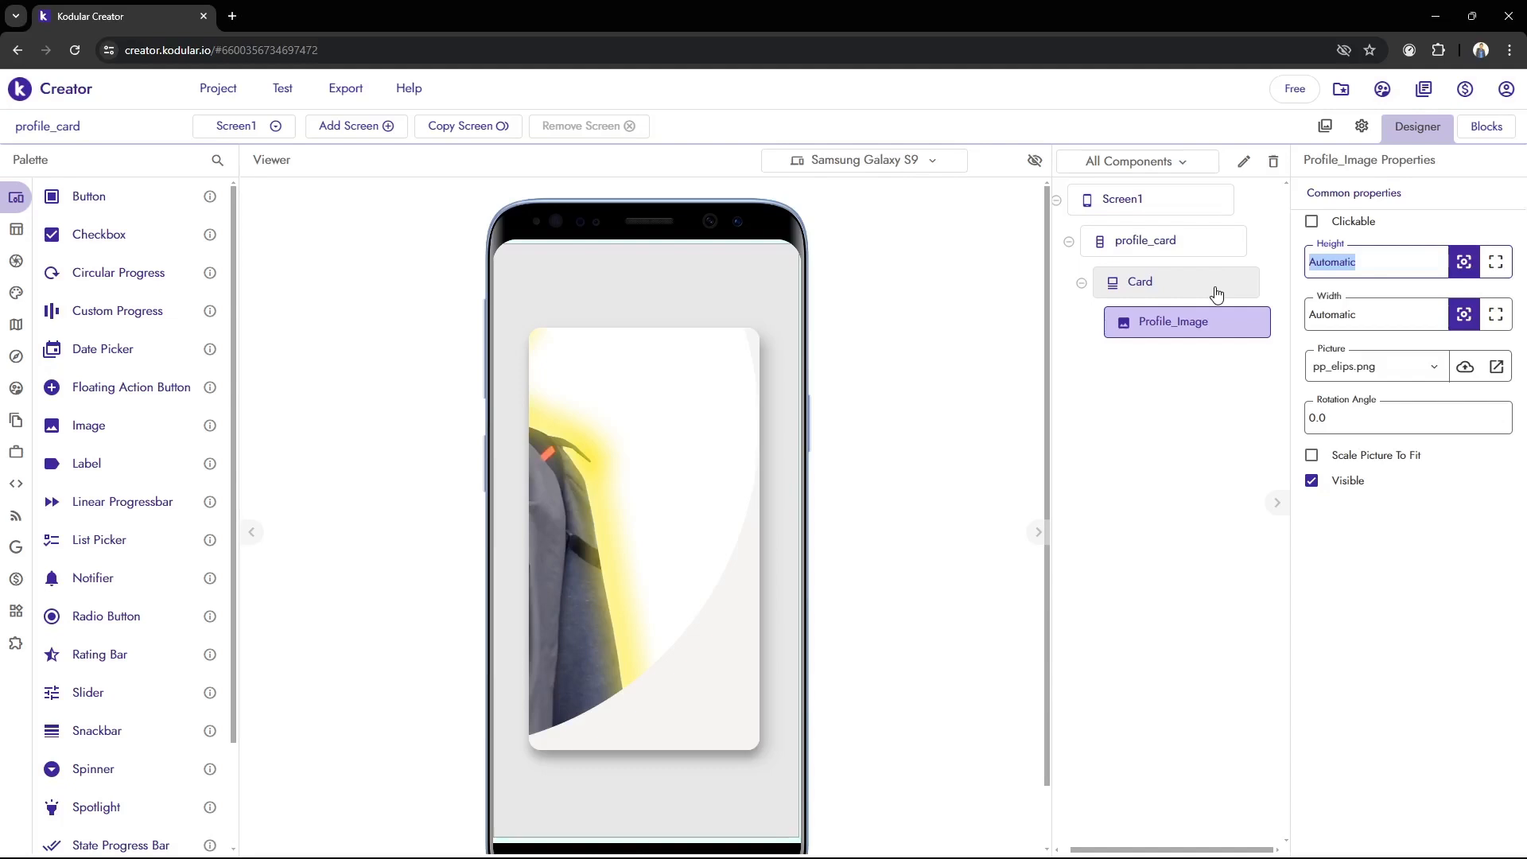
pyautogui.write('200')
pyautogui.doubleClick(1390, 318)
pyautogui.write('2')
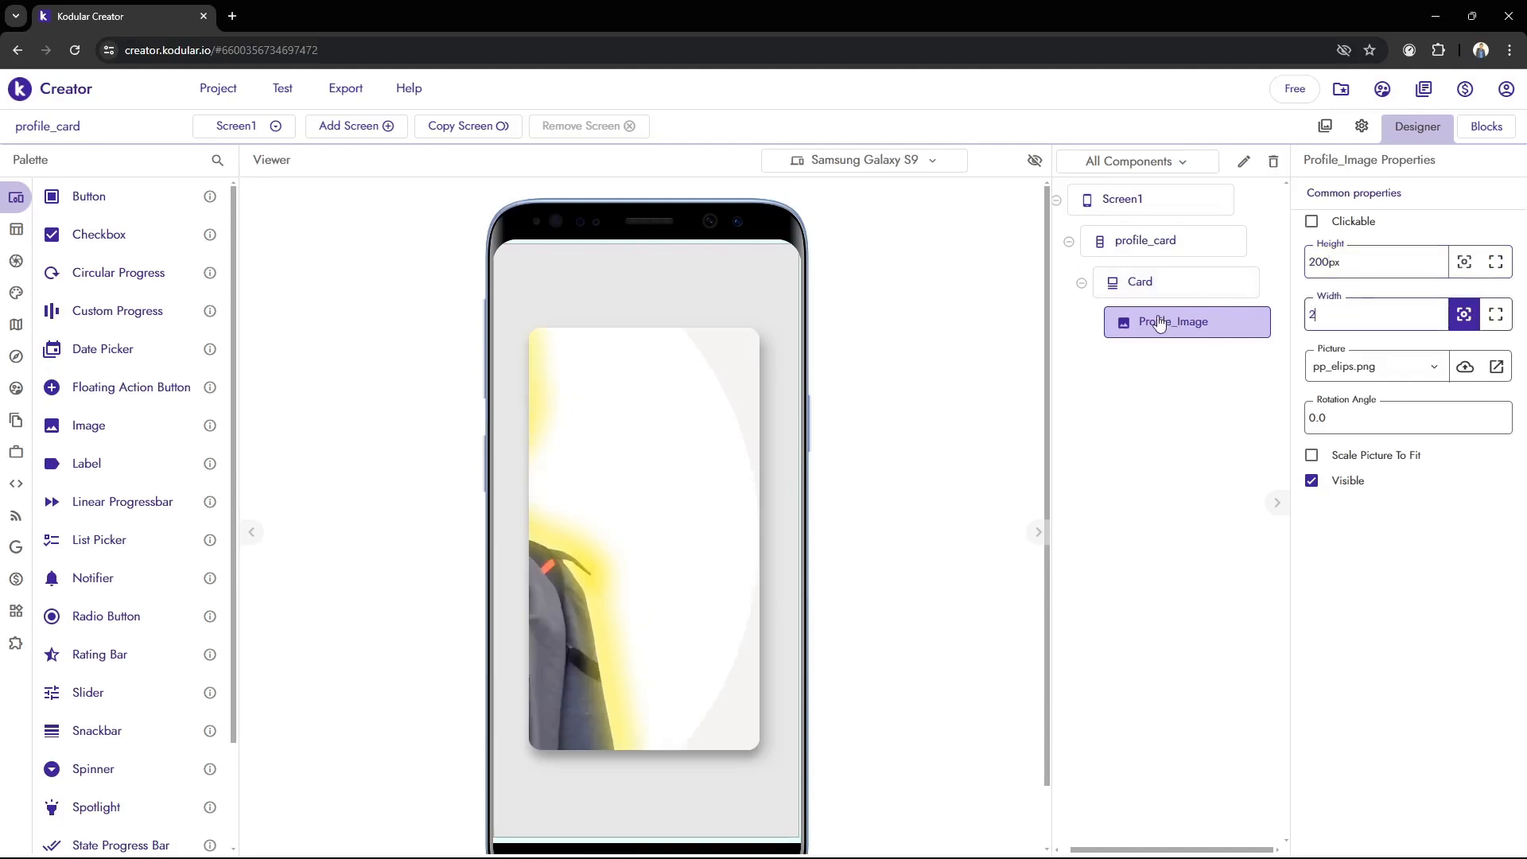
pyautogui.write('00')
pyautogui.press('Return')
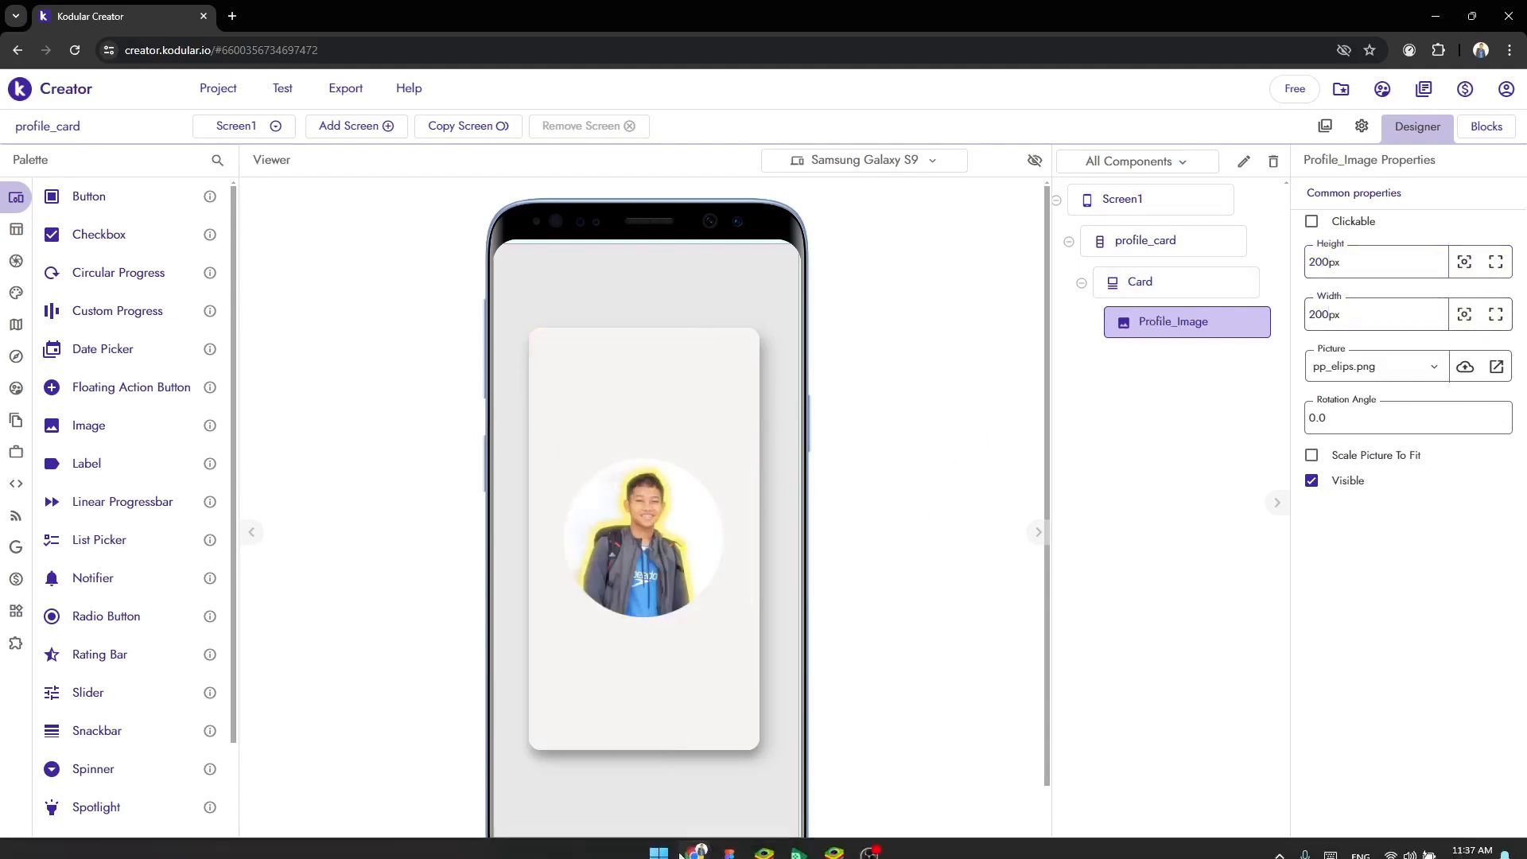
# Check the resized profile picture in BlueStacks, and set the background color of the Card component to white (#FFFFFFFF) in Kodular
pyautogui.click(834, 839)
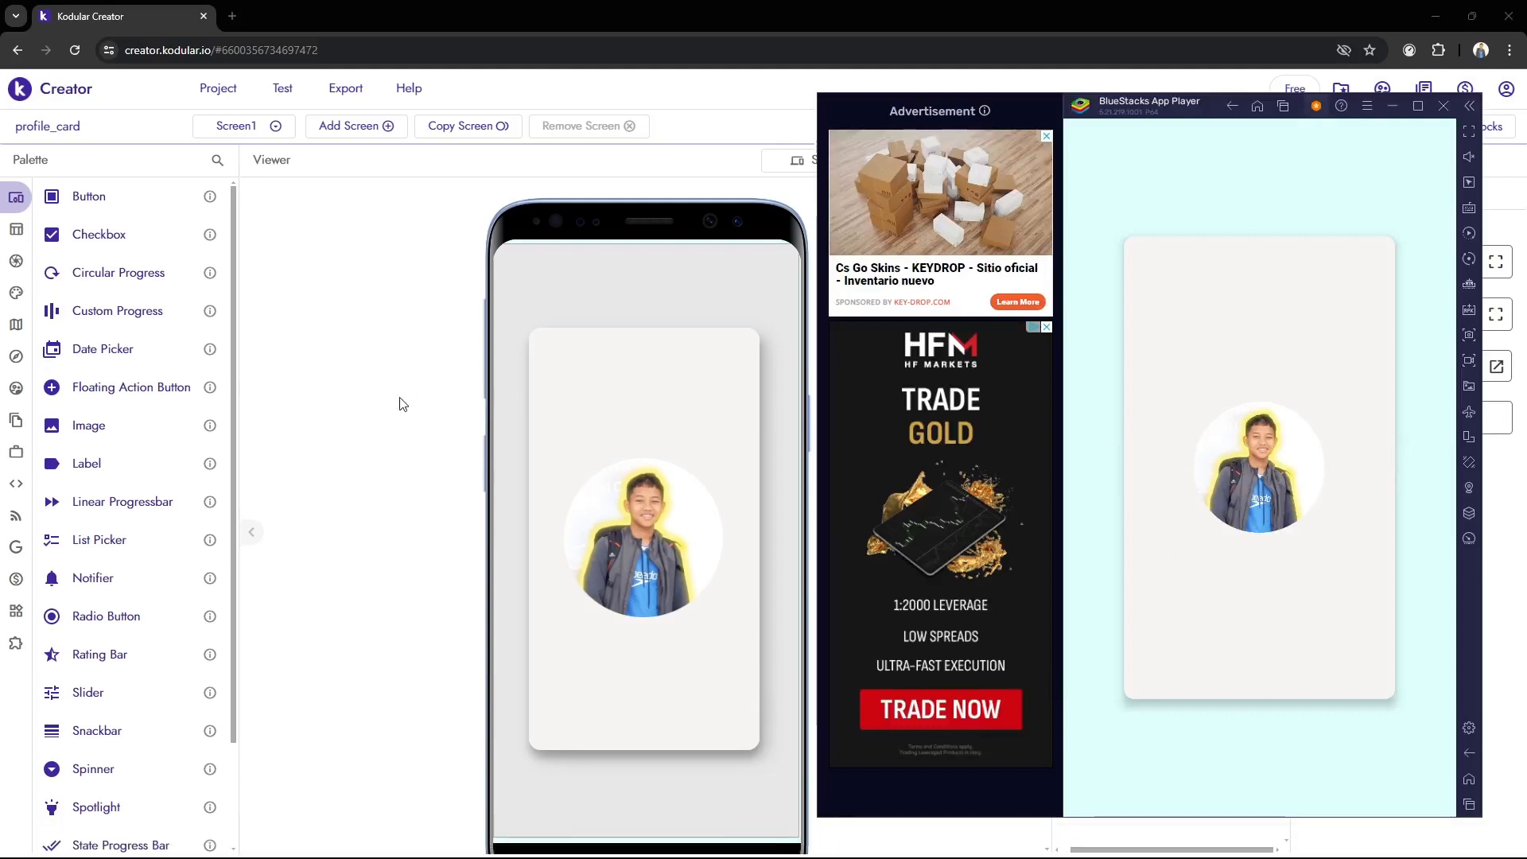
pyautogui.click(478, 430)
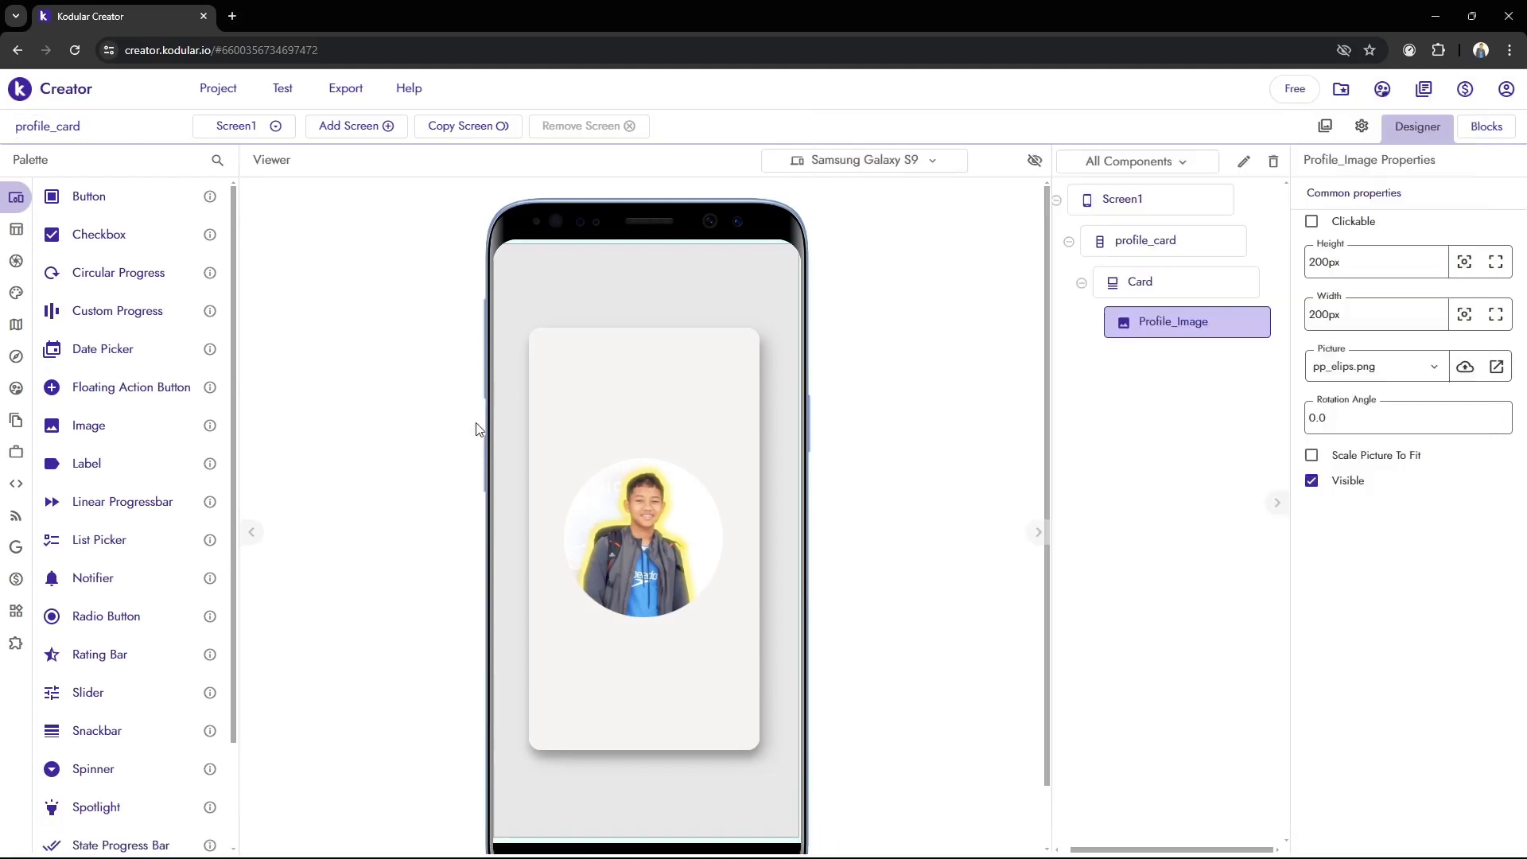
pyautogui.click(1195, 290)
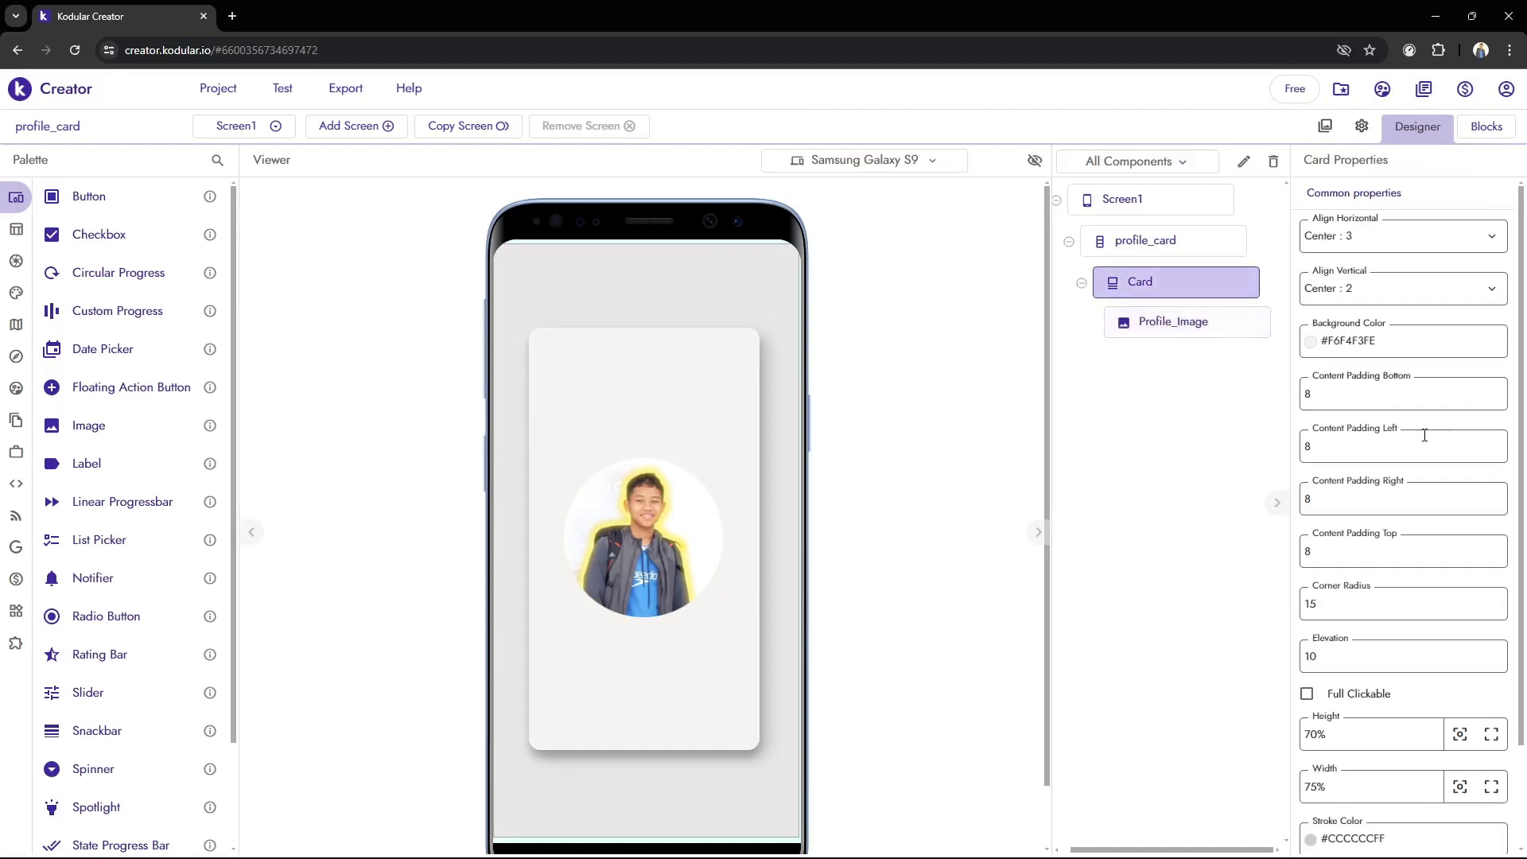
pyautogui.scroll(-2, 1424, 435)
pyautogui.scroll(2, 1324, 634)
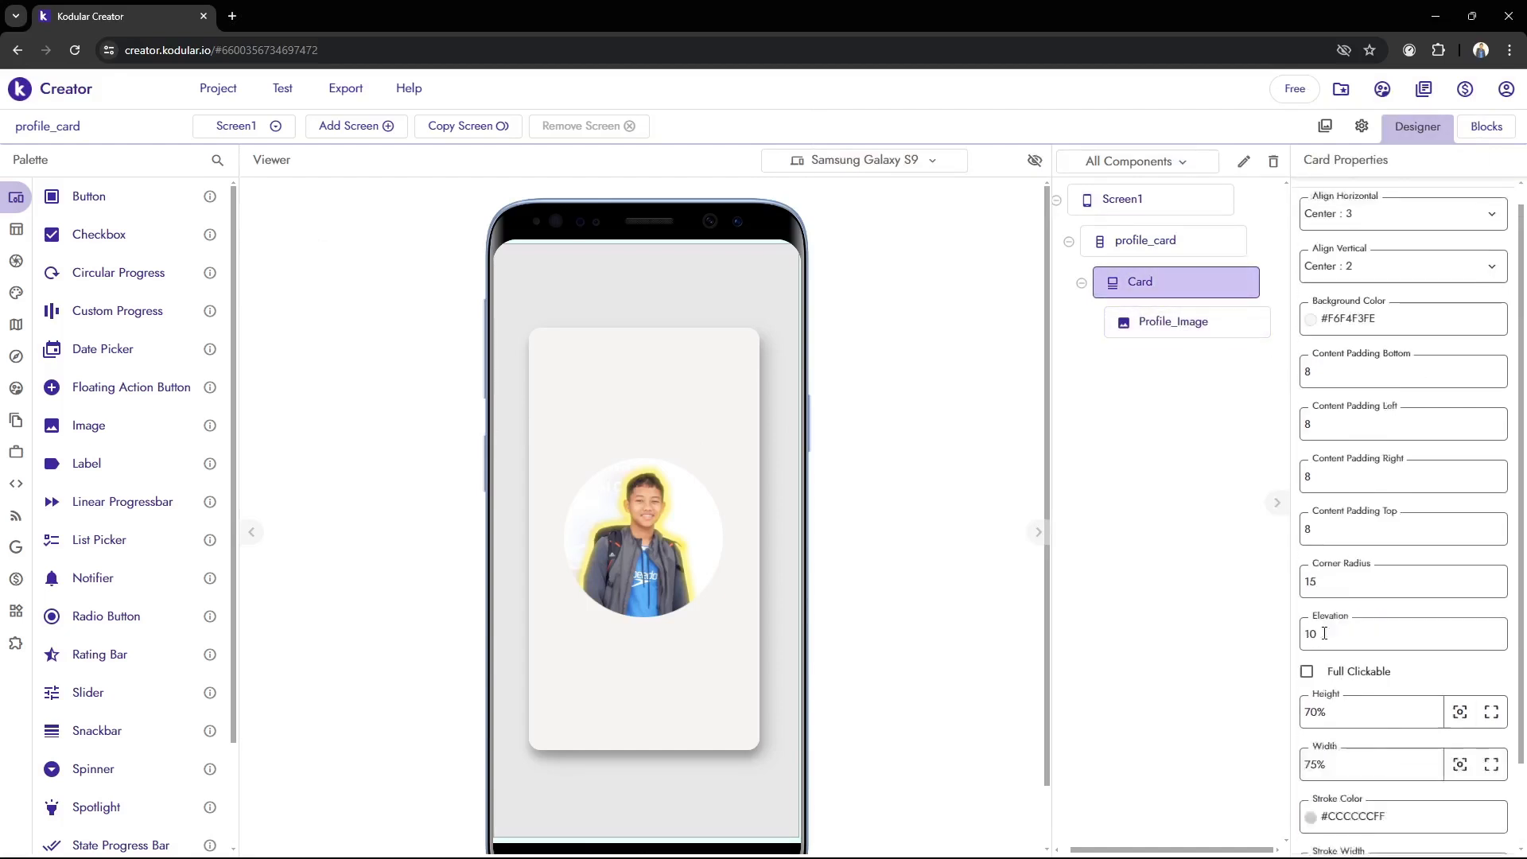
pyautogui.scroll(1, 1324, 633)
pyautogui.click(1314, 341)
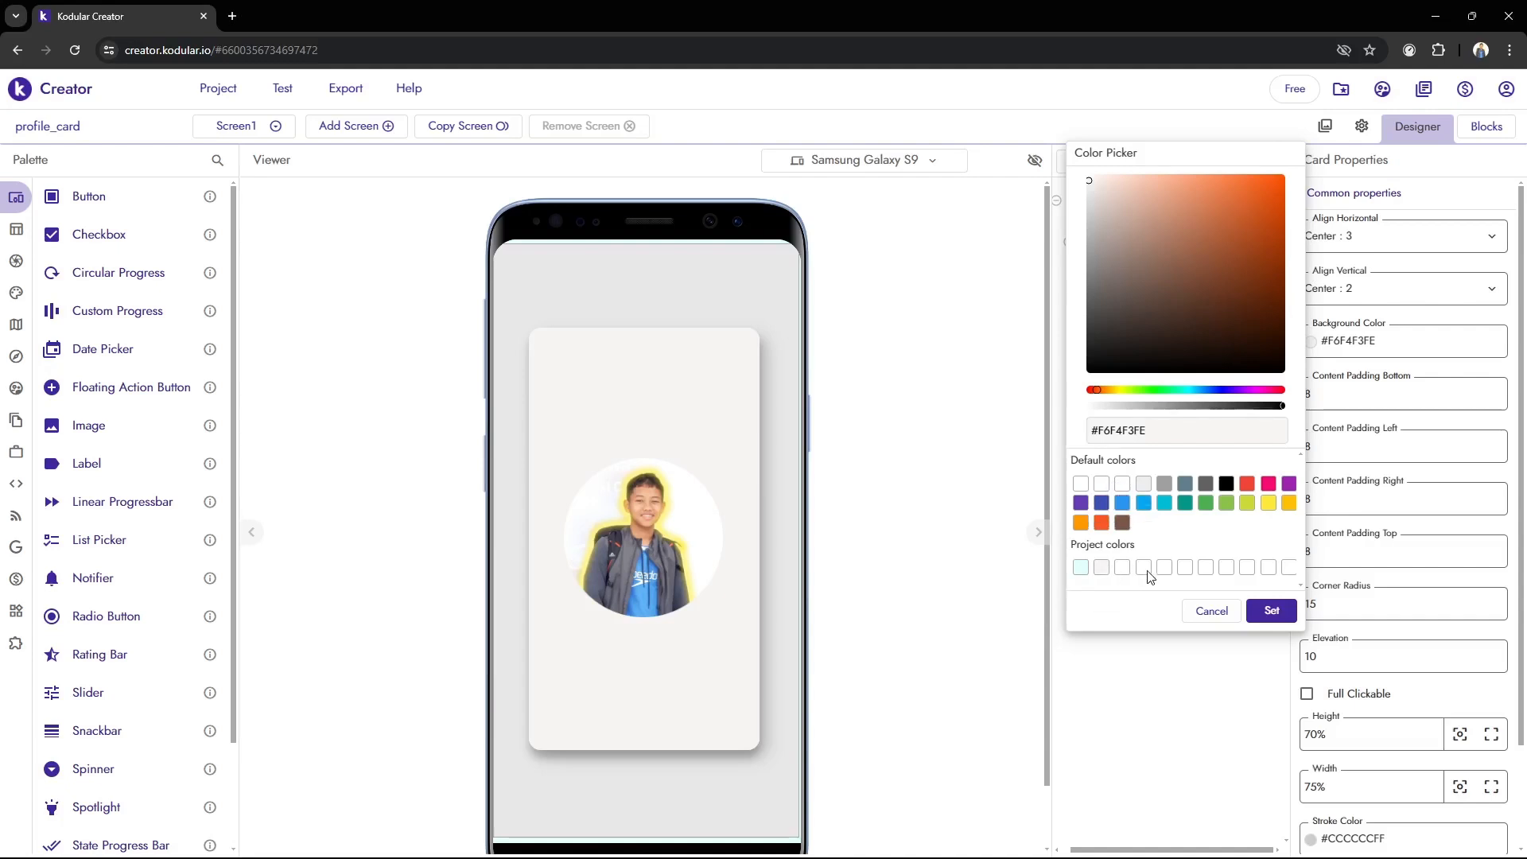
pyautogui.click(1122, 488)
pyautogui.click(1271, 610)
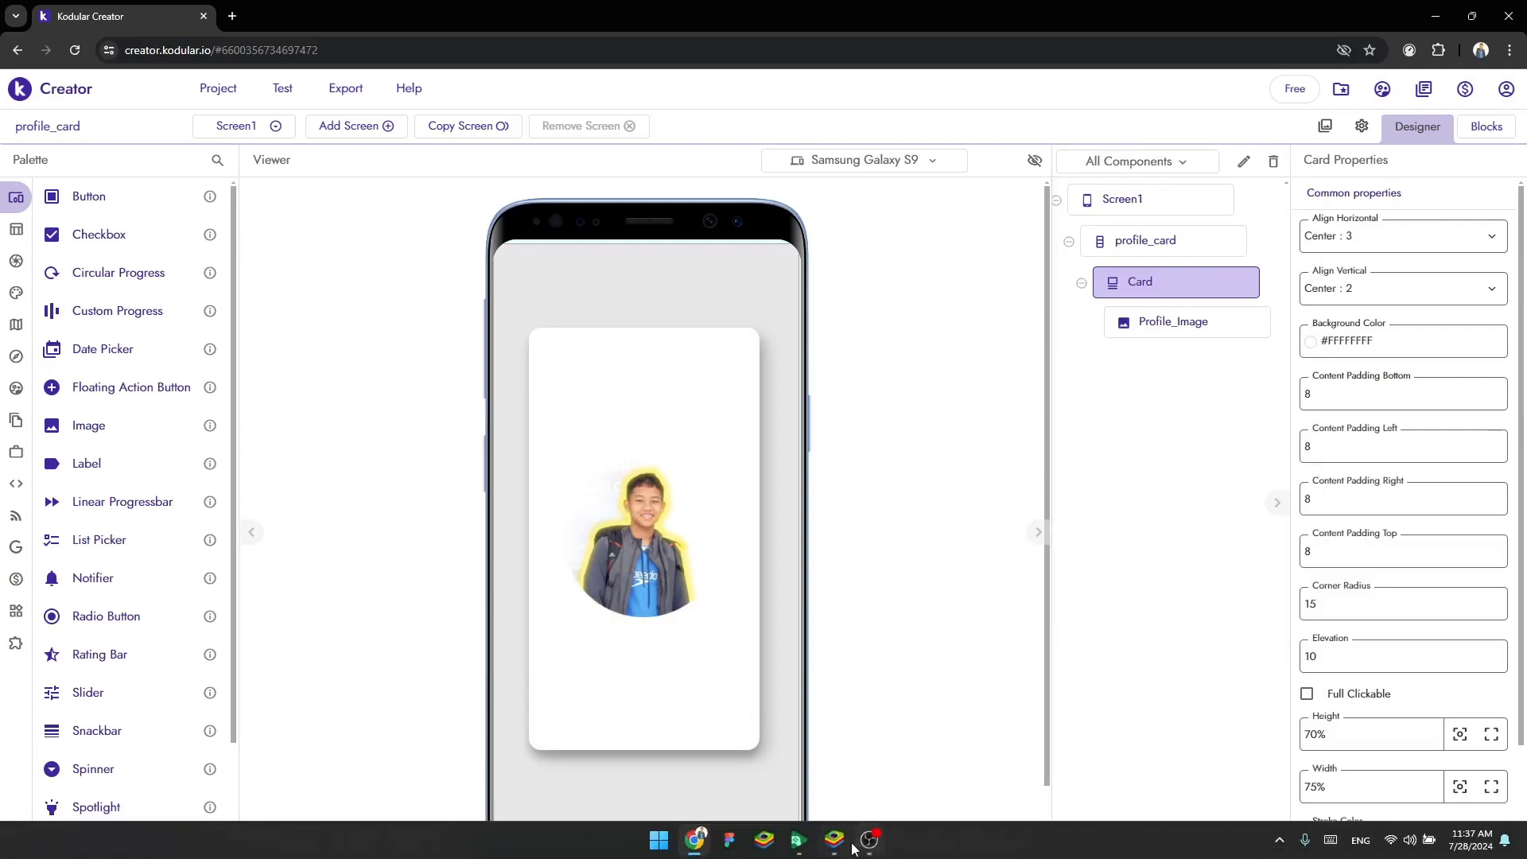
# Examine the white card in BlueStacks and review the properties of Card and Profile_Image in Kodular
pyautogui.click(848, 842)
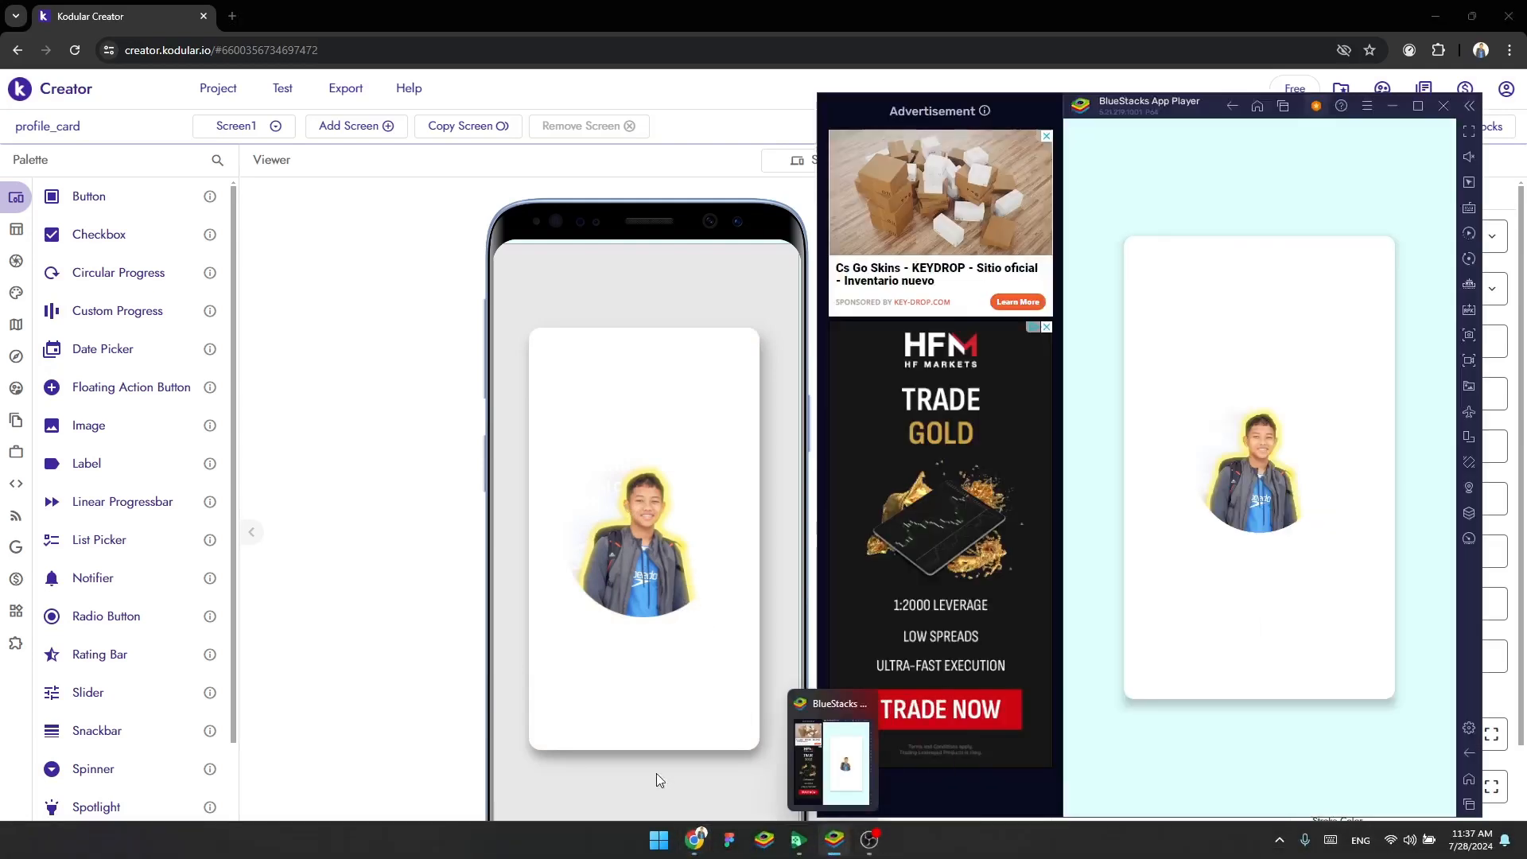
pyautogui.click(505, 572)
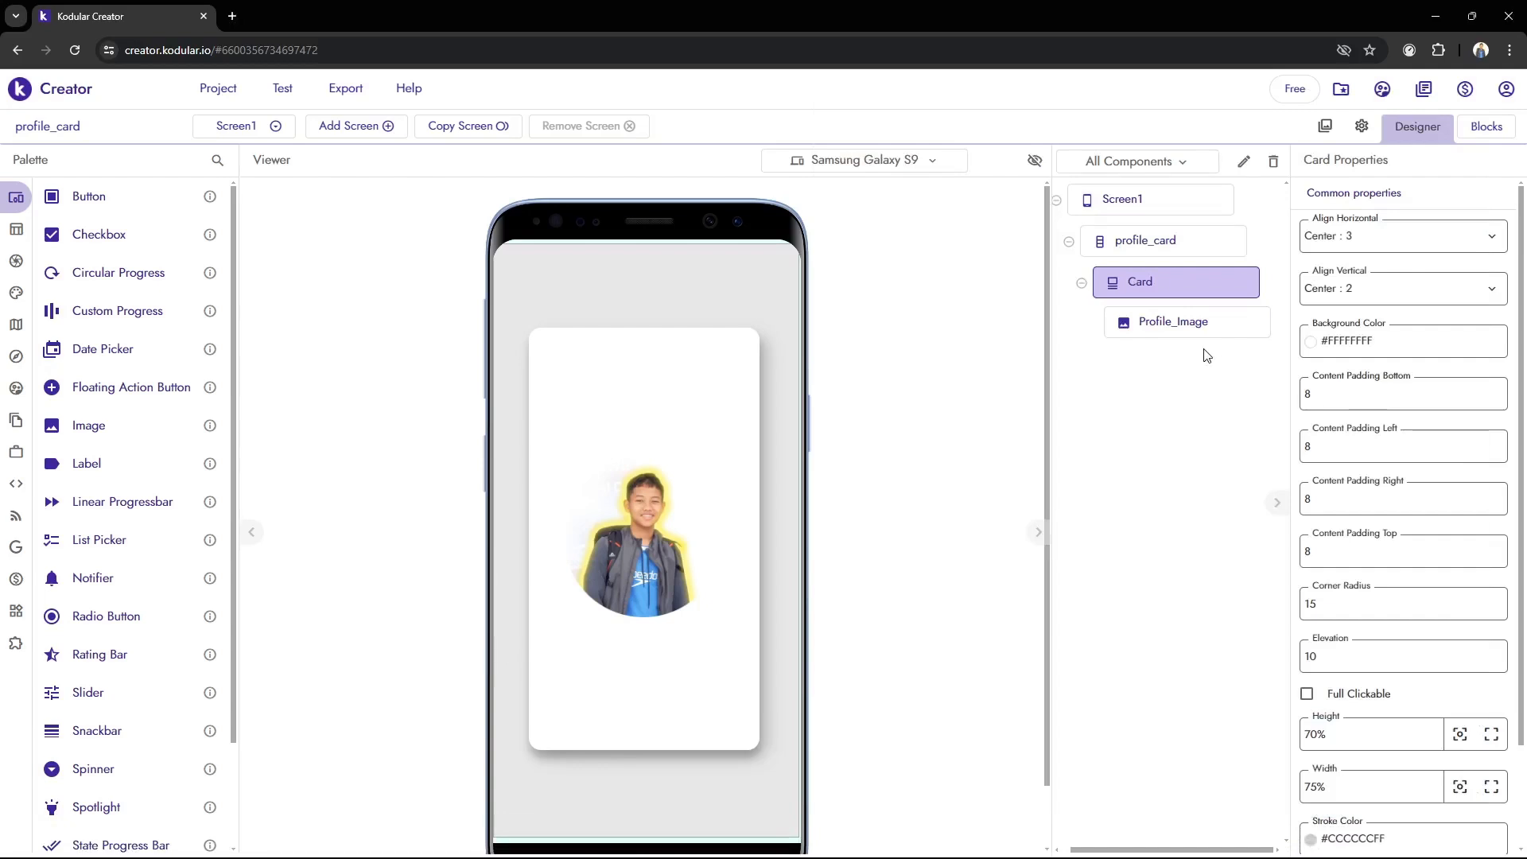
pyautogui.click(1201, 321)
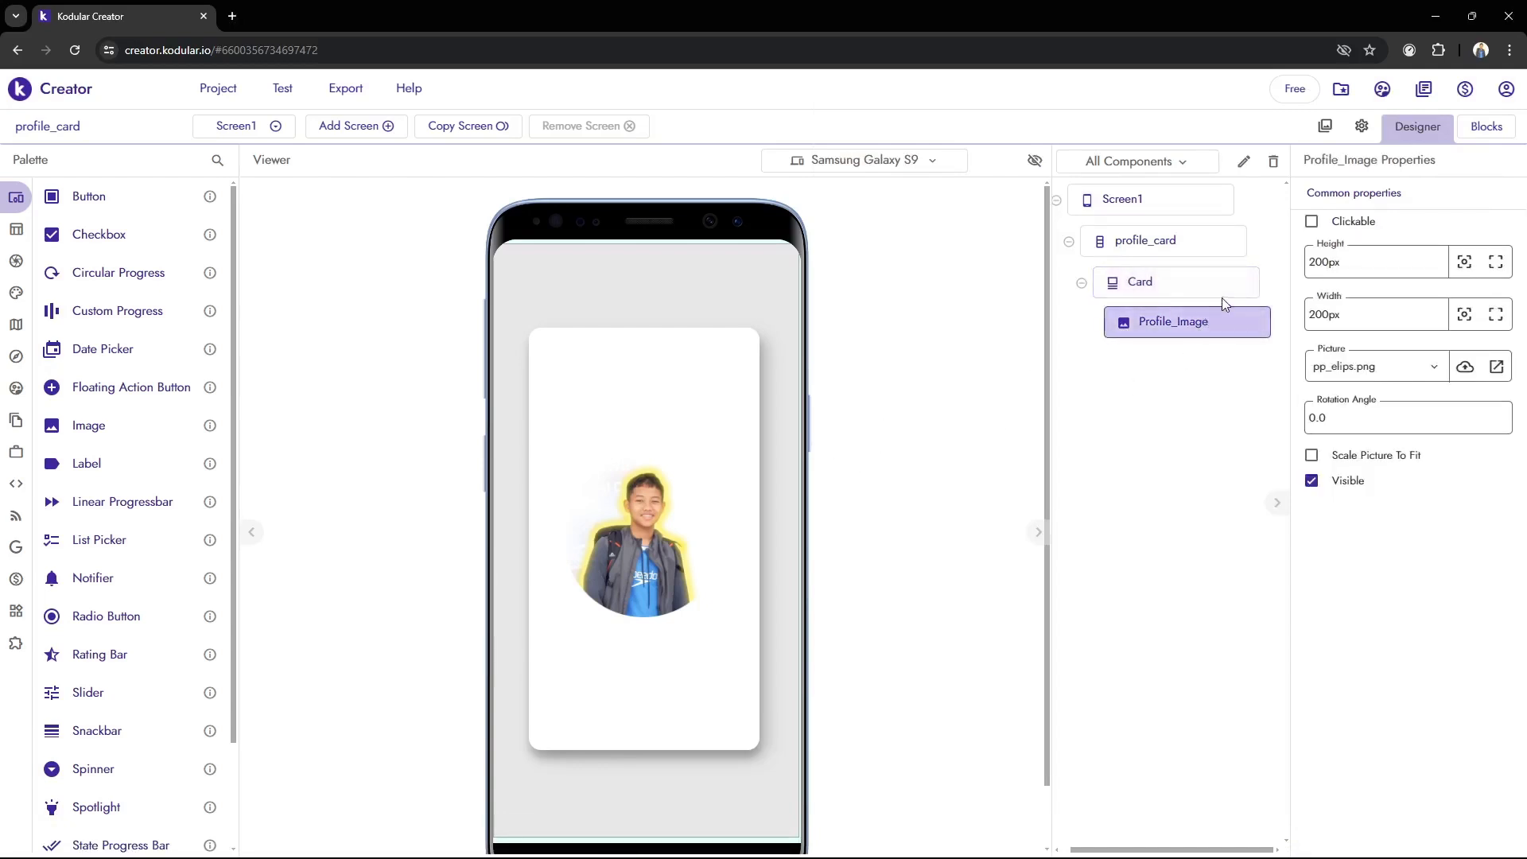
pyautogui.click(1248, 293)
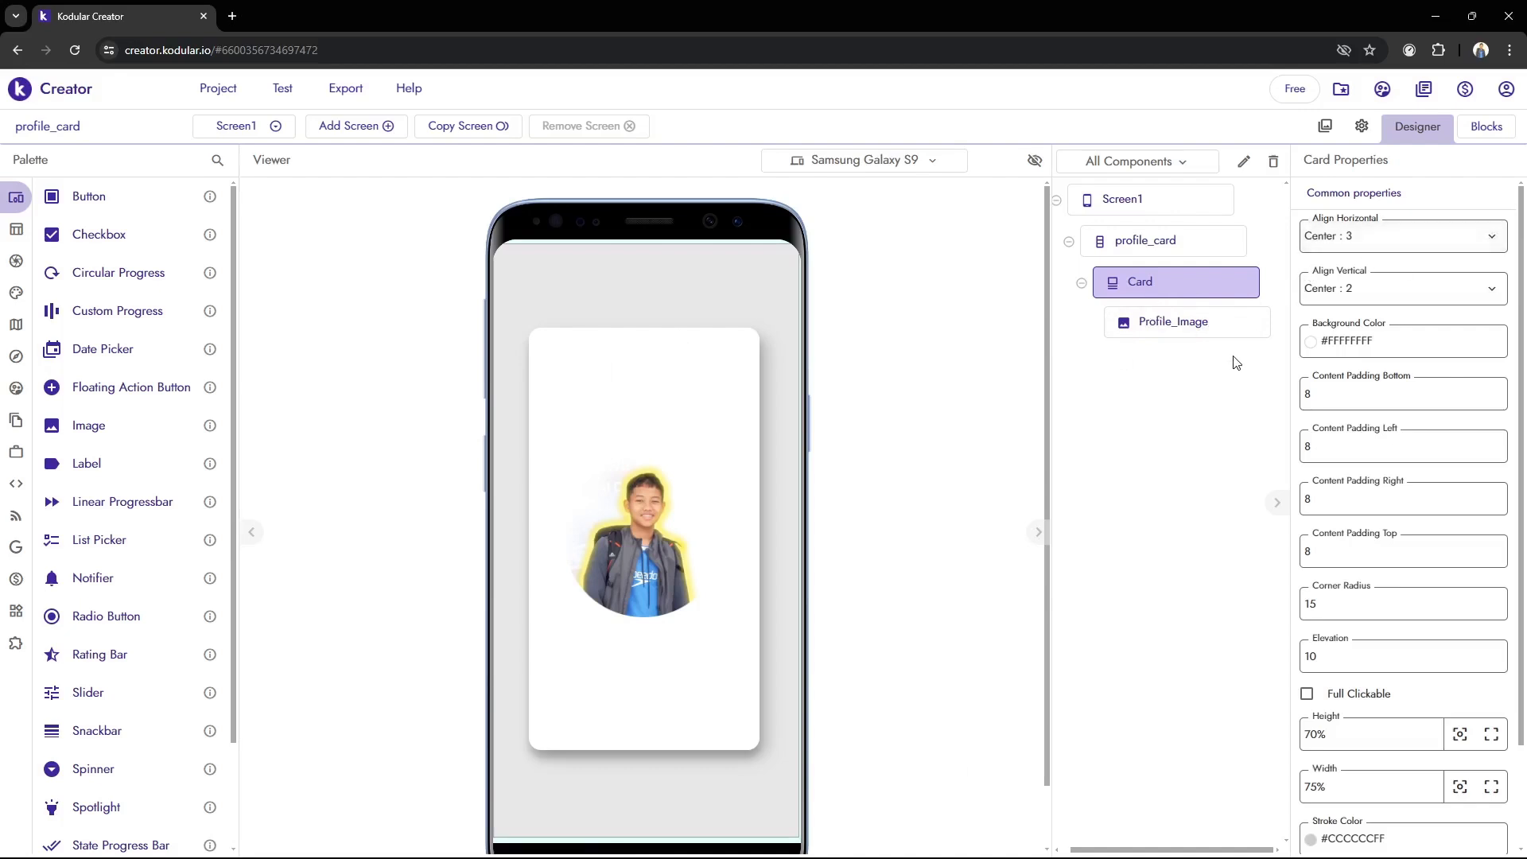
pyautogui.click(1229, 332)
pyautogui.click(1215, 302)
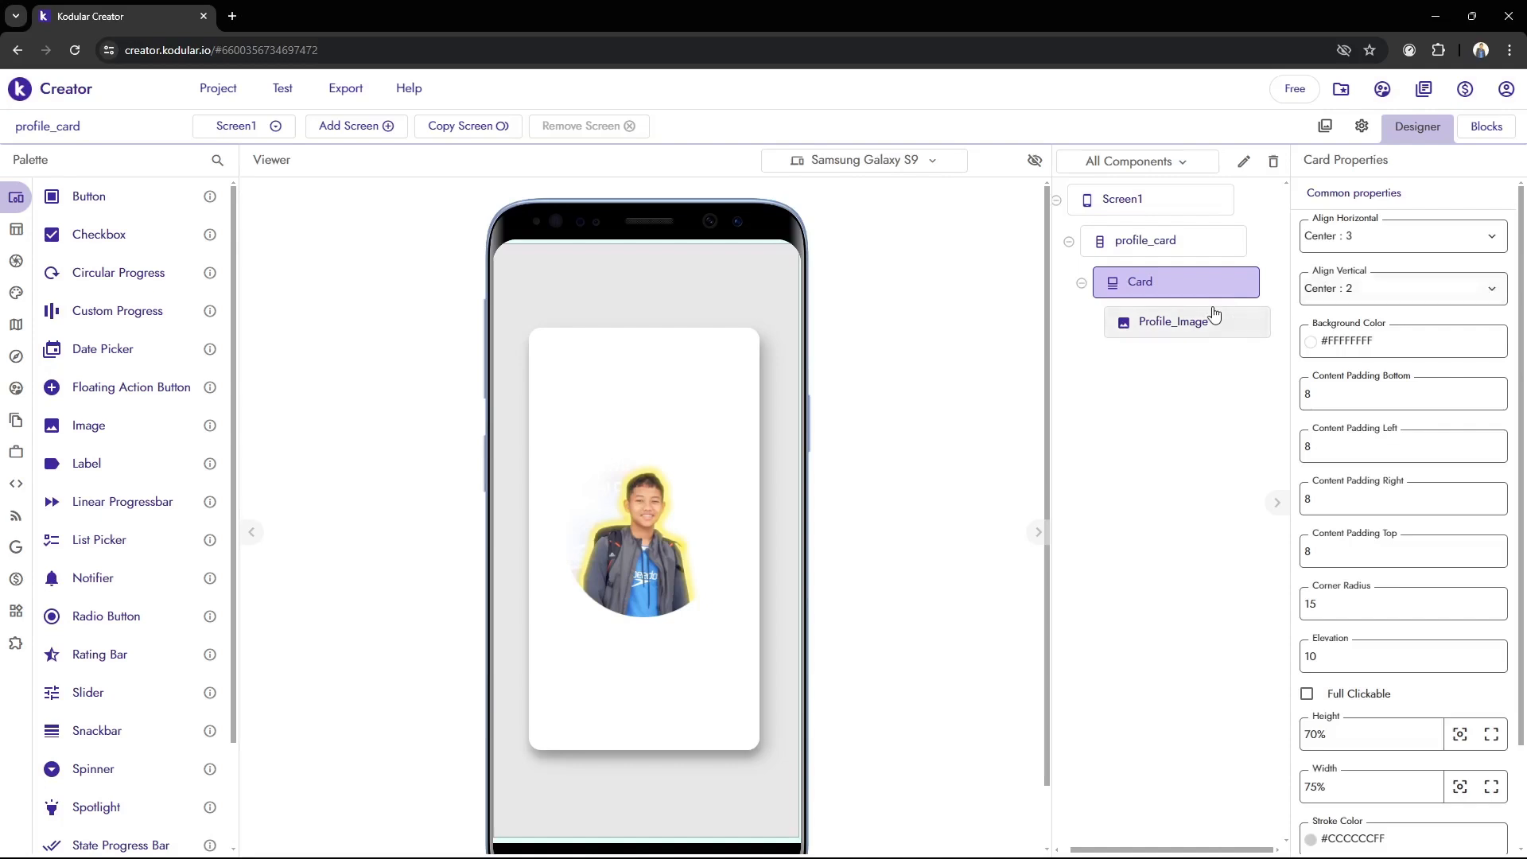
pyautogui.click(1211, 318)
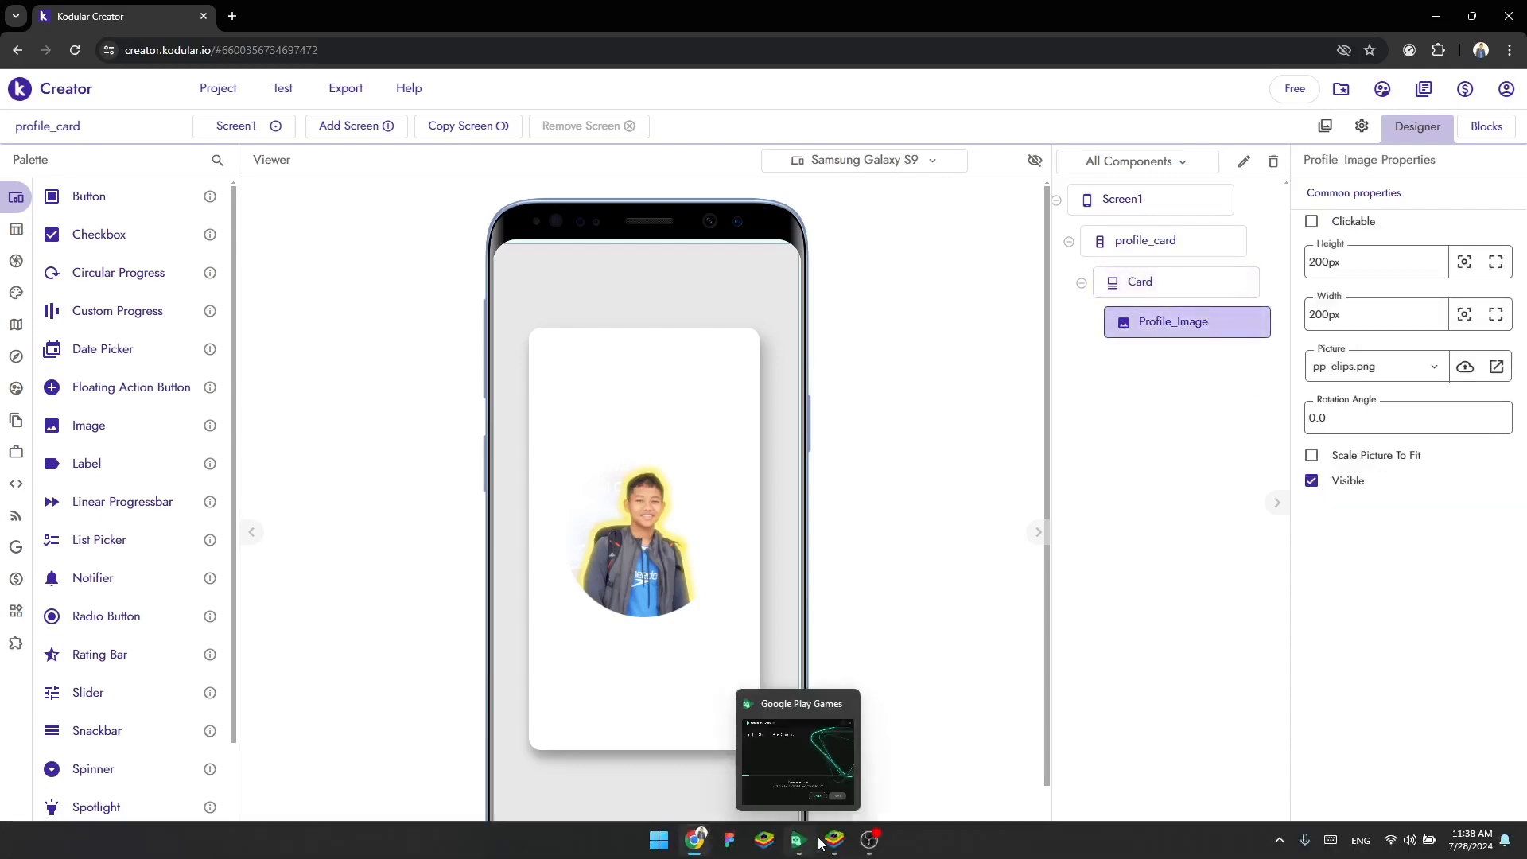
pyautogui.click(834, 839)
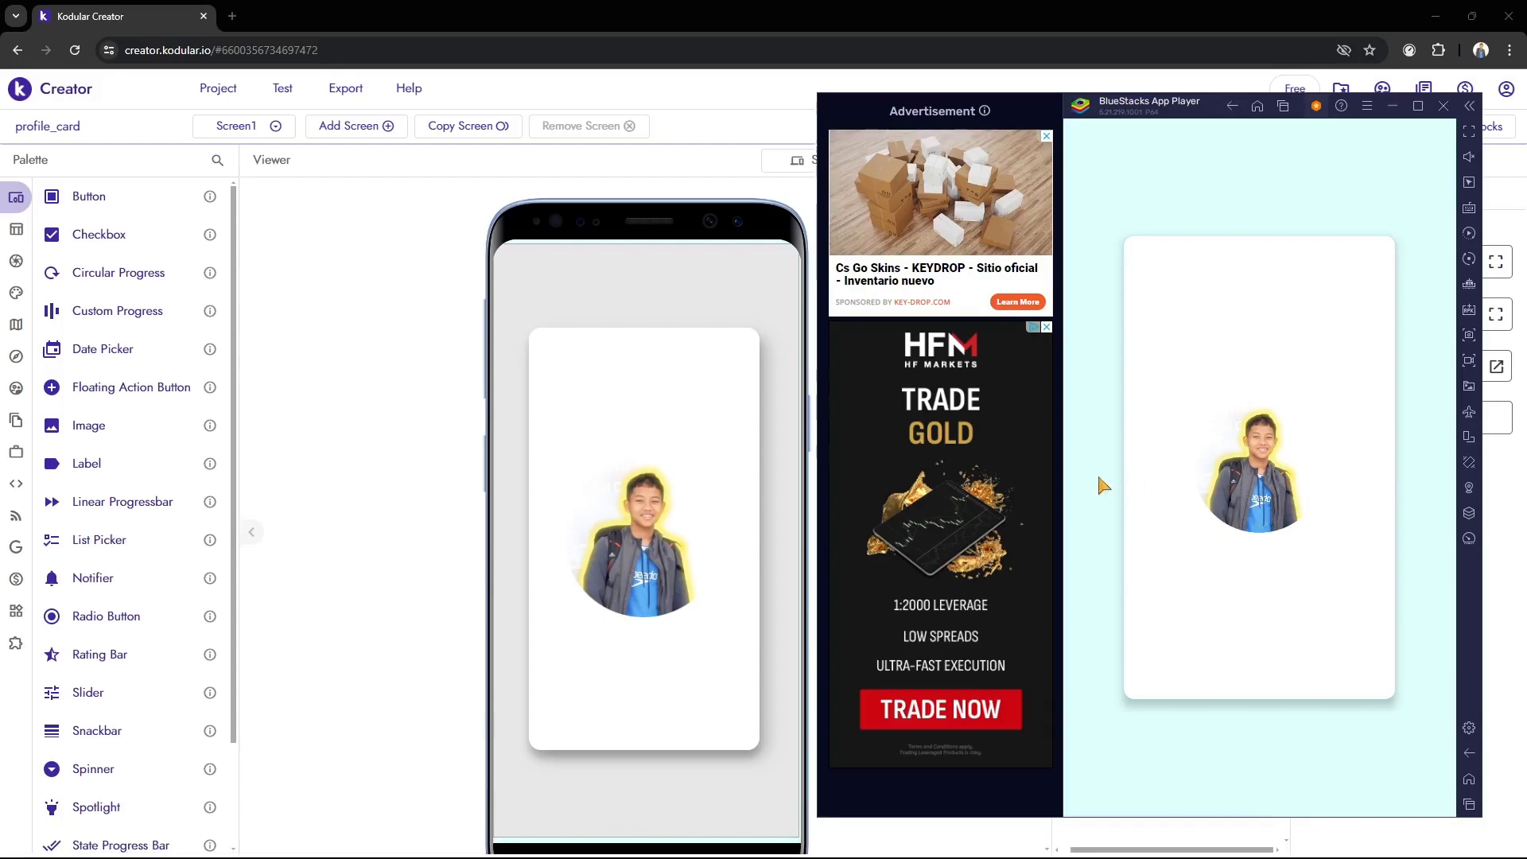
pyautogui.click(380, 447)
# Set both the height and the width of Profile_Image to 180 px and check the result in BlueStacks
pyautogui.doubleClick(1391, 250)
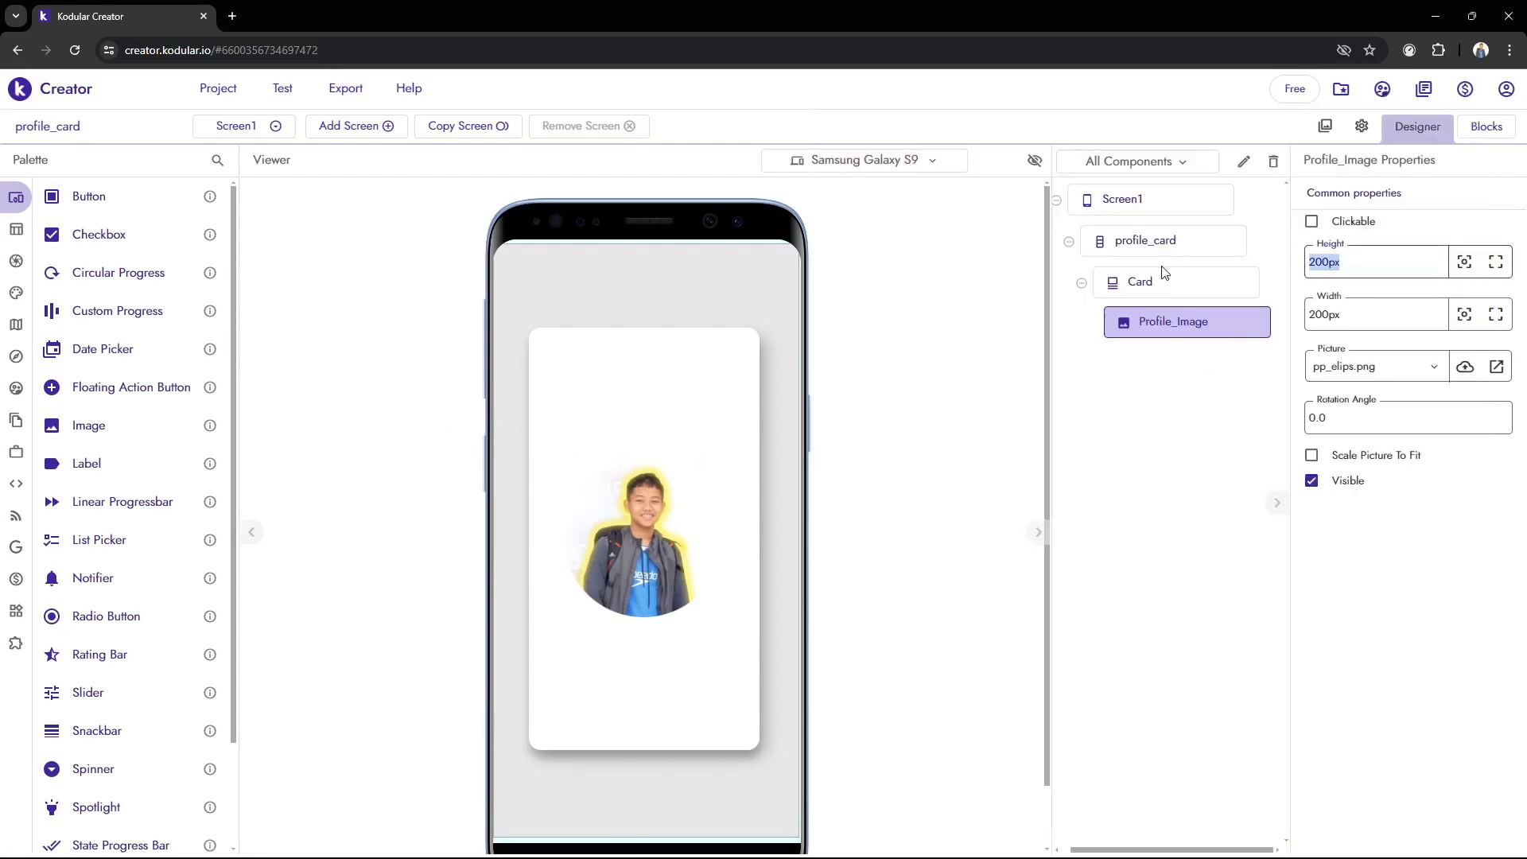
pyautogui.write('19')
pyautogui.hotkey('ctrl', 'a')
pyautogui.doubleClick(1375, 307)
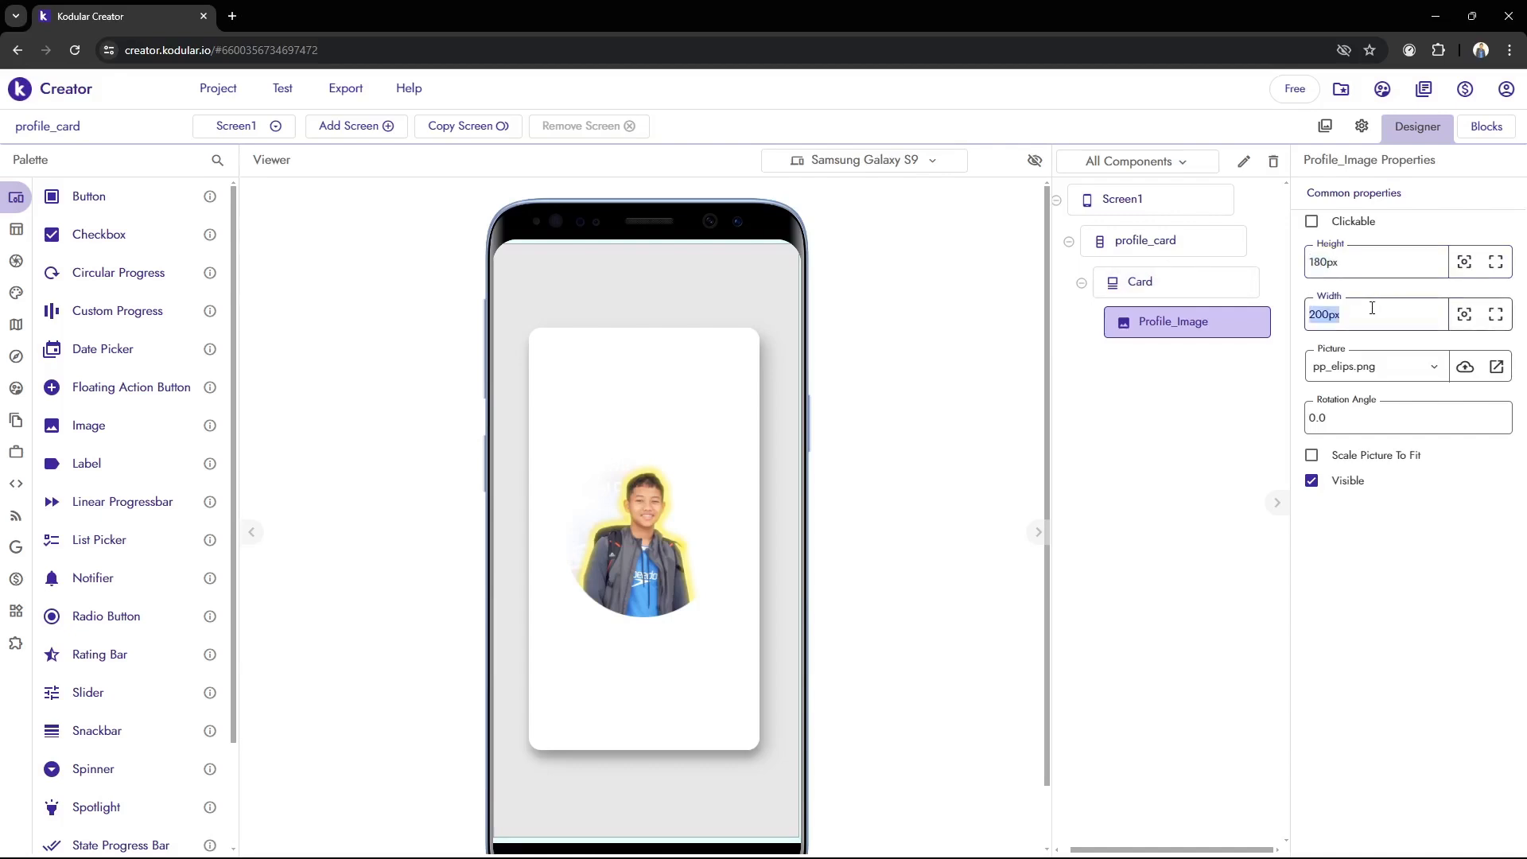
pyautogui.click(1387, 324)
pyautogui.doubleClick(1355, 319)
pyautogui.write('180')
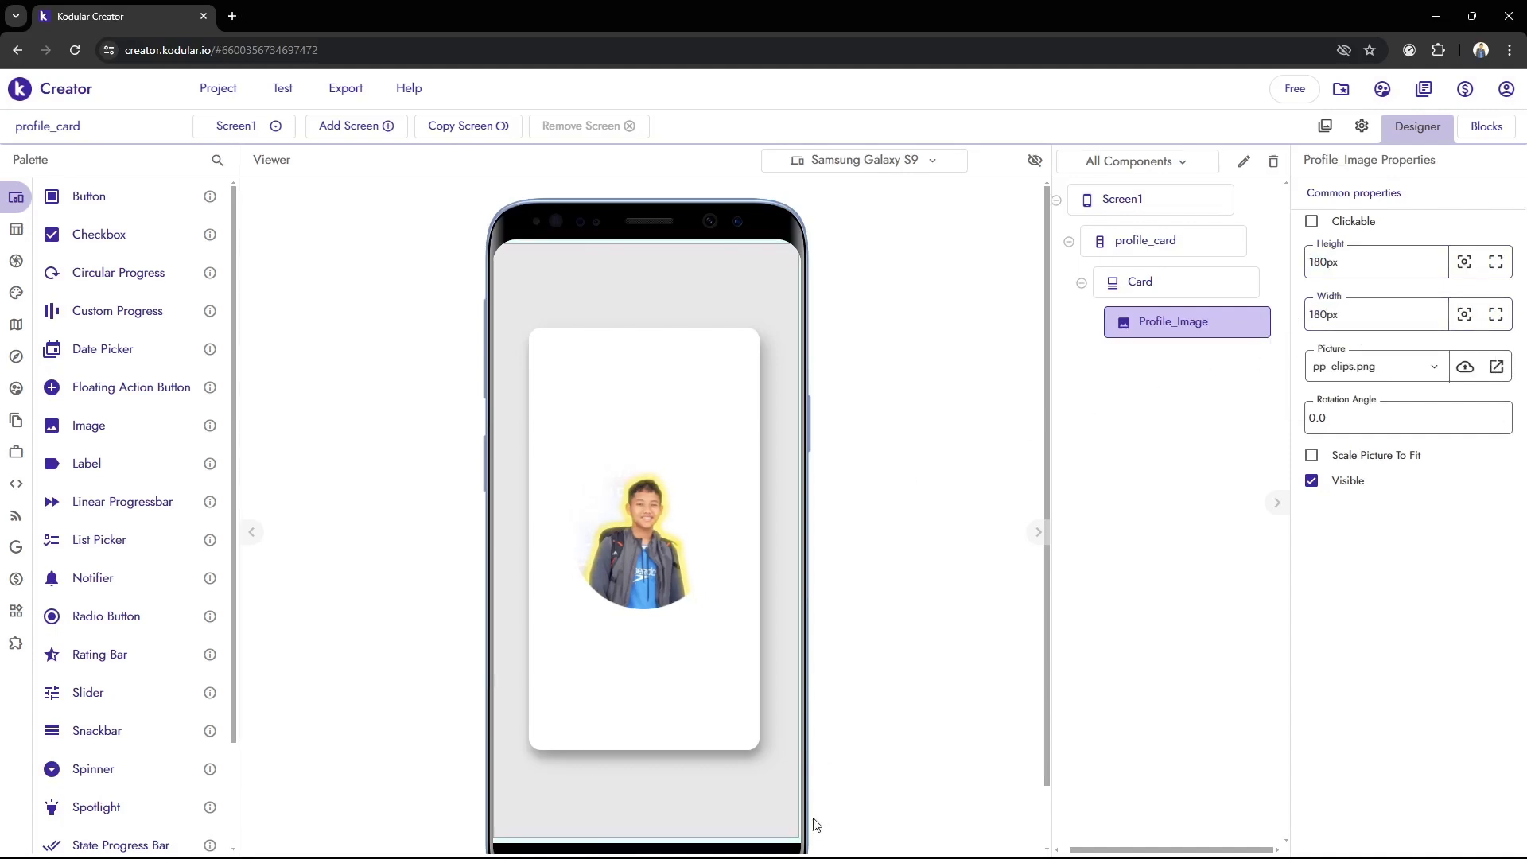
pyautogui.click(834, 839)
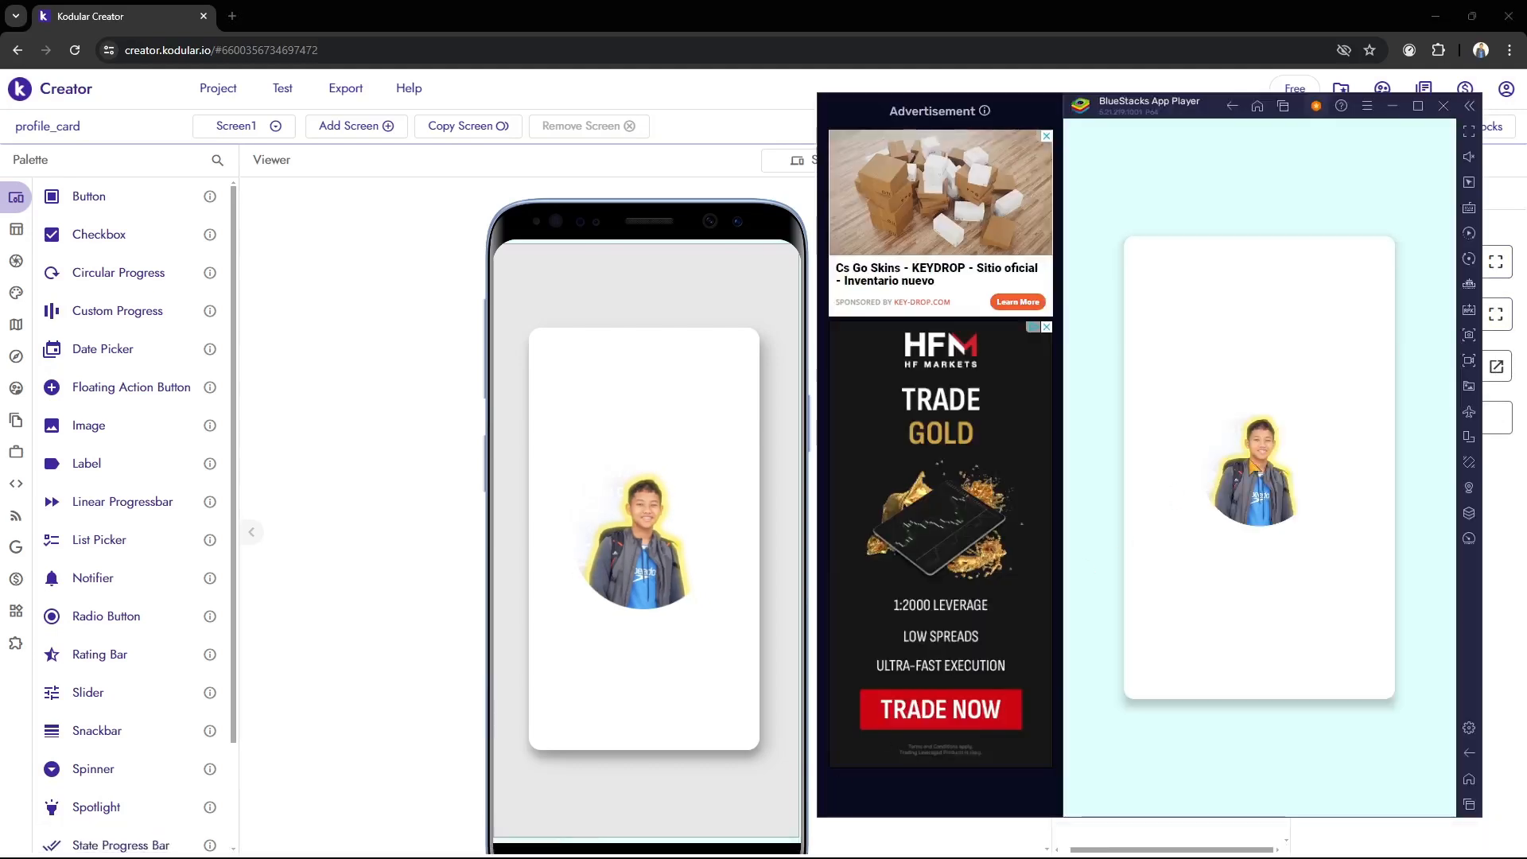
pyautogui.click(767, 730)
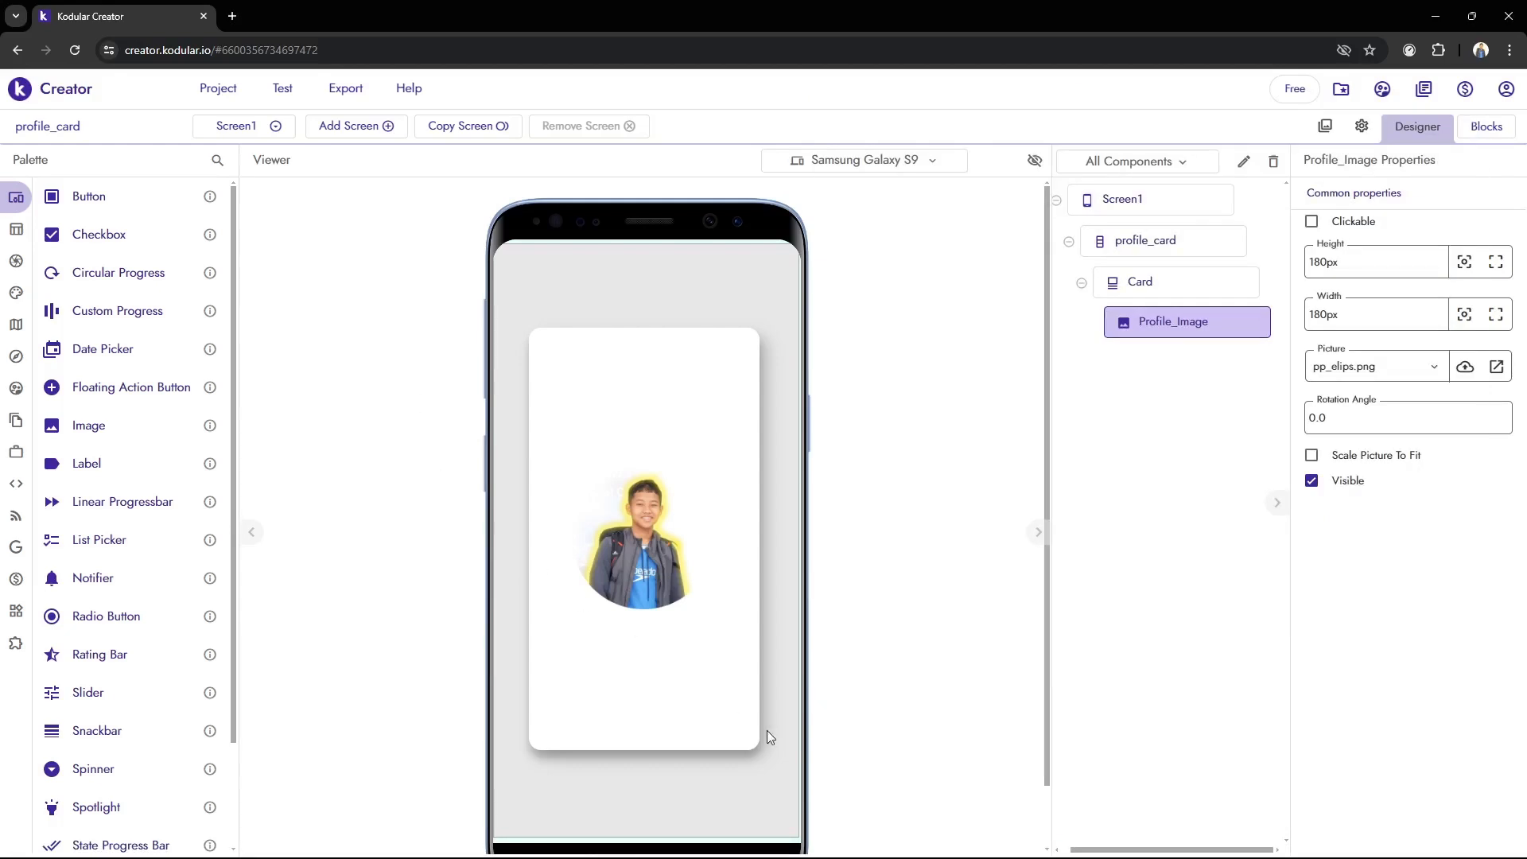
# Add a Label component below Profile_Image inside Card and check it in BlueStacks
pyautogui.moveTo(70, 238)
pyautogui.moveTo(77, 466); pyautogui.dragTo(663, 664)
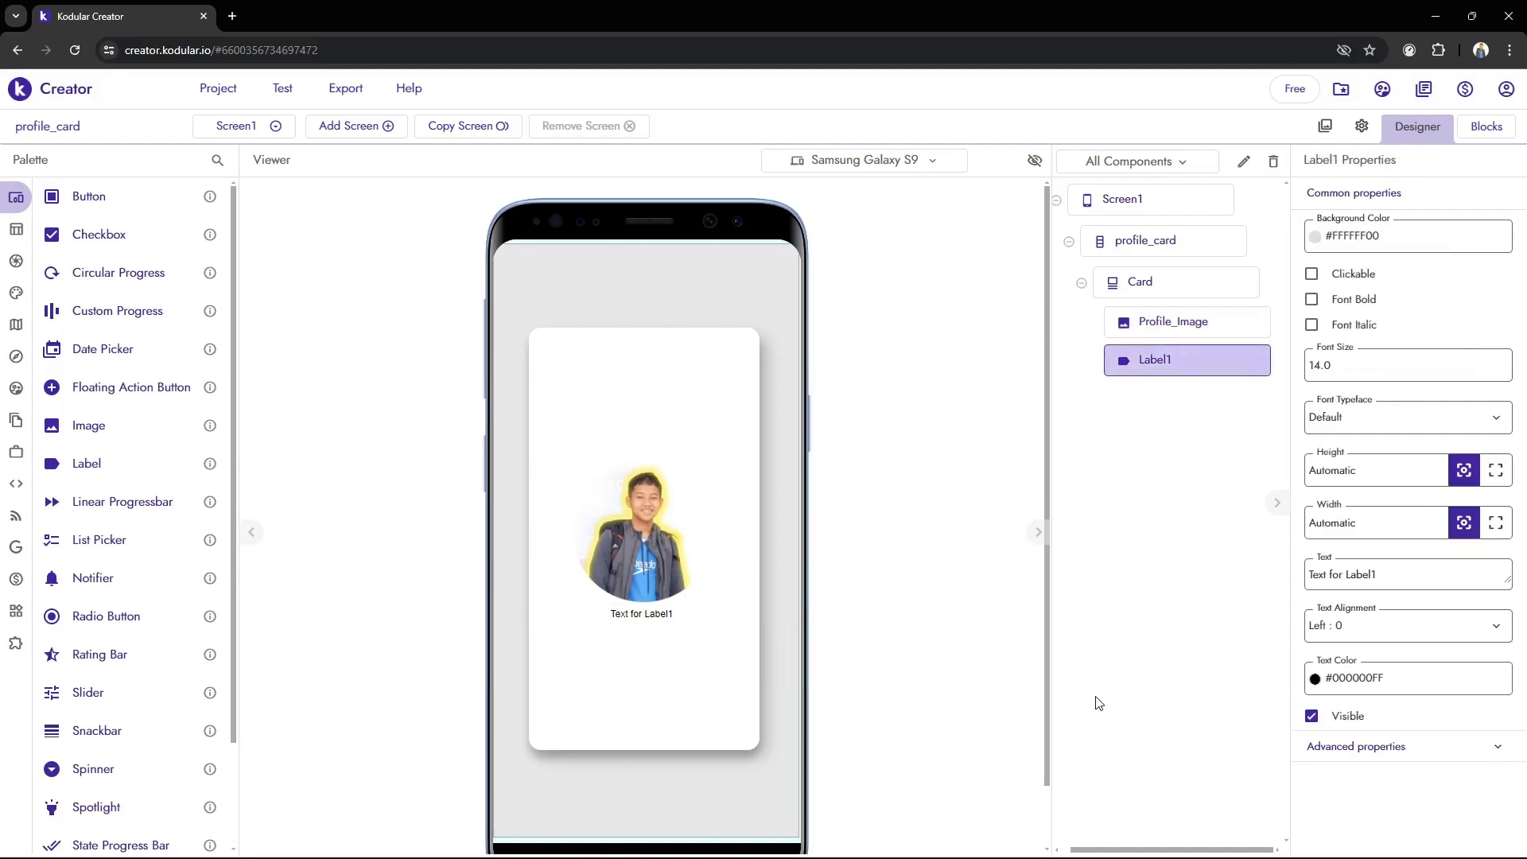
pyautogui.click(834, 839)
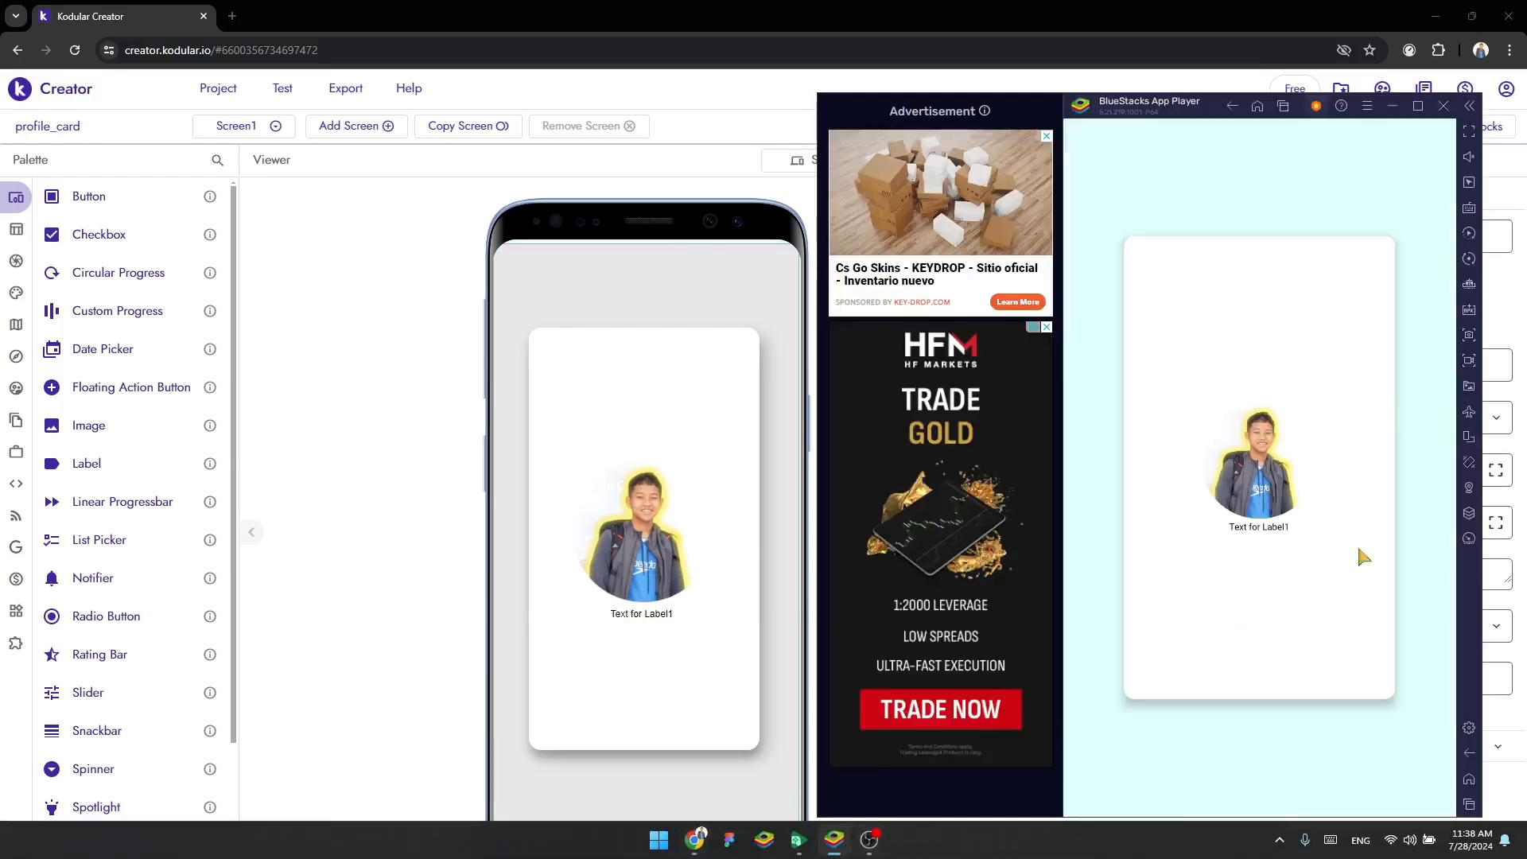
pyautogui.click(436, 610)
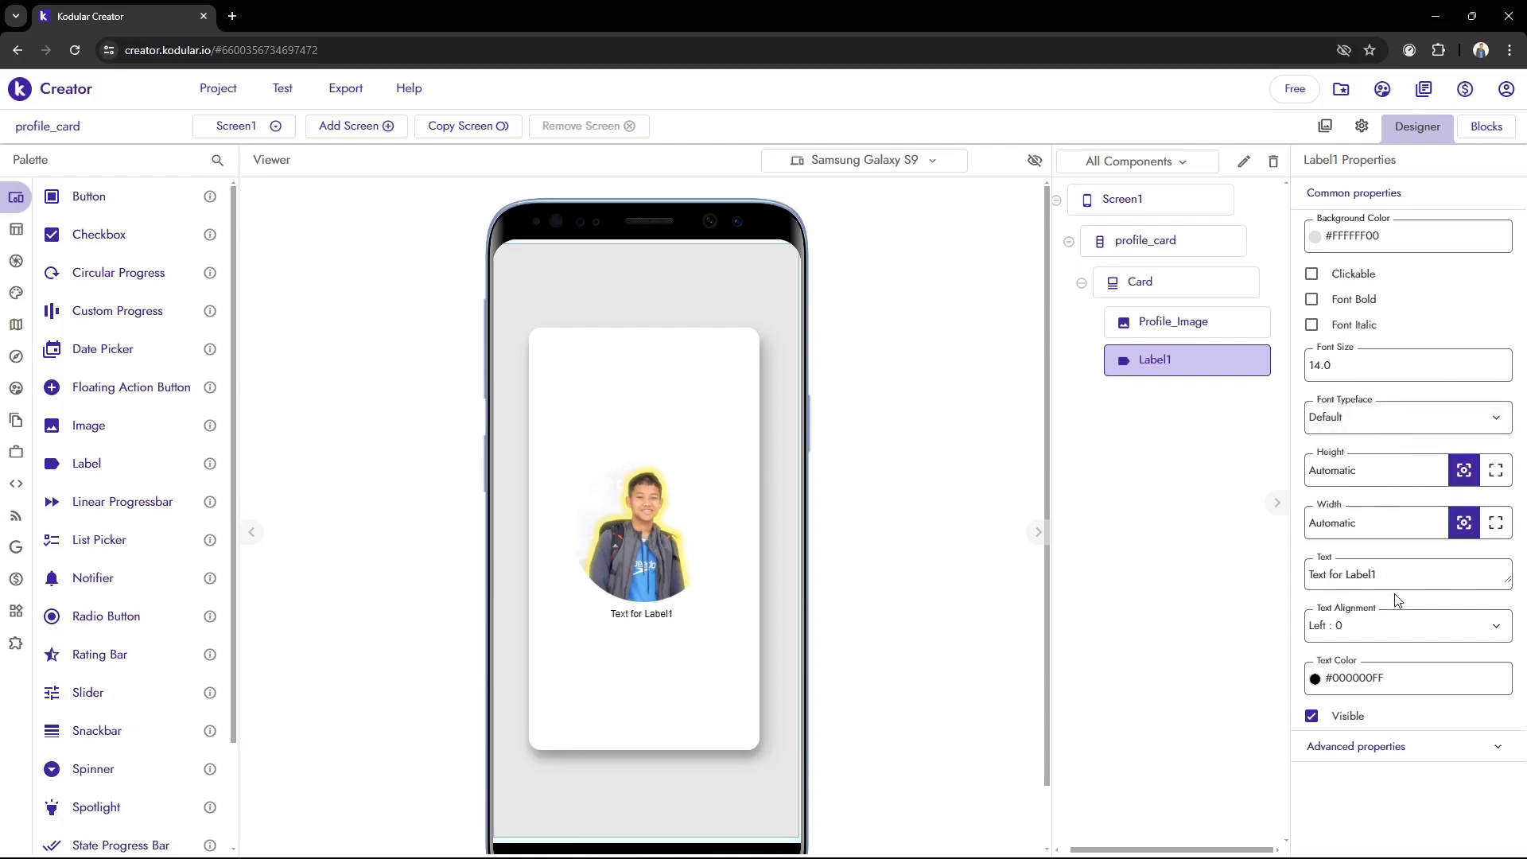
# Replace the text of Label1 with the person's name and check it in BlueStacks
pyautogui.click(1409, 574)
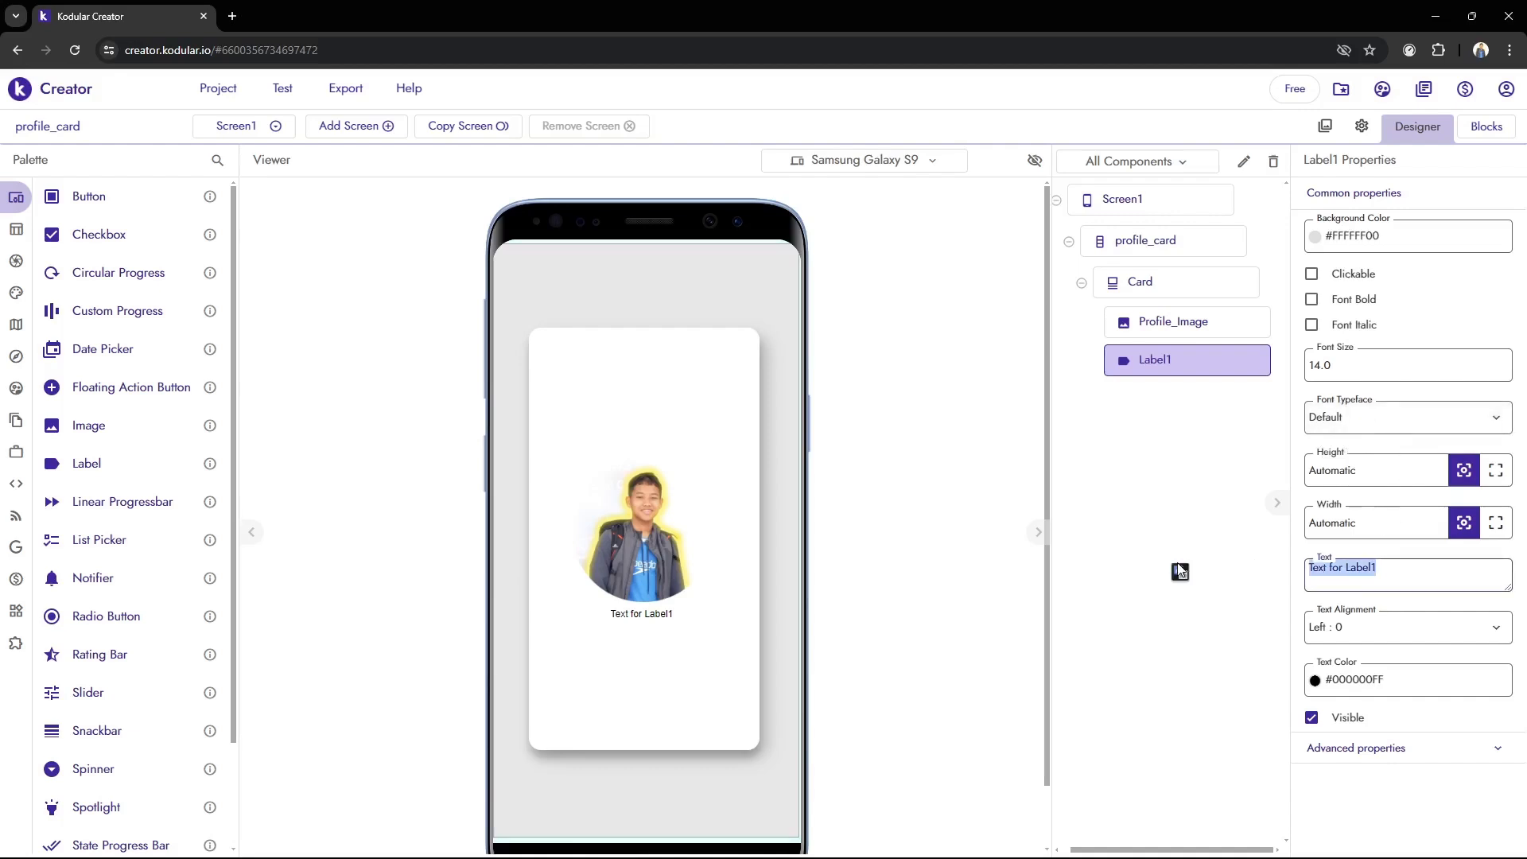
pyautogui.click(1407, 574)
pyautogui.hotkey('ctrl', 'a')
pyautogui.write('Faiz')
pyautogui.click(1129, 498)
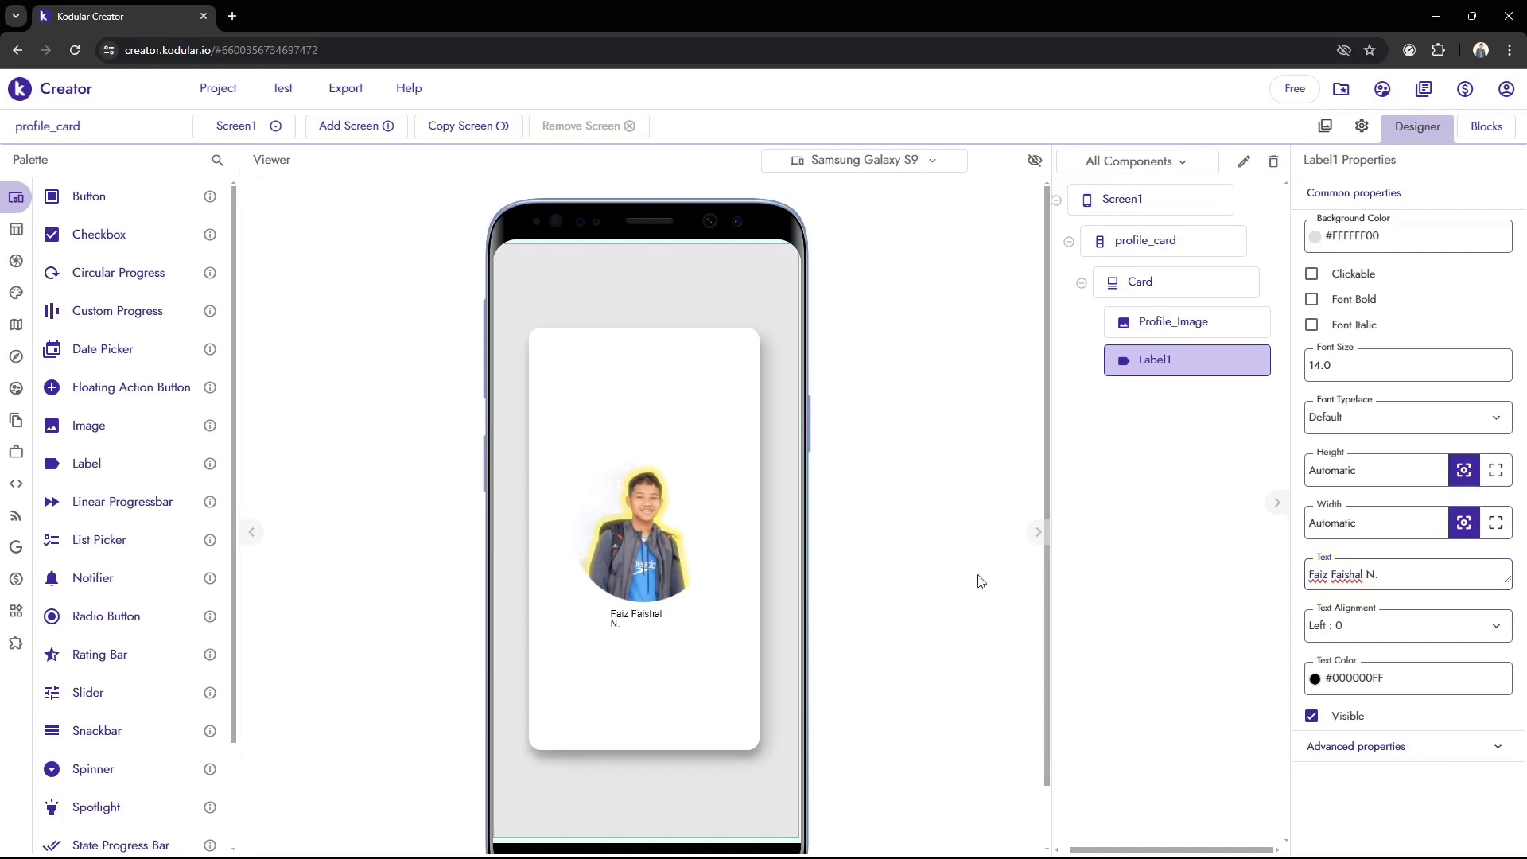
pyautogui.click(834, 838)
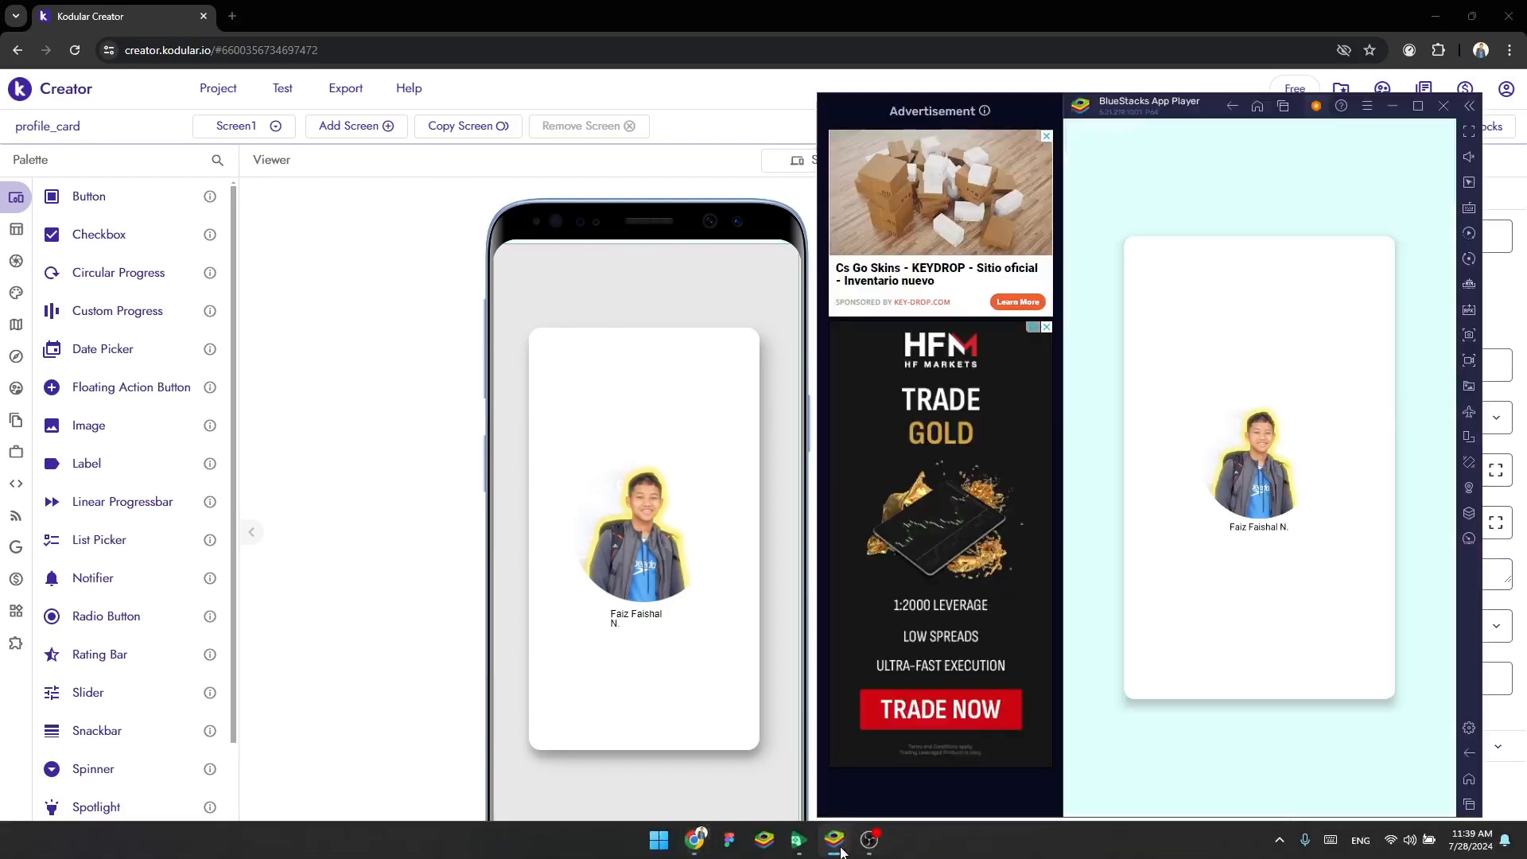
pyautogui.click(543, 670)
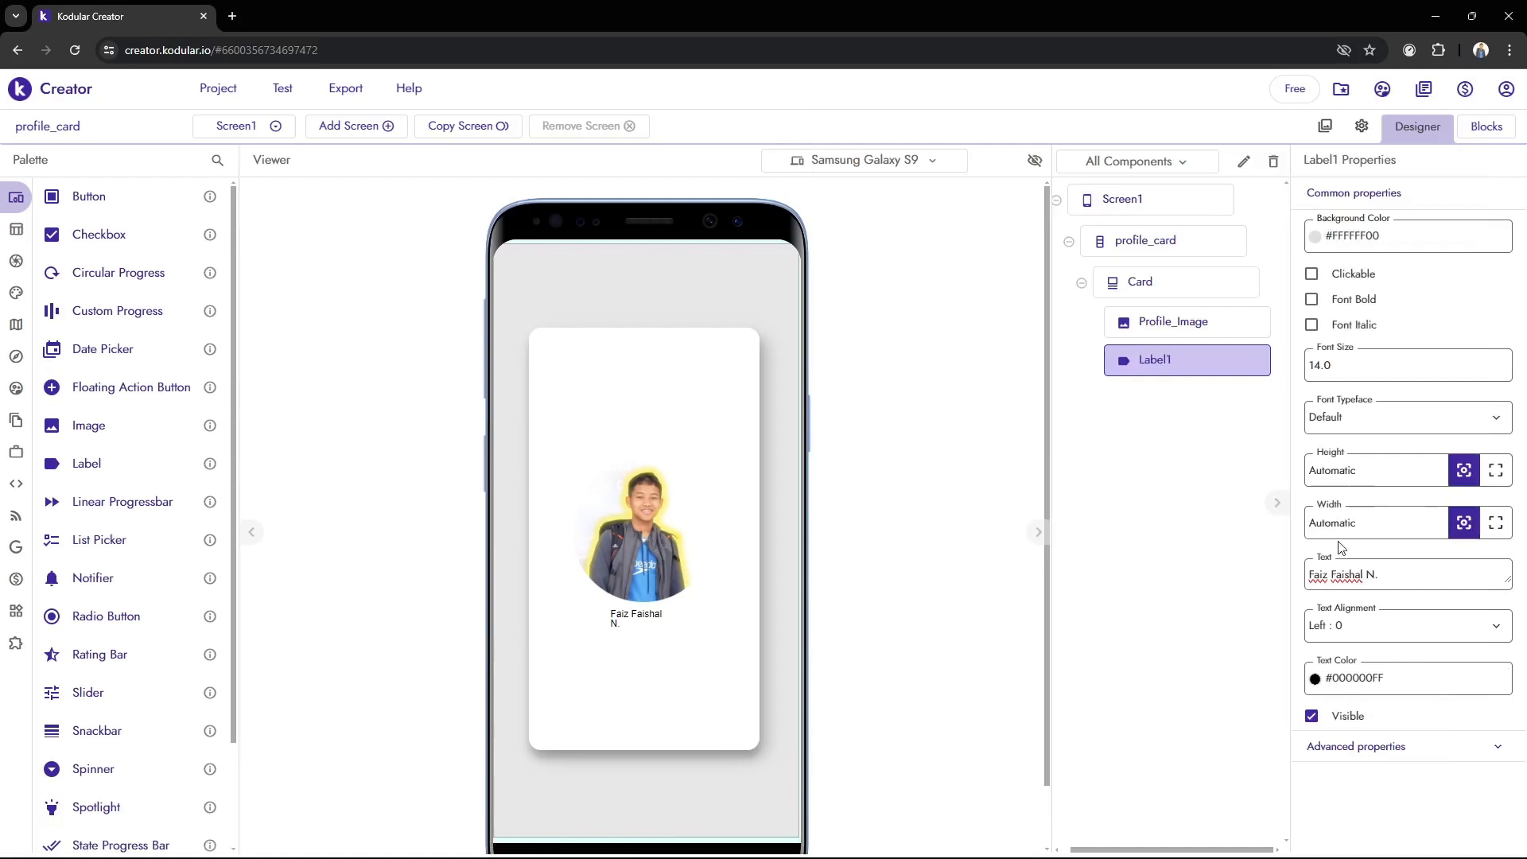
# Set the width of Label1 to Fill parent and its text alignment to Center : 1
pyautogui.click(1496, 527)
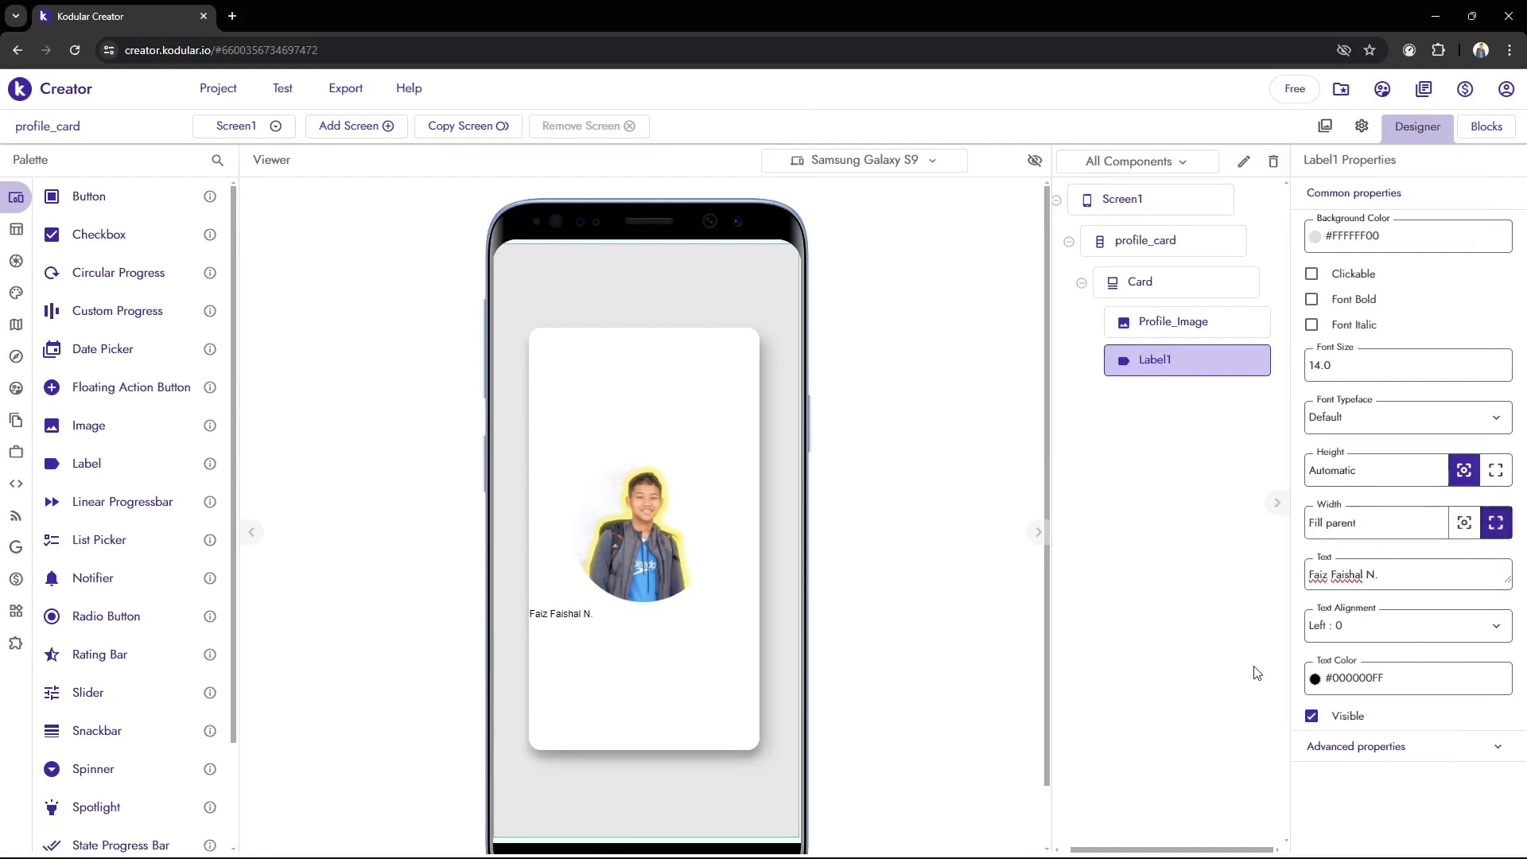
pyautogui.click(1445, 627)
pyautogui.click(1388, 698)
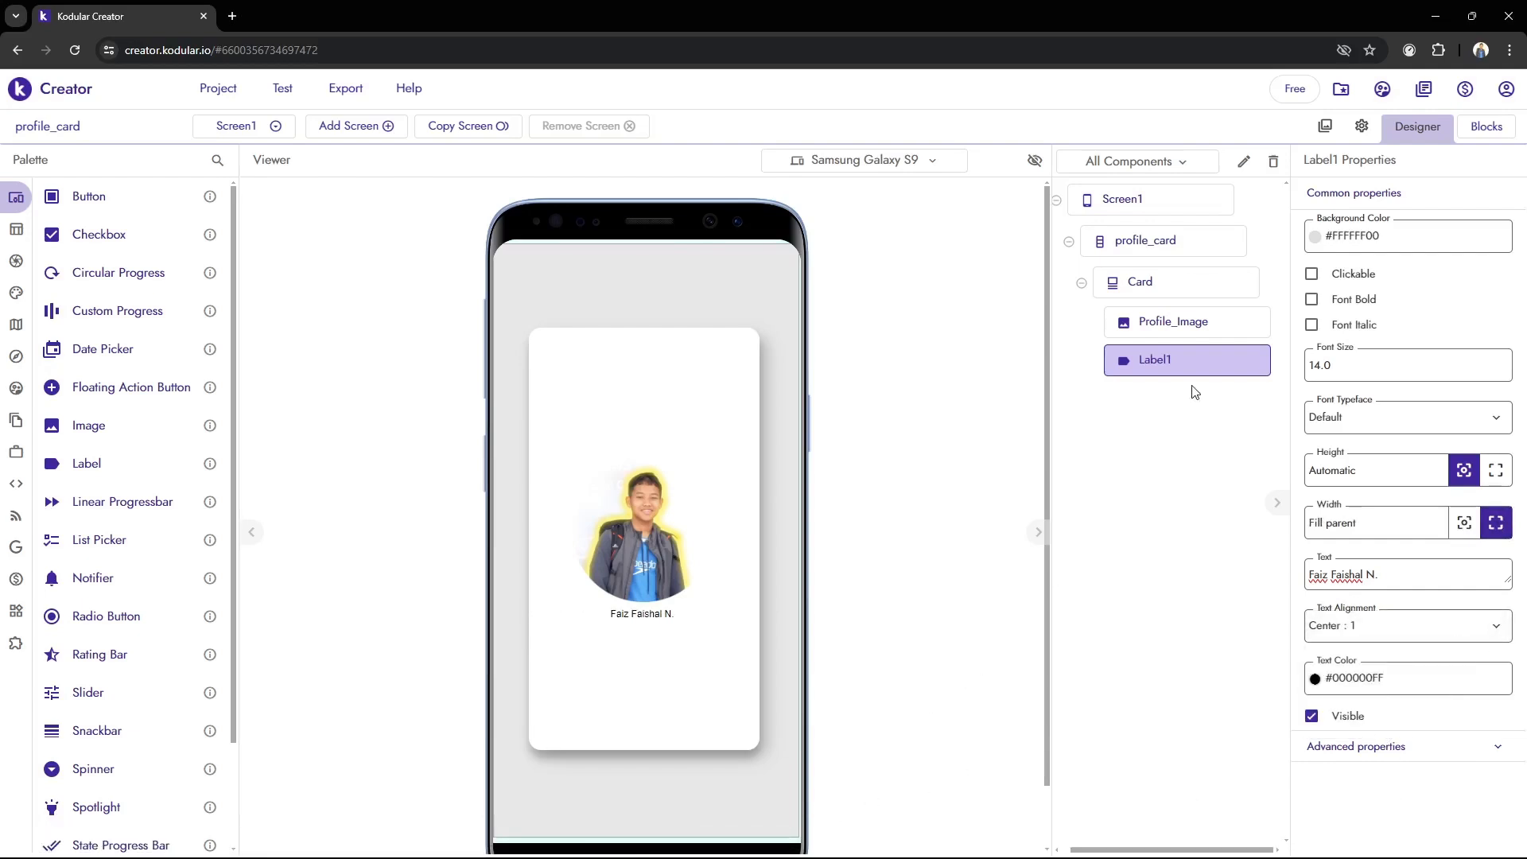
# Set the font typeface of Label1 to Monospace and check the result in BlueStacks
pyautogui.click(1369, 426)
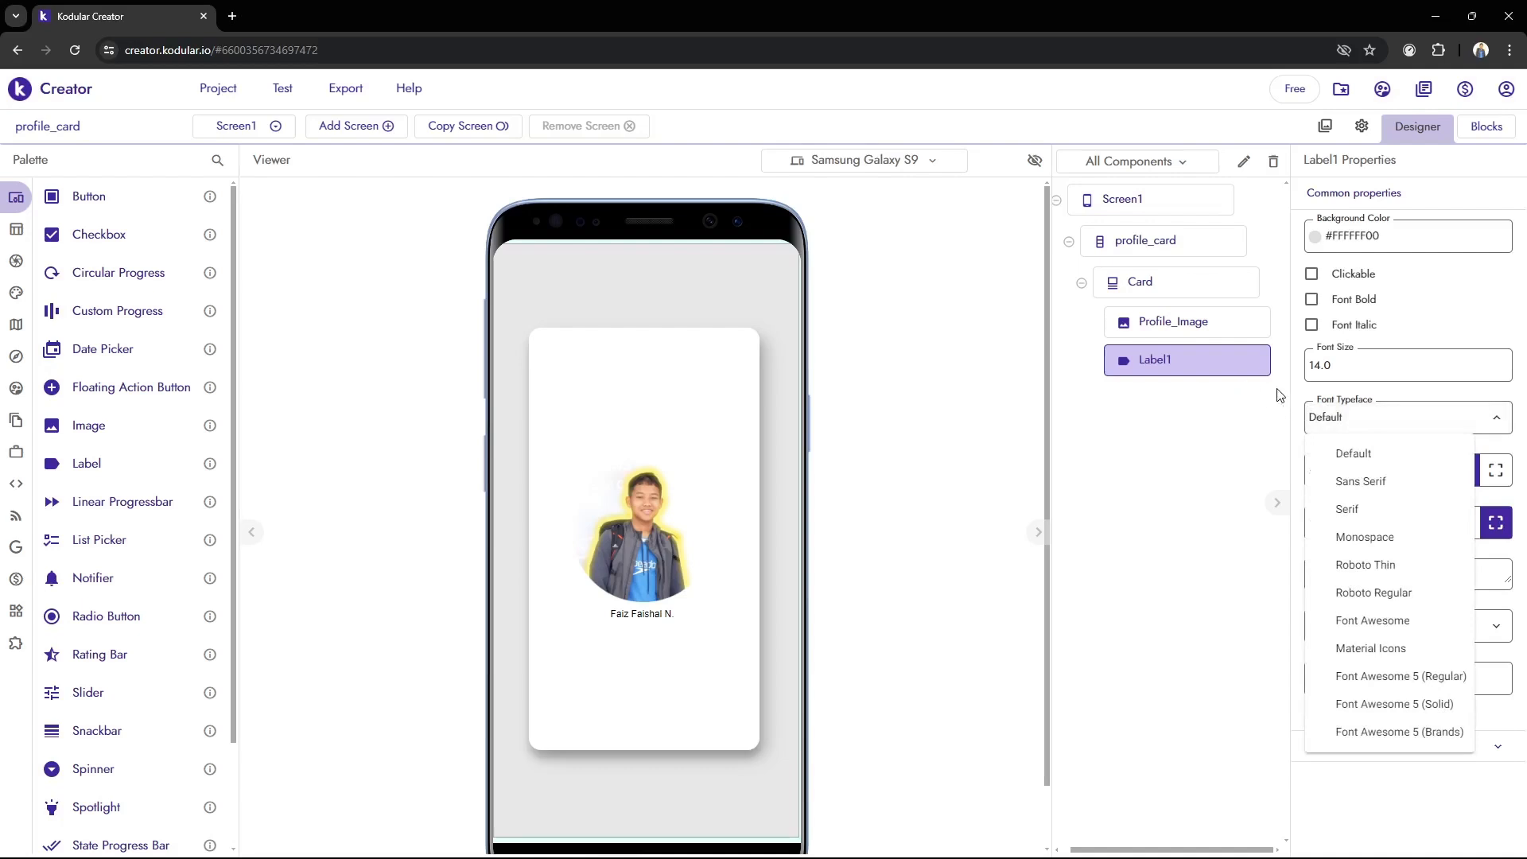
pyautogui.click(1406, 539)
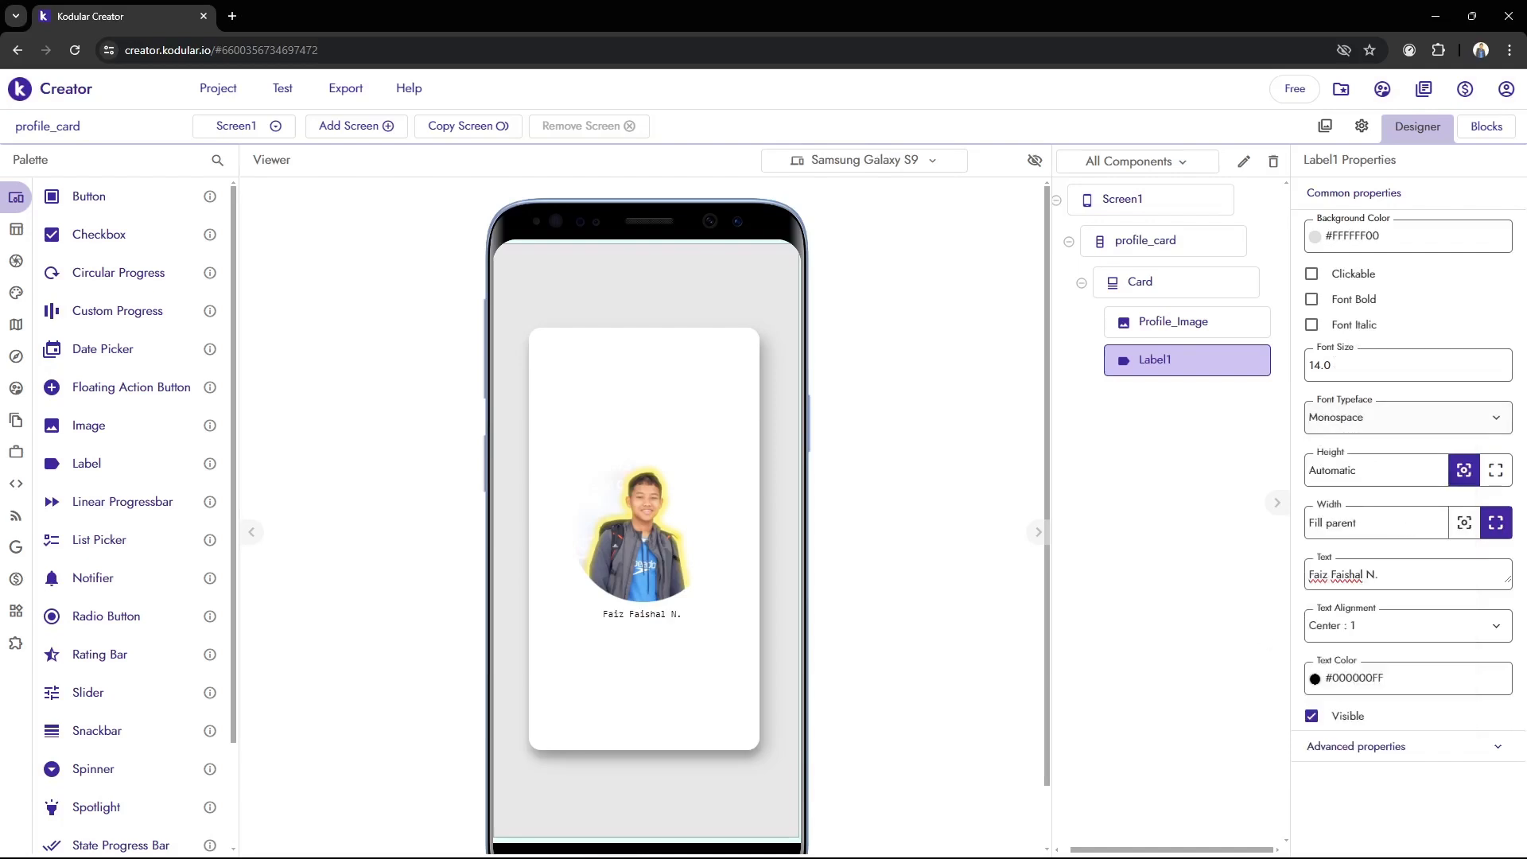
pyautogui.click(834, 839)
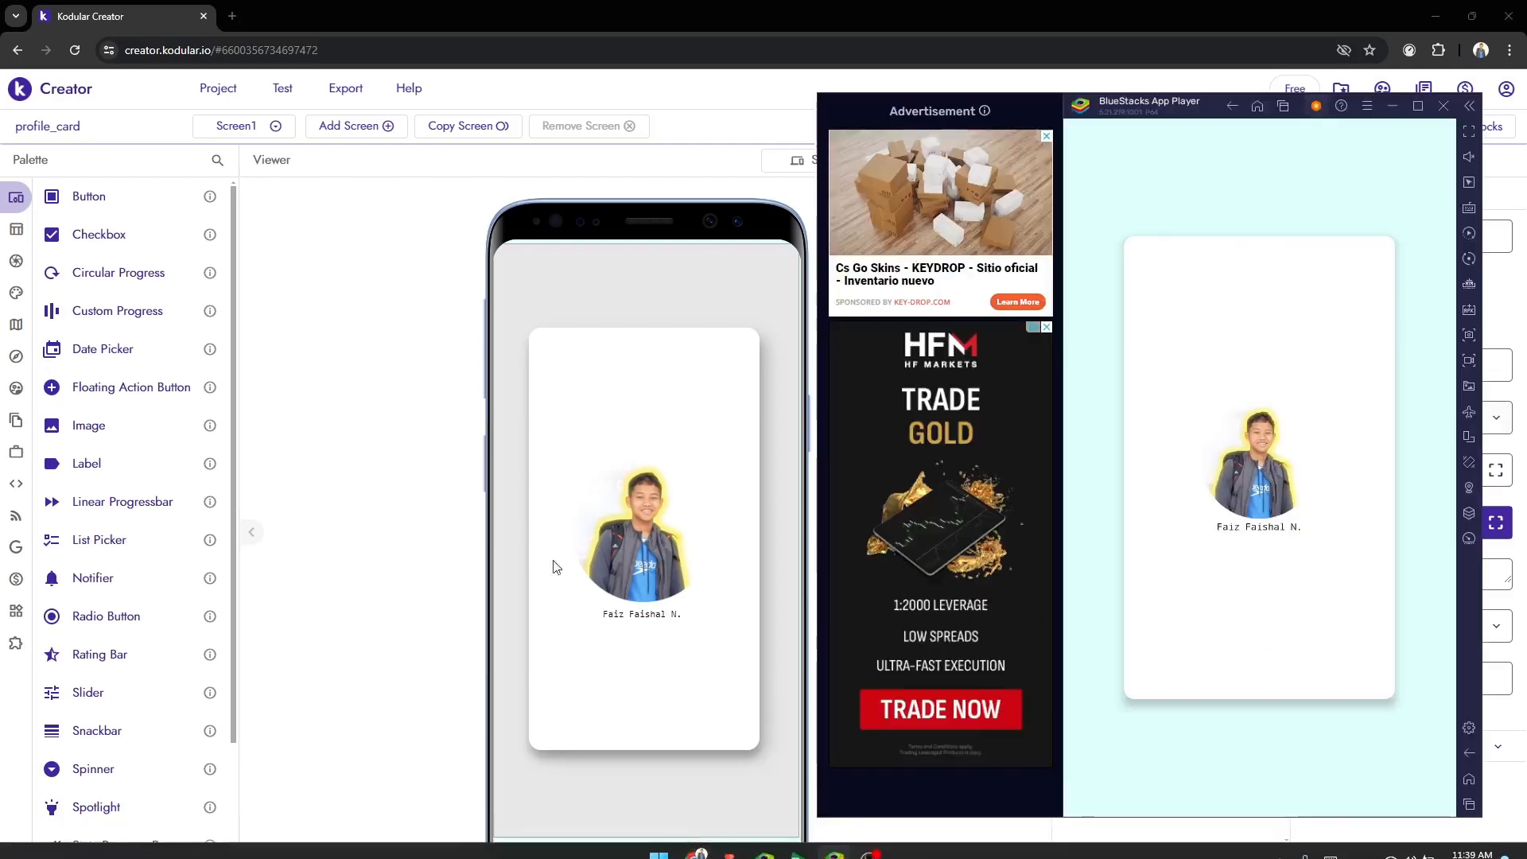
pyautogui.click(389, 525)
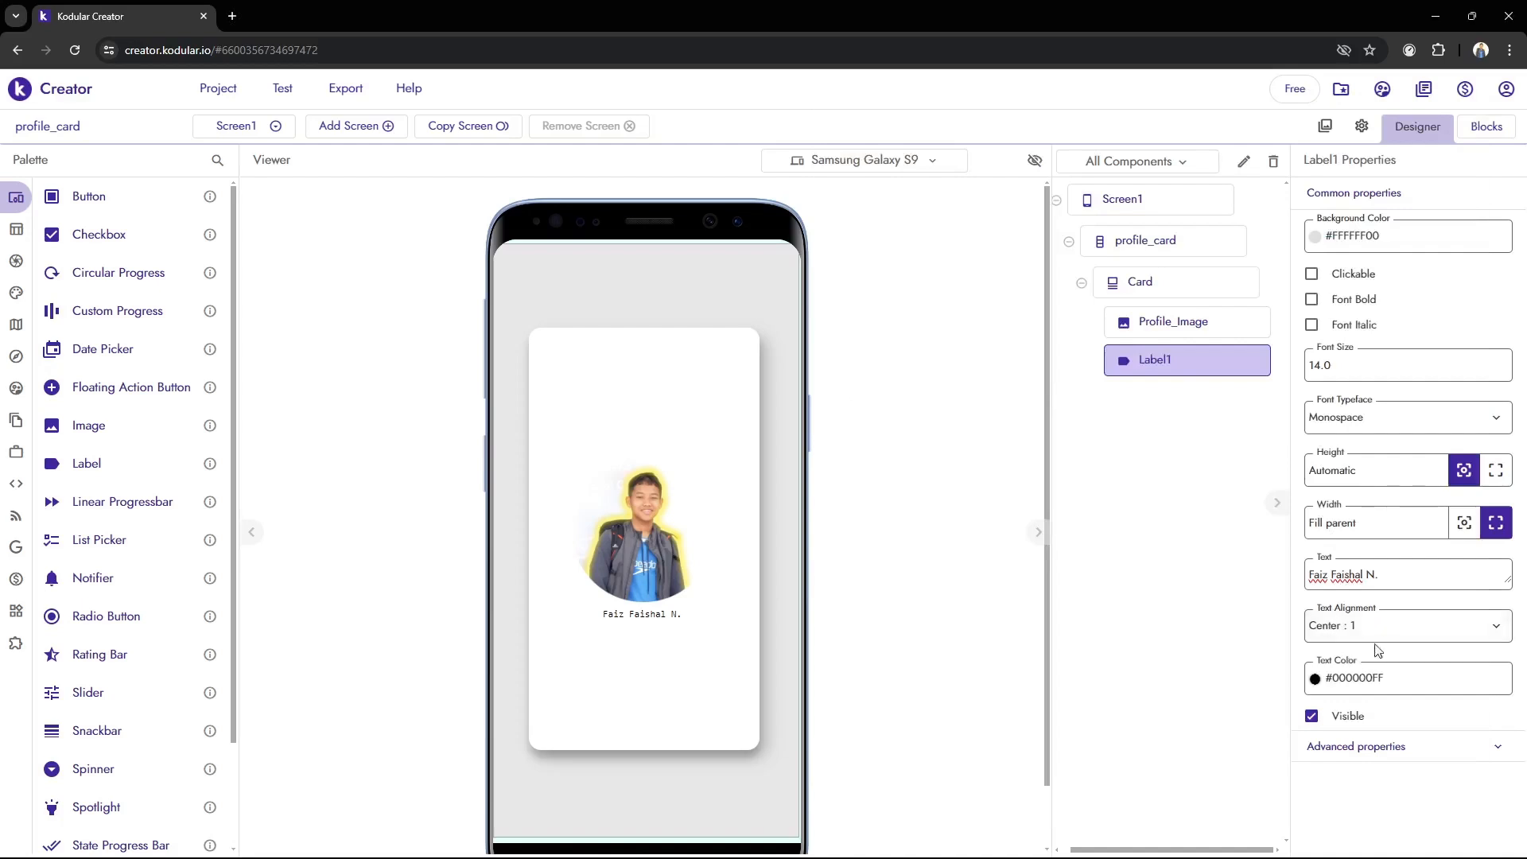
# Examine the advanced properties of Label1 and the upload option for importing a custom font typeface
pyautogui.click(1456, 752)
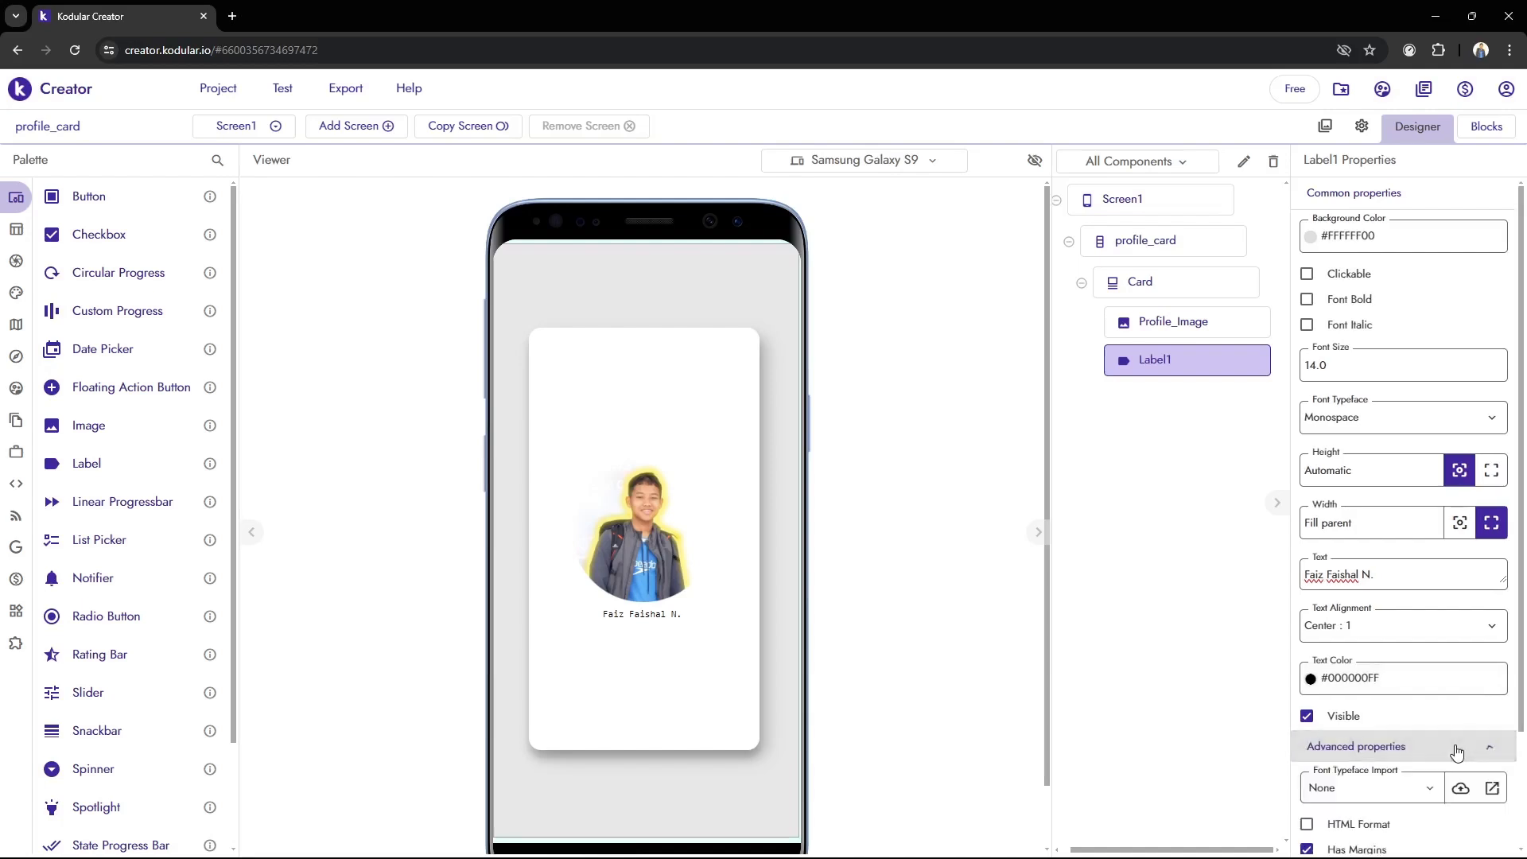
pyautogui.scroll(-2, 1458, 684)
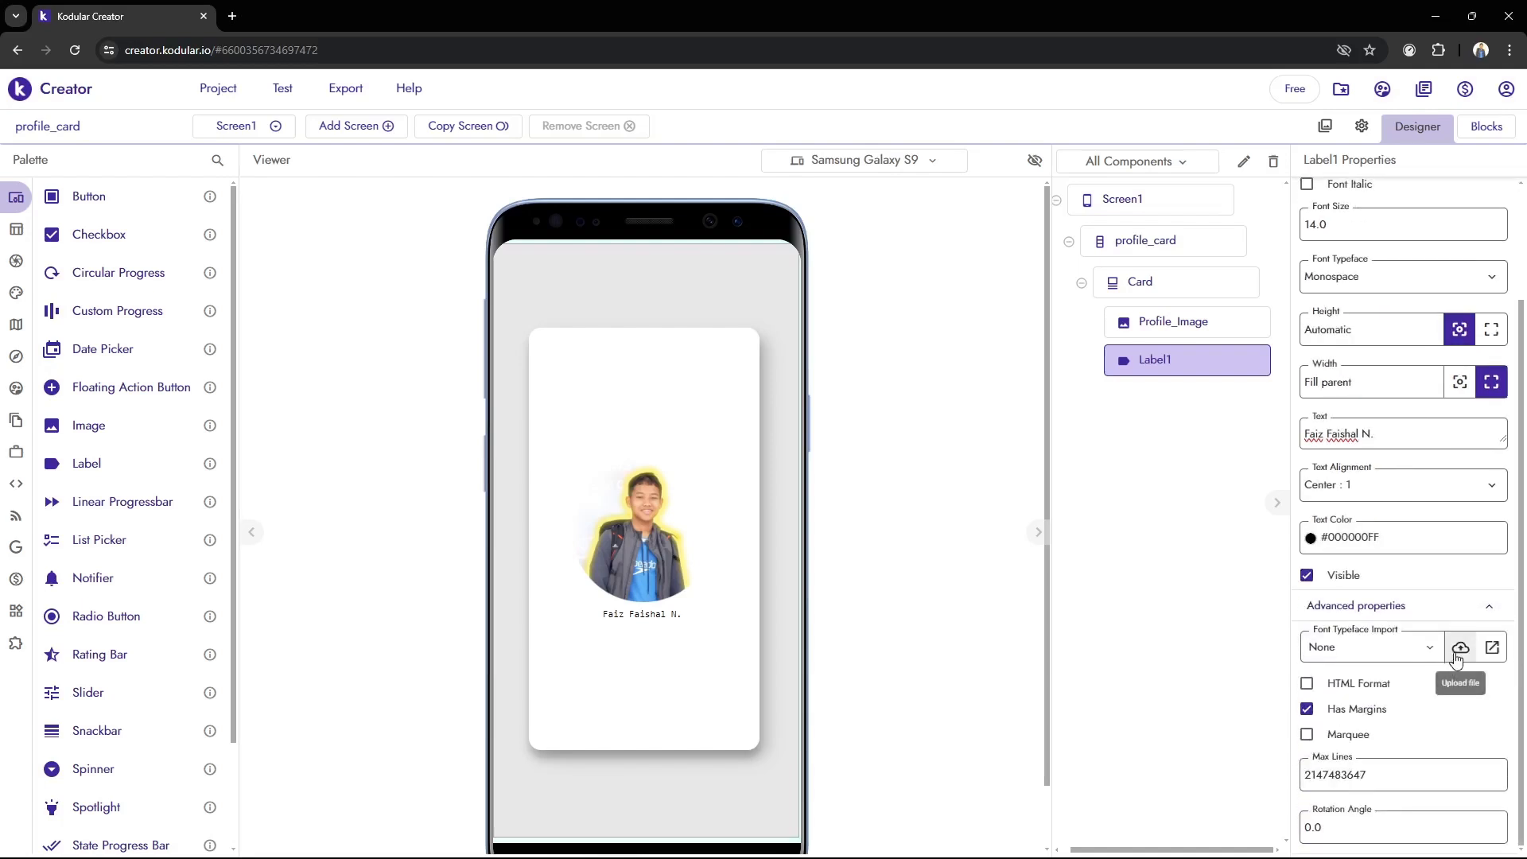
pyautogui.click(1460, 649)
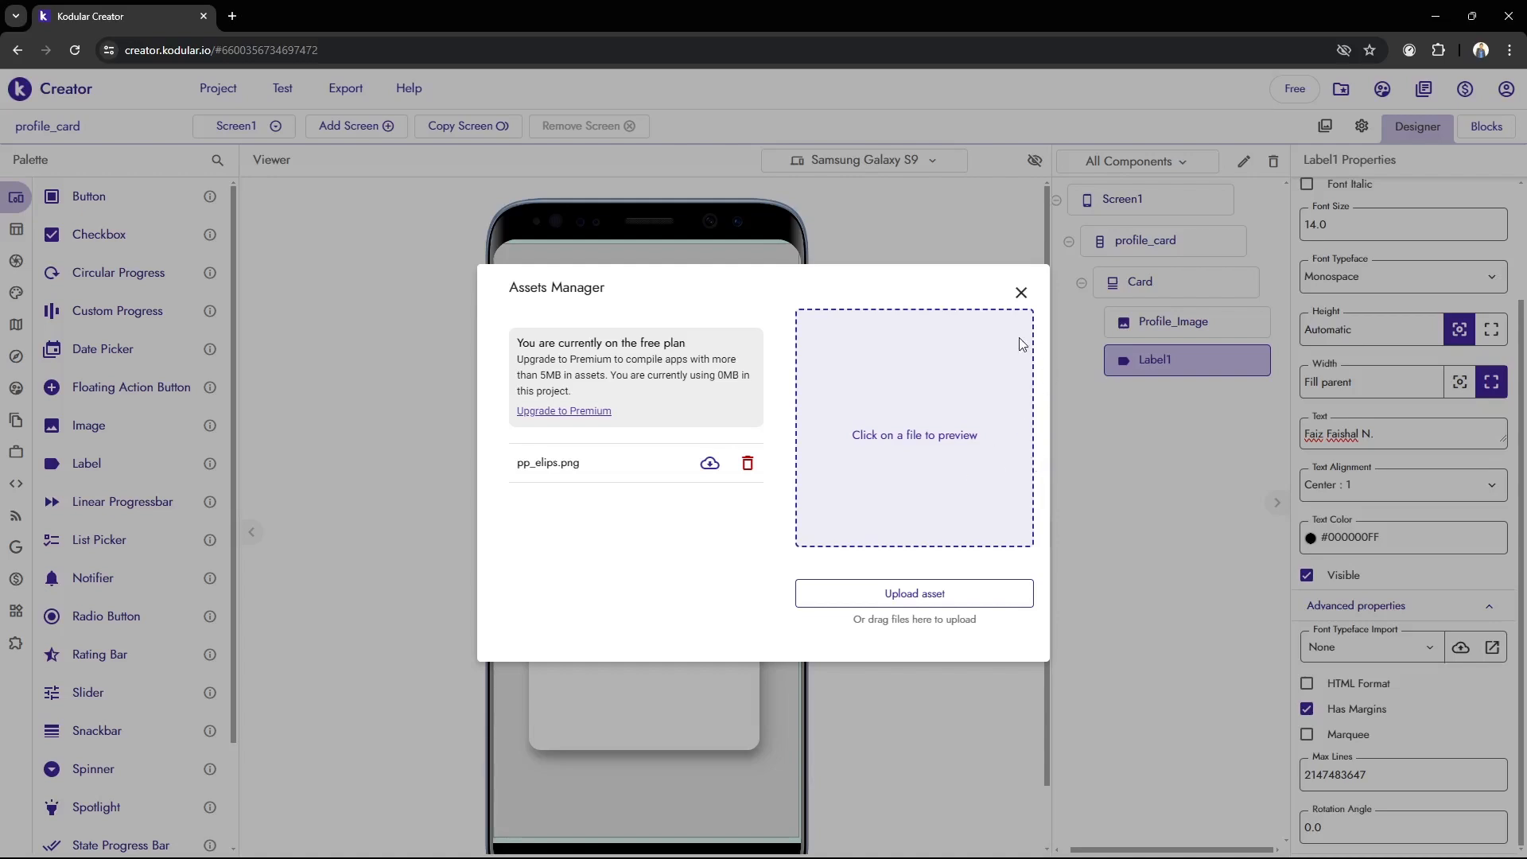
pyautogui.click(1021, 293)
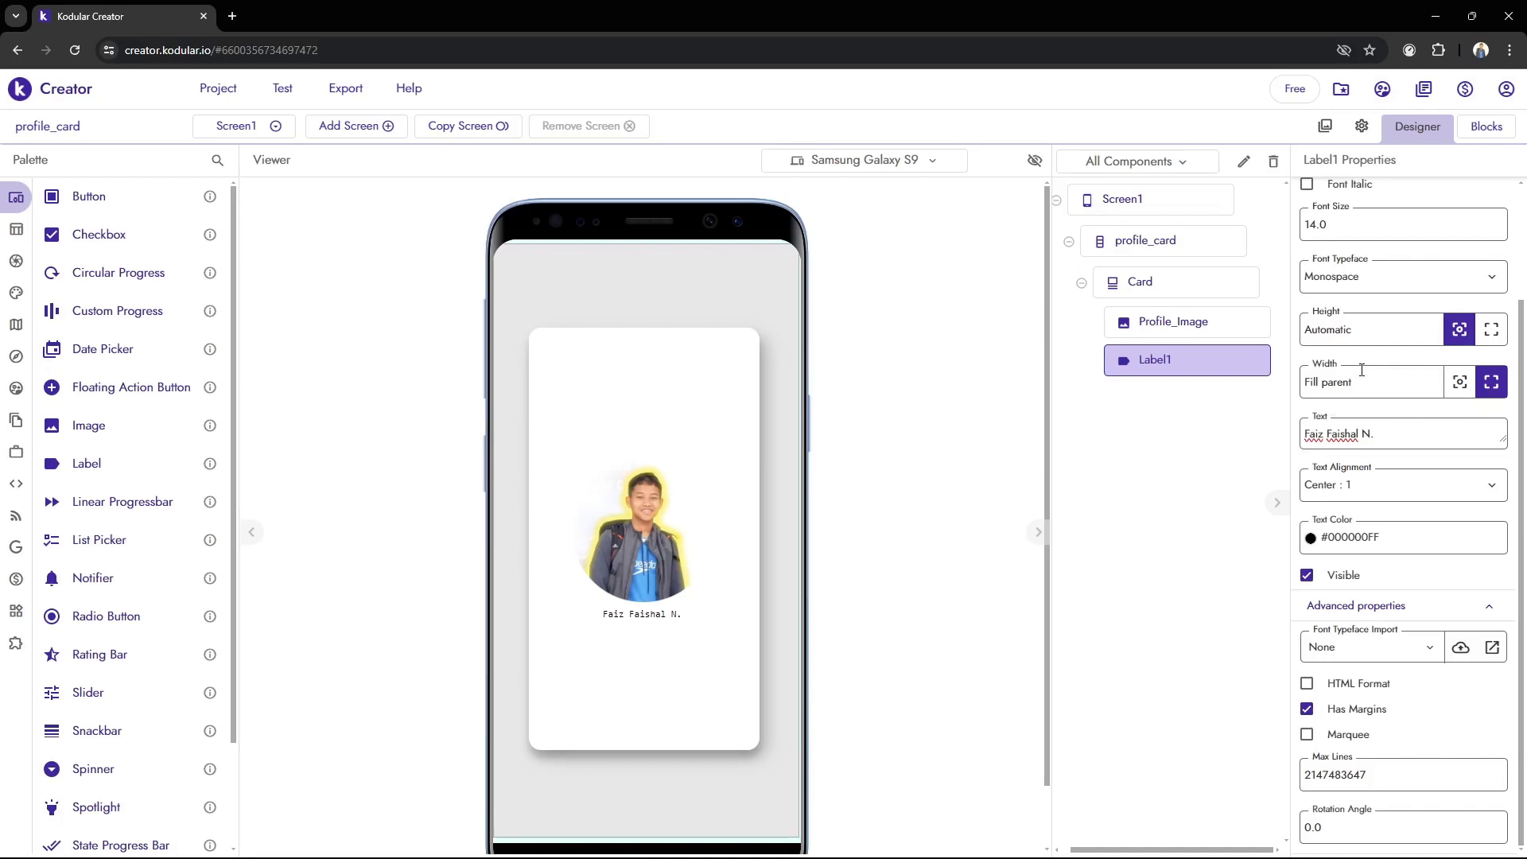
# Review the available font typefaces for Label1 and look at the label in BlueStacks
pyautogui.click(1342, 285)
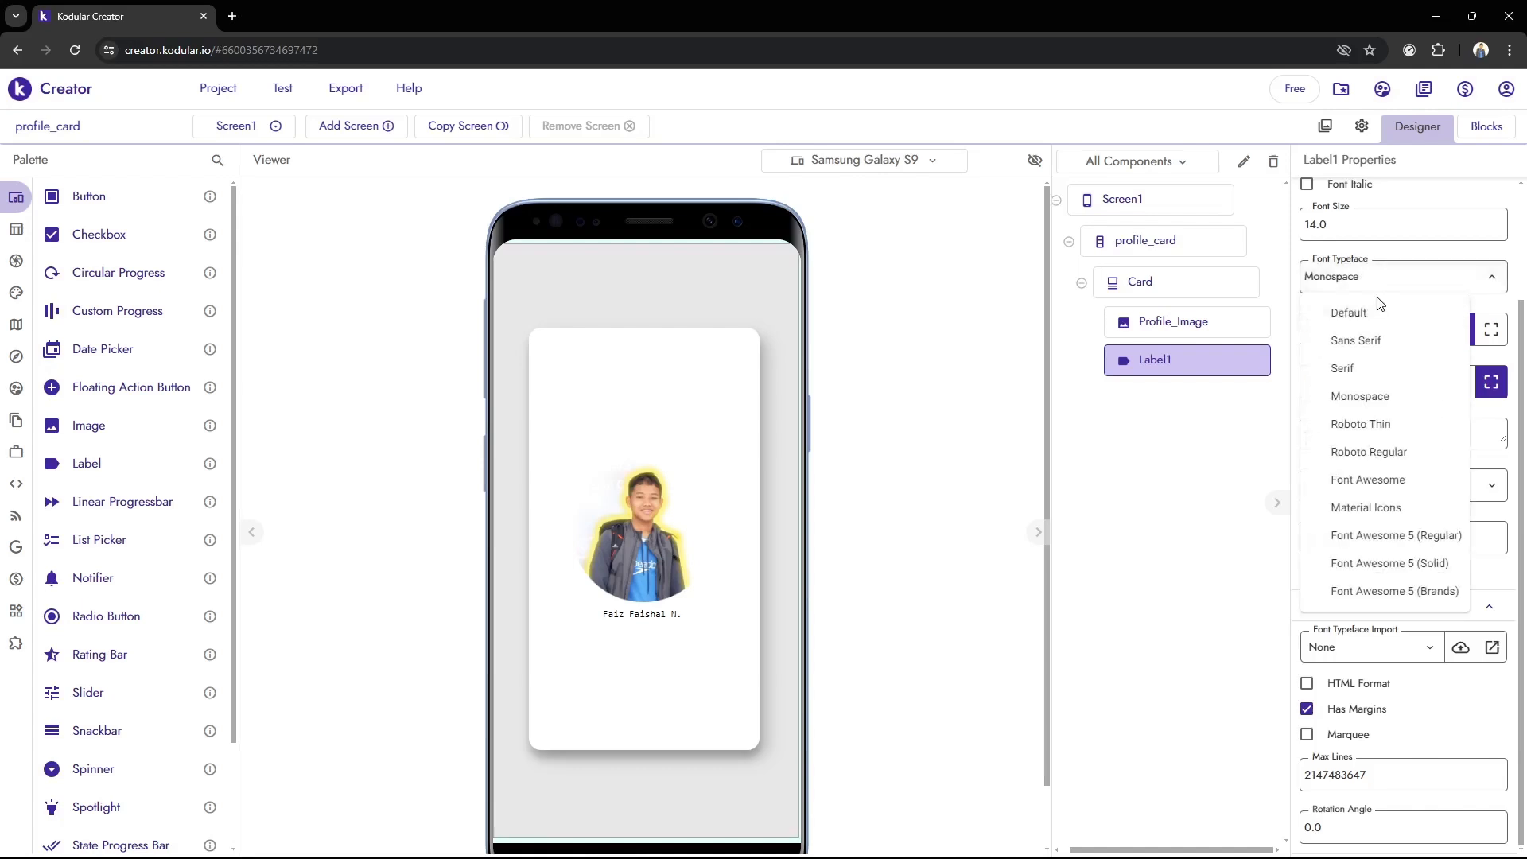
pyautogui.click(1378, 287)
pyautogui.click(832, 841)
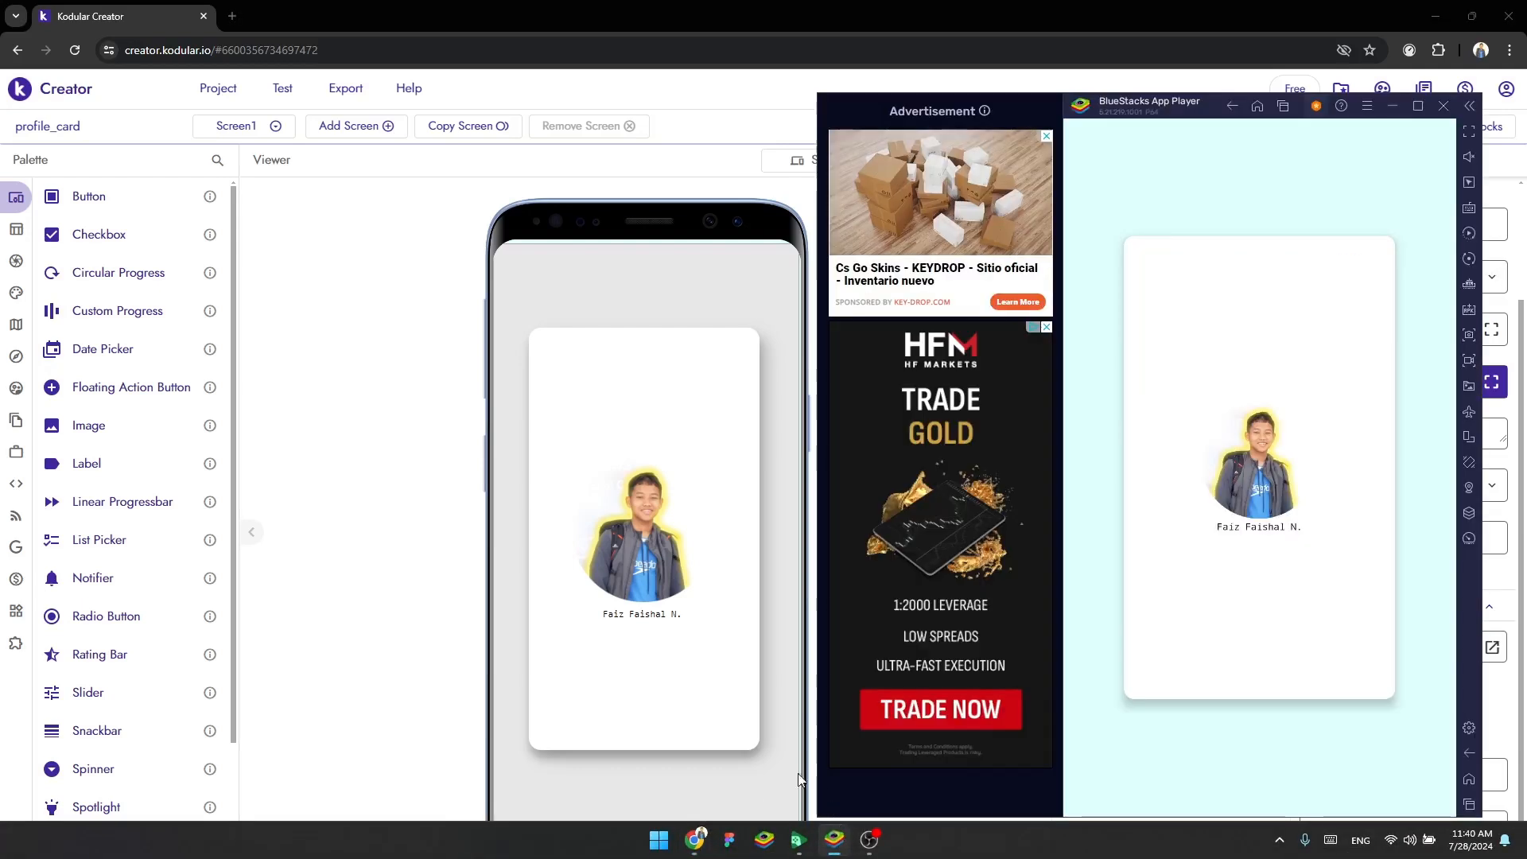
pyautogui.click(504, 618)
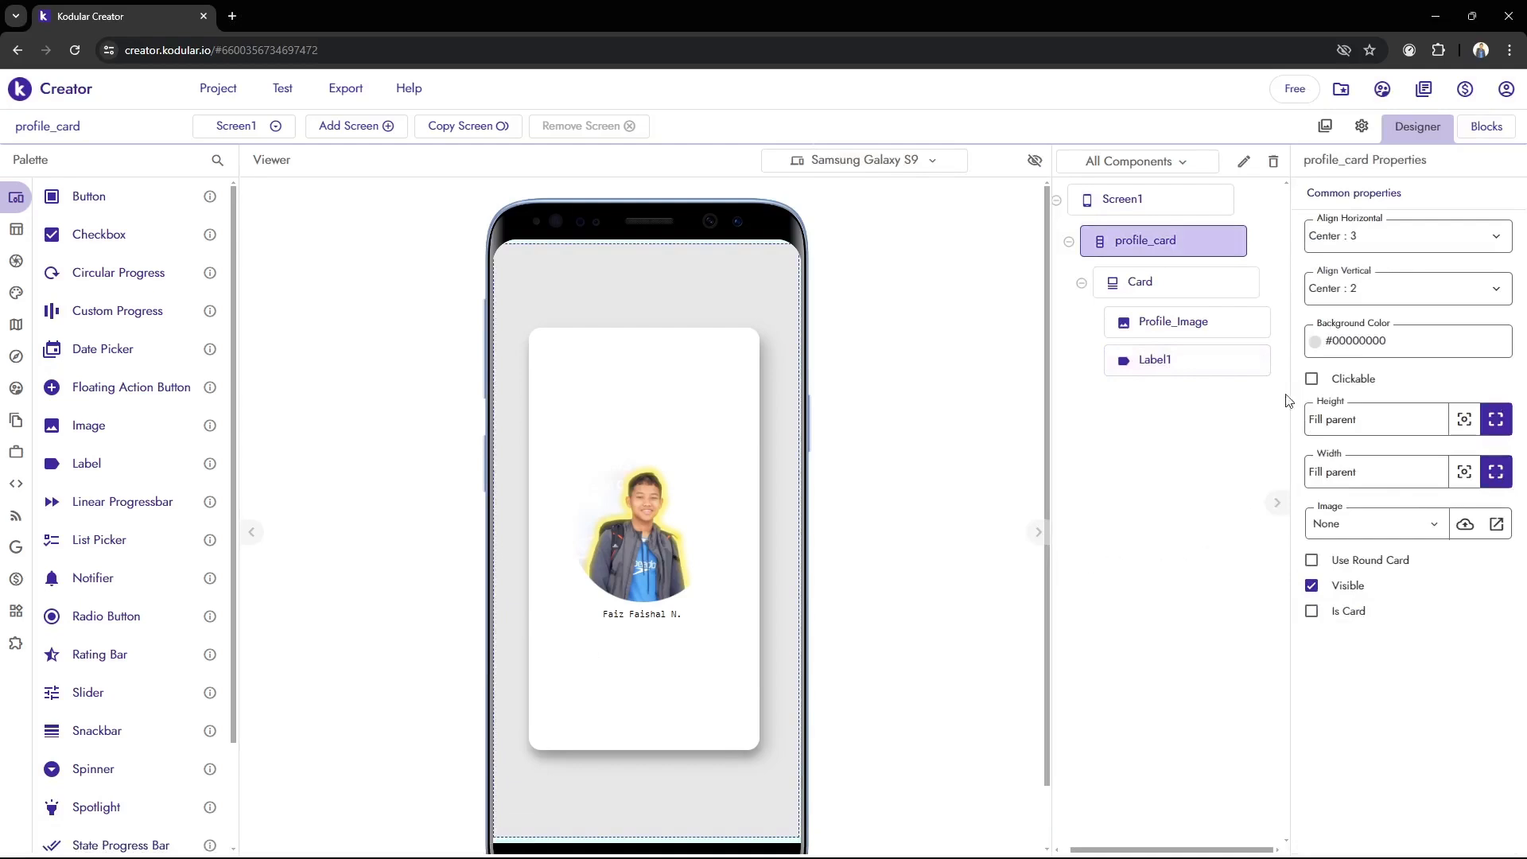
# Set the font size of Label1 to 30 and check the result in BlueStacks
pyautogui.click(1159, 362)
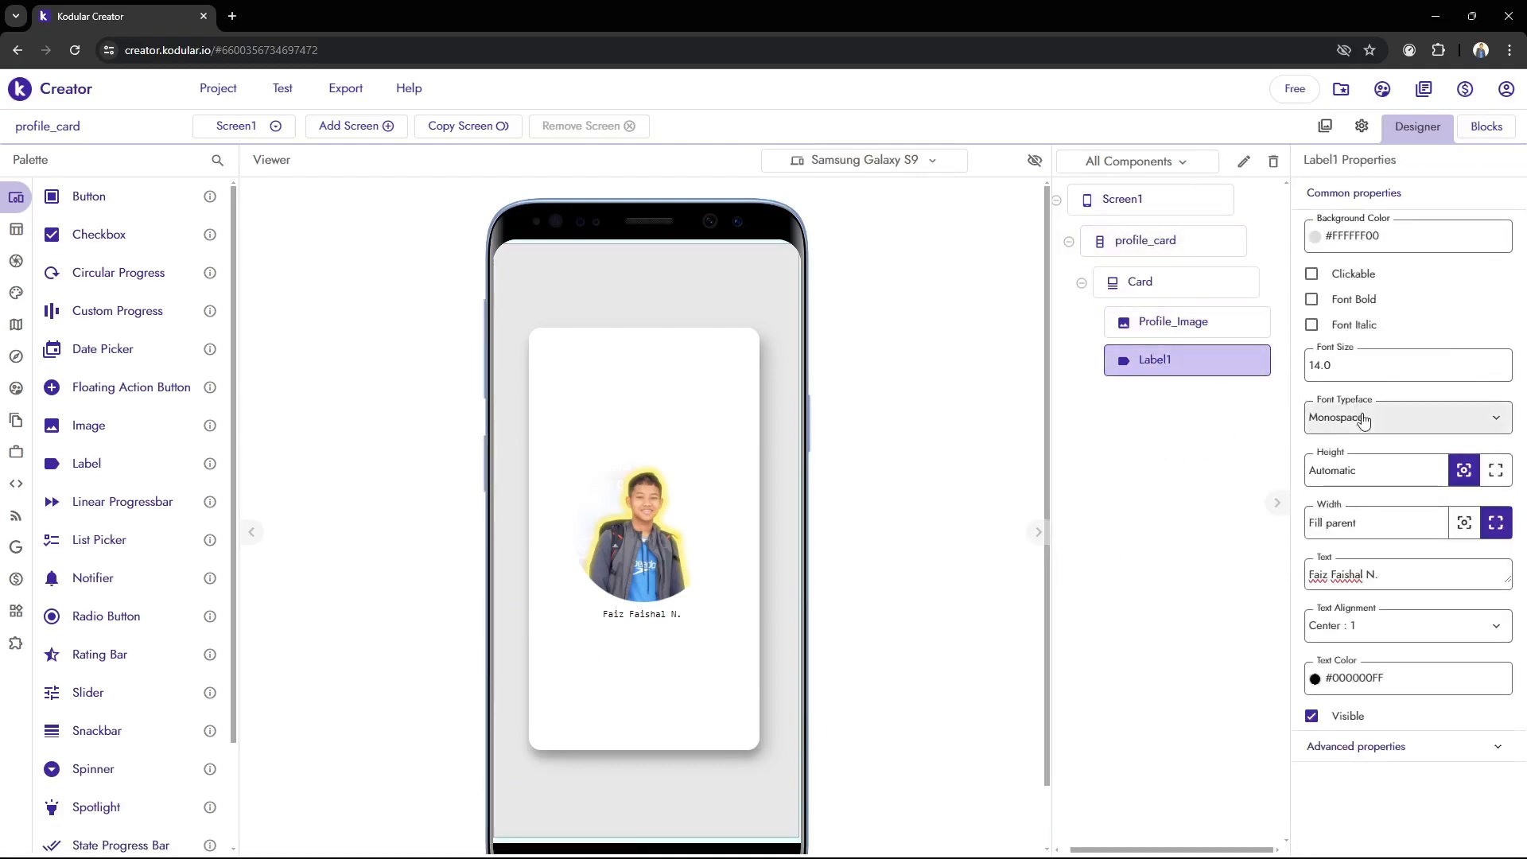
pyautogui.doubleClick(1411, 367)
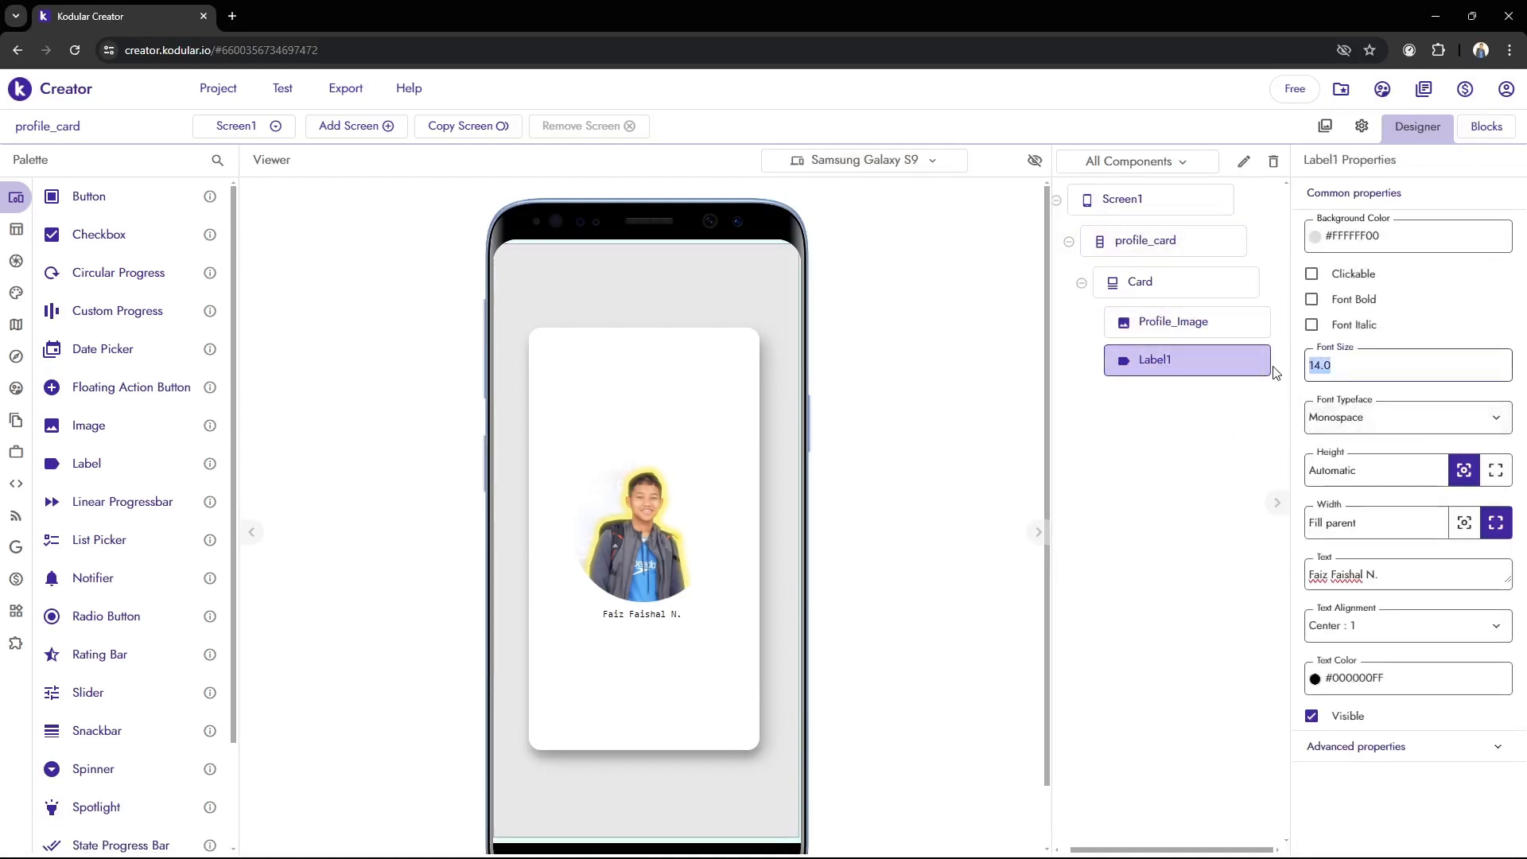
pyautogui.write('30')
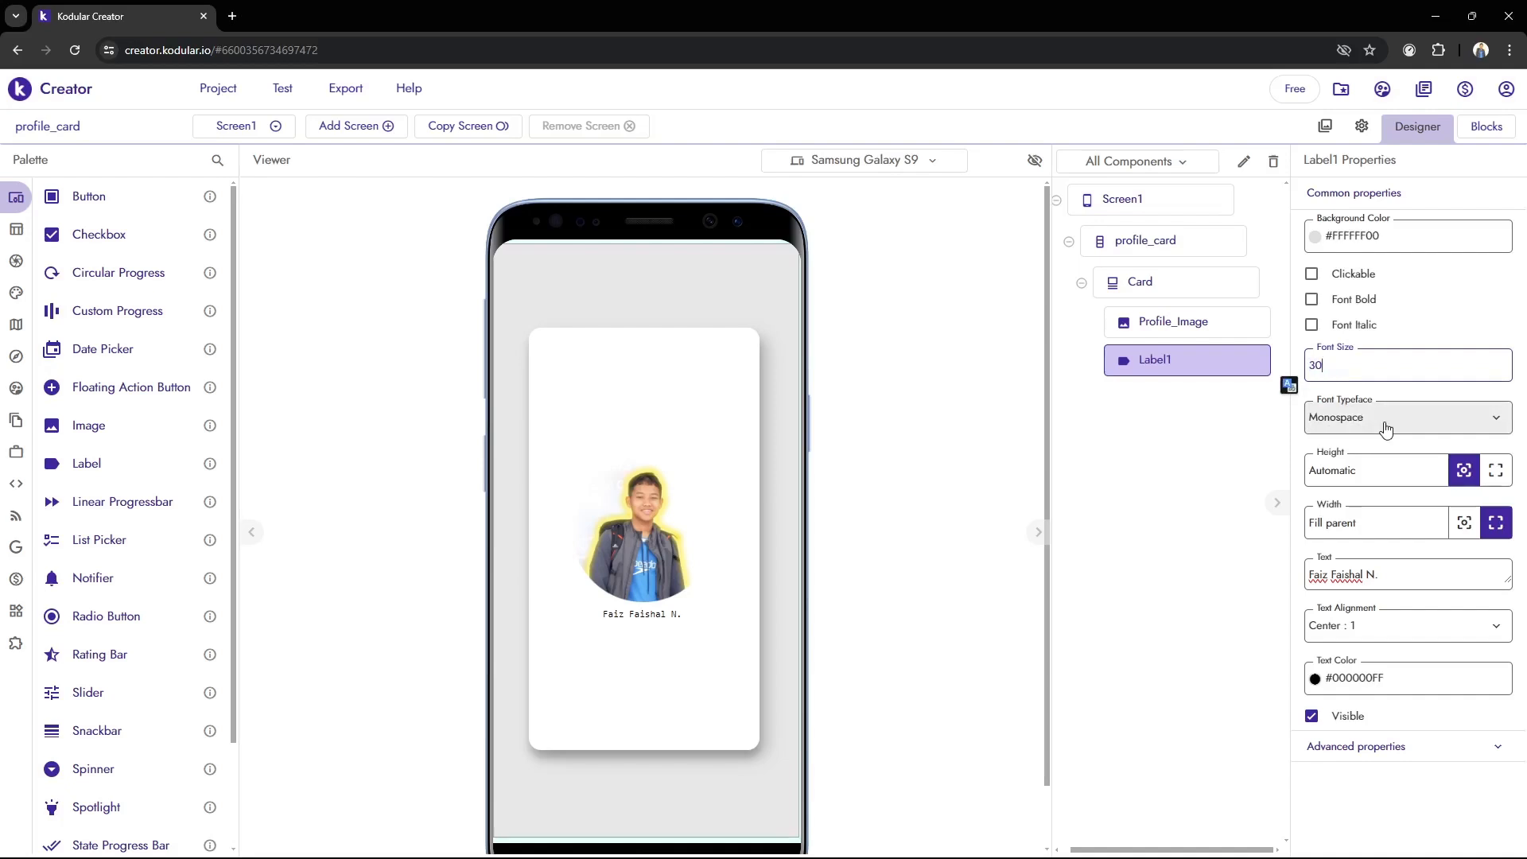
pyautogui.press('Return')
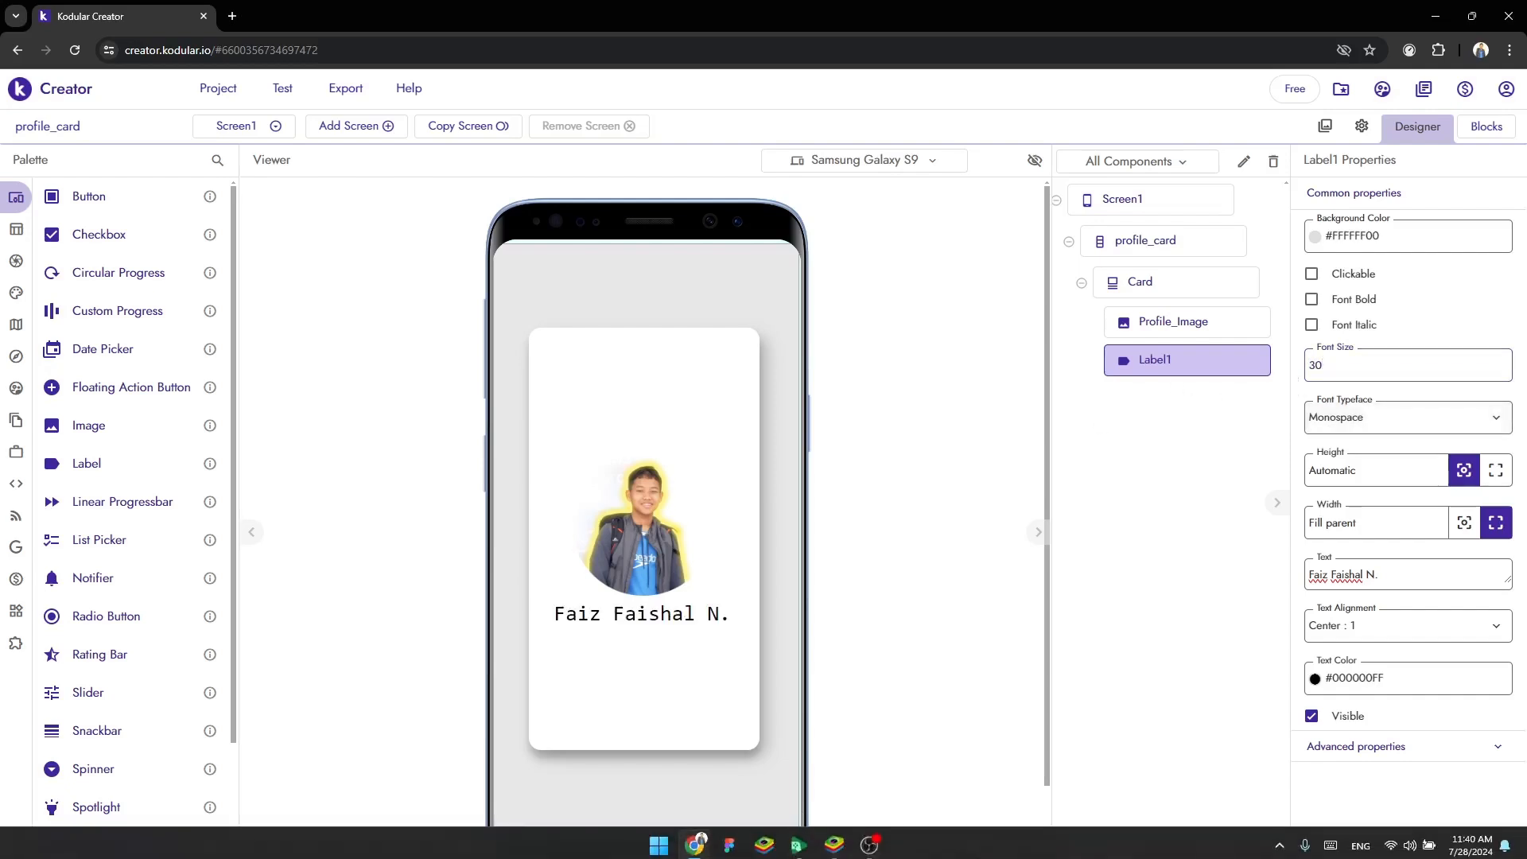
pyautogui.click(834, 842)
pyautogui.click(434, 650)
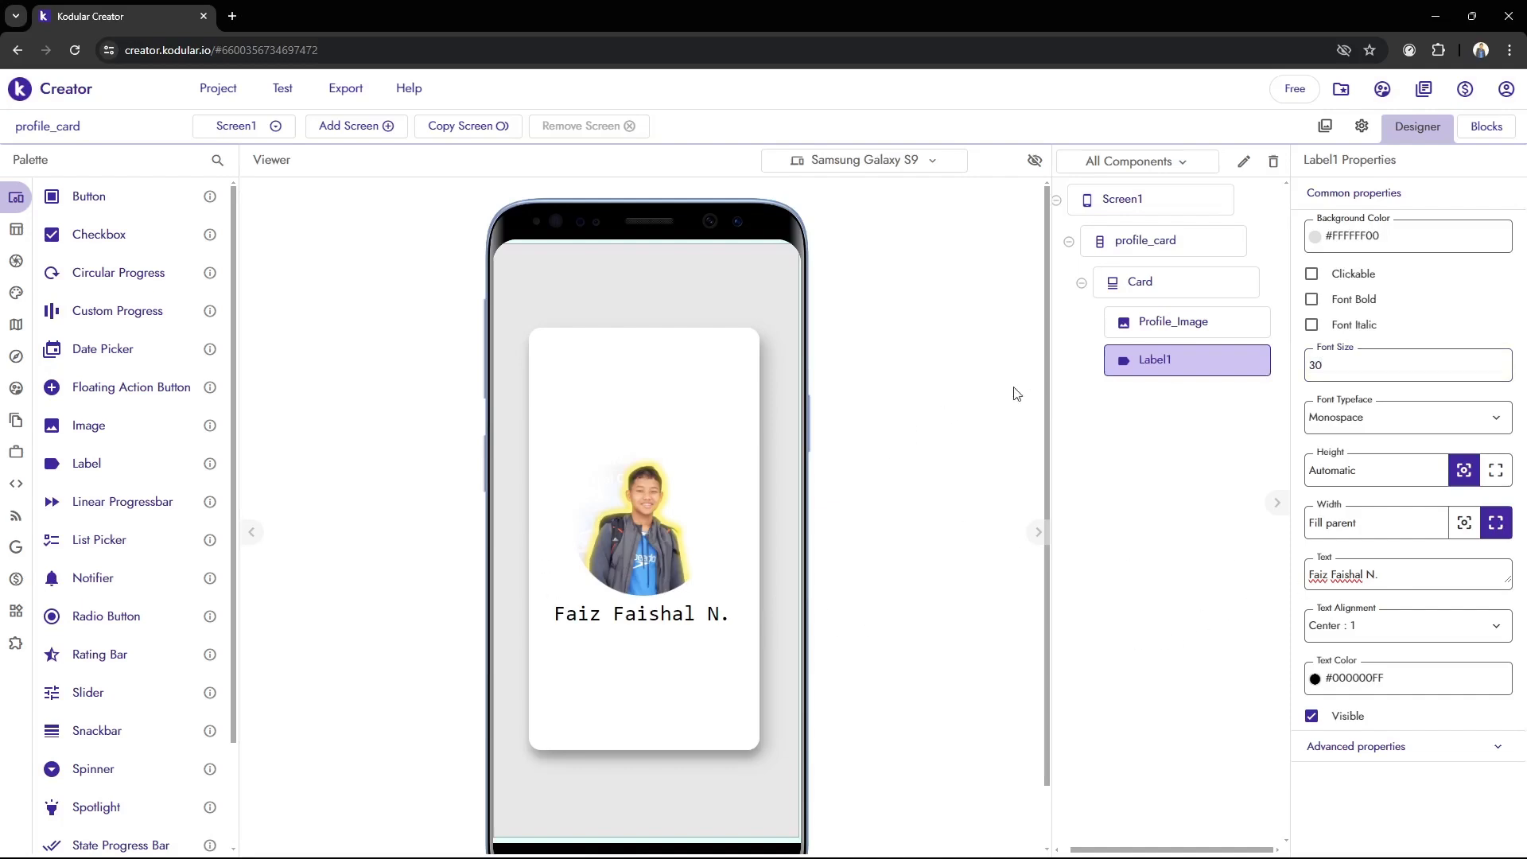
# Enable Font Bold for Label1
pyautogui.moveTo(1349, 362); pyautogui.dragTo(1187, 400)
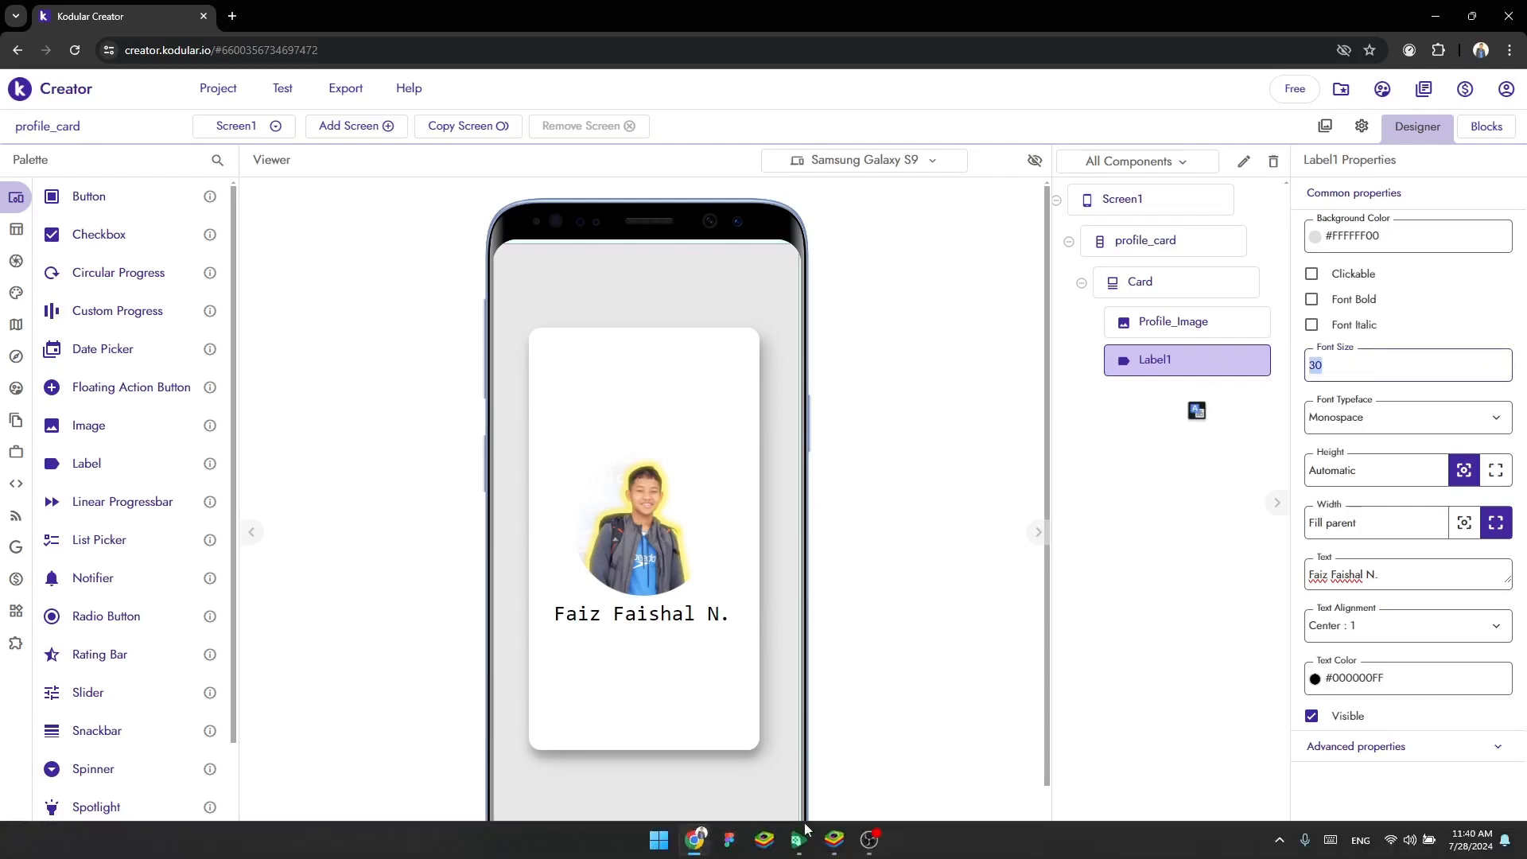
pyautogui.click(874, 847)
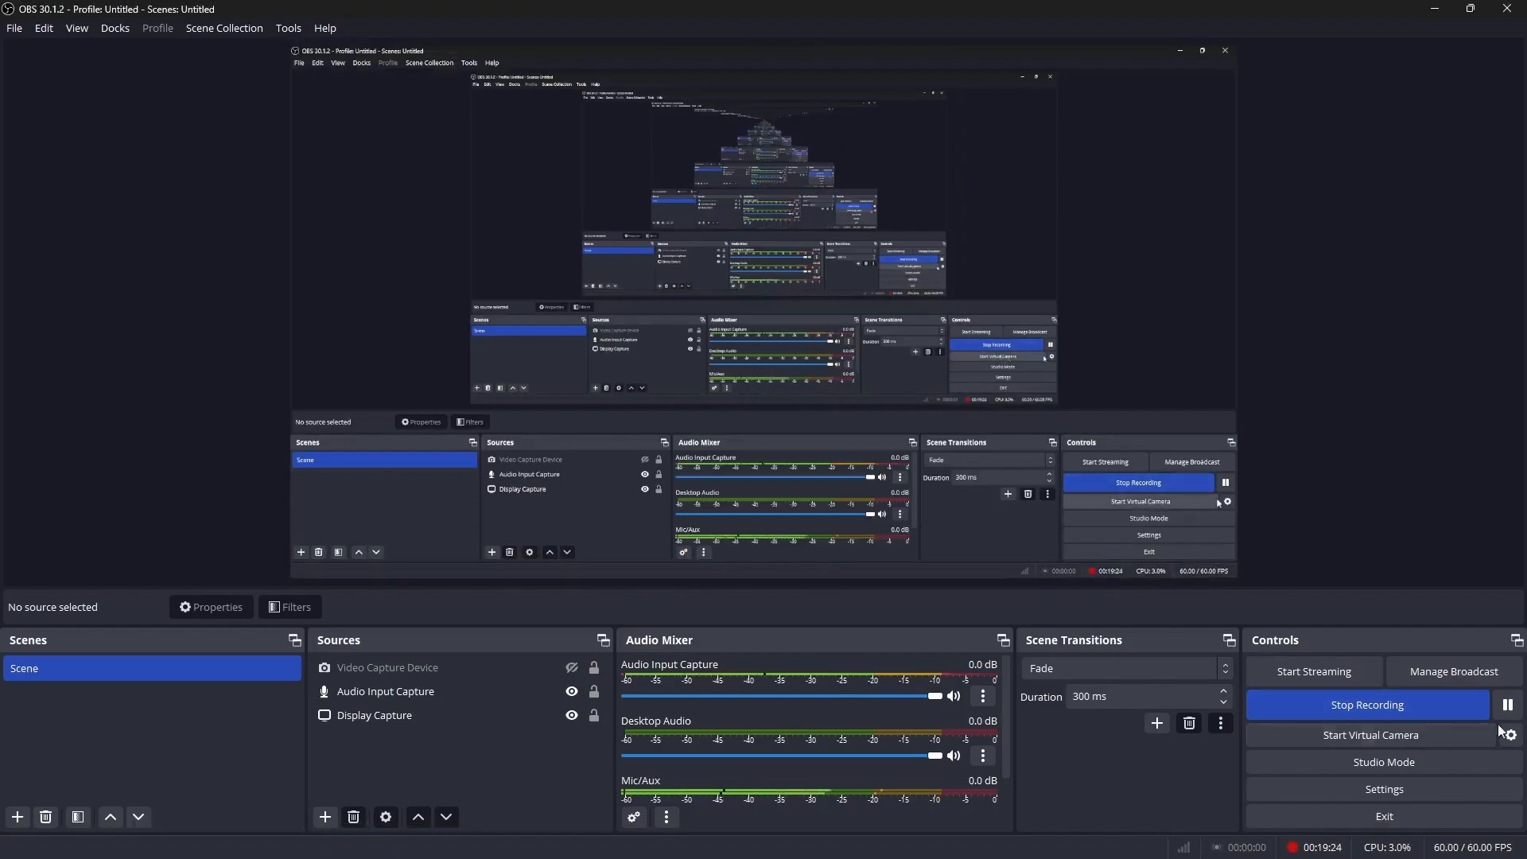
pyautogui.click(694, 845)
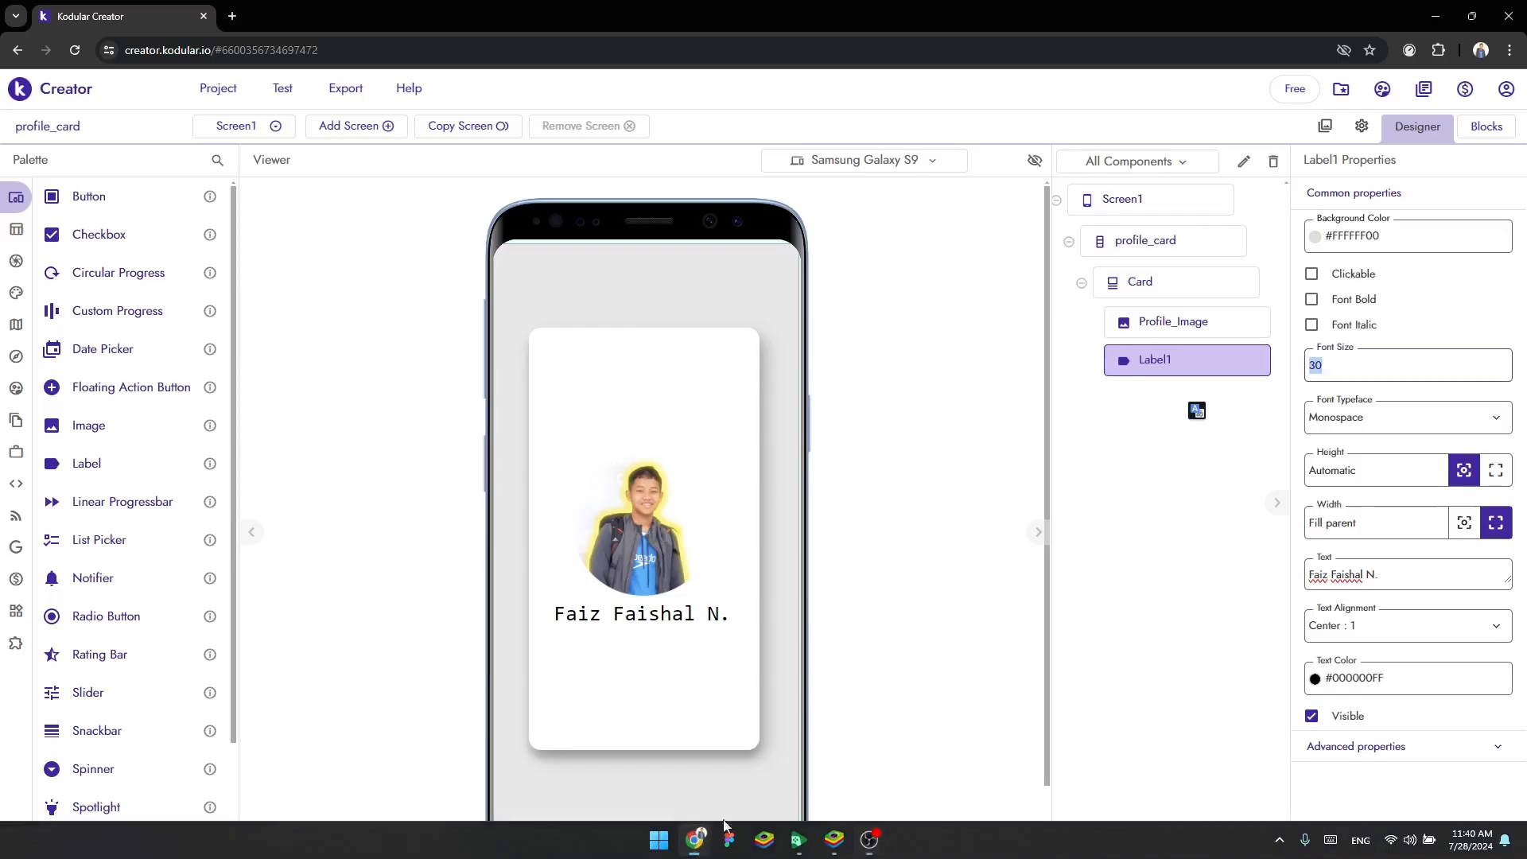
pyautogui.click(1309, 300)
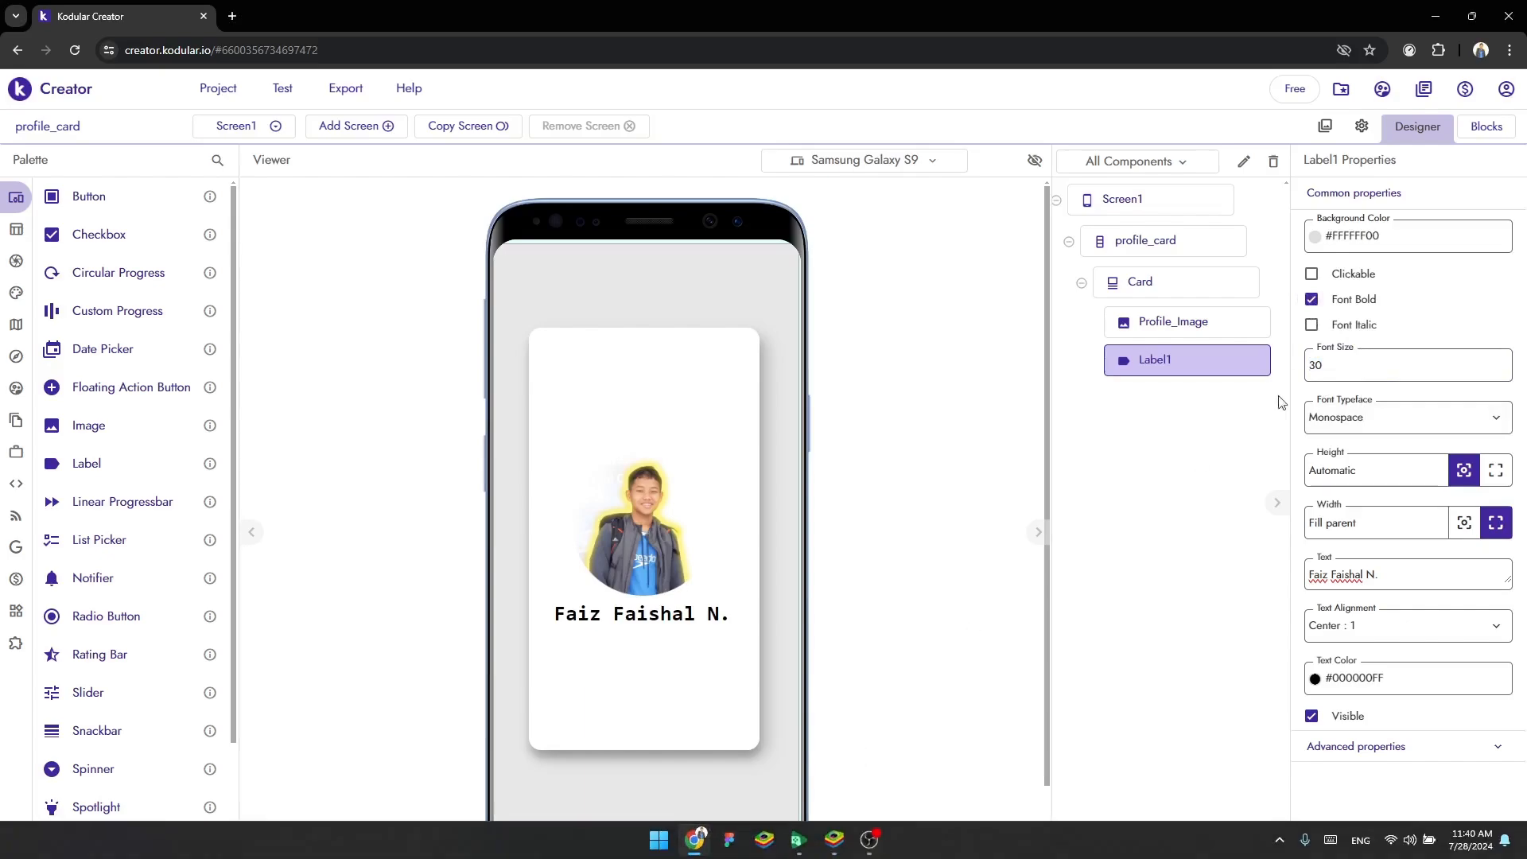
pyautogui.click(232, 15)
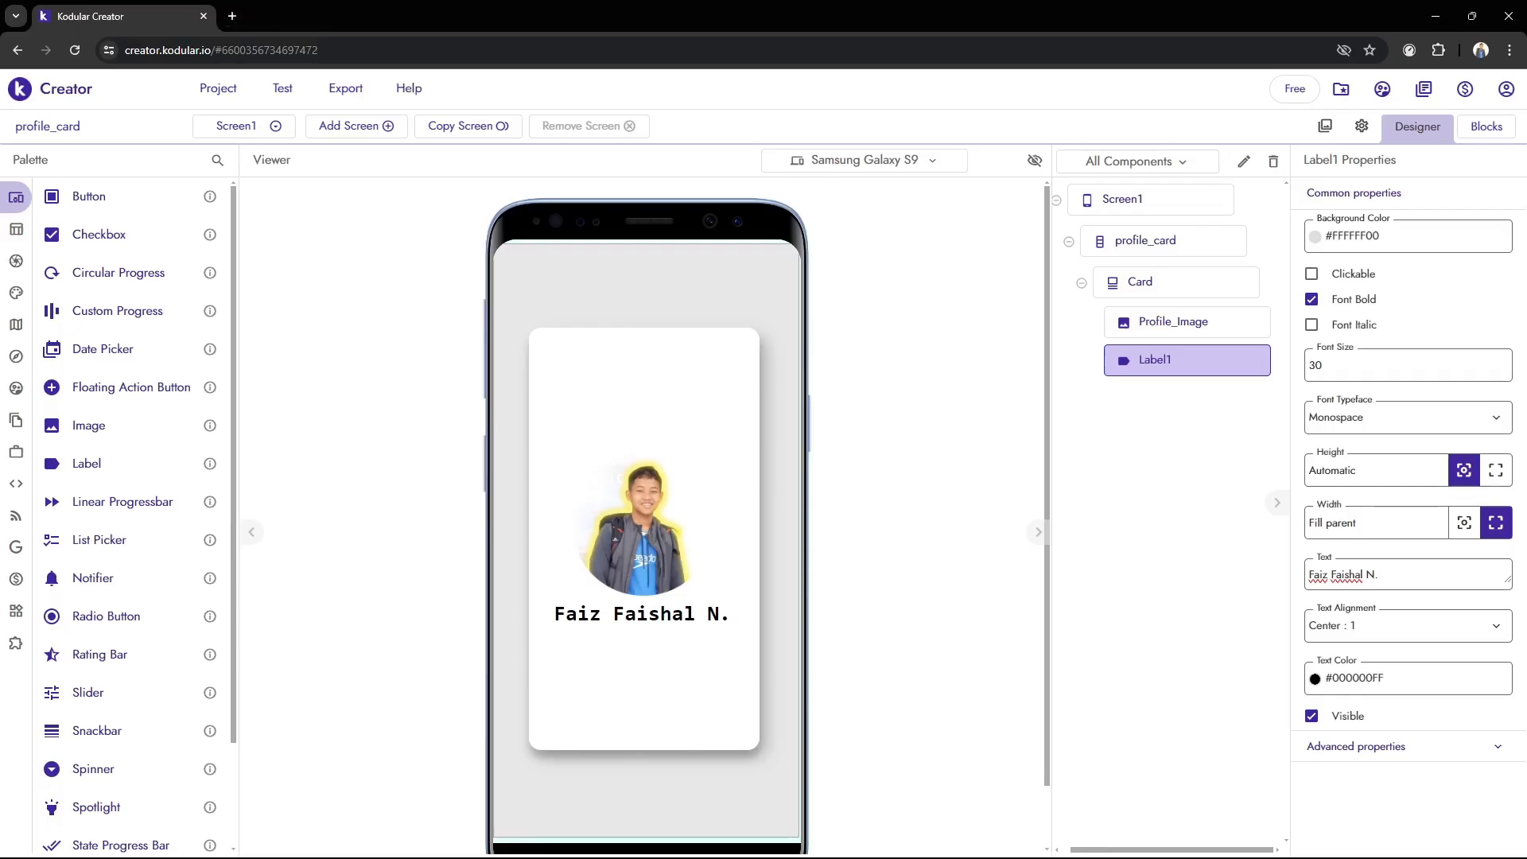
pyautogui.click(393, 16)
pyautogui.press('super')
pyautogui.click(1098, 342)
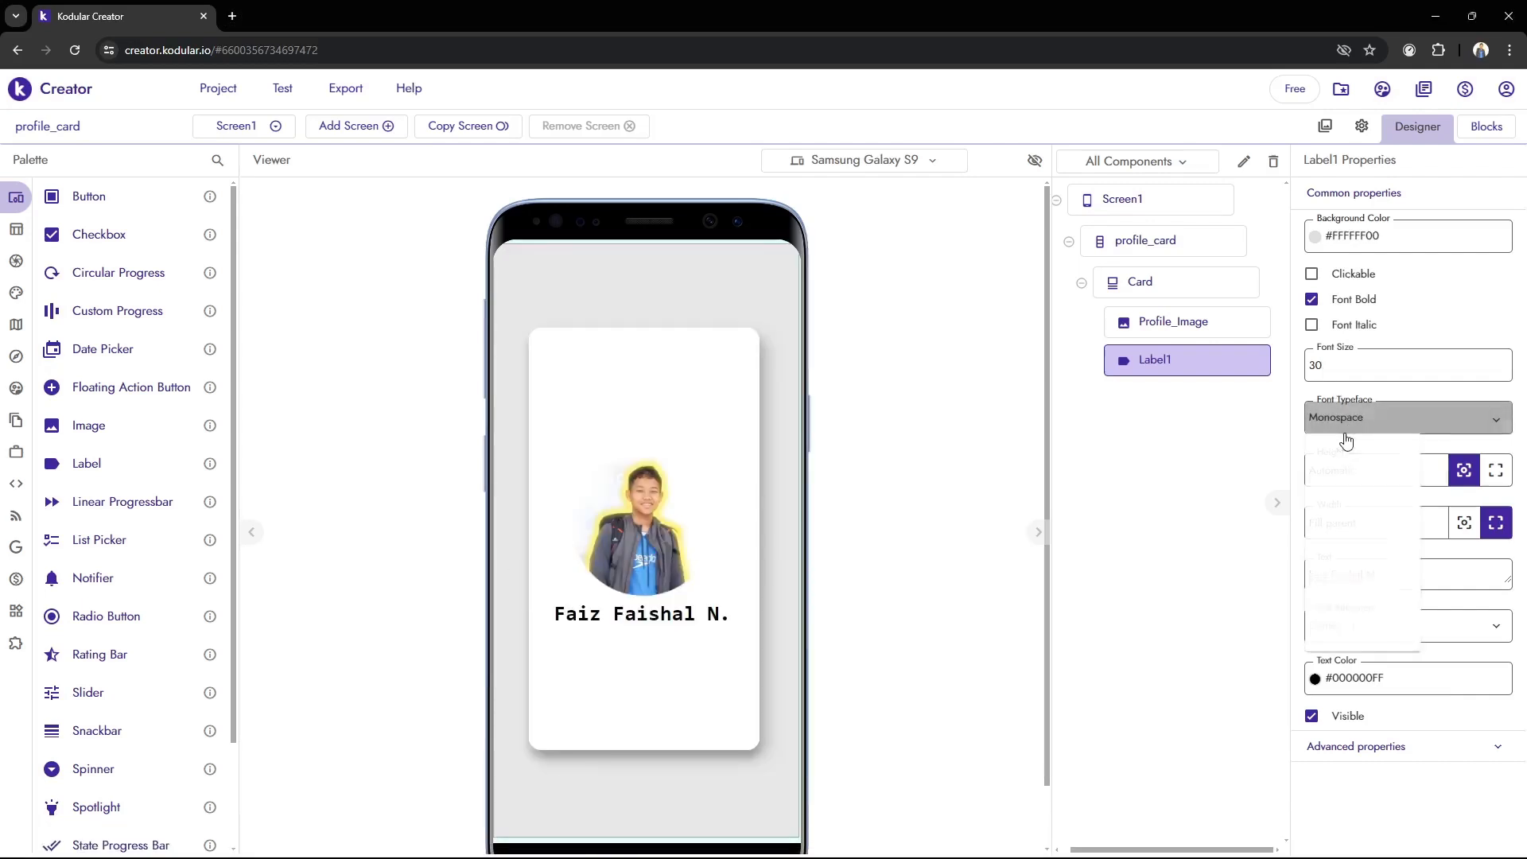
# Set the font typeface of Label1 to Sans Serif and check the bold label in BlueStacks
pyautogui.click(1344, 419)
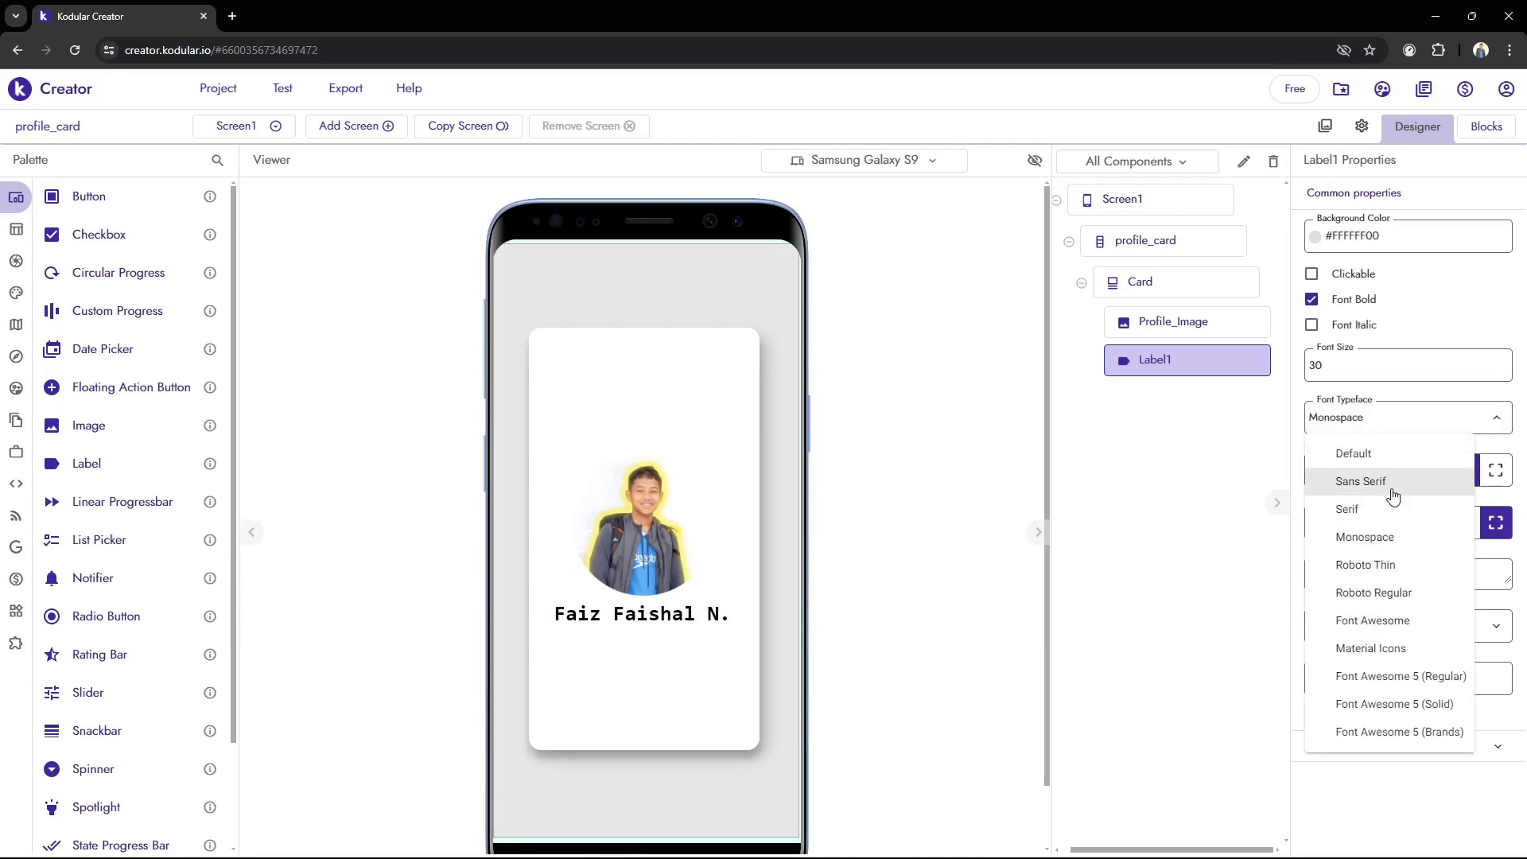
pyautogui.click(1359, 481)
pyautogui.click(833, 842)
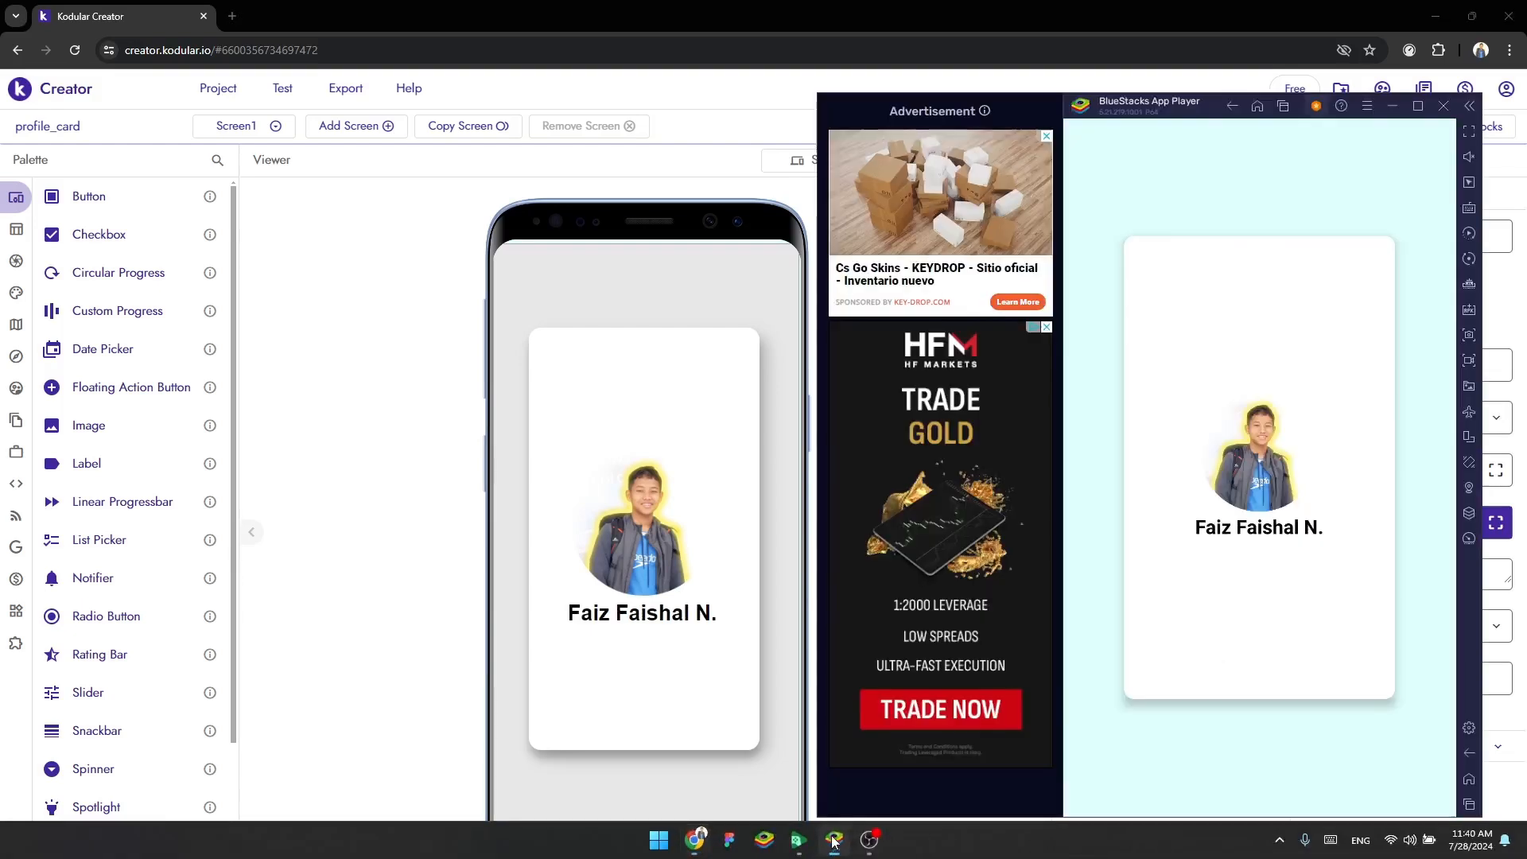
pyautogui.click(483, 579)
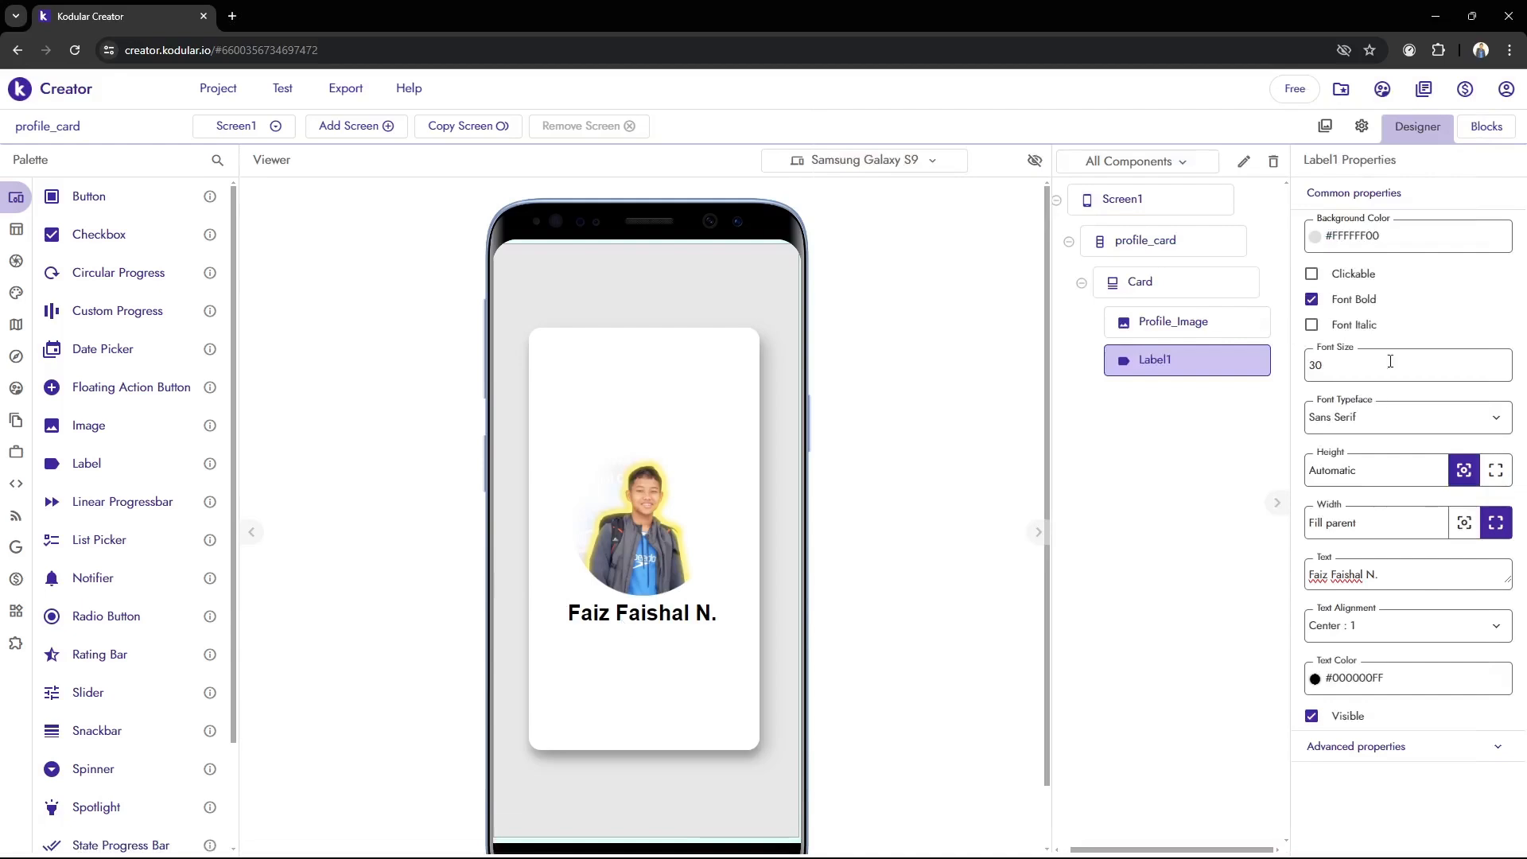
# Set the font size of Label1 to 25 and check the result in BlueStacks
pyautogui.moveTo(1344, 365); pyautogui.dragTo(1181, 364)
pyautogui.click(833, 851)
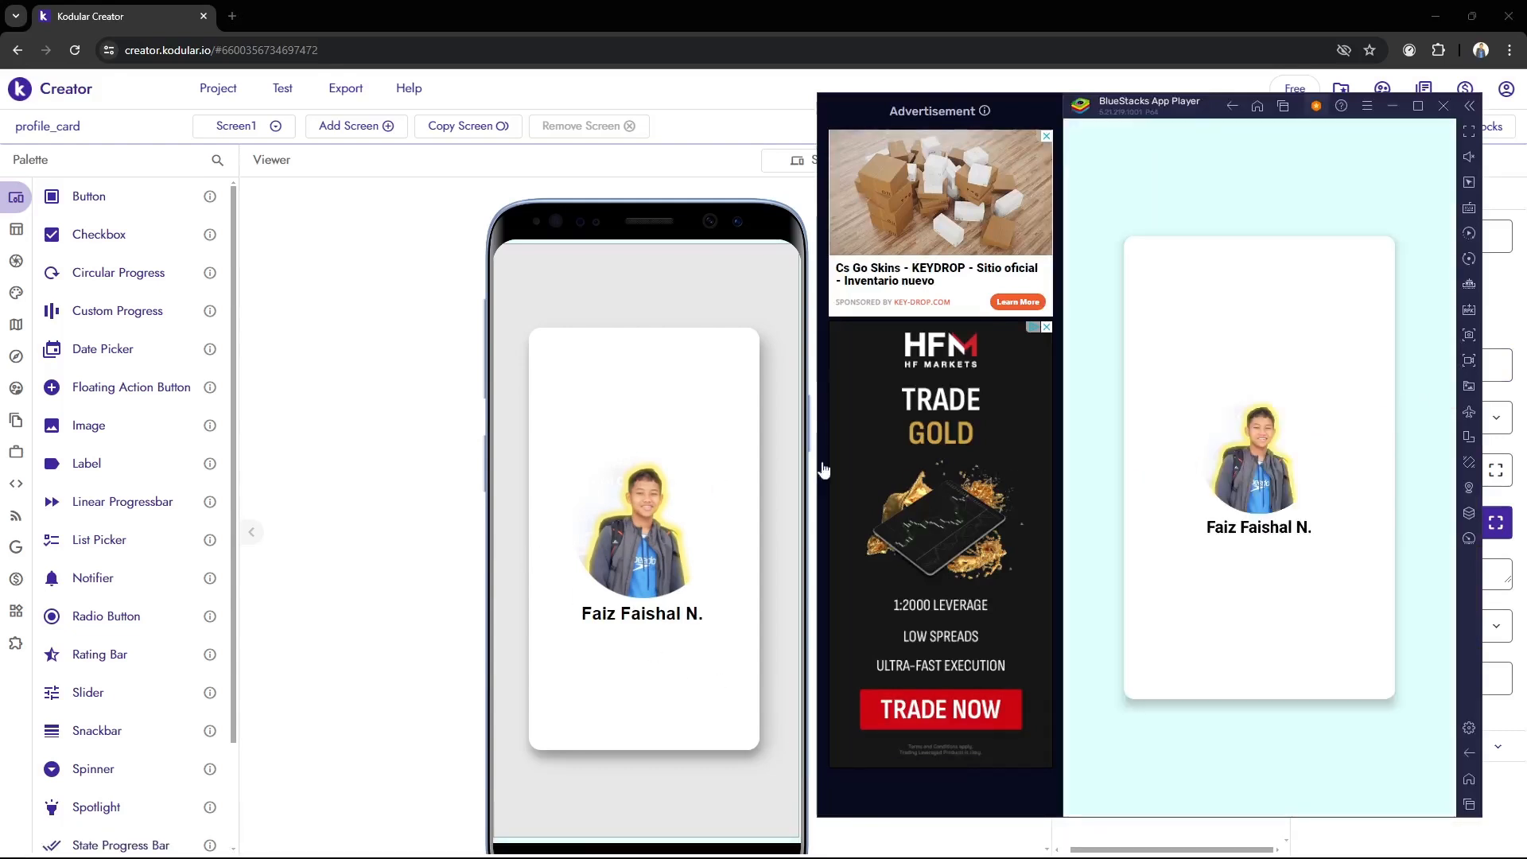
pyautogui.click(502, 429)
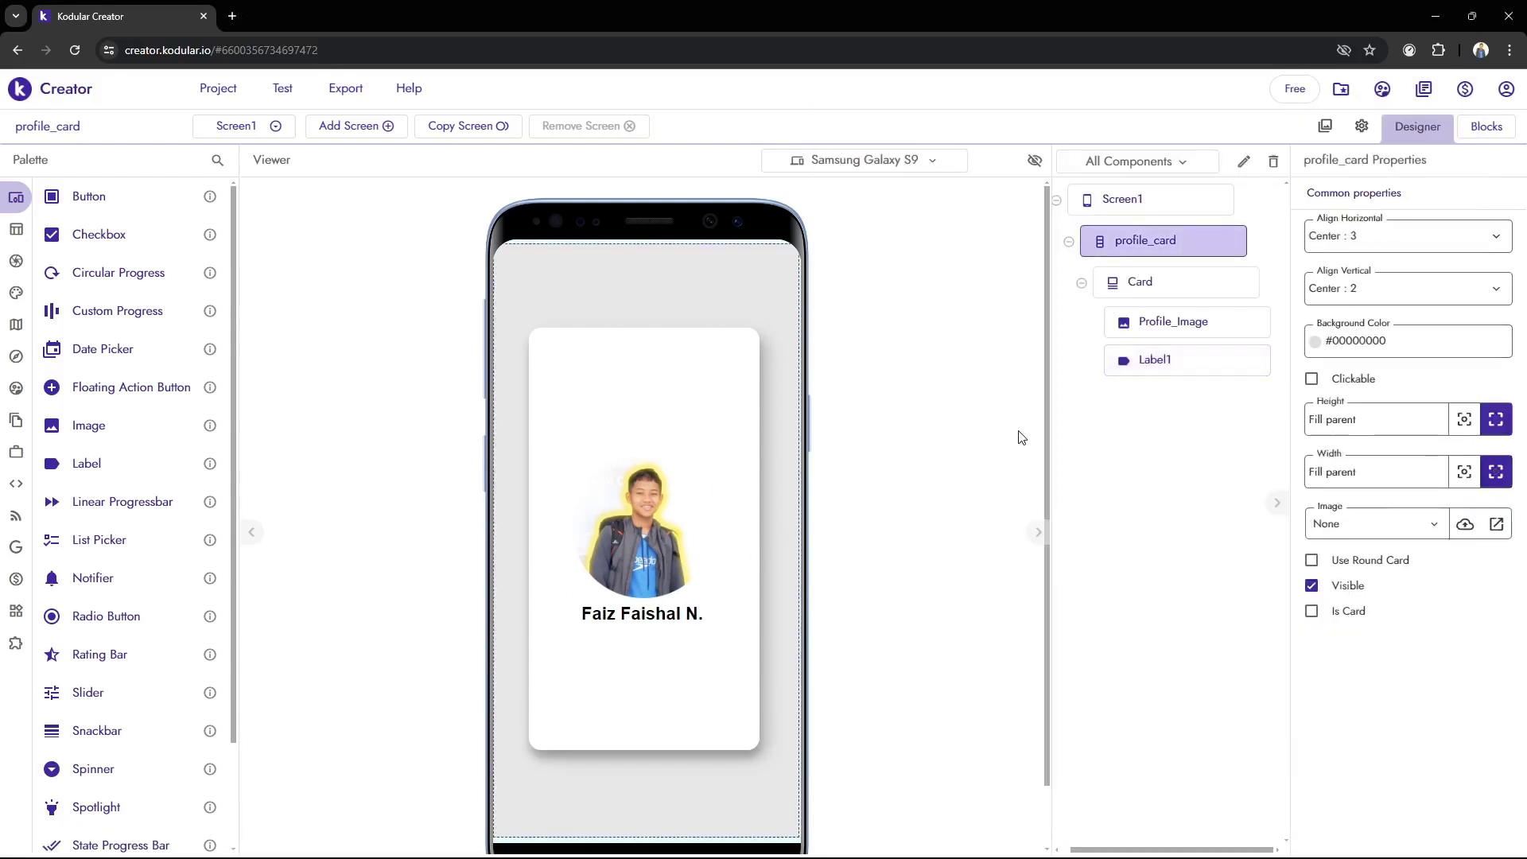
# Rename the Label1 component as Name and check the card in BlueStacks
pyautogui.click(1229, 372)
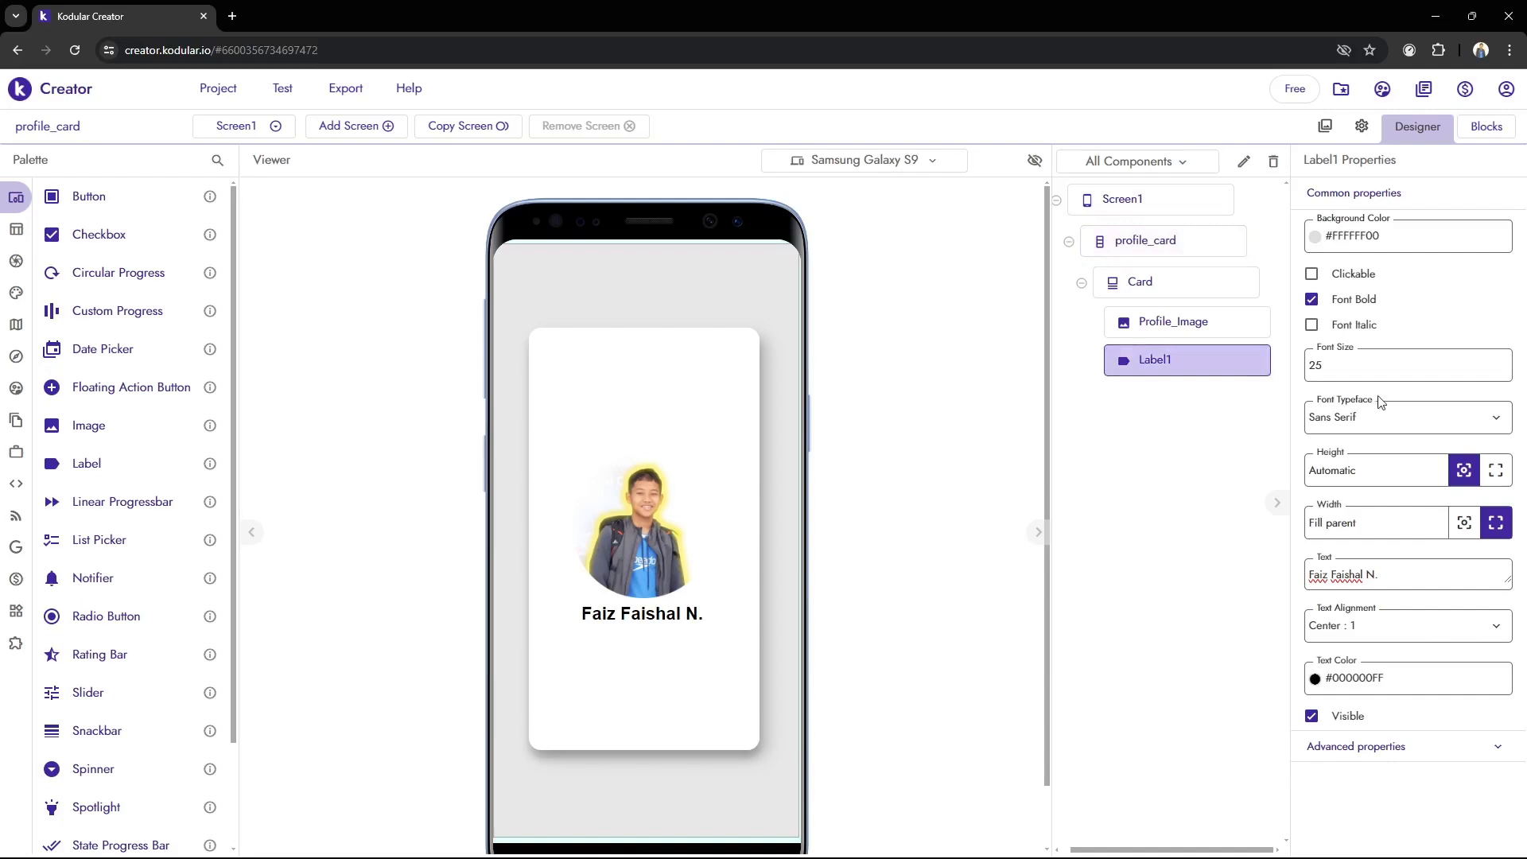
pyautogui.click(957, 510)
pyautogui.click(1244, 162)
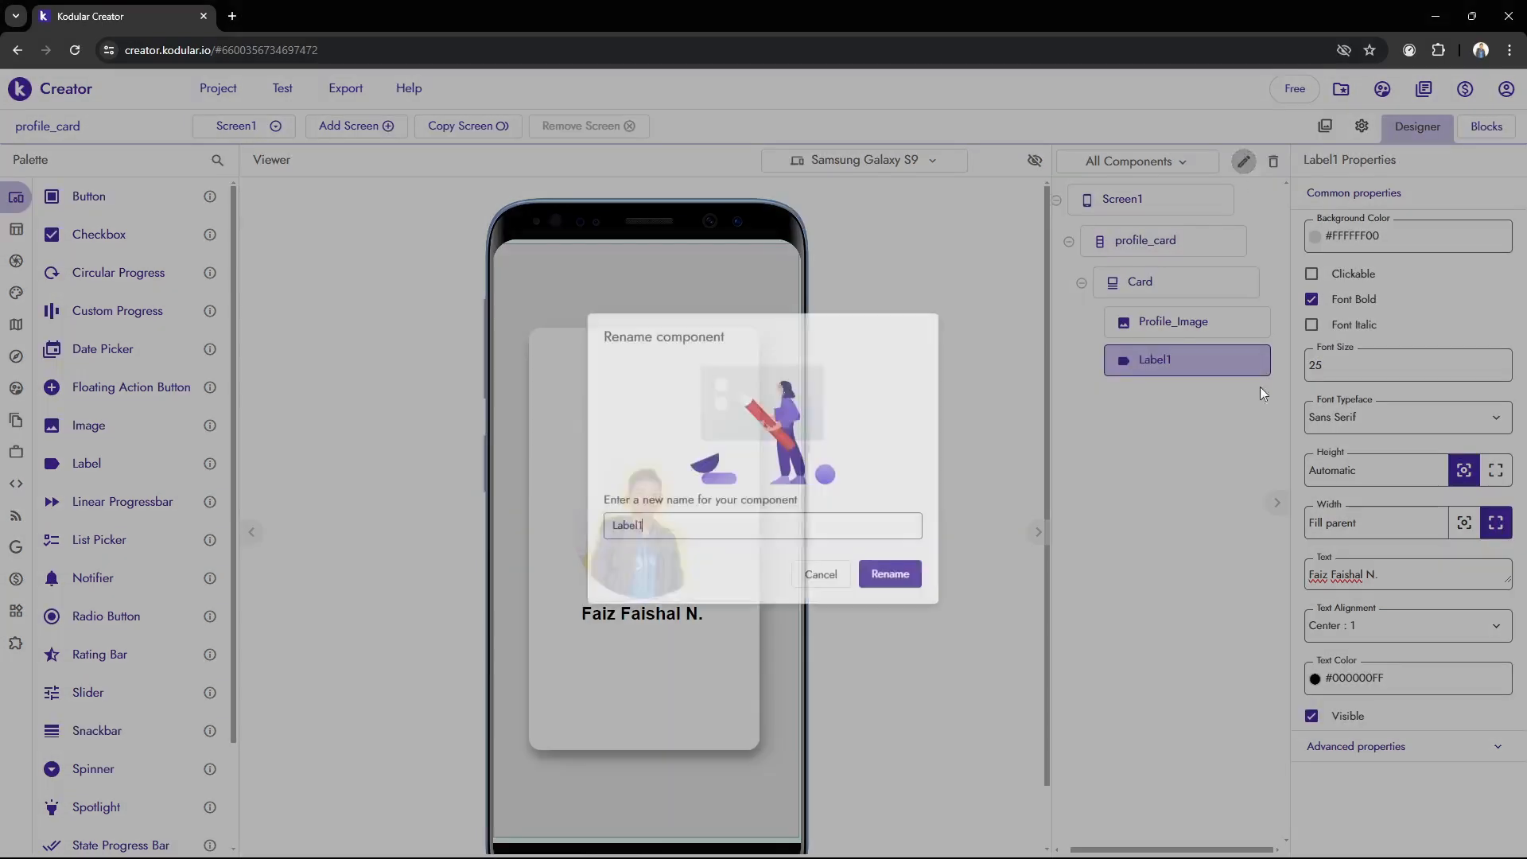
pyautogui.moveTo(702, 527); pyautogui.dragTo(557, 513)
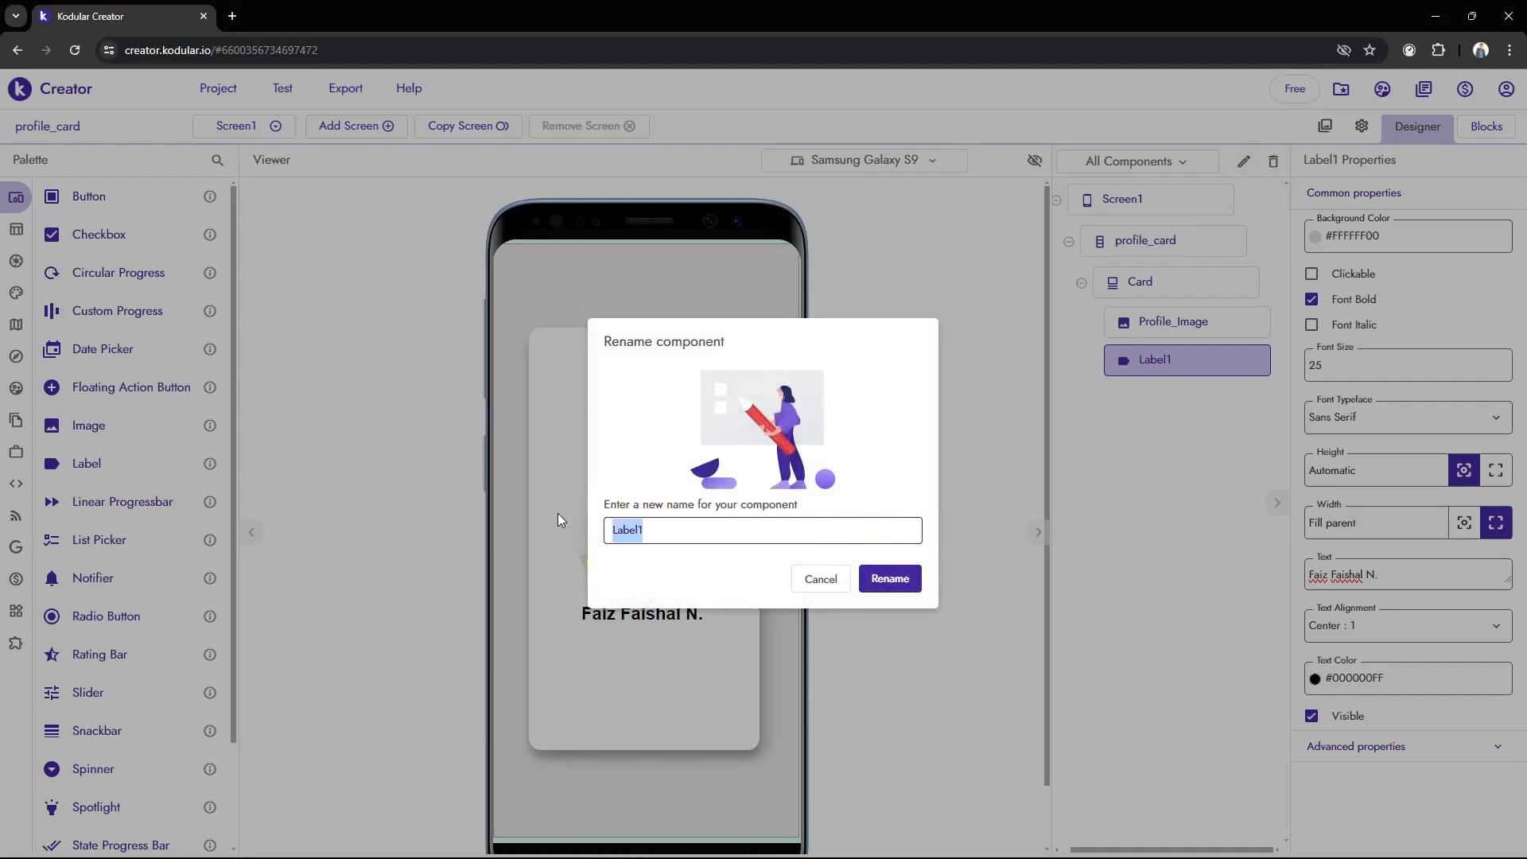
pyautogui.write('Name')
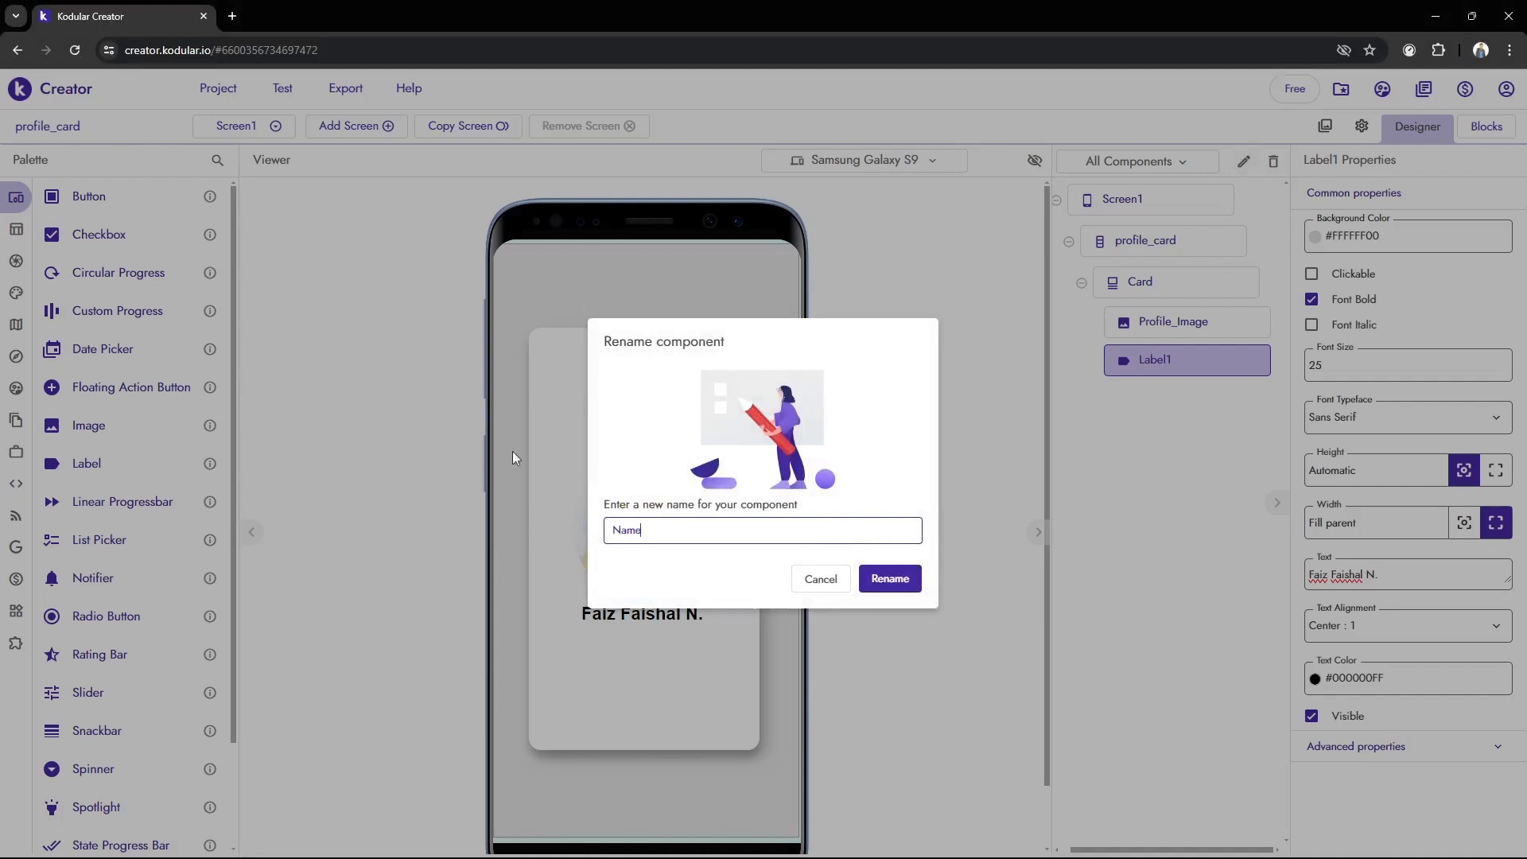
pyautogui.click(889, 578)
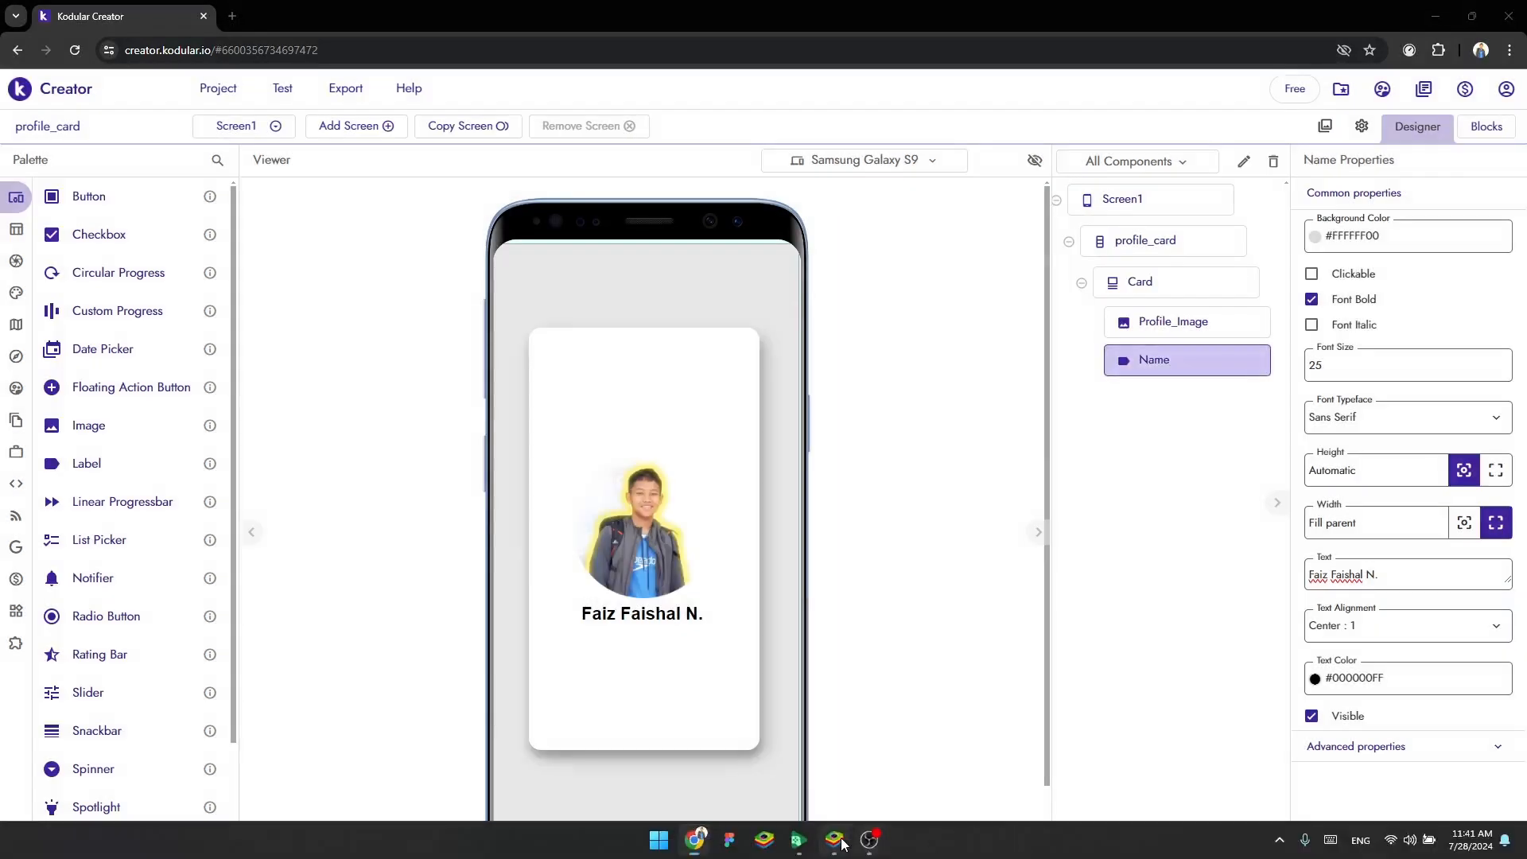
pyautogui.click(835, 840)
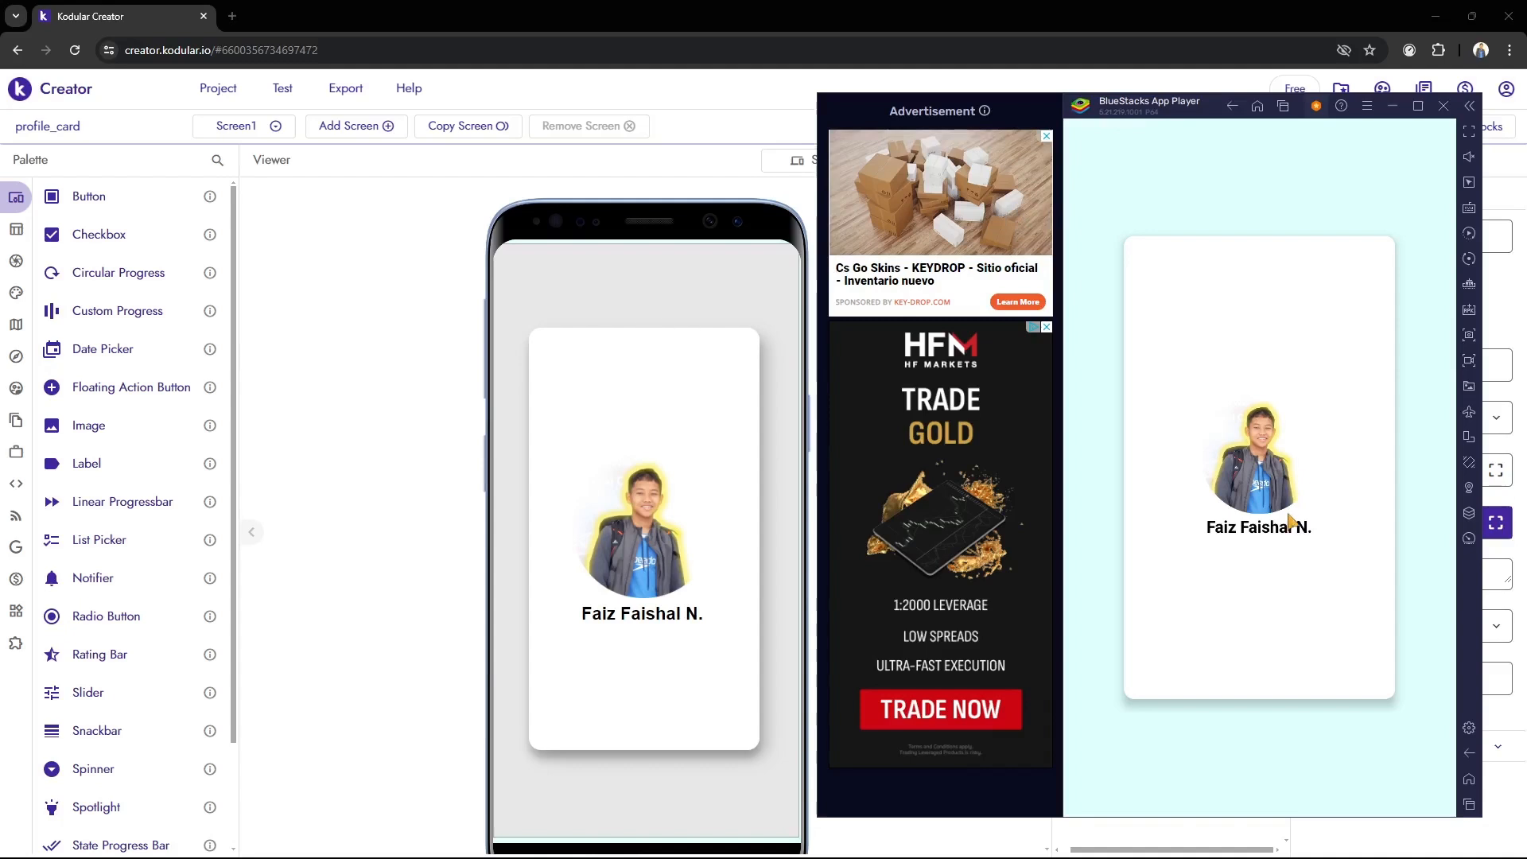
pyautogui.click(358, 425)
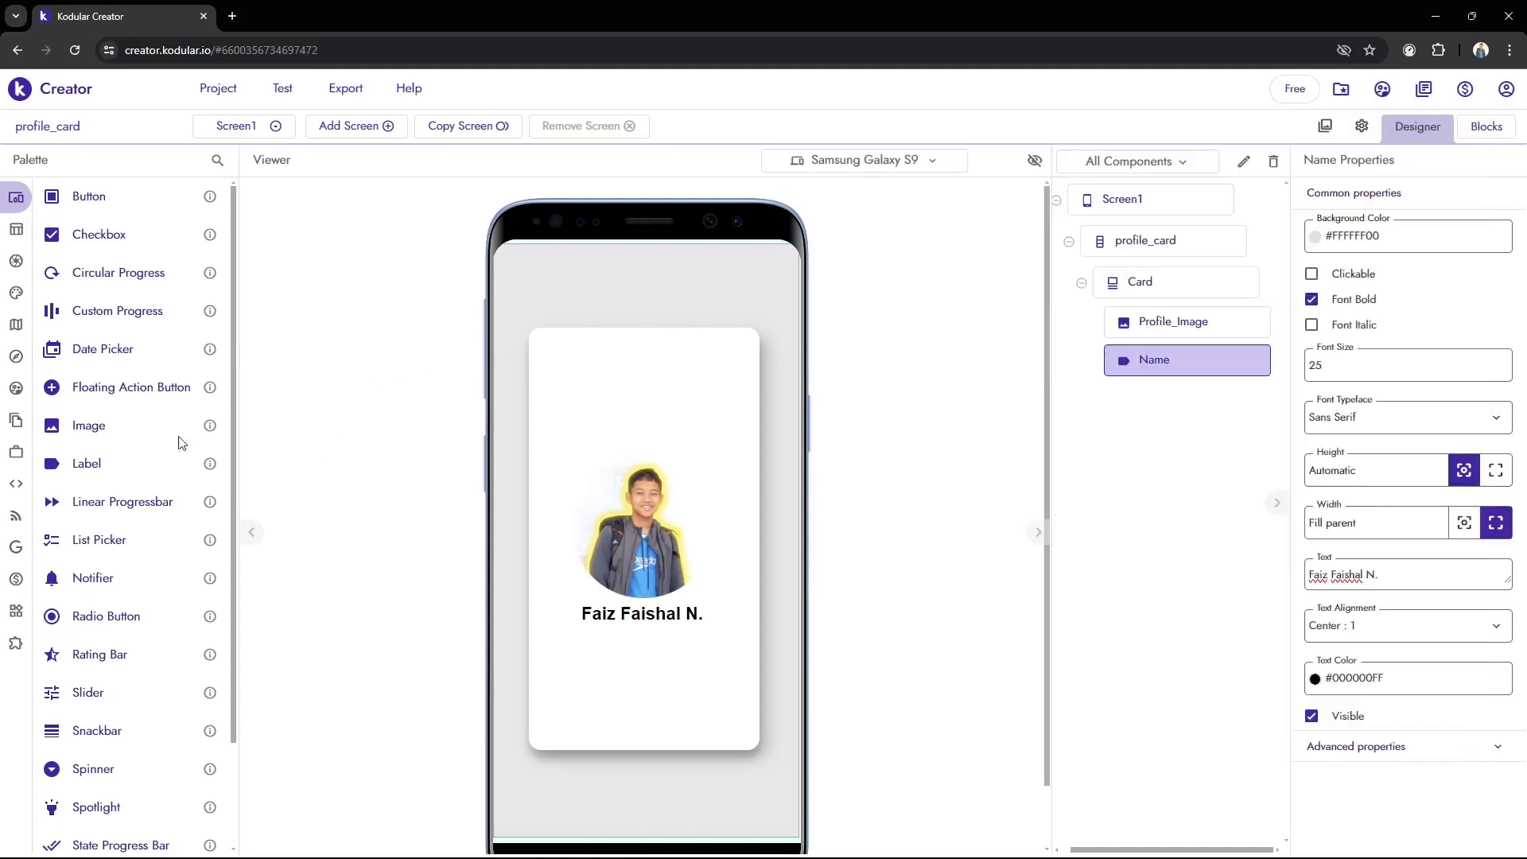
# Insert a Space component between Profile_Image and Name and set its height to 2%
pyautogui.moveTo(32, 292)
pyautogui.click(217, 160)
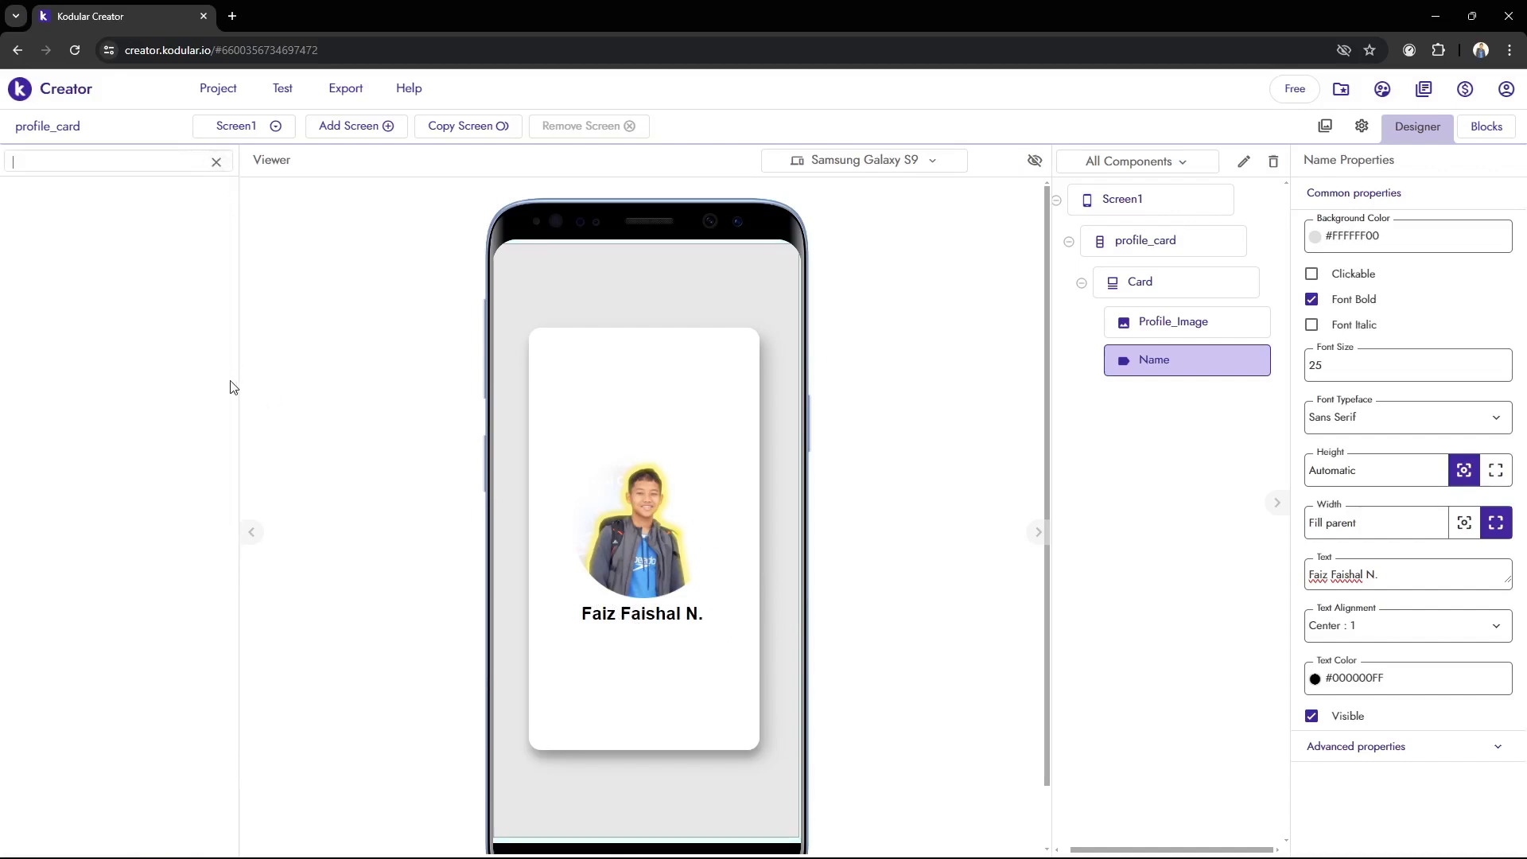
pyautogui.click(216, 161)
pyautogui.click(219, 162)
pyautogui.write('spa')
pyautogui.moveTo(116, 227); pyautogui.dragTo(691, 606)
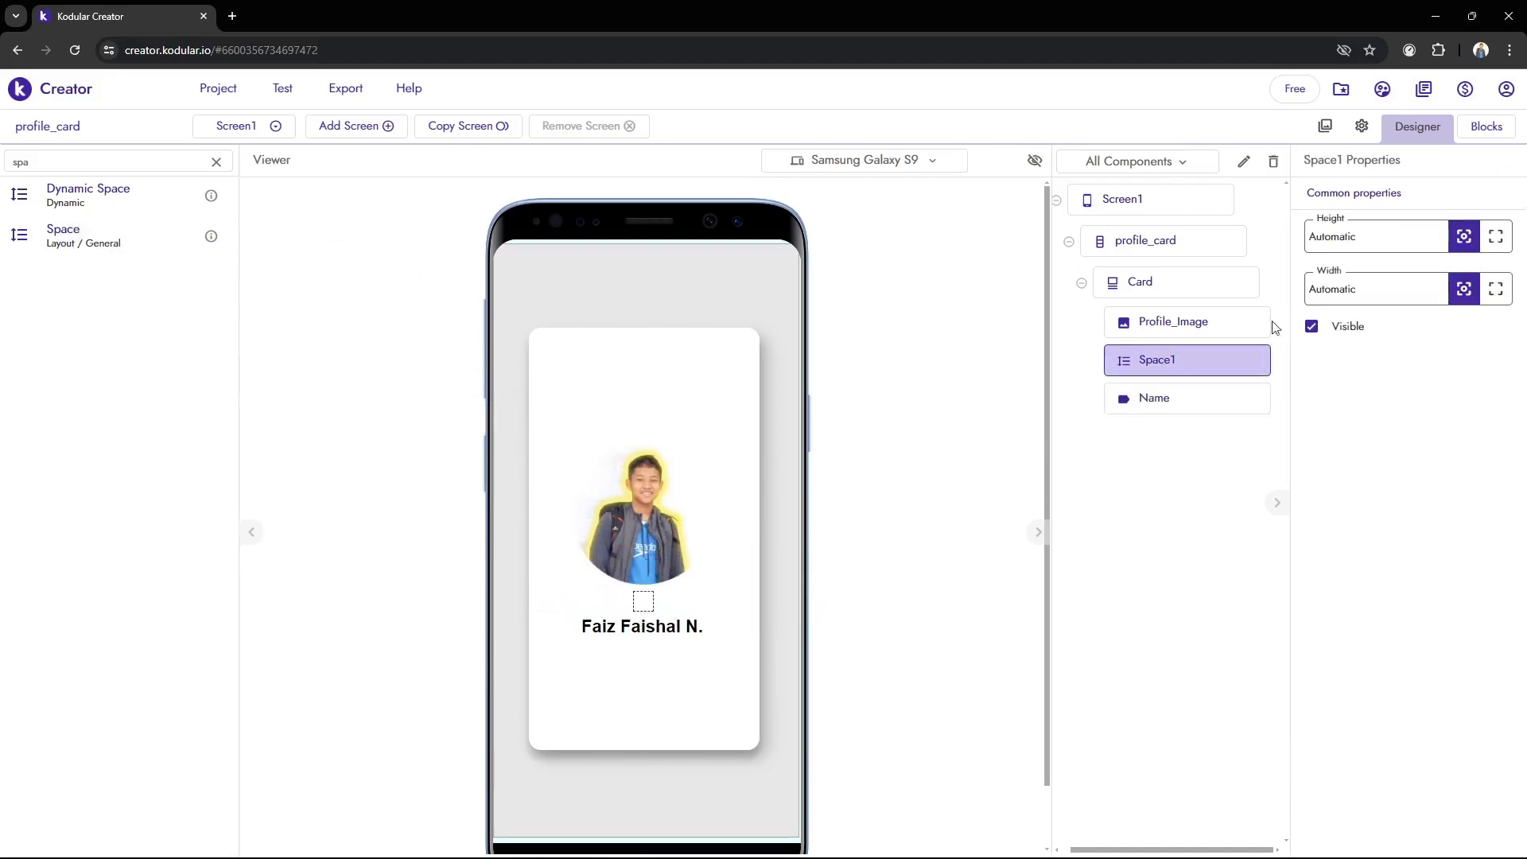
pyautogui.click(1394, 245)
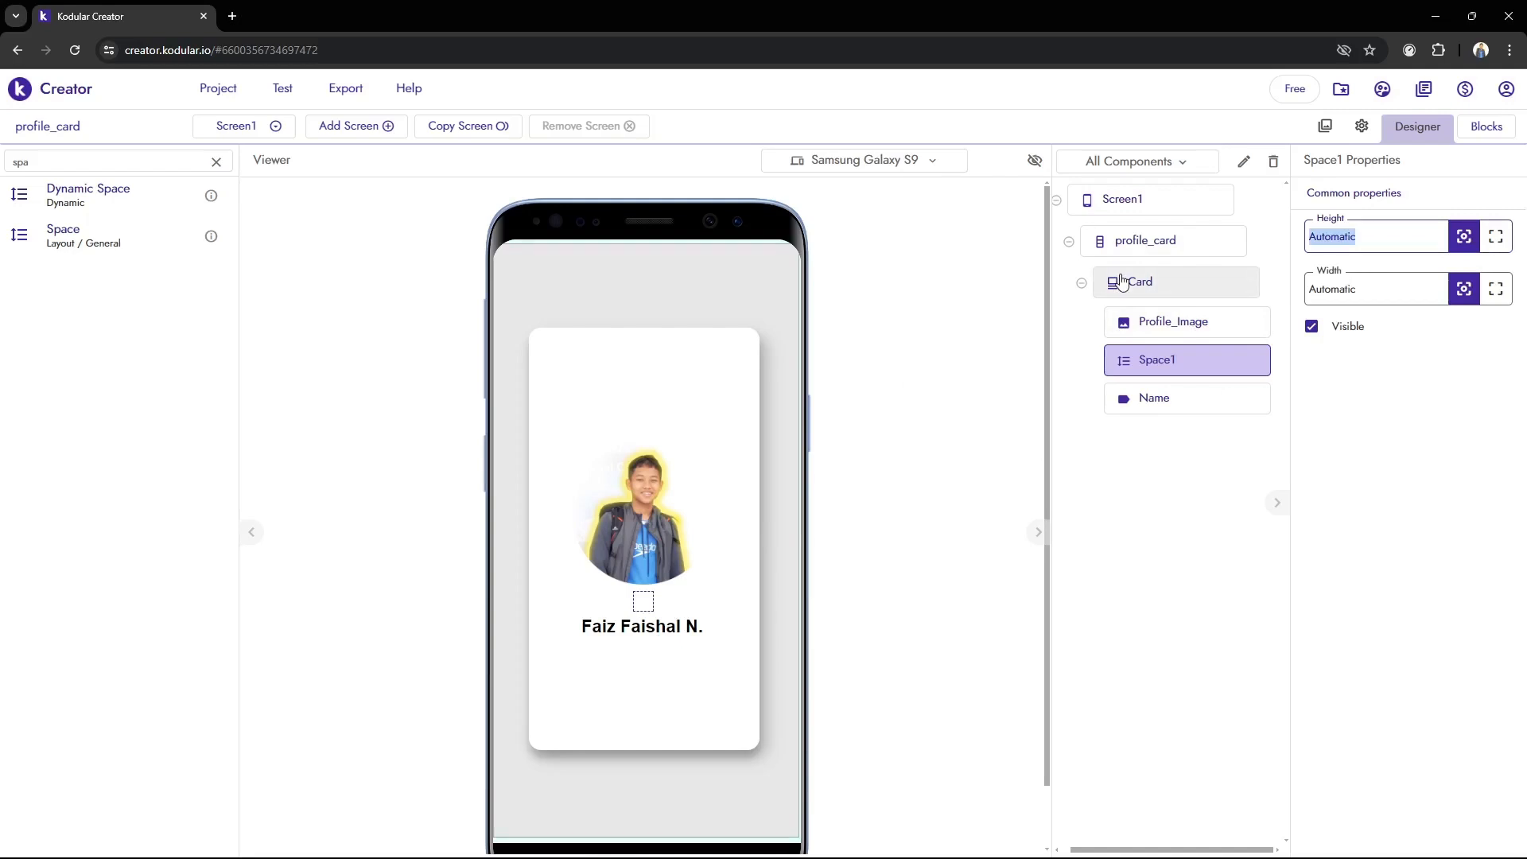
pyautogui.write('1')
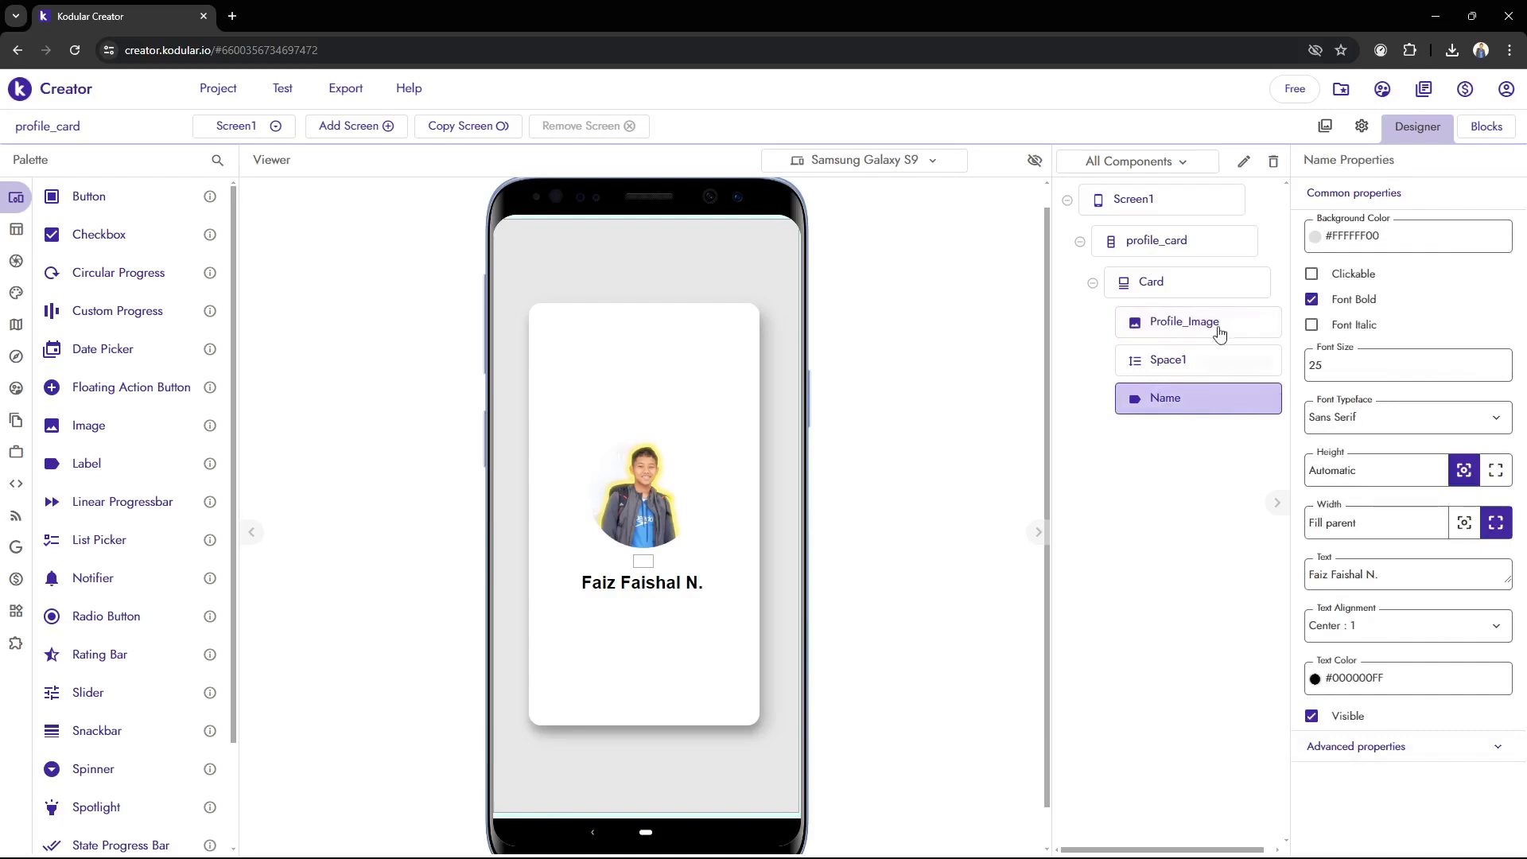
# Examine the advanced properties of Name and the asset upload for importing a custom font typeface
pyautogui.scroll(-1, 969, 428)
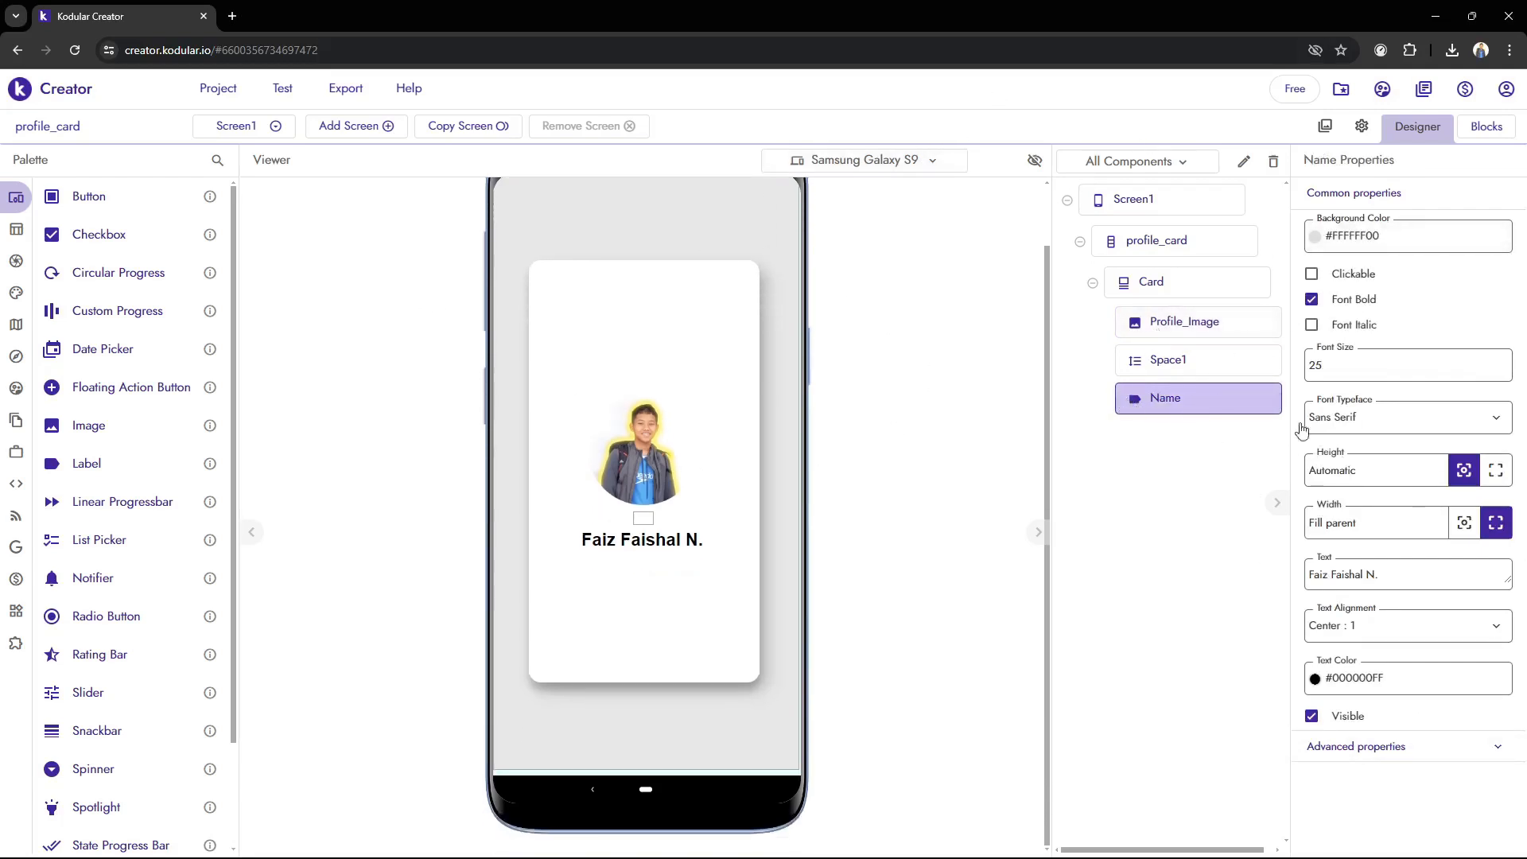
pyautogui.click(1356, 745)
pyautogui.scroll(-2, 1399, 699)
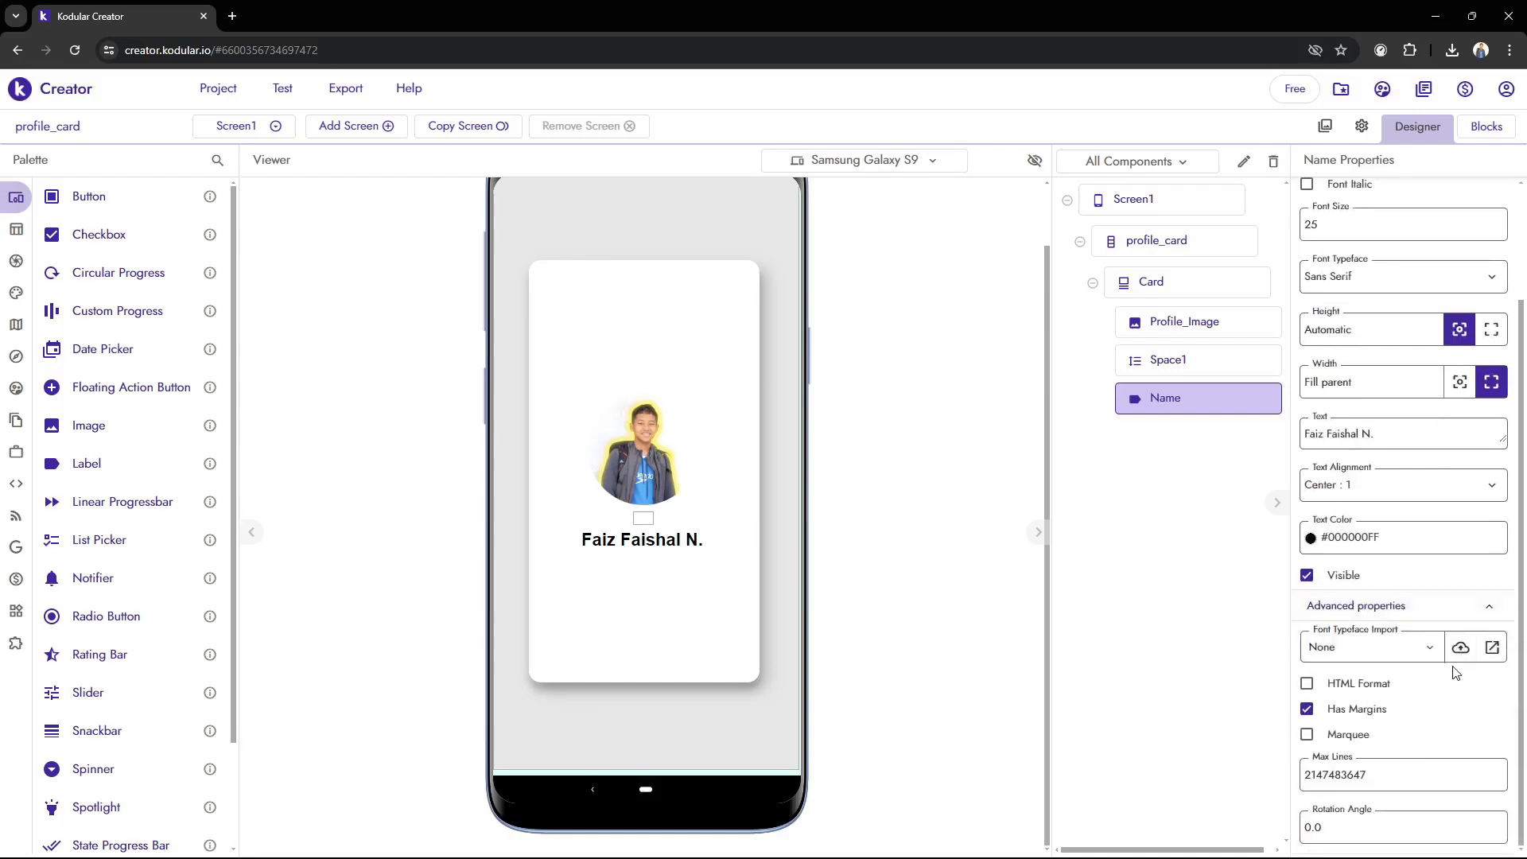
pyautogui.click(1460, 646)
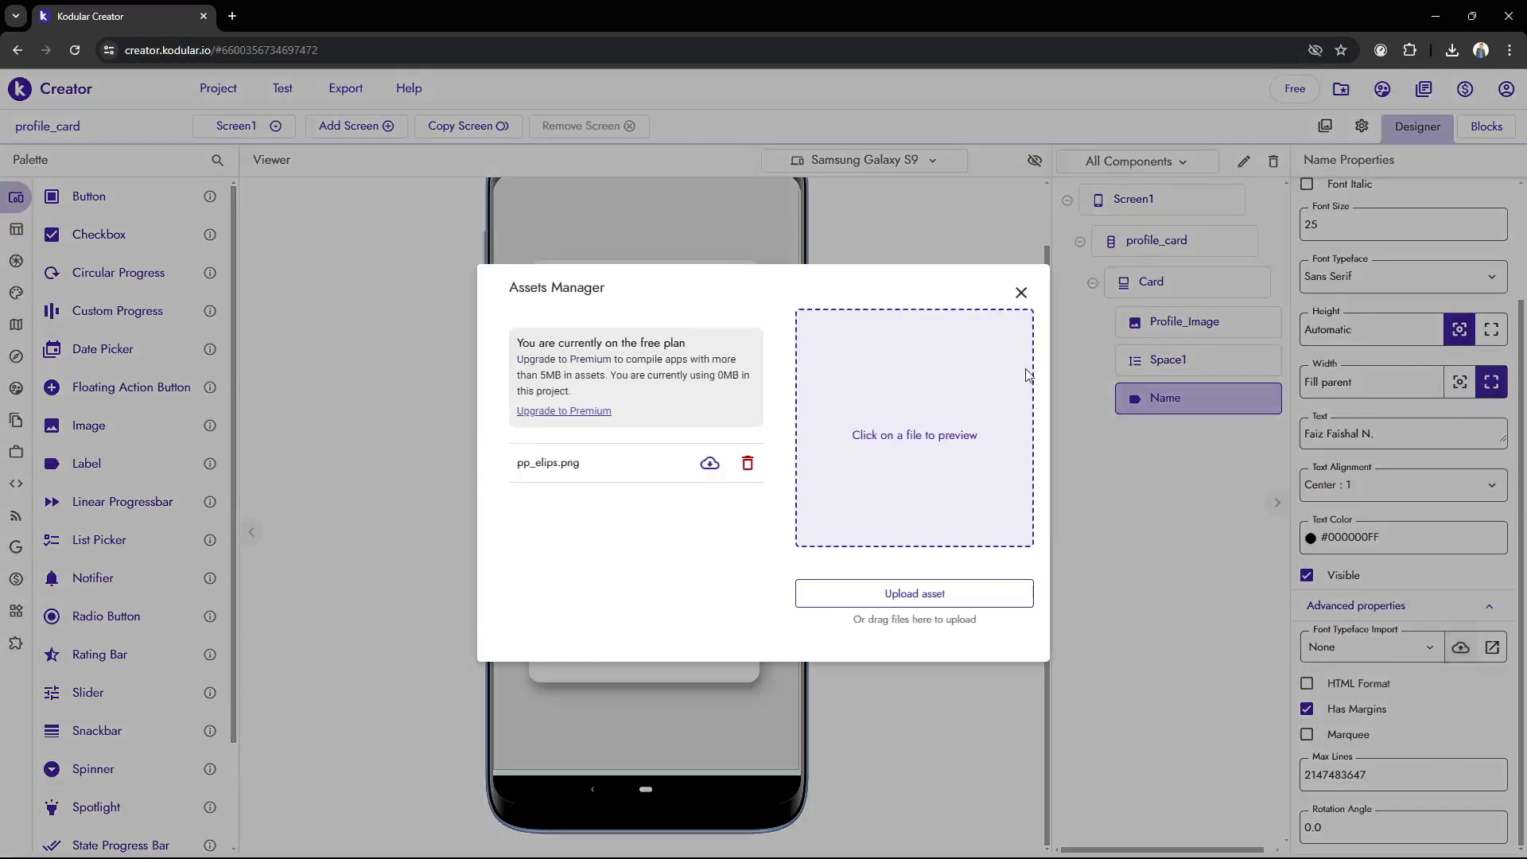
pyautogui.click(1021, 293)
pyautogui.scroll(2, 585, 592)
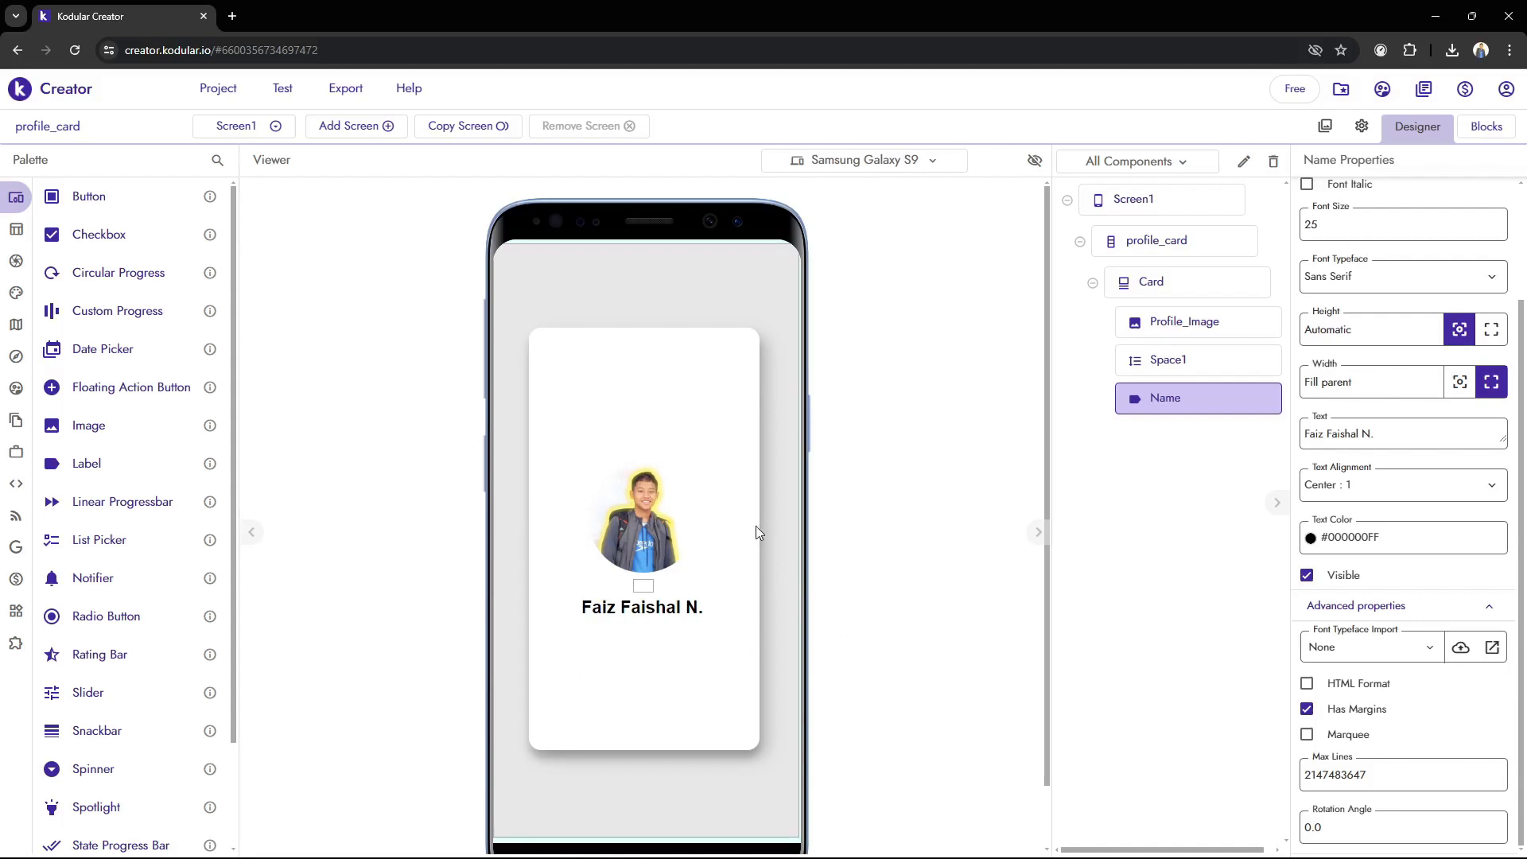
pyautogui.scroll(-1, 668, 475)
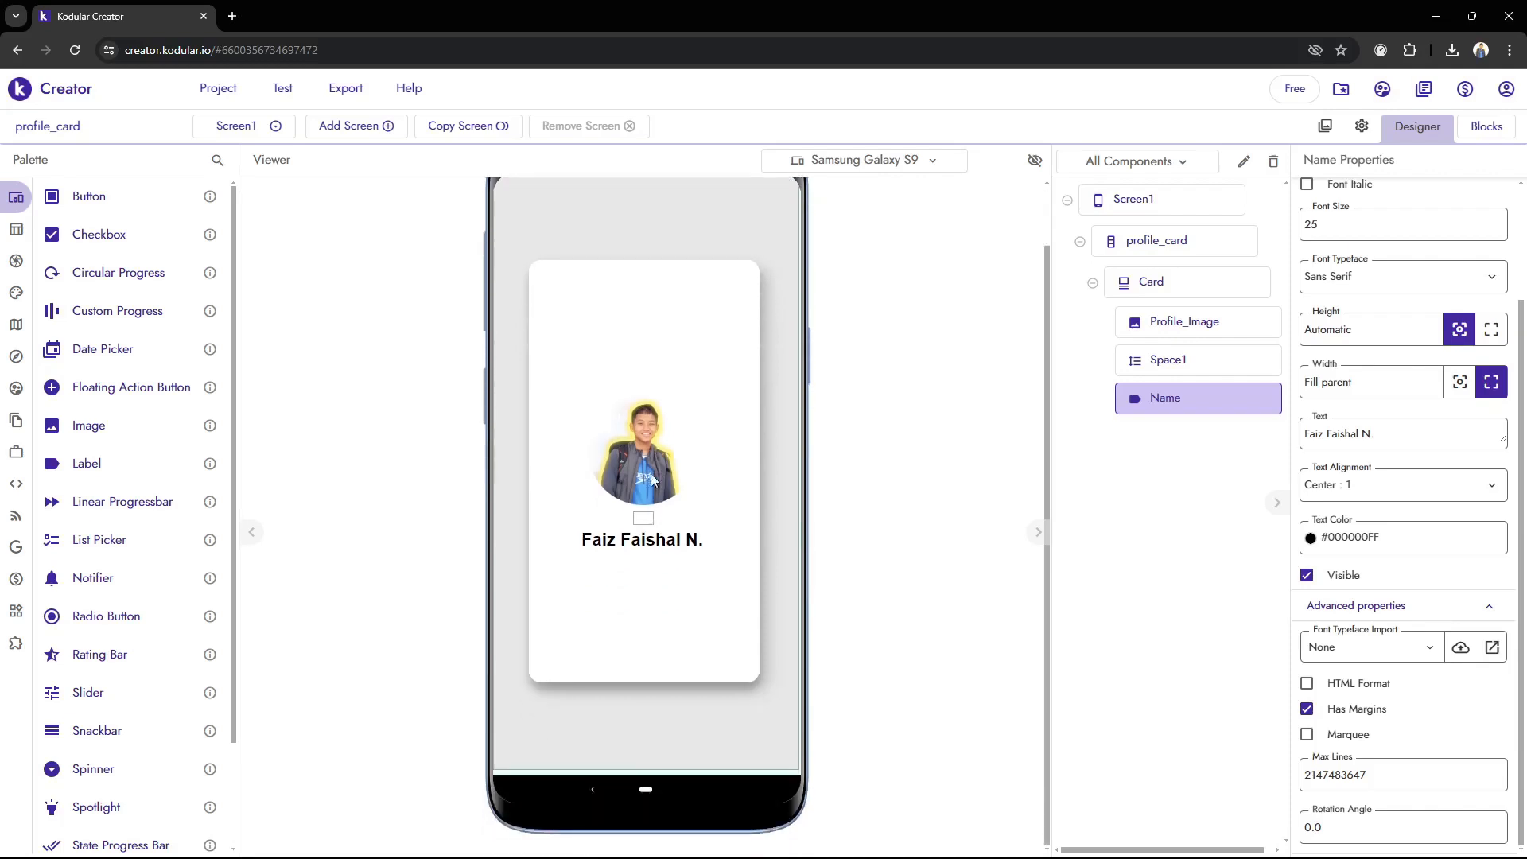
pyautogui.scroll(1, 833, 634)
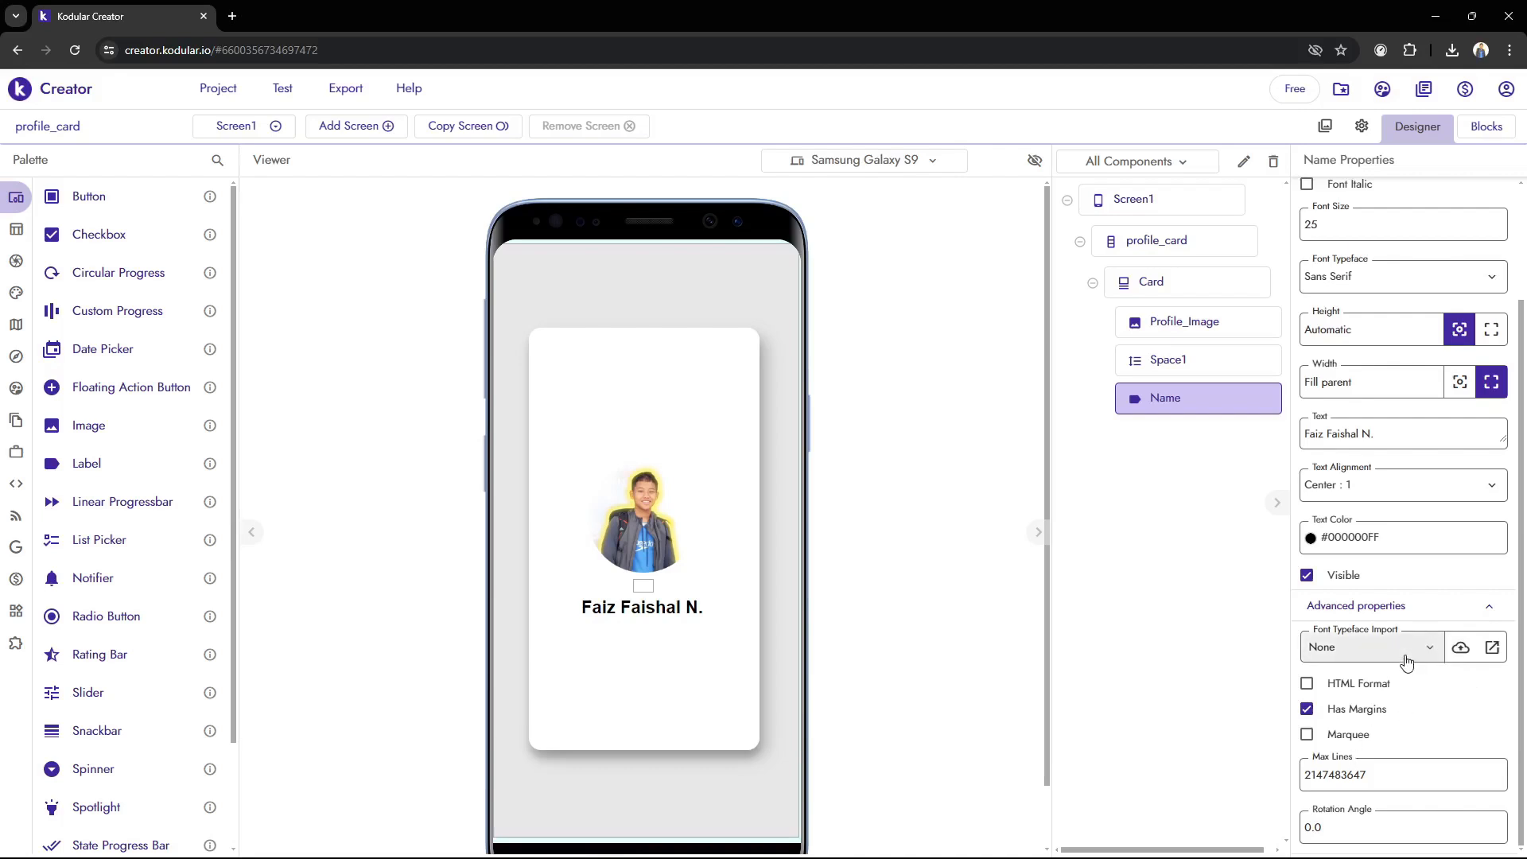
pyautogui.scroll(2, 1410, 651)
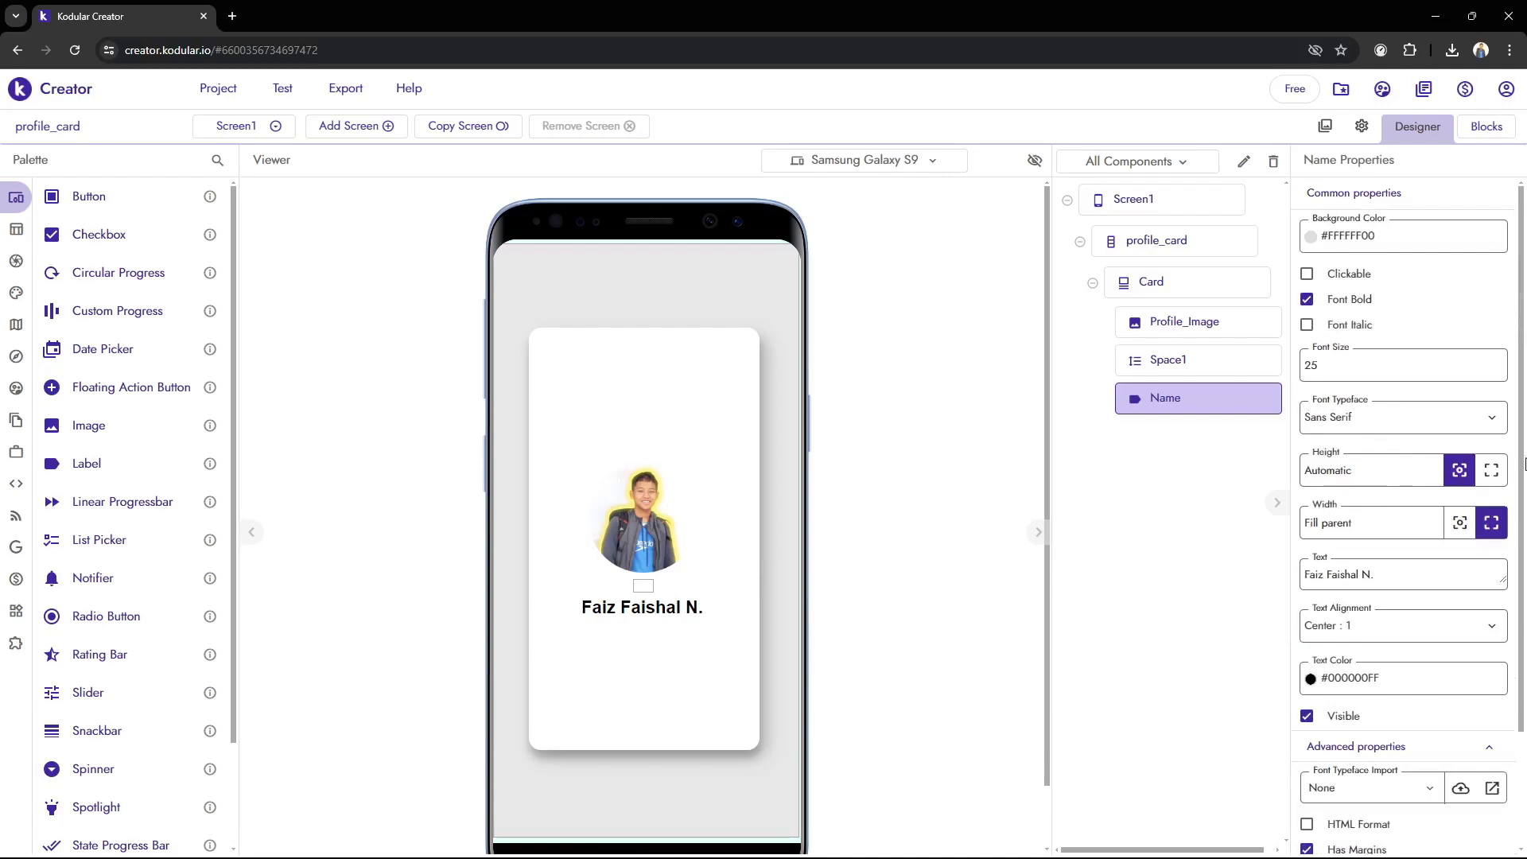
pyautogui.scroll(-1, 770, 610)
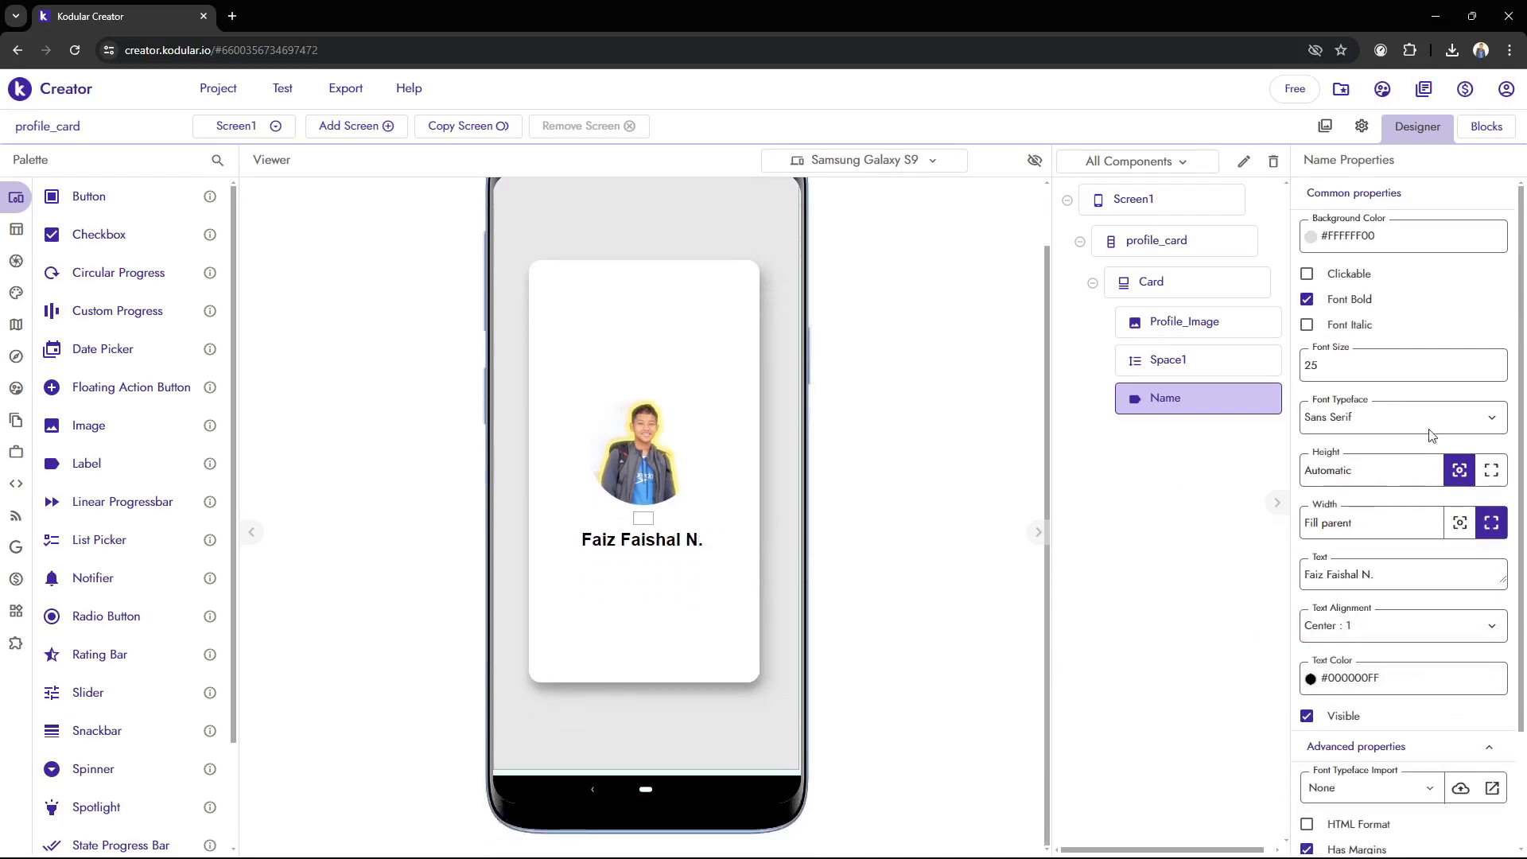
# Set the font size of Name to 20
pyautogui.moveTo(1345, 367); pyautogui.dragTo(840, 237)
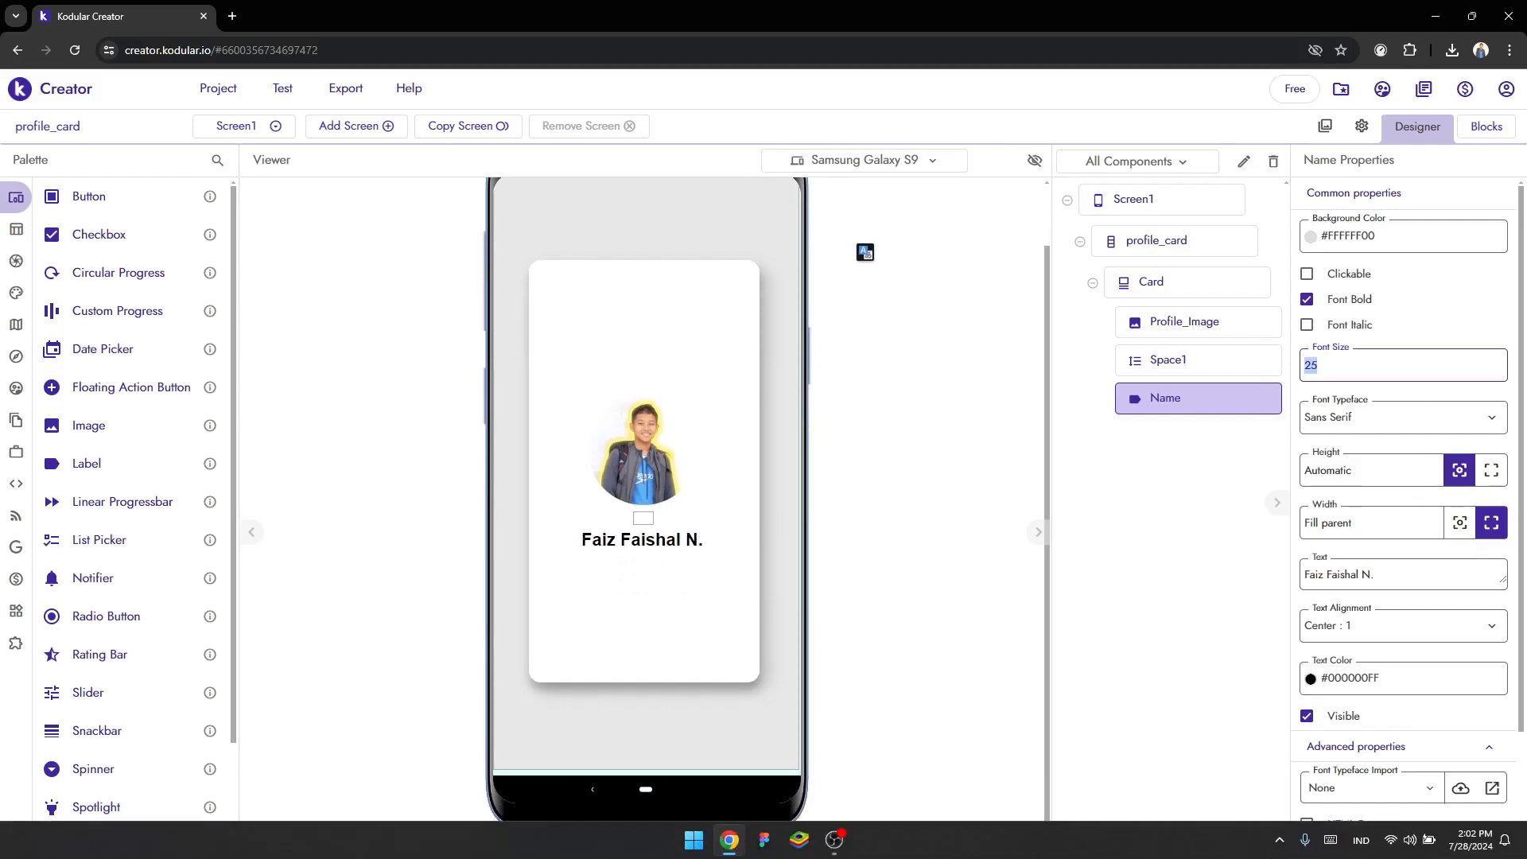
pyautogui.write('2')
pyautogui.click(963, 458)
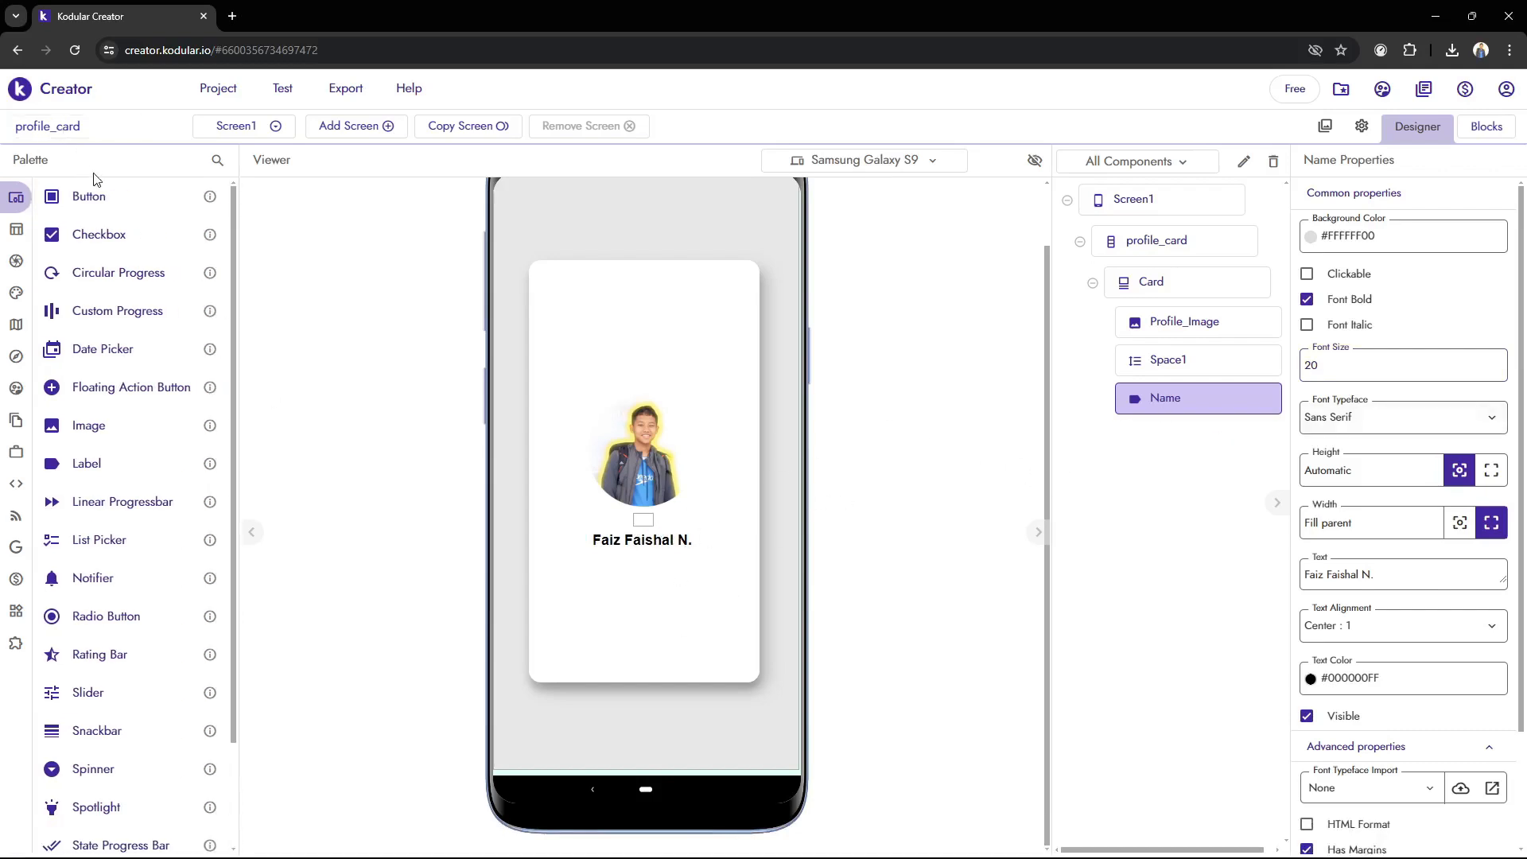
# Duplicate Space1 and move the copy below Name inside the card
pyautogui.moveTo(16, 262)
pyautogui.click(1225, 367)
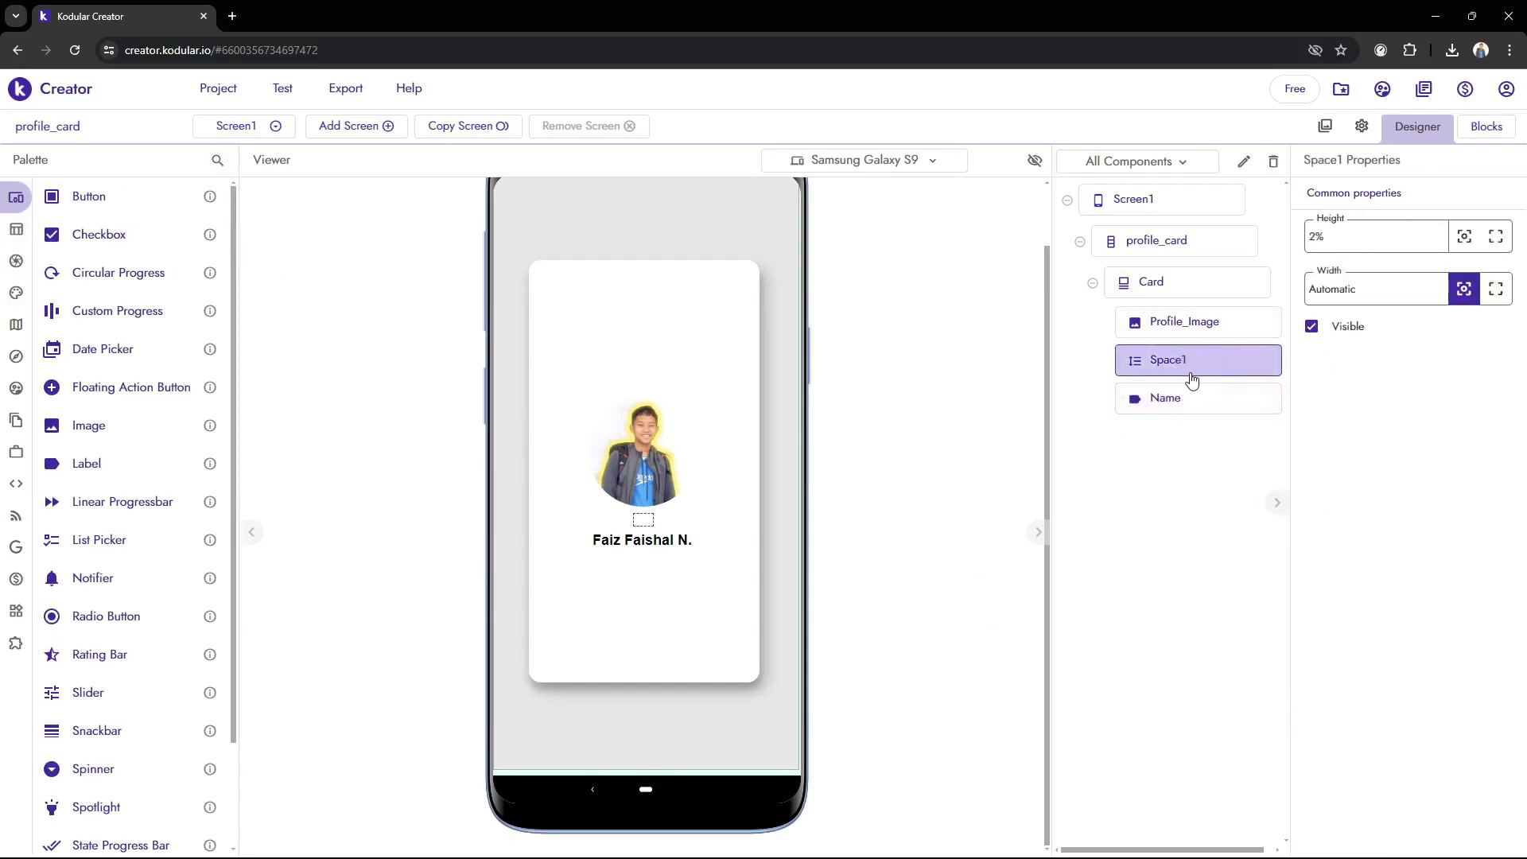
pyautogui.scroll(1, 852, 477)
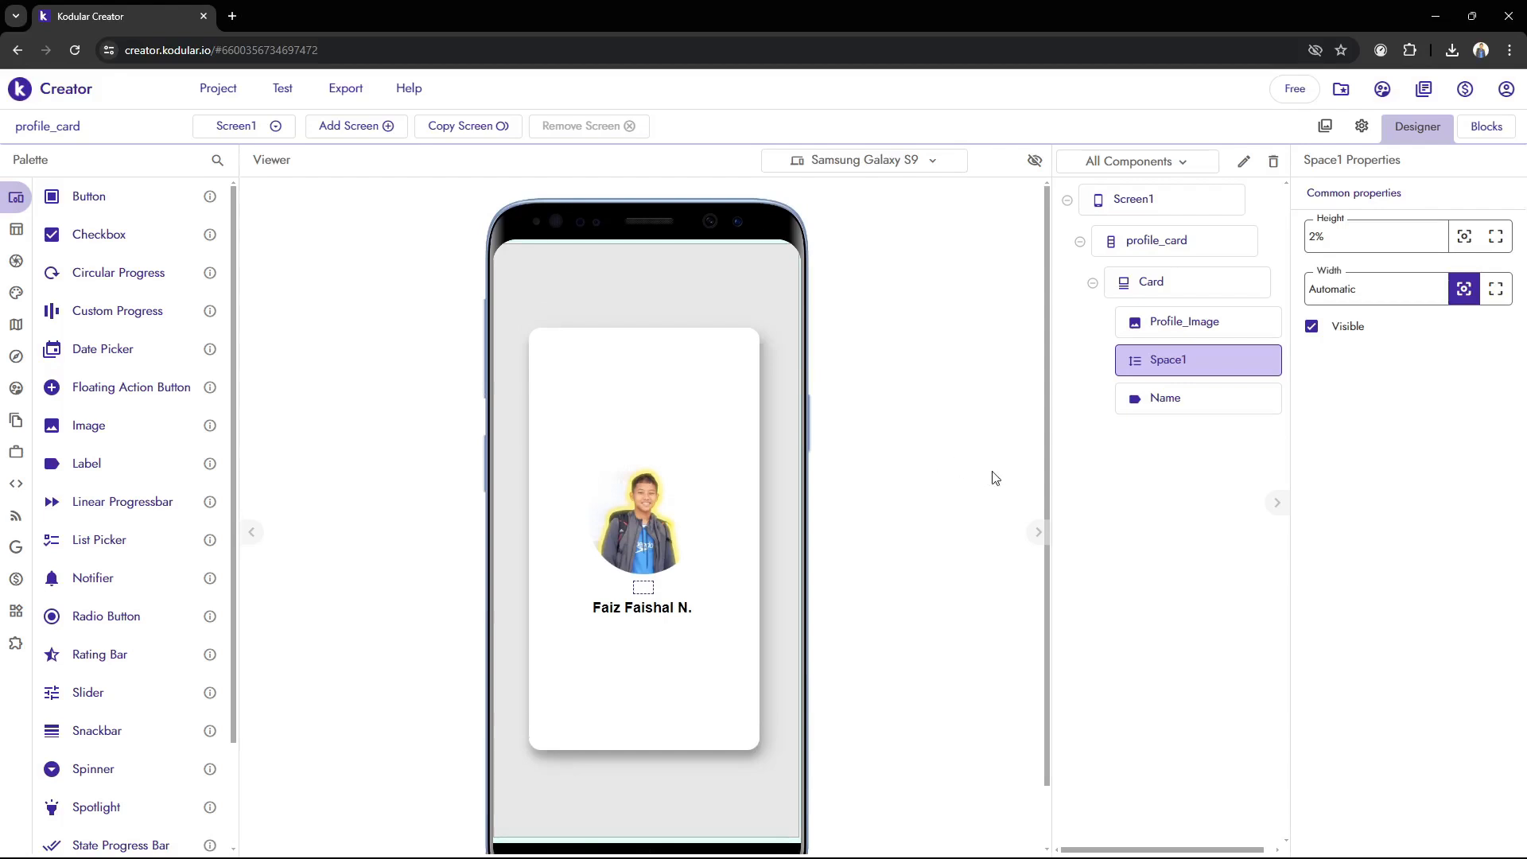
pyautogui.hotkey('ctrl', 'c')
pyautogui.hotkey('ctrl', 'v')
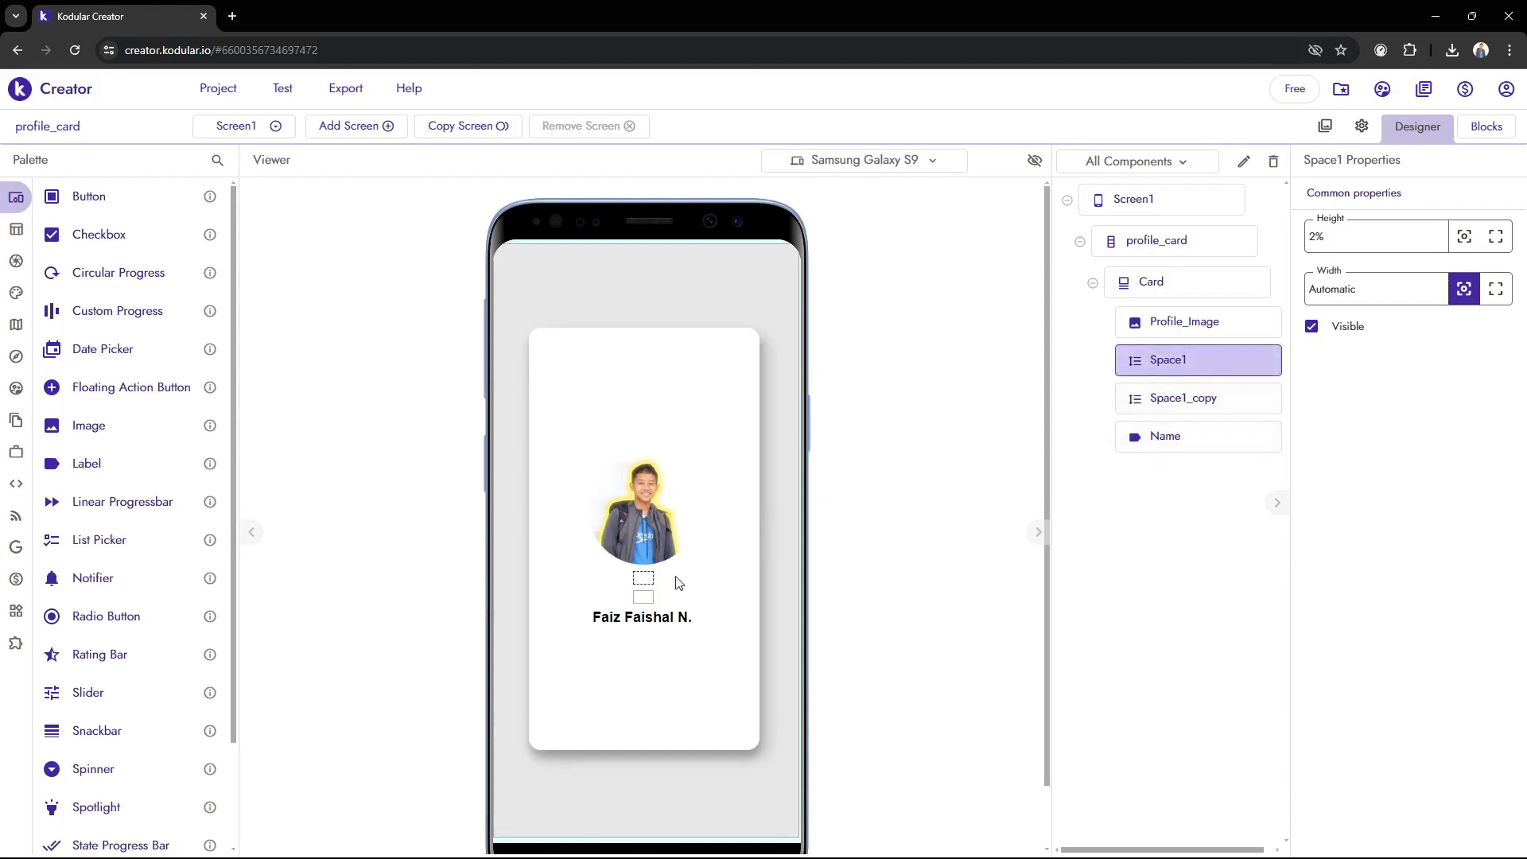
pyautogui.moveTo(646, 606); pyautogui.dragTo(658, 646)
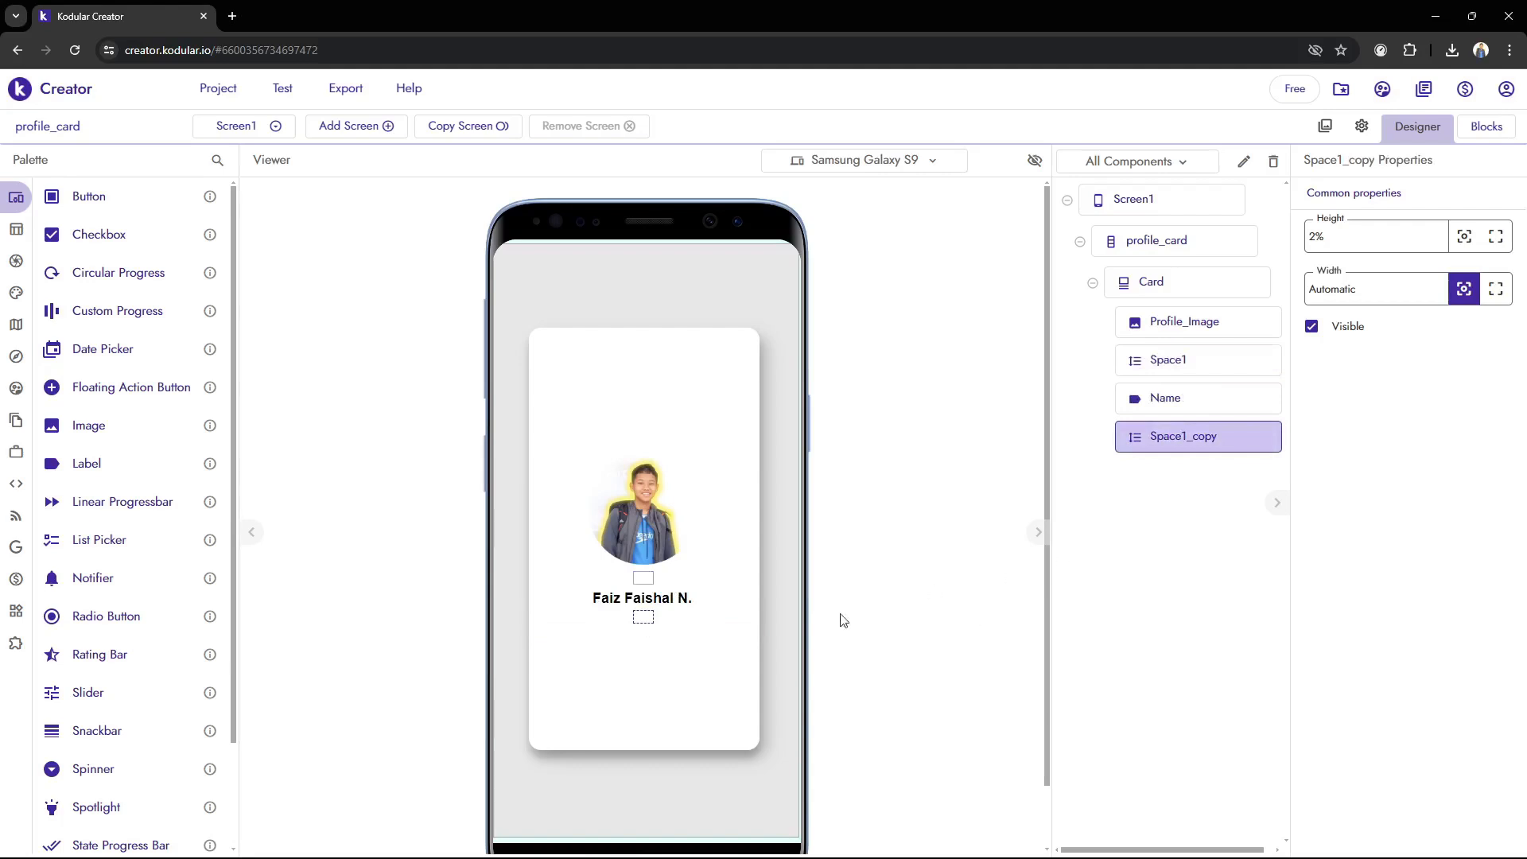
# Set the height of Space1_copy to 3%
pyautogui.moveTo(1361, 234); pyautogui.dragTo(1008, 270)
pyautogui.write('3%%')
pyautogui.press('Return')
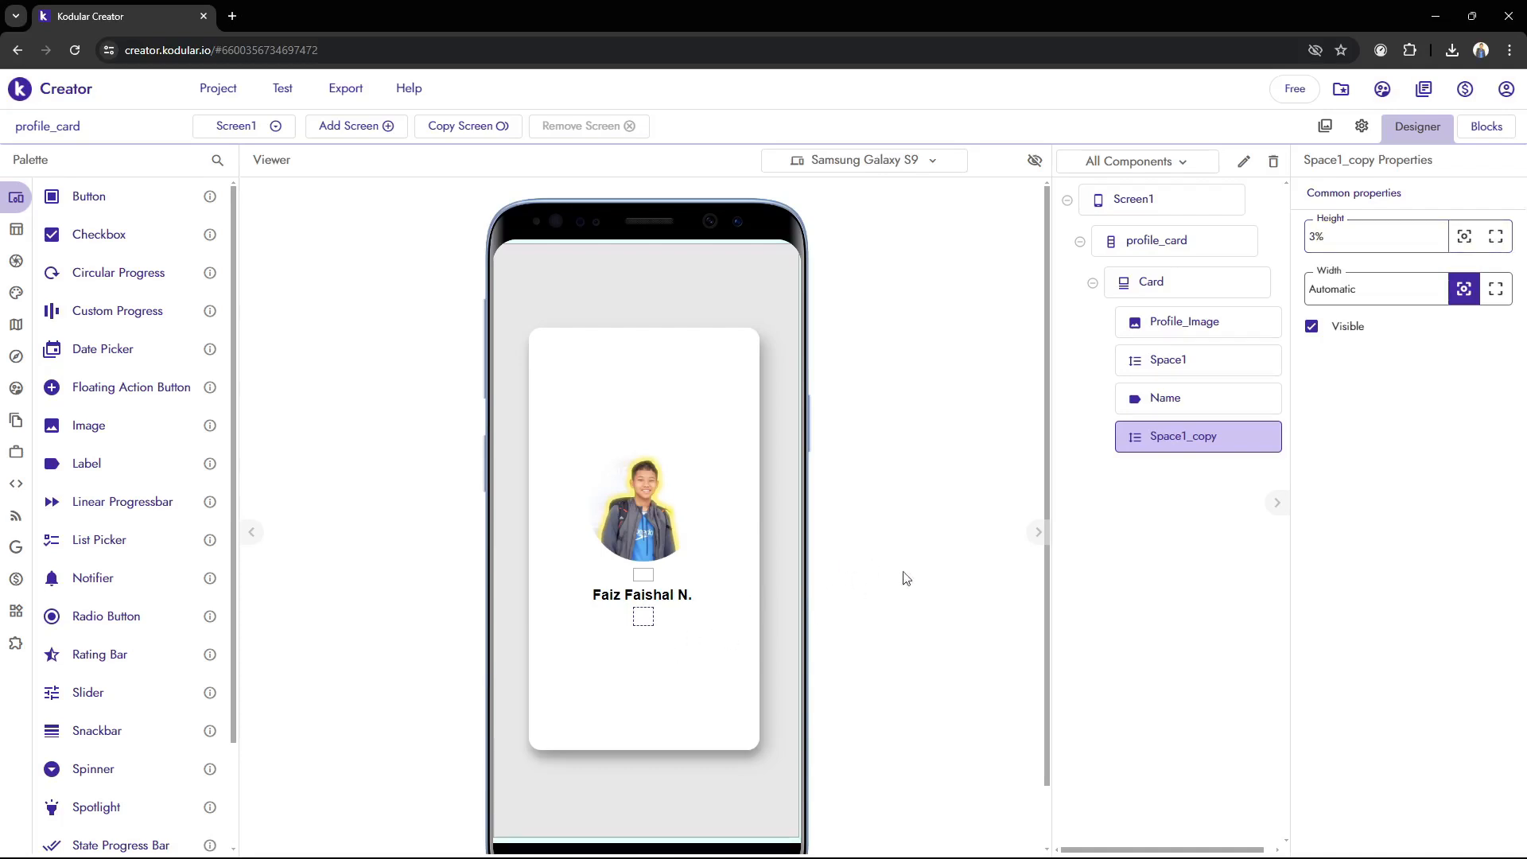
# Set the height of Space1_copy to 5%
pyautogui.tripleClick(1388, 250)
pyautogui.write('5%')
pyautogui.press('Return')
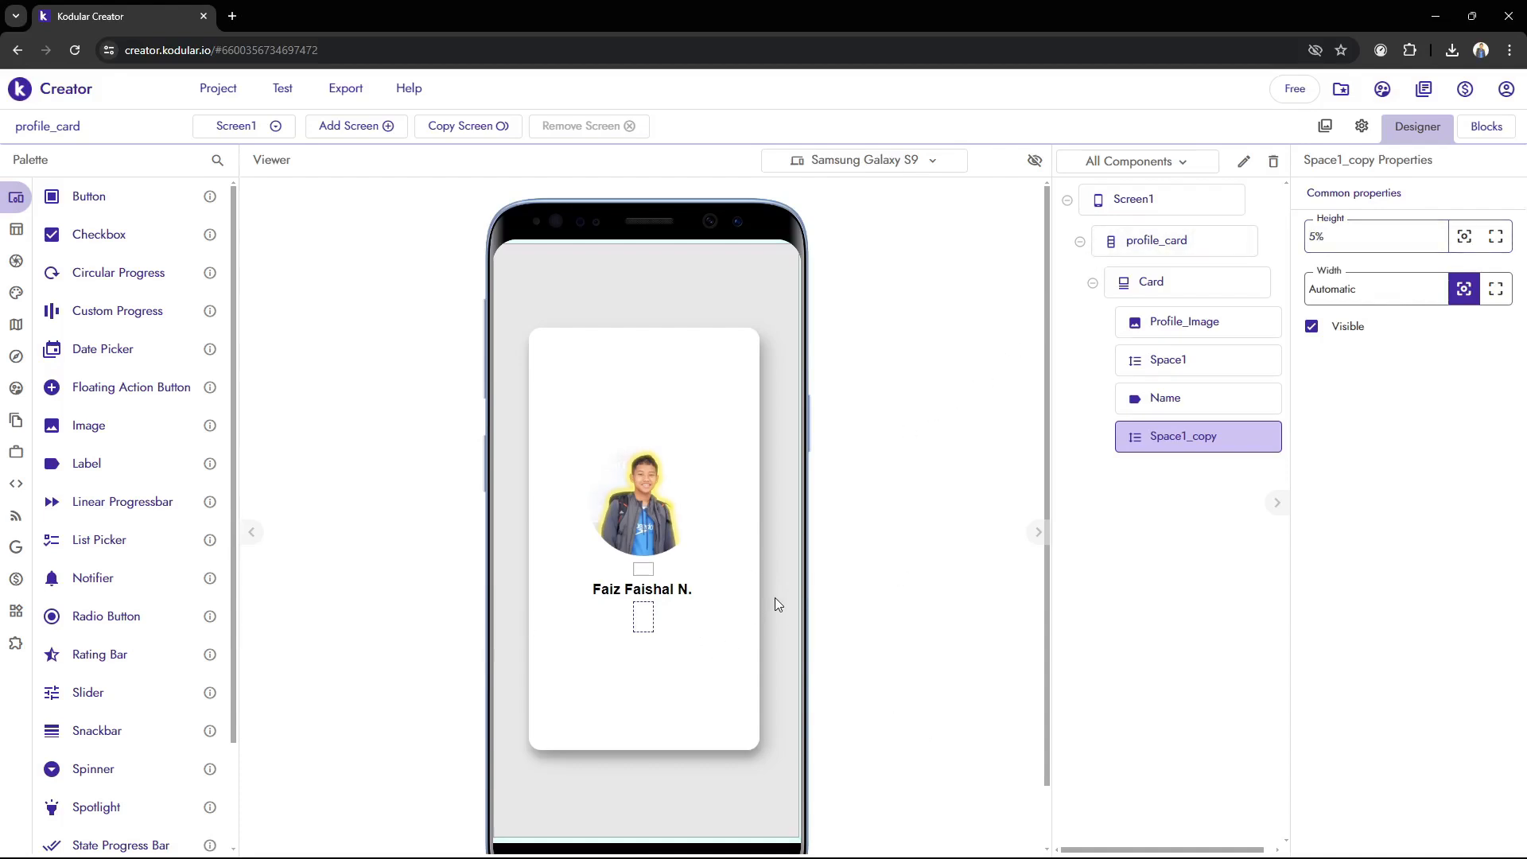
# Add a Label component to the card below Space1_copy
pyautogui.moveTo(71, 256)
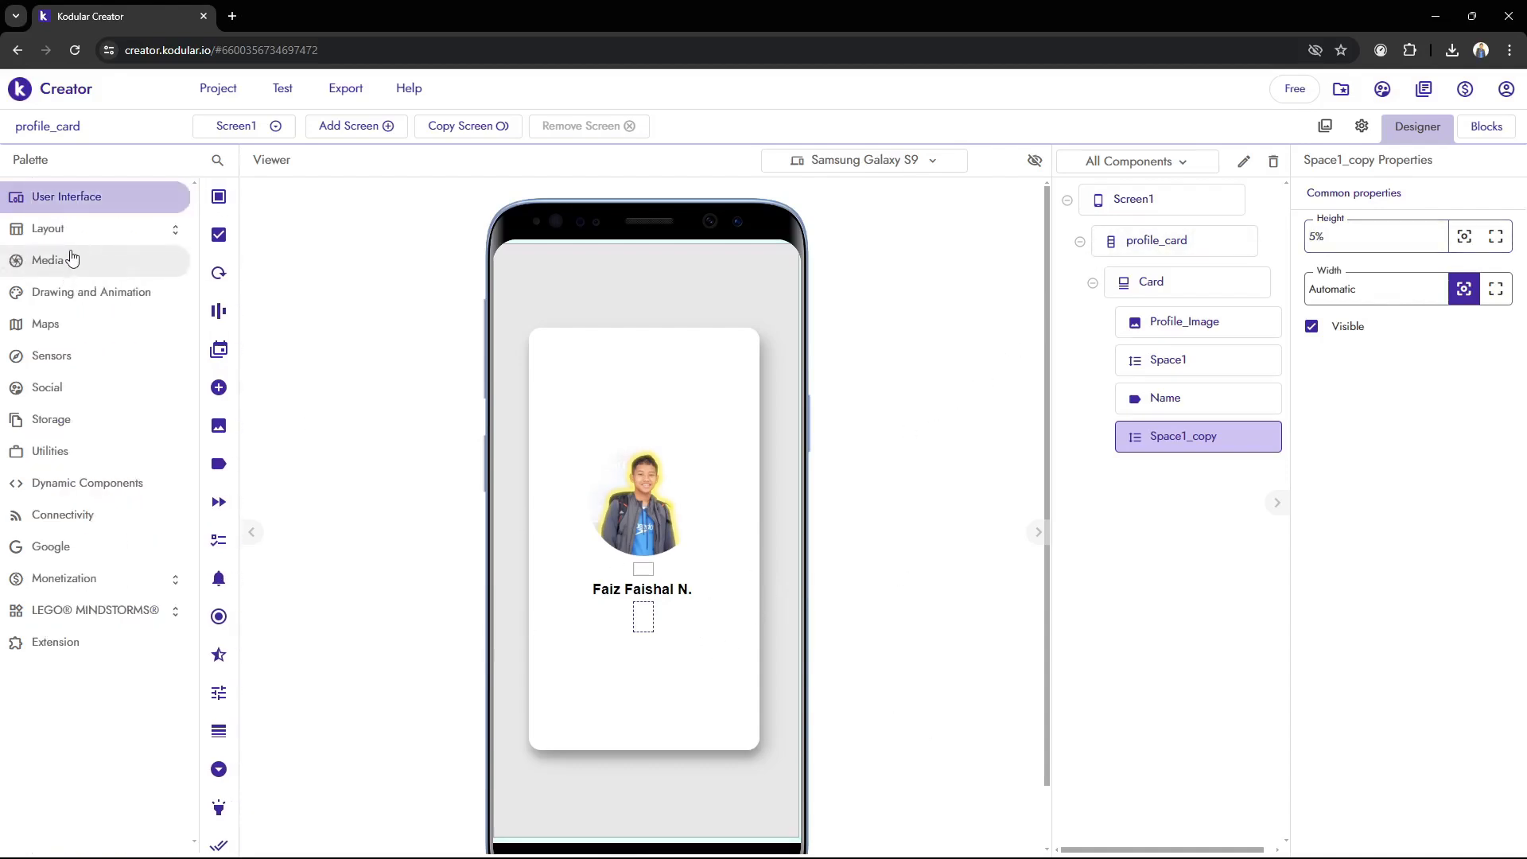
pyautogui.moveTo(231, 211)
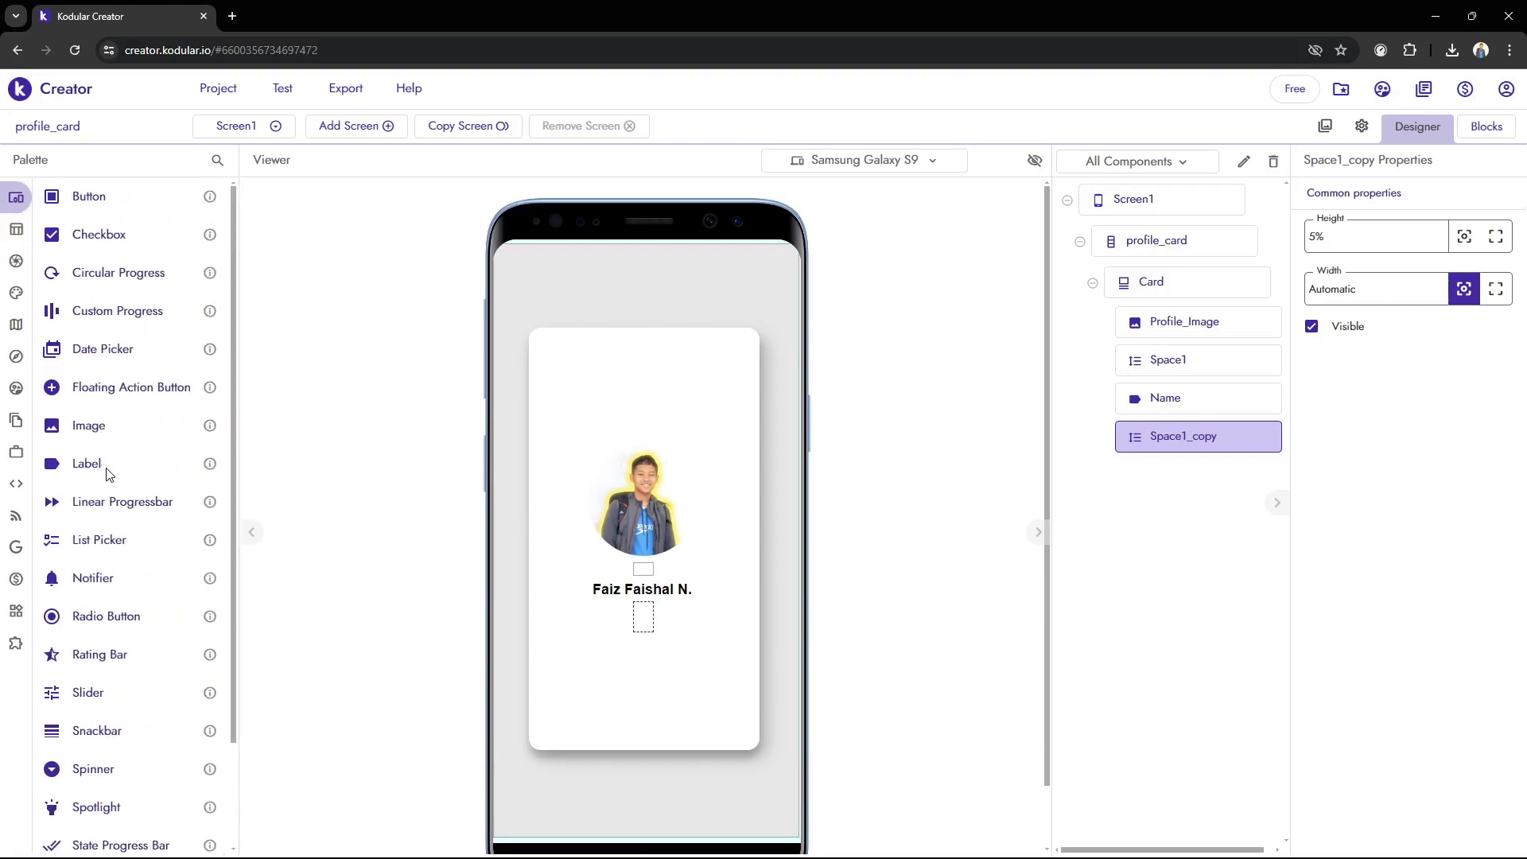
pyautogui.moveTo(109, 475); pyautogui.dragTo(684, 645)
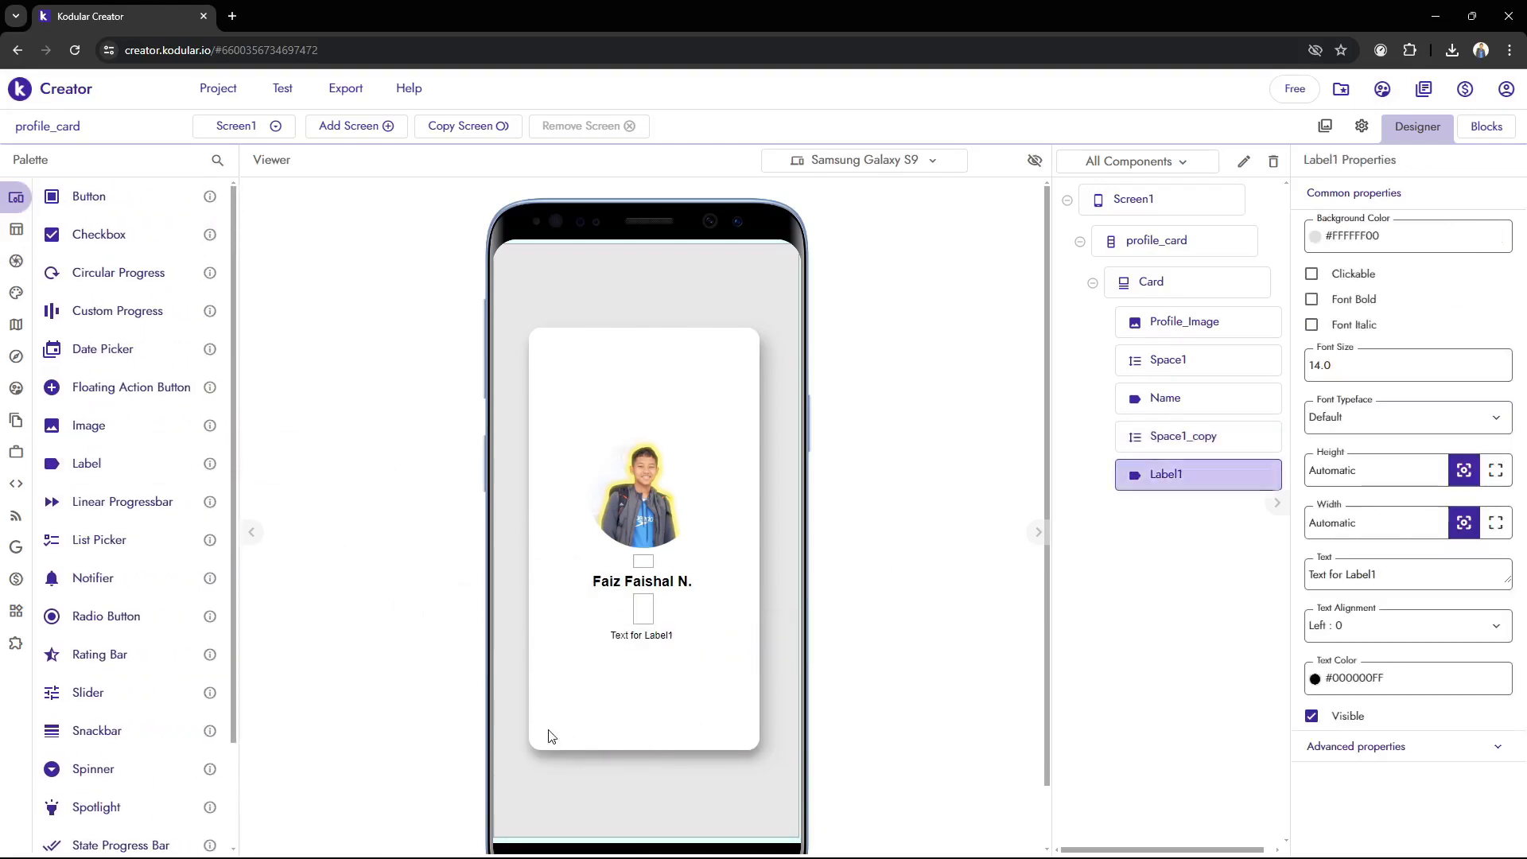
# Add a second label below Label1 and delete it again
pyautogui.moveTo(91, 463); pyautogui.dragTo(684, 648)
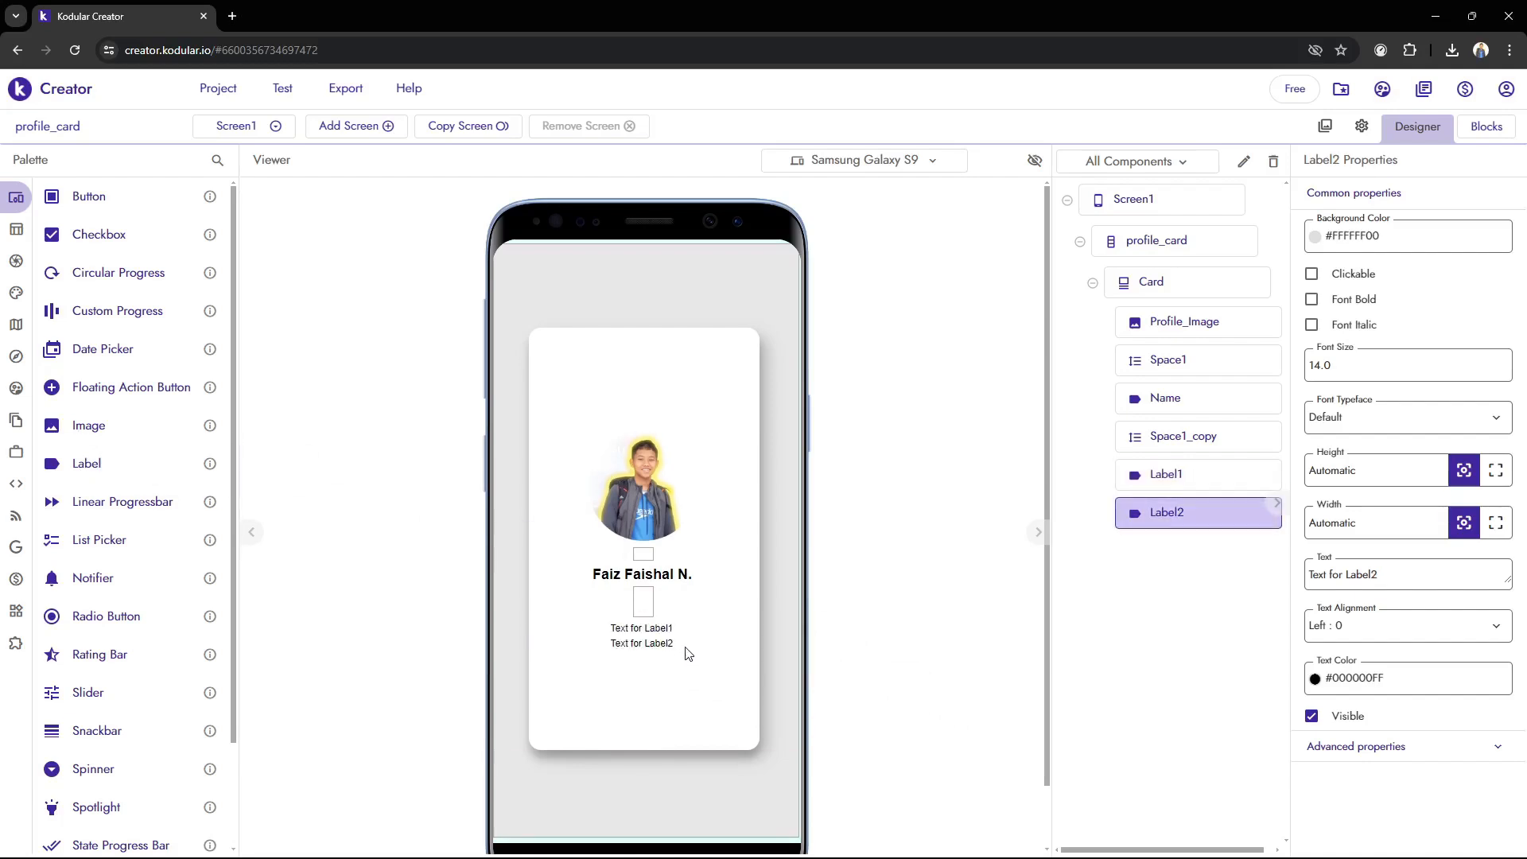
pyautogui.keyDown('shift'); pyautogui.click(1165, 515); pyautogui.keyUp('shift')
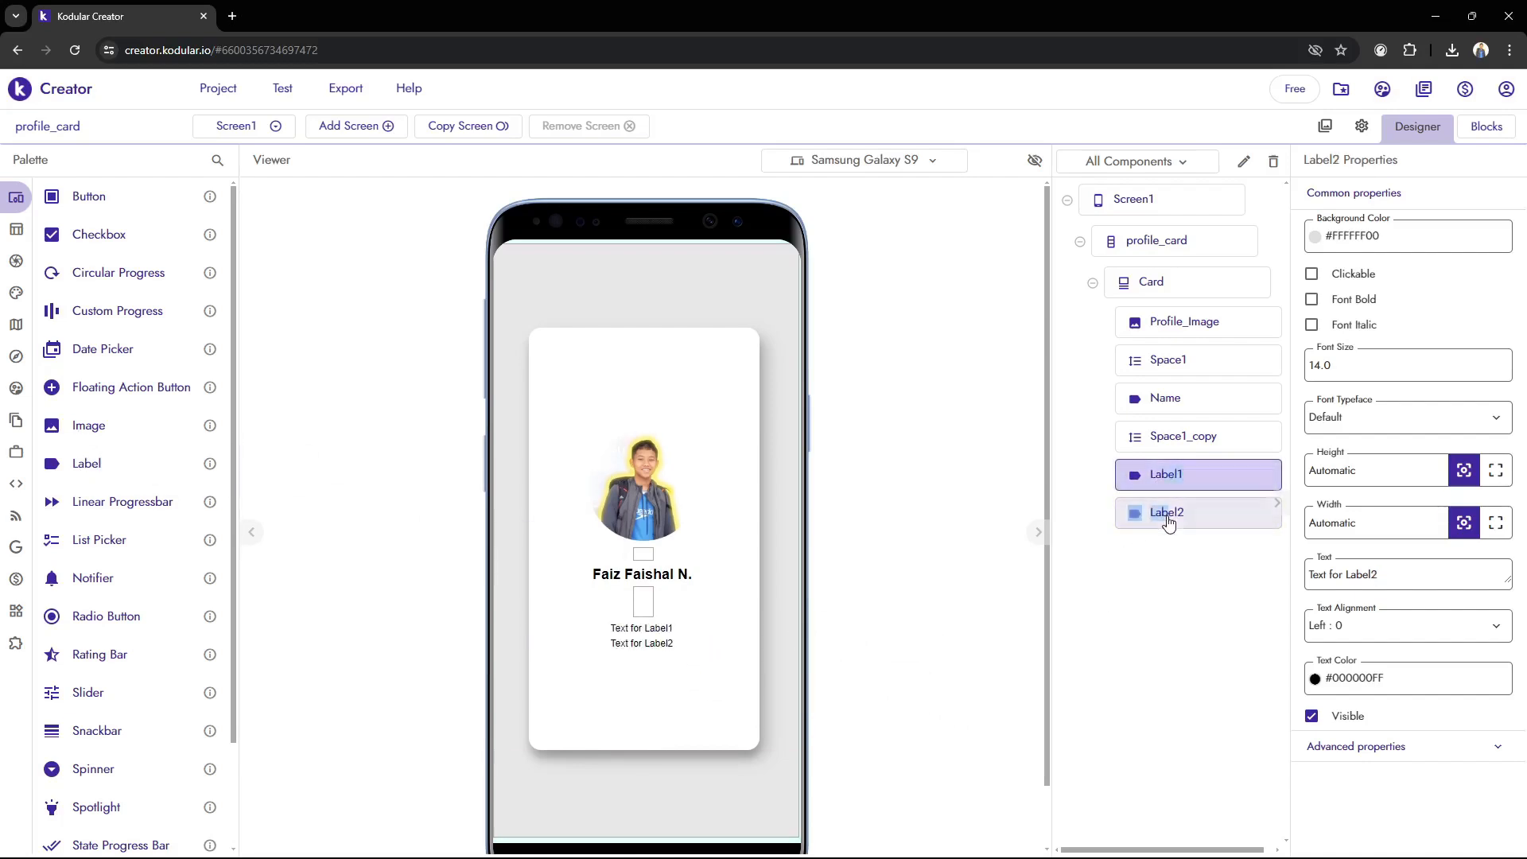
pyautogui.click(1196, 489)
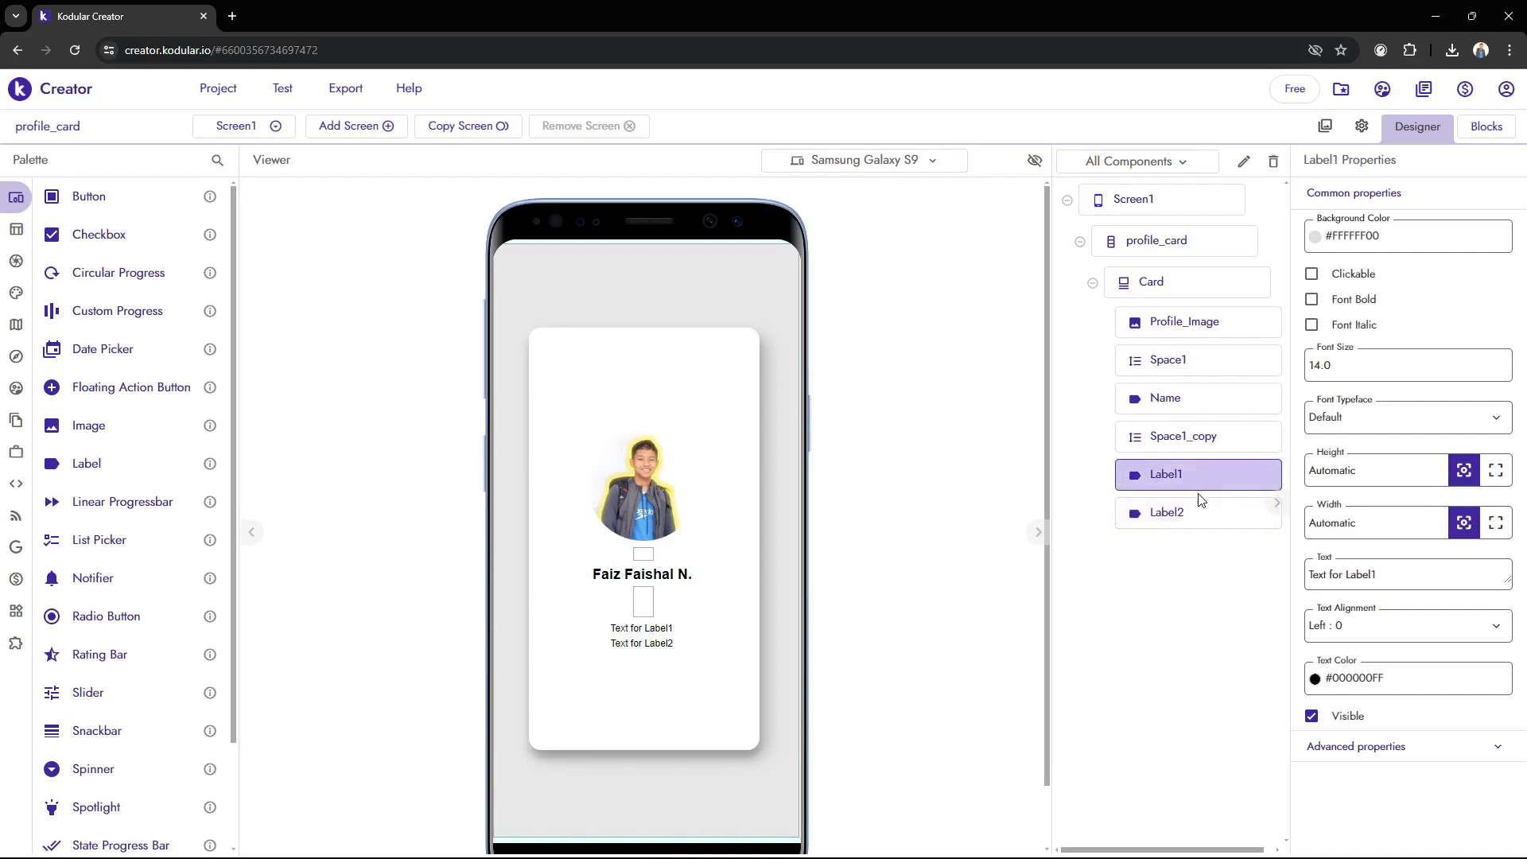
pyautogui.click(1196, 503)
pyautogui.press('Delete')
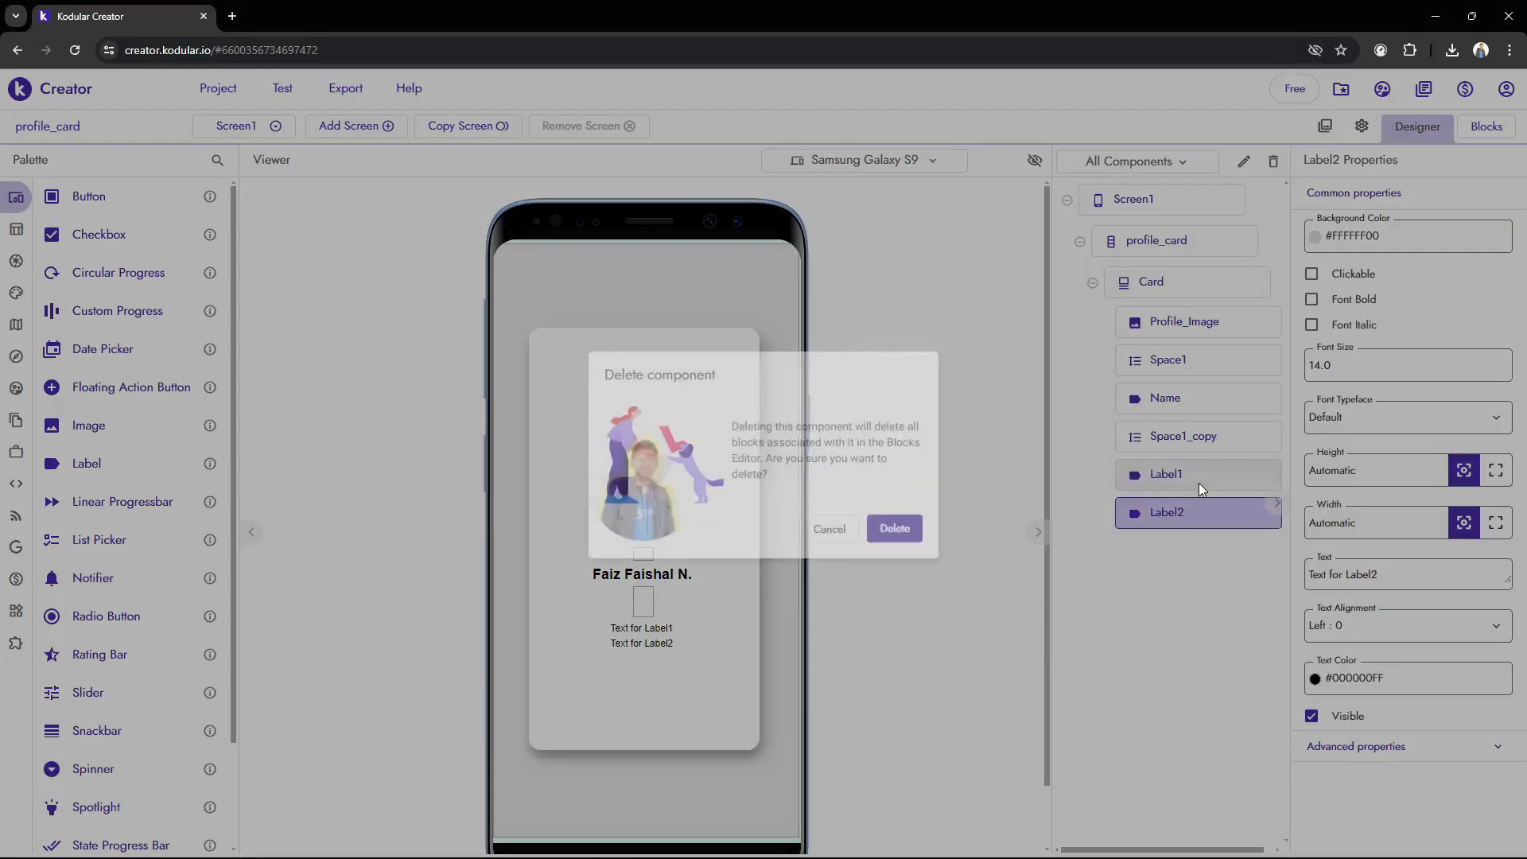
pyautogui.click(893, 536)
# Delete Label1 from the card and add a Horizontal Arrangement below Space1_copy in its place
pyautogui.click(1180, 459)
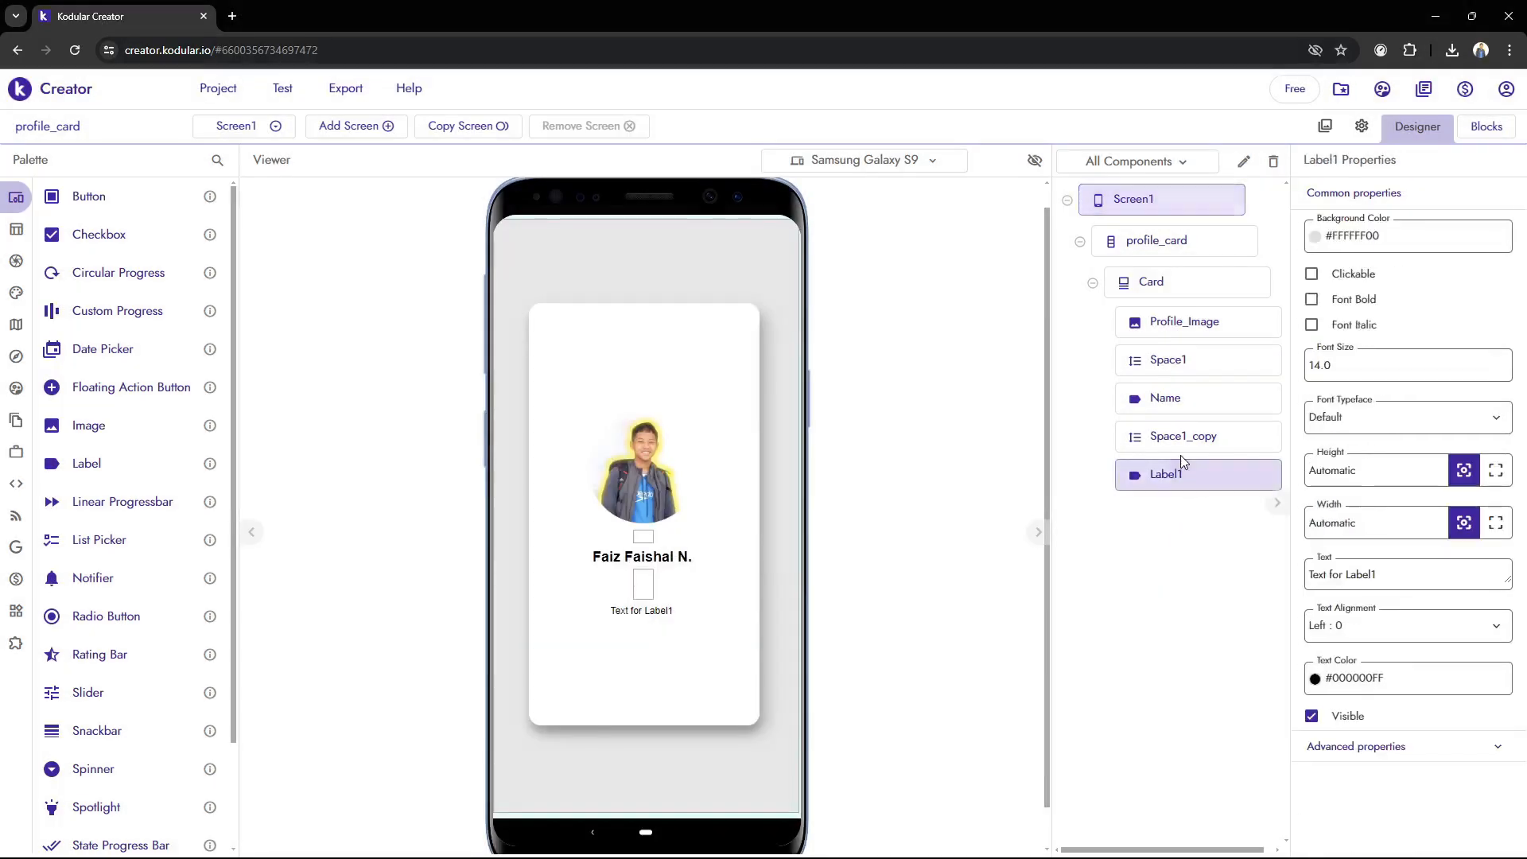
pyautogui.click(893, 534)
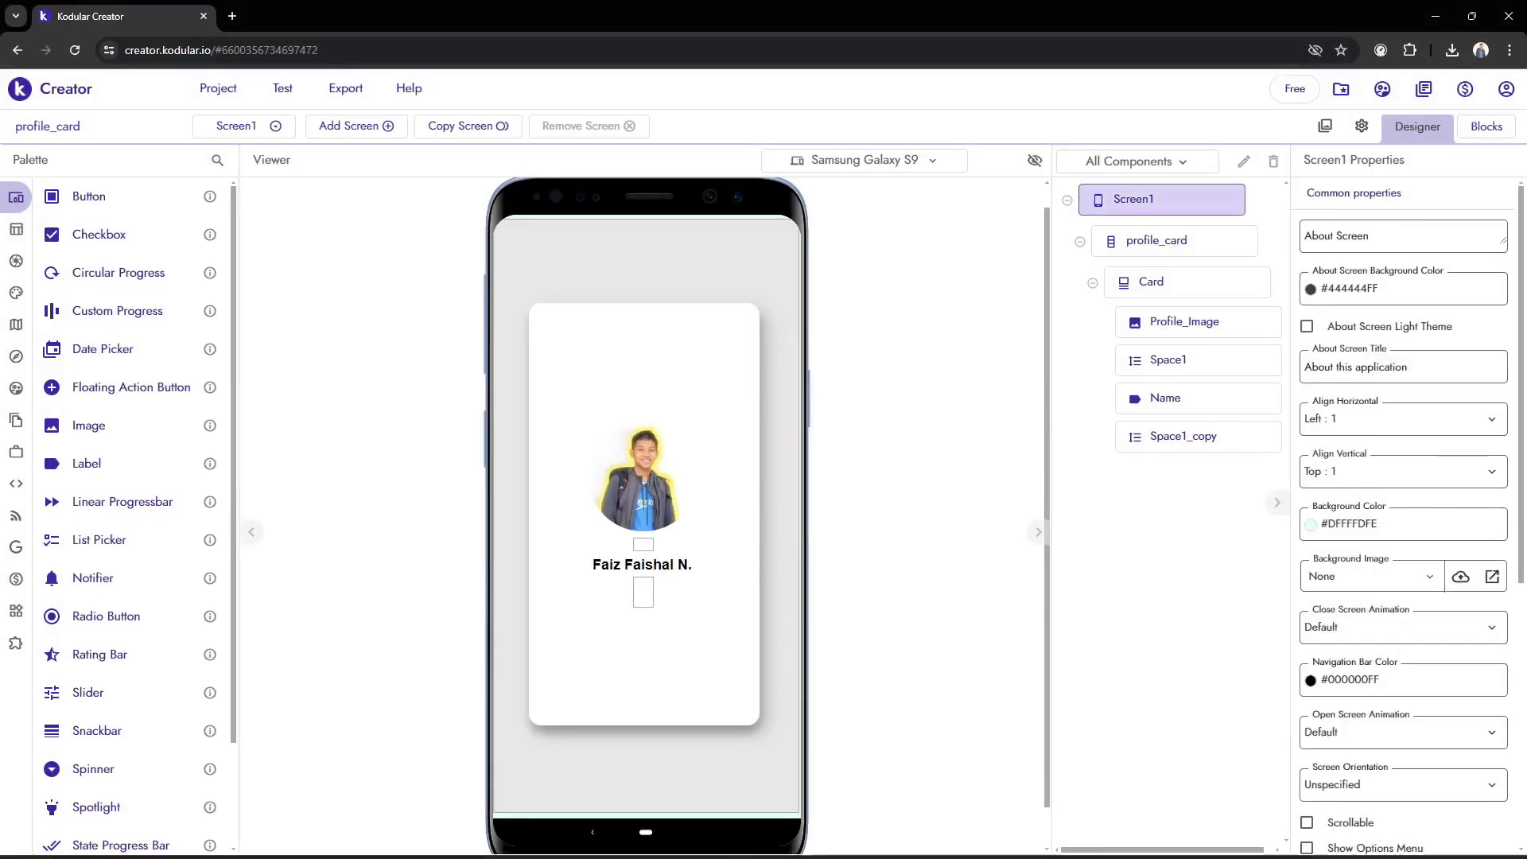
pyautogui.moveTo(837, 848)
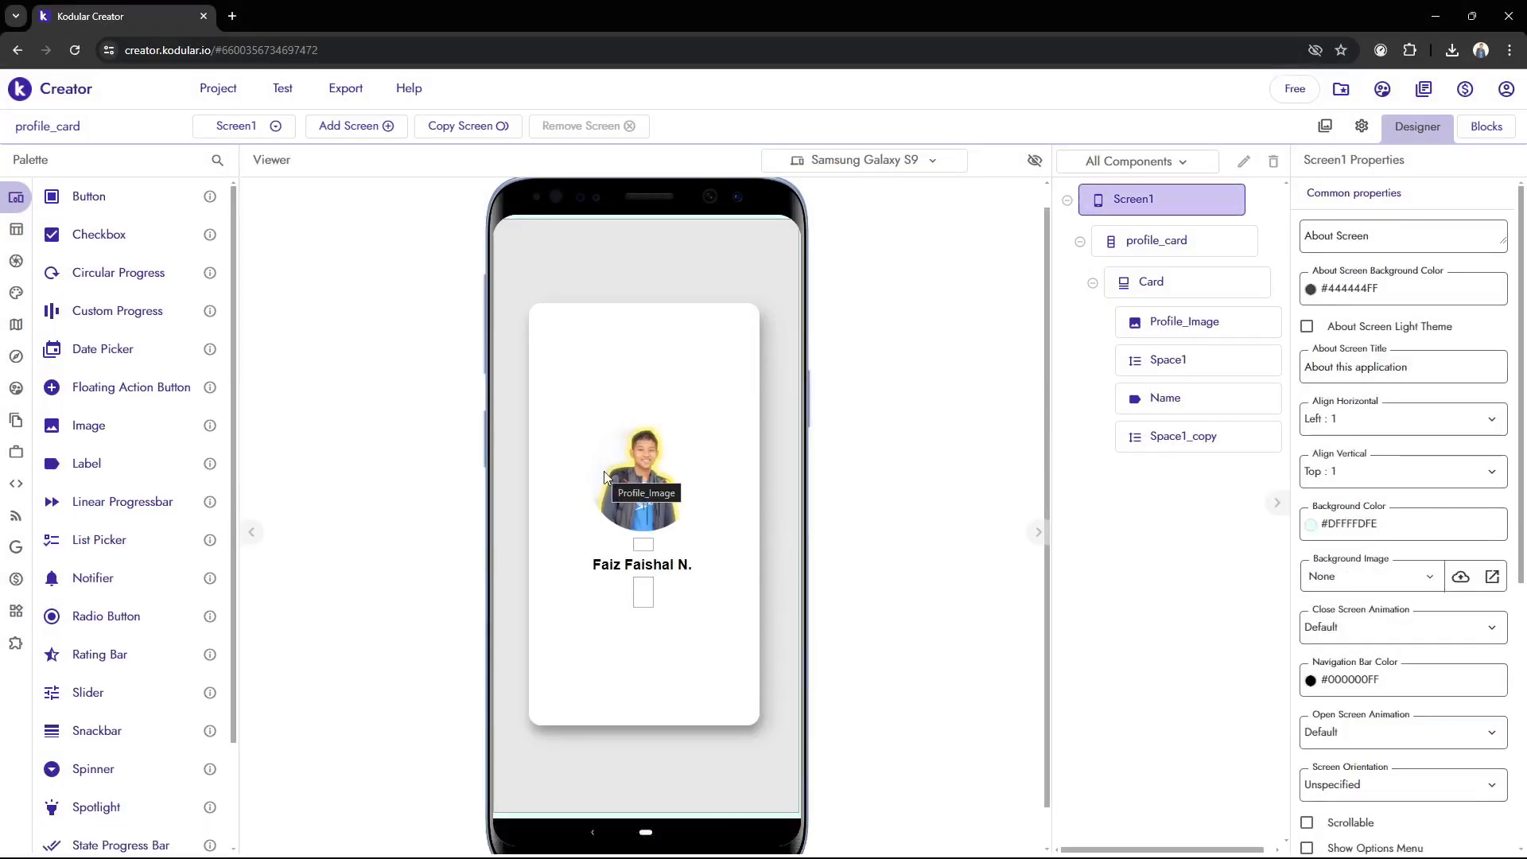
pyautogui.moveTo(16, 229)
pyautogui.click(87, 232)
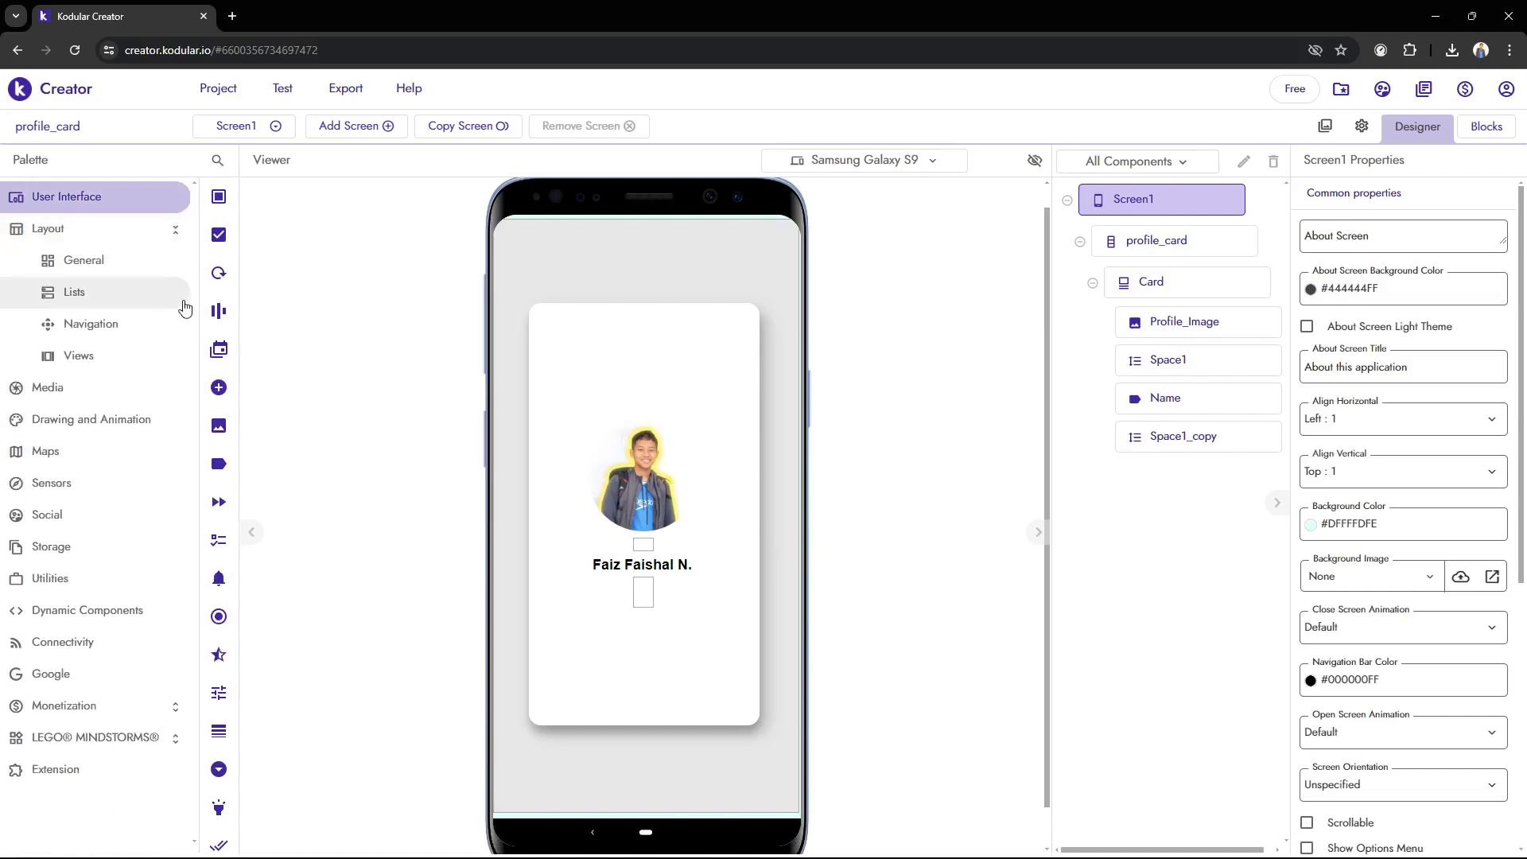
pyautogui.click(79, 257)
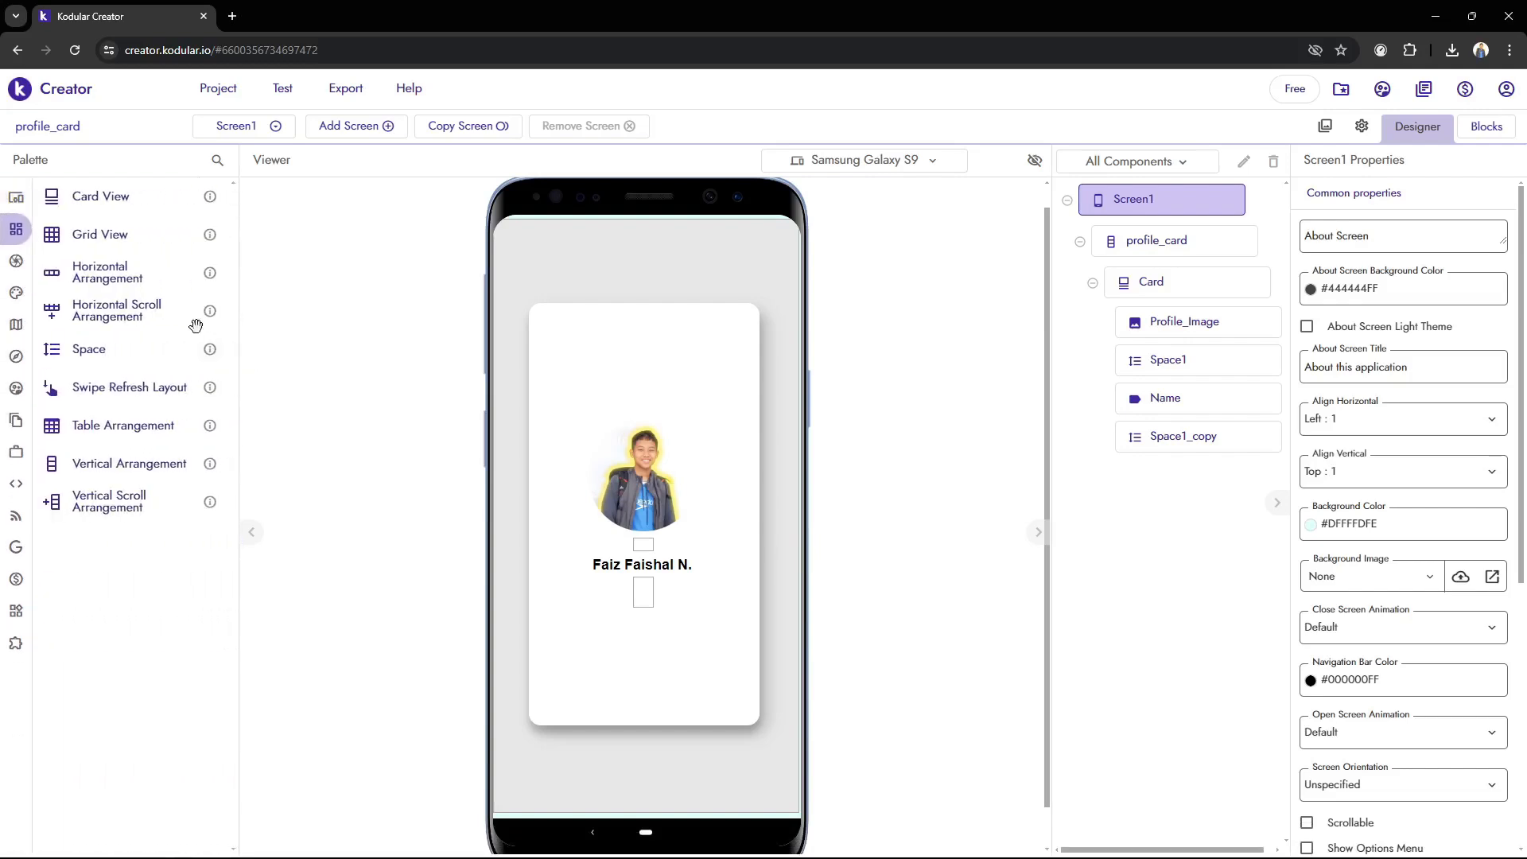
pyautogui.moveTo(122, 271); pyautogui.dragTo(517, 604)
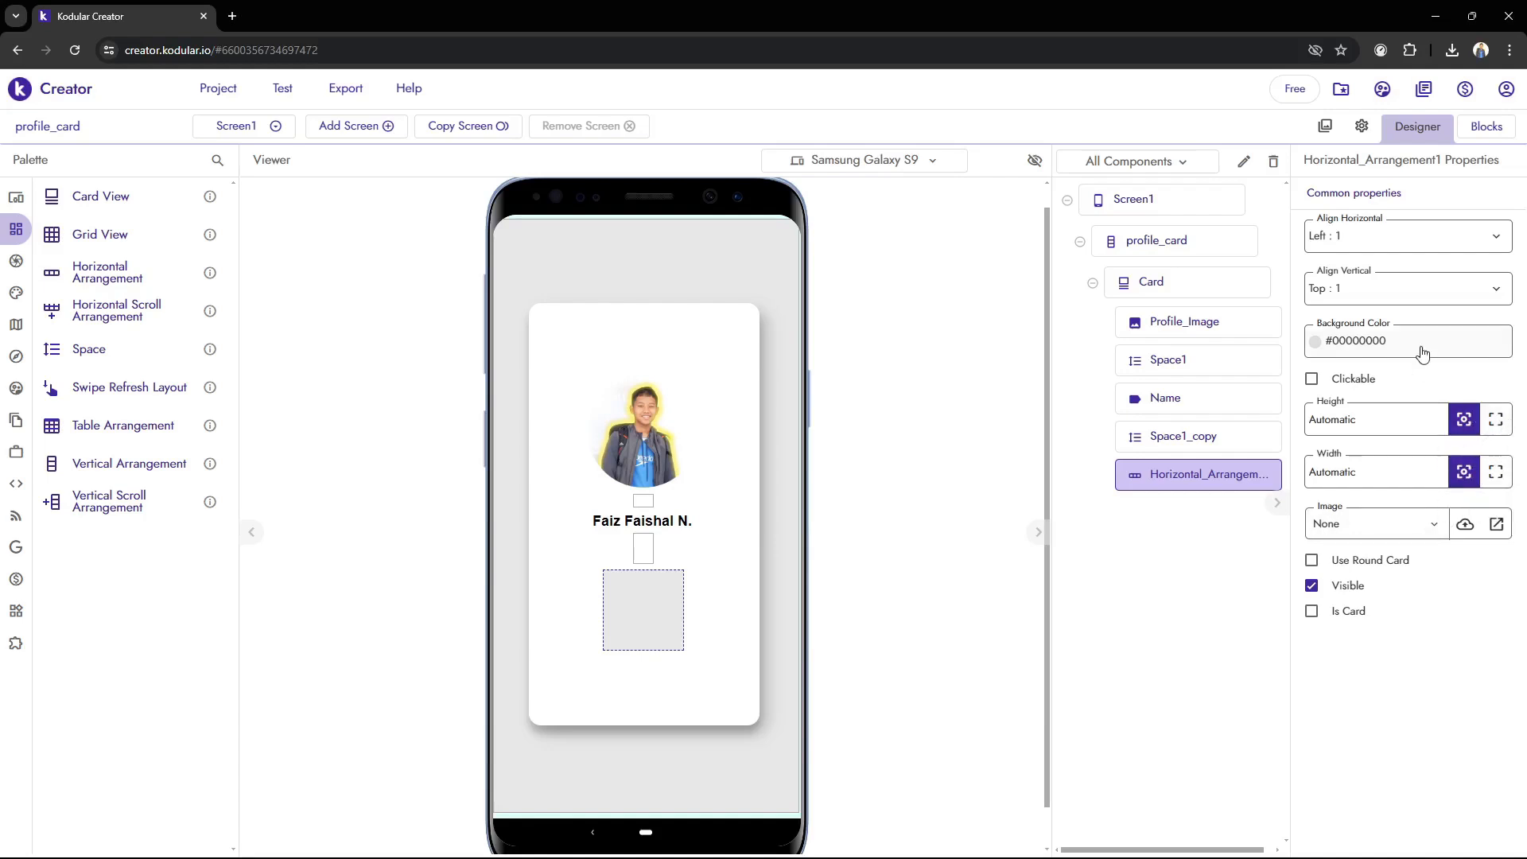
# Set the Horizontal Arrangement's height to 20px and its width to Fill parent
pyautogui.click(1387, 416)
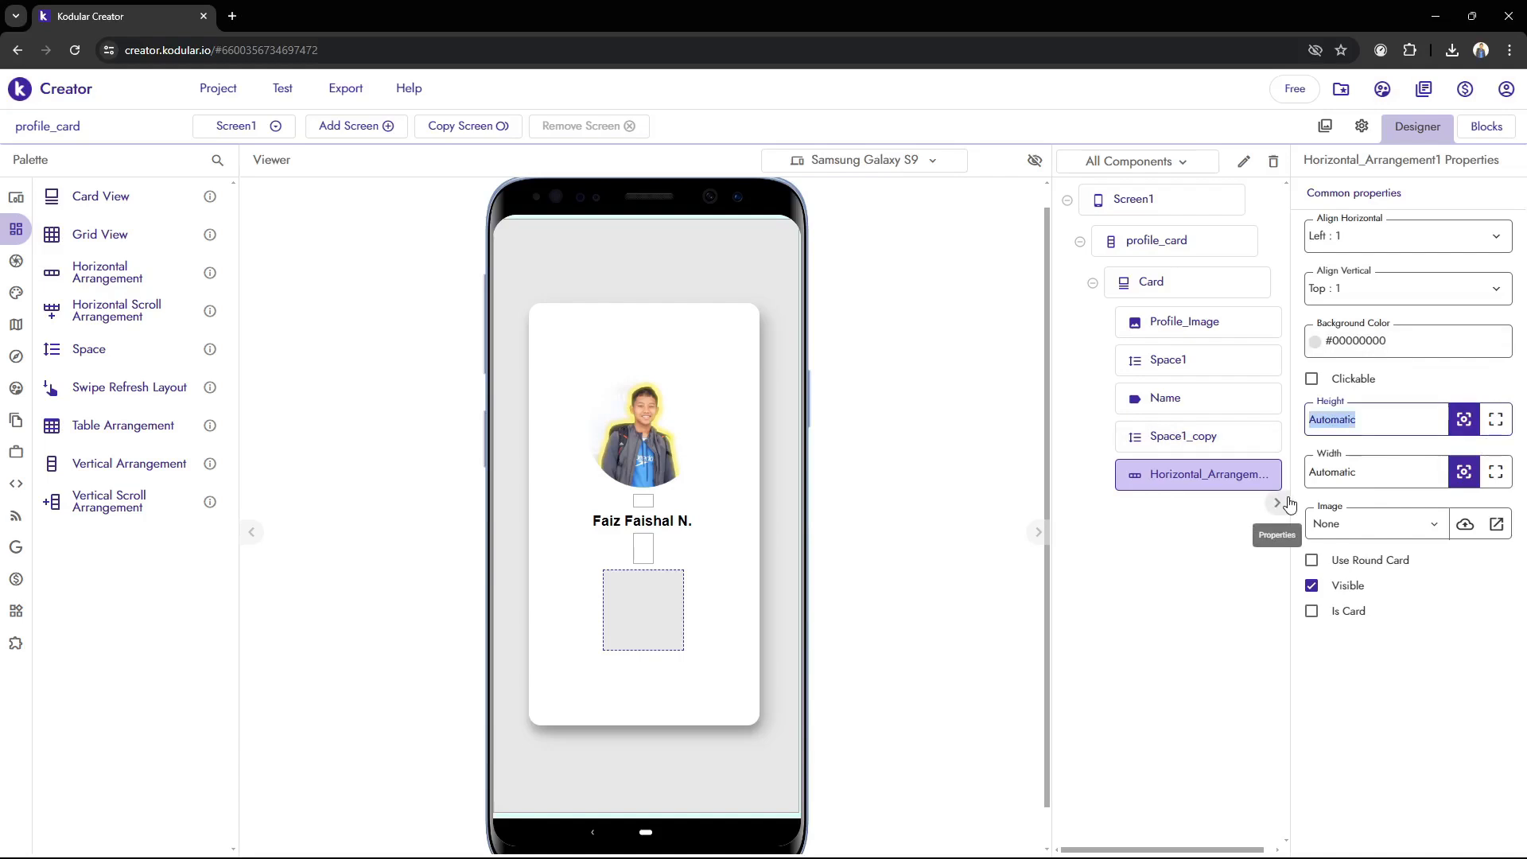
pyautogui.write('1')
pyautogui.click(1004, 557)
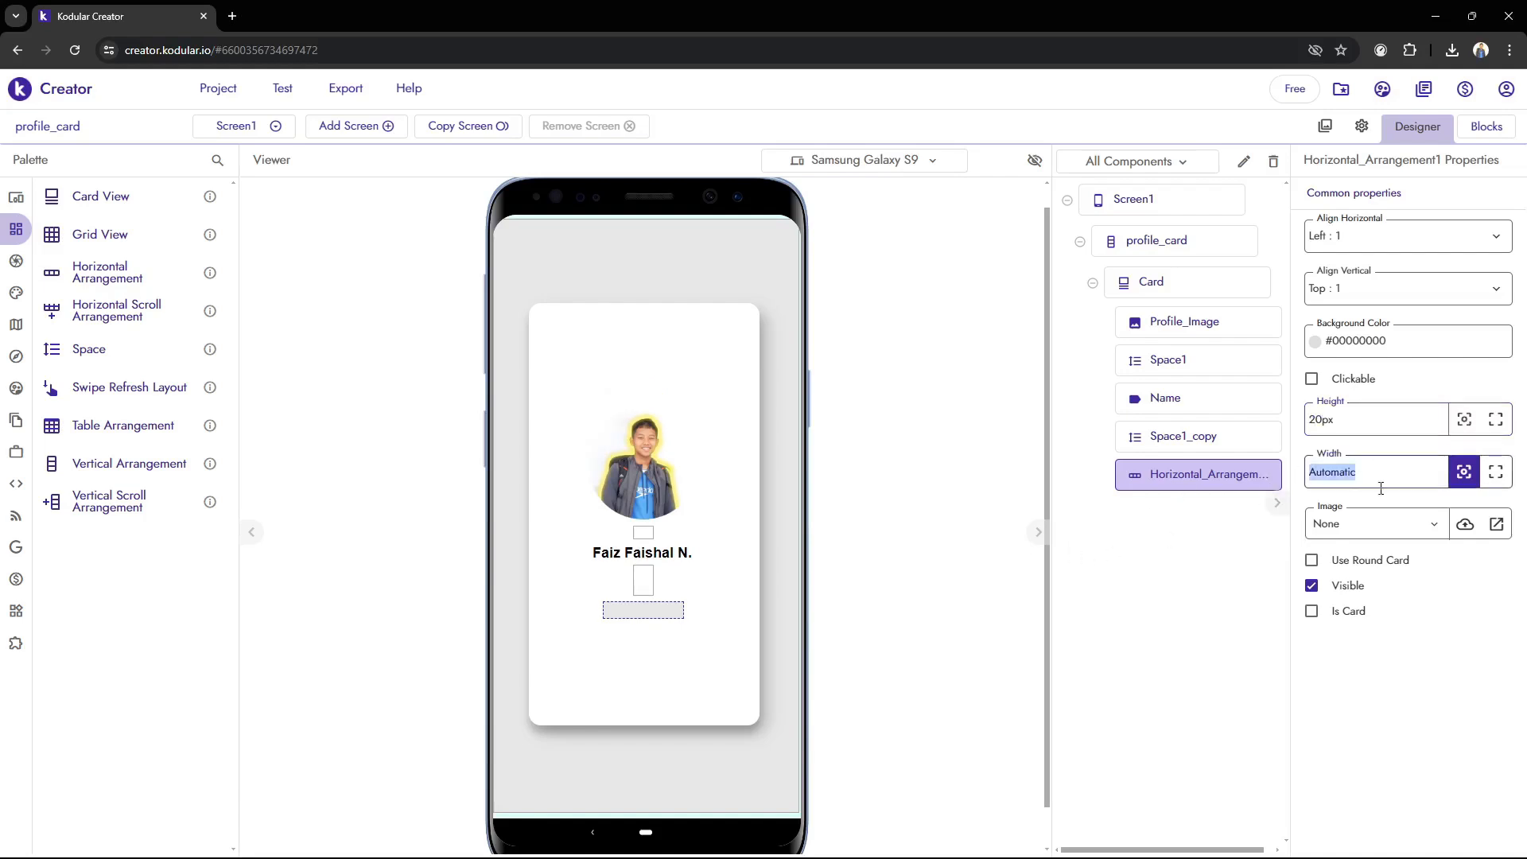
pyautogui.click(1495, 472)
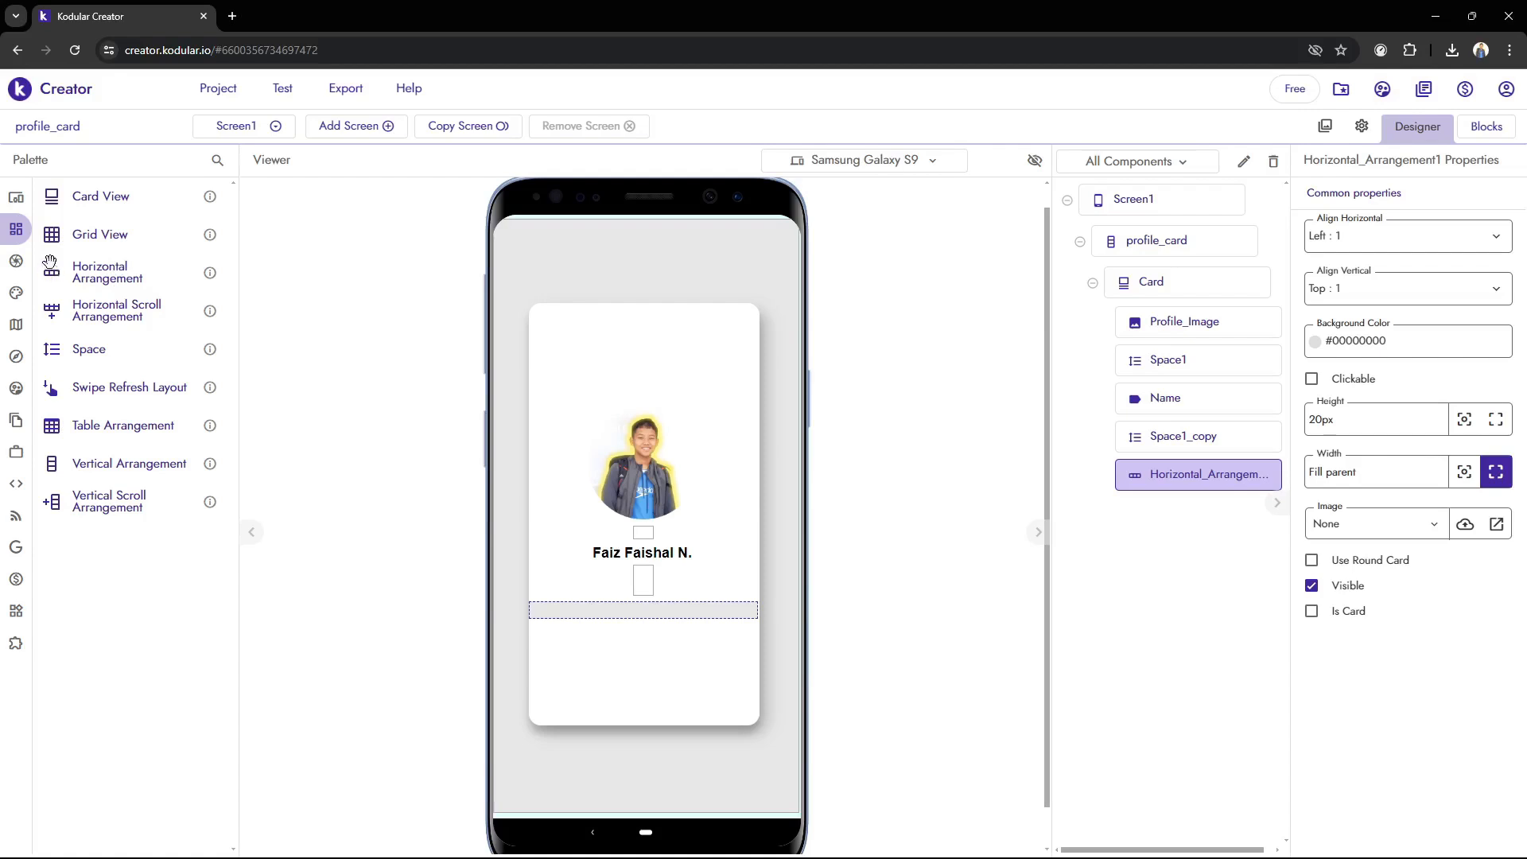
# Add two Label components side by side inside the Horizontal Arrangement
pyautogui.click(44, 197)
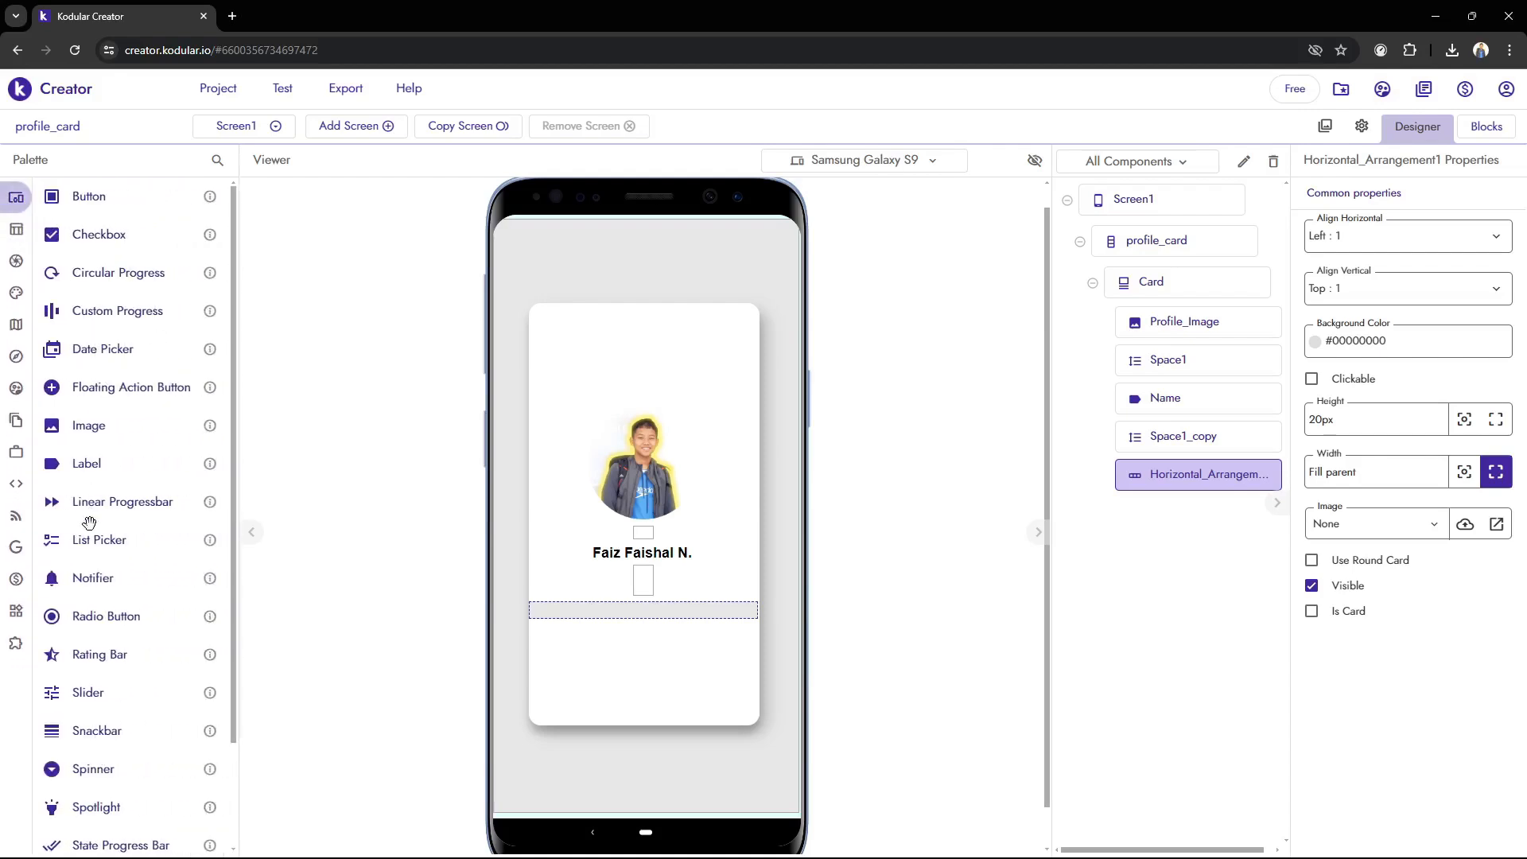
pyautogui.moveTo(97, 468); pyautogui.dragTo(682, 616)
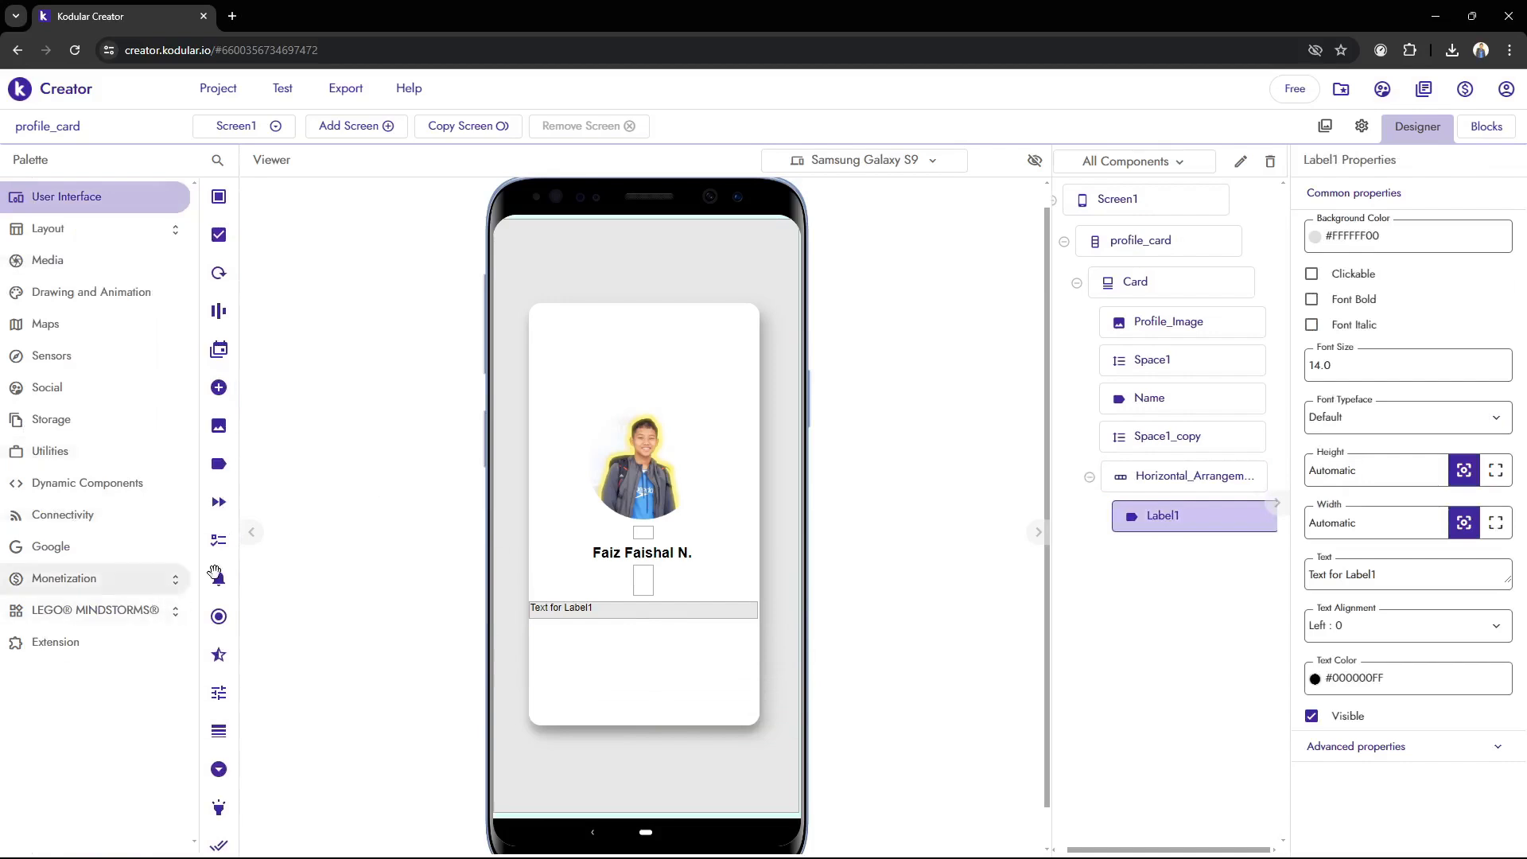
pyautogui.moveTo(119, 467); pyautogui.dragTo(726, 612)
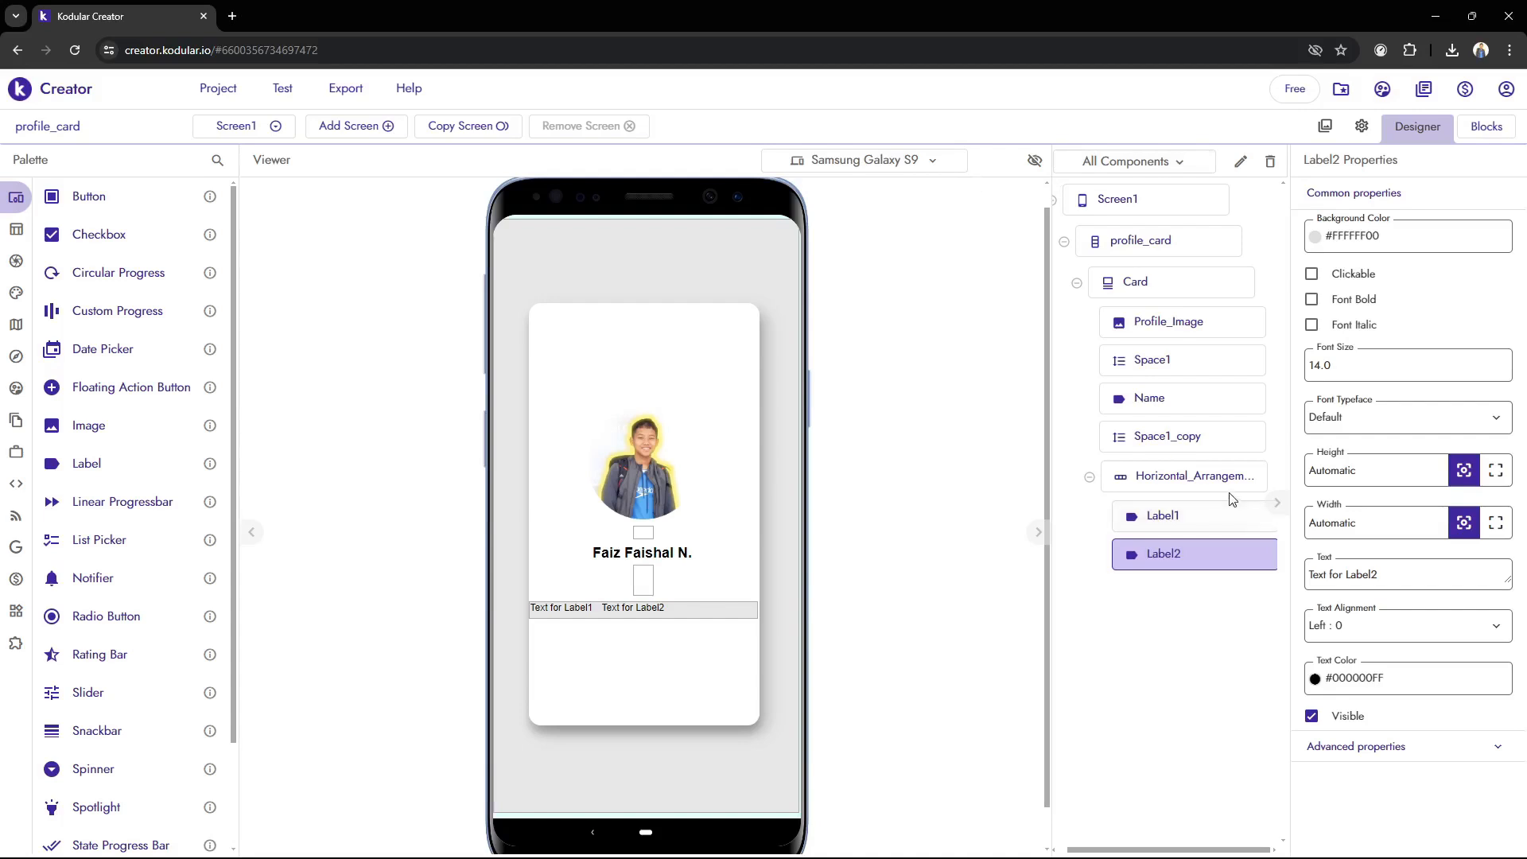
# Align the Horizontal Arrangement's contents to Center both horizontally and vertically
pyautogui.click(1189, 476)
pyautogui.click(1412, 245)
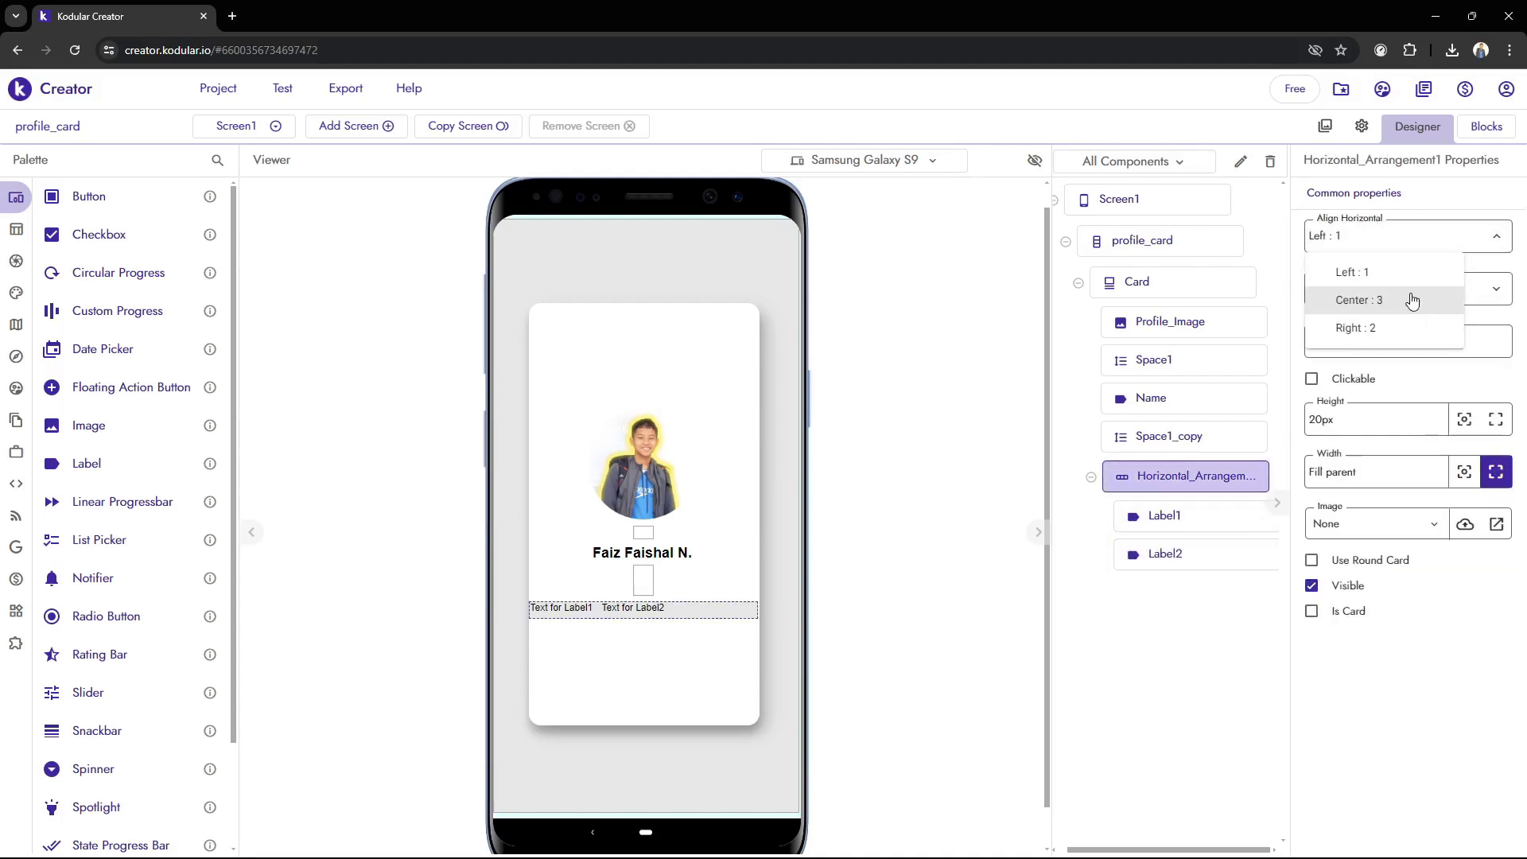
pyautogui.click(1406, 300)
pyautogui.click(1400, 288)
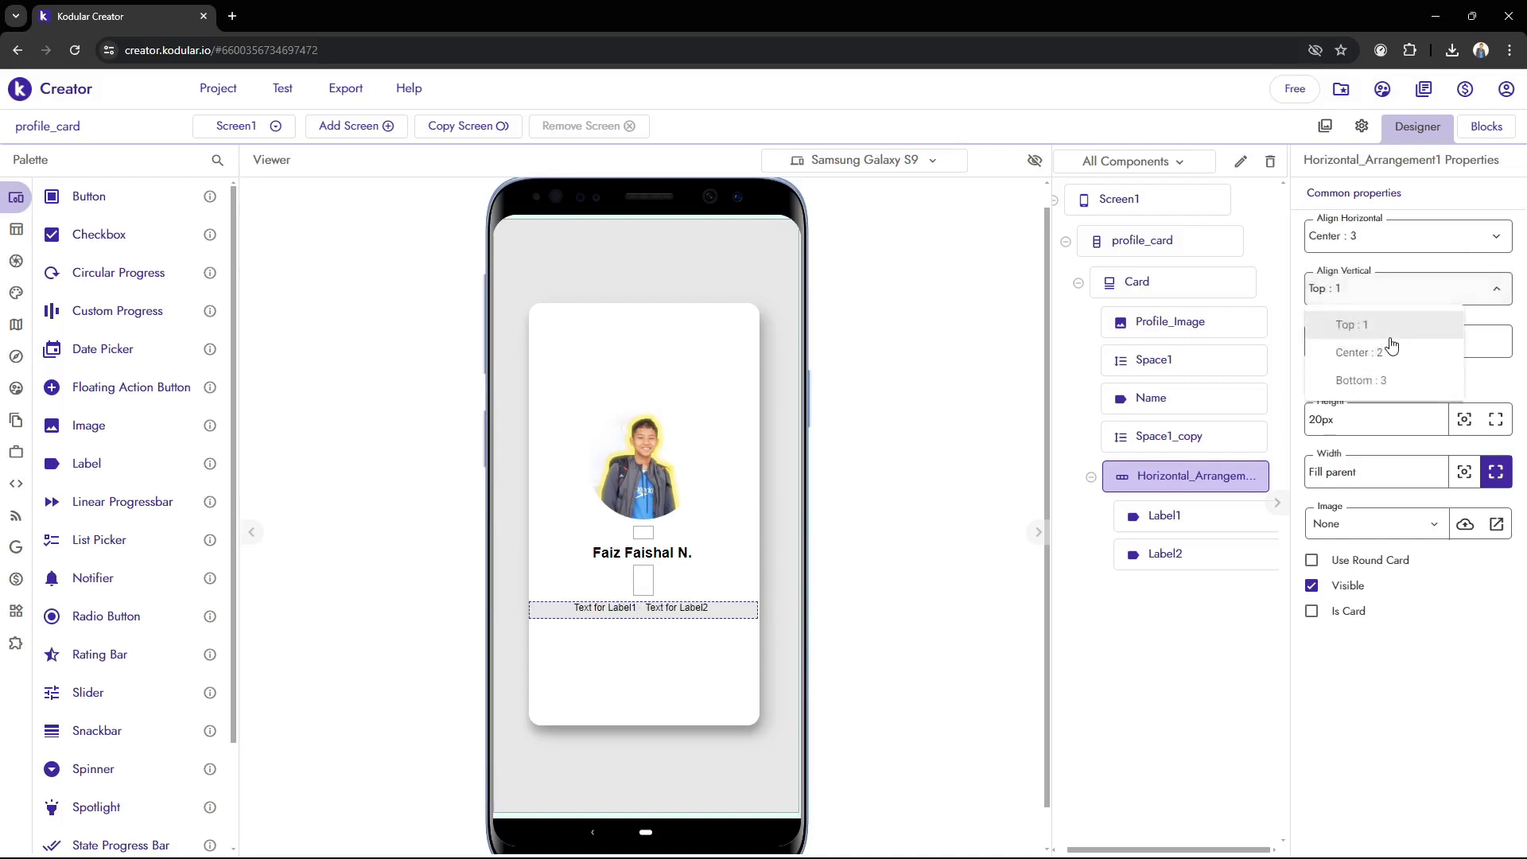
pyautogui.click(1378, 359)
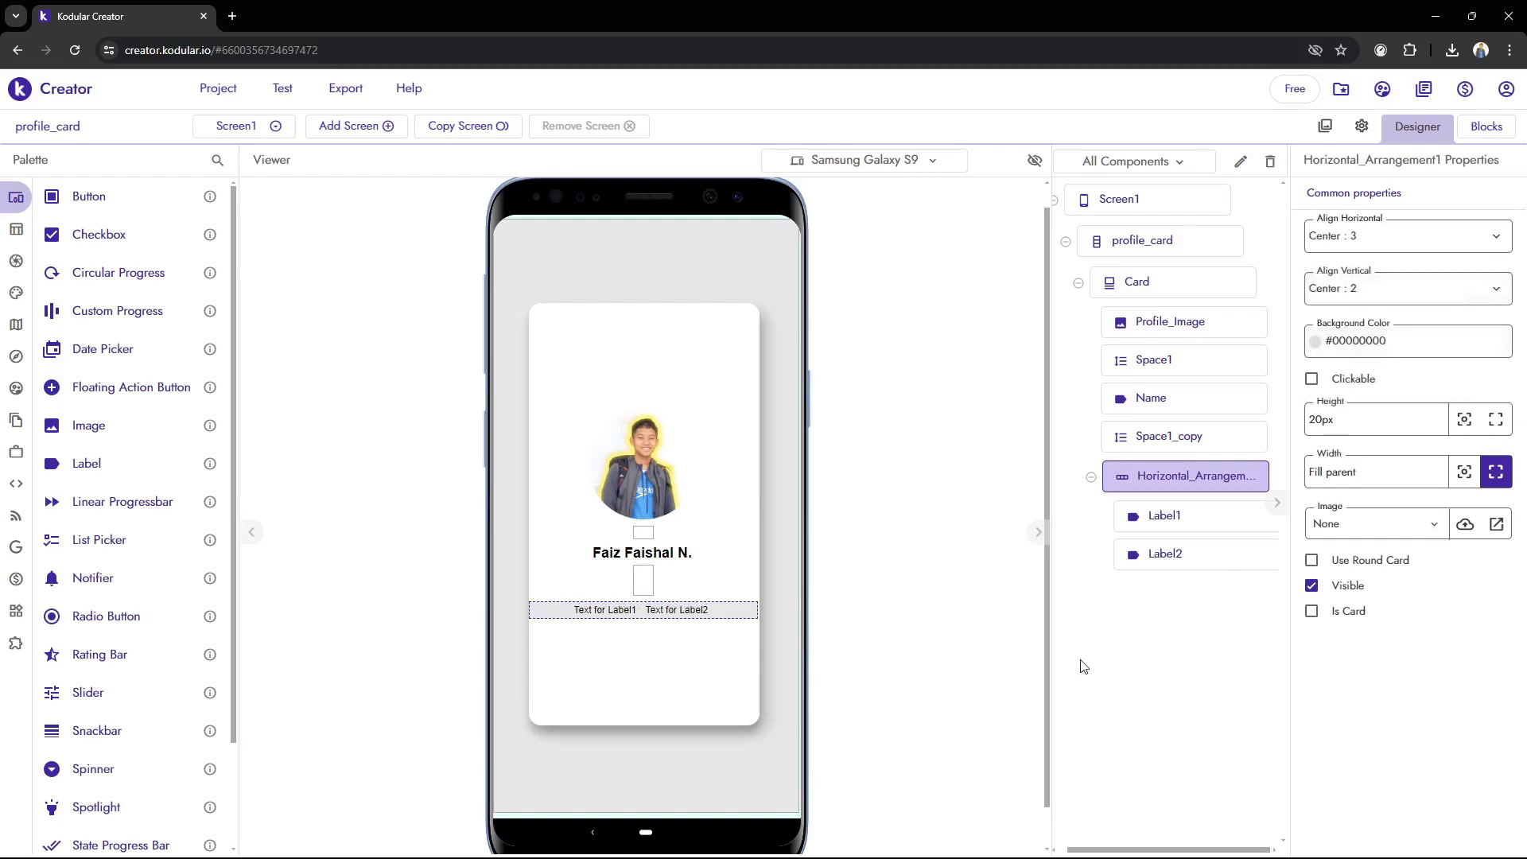
# Rename the Label1 component inside the Horizontal Arrangement as Icon
pyautogui.click(1191, 516)
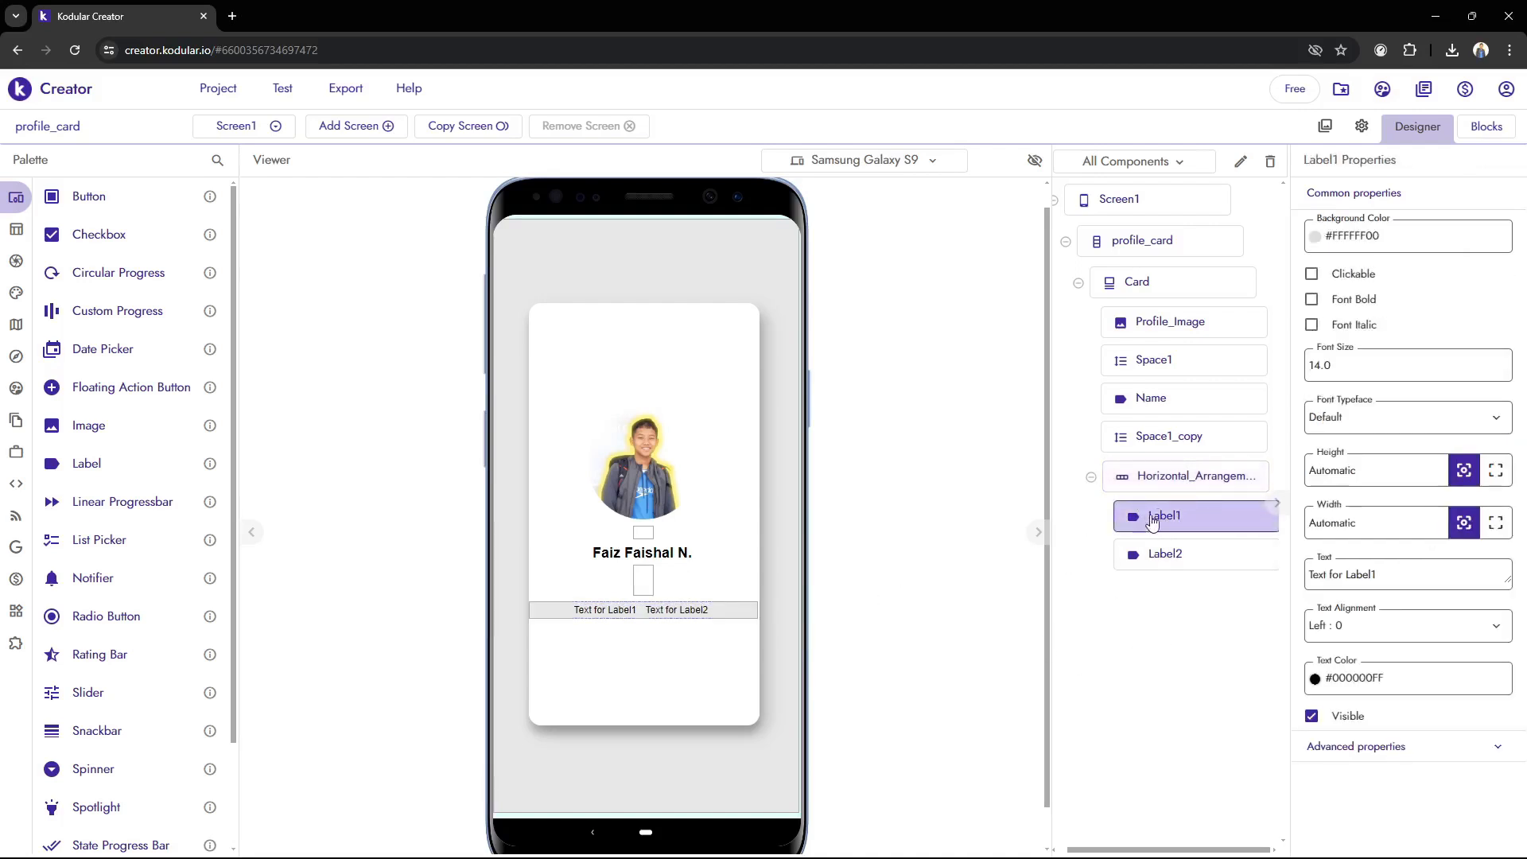
pyautogui.click(1239, 161)
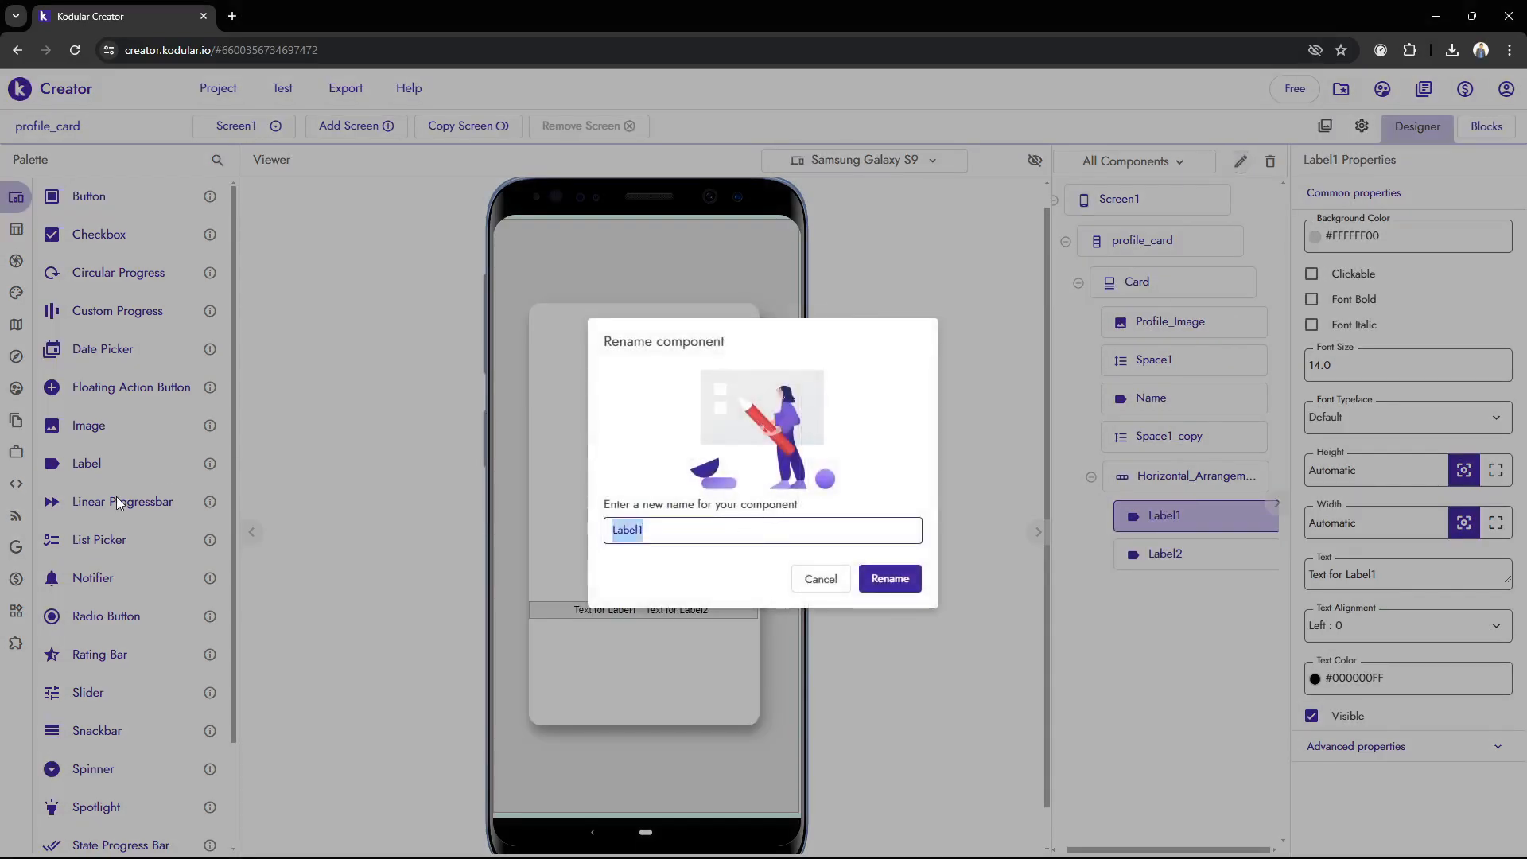
pyautogui.write('Icon')
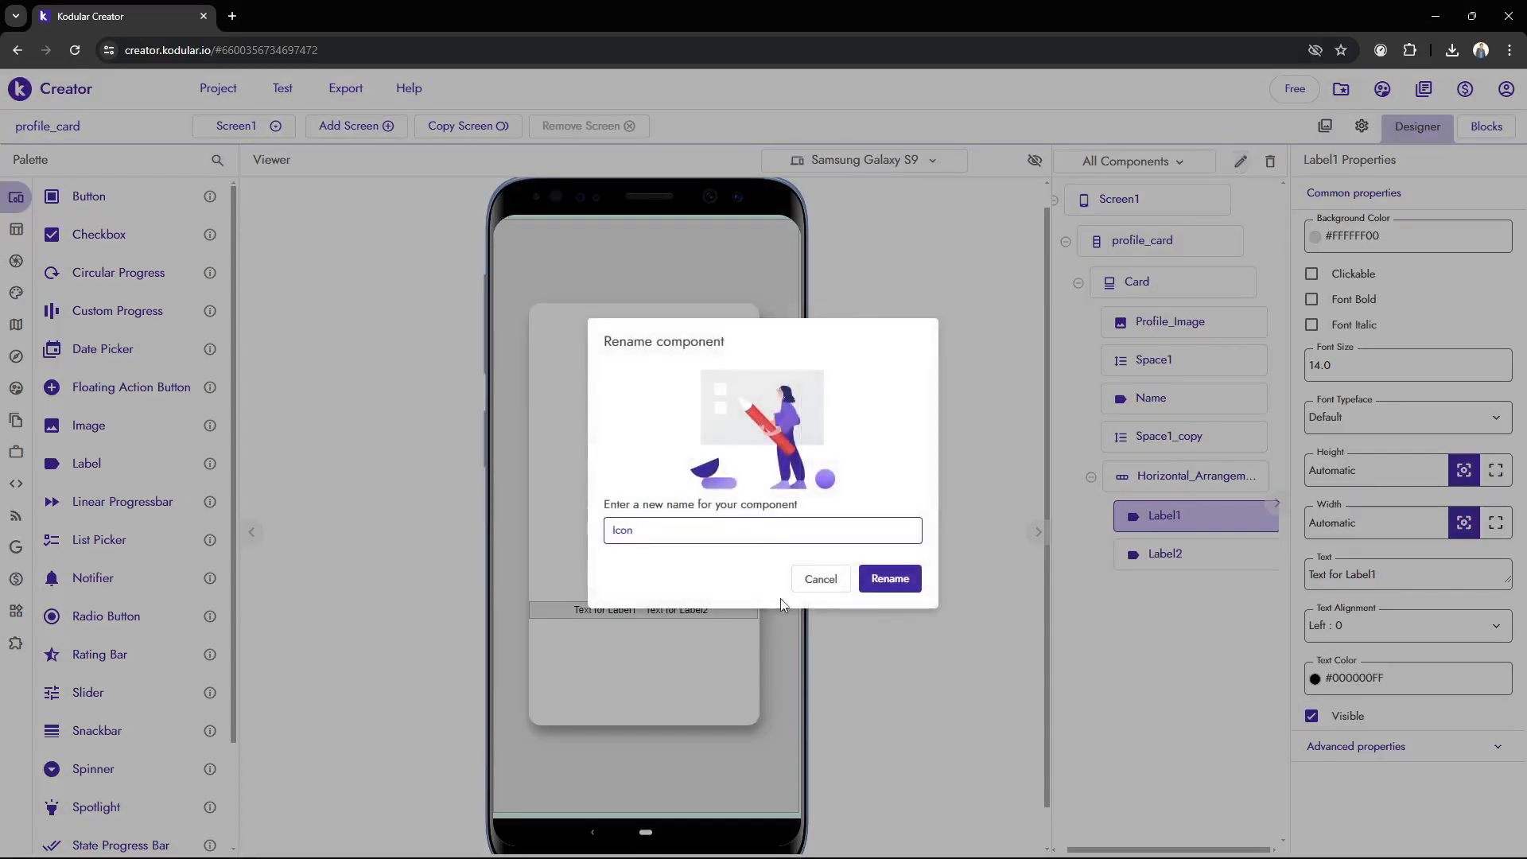
pyautogui.click(890, 578)
# Rename the Label2 component inside the Horizontal Arrangement as SocialMedia
pyautogui.click(1187, 555)
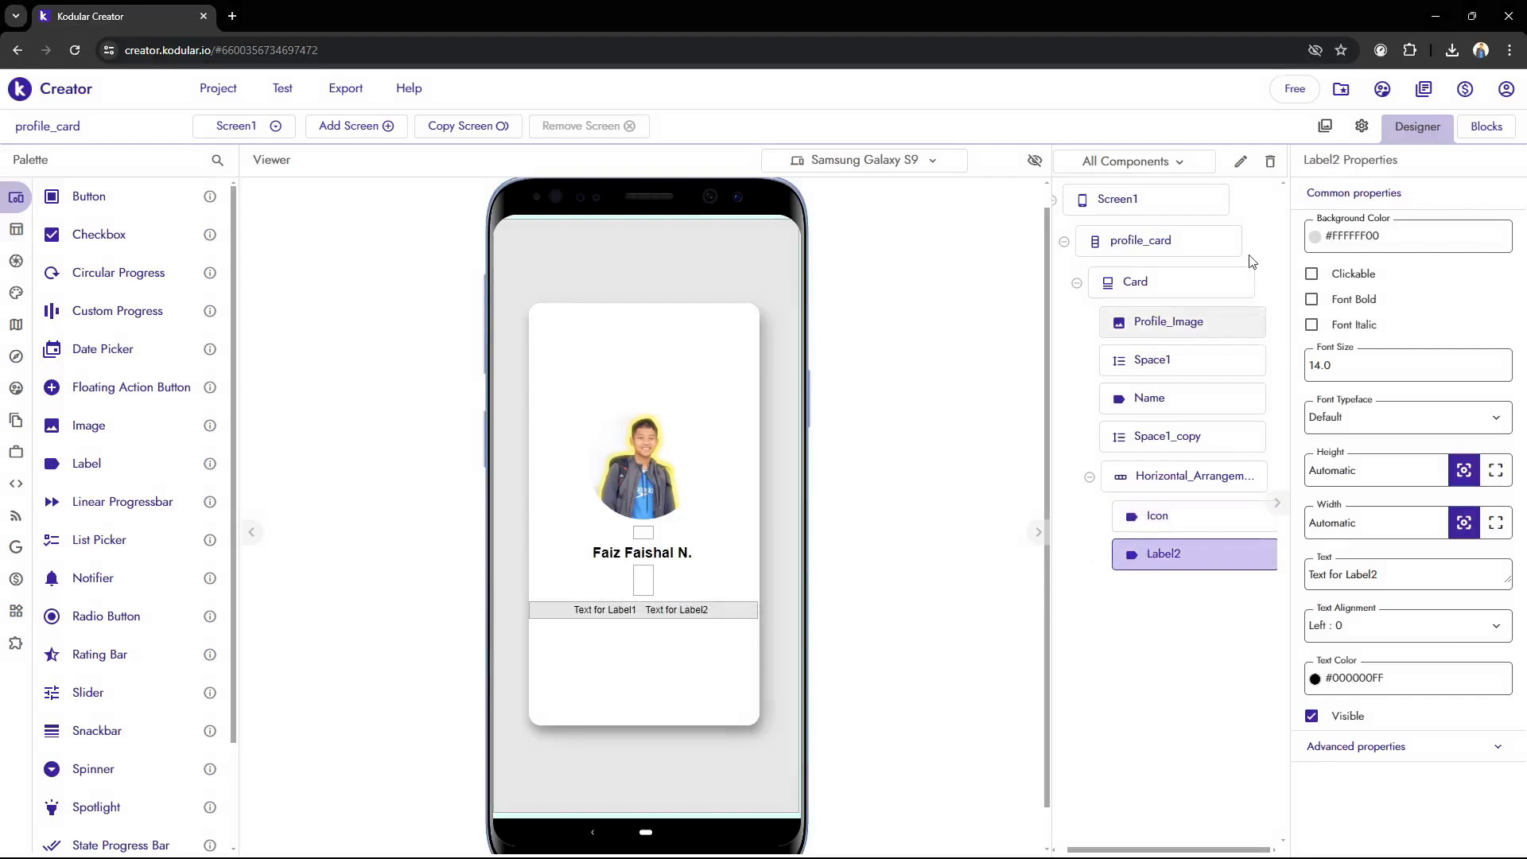
pyautogui.click(1239, 161)
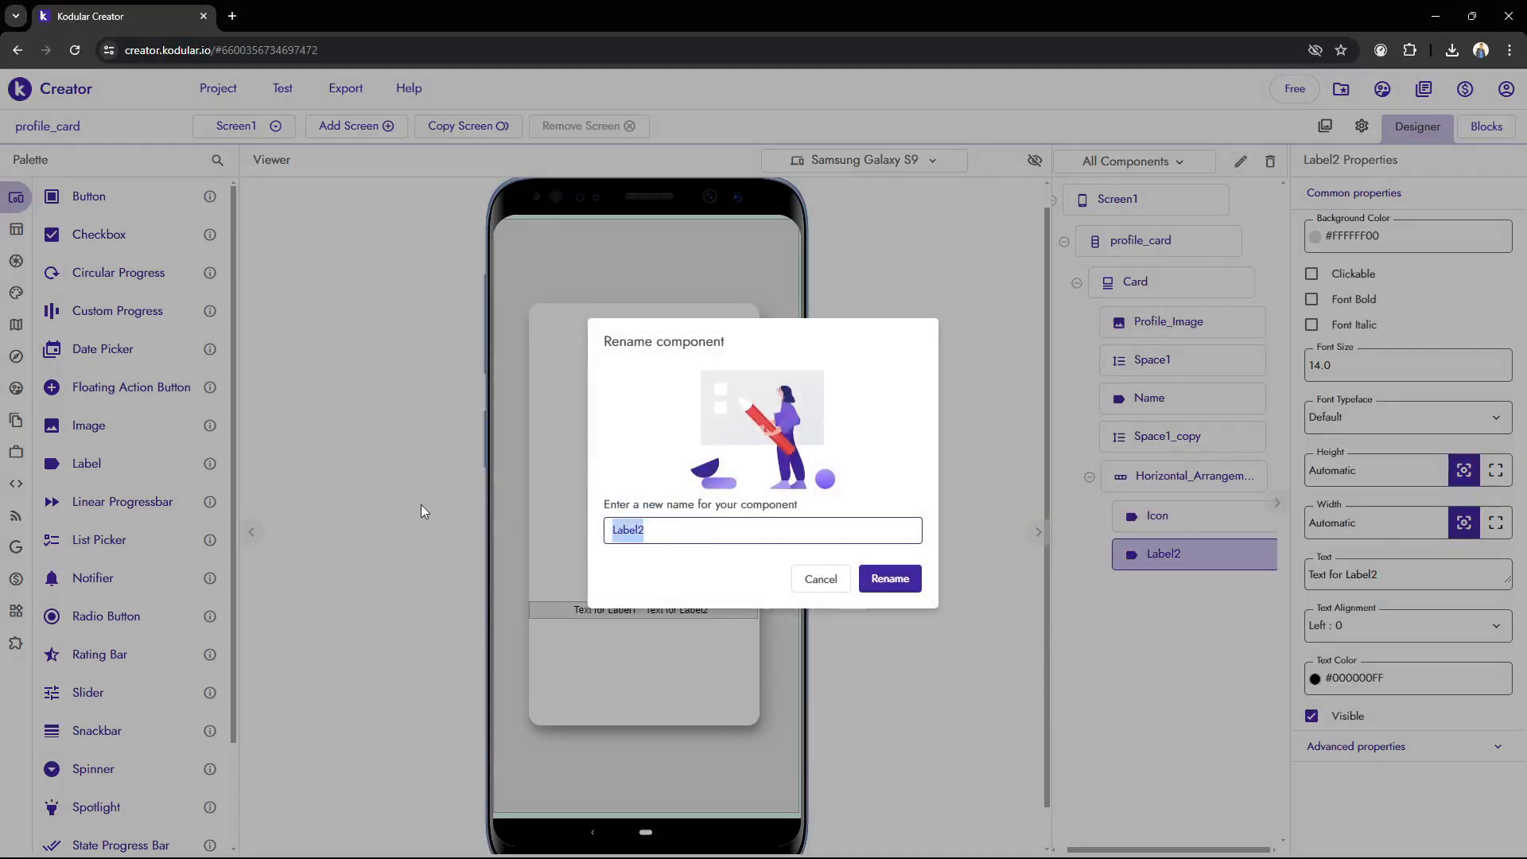
pyautogui.write('SocialMedia')
pyautogui.press('Return')
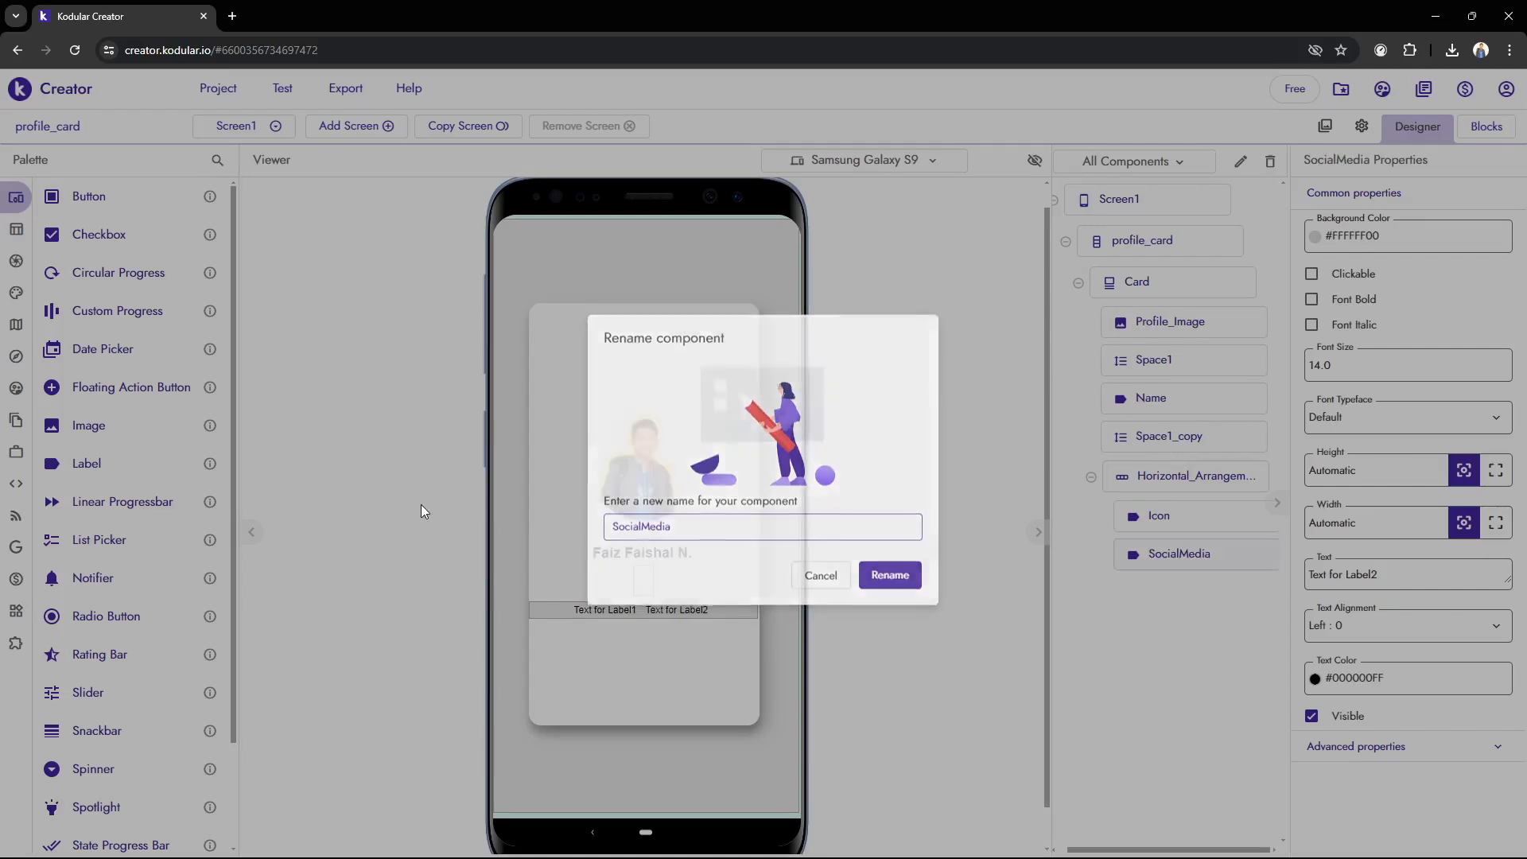
# Look through the font typeface options for the Icon label without changing the typeface
pyautogui.click(1259, 525)
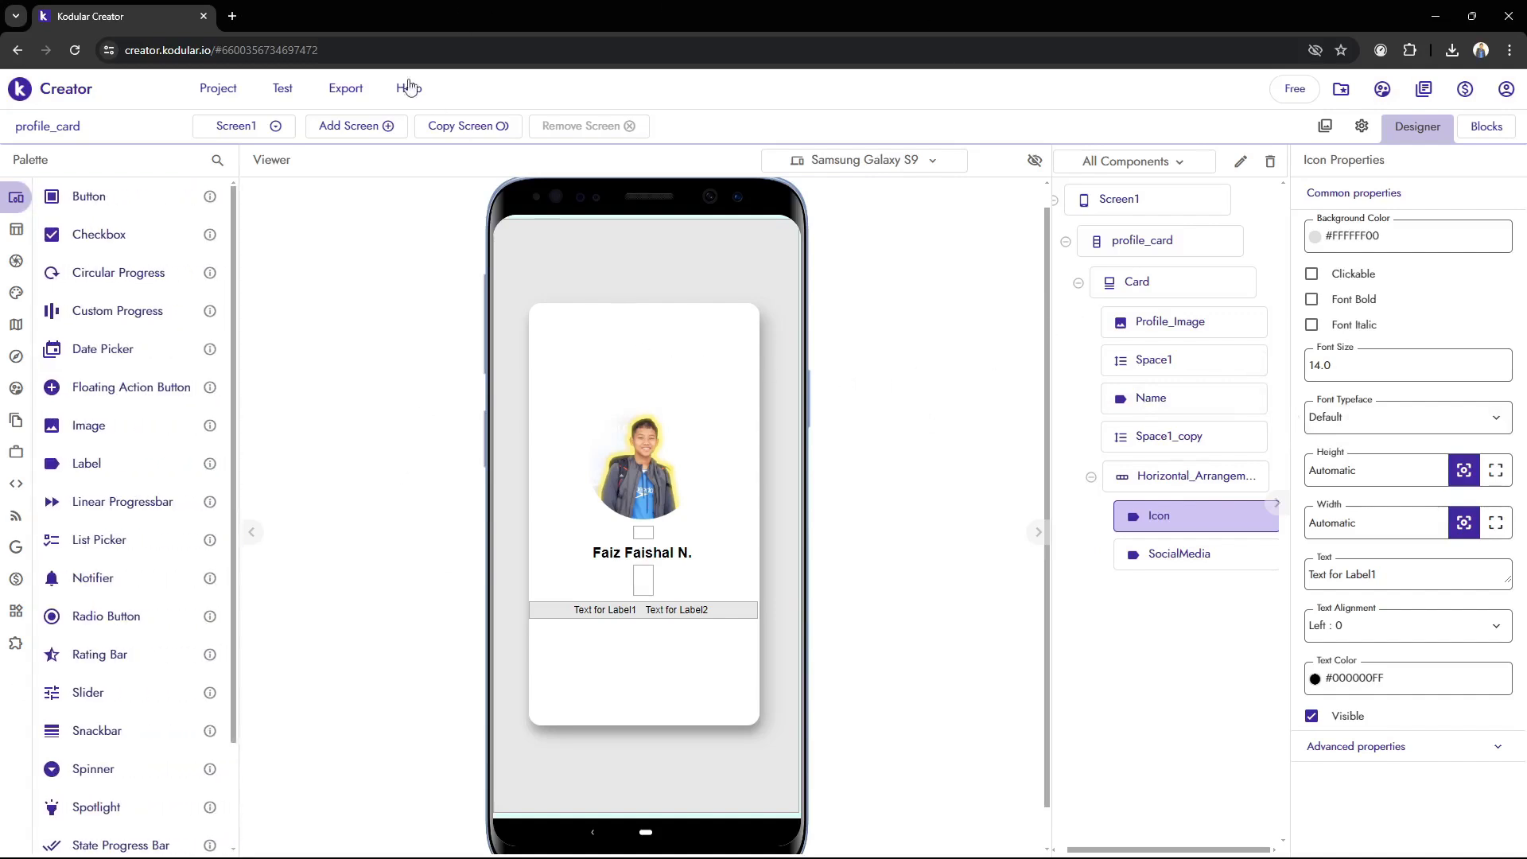
pyautogui.click(1371, 428)
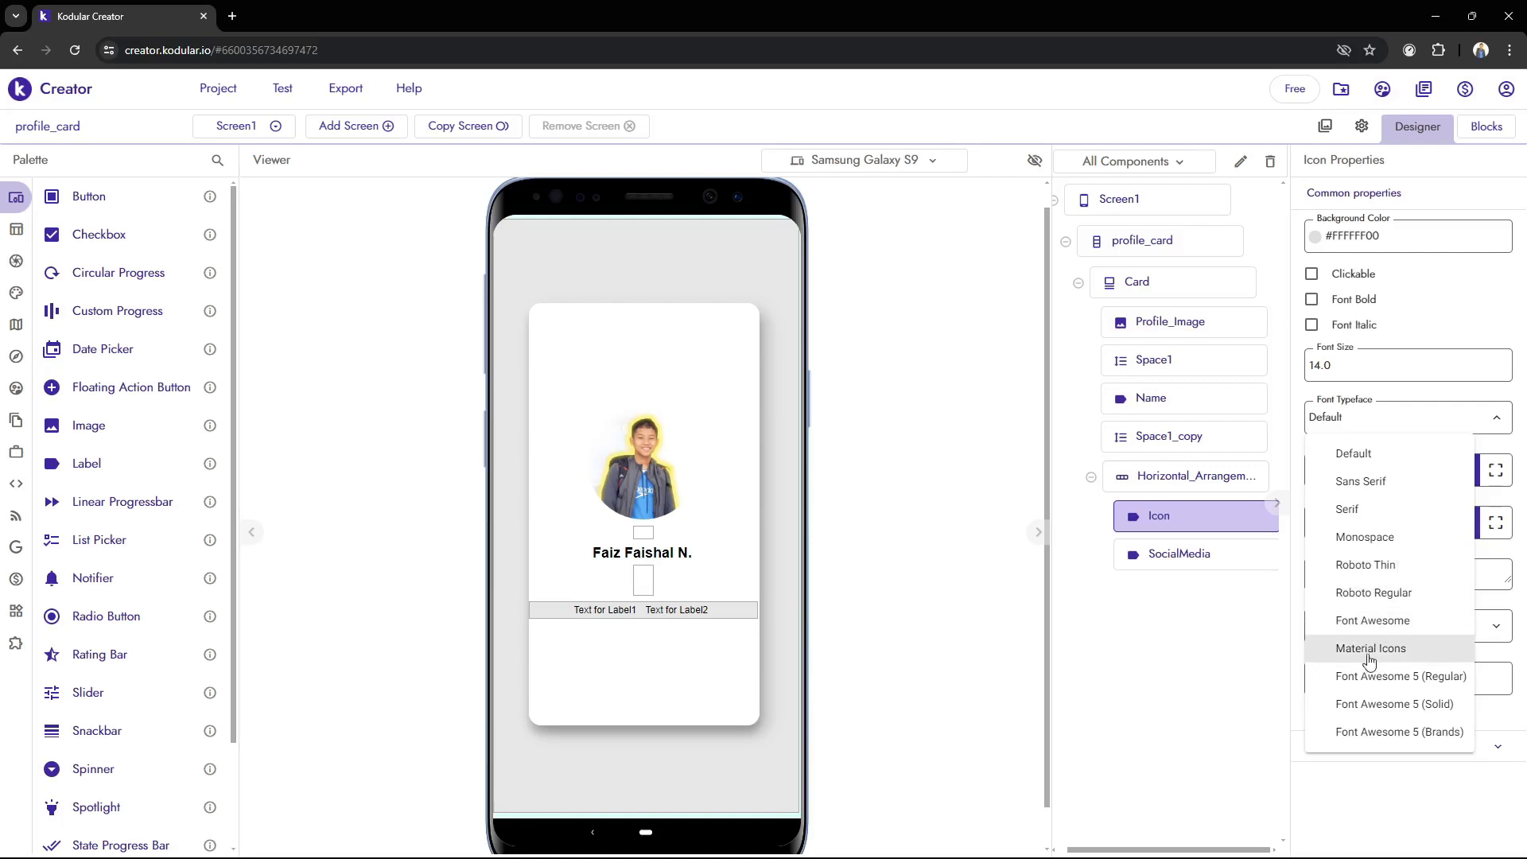
pyautogui.click(1225, 671)
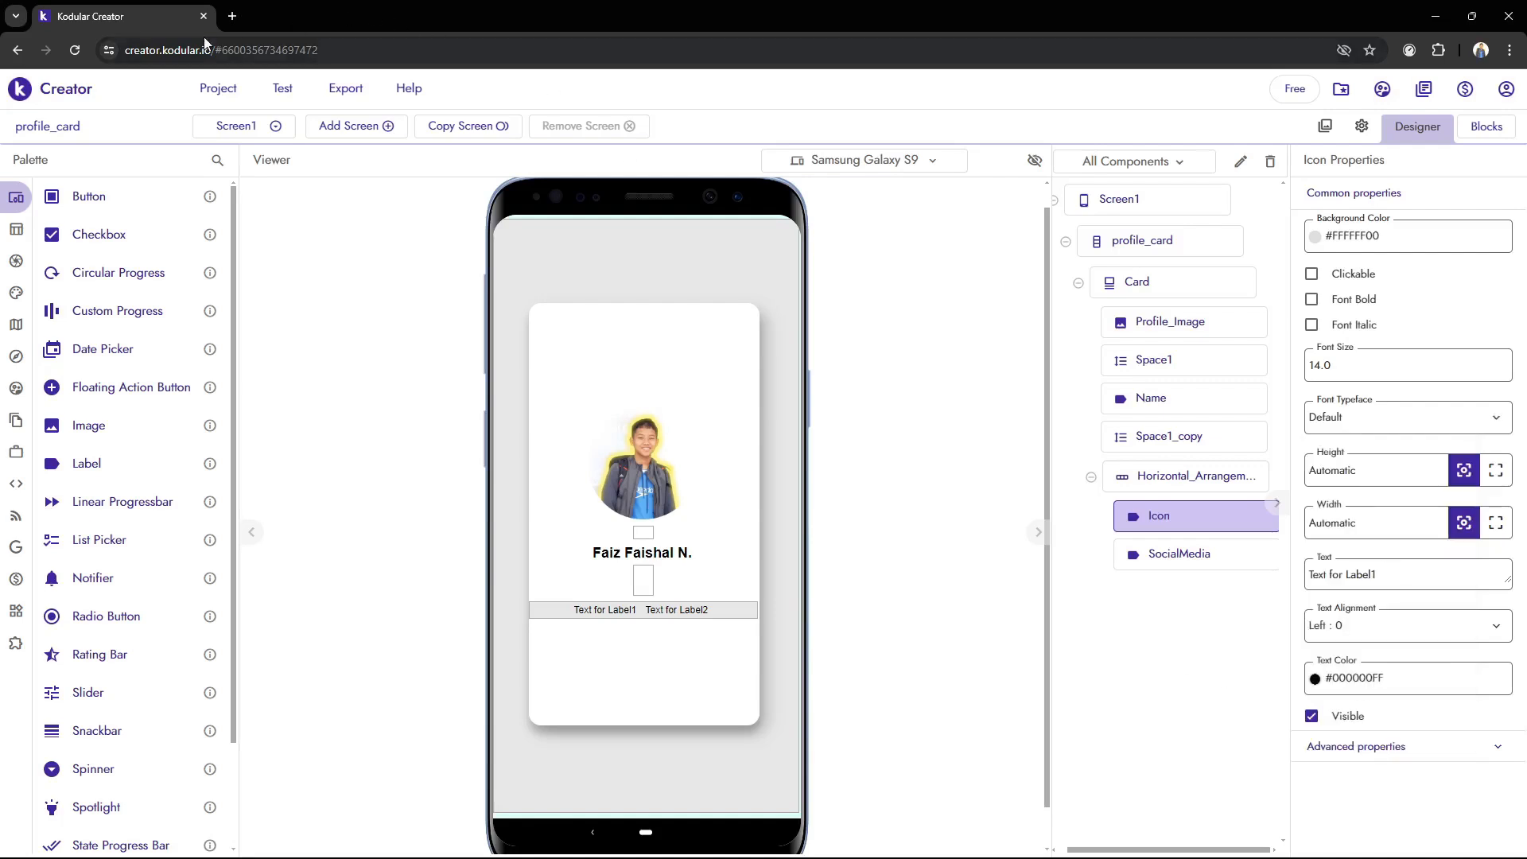
# Open the Google Fonts Material Symbols & Icons page in a new browser tab
pyautogui.hotkey('ctrl', 't')
pyautogui.write('mat')
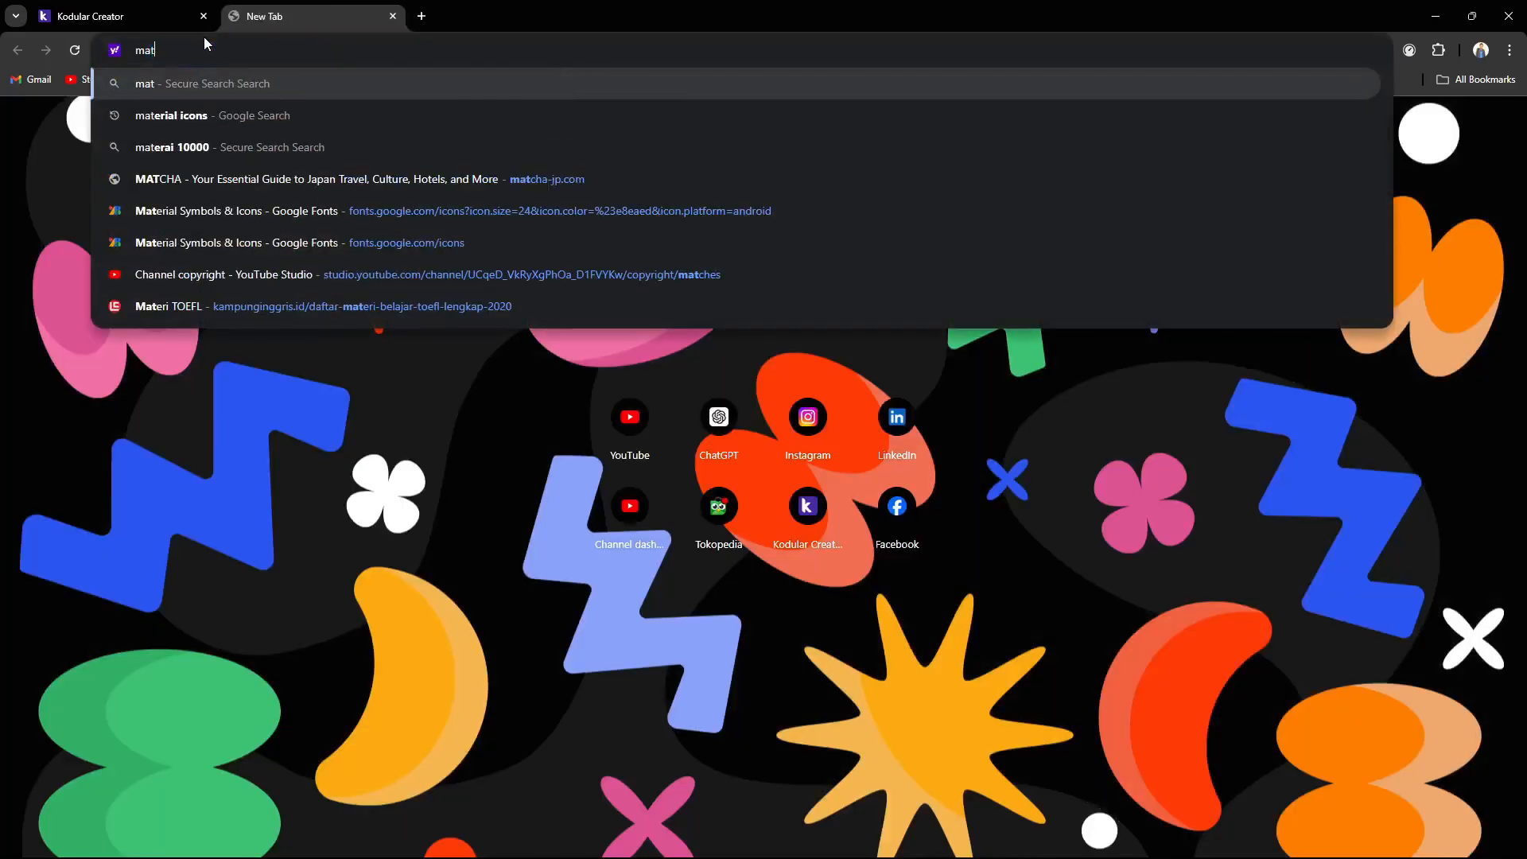
pyautogui.write('eir')
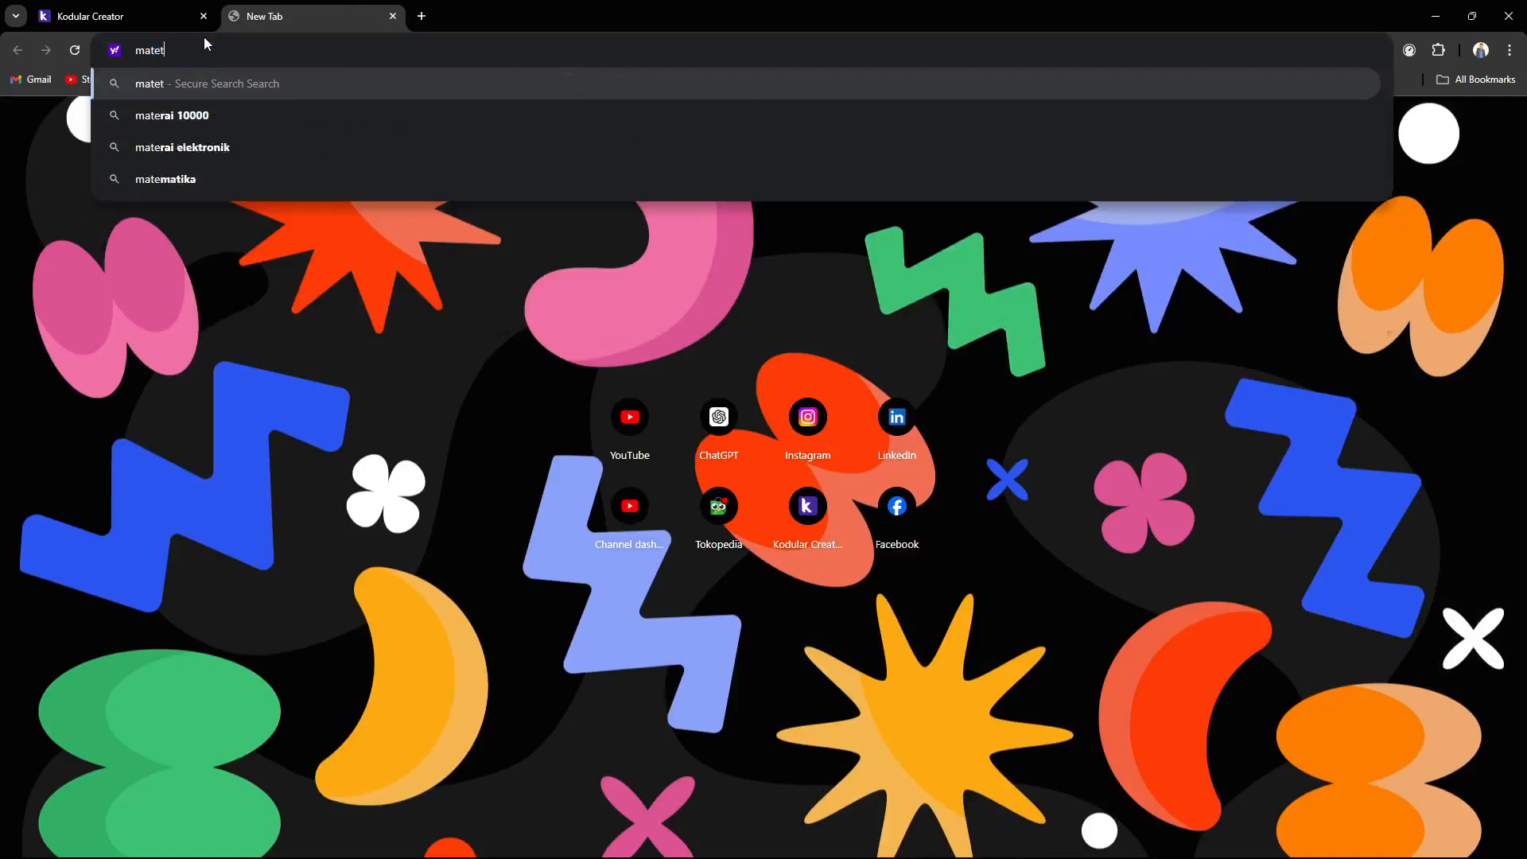
pyautogui.press('BackSpace')
pyautogui.press('BackSpace')
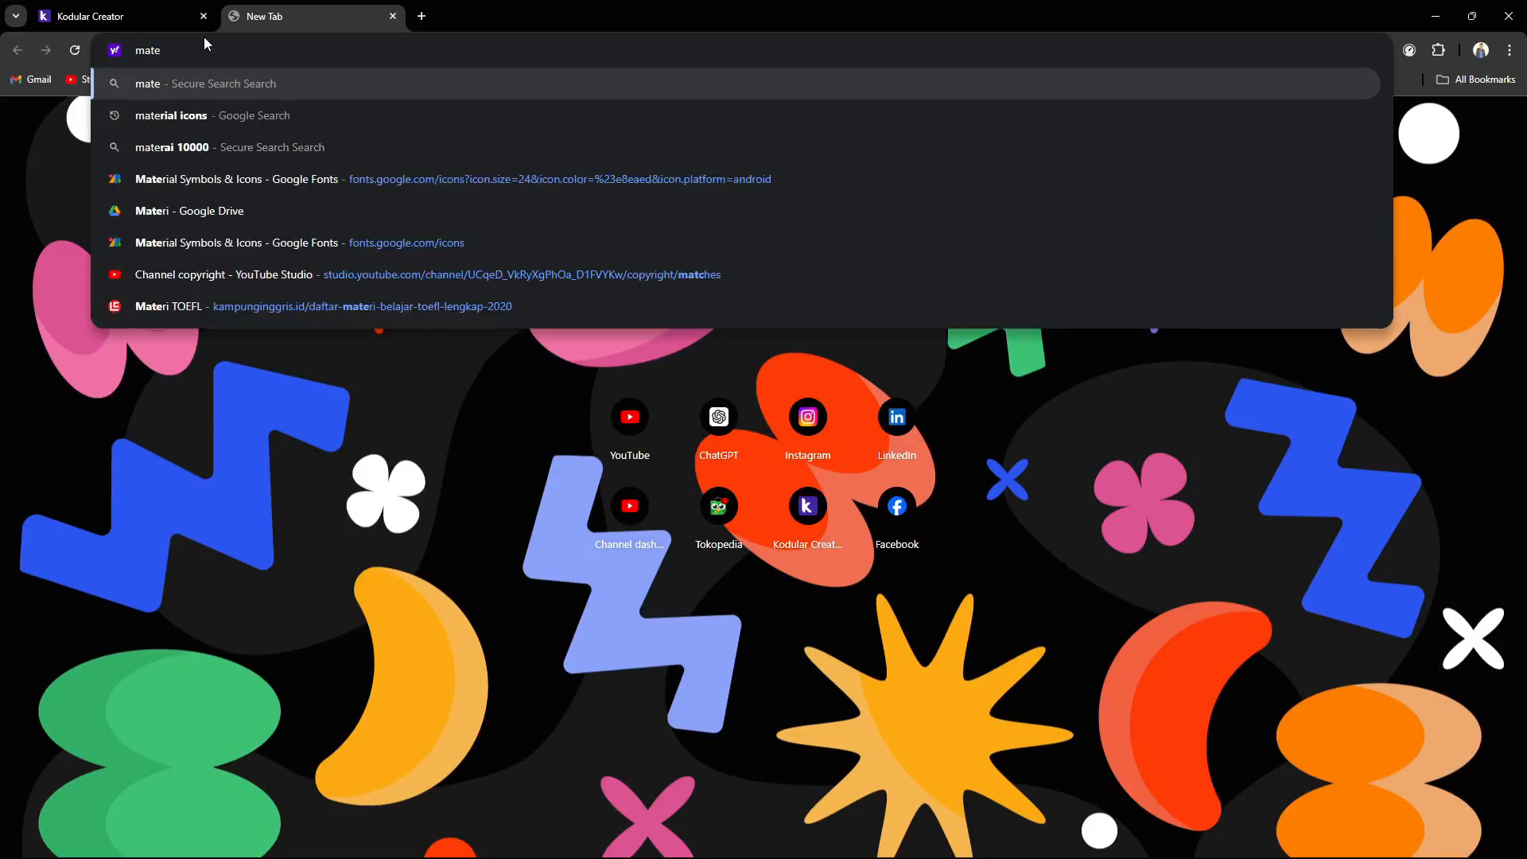
pyautogui.click(240, 186)
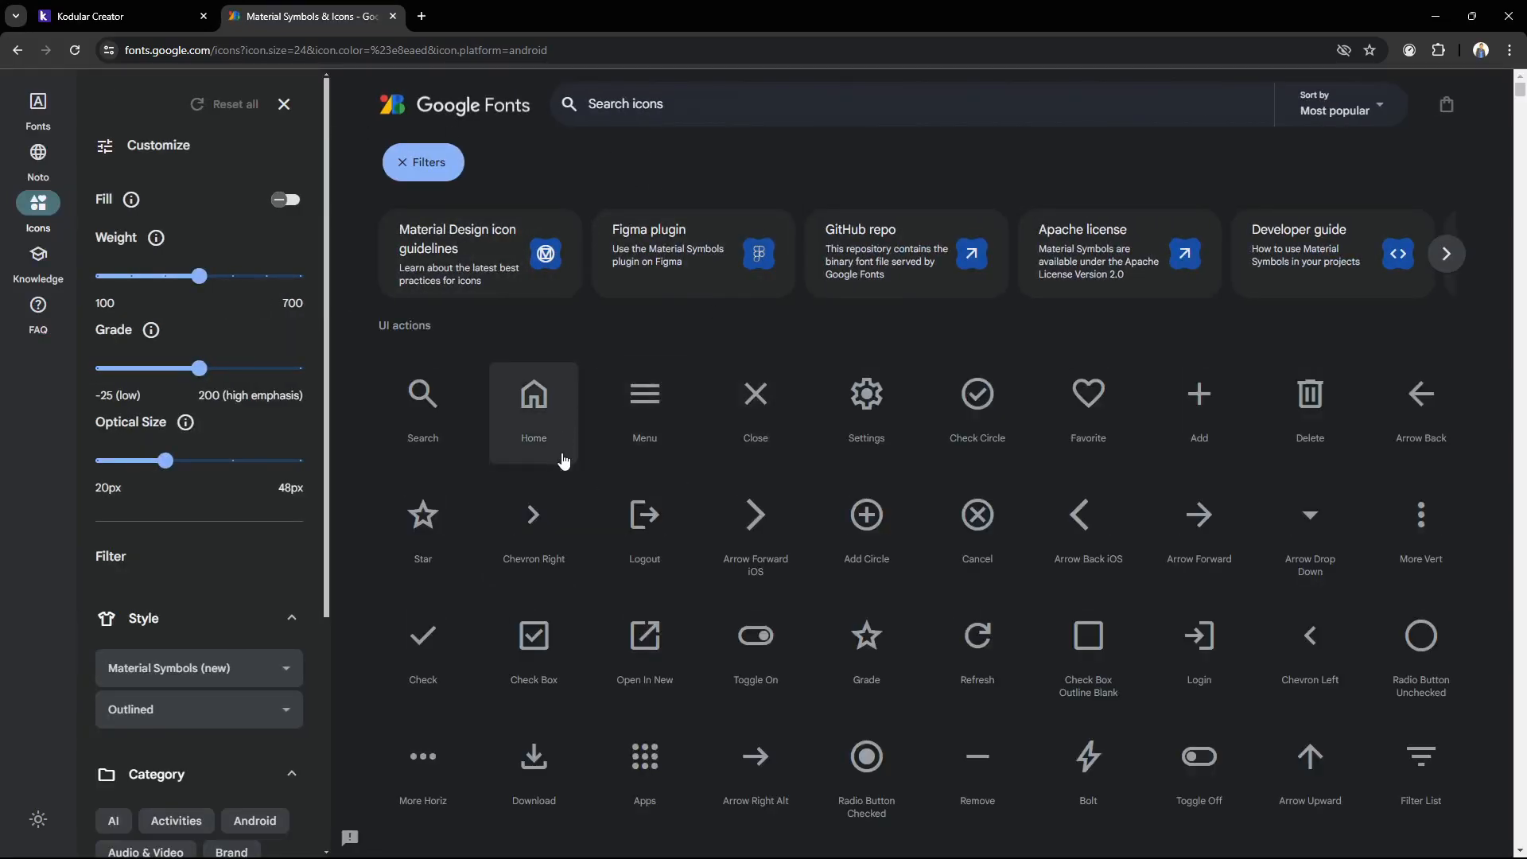
# Search the Google Fonts icon library for Instagram and clear the search again
pyautogui.click(576, 91)
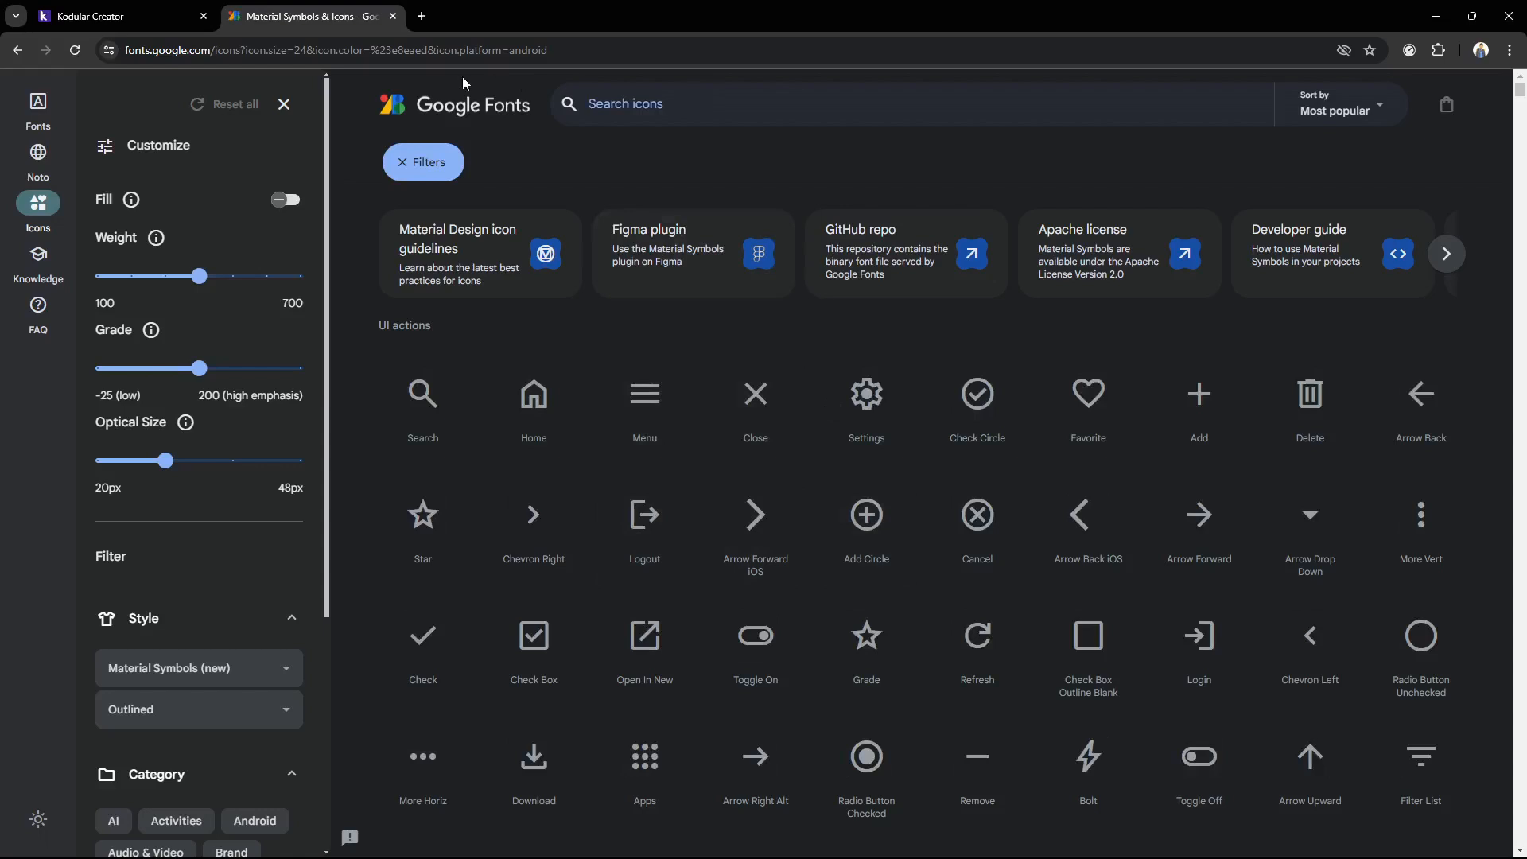
pyautogui.write('Instagram')
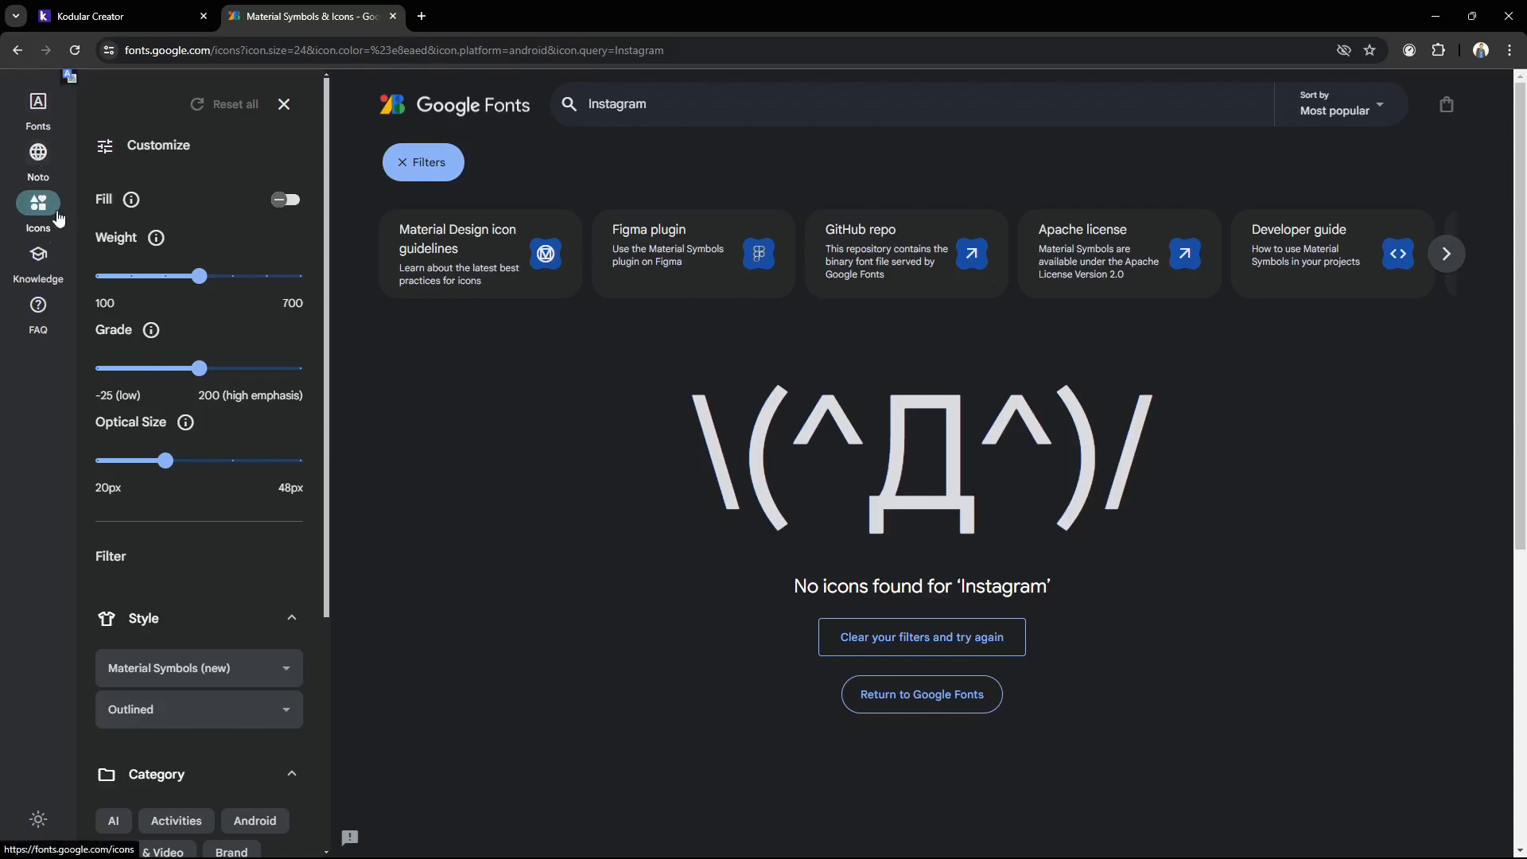
pyautogui.hotkey('ctrl', 'a')
pyautogui.press('BackSpace')
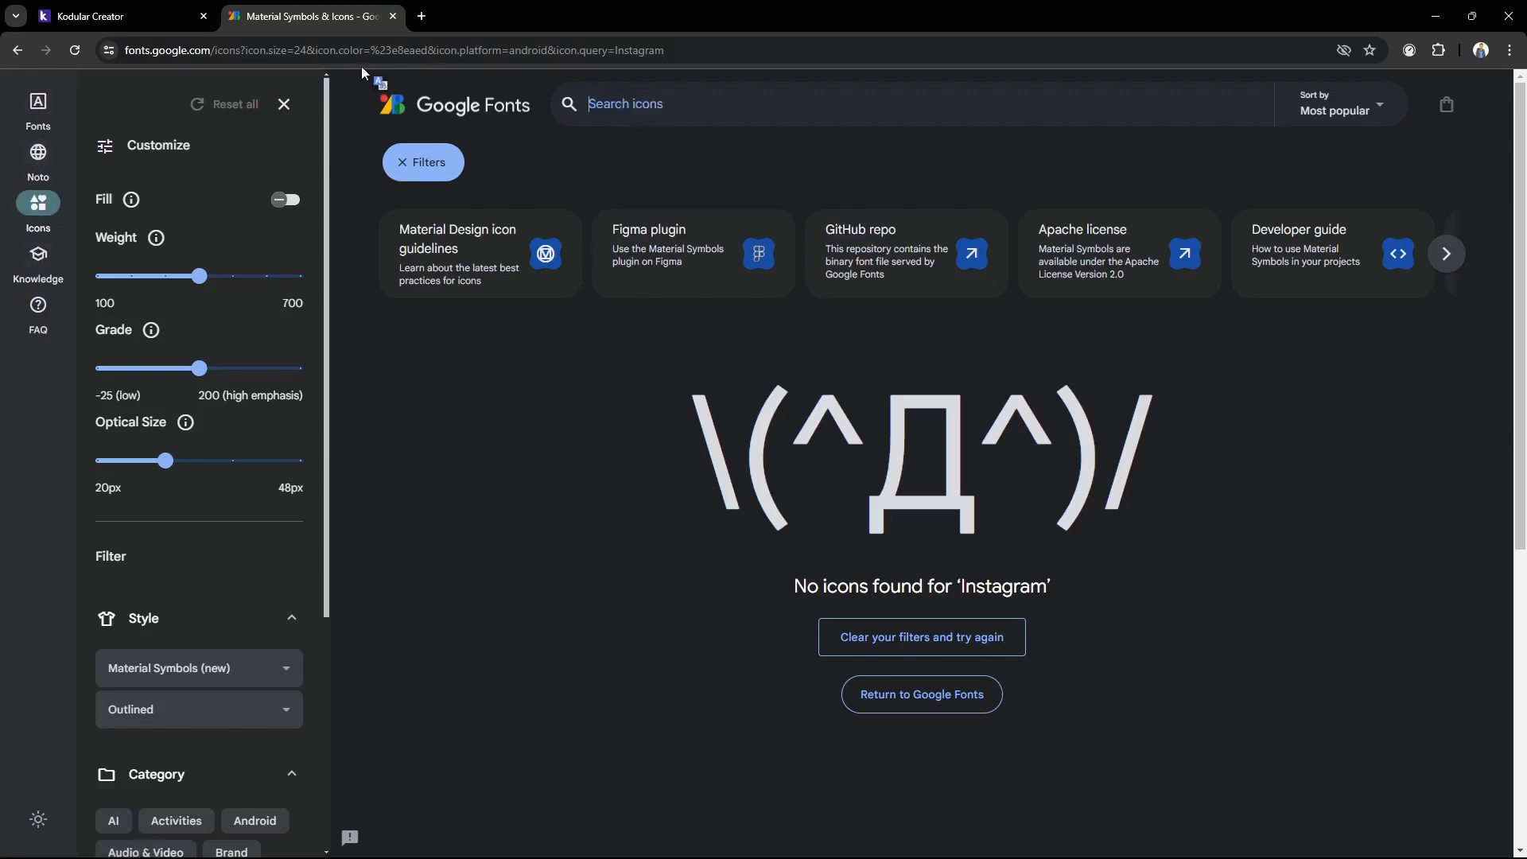
# Open the Search icon's details, copy its Android code and switch back to Kodular Creator
pyautogui.click(423, 395)
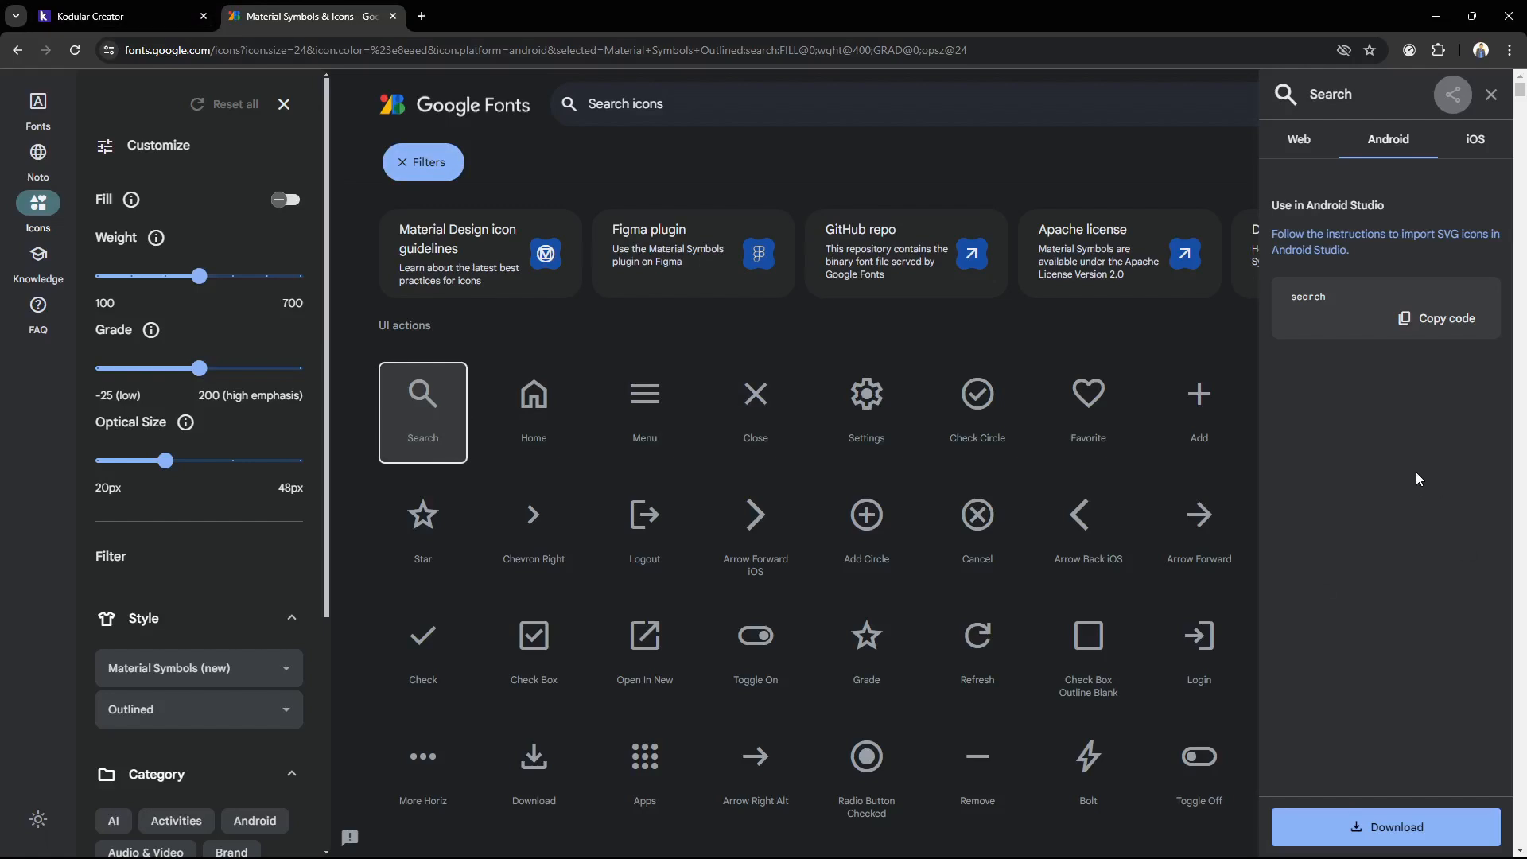
pyautogui.click(1318, 145)
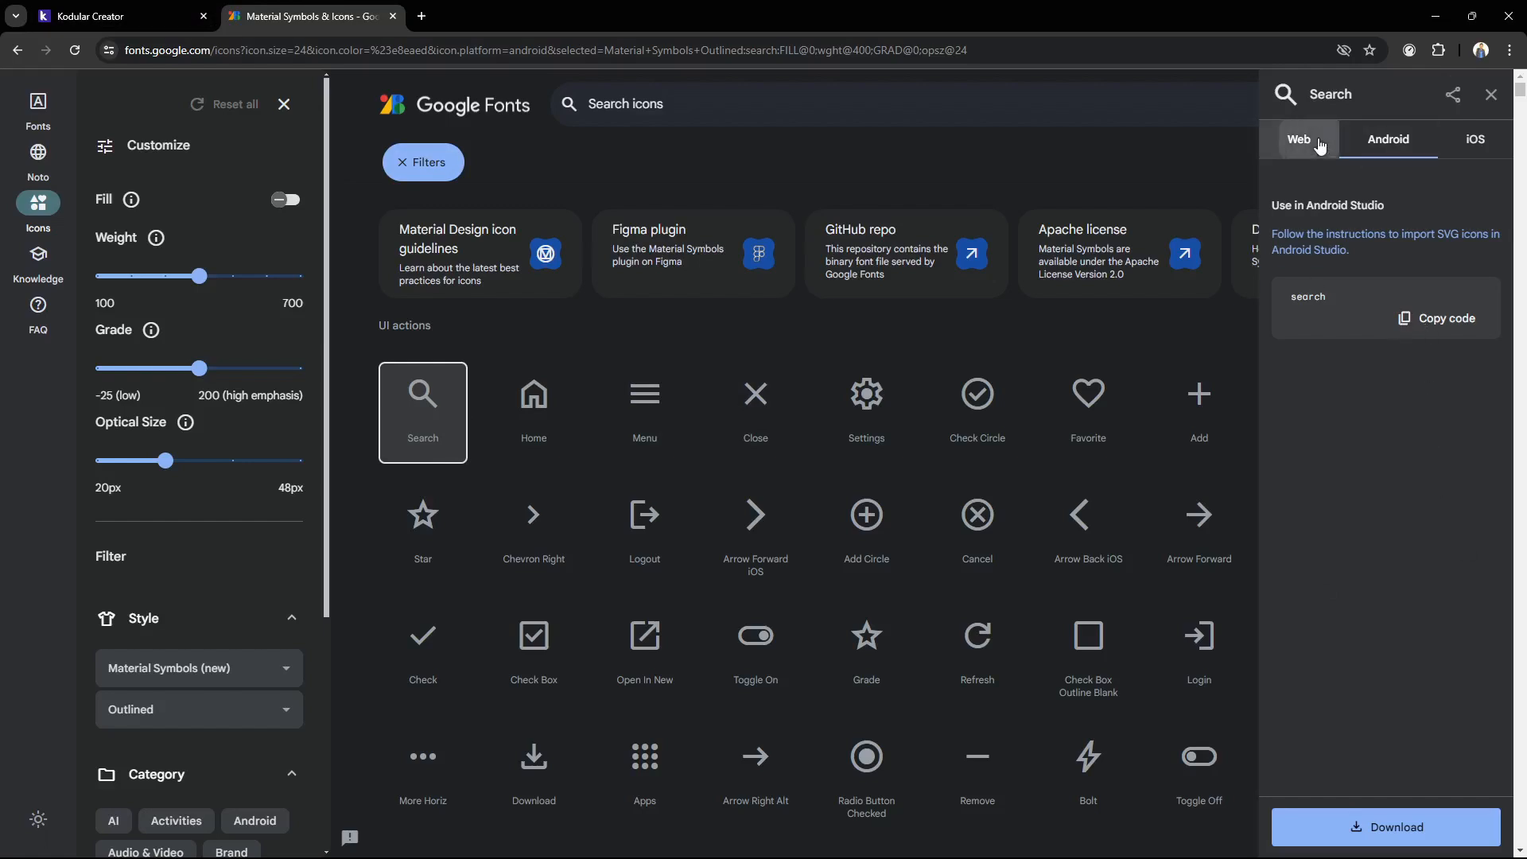
pyautogui.click(1388, 409)
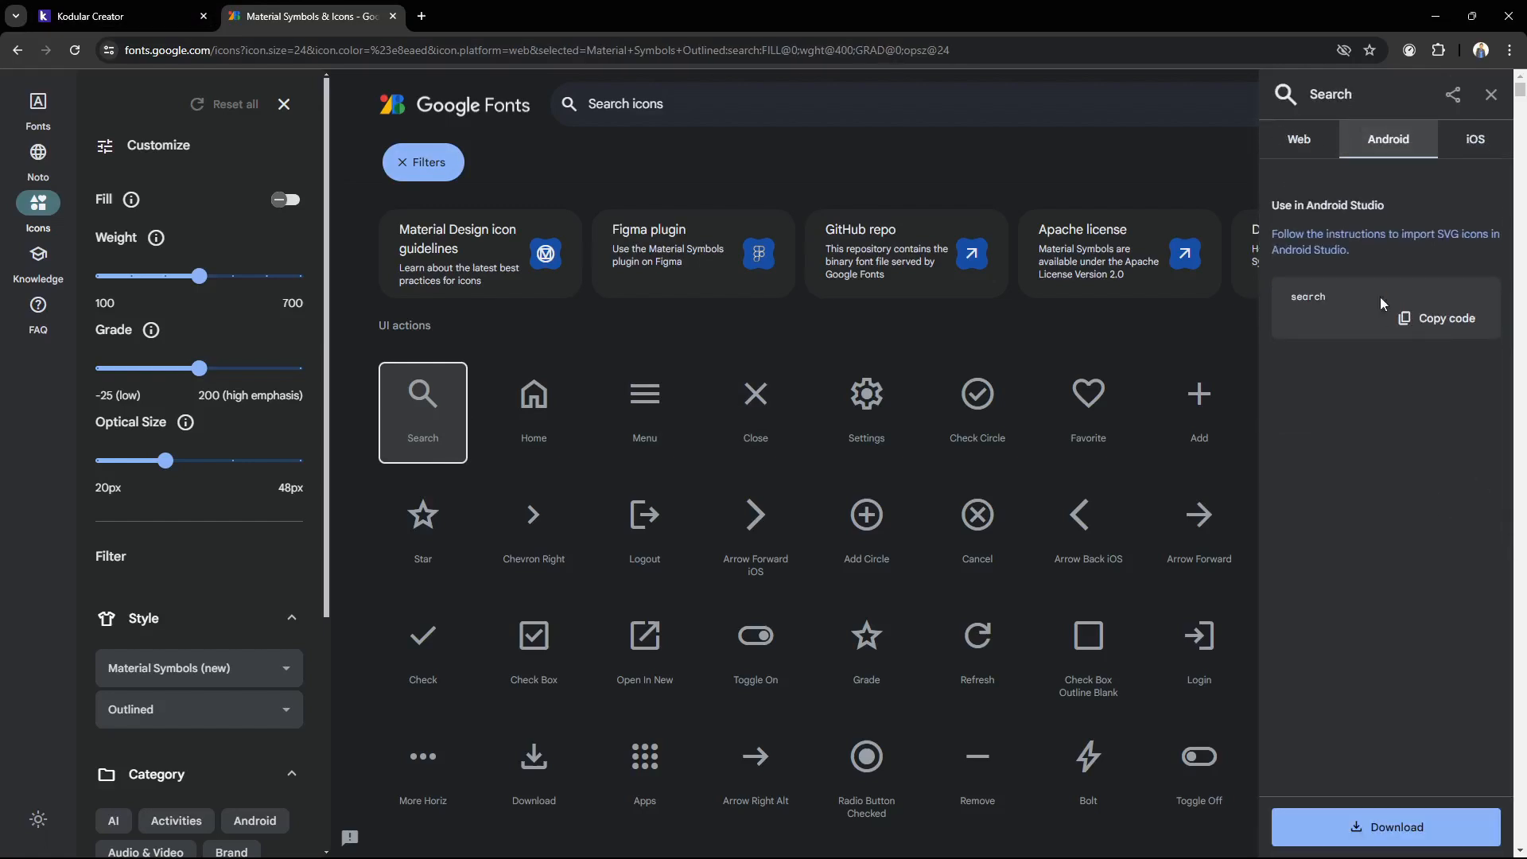
pyautogui.click(1424, 320)
pyautogui.click(90, 10)
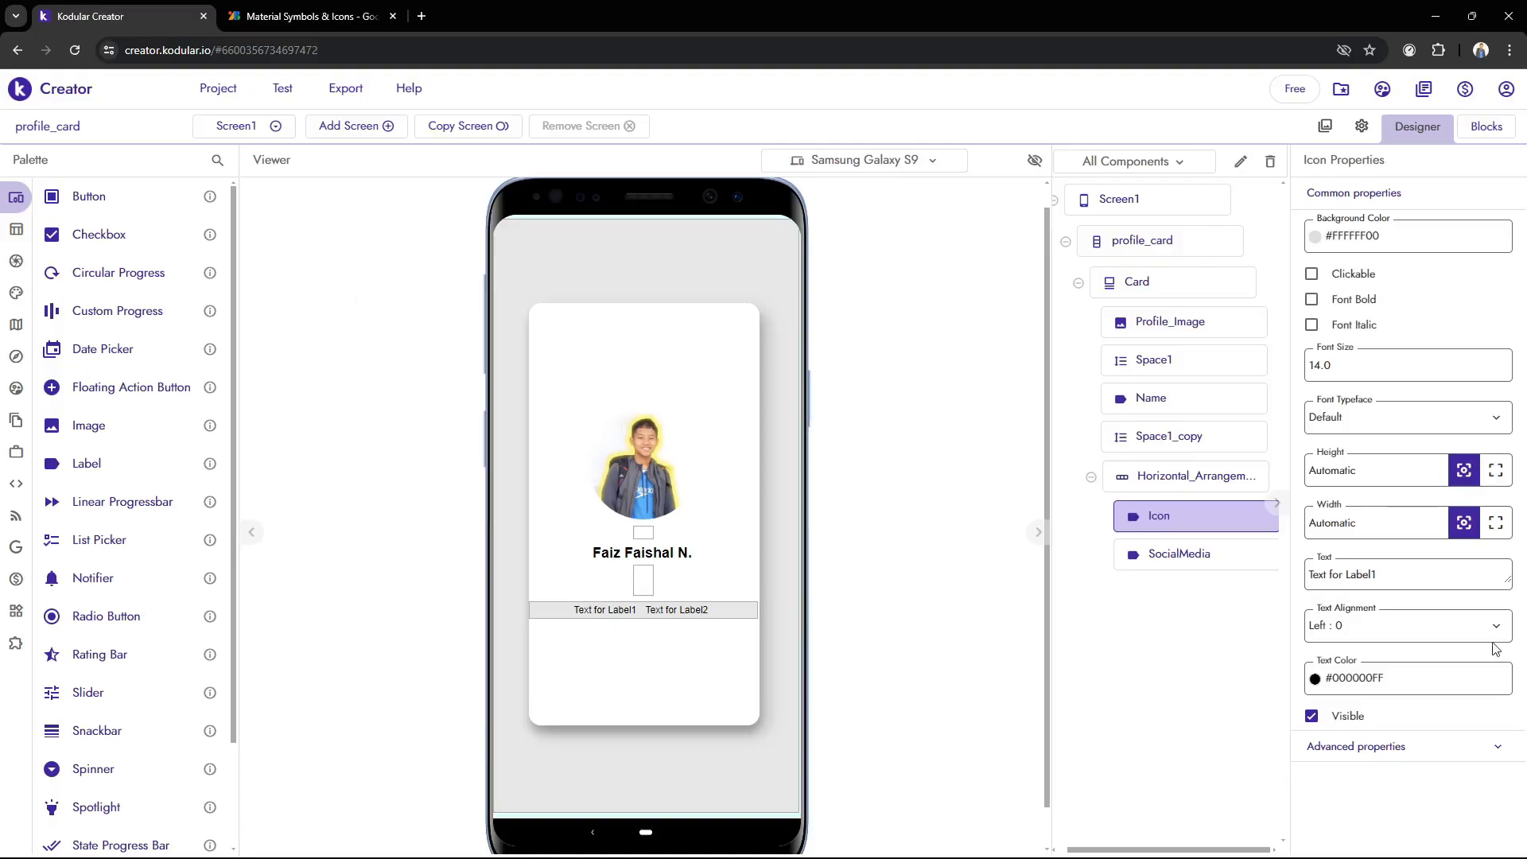
# Set the Icon label's text to "search" and its font typeface to Material Icons
pyautogui.click(1418, 579)
pyautogui.hotkey('ctrl', 'a')
pyautogui.write('search')
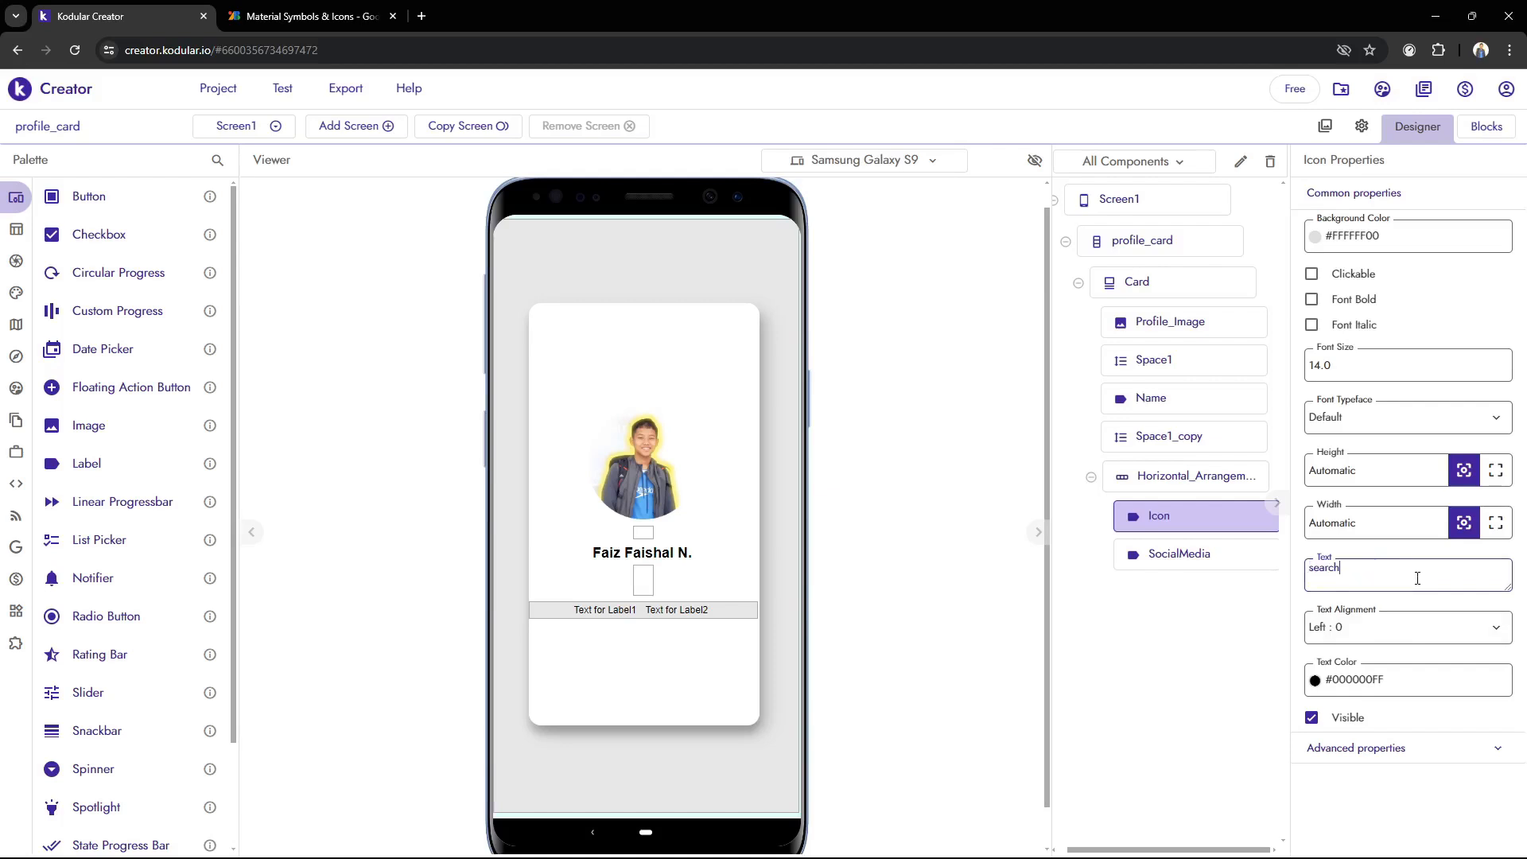
pyautogui.click(1238, 634)
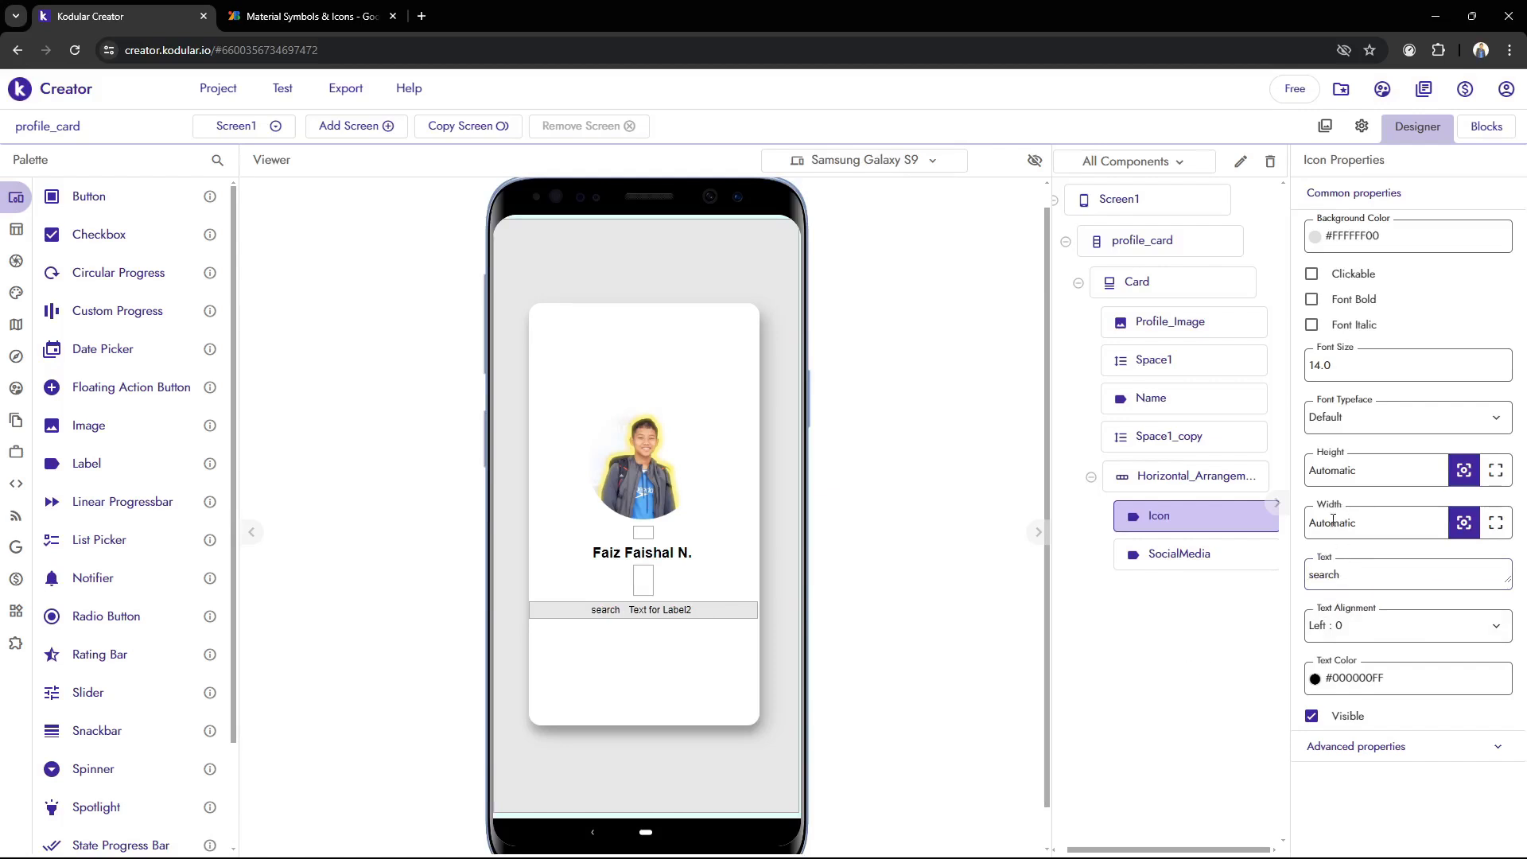
pyautogui.click(1374, 420)
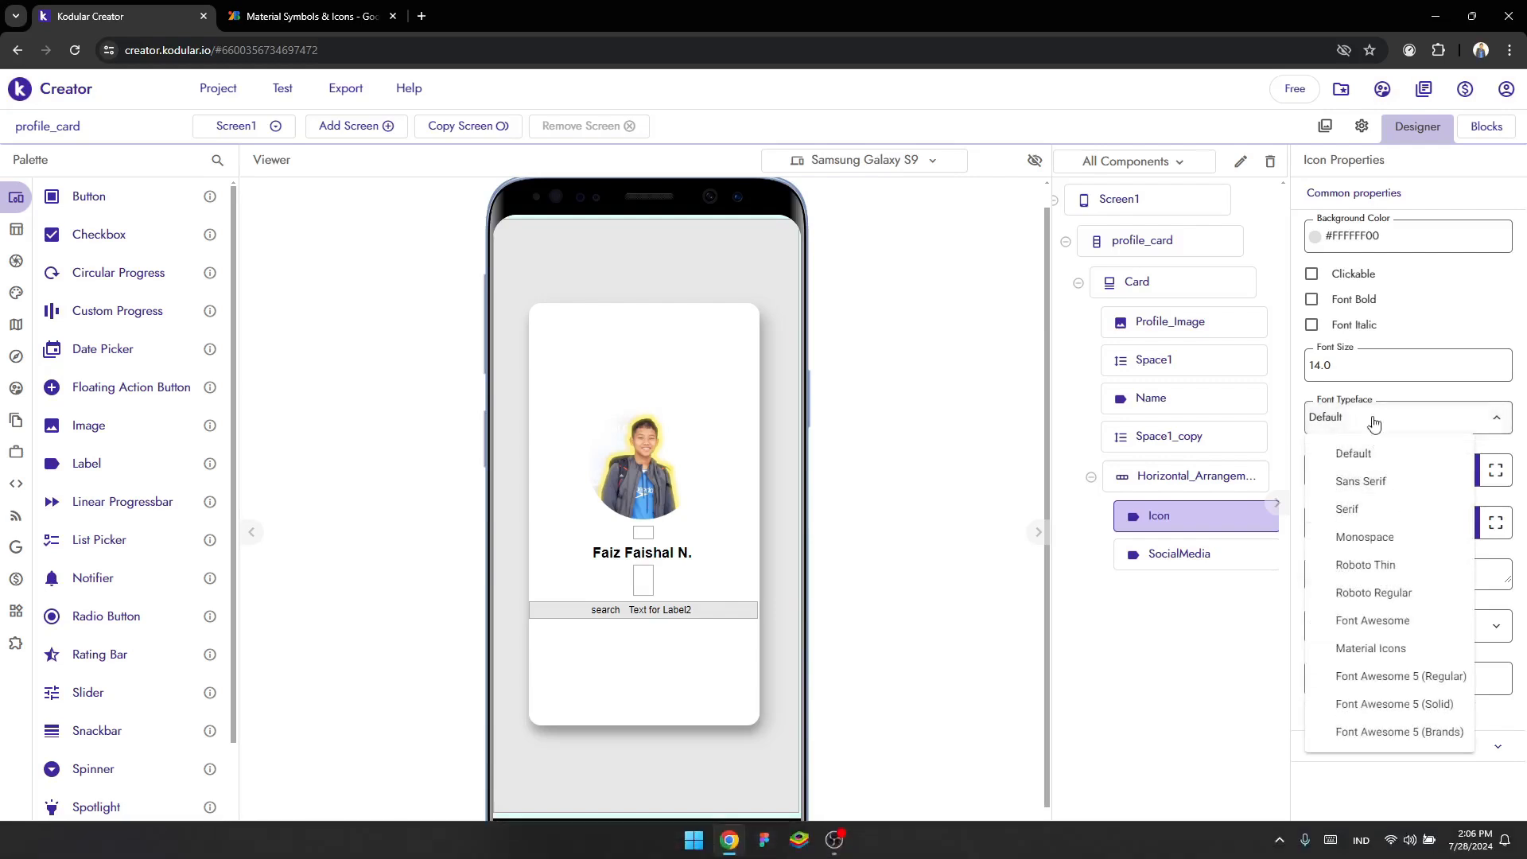
pyautogui.click(1384, 649)
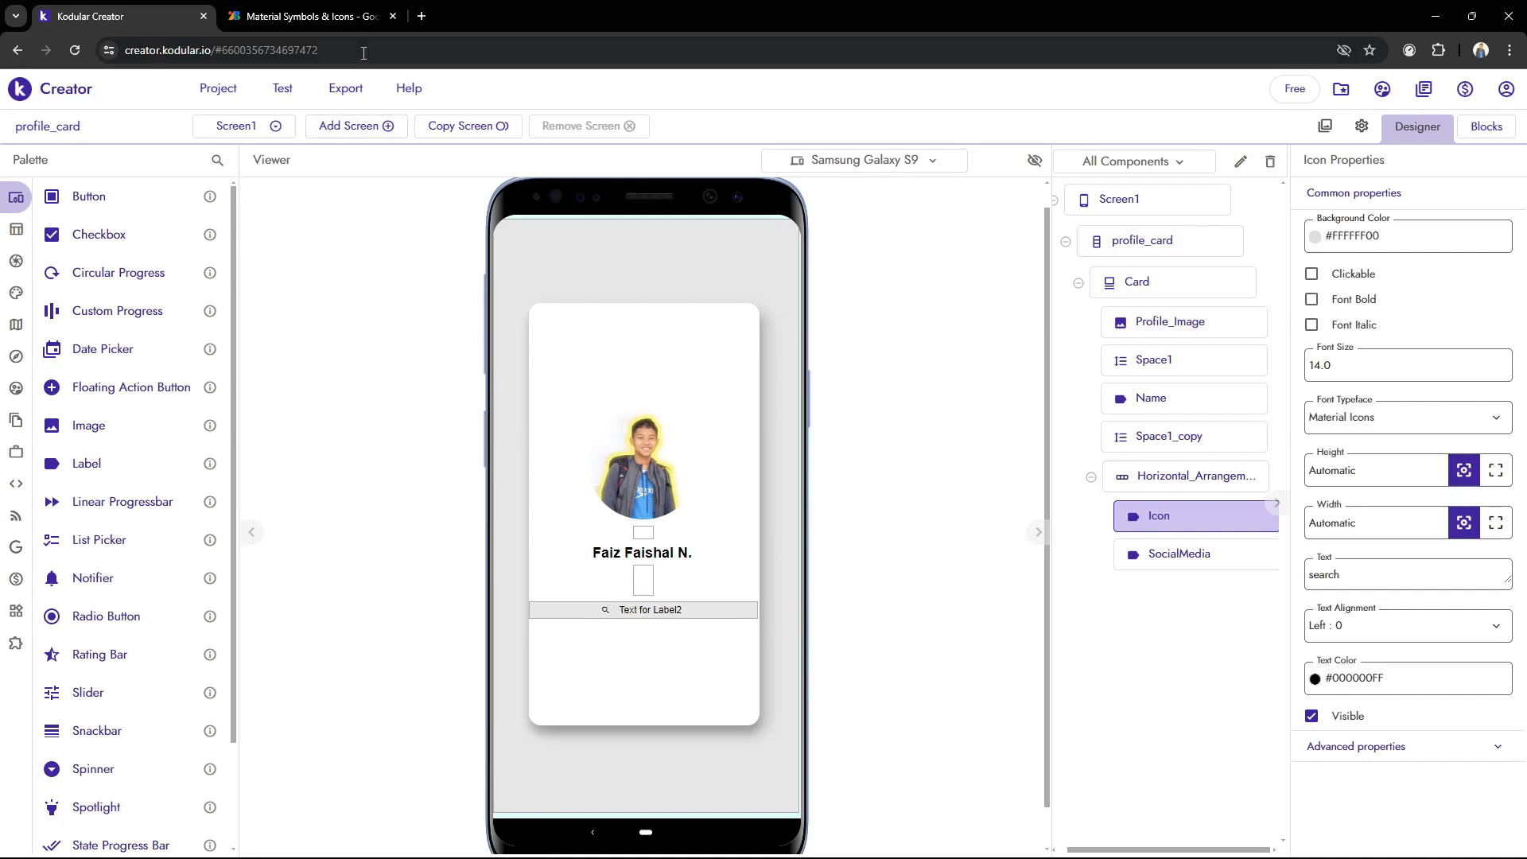
pyautogui.click(346, 9)
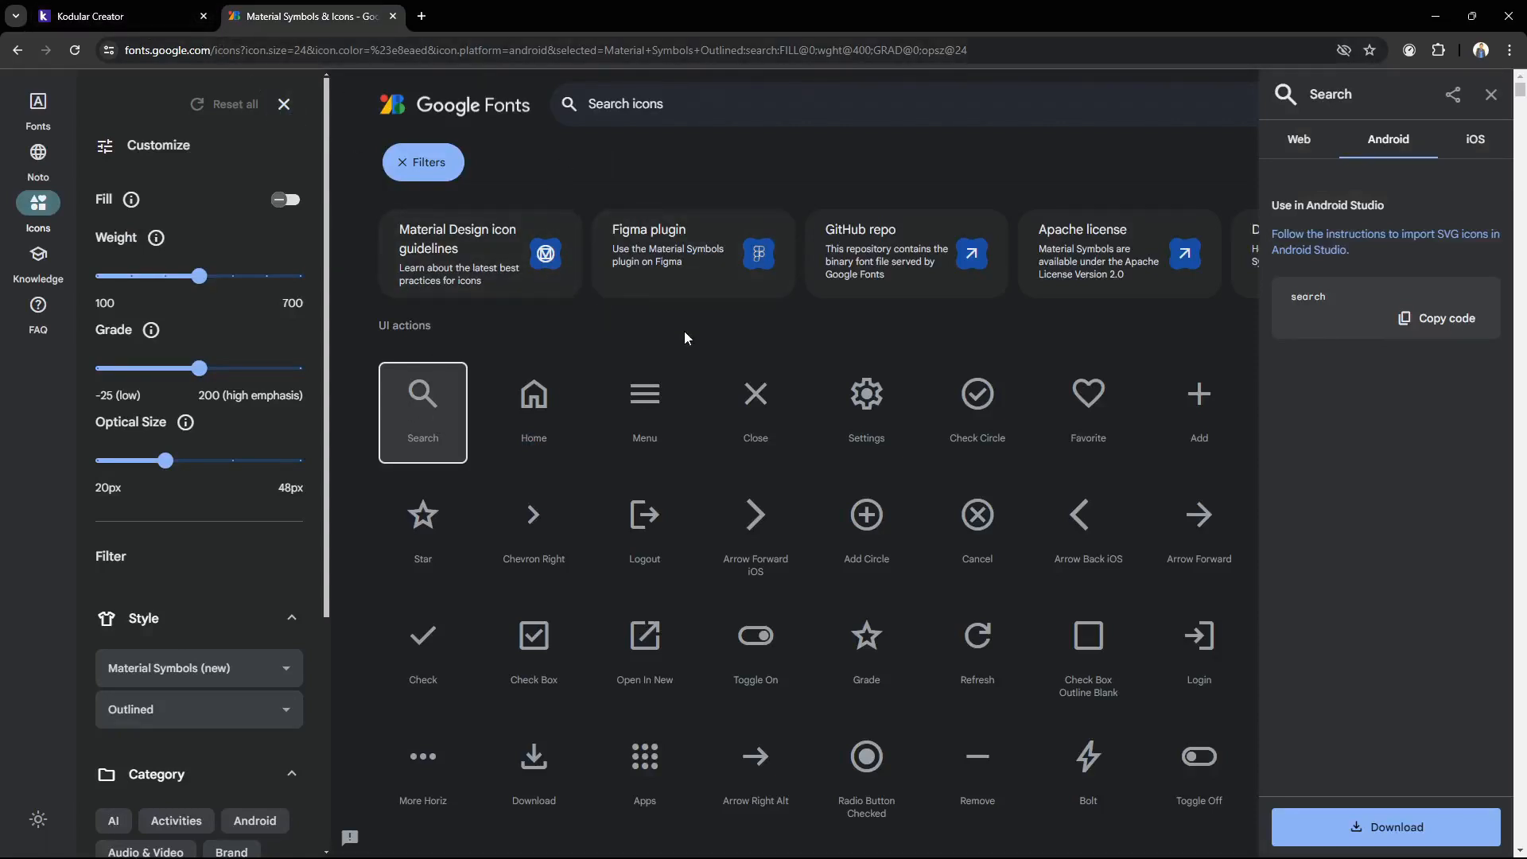
pyautogui.click(119, 15)
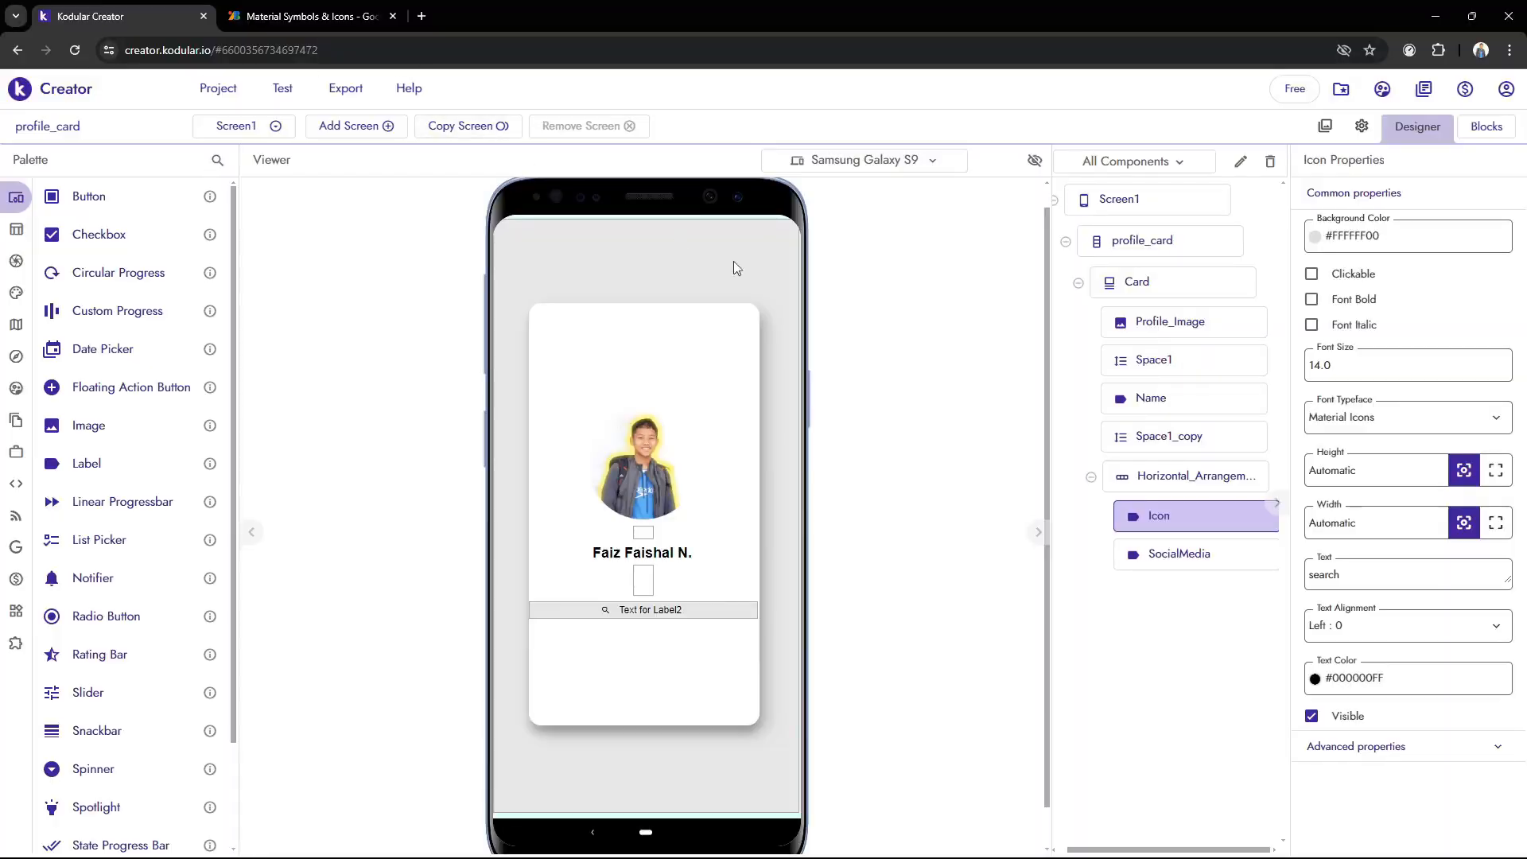
# Delete the Icon label from the horizontal arrangement
pyautogui.click(1163, 512)
pyautogui.press('Delete')
pyautogui.click(894, 536)
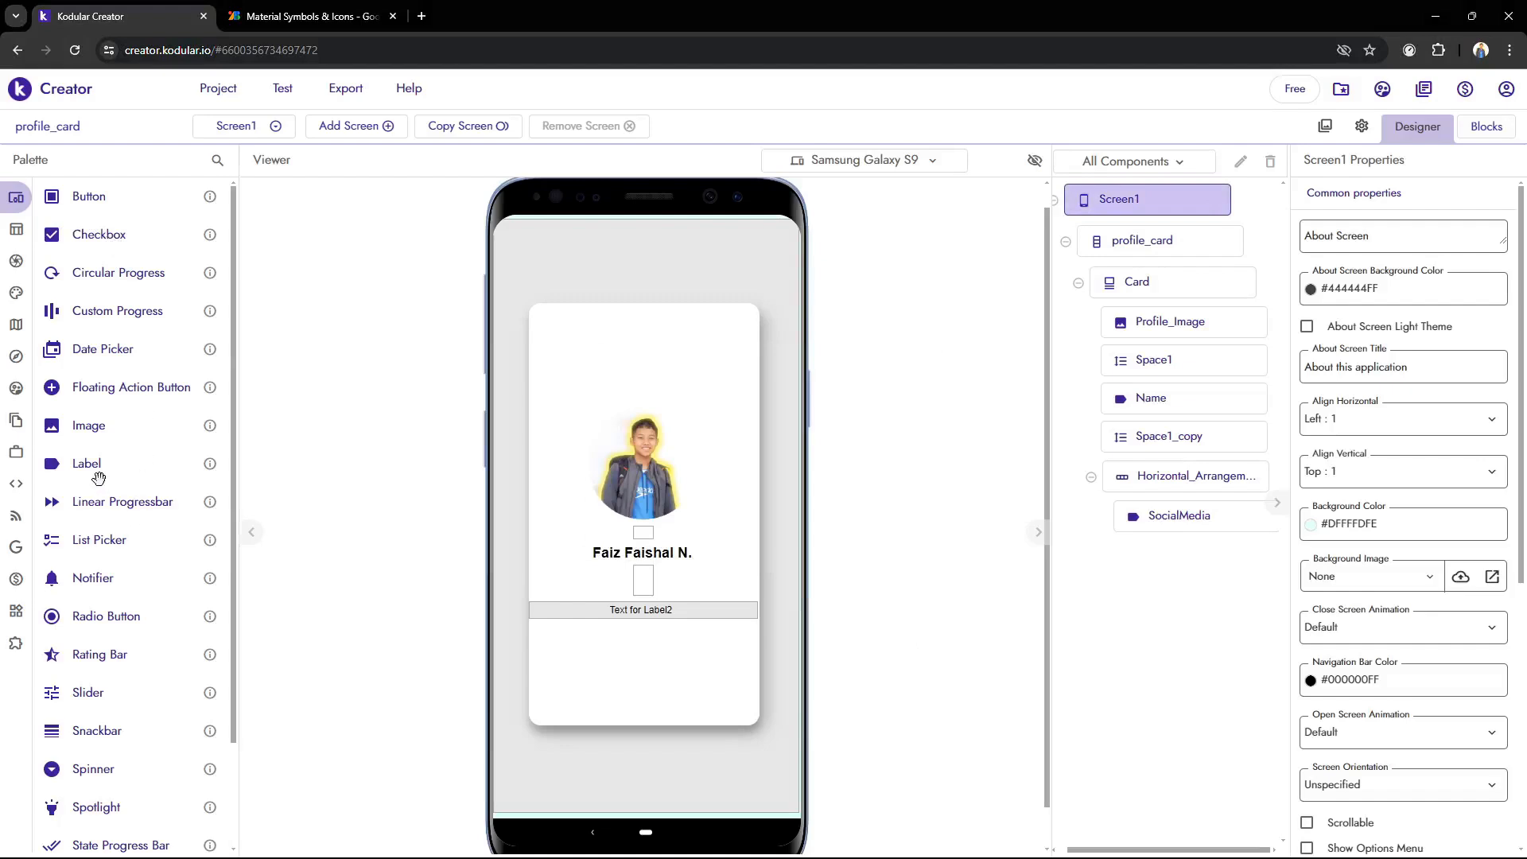
# Add an Image component before the SocialMedia label in the horizontal arrangement and rename it Icon
pyautogui.moveTo(82, 430); pyautogui.dragTo(628, 609)
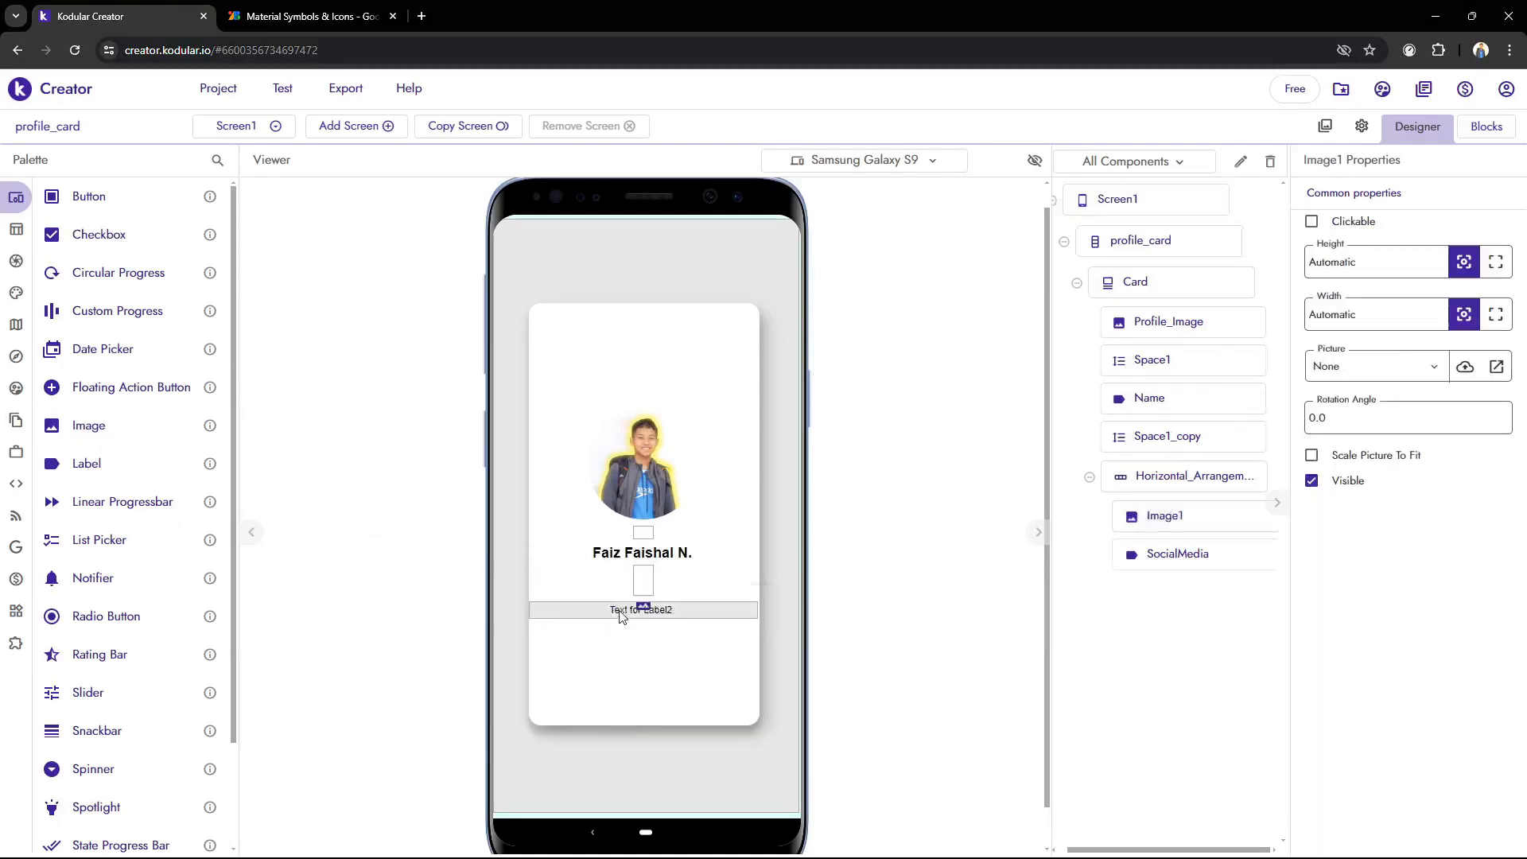
pyautogui.click(1240, 162)
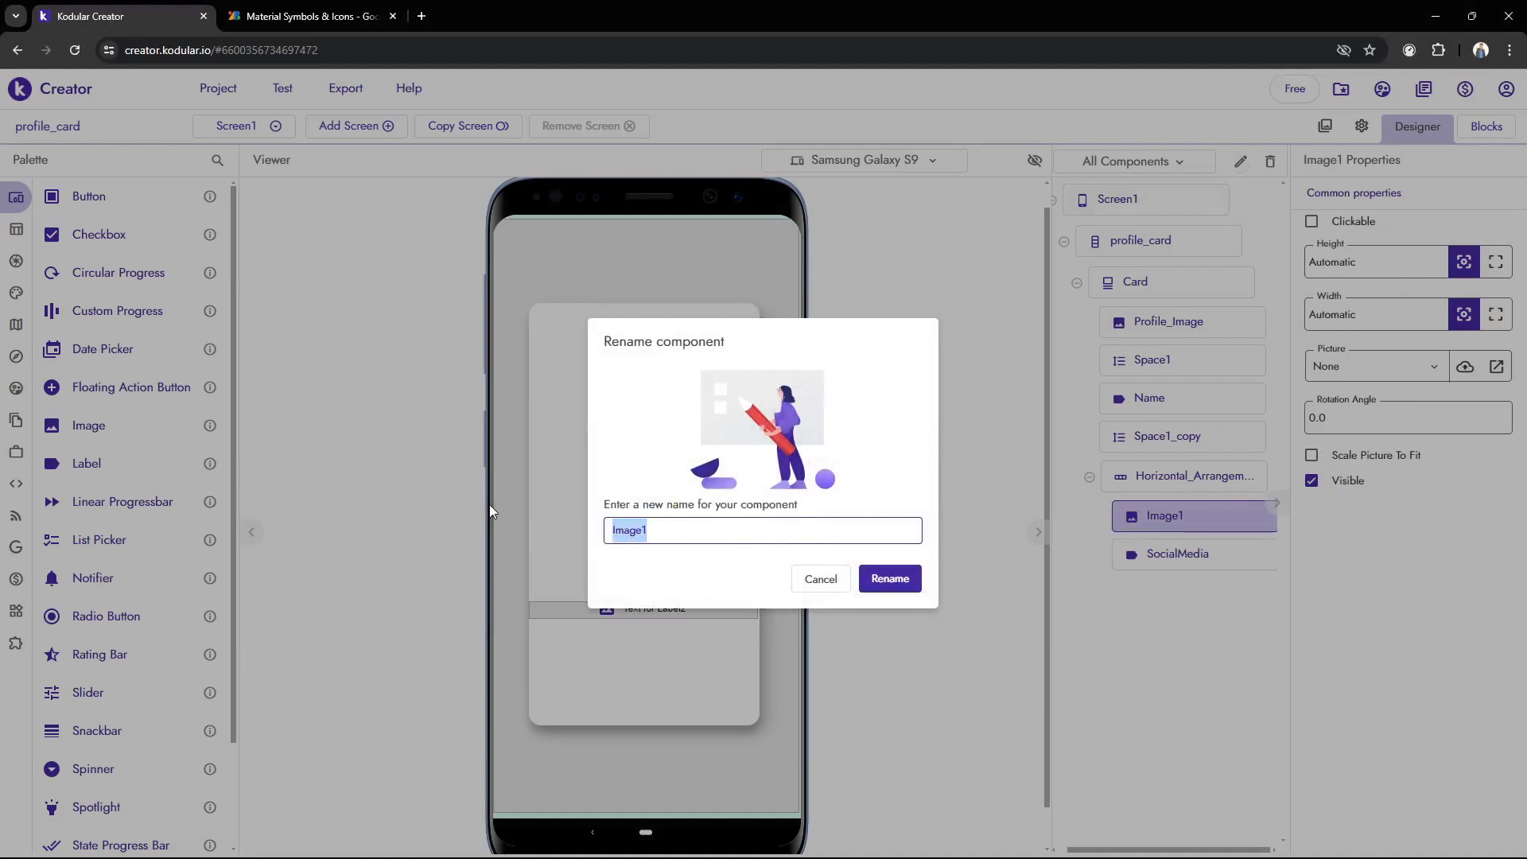
pyautogui.write('Icon')
pyautogui.click(910, 584)
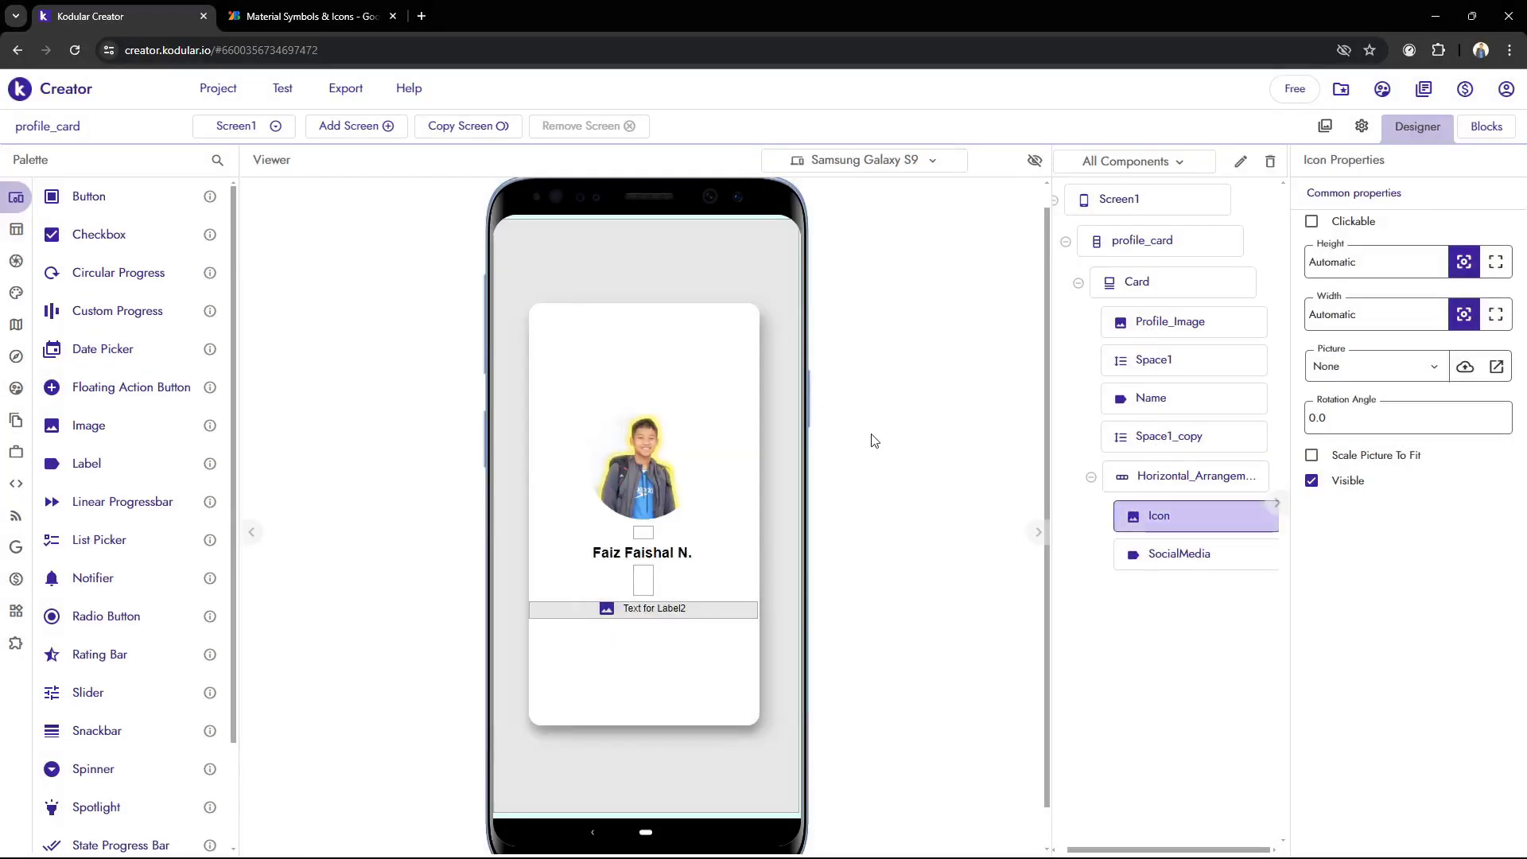
# Look at the instagram (1) and linkedin image files in the Utama folder, then return to Kodular Creator and close the icon library page
pyautogui.hotkey('alt', 'Tab')
pyautogui.scroll(3, 746, 189)
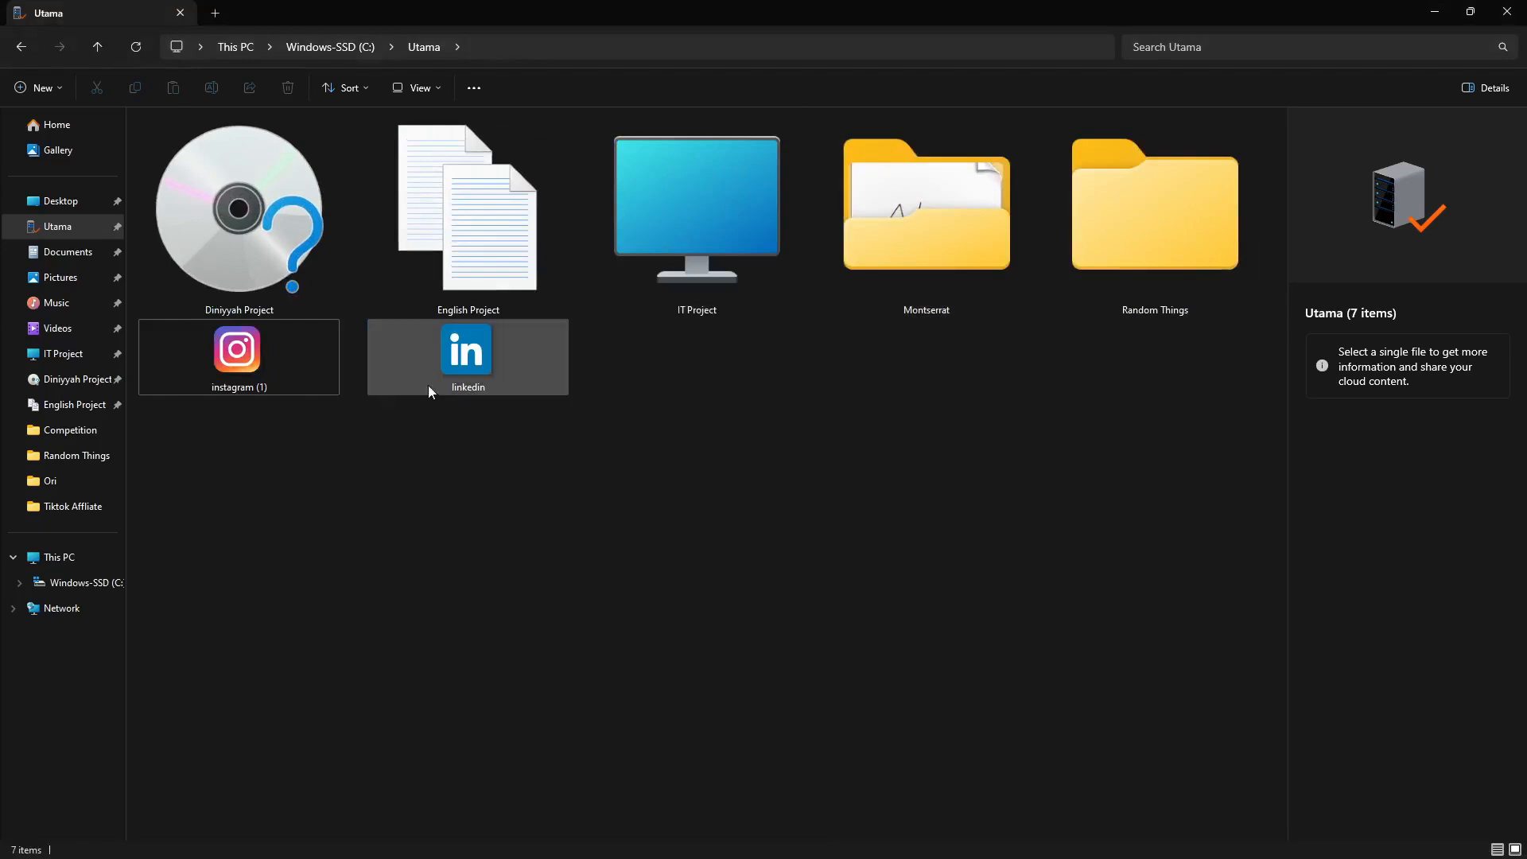
pyautogui.scroll(-2, 487, 386)
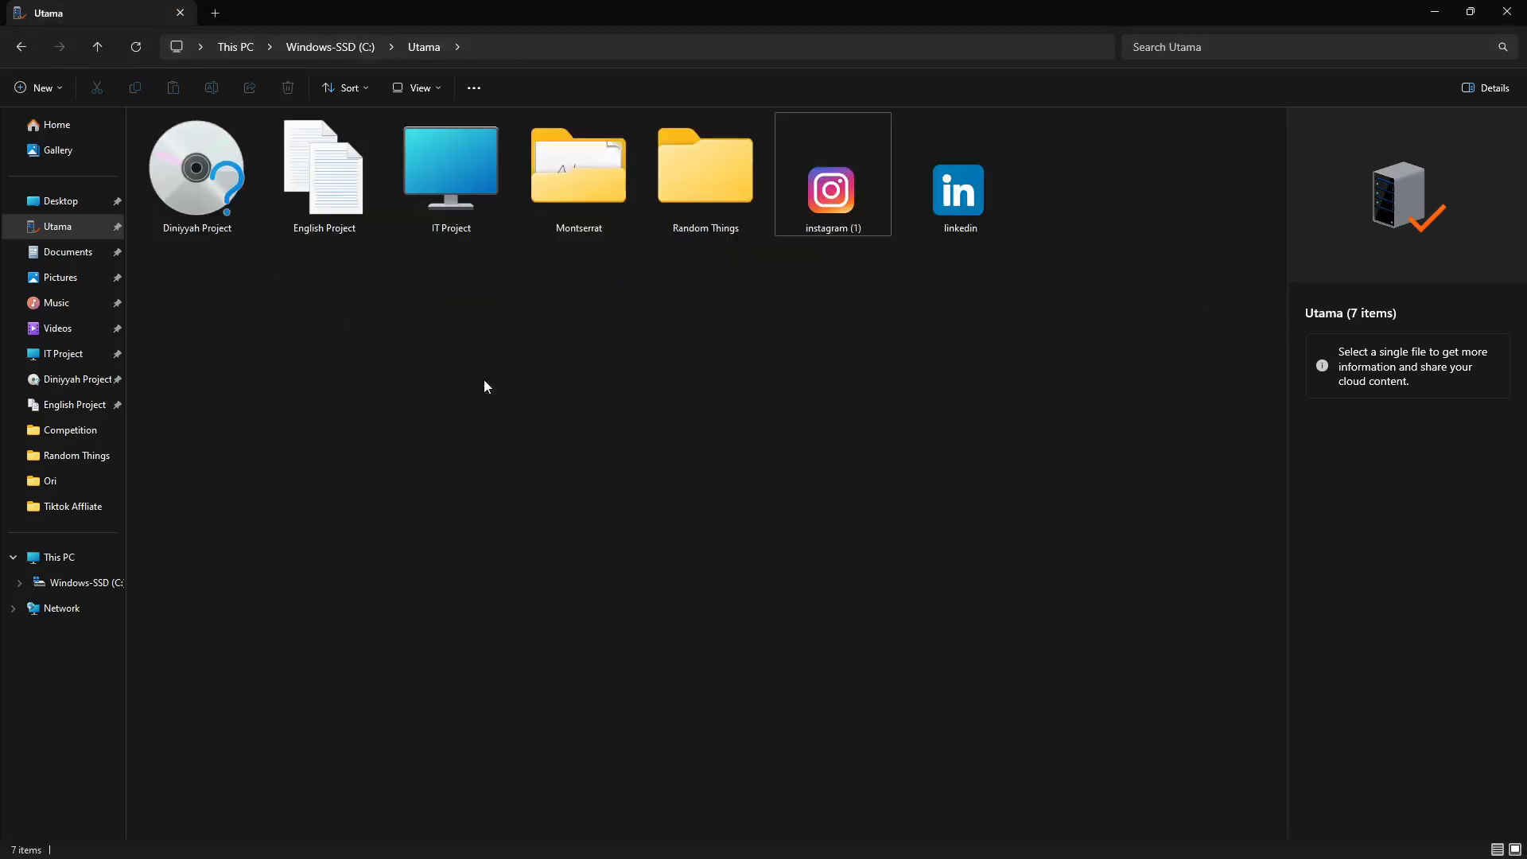
pyautogui.click(861, 177)
pyautogui.click(965, 192)
pyautogui.click(807, 185)
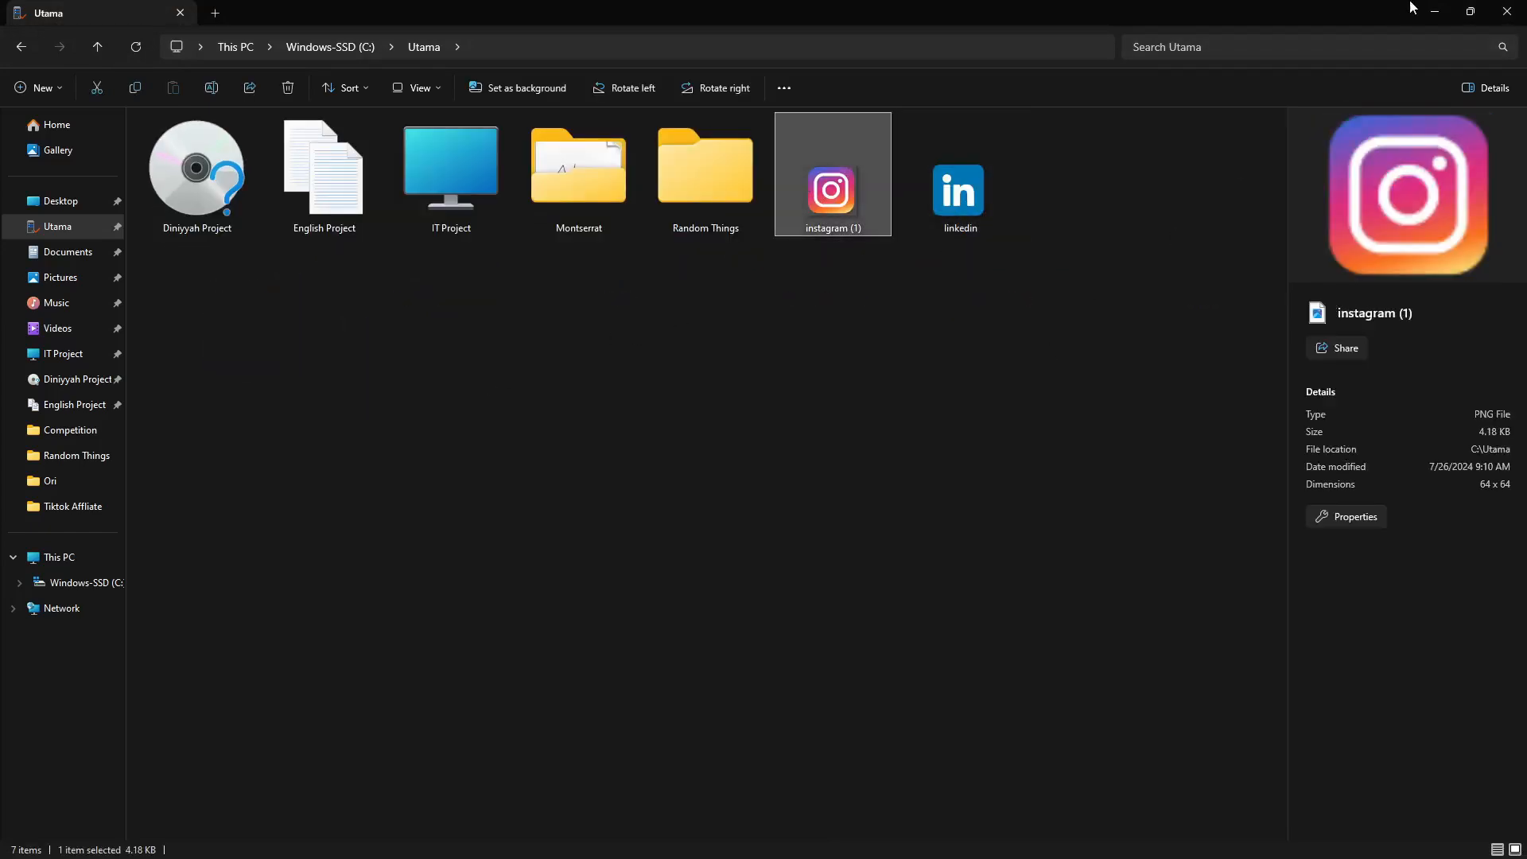
pyautogui.click(1434, 12)
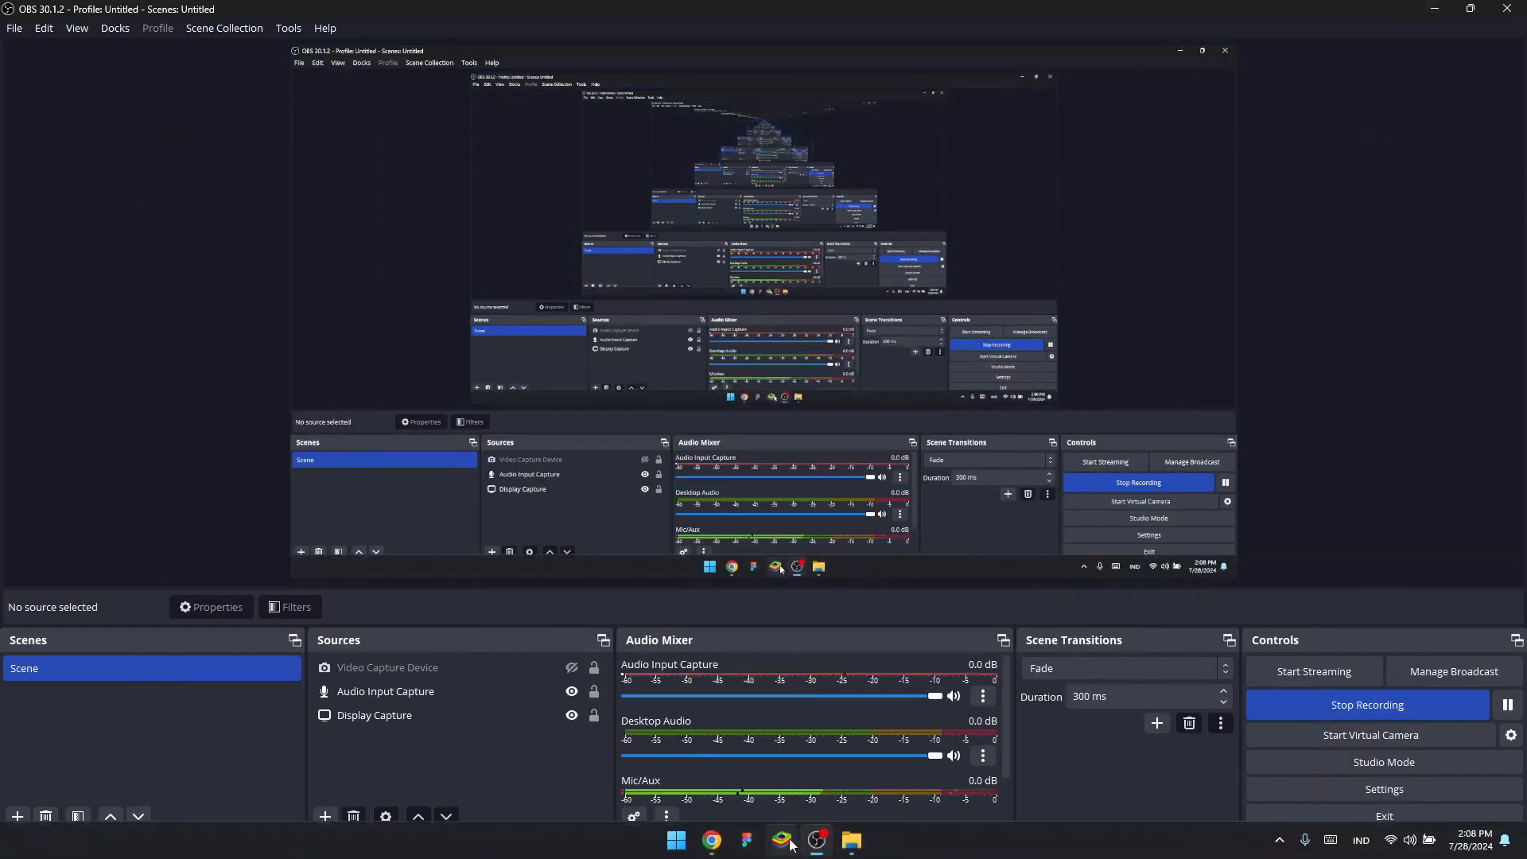
pyautogui.click(787, 842)
pyautogui.click(135, 8)
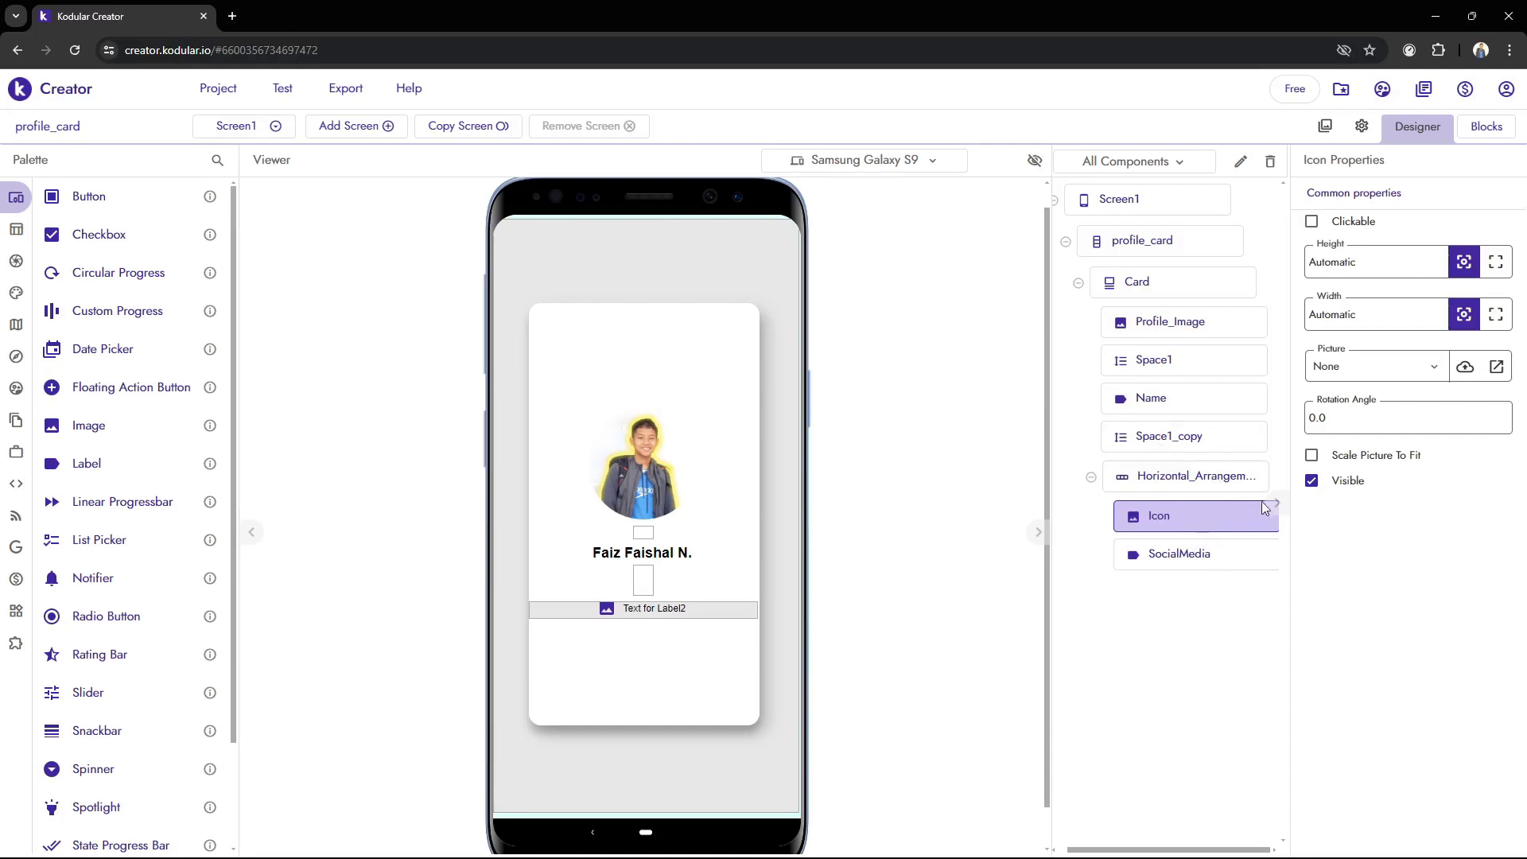
# Upload the instagram (1) PNG file from the Utama folder to the project's assets
pyautogui.click(1464, 374)
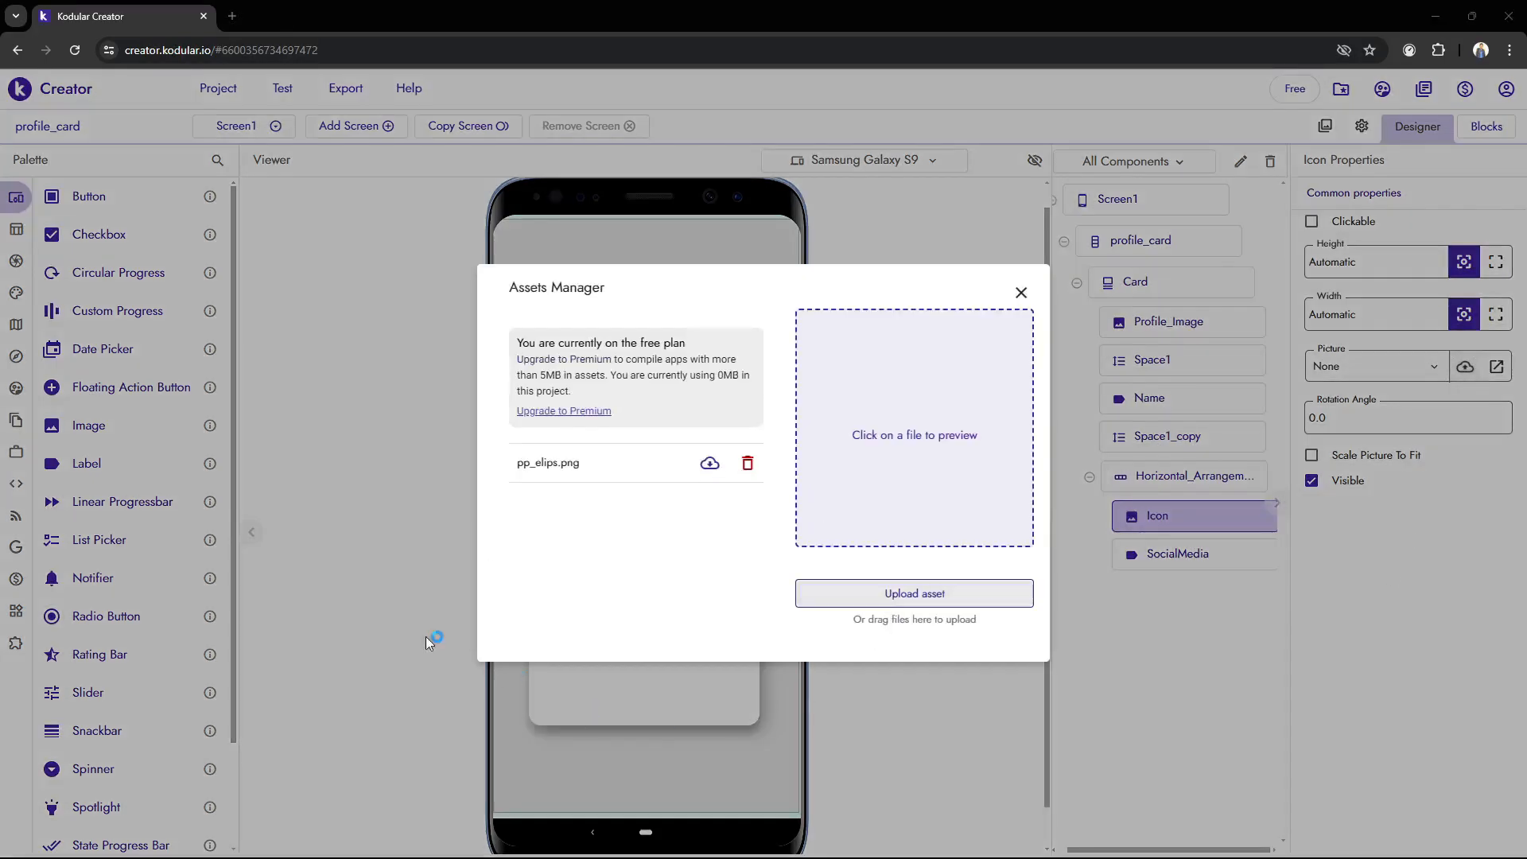
pyautogui.click(242, 291)
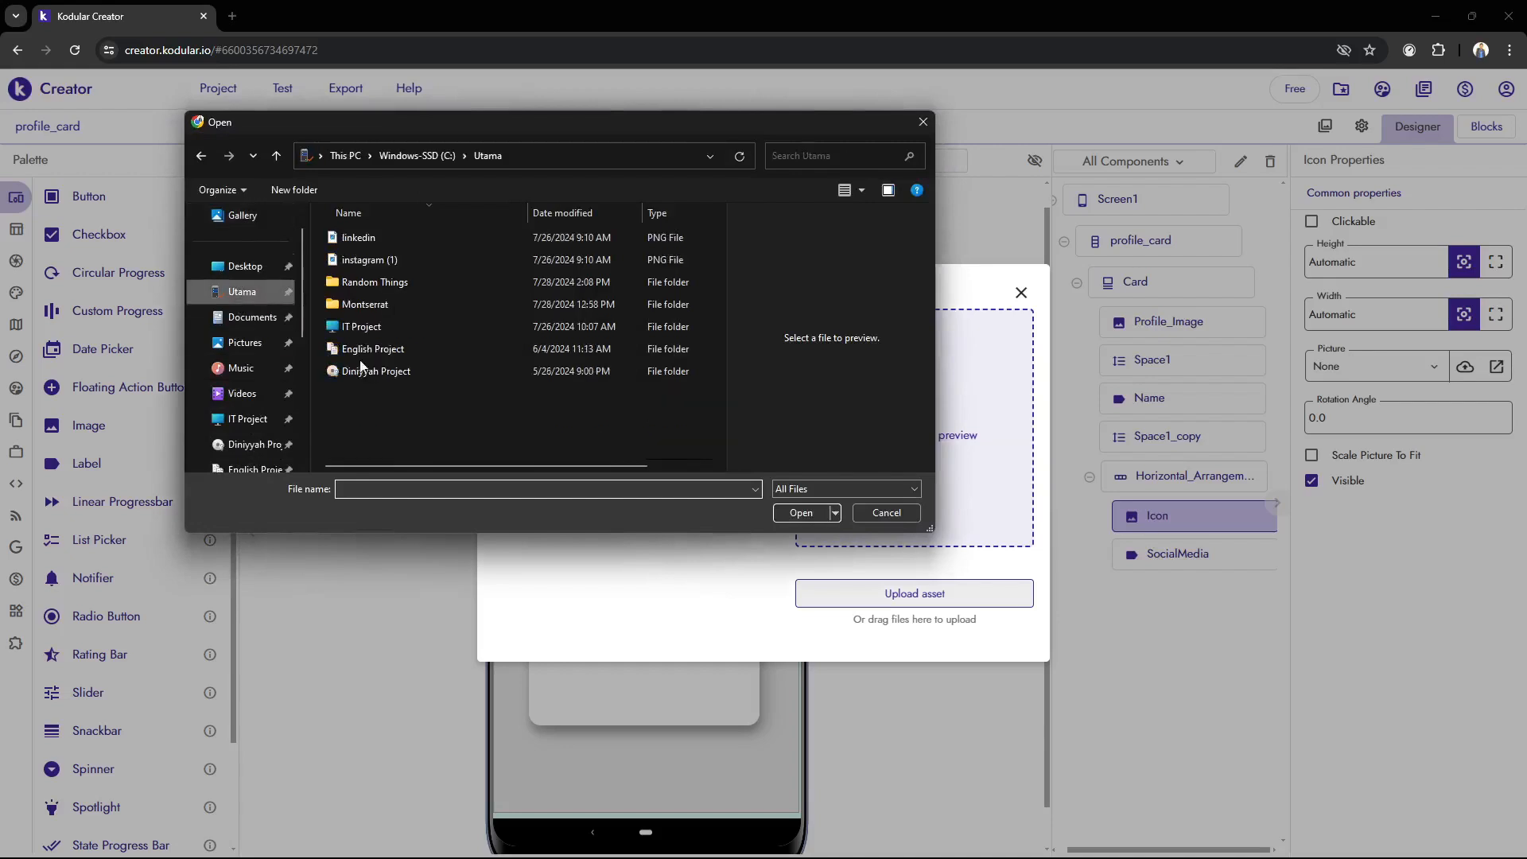
pyautogui.click(527, 261)
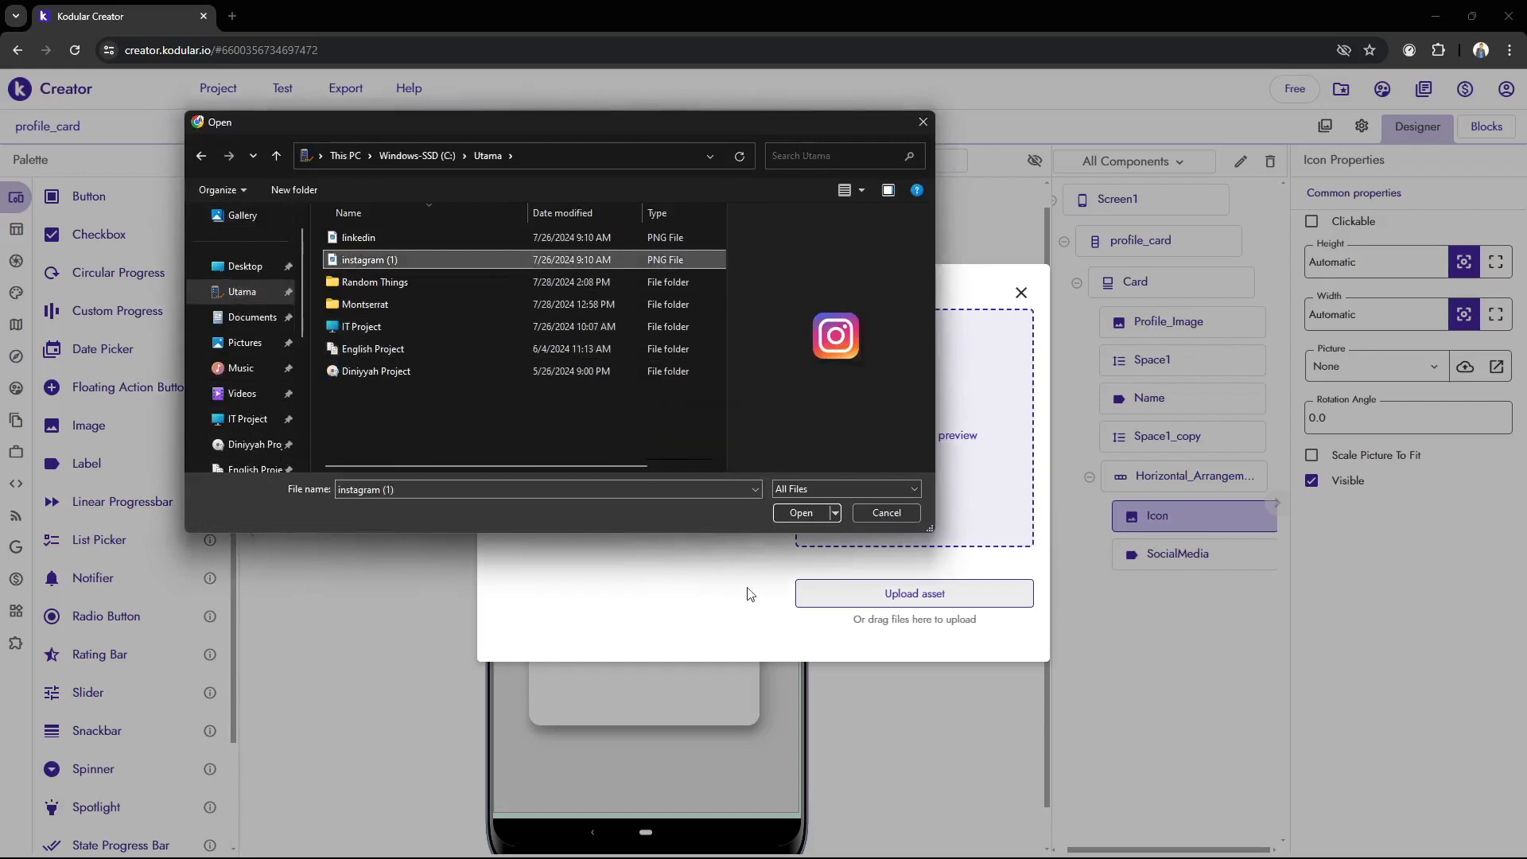
pyautogui.click(801, 512)
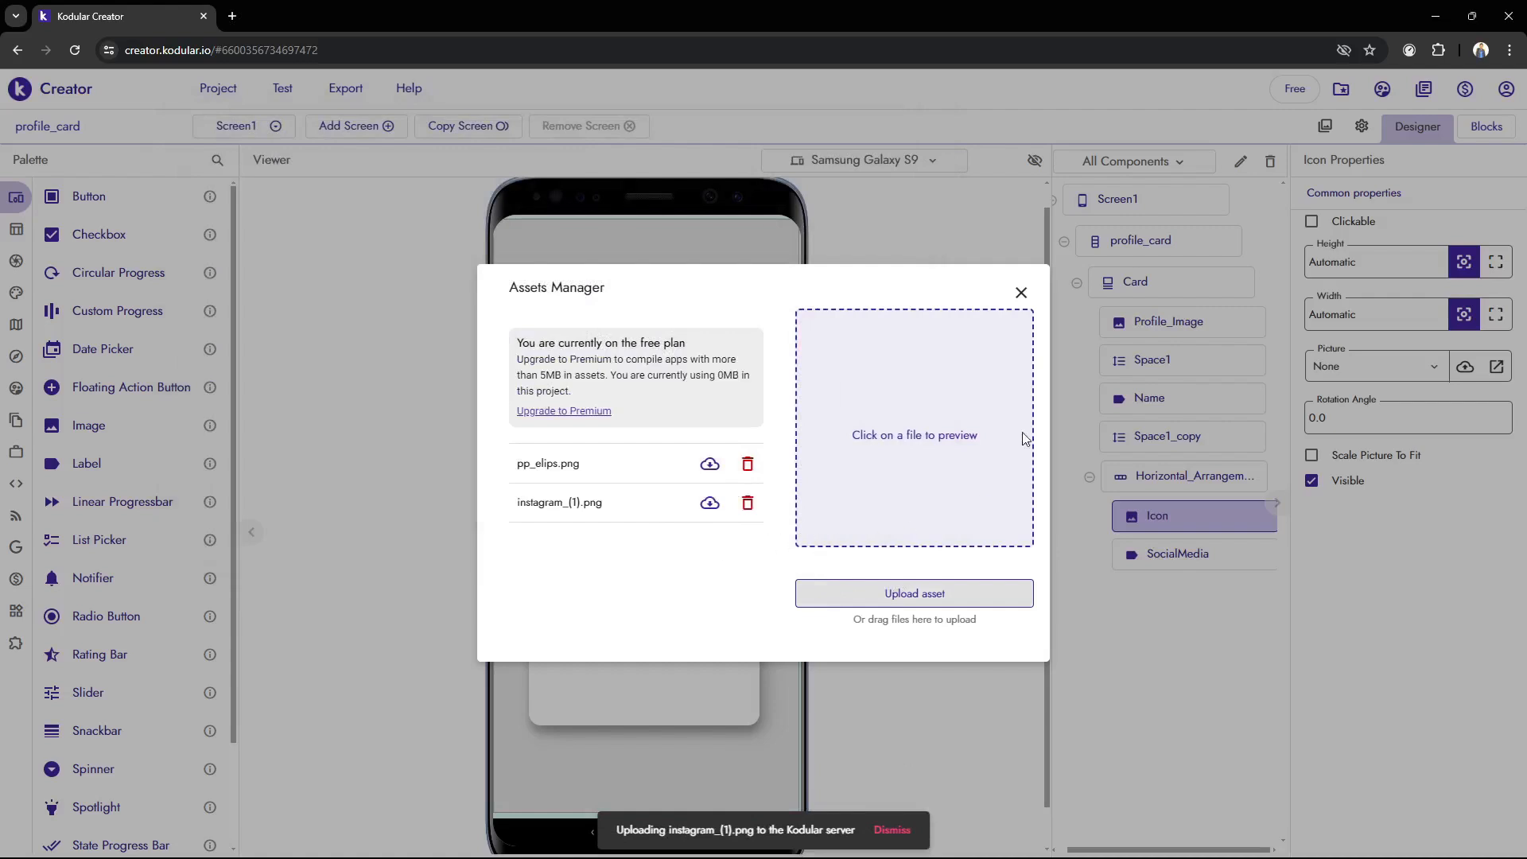
pyautogui.click(1020, 292)
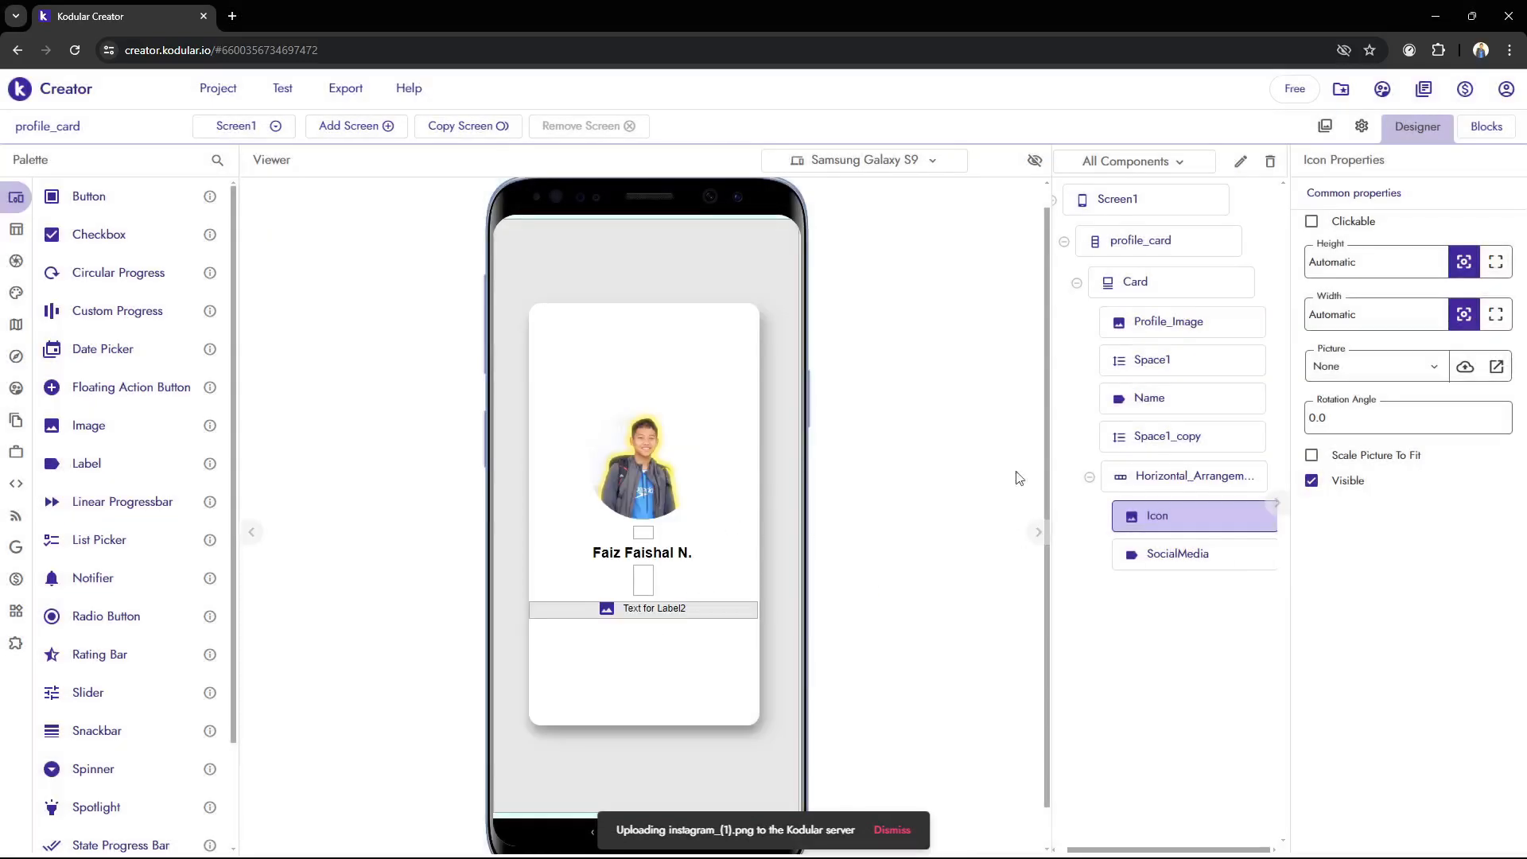
# Set the Icon image's picture to instagram_(1).png
pyautogui.click(1419, 373)
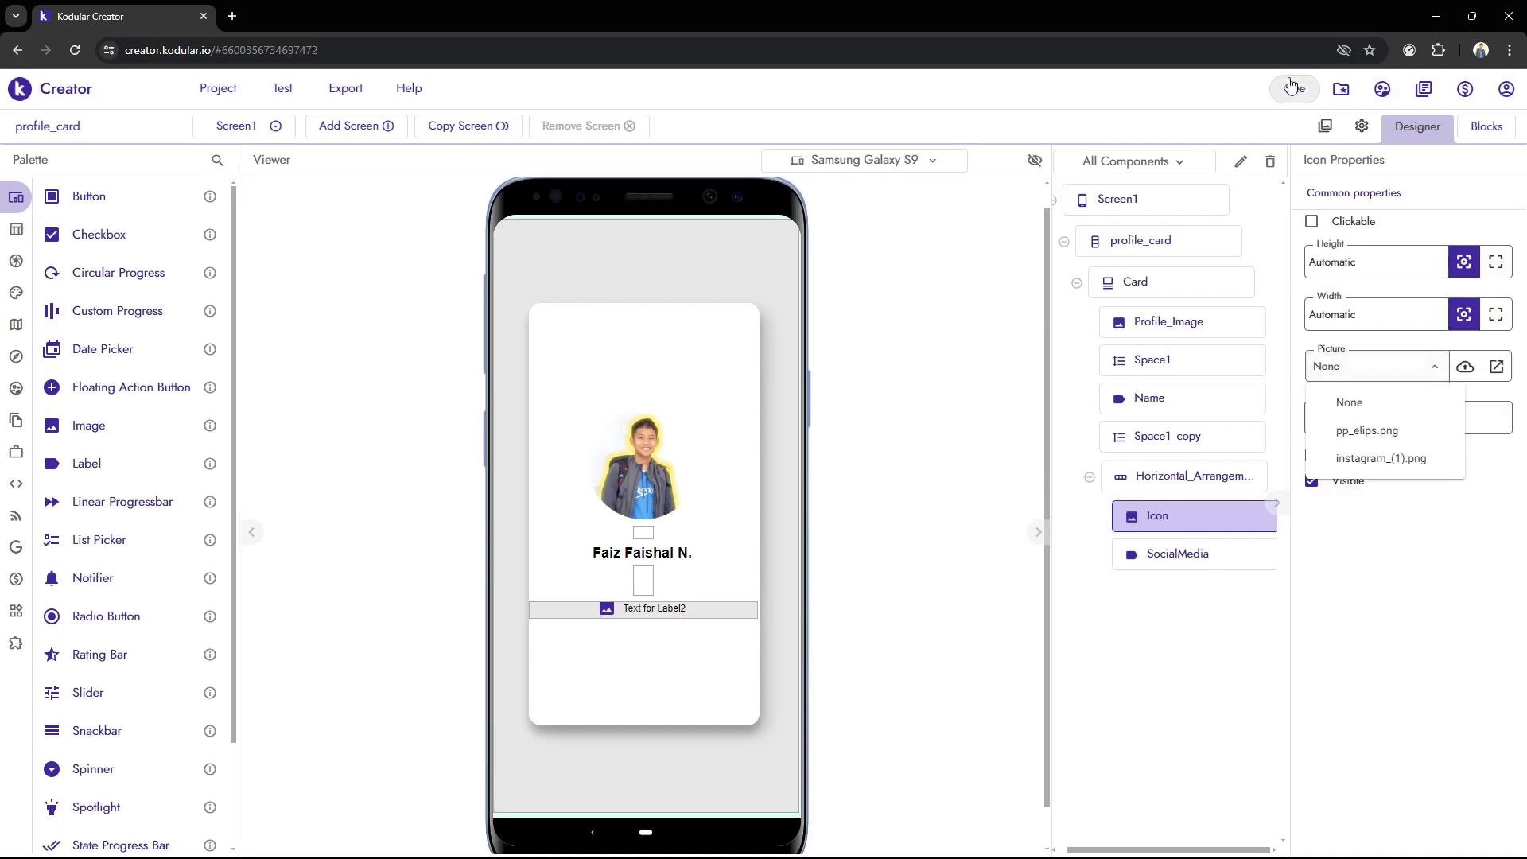
pyautogui.click(1337, 369)
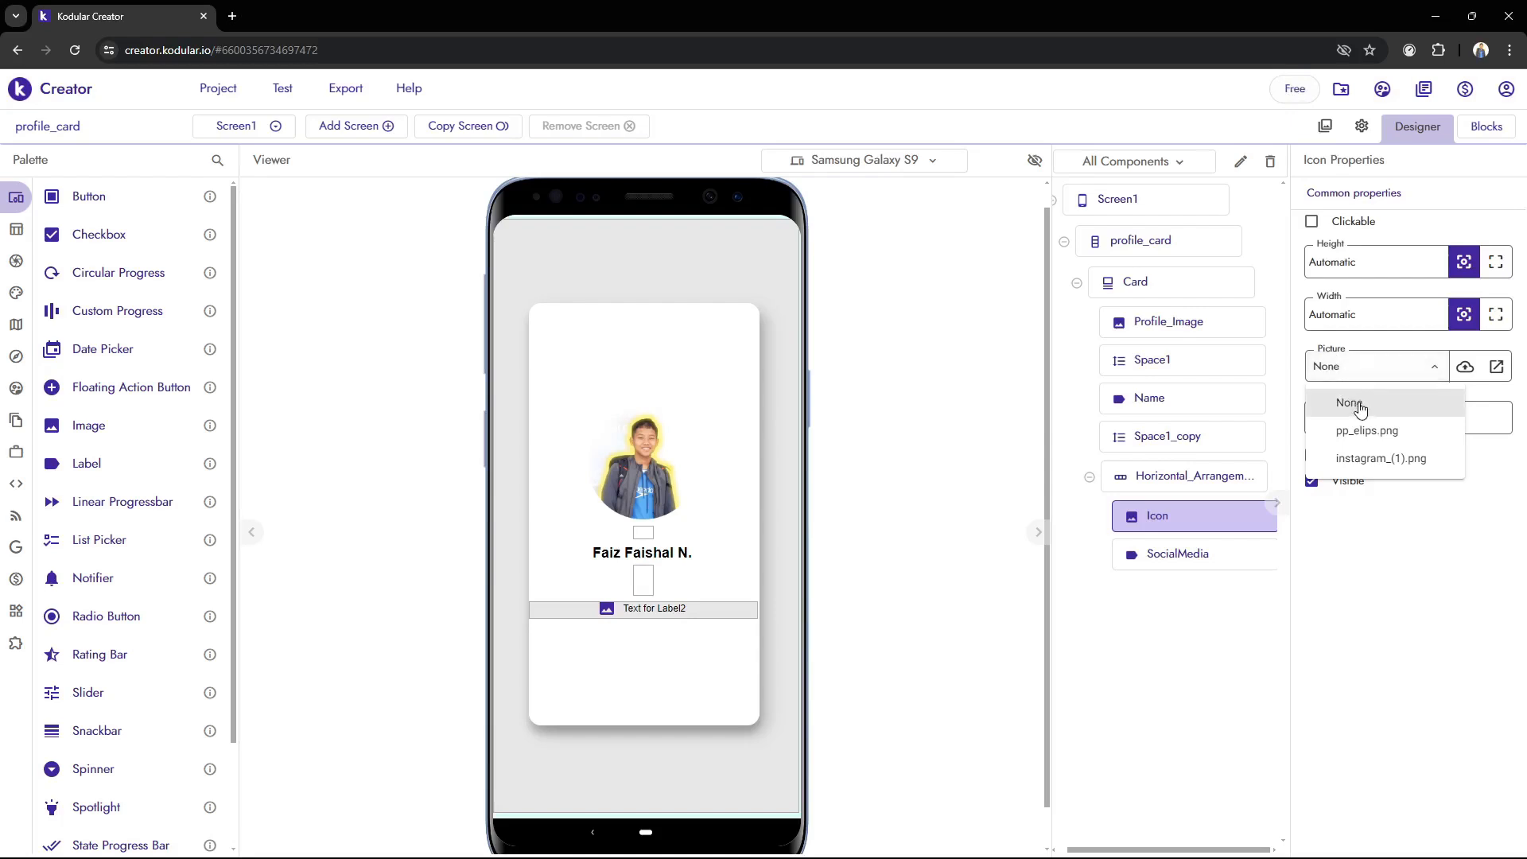
pyautogui.click(1357, 459)
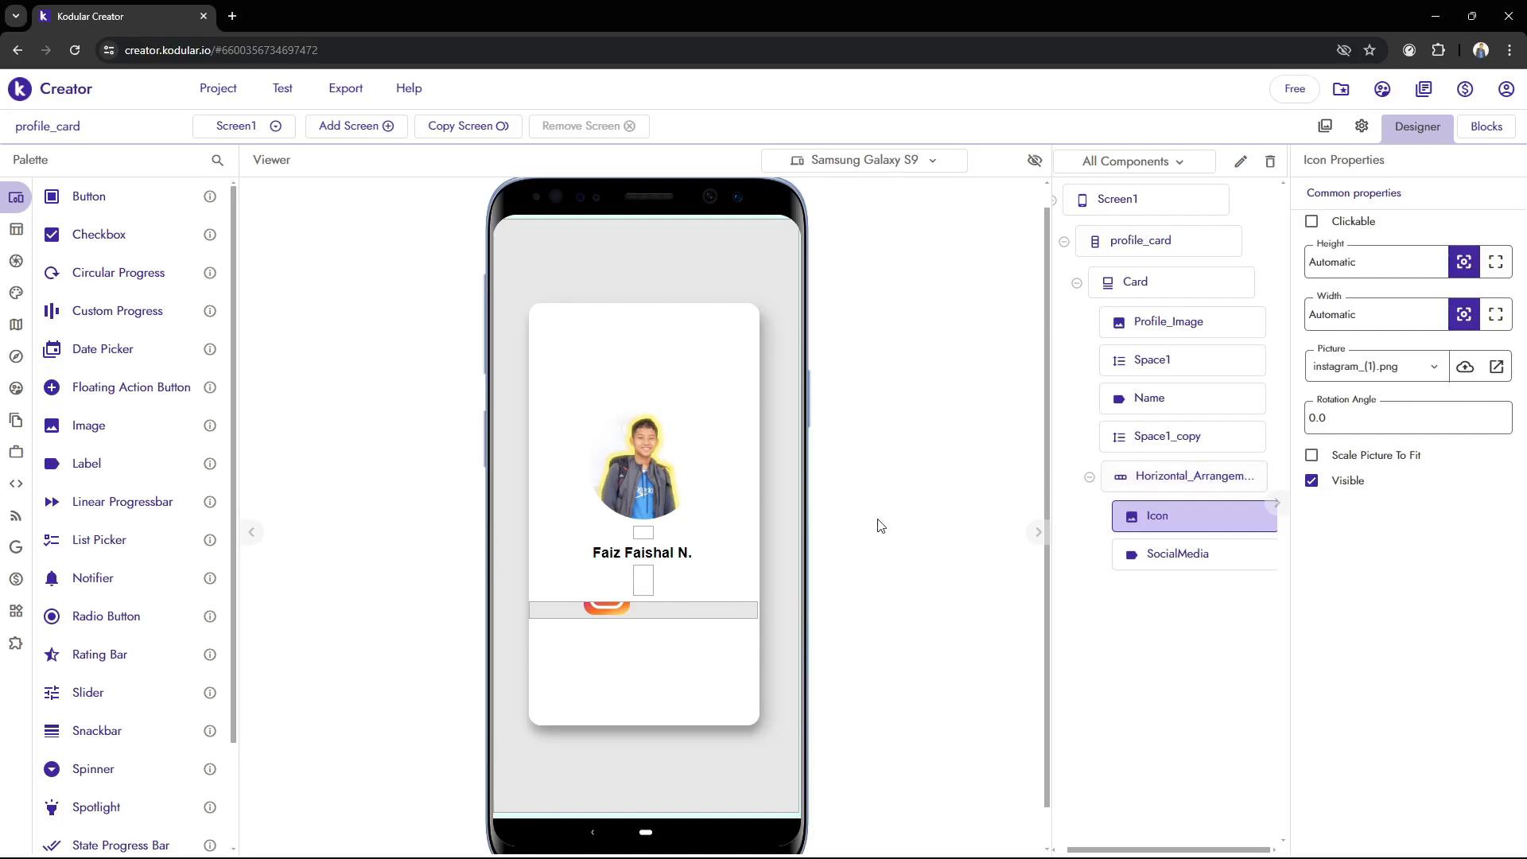
# Set the Icon image's height and width to 20 px each
pyautogui.click(1351, 263)
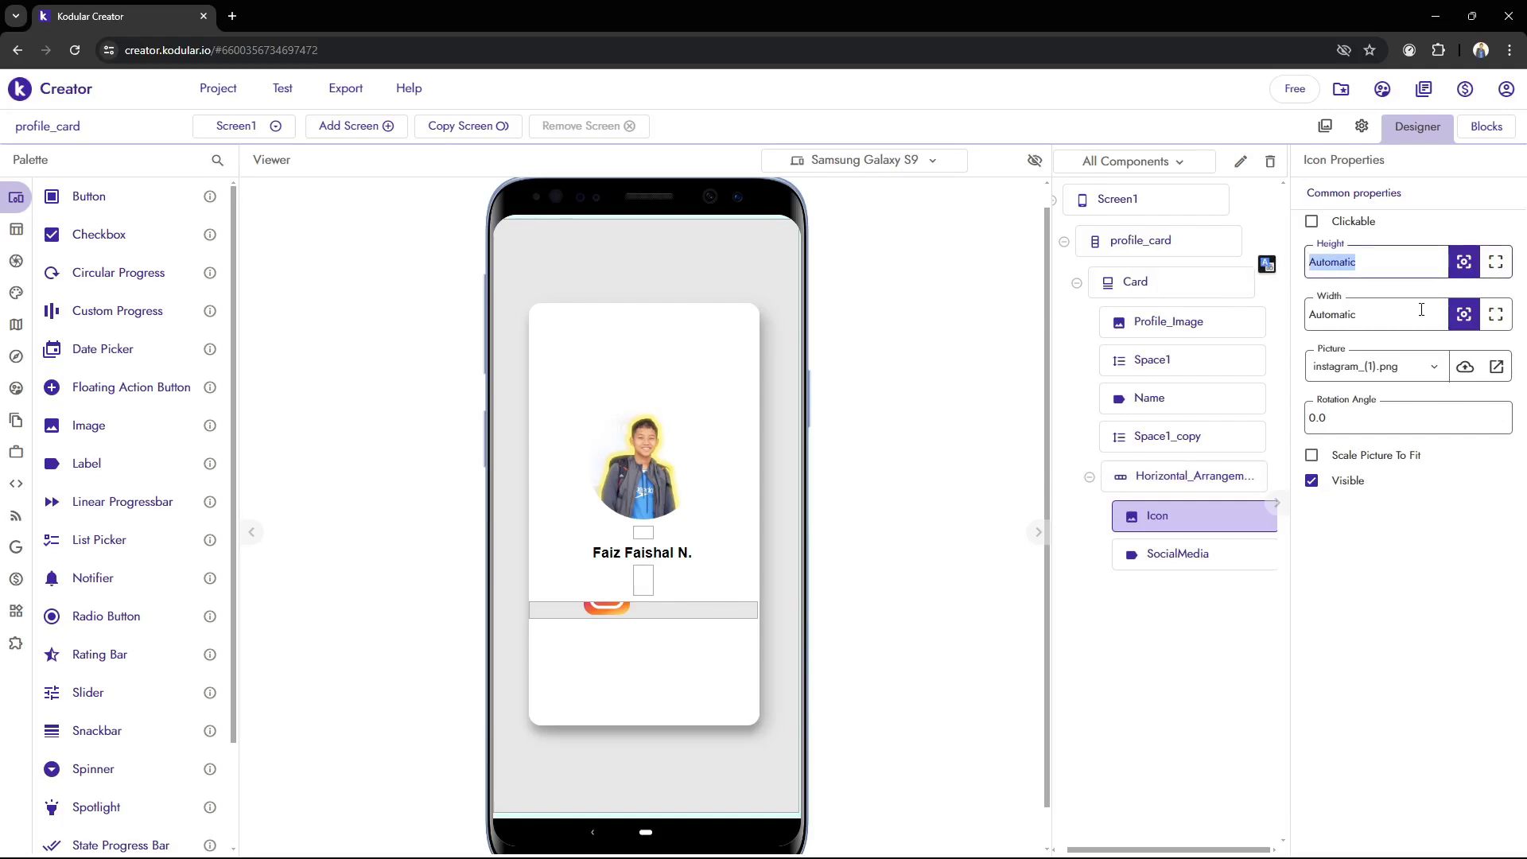
pyautogui.write('20')
pyautogui.click(1418, 311)
pyautogui.write('20')
pyautogui.press('Return')
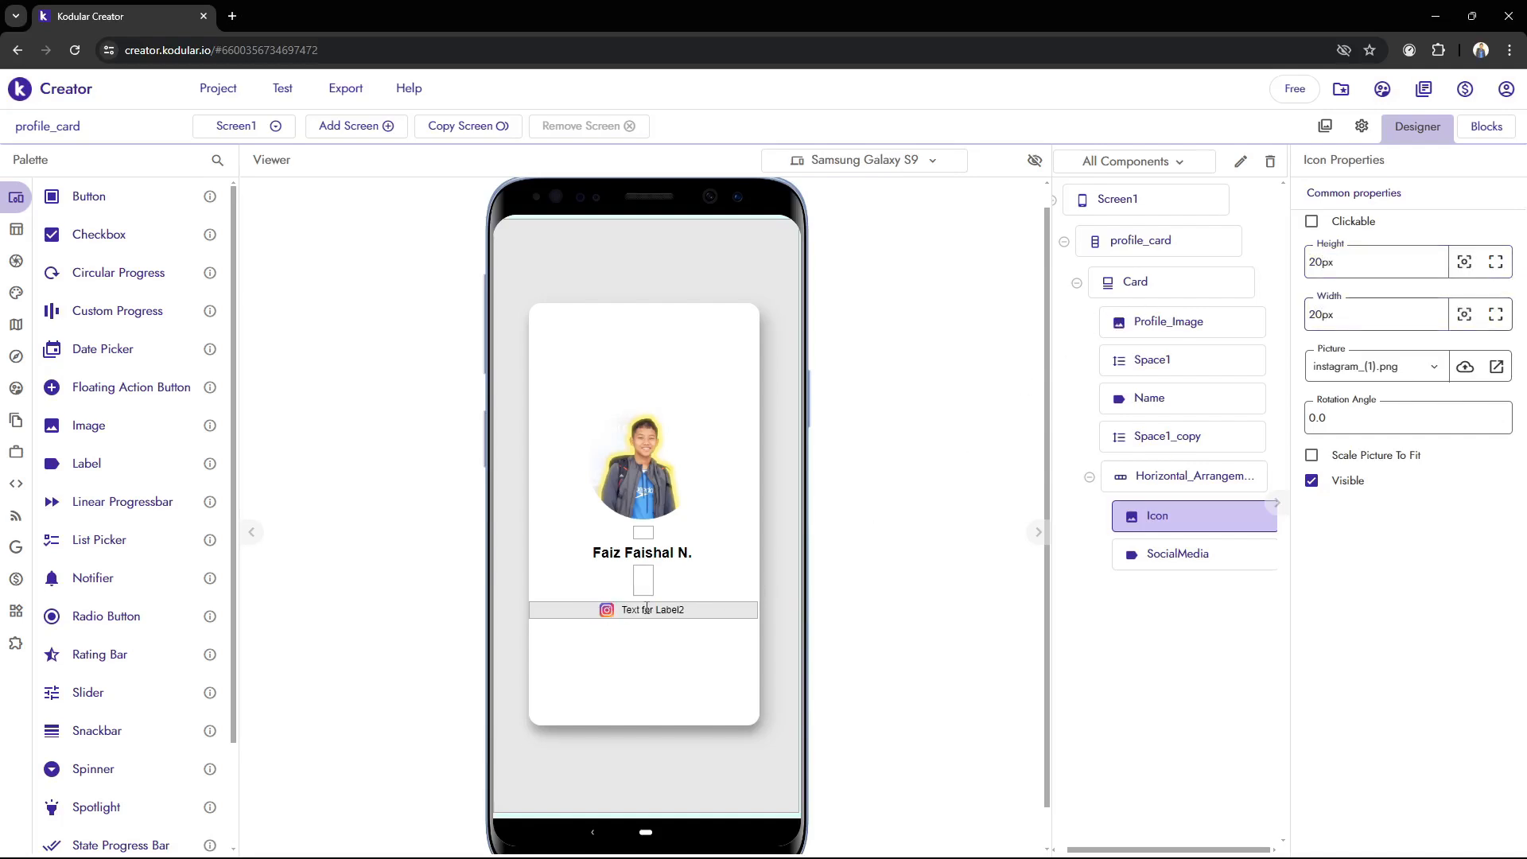
# Replace the SocialMedia label's text with the profile owner's Instagram handle
pyautogui.click(1178, 555)
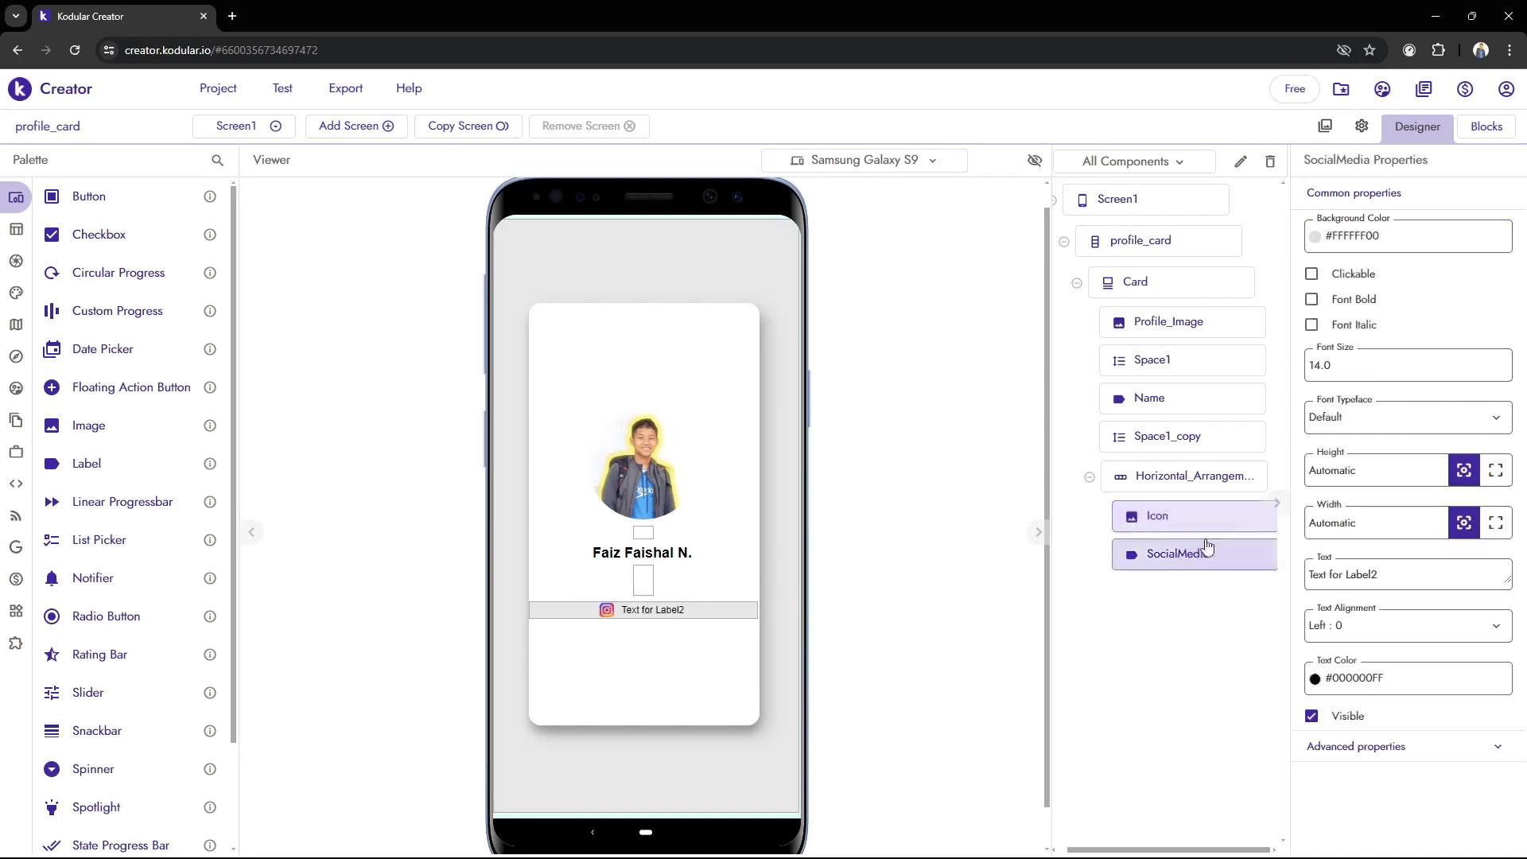
pyautogui.click(1441, 581)
pyautogui.hotkey('ctrl', 'a')
pyautogui.write('A')
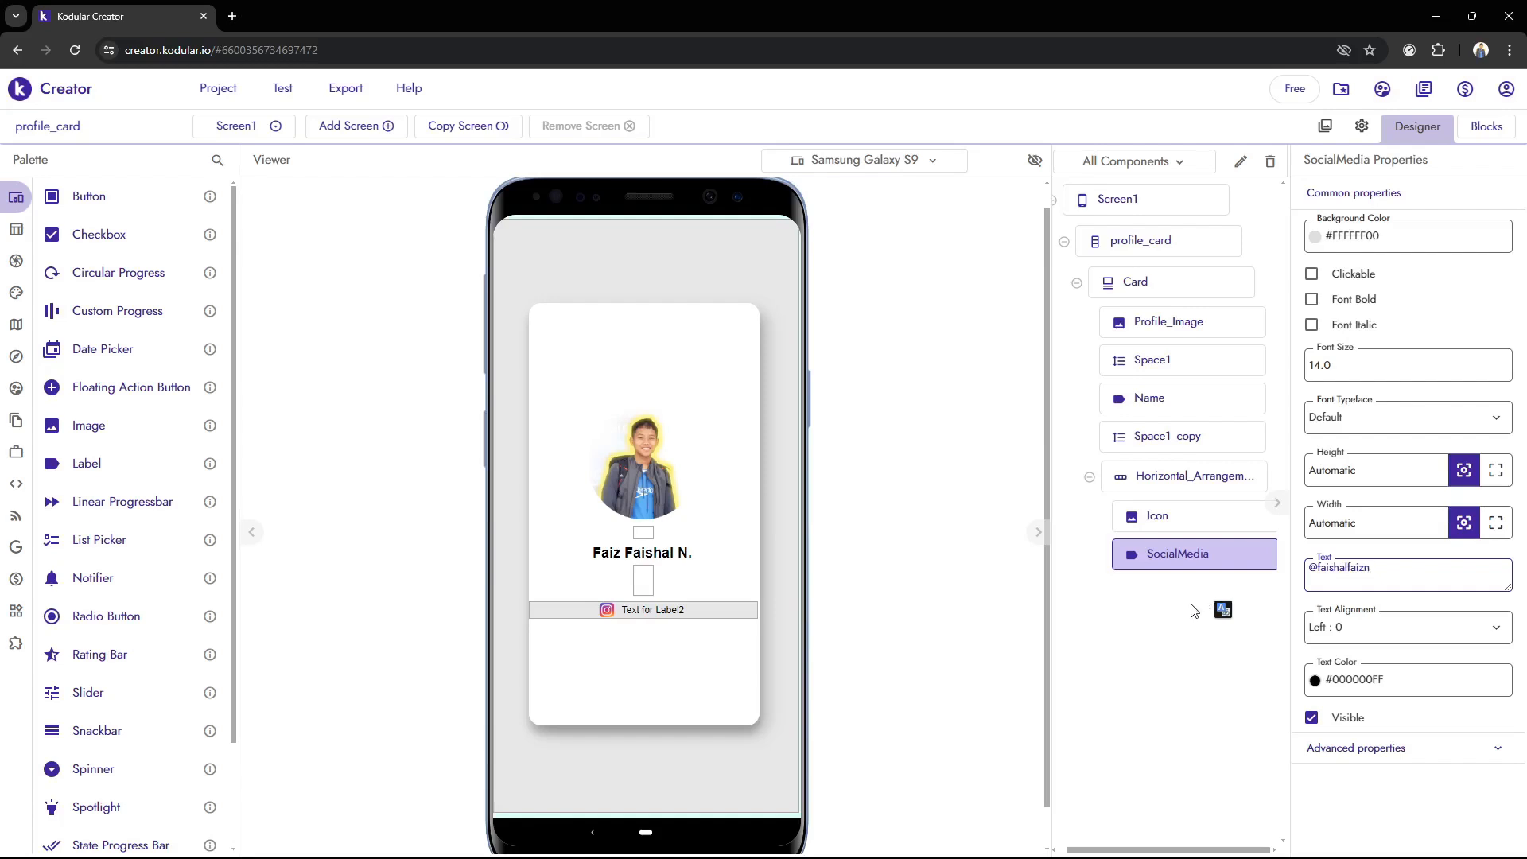
pyautogui.click(931, 677)
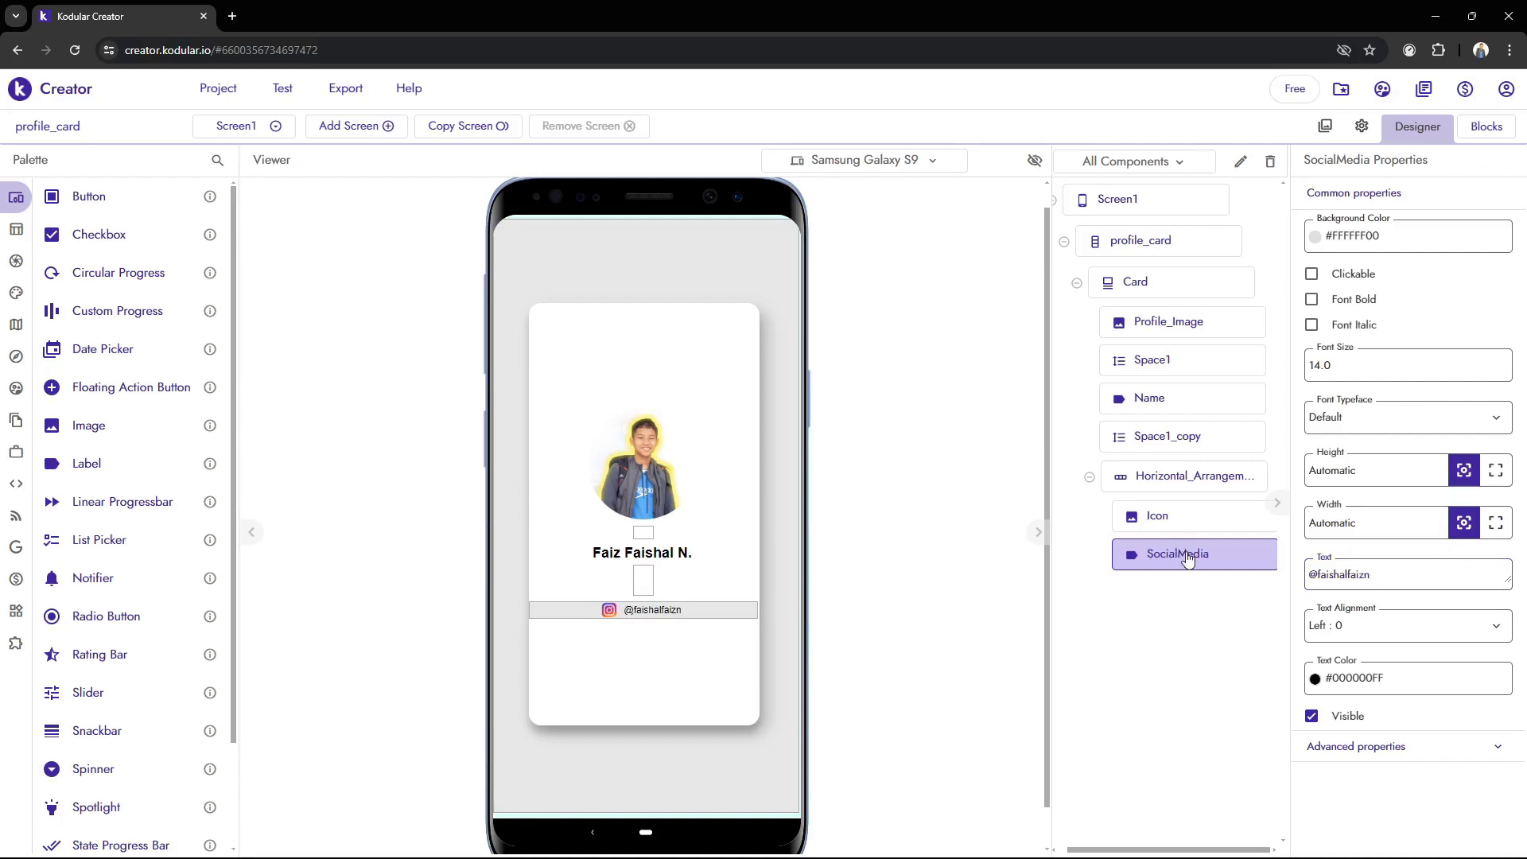
# Duplicate the horizontal arrangement holding the icon and social media label within the card
pyautogui.click(1162, 477)
pyautogui.click(1090, 478)
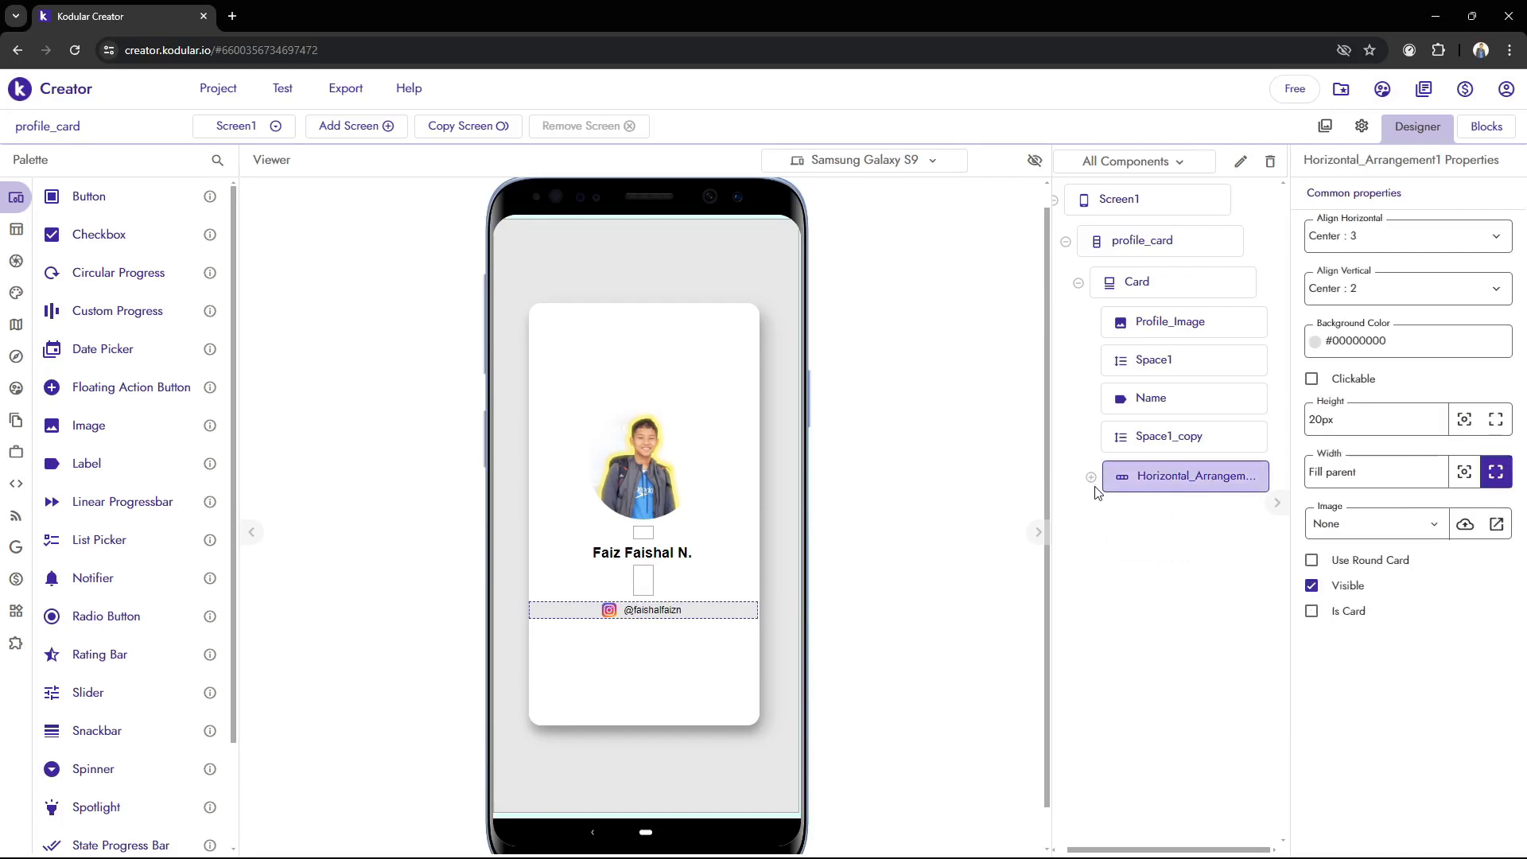
pyautogui.hotkey('ctrl', 'c')
pyautogui.hotkey('ctrl', 'v')
# Clear the text of the social media label in the duplicated arrangement
pyautogui.click(1203, 560)
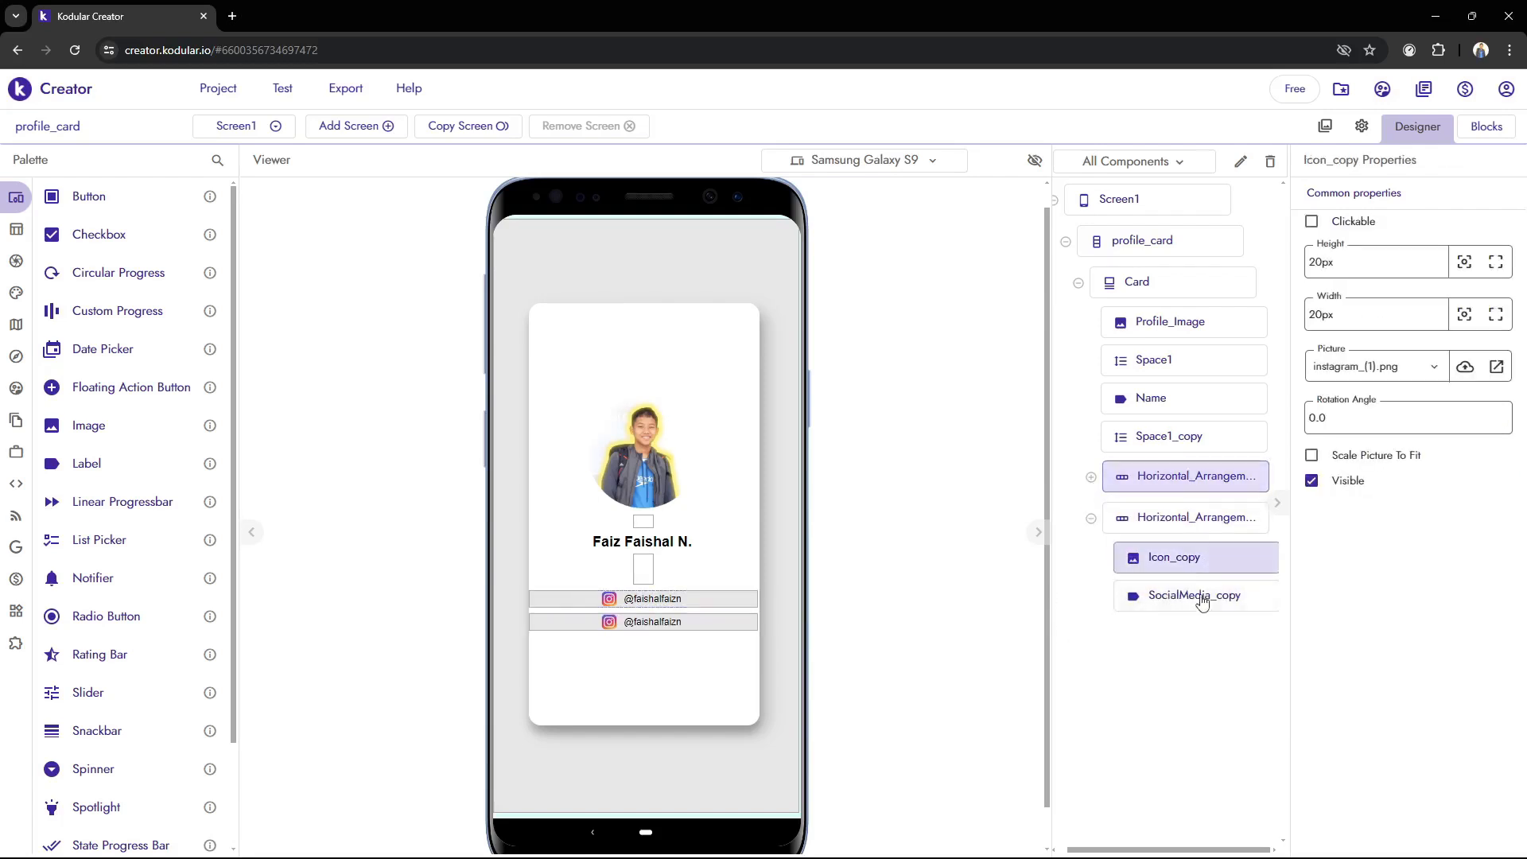
pyautogui.click(1201, 603)
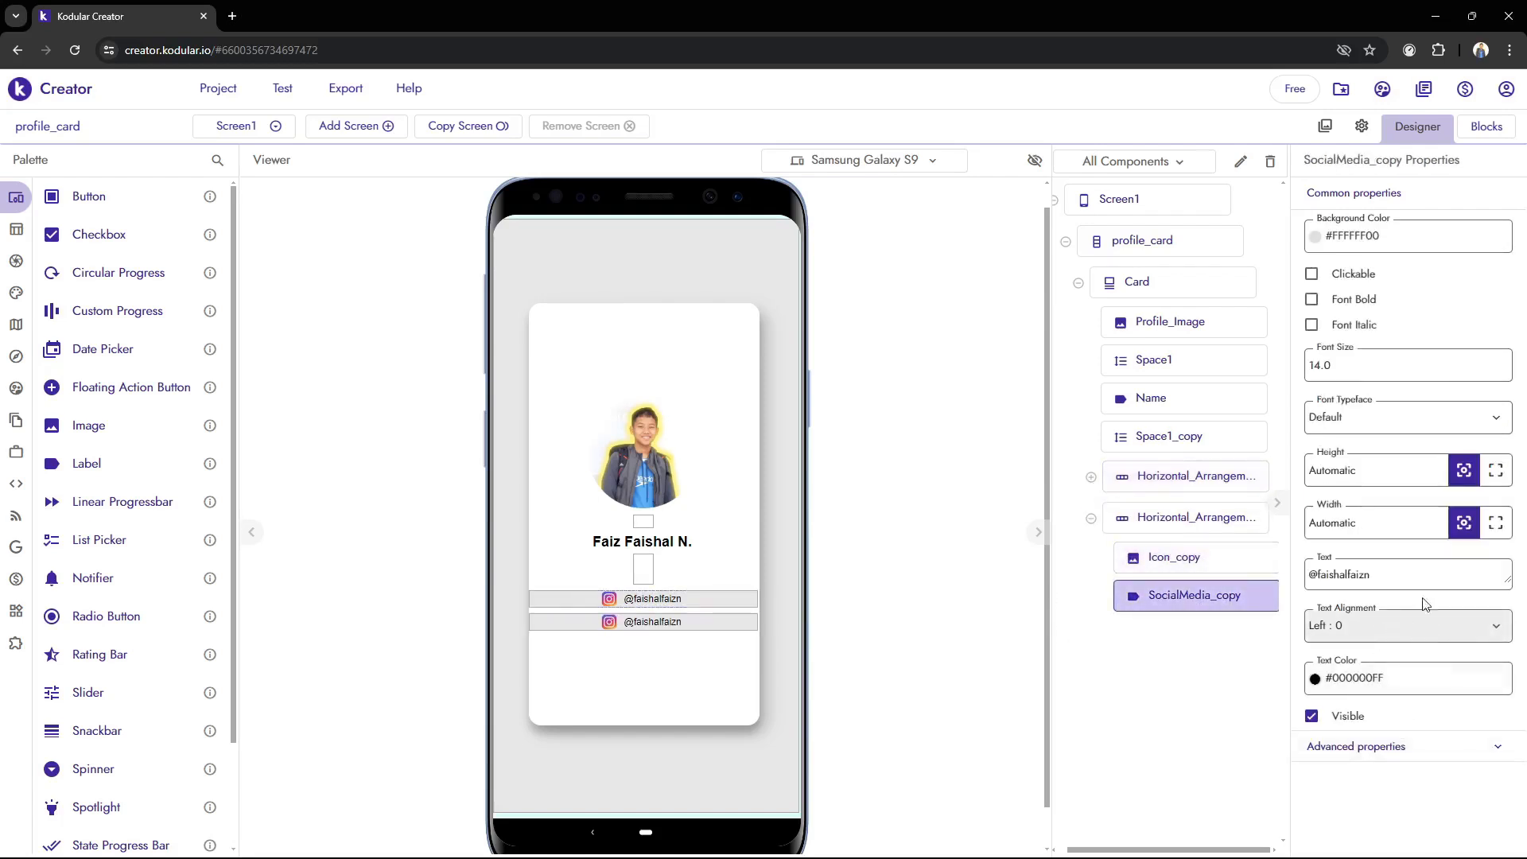
pyautogui.moveTo(1393, 577); pyautogui.dragTo(1157, 578)
pyautogui.press('BackSpace')
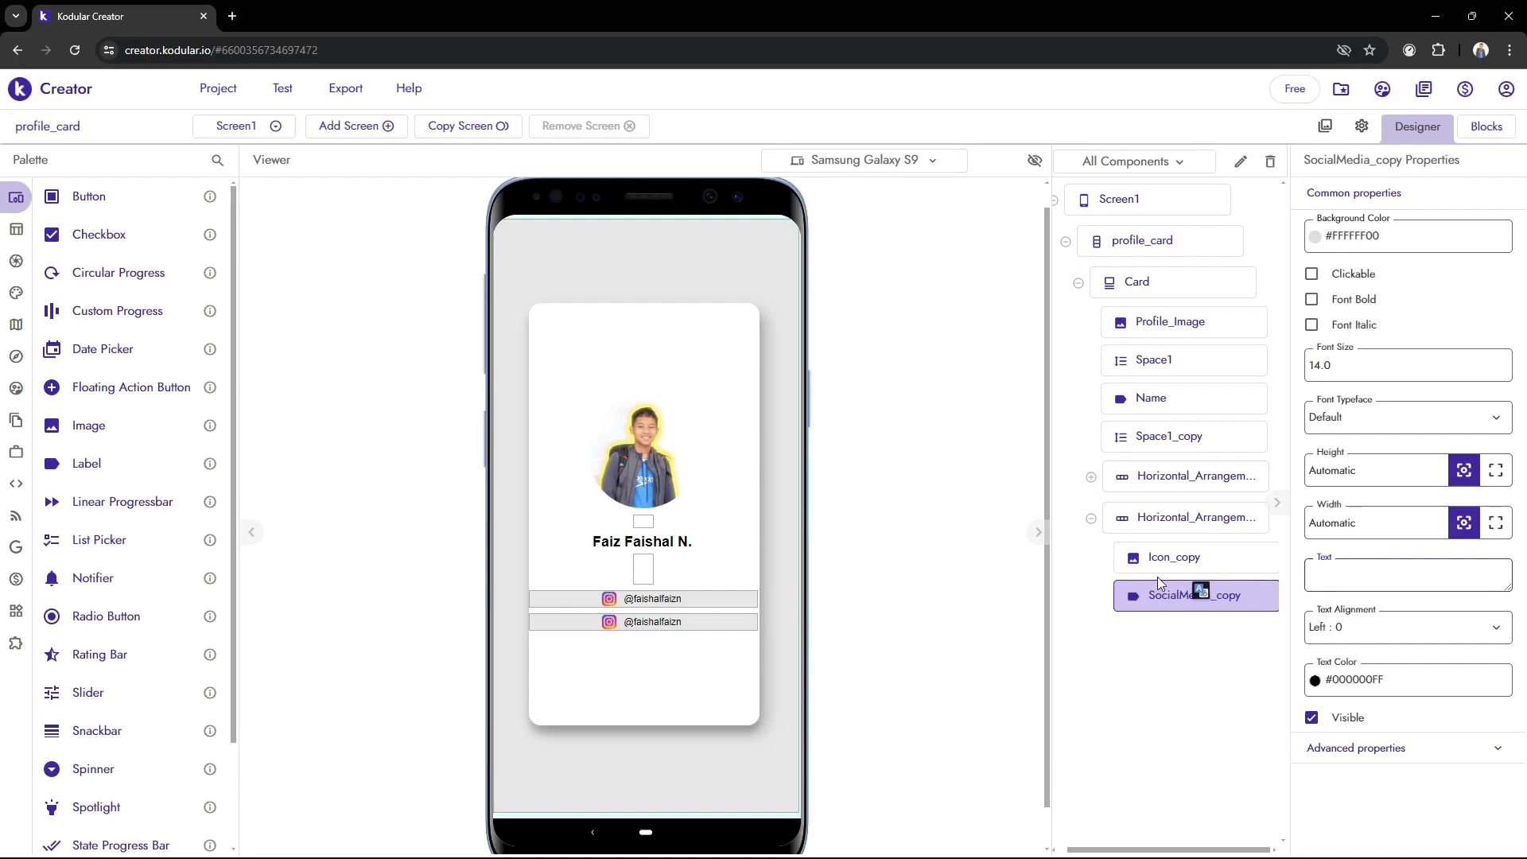
pyautogui.click(1266, 754)
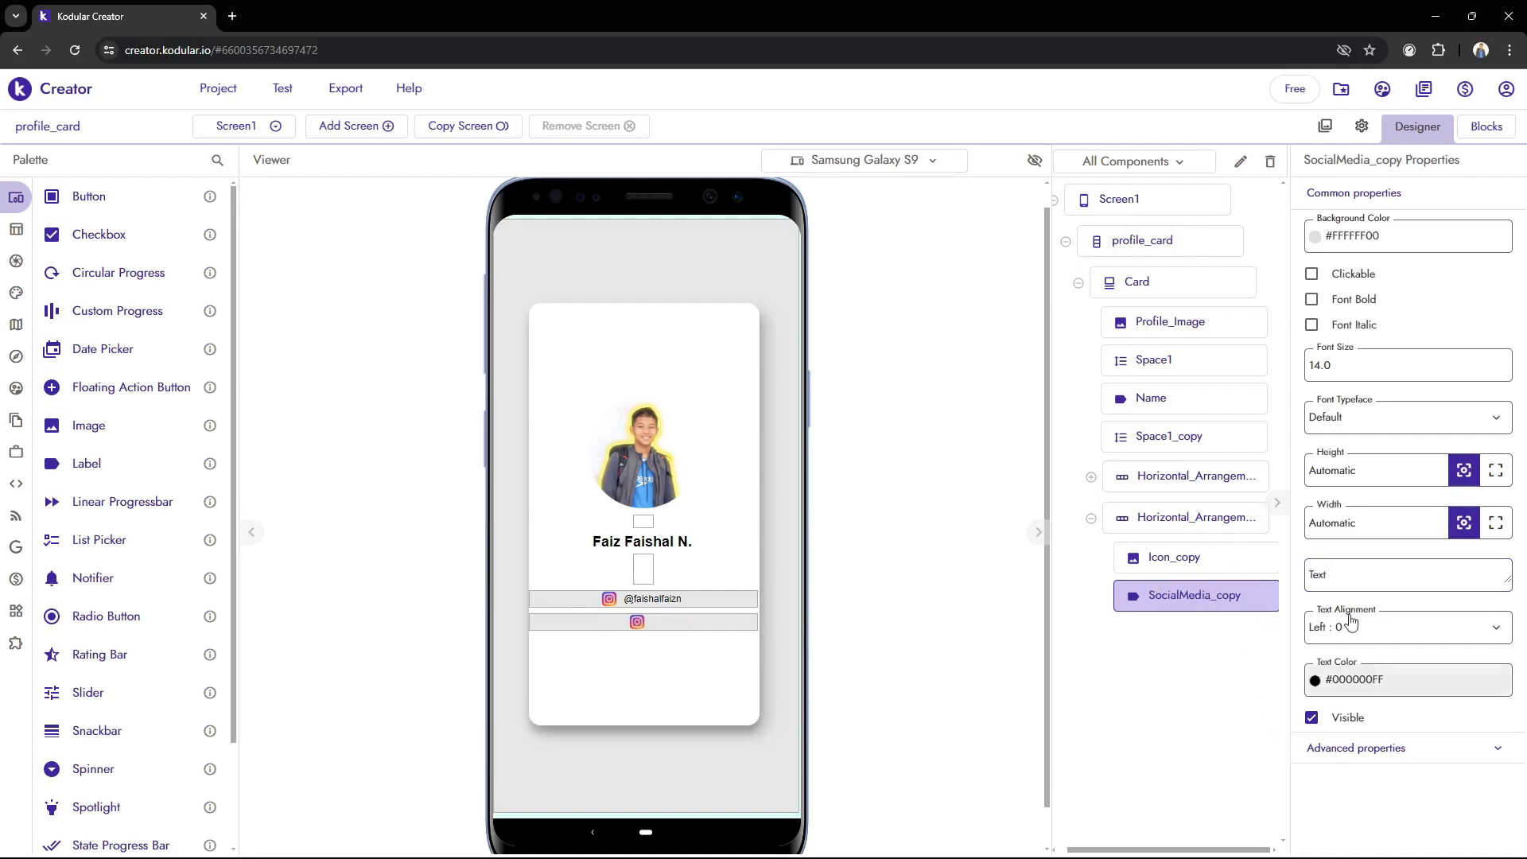
# Upload linkedin.png as a project asset and set it as the picture of the Icon_copy image
pyautogui.click(1247, 564)
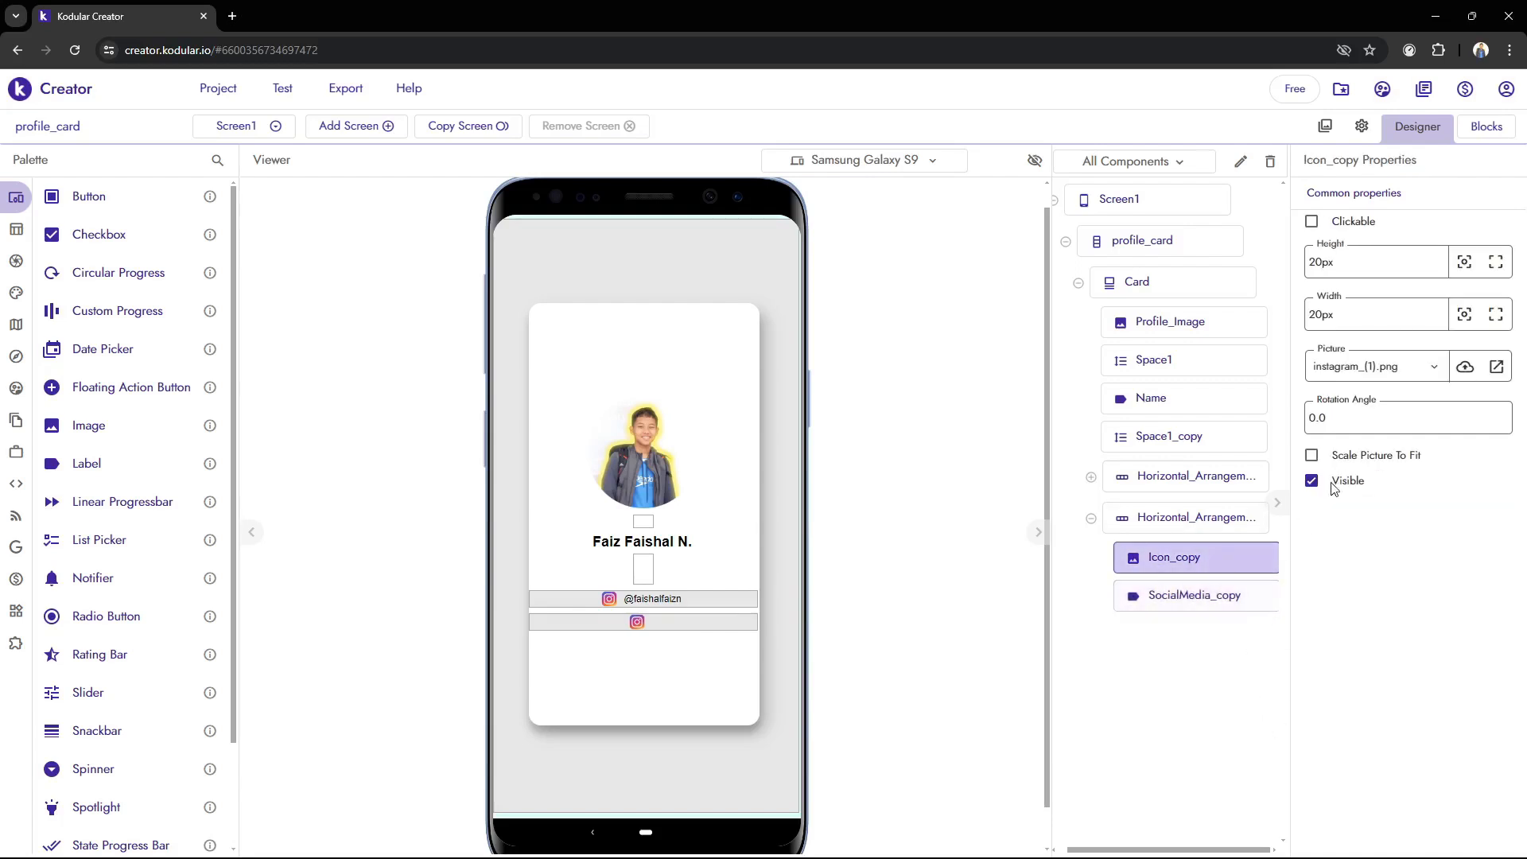
pyautogui.click(1463, 371)
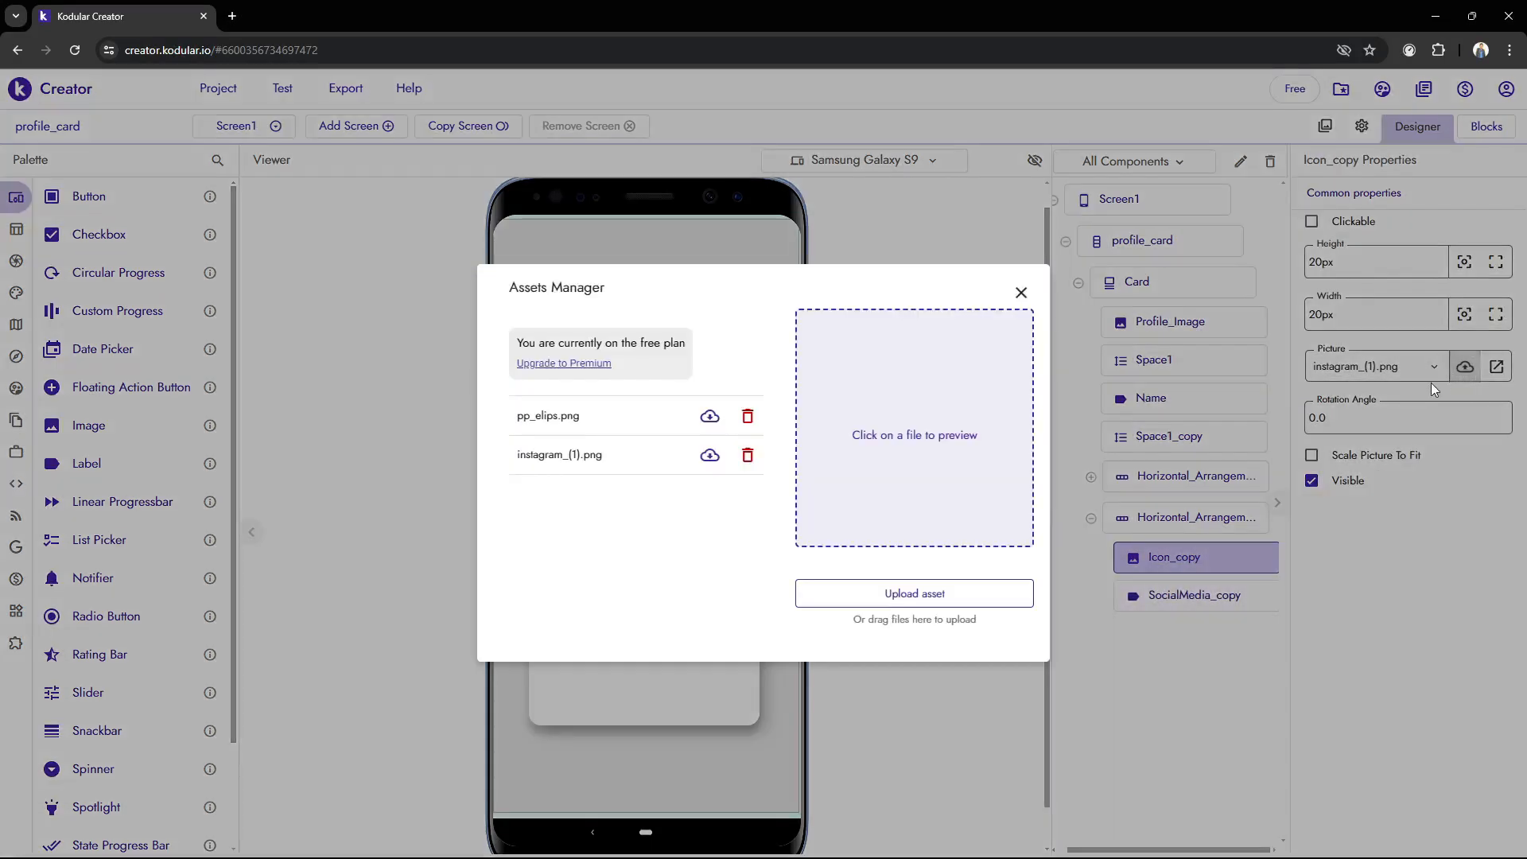
pyautogui.click(901, 592)
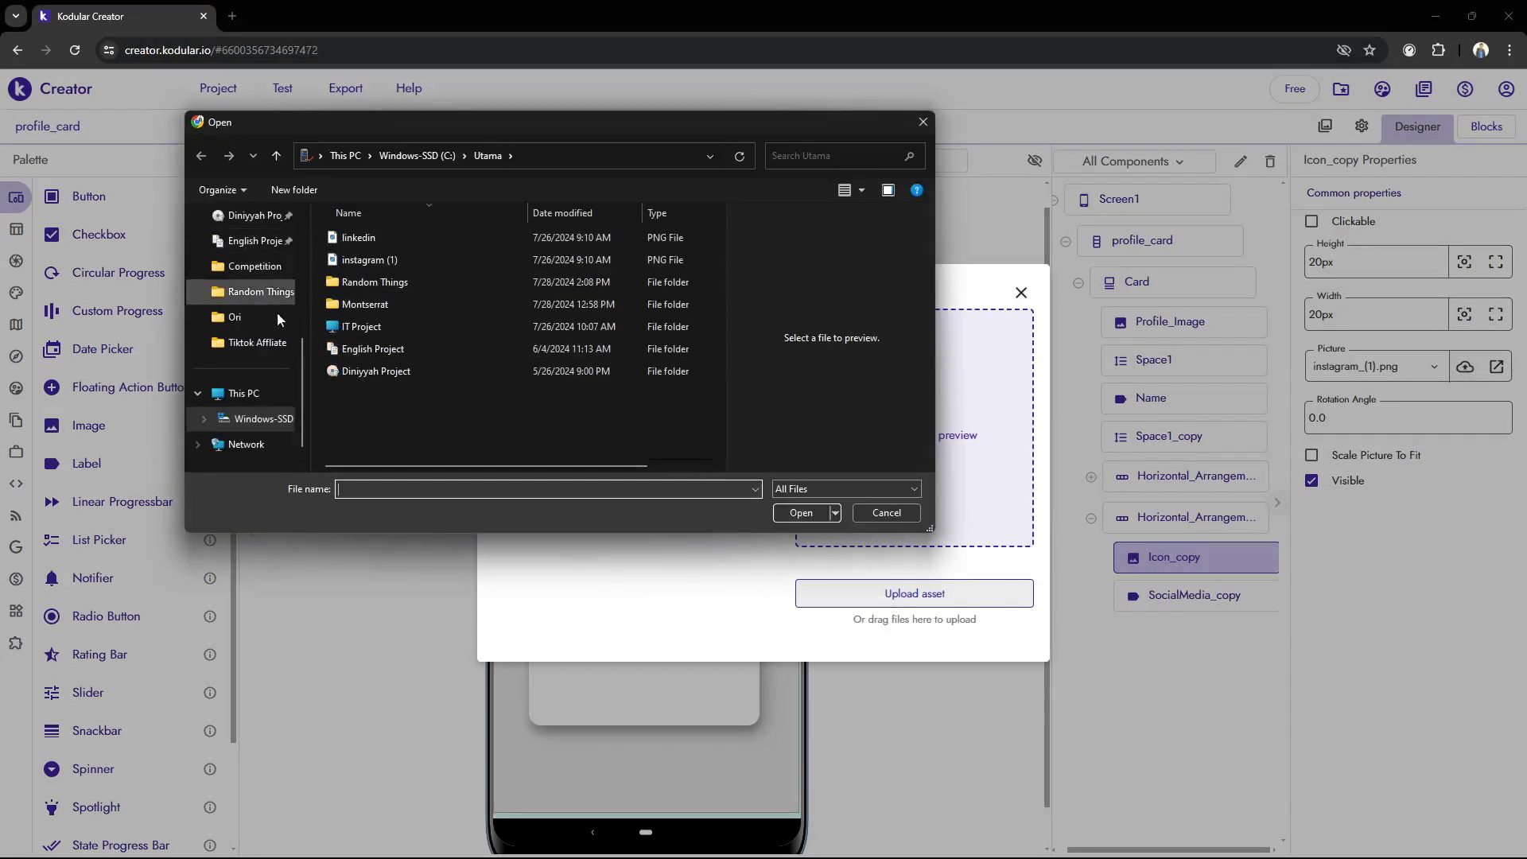
pyautogui.click(381, 236)
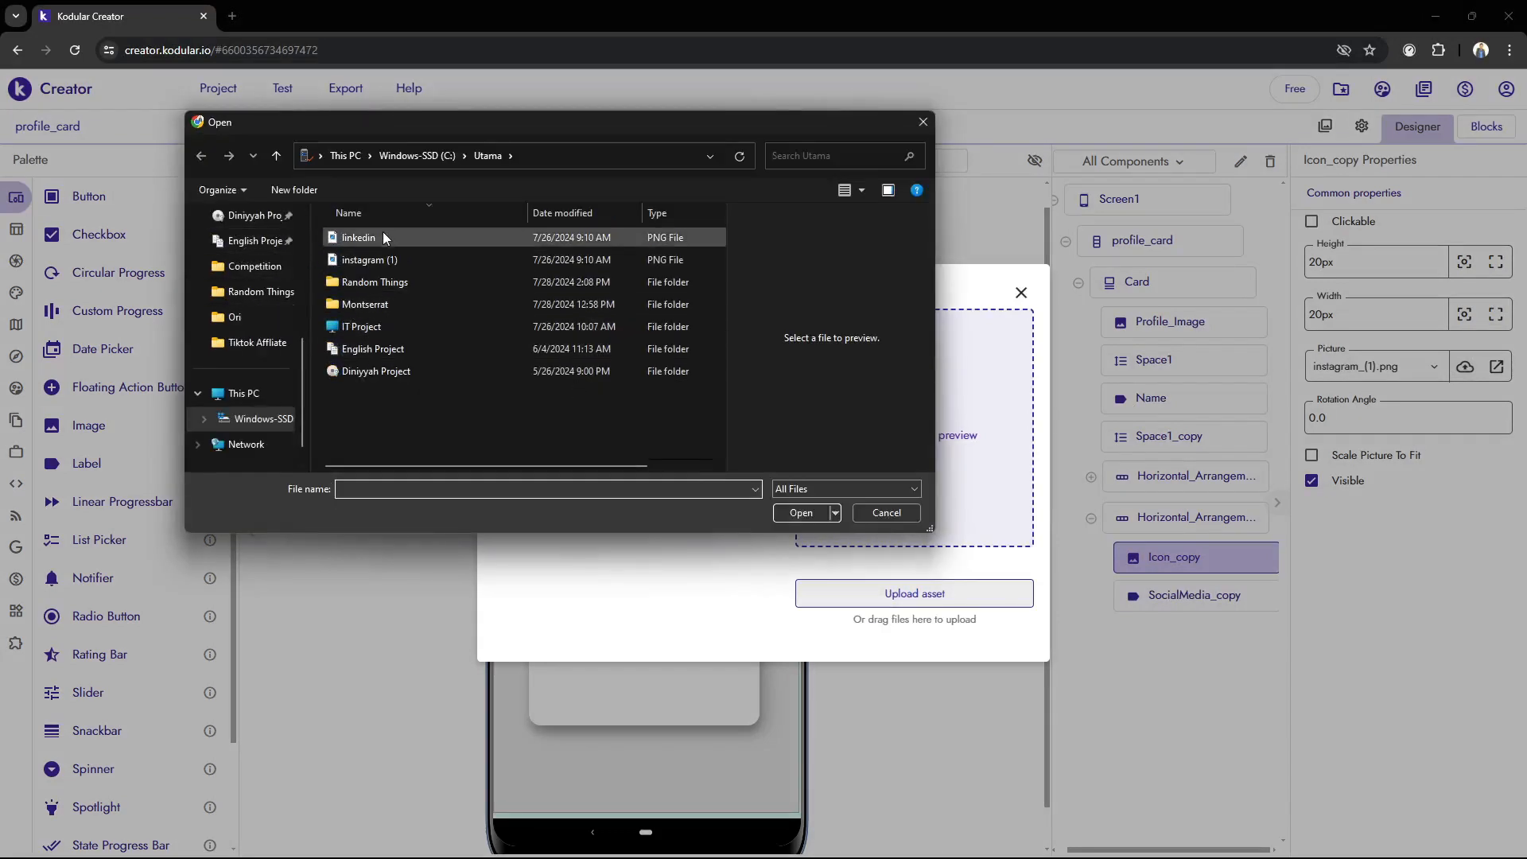
pyautogui.click(811, 513)
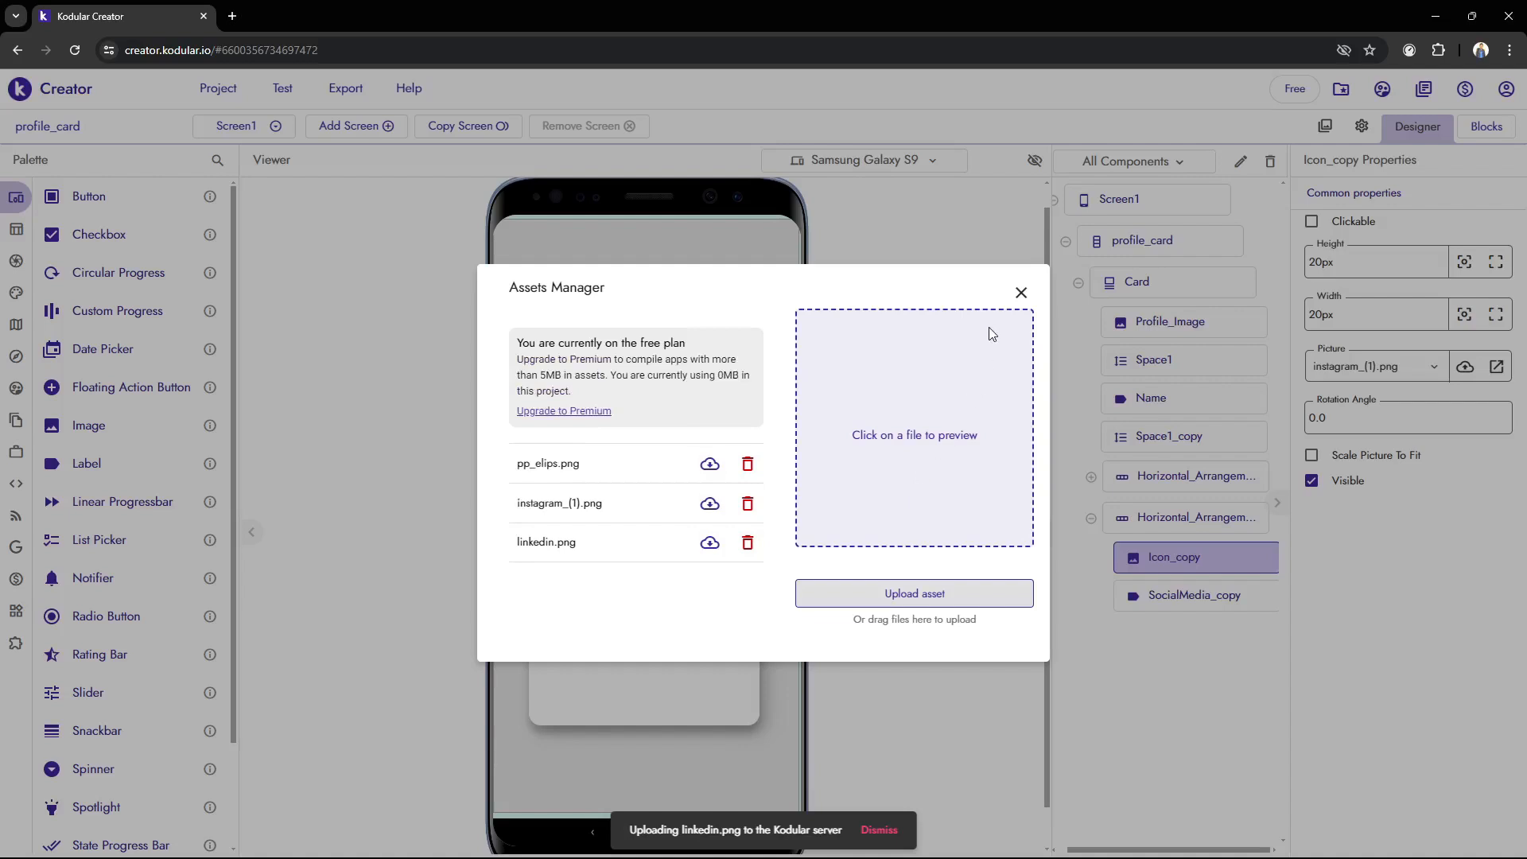
pyautogui.click(1022, 294)
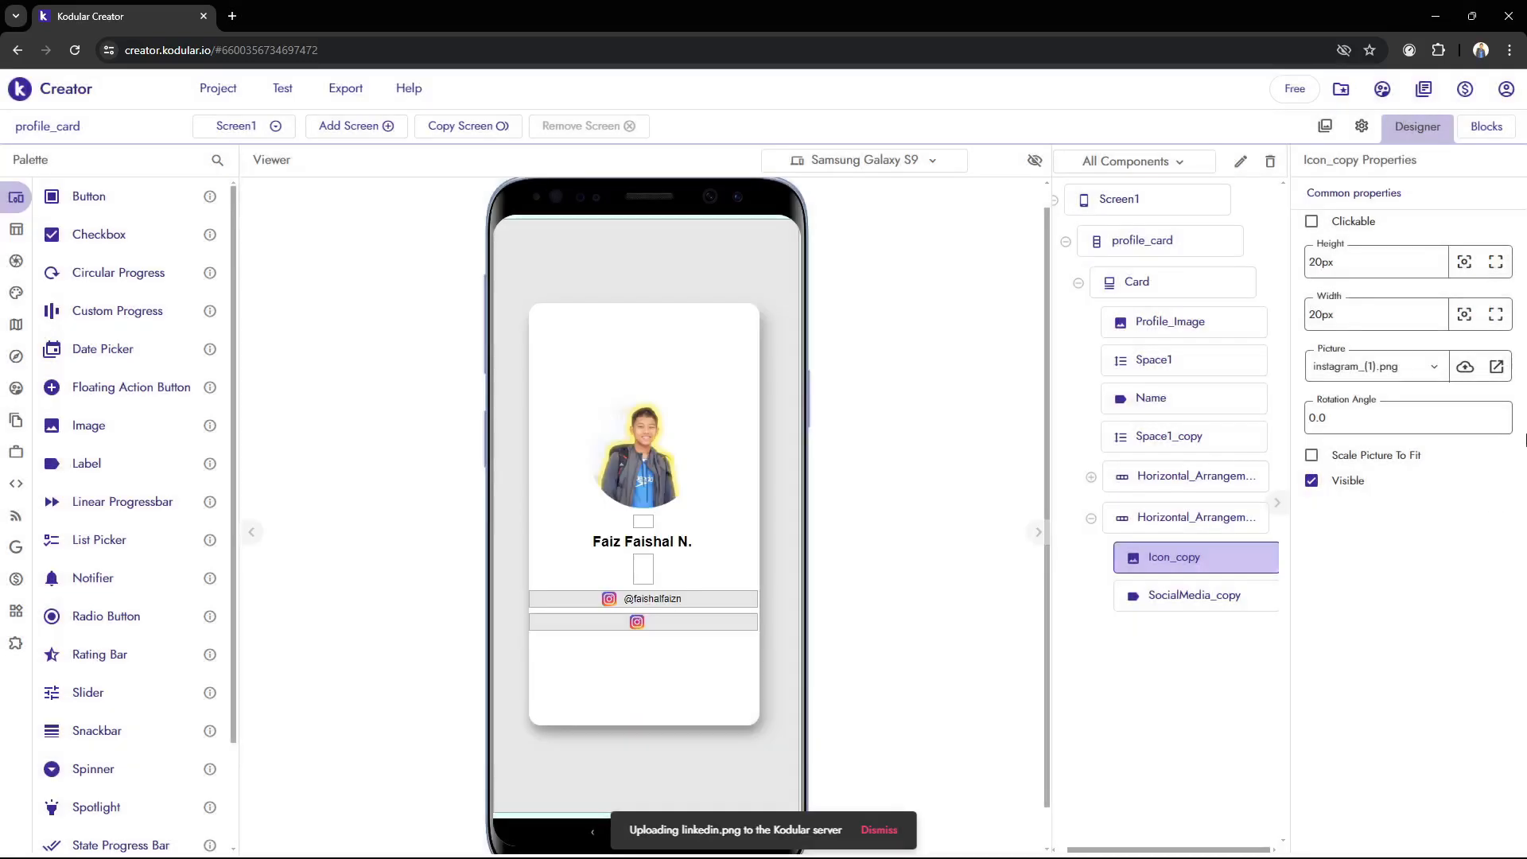
pyautogui.click(1400, 366)
pyautogui.click(1401, 487)
# Set the SocialMedia_copy label's text to the profile owner's LinkedIn display name
pyautogui.click(1185, 596)
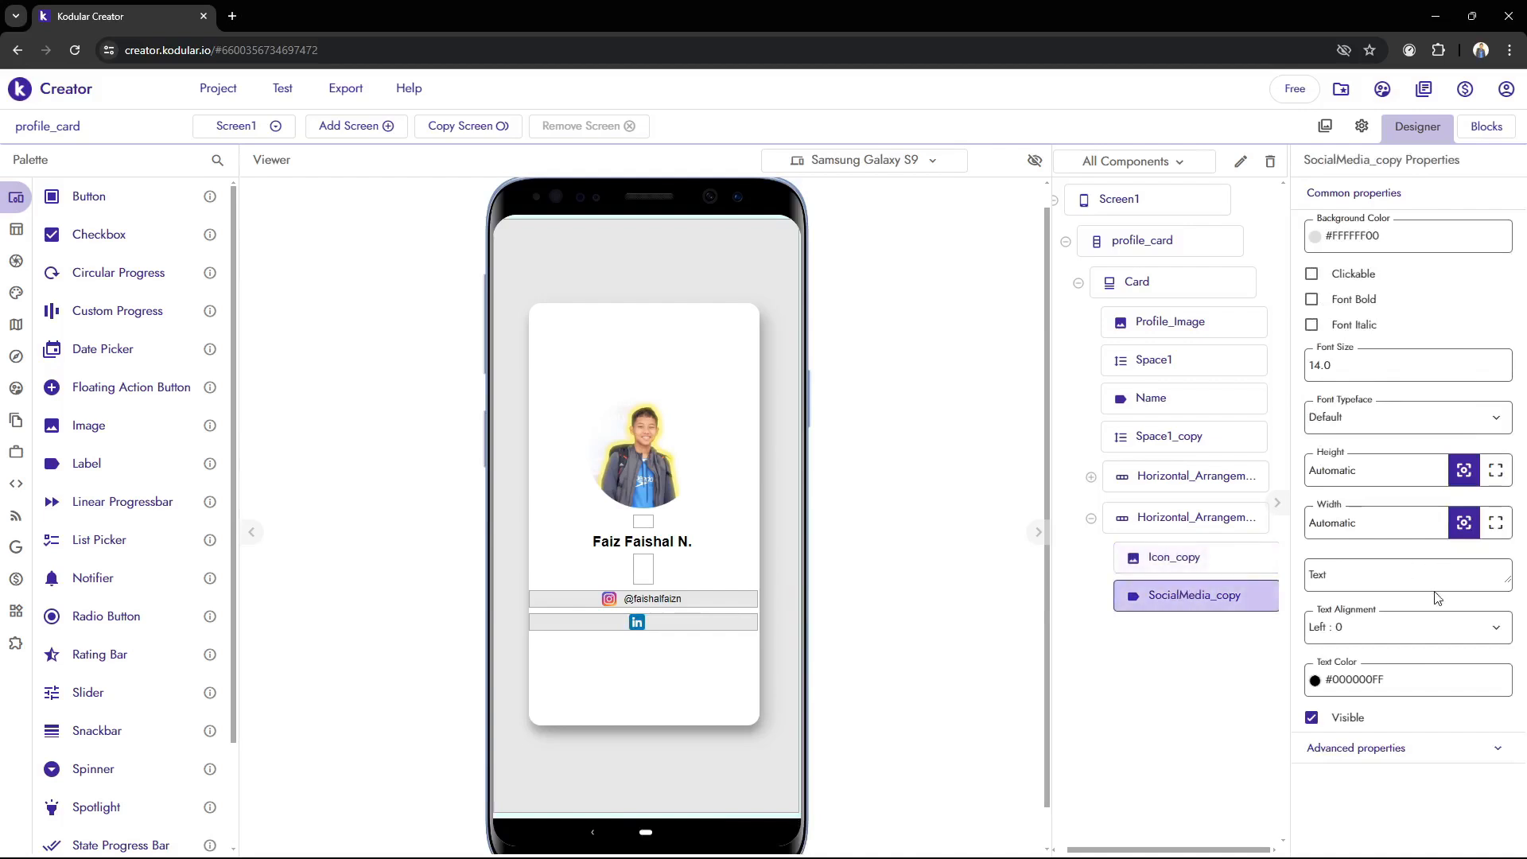
pyautogui.click(1394, 571)
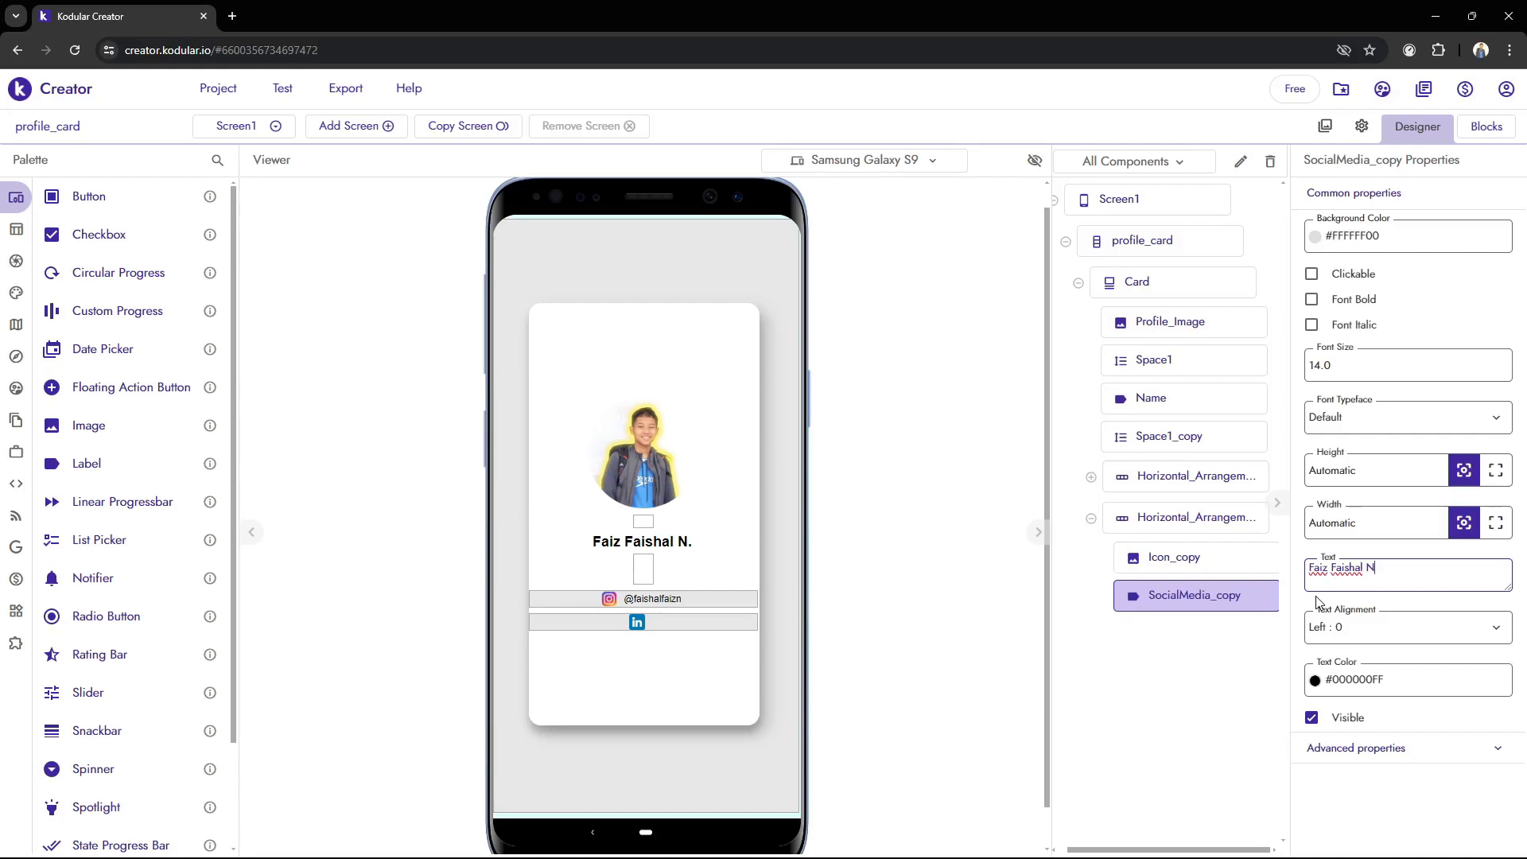
pyautogui.click(1013, 584)
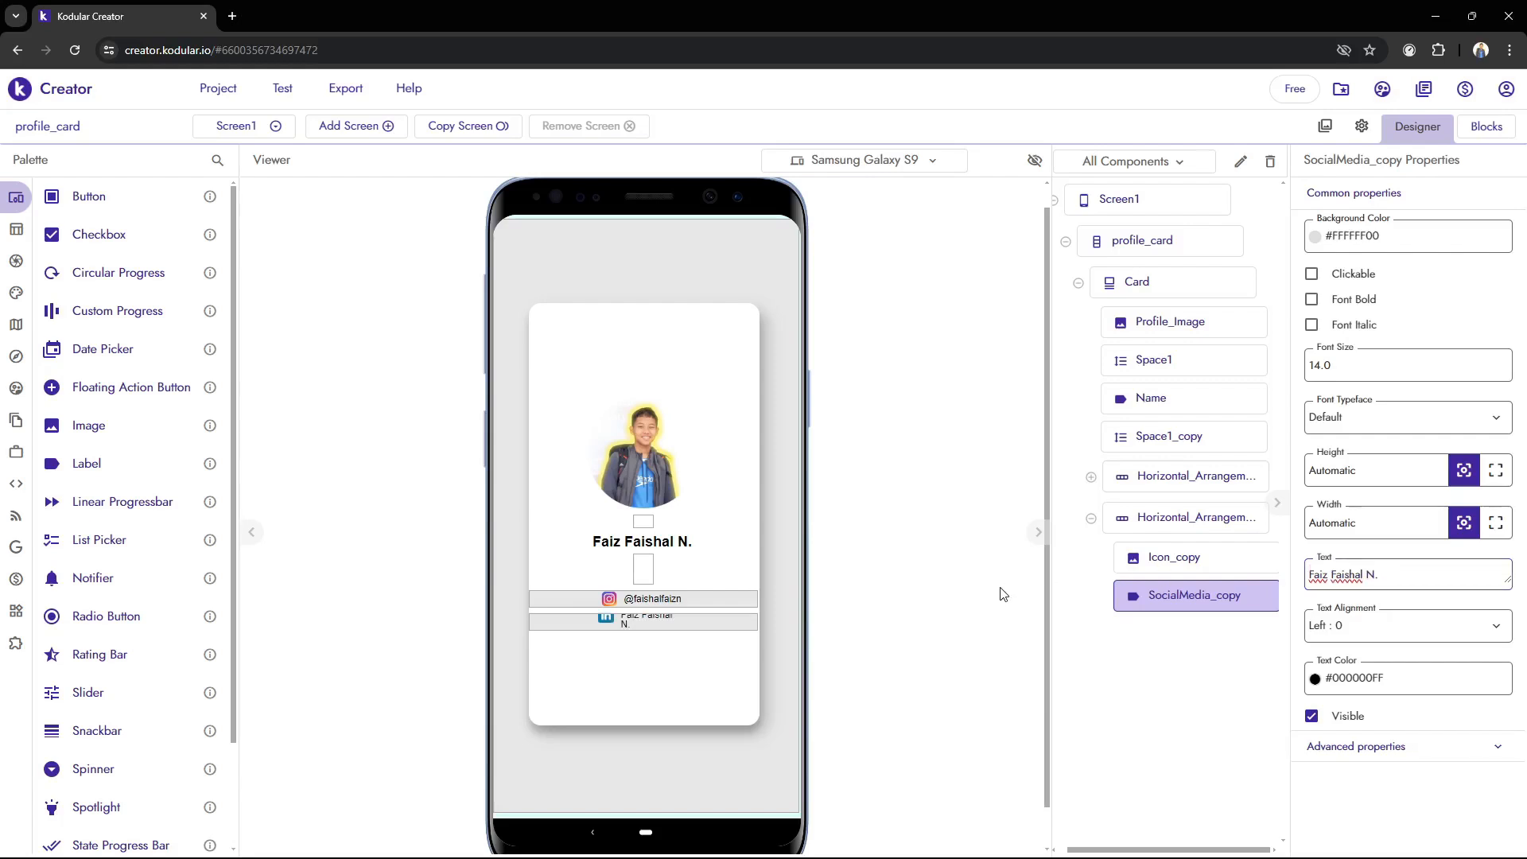
# Make the SocialMedia_copy label fill its parent's width and center its text alignment
pyautogui.click(1495, 523)
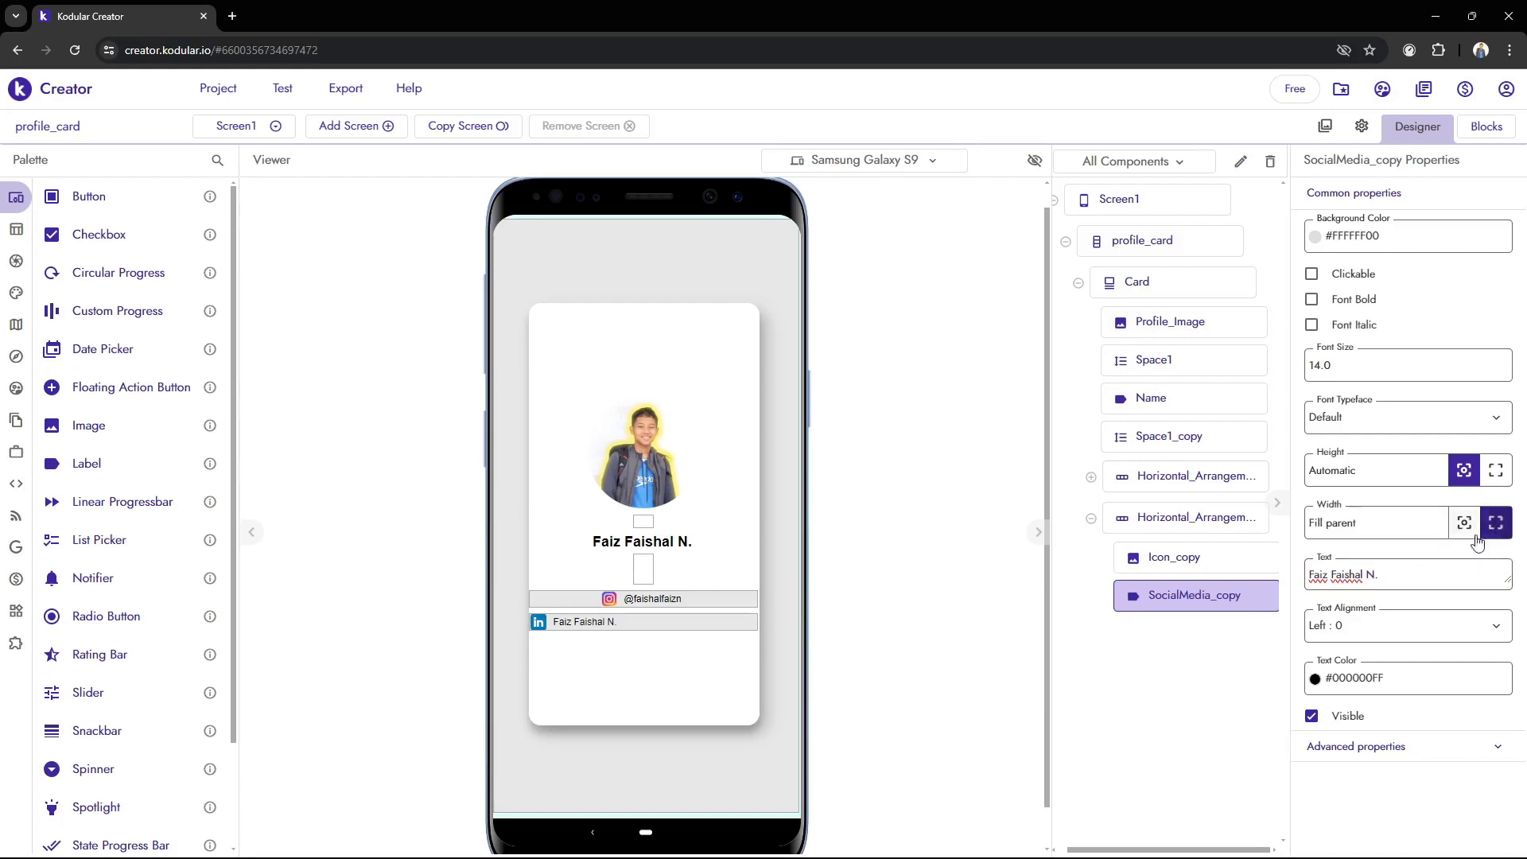
pyautogui.click(1399, 625)
pyautogui.click(1349, 690)
pyautogui.click(1213, 548)
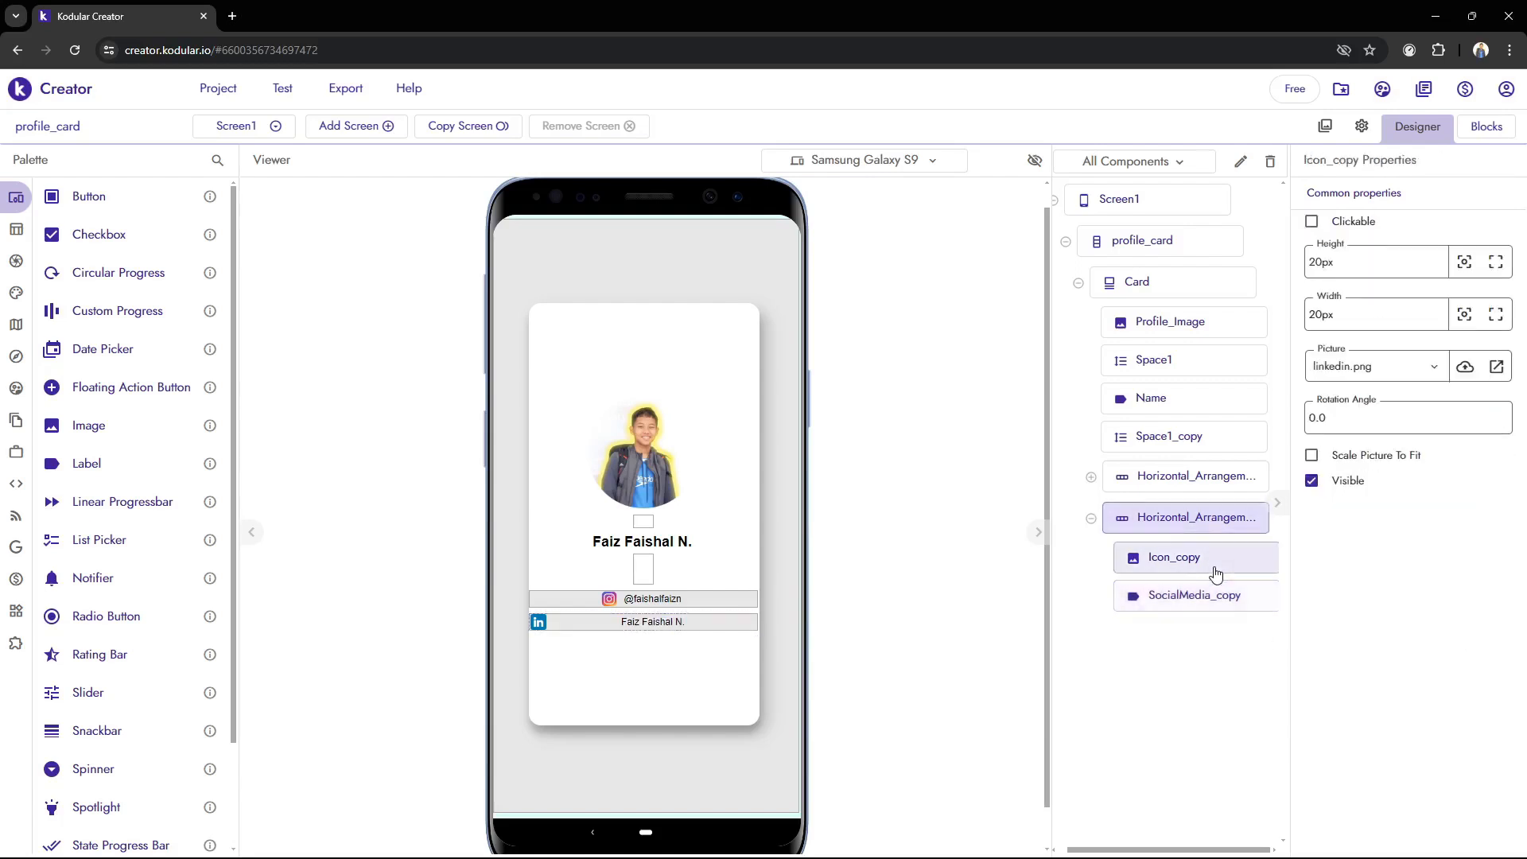
pyautogui.click(1199, 523)
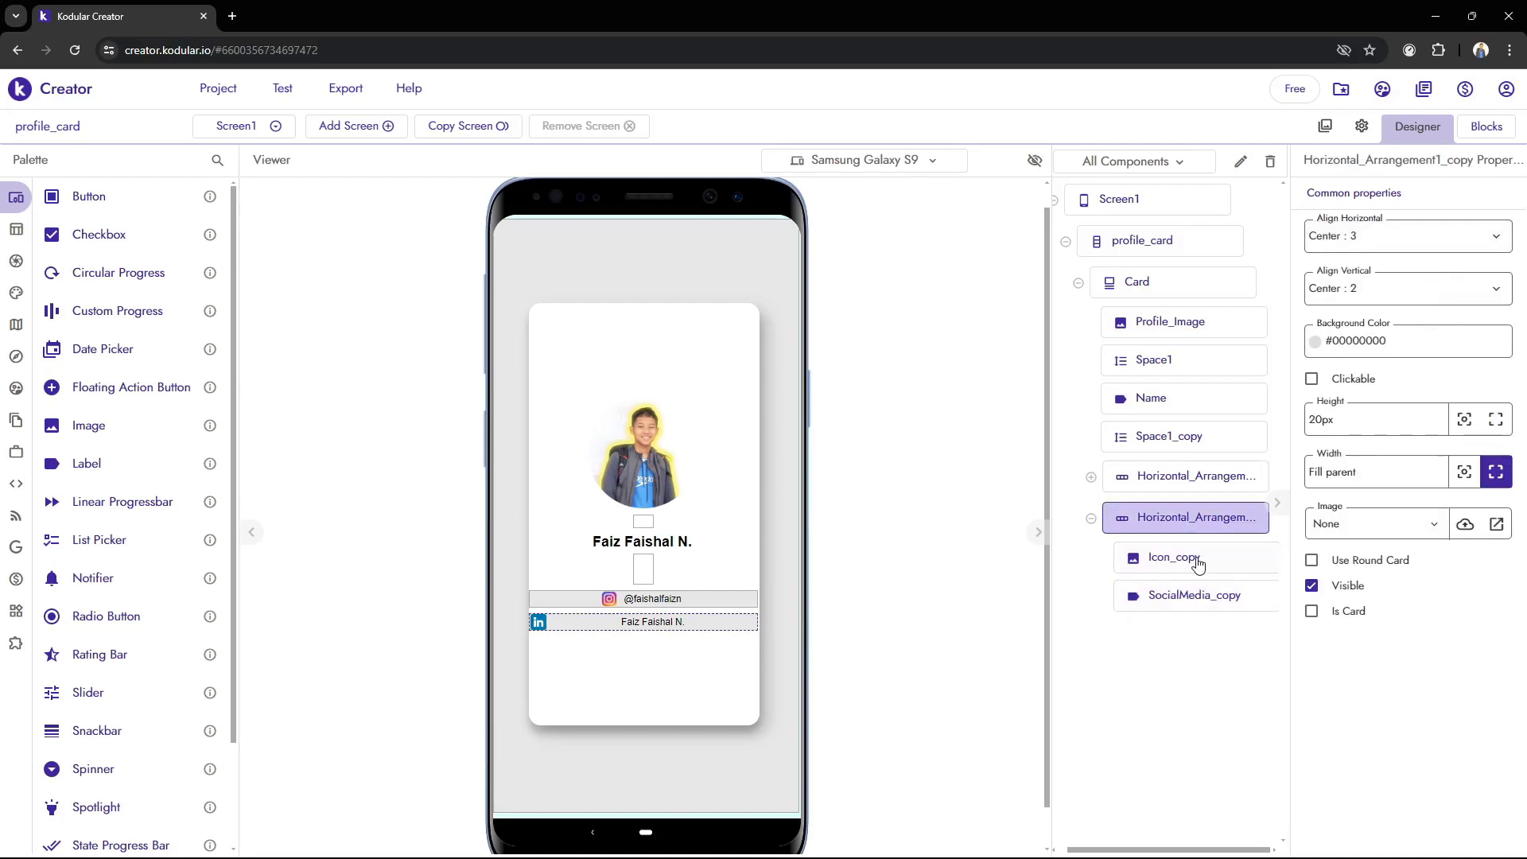
pyautogui.click(1185, 595)
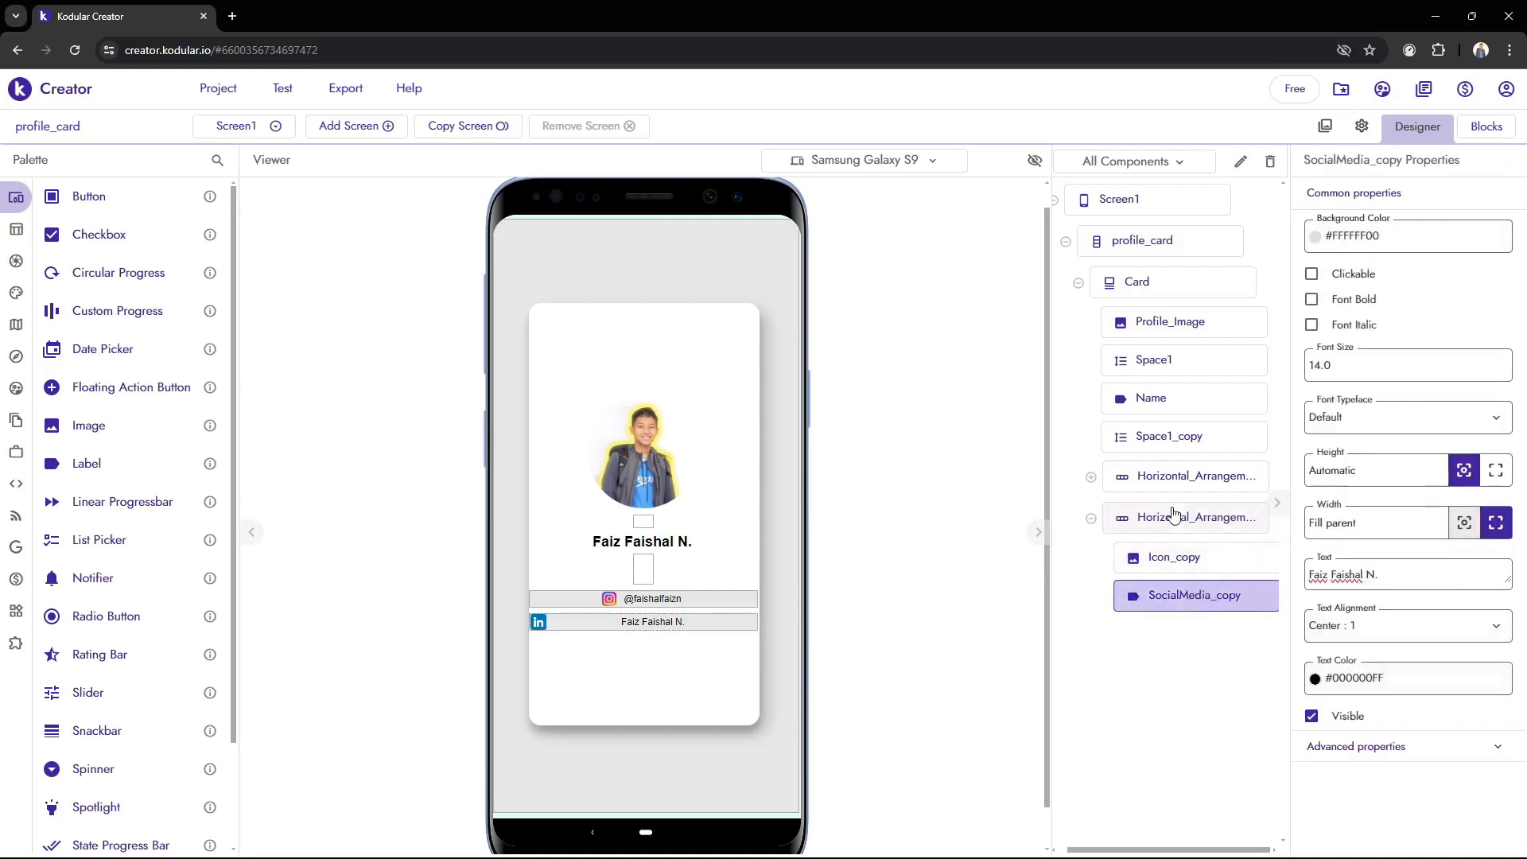
# Try widths of 15 px, 20 px and 30 px for the SocialMedia_copy label
pyautogui.moveTo(1420, 525); pyautogui.dragTo(1175, 524)
pyautogui.write('1')
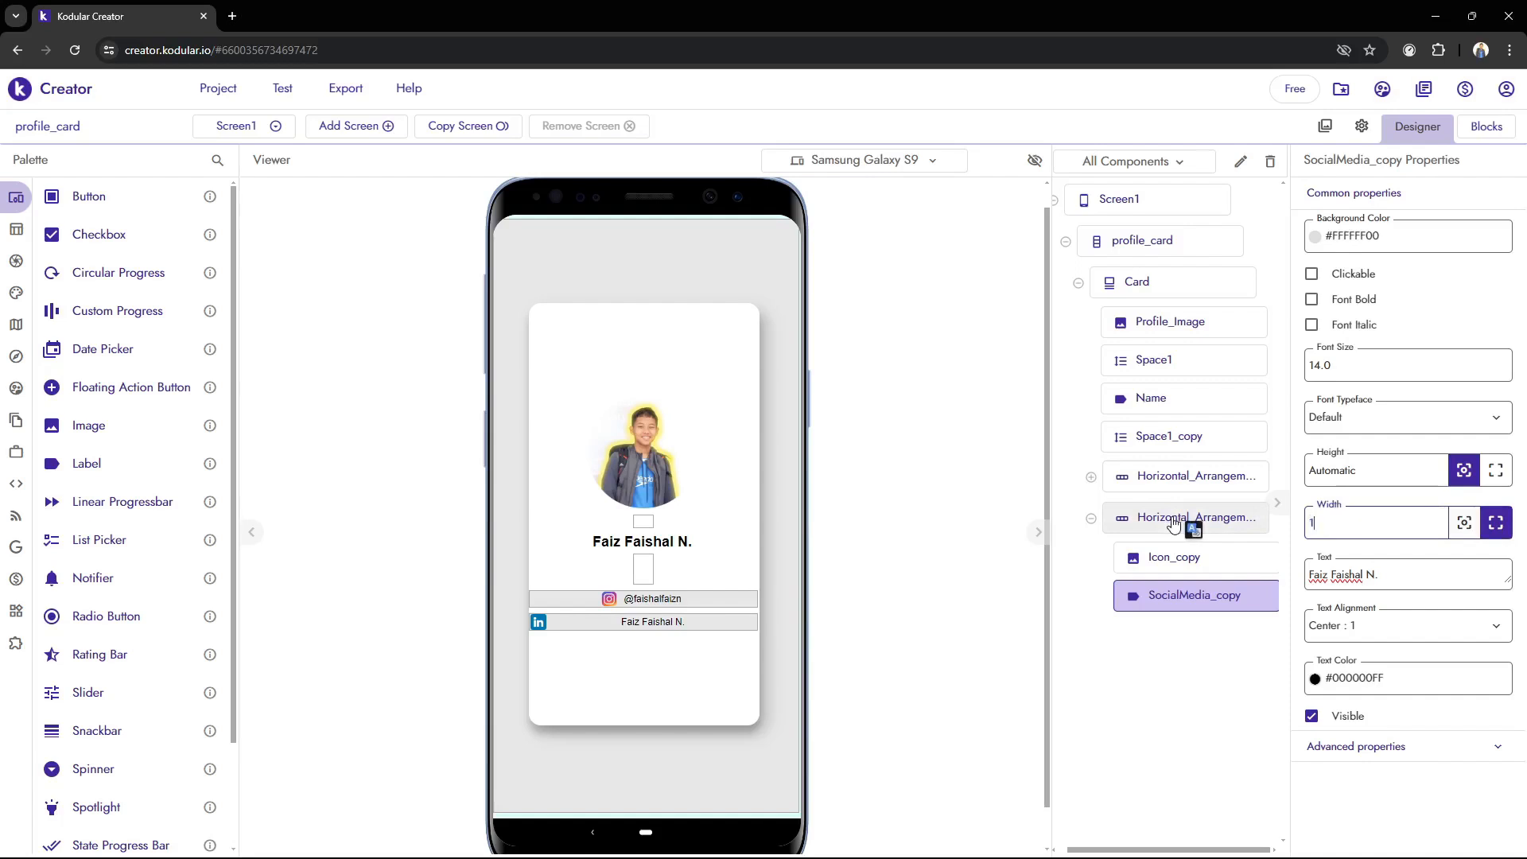
pyautogui.write('5px')
pyautogui.press('Return')
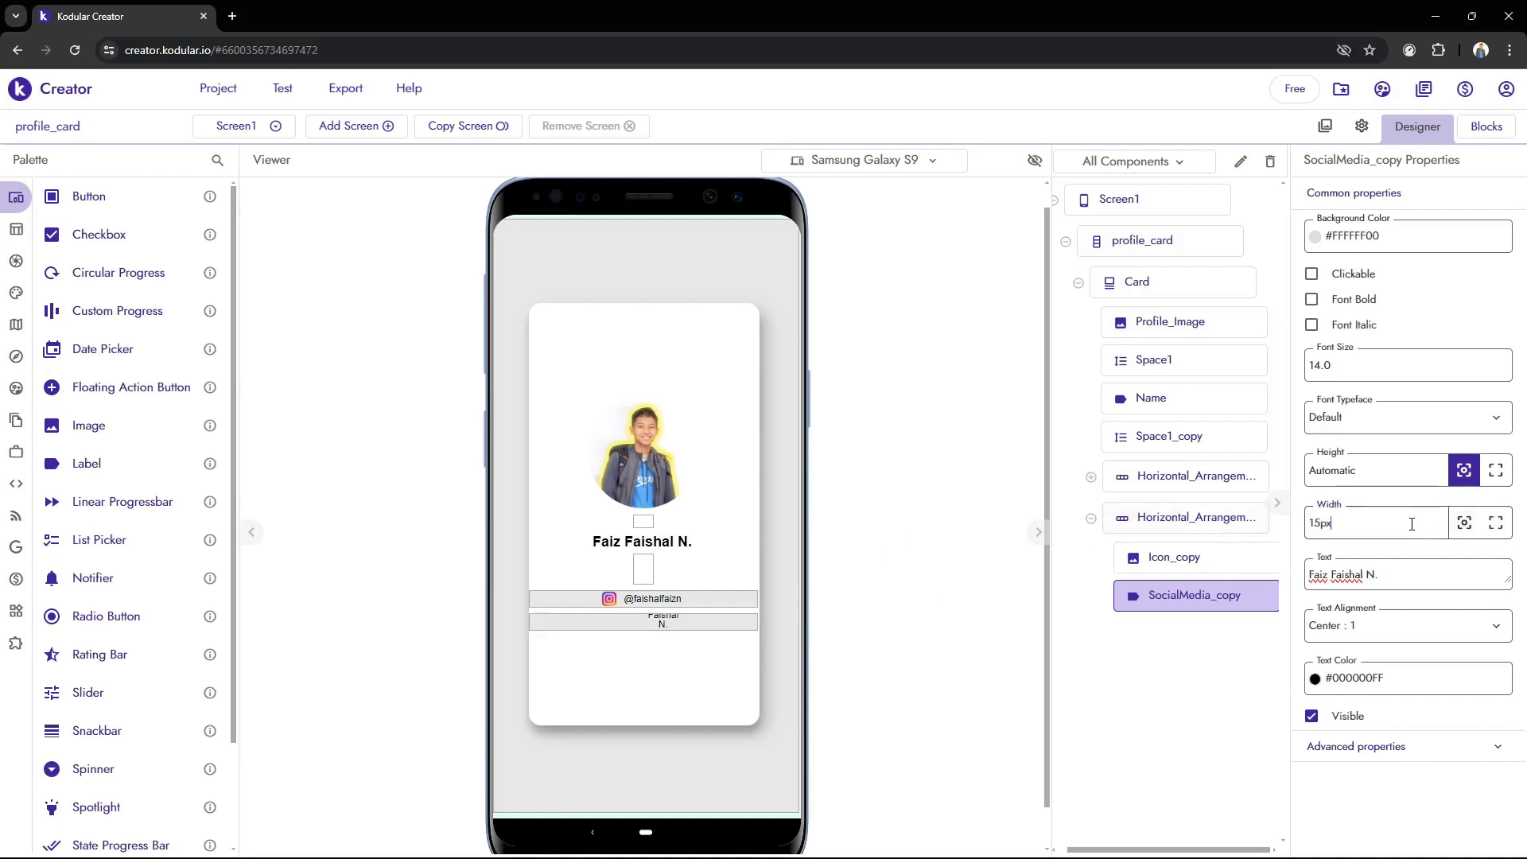
pyautogui.moveTo(1411, 524); pyautogui.dragTo(1282, 546)
pyautogui.write('20')
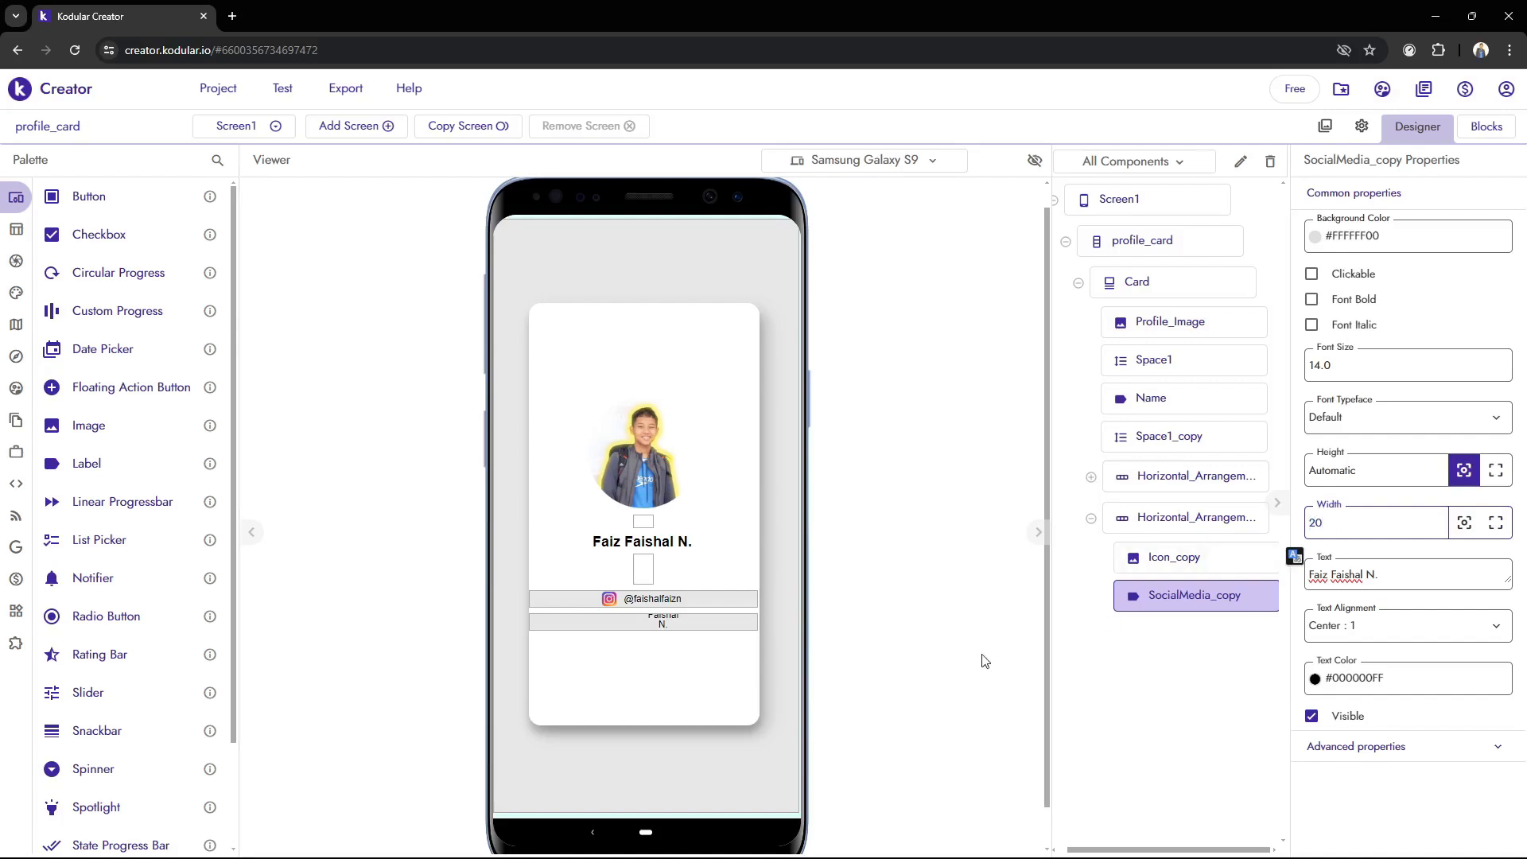
pyautogui.click(982, 655)
pyautogui.moveTo(1389, 514); pyautogui.dragTo(1095, 517)
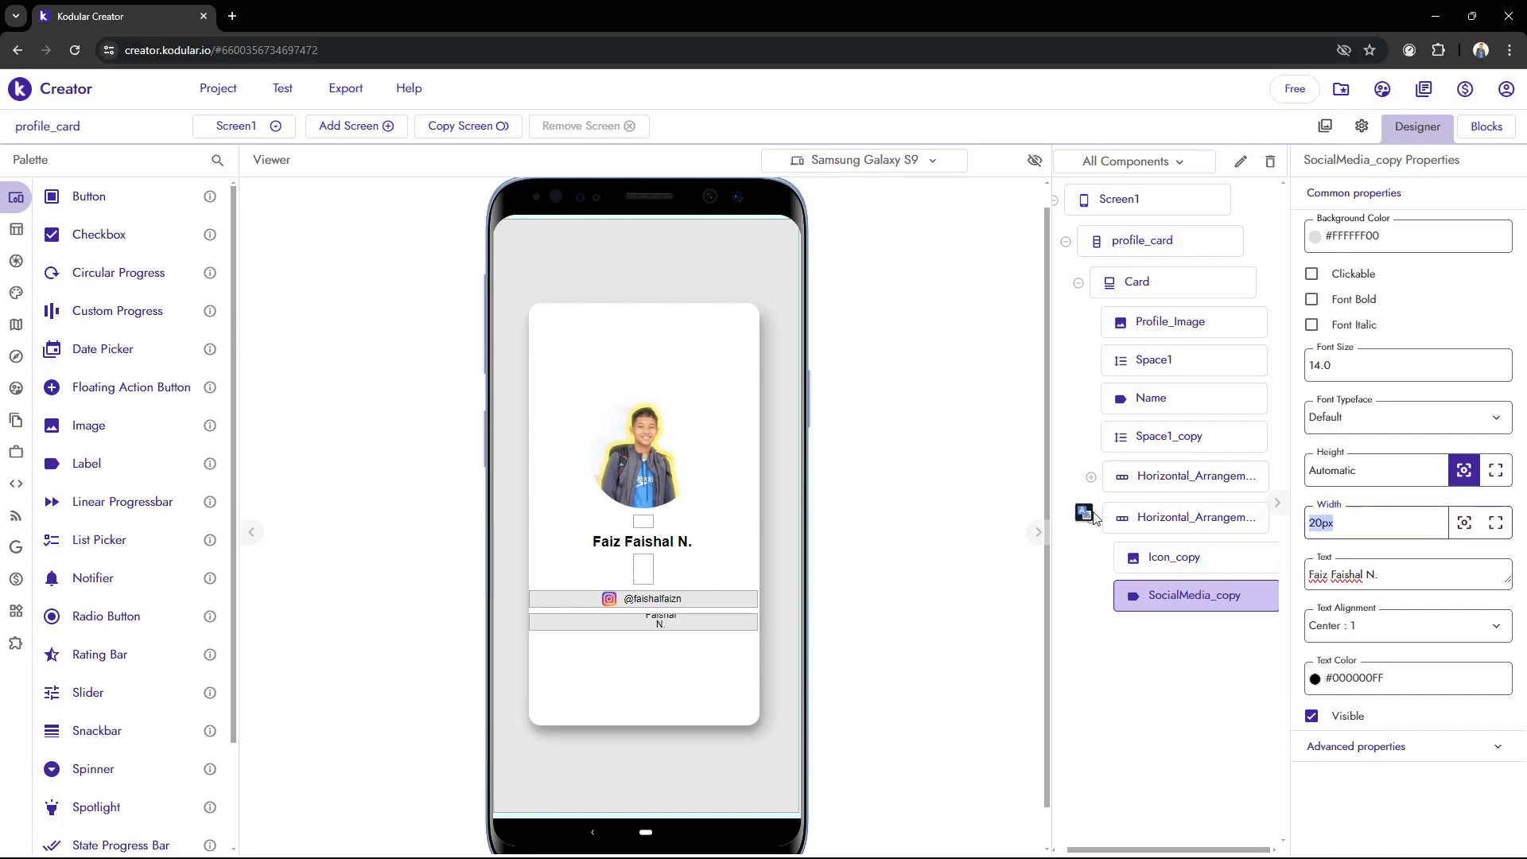
pyautogui.write('30')
pyautogui.click(830, 516)
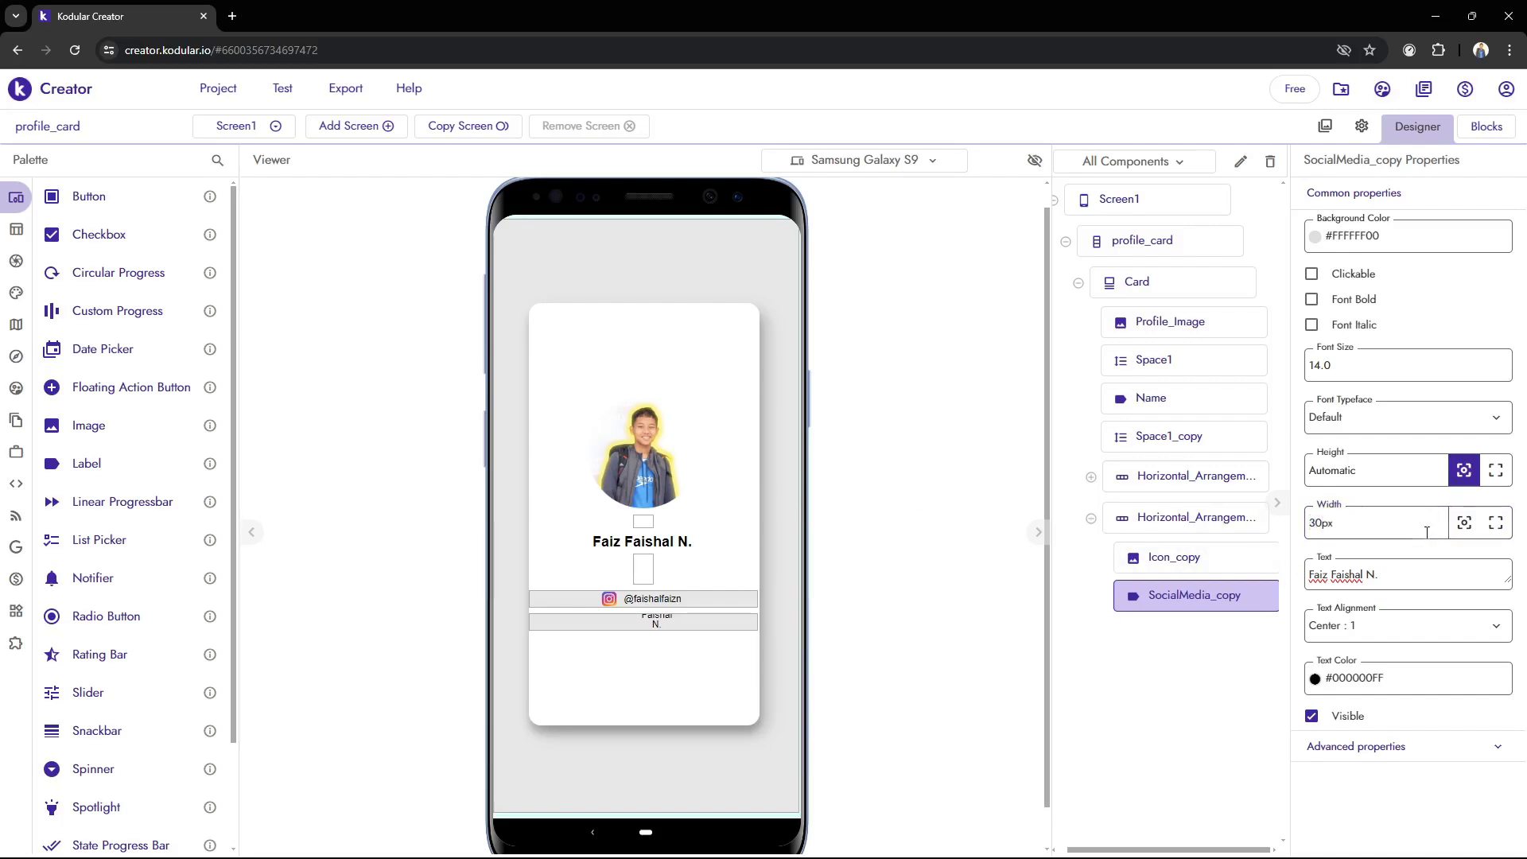
# Try larger widths of 50, 100, 90 and 80 px for the SocialMedia_copy label
pyautogui.moveTo(1416, 532); pyautogui.dragTo(1121, 555)
pyautogui.write('50')
pyautogui.click(856, 604)
pyautogui.press('BackSpace')
pyautogui.press('BackSpace')
pyautogui.press('BackSpace')
pyautogui.press('BackSpace')
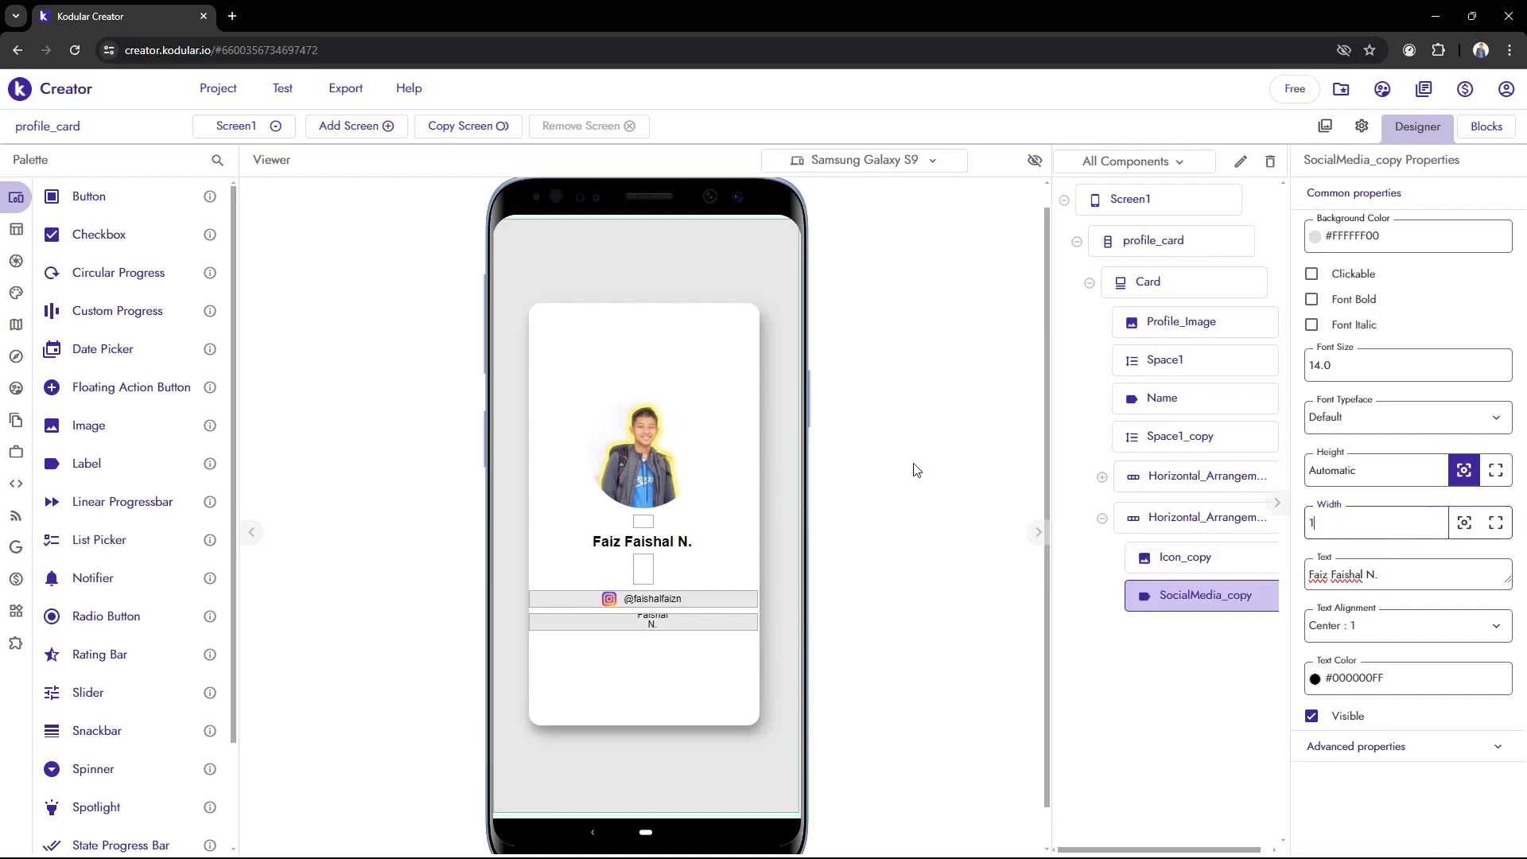
pyautogui.write('100')
pyautogui.click(921, 474)
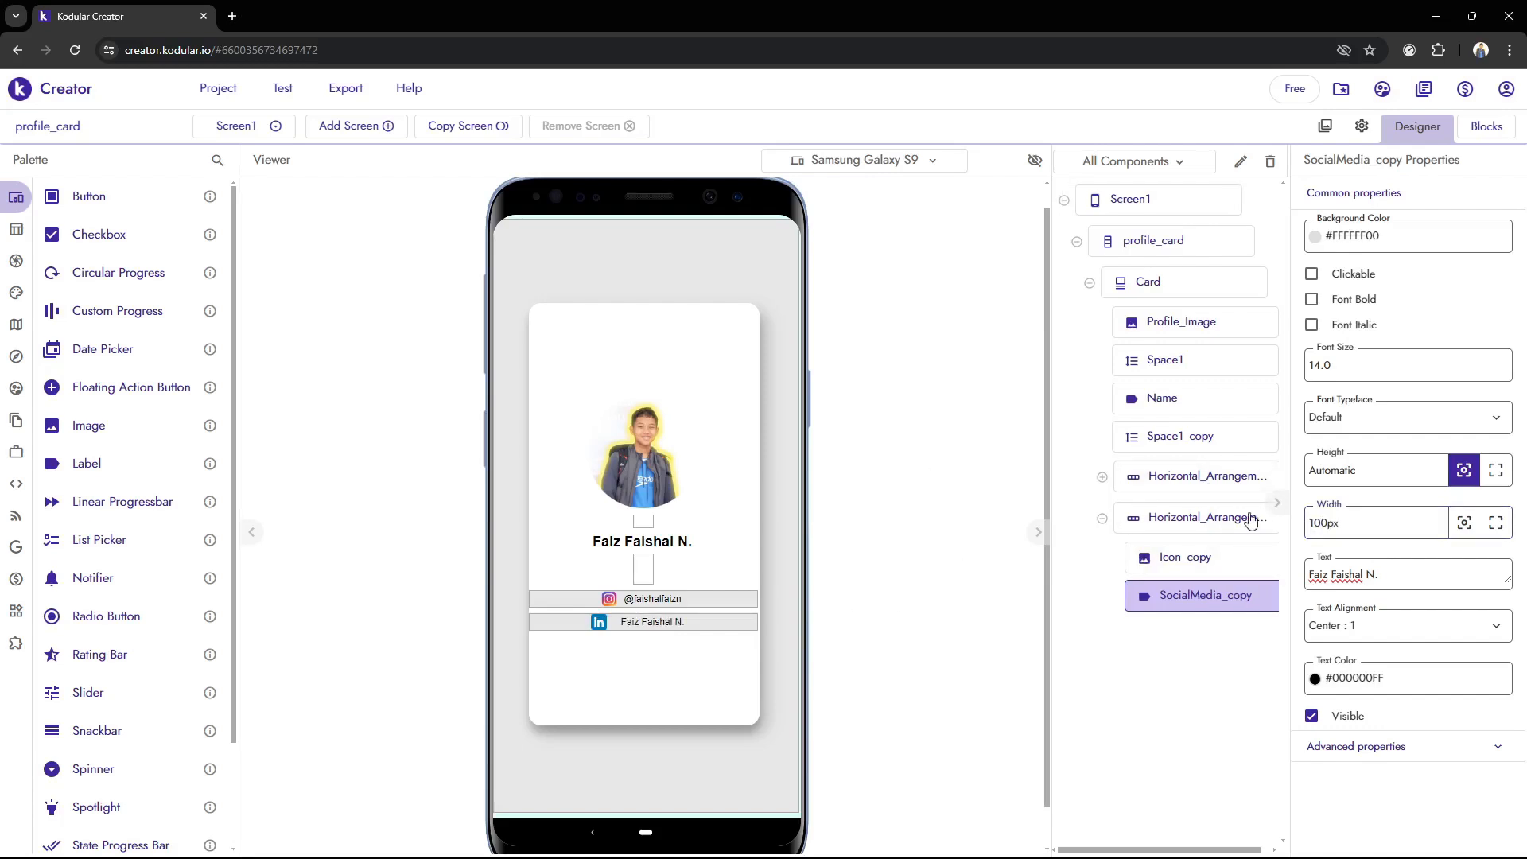
pyautogui.moveTo(1343, 526); pyautogui.dragTo(1118, 533)
pyautogui.write('90')
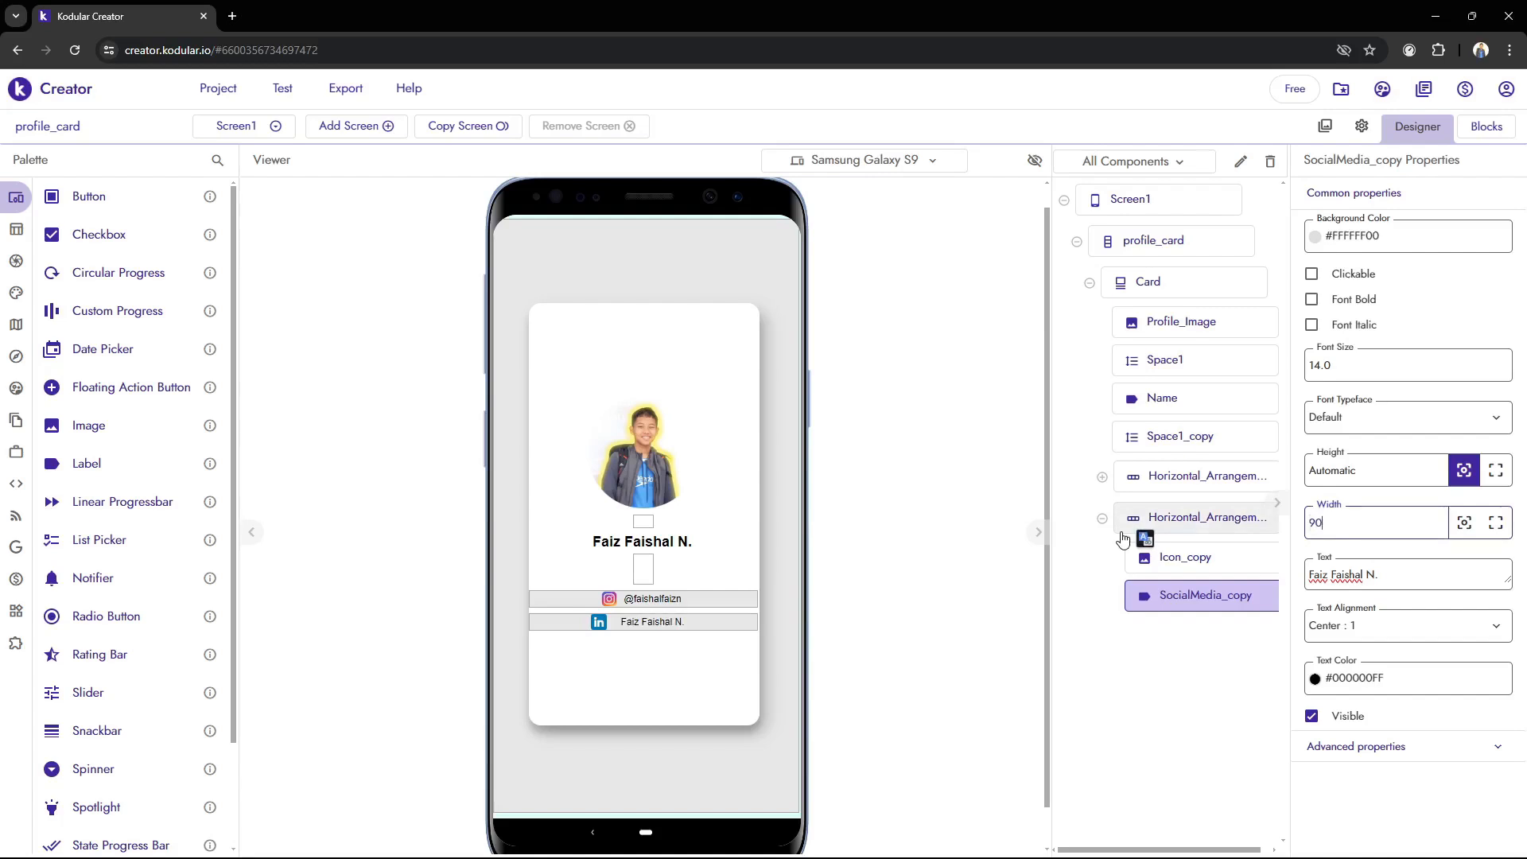
pyautogui.click(883, 591)
pyautogui.moveTo(1375, 525); pyautogui.dragTo(1138, 521)
pyautogui.write('80')
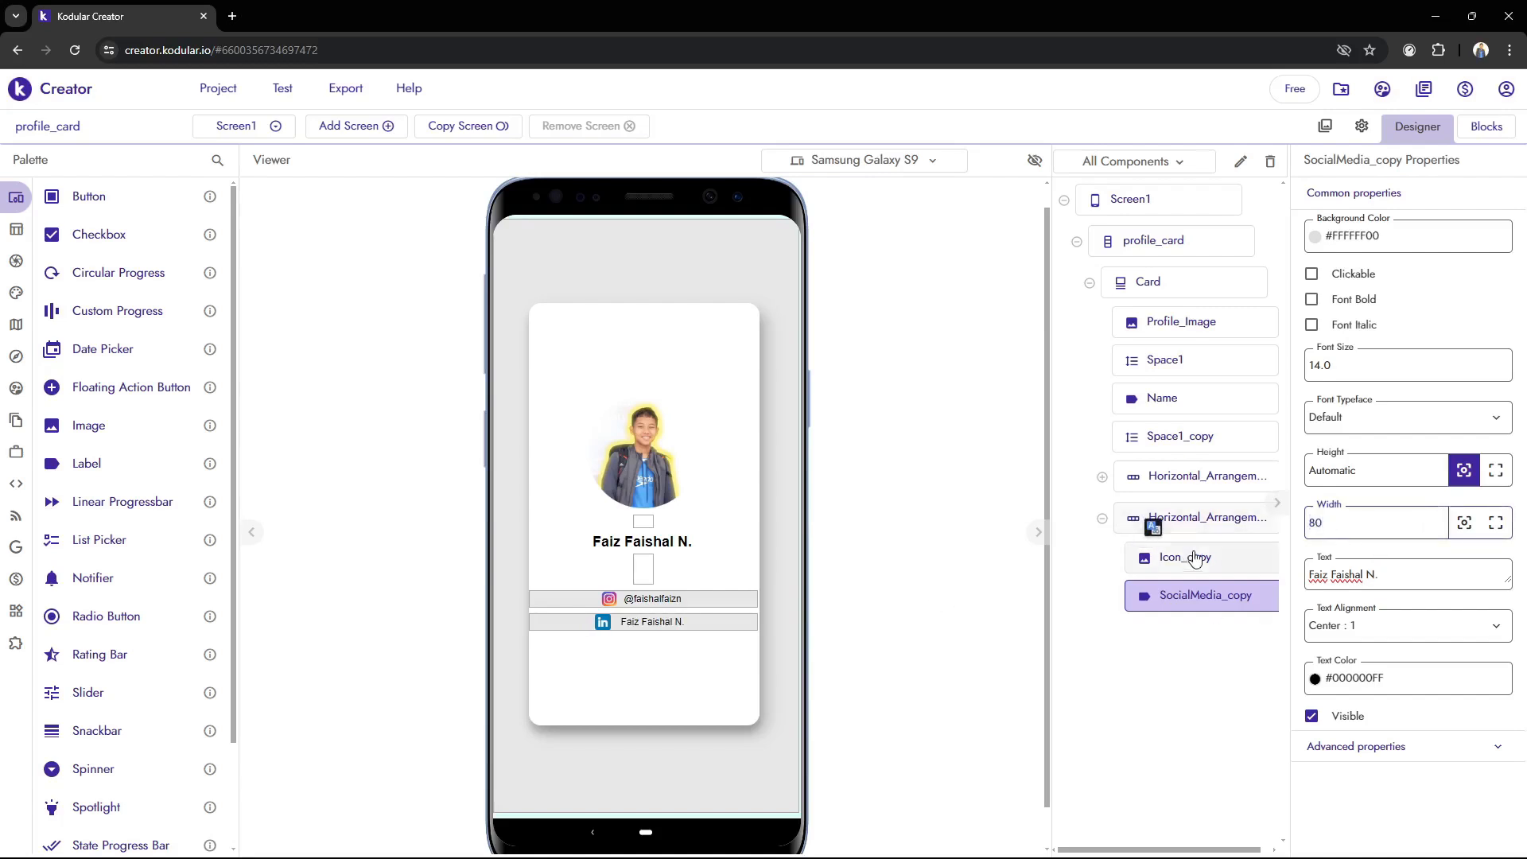
pyautogui.press('Return')
# Set the SocialMedia_copy label's width to 85 px
pyautogui.moveTo(1328, 523); pyautogui.dragTo(1087, 513)
pyautogui.write('85')
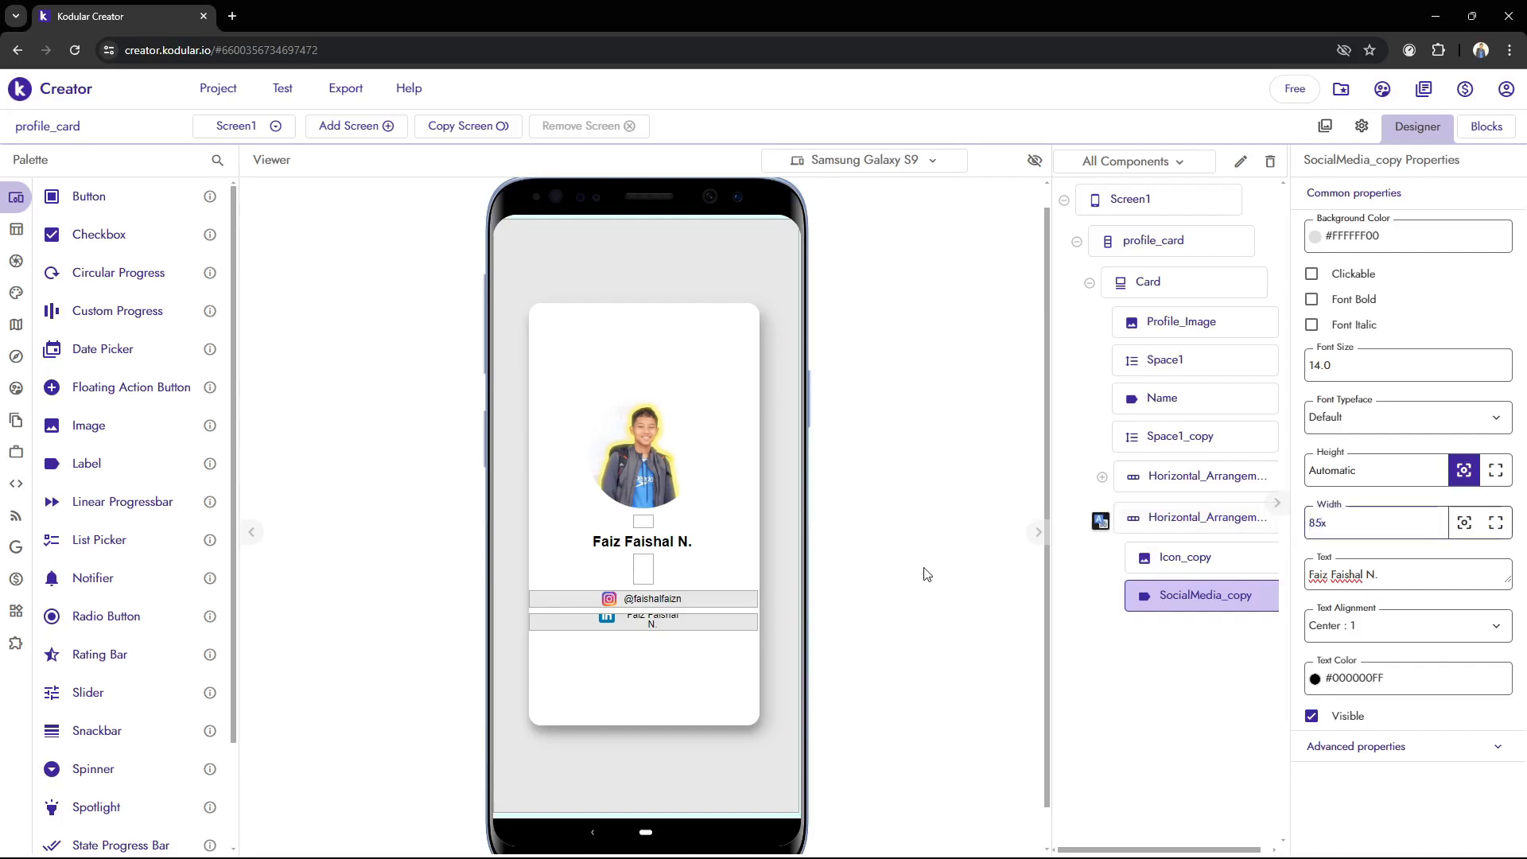
pyautogui.press('Return')
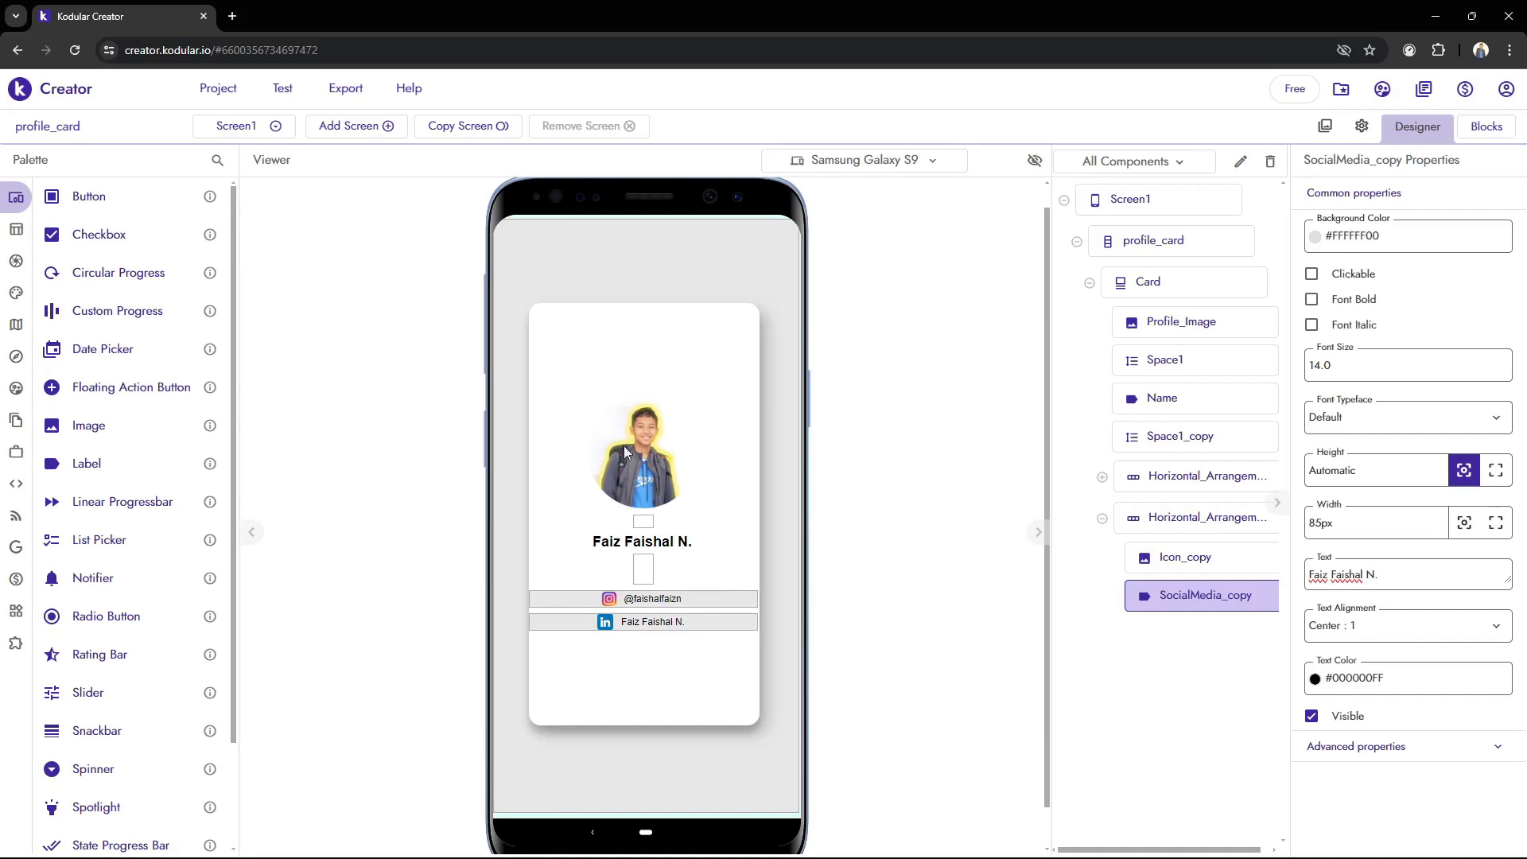
# Duplicate the Space1_copy spacer and move the copy below the LinkedIn row in the card
pyautogui.click(1101, 517)
pyautogui.click(1183, 437)
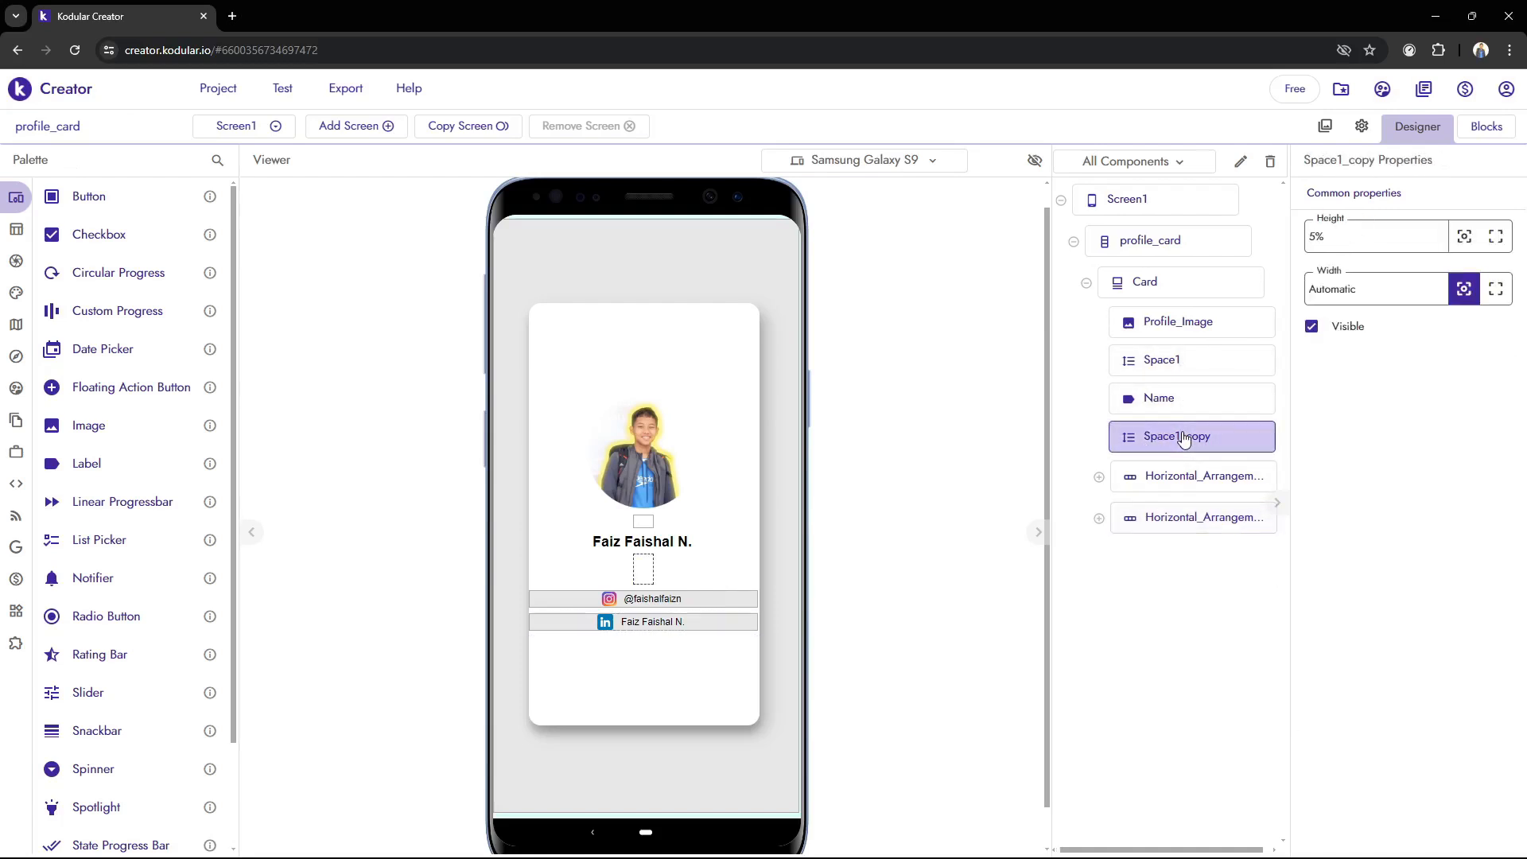
pyautogui.hotkey('ctrl', 'c')
pyautogui.hotkey('ctrl', 'v')
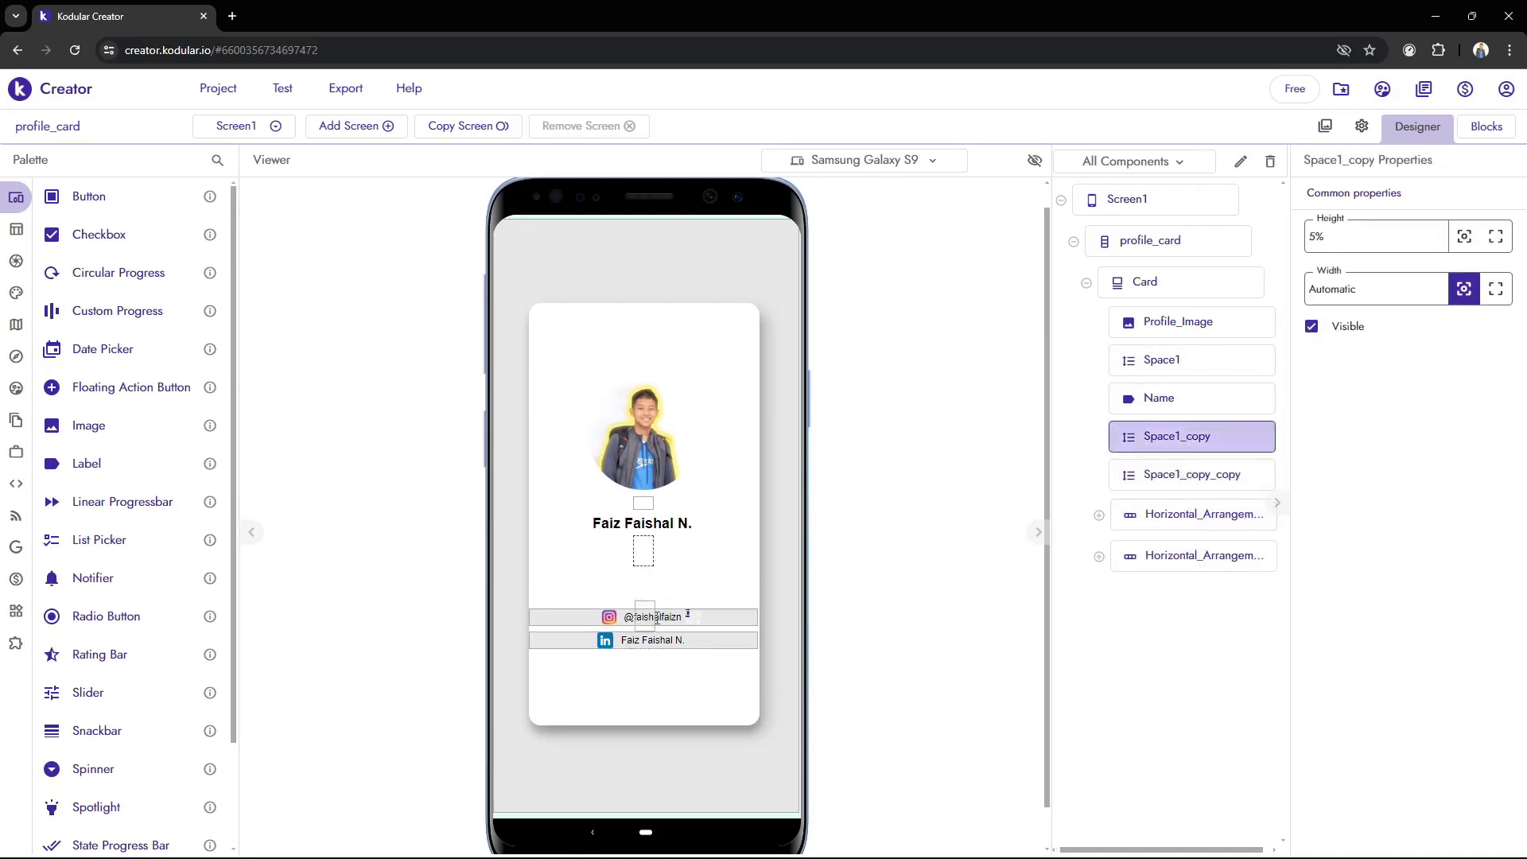
pyautogui.moveTo(657, 617); pyautogui.dragTo(656, 668)
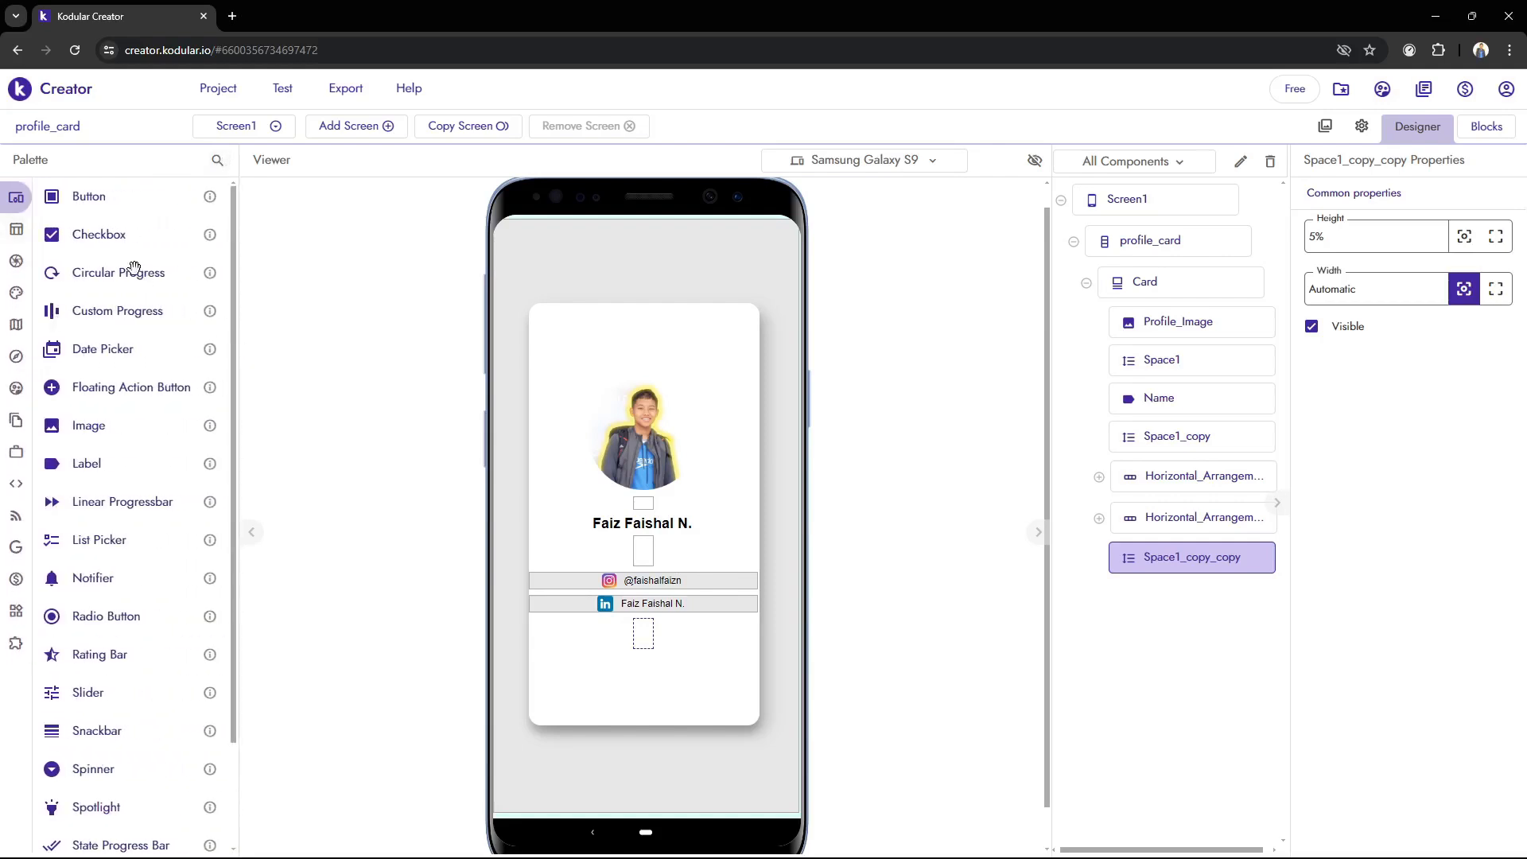
# Add a horizontal arrangement below the last spacer in the card and make its width fill the parent
pyautogui.click(79, 261)
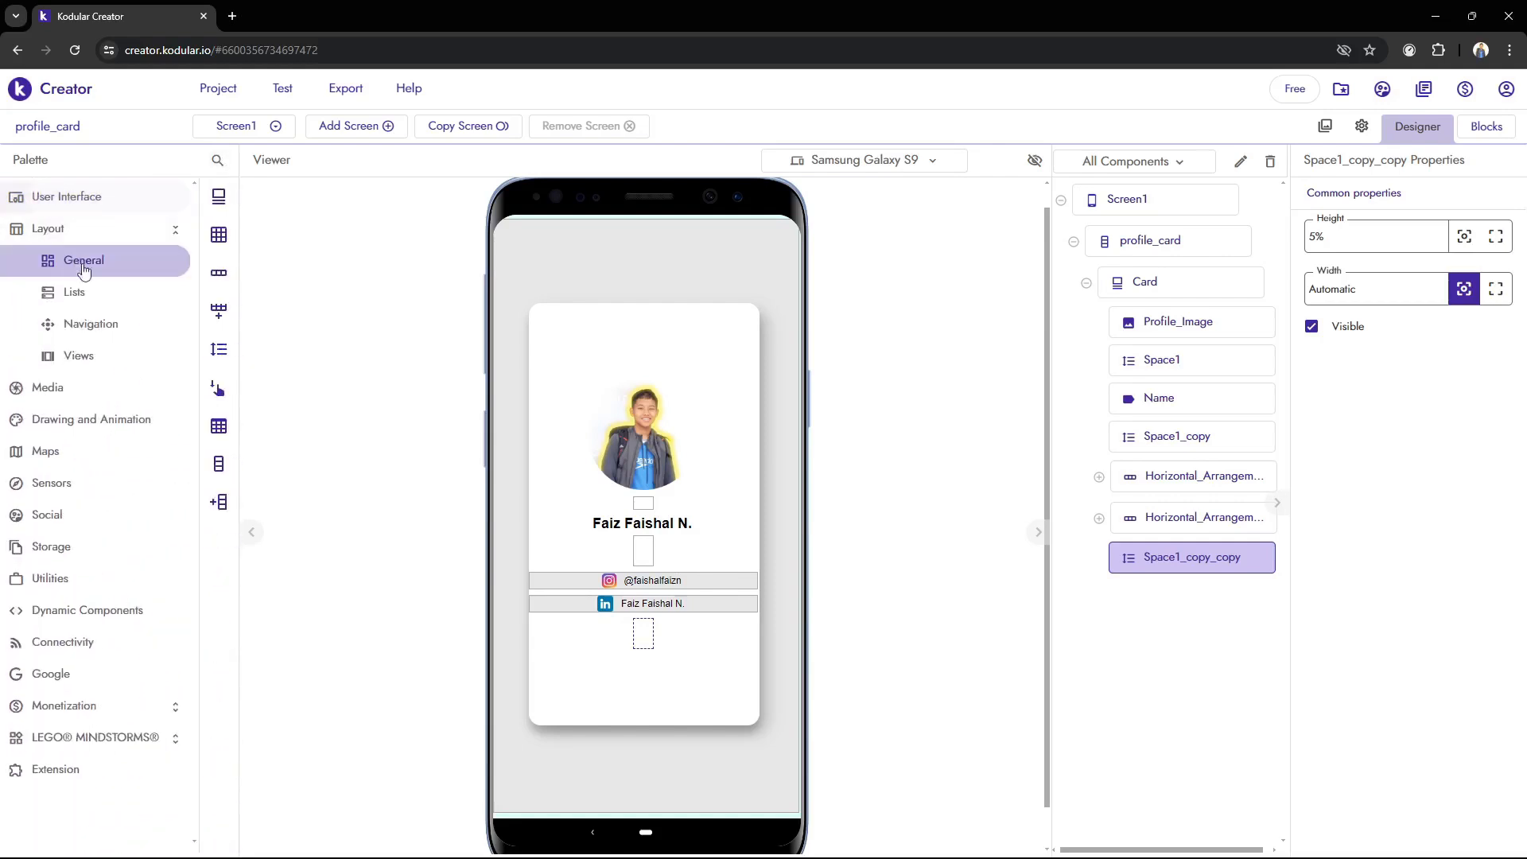
pyautogui.moveTo(108, 272); pyautogui.dragTo(652, 675)
pyautogui.click(1495, 472)
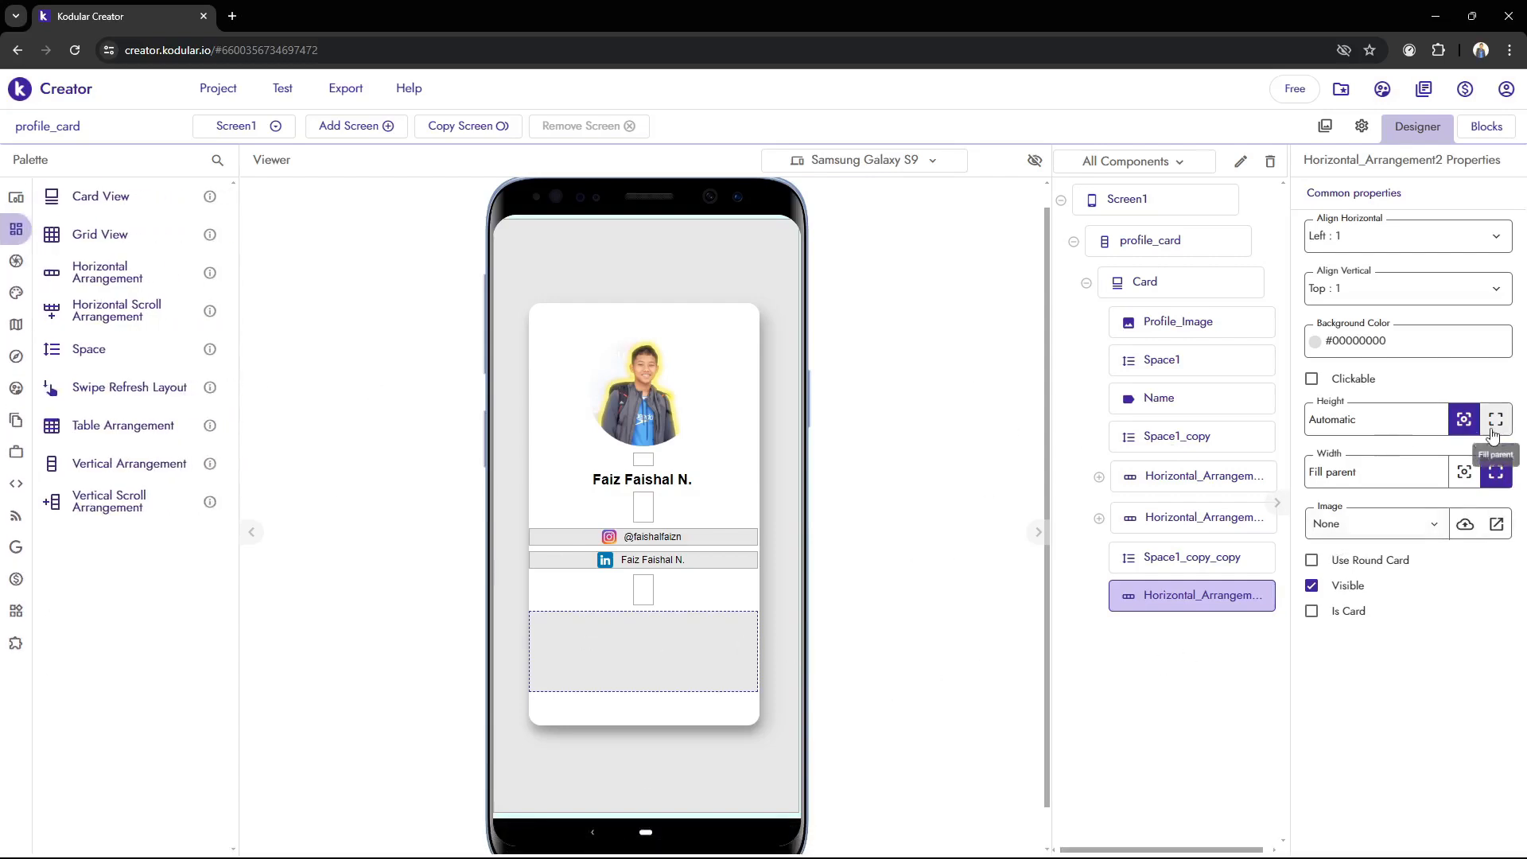
# Try a height of 5% for the new horizontal arrangement
pyautogui.moveTo(1402, 425); pyautogui.dragTo(1158, 447)
pyautogui.write('2')
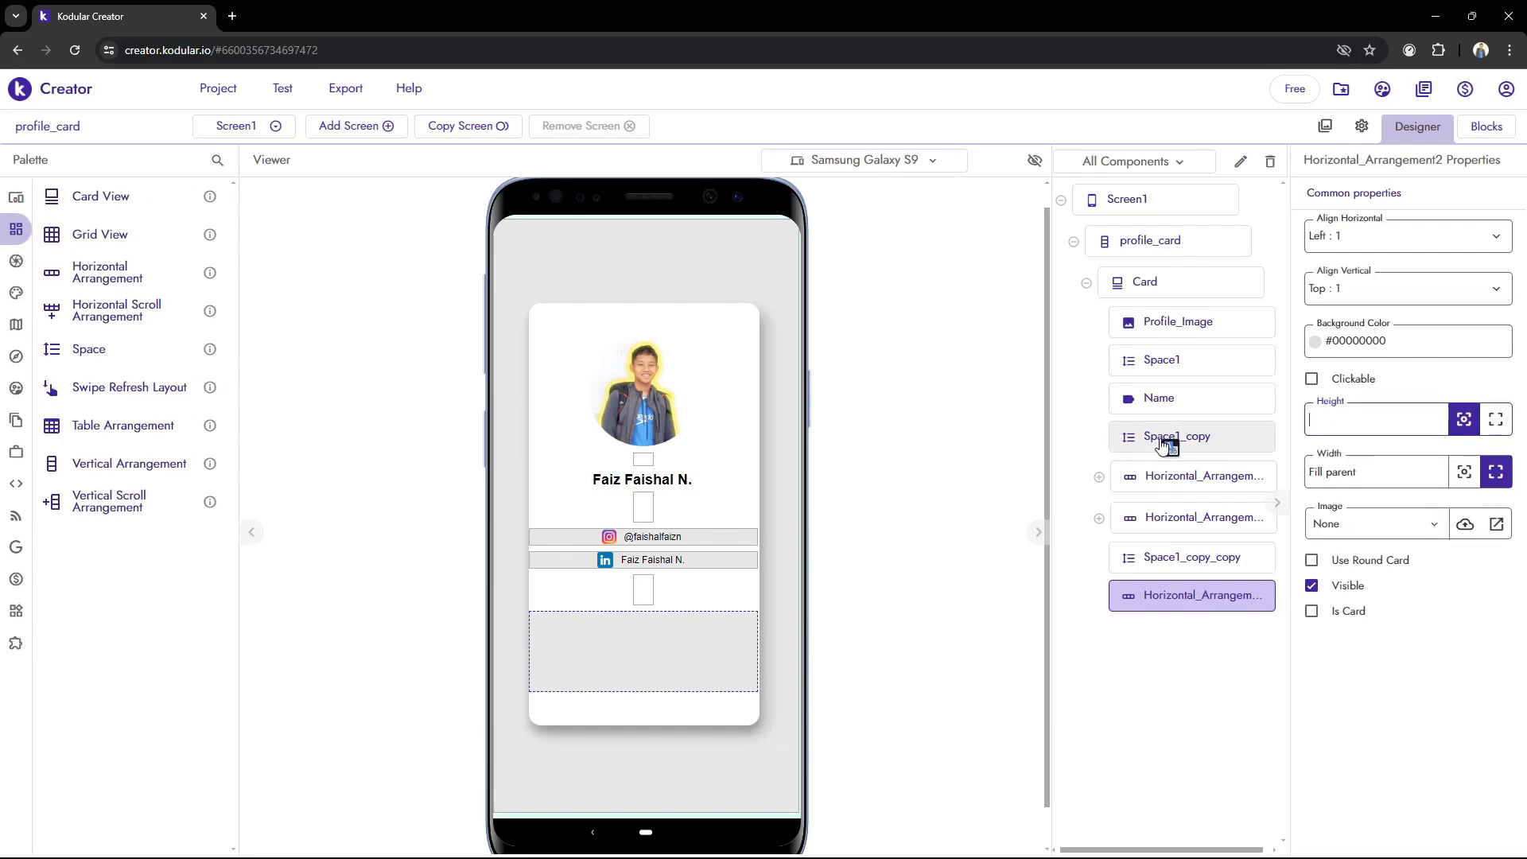
pyautogui.click(1011, 556)
# Set the height of the new horizontal arrangement to 10%
pyautogui.moveTo(1391, 421); pyautogui.dragTo(1066, 399)
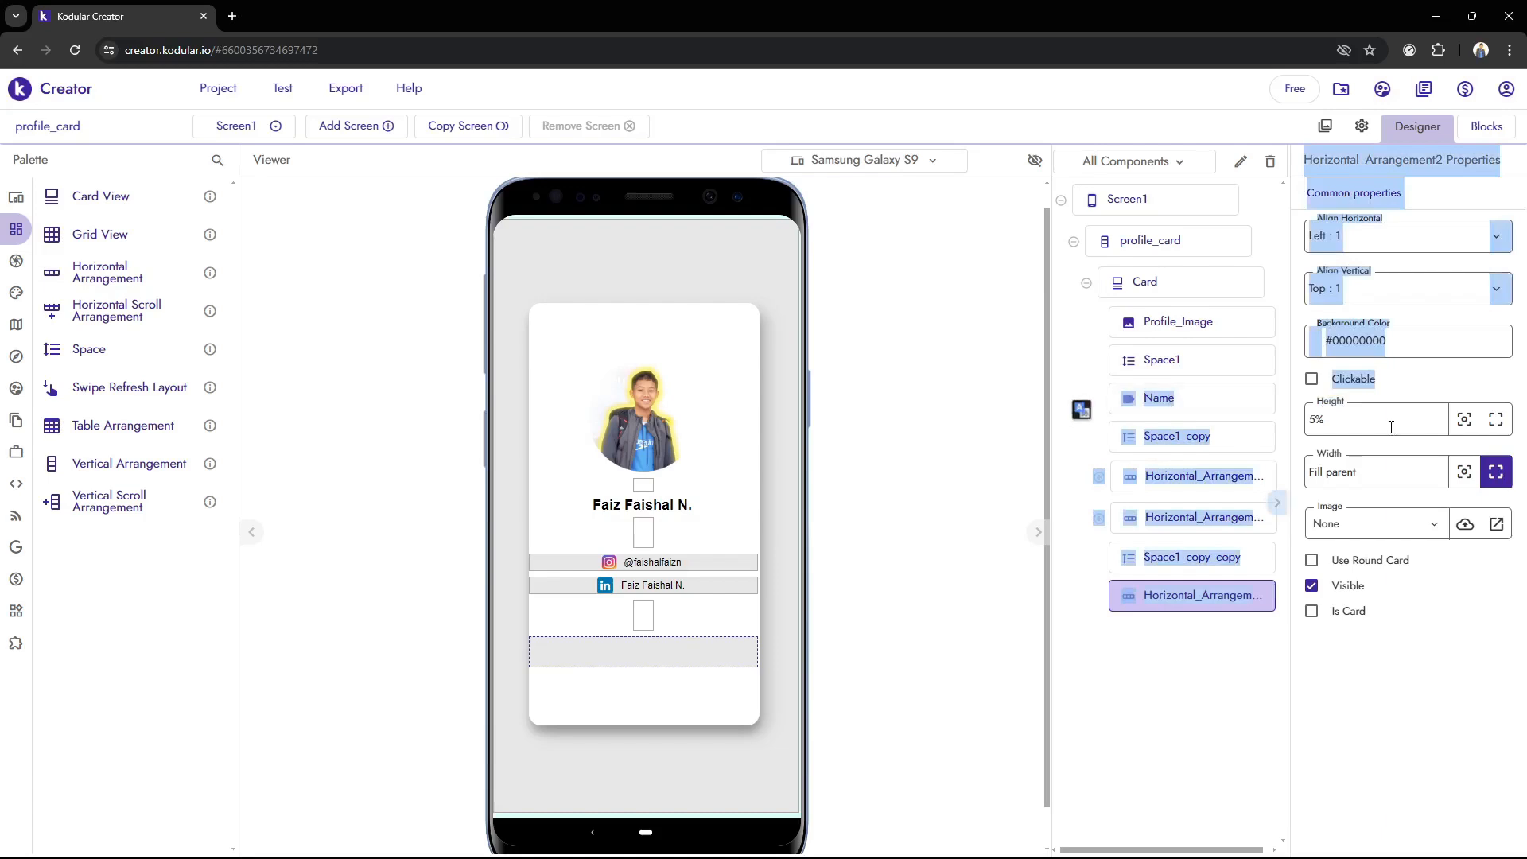
pyautogui.write('10%')
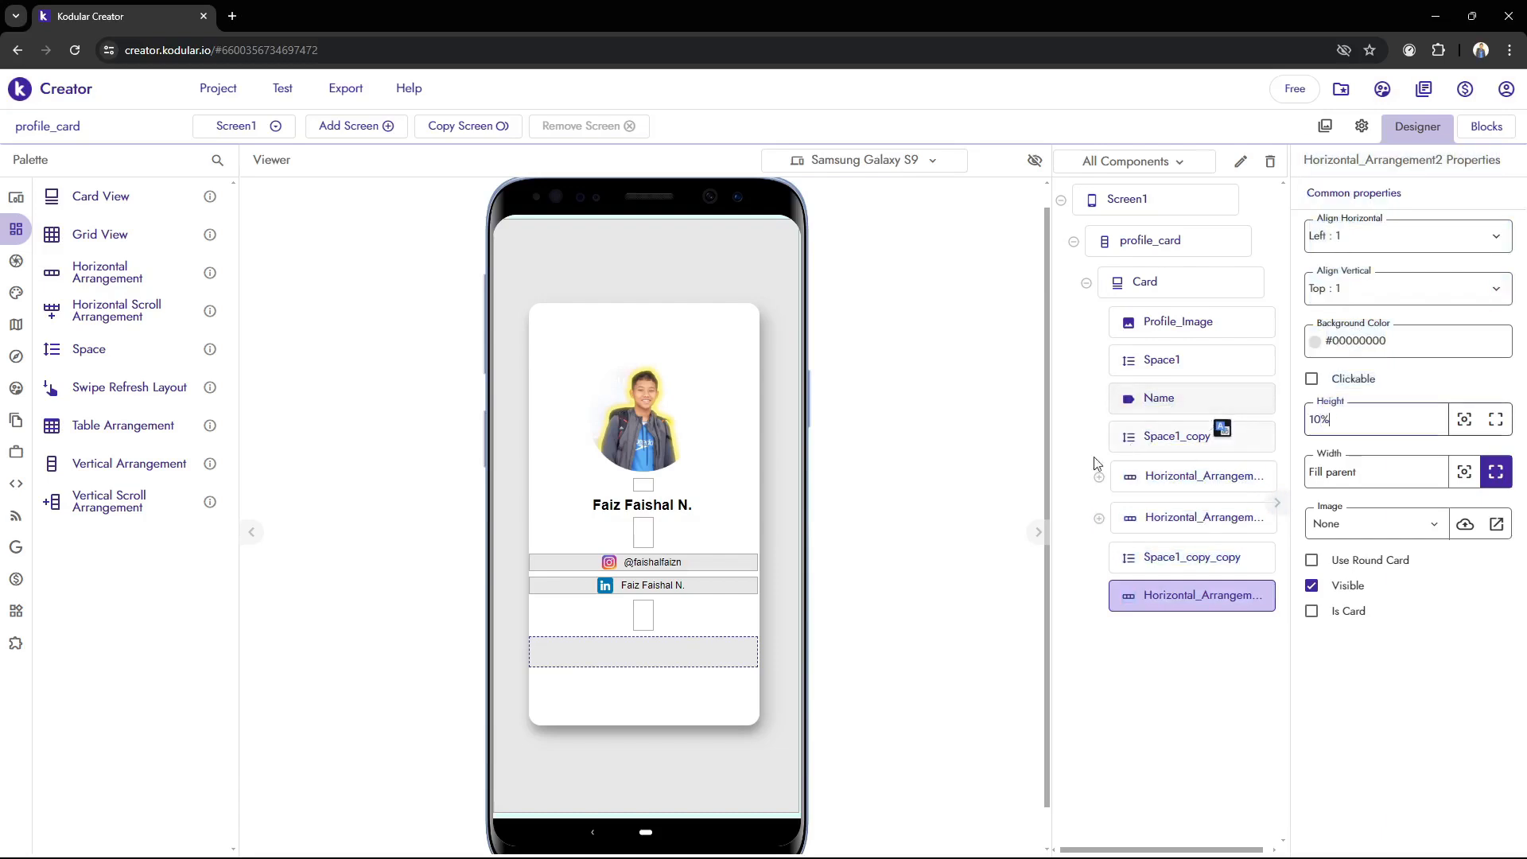
pyautogui.click(979, 523)
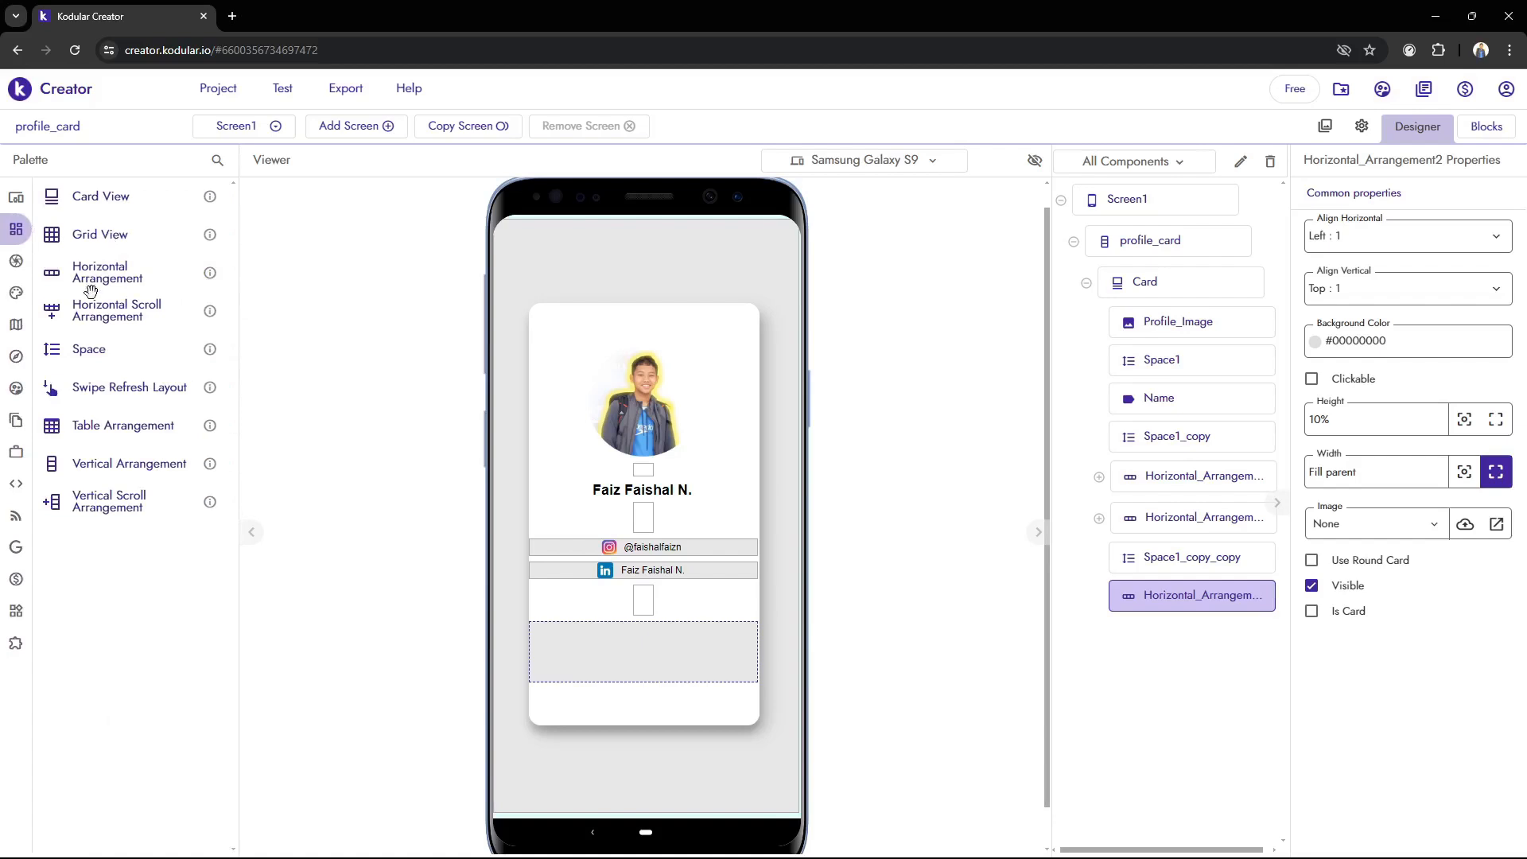
# Add a vertical arrangement inside the empty horizontal arrangement at the bottom of the card
pyautogui.moveTo(35, 233)
pyautogui.moveTo(159, 467); pyautogui.dragTo(620, 666)
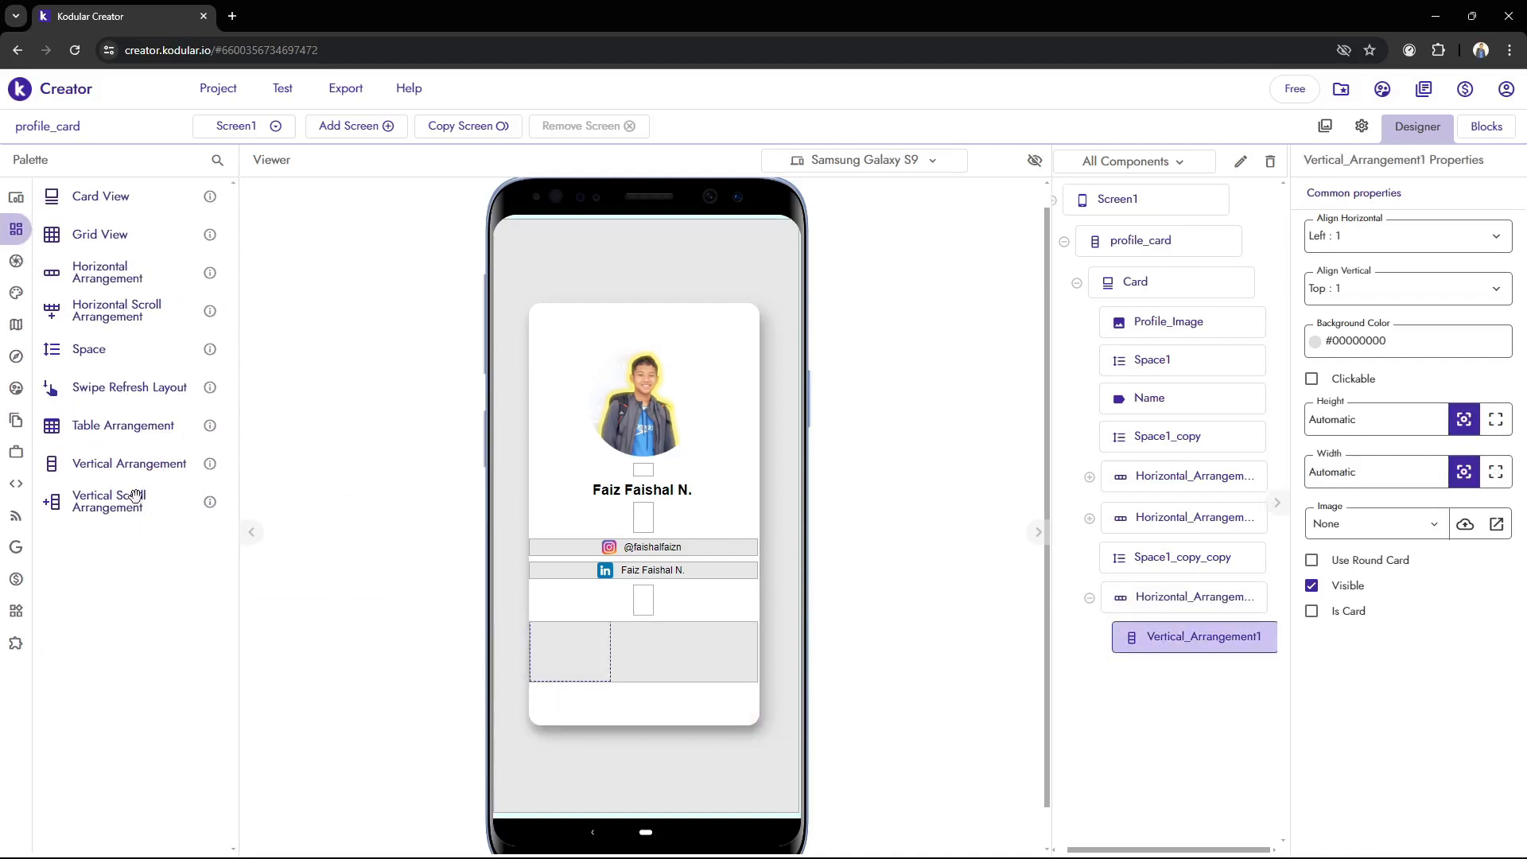
# Add two more vertical arrangements beside the existing one inside the bottom horizontal arrangement
pyautogui.moveTo(149, 465); pyautogui.dragTo(628, 670)
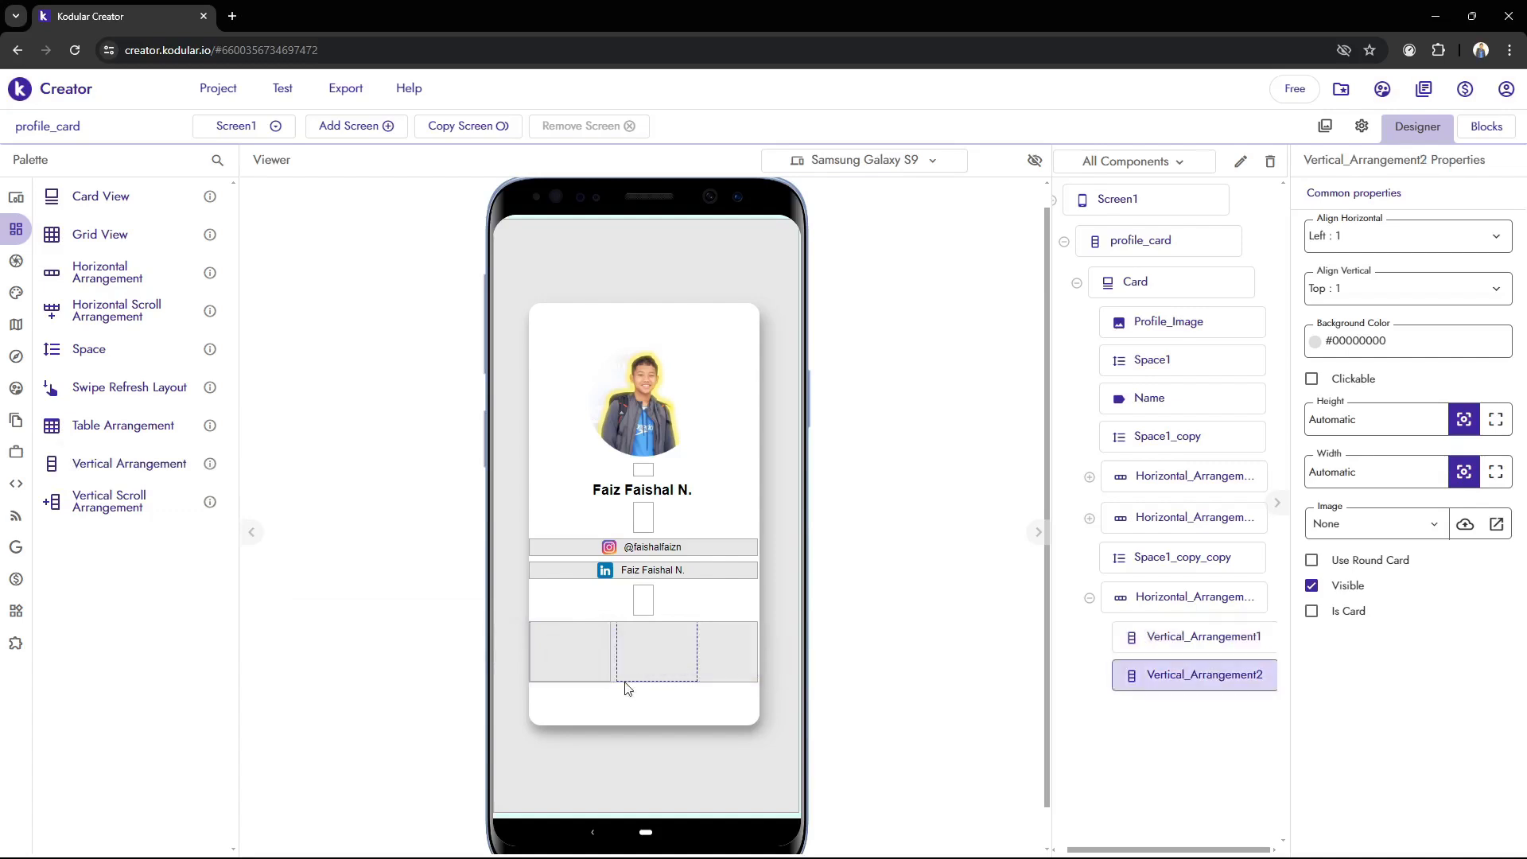
pyautogui.moveTo(111, 463); pyautogui.dragTo(753, 682)
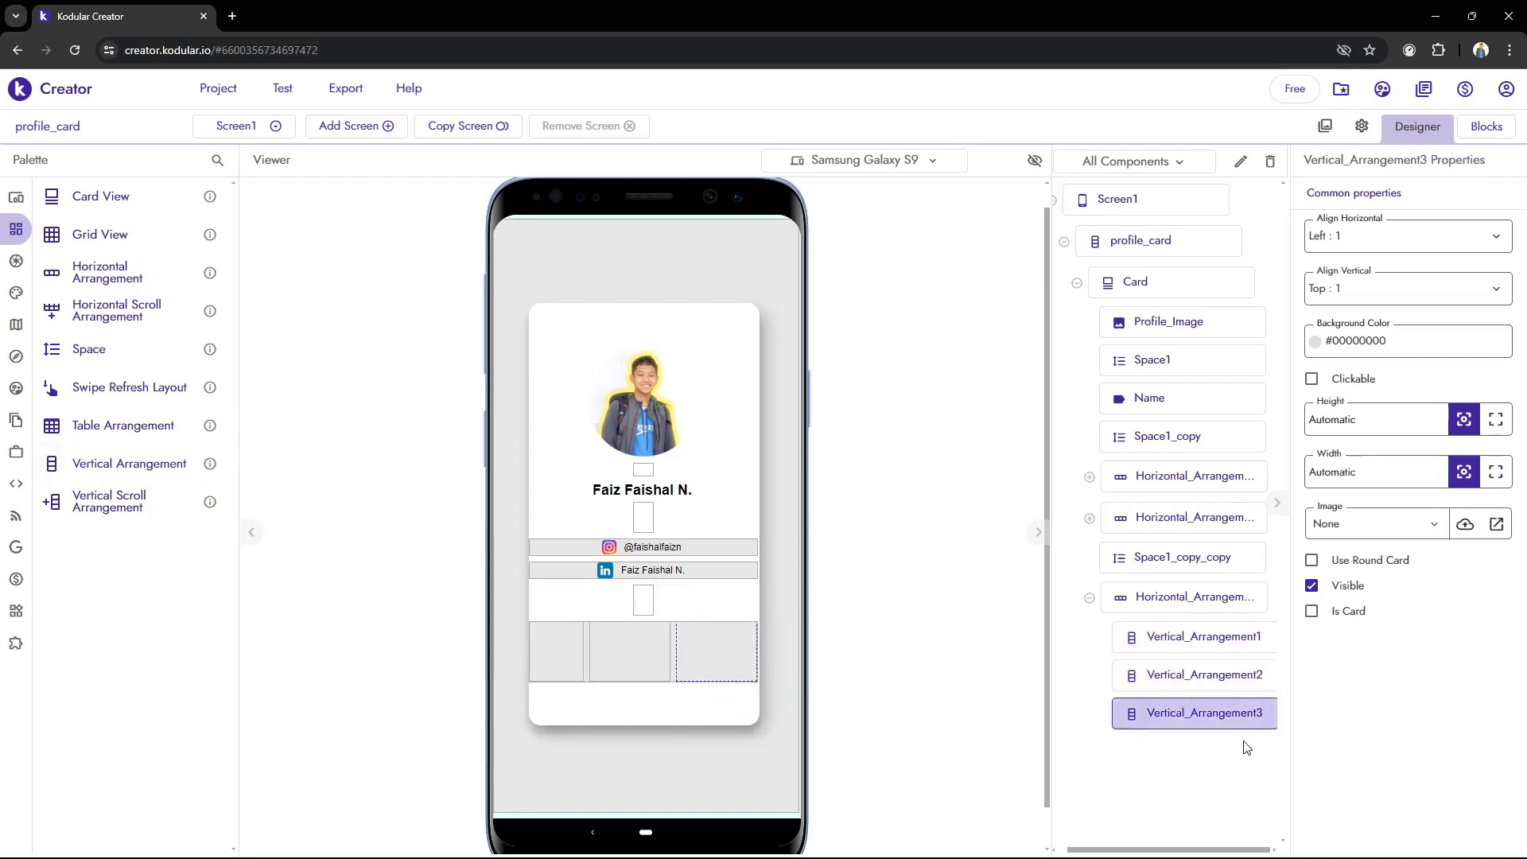
# Delete the second and third vertical arrangements from the bottom horizontal arrangement
pyautogui.click(1219, 675)
pyautogui.press('Delete')
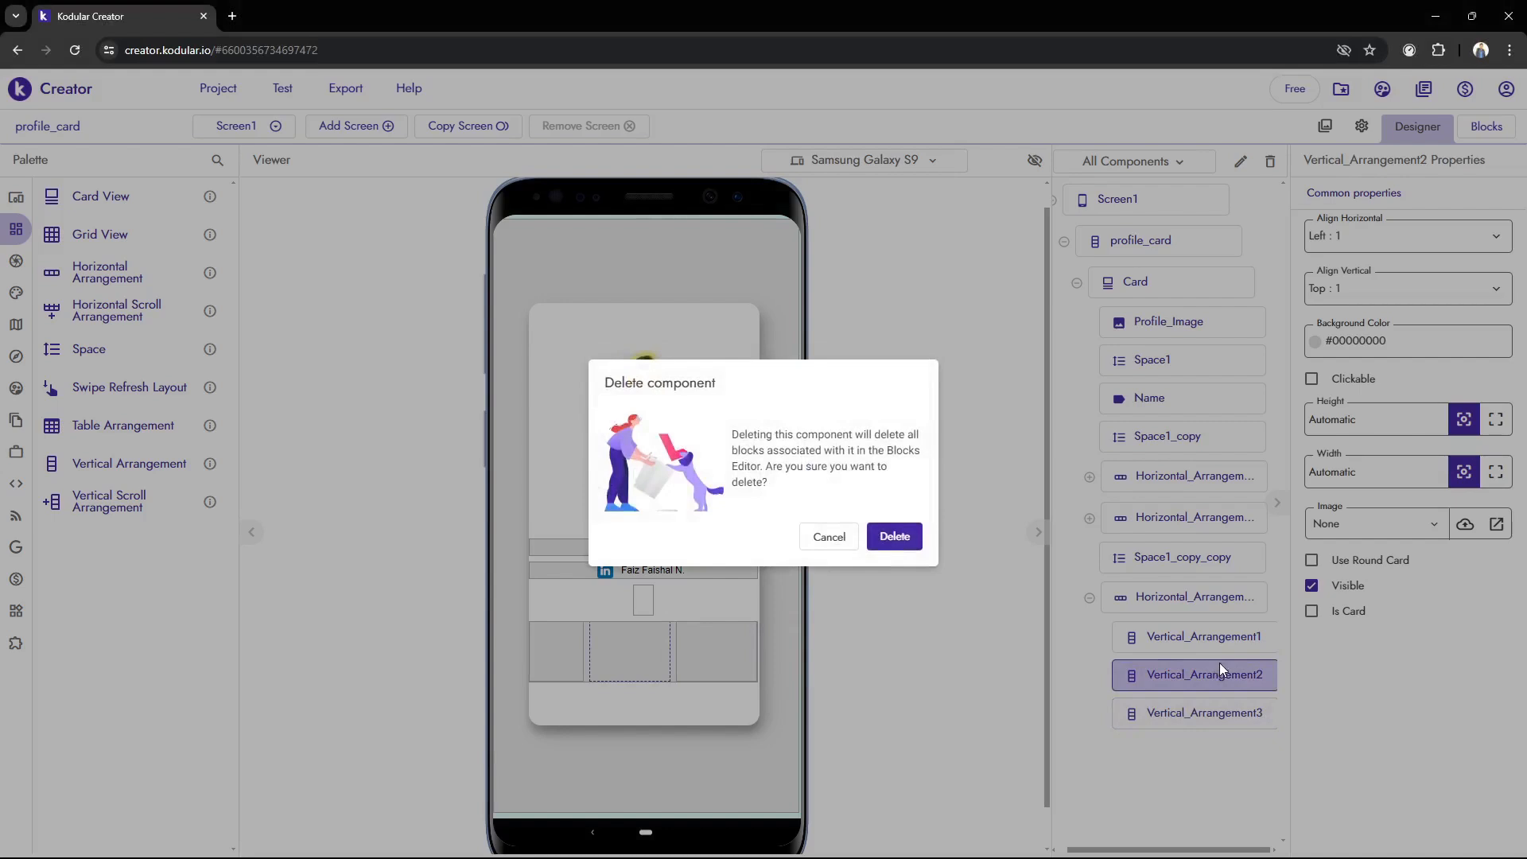
pyautogui.click(890, 538)
pyautogui.click(1149, 672)
pyautogui.press('Delete')
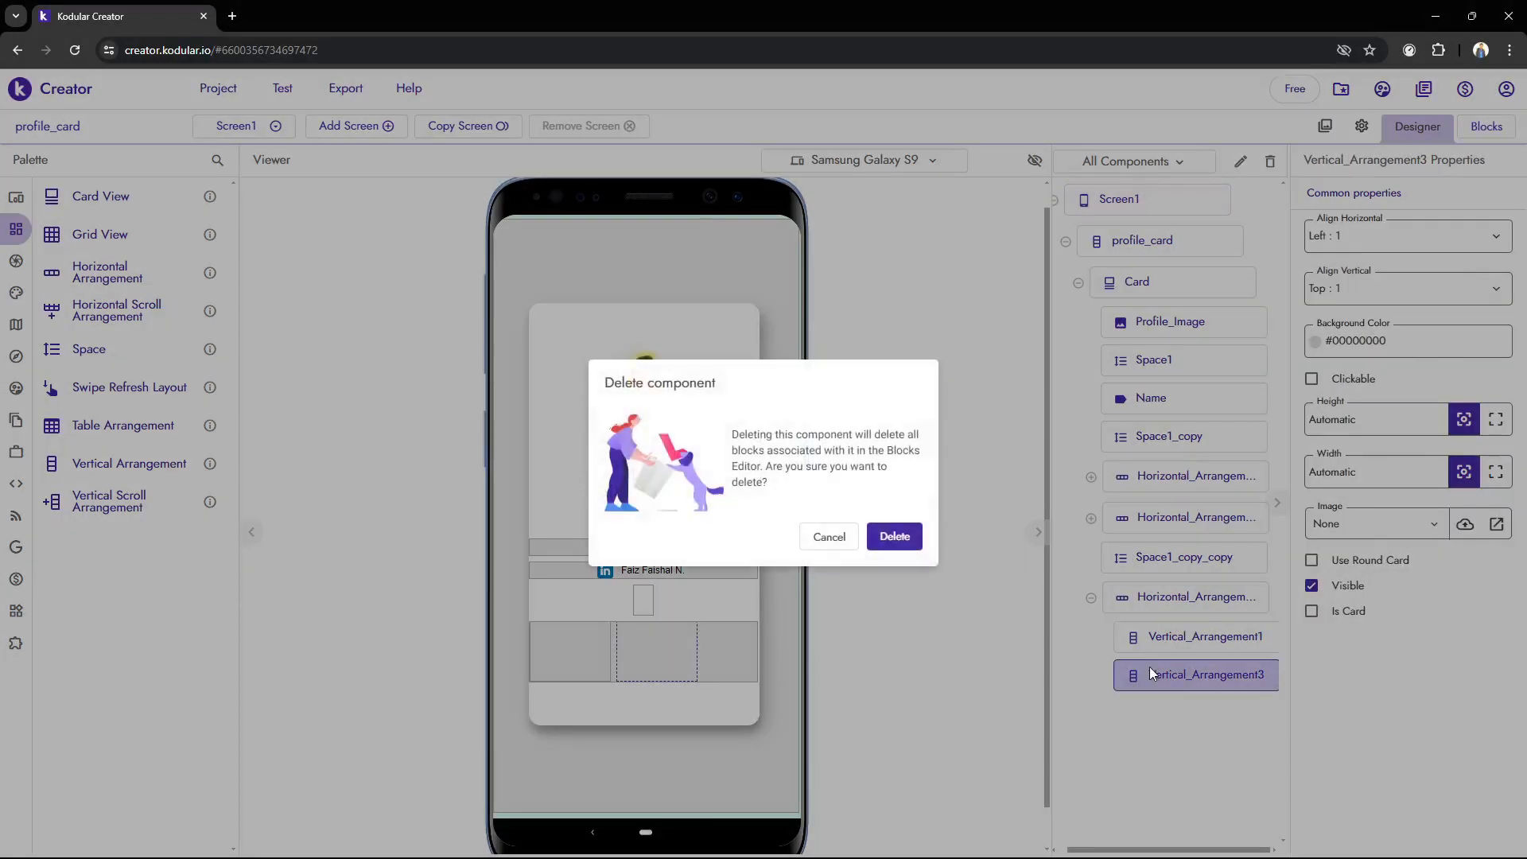
pyautogui.click(894, 536)
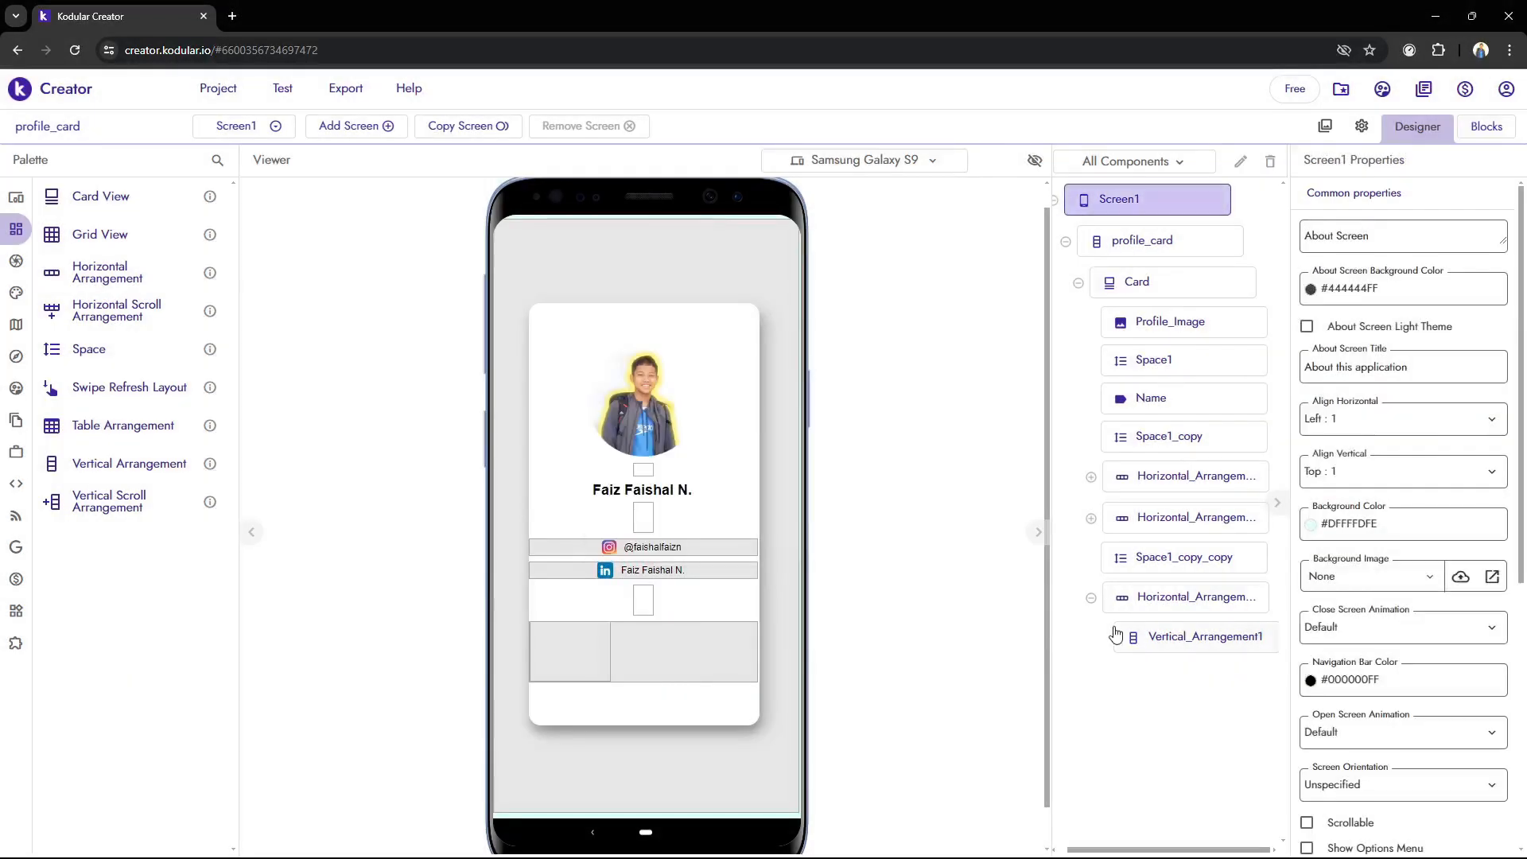
# Set Screen1's horizontal alignment to Center : 3 and adjust its vertical alignment
pyautogui.click(1384, 418)
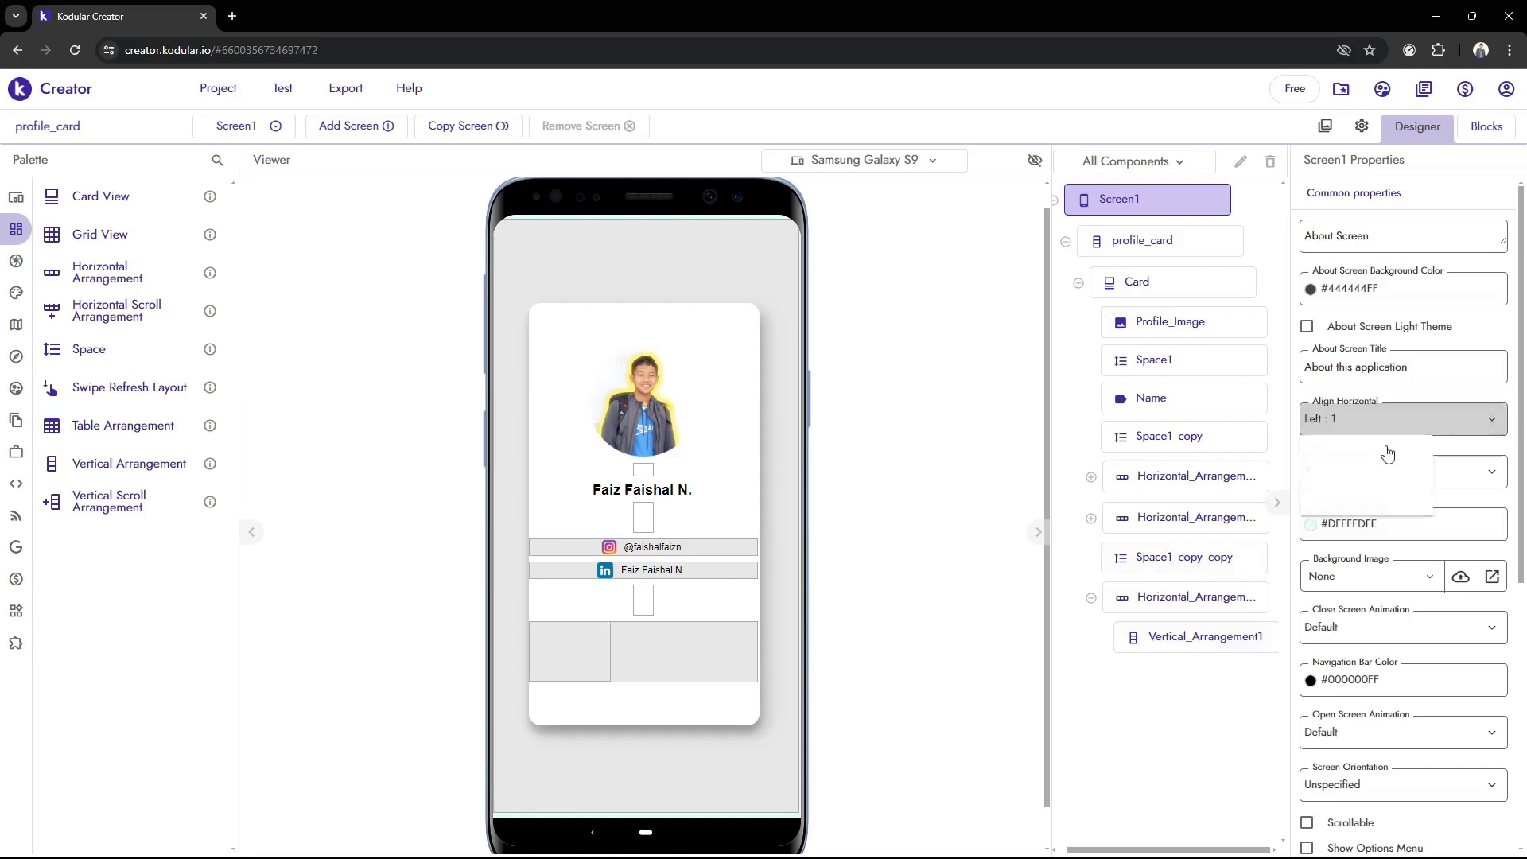
pyautogui.click(1397, 482)
pyautogui.click(1383, 430)
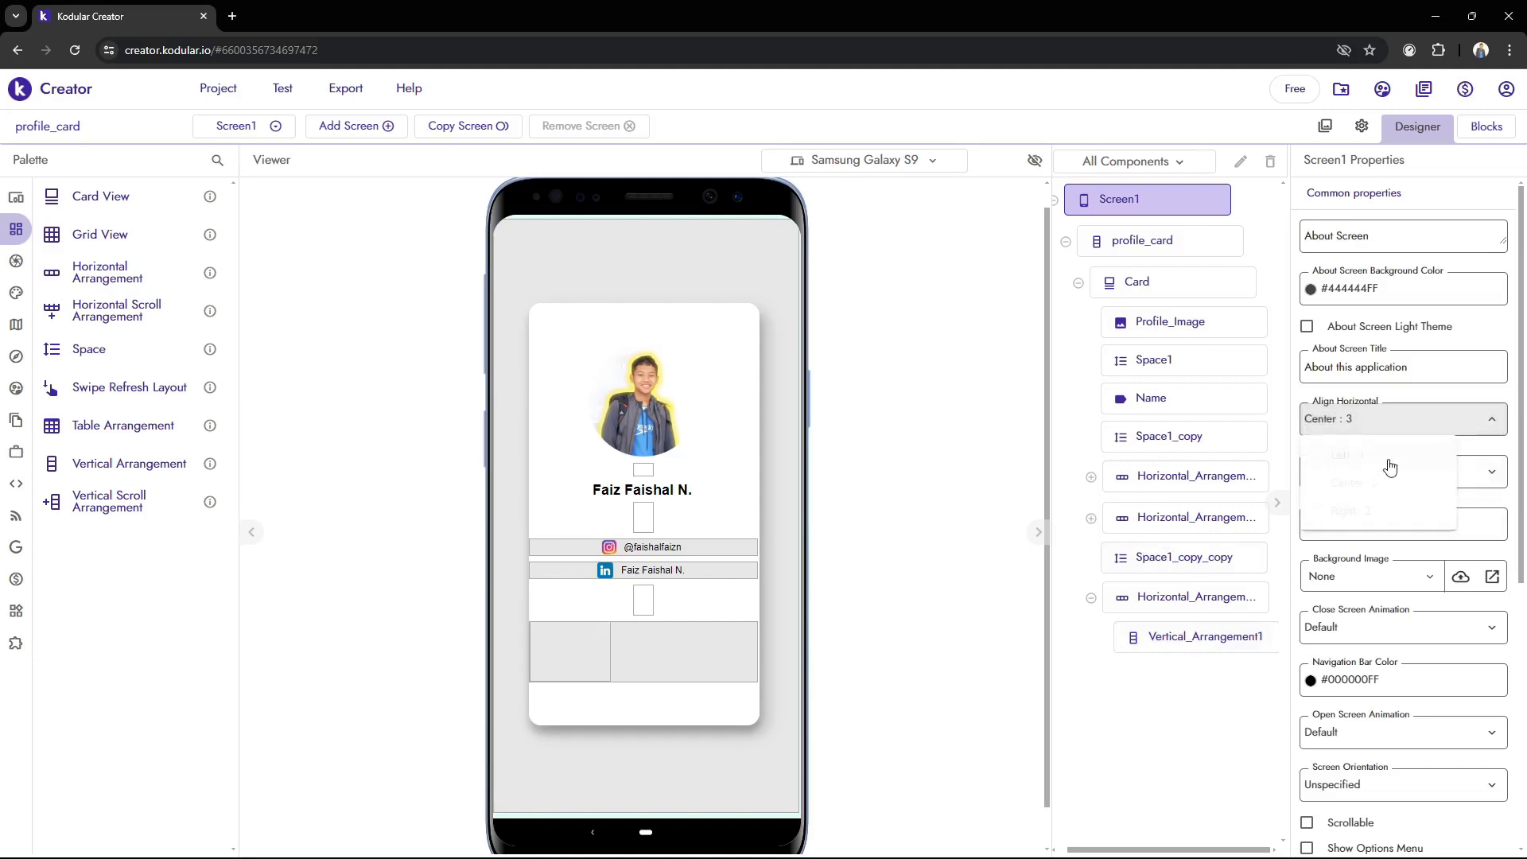
pyautogui.click(1471, 467)
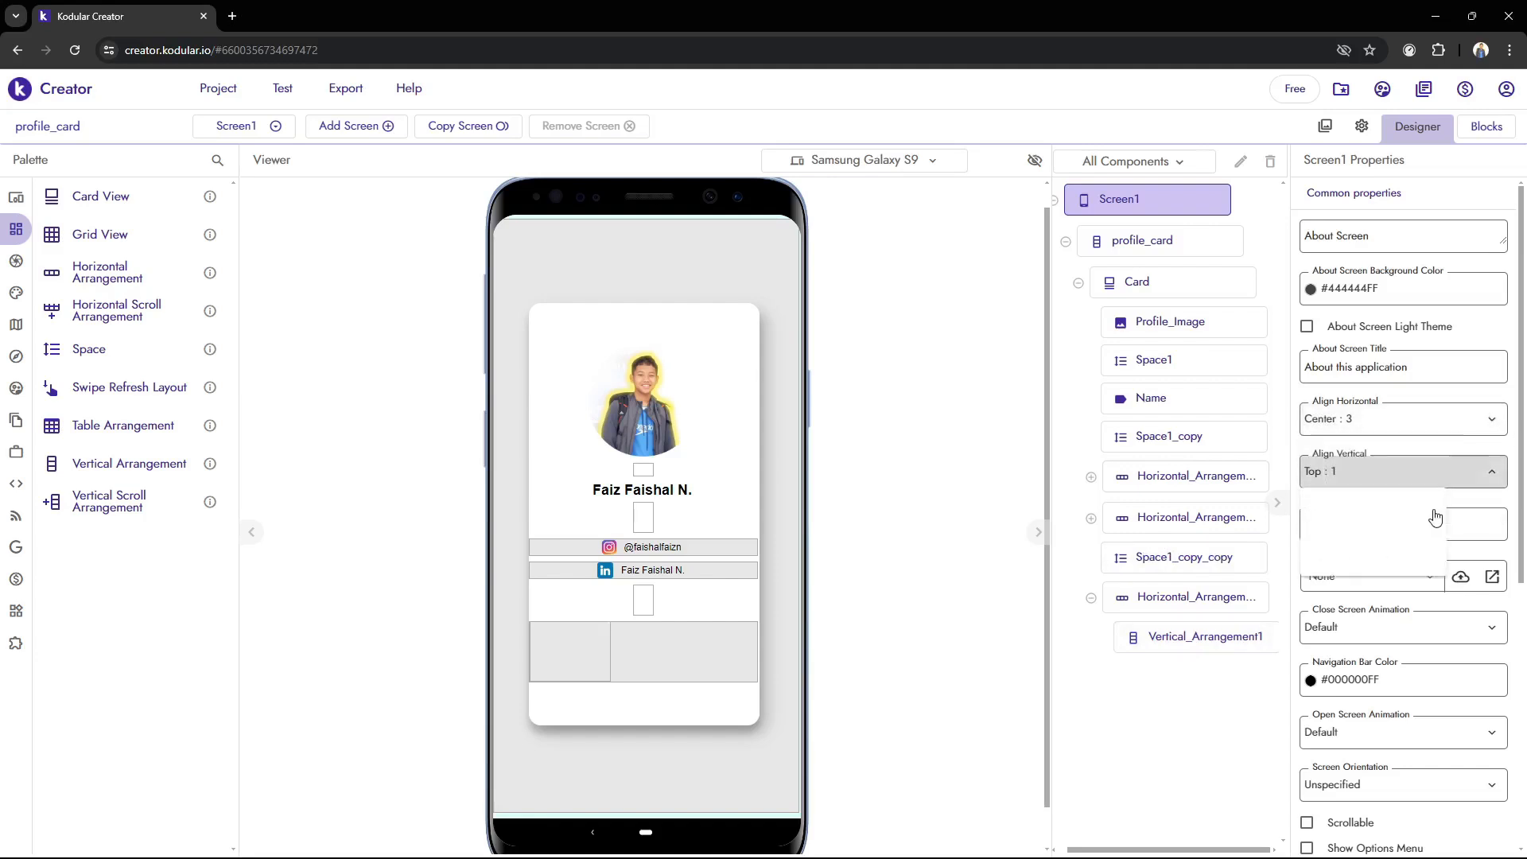
pyautogui.click(1428, 477)
pyautogui.click(1415, 554)
pyautogui.scroll(-5, 1411, 554)
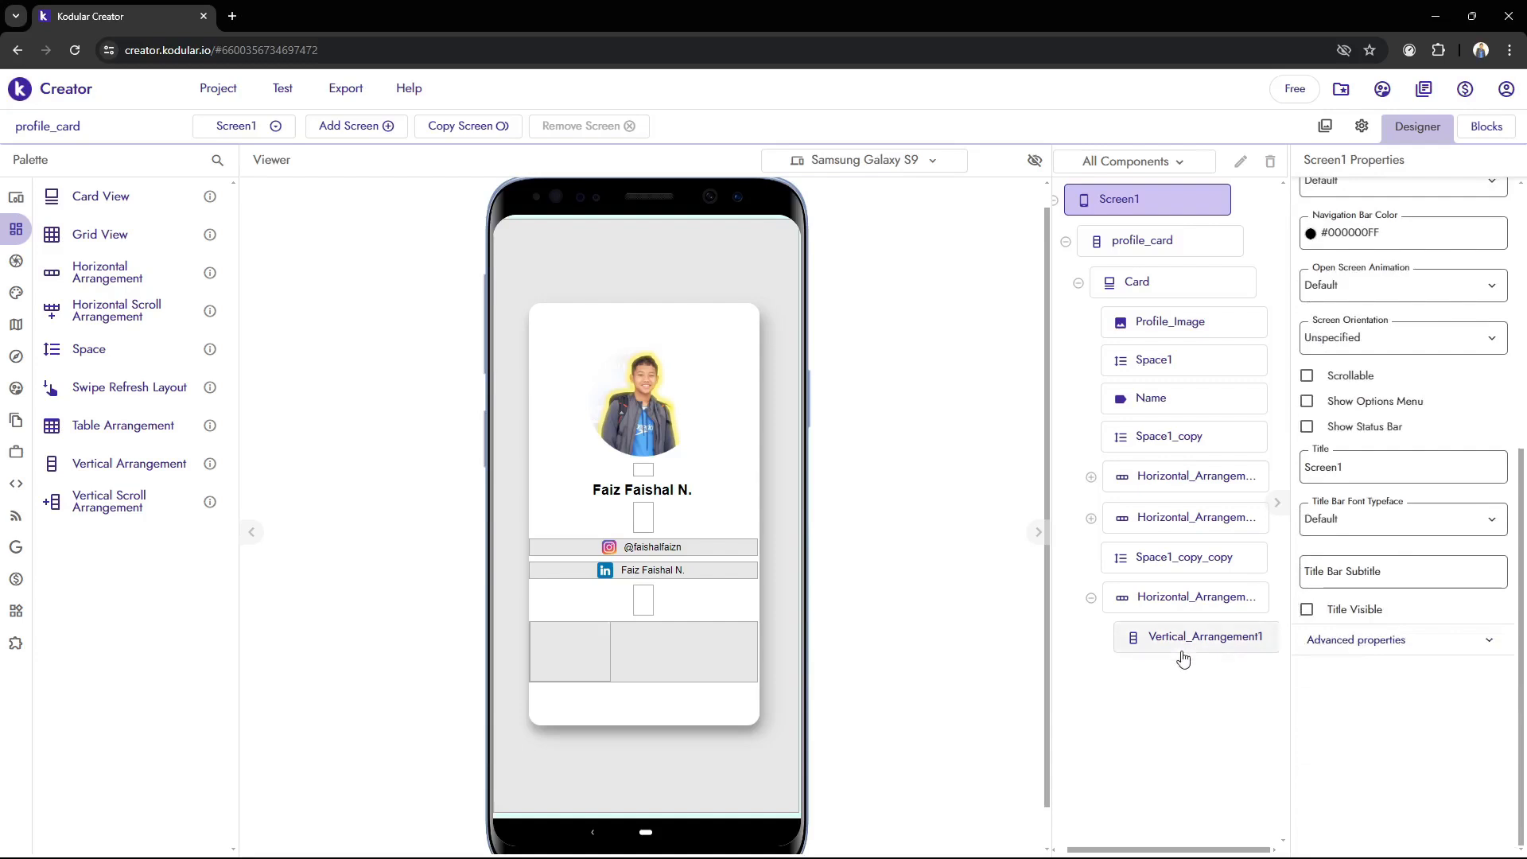
# Align the contents of the bottom horizontal arrangement to Center : 3 horizontally and Center : 2 vertically
pyautogui.click(1197, 607)
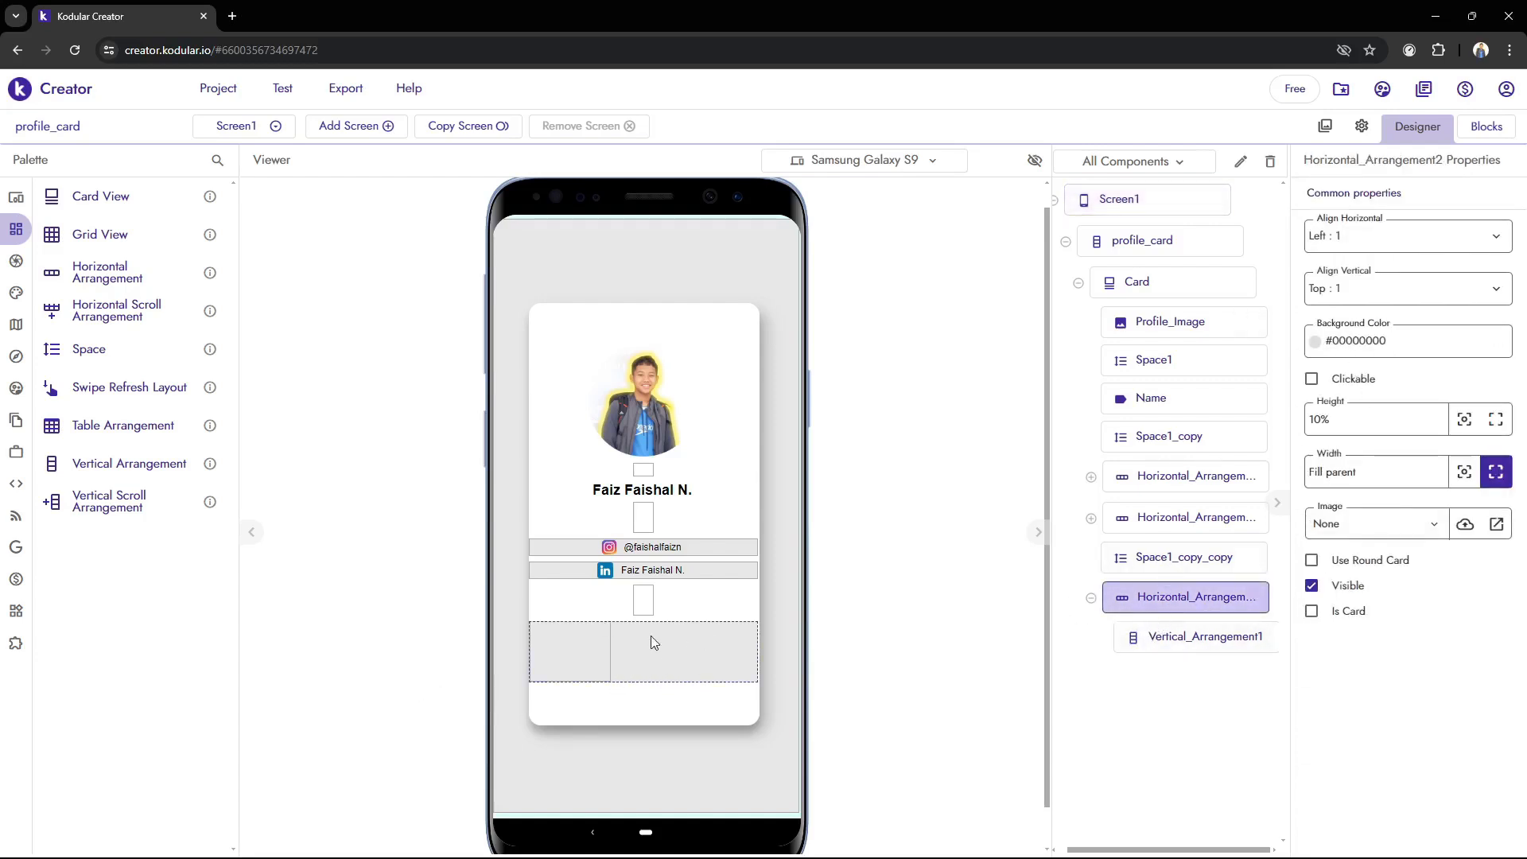
pyautogui.click(1360, 238)
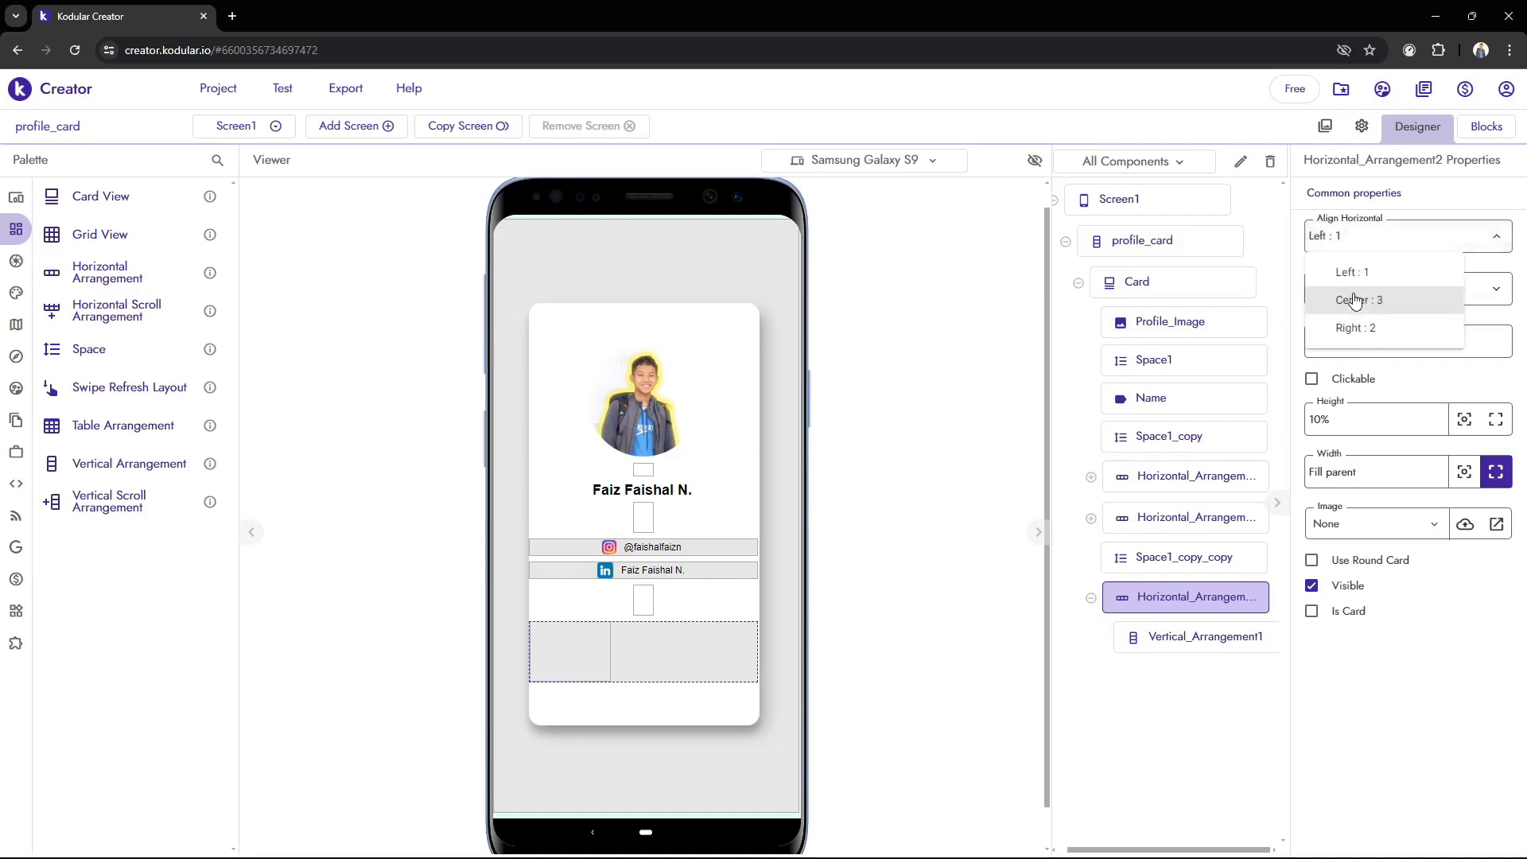
pyautogui.click(1356, 300)
pyautogui.click(1359, 290)
pyautogui.click(1356, 350)
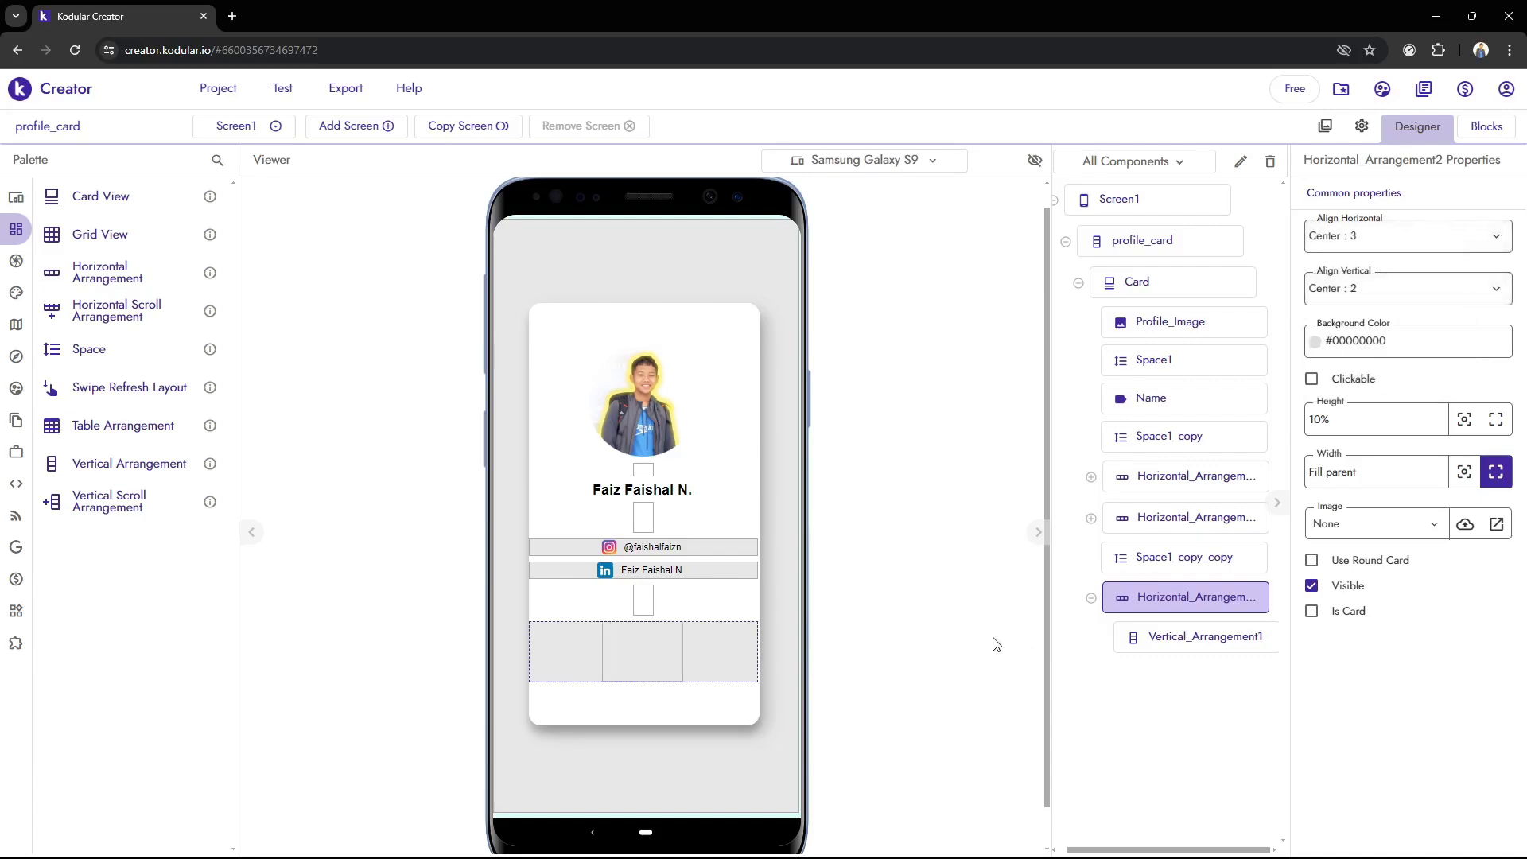
# Try a width of 120 px for the vertical arrangement in the bottom row
pyautogui.click(1189, 636)
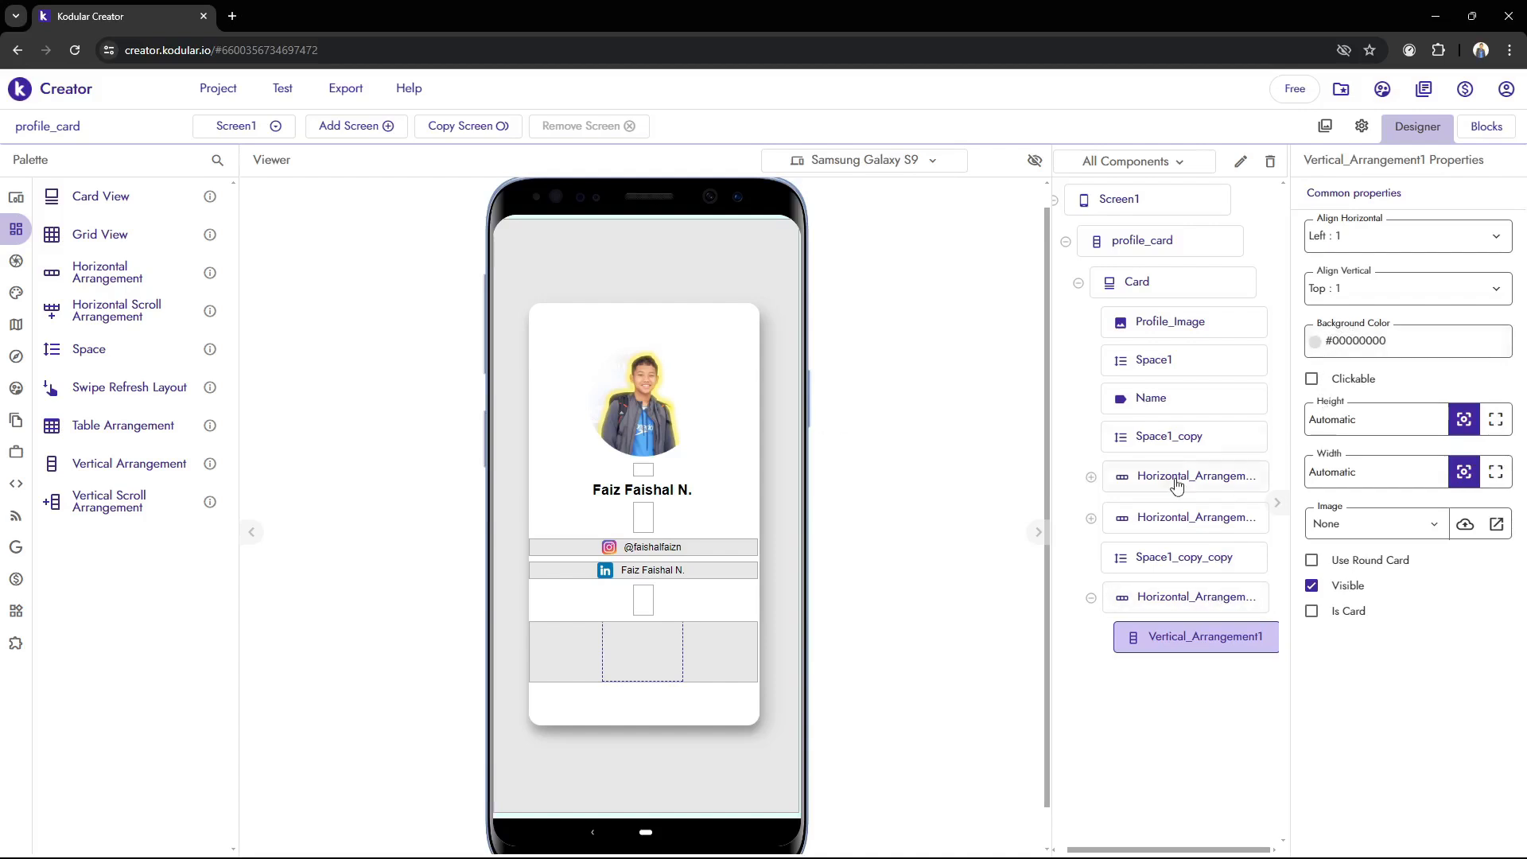
pyautogui.doubleClick(1368, 474)
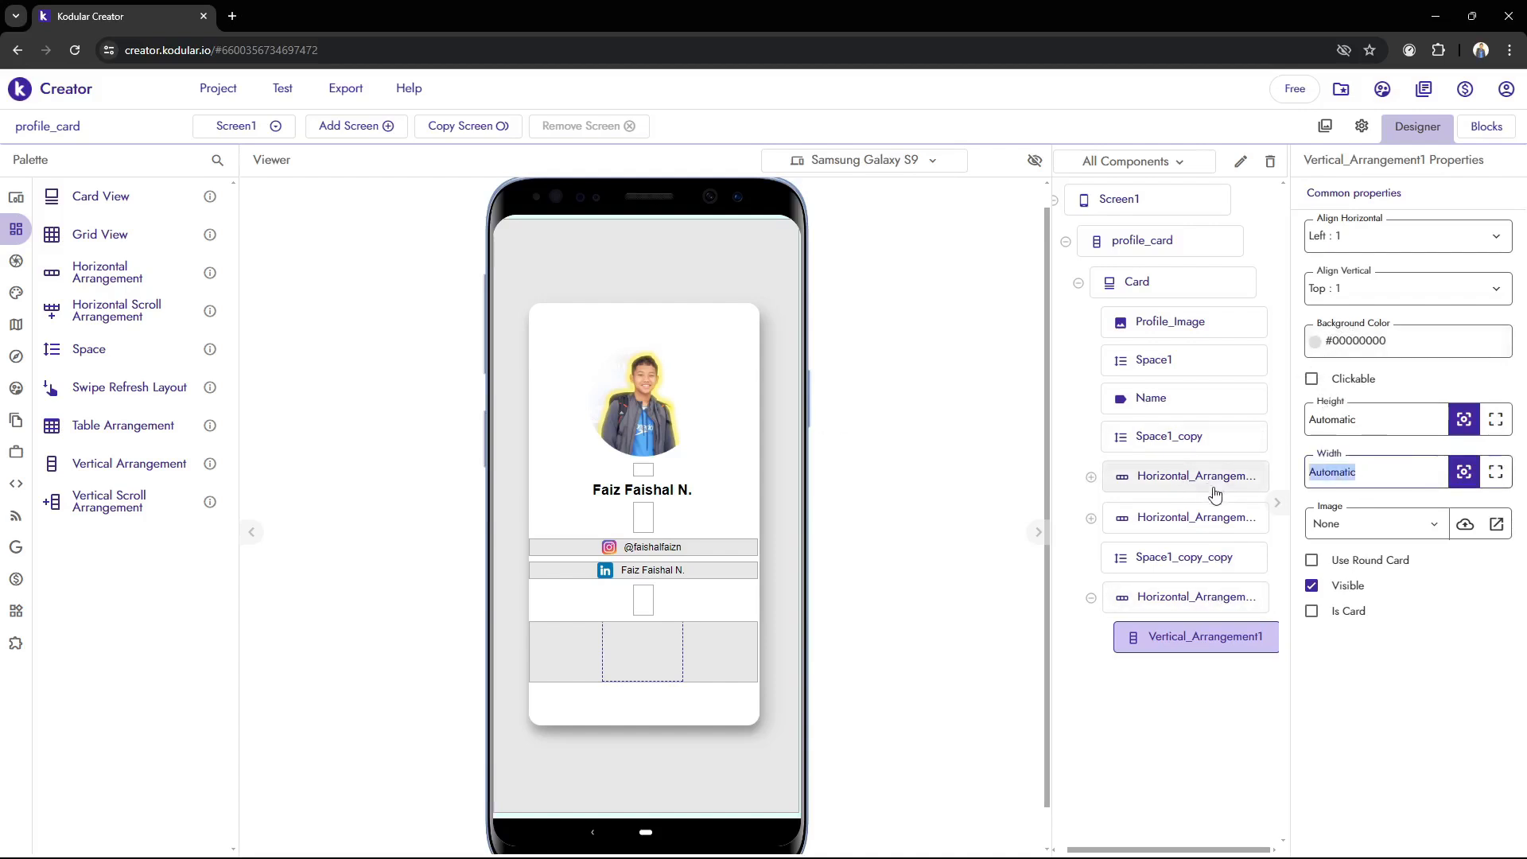
pyautogui.write('120')
pyautogui.click(797, 597)
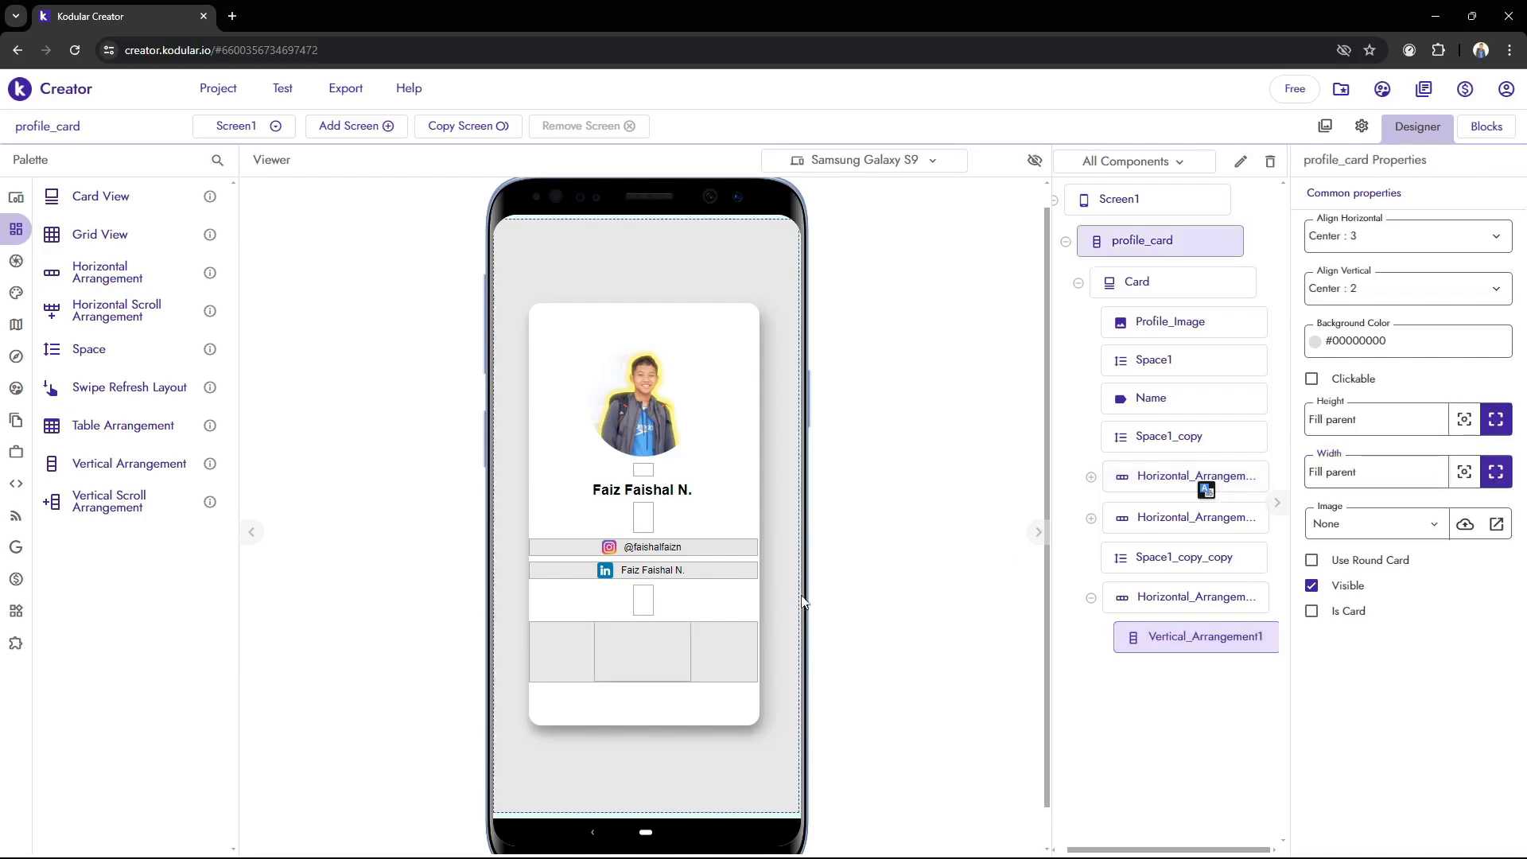
# Set the width of the vertical arrangement in the bottom row to 90 px
pyautogui.click(1153, 640)
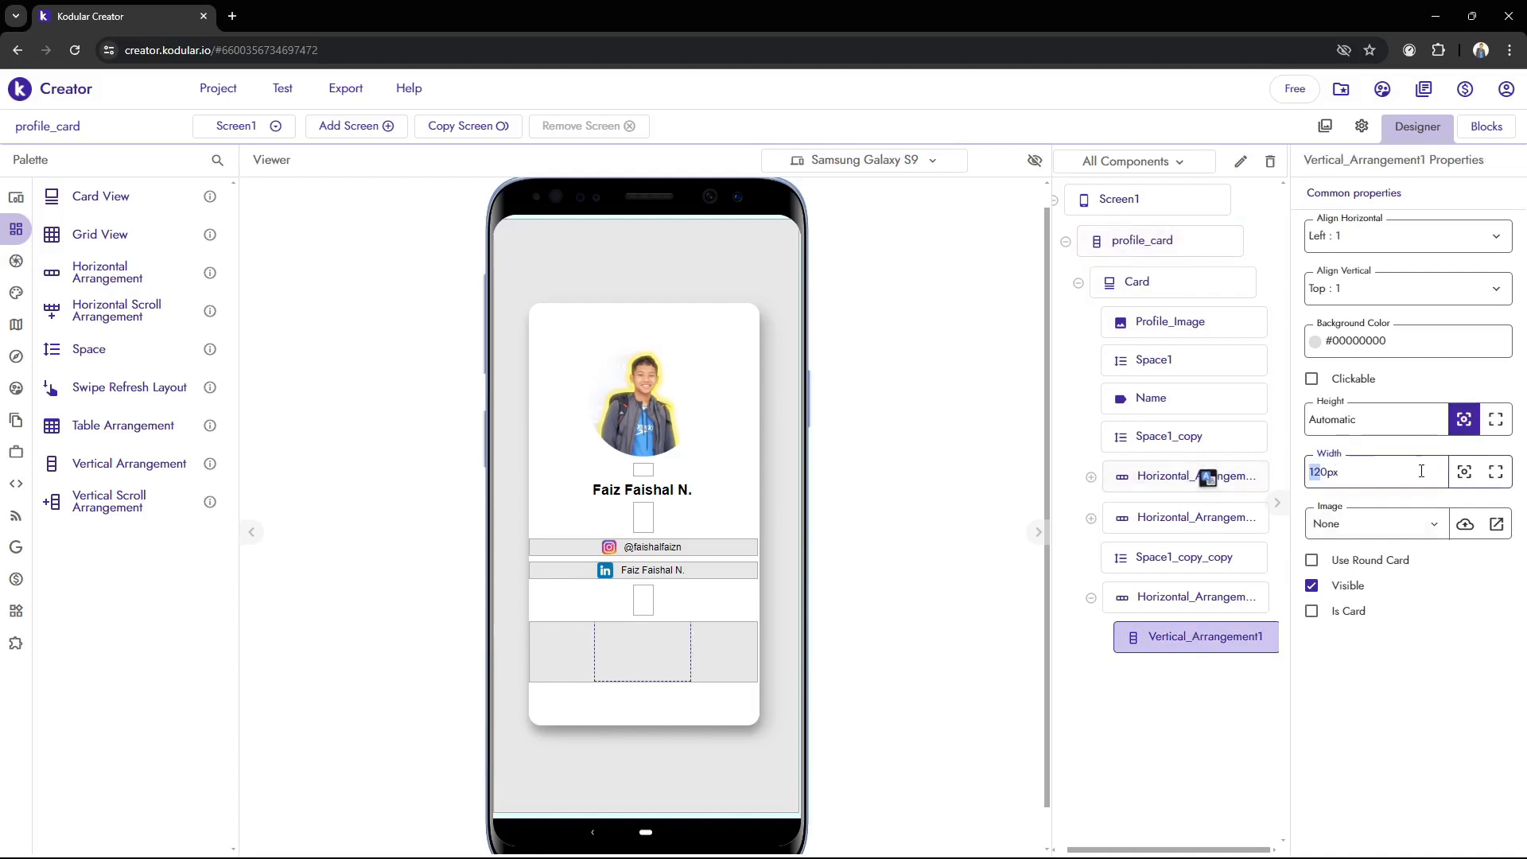
pyautogui.hotkey('ctrl', 'a')
pyautogui.write('90')
pyautogui.press('Return')
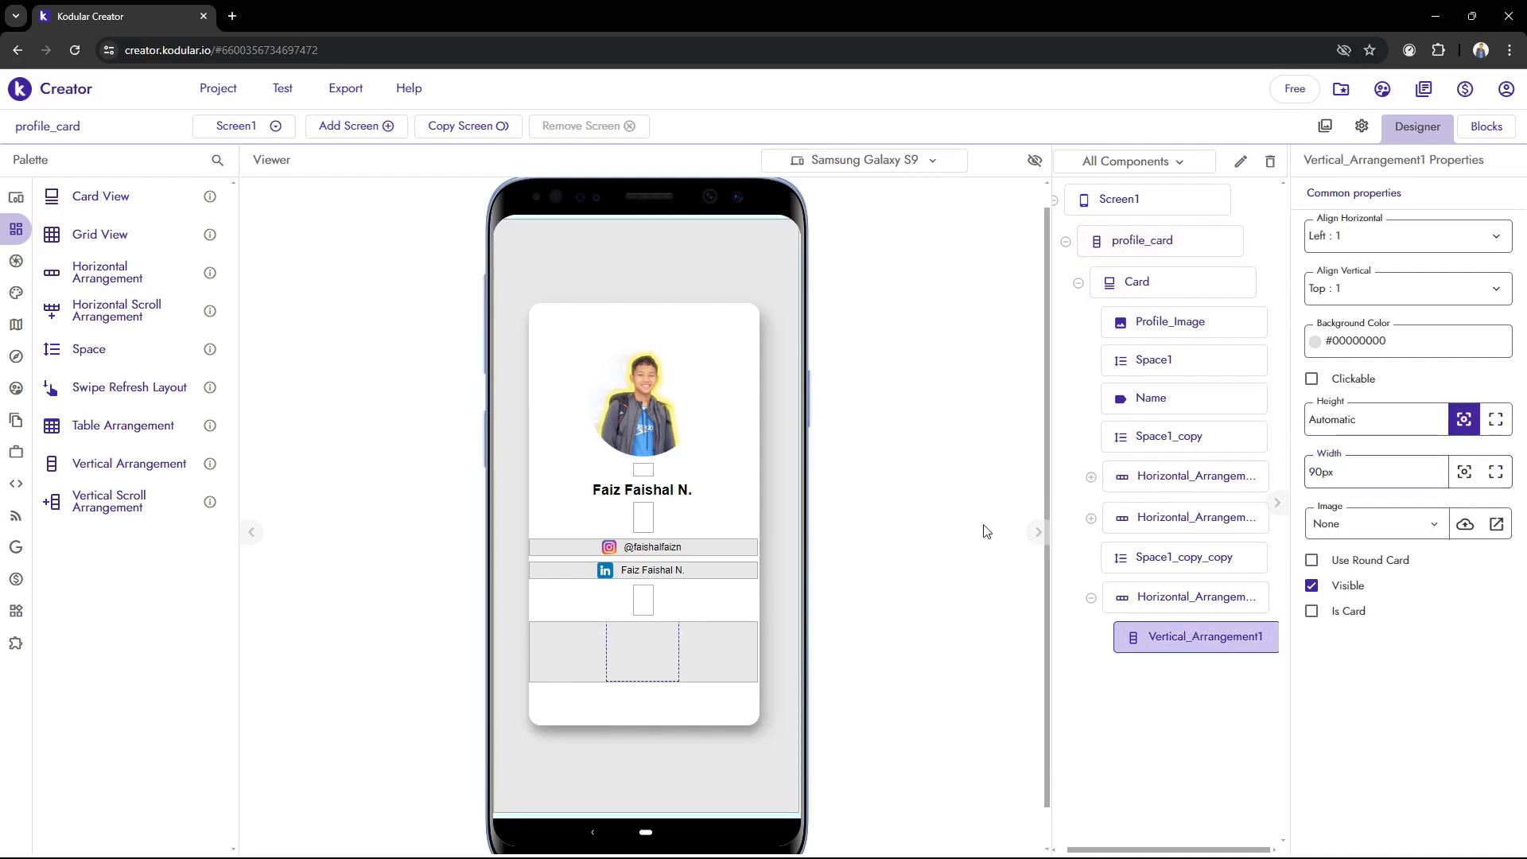
# Give the bottom horizontal arrangement the nearly transparent blue background color #5039ED02
pyautogui.click(1166, 610)
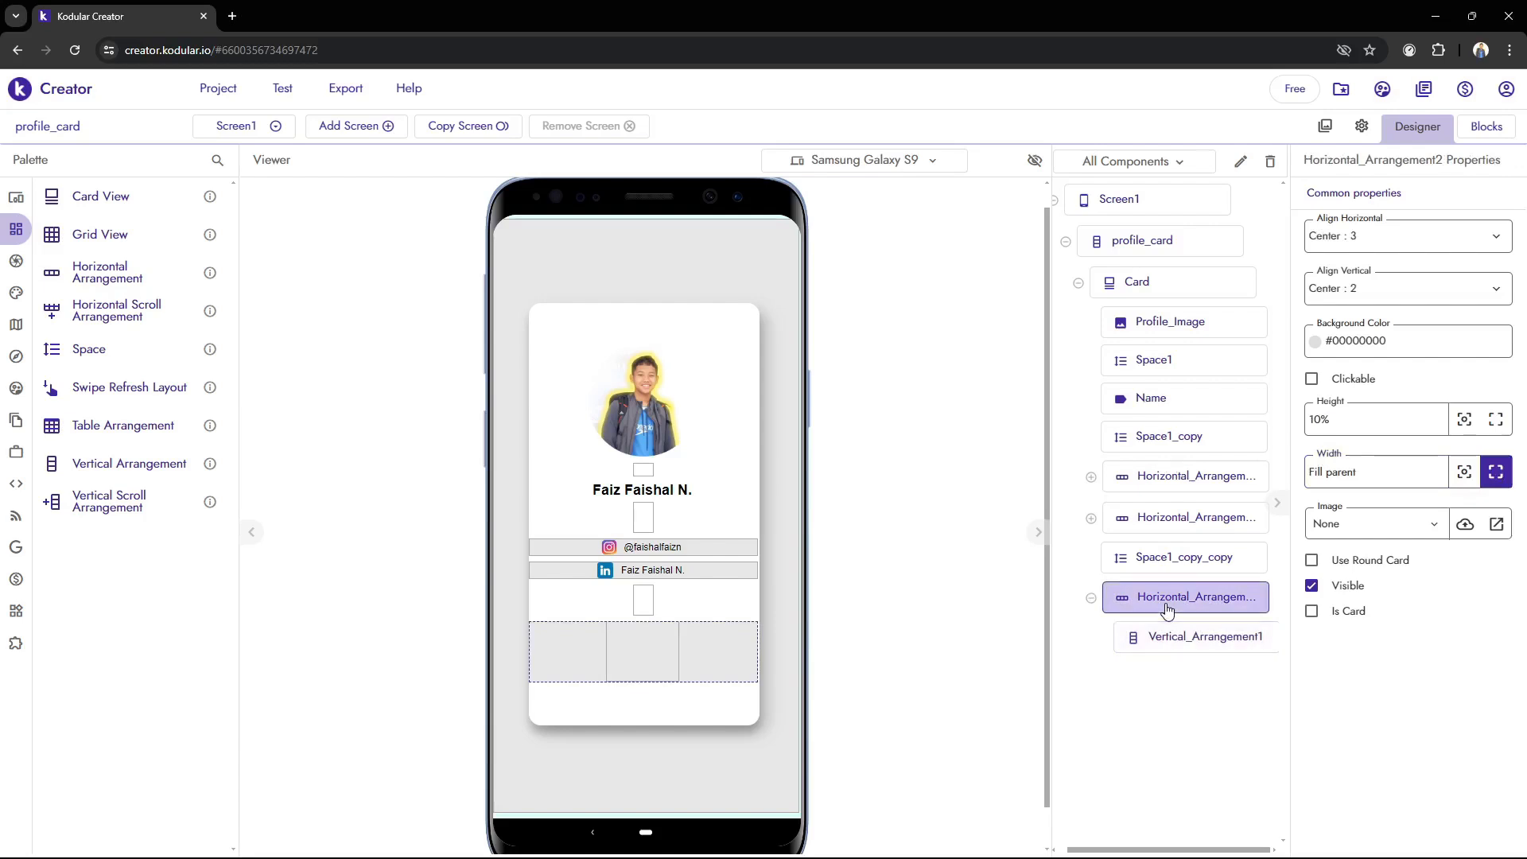
pyautogui.click(1313, 342)
pyautogui.click(165, 319)
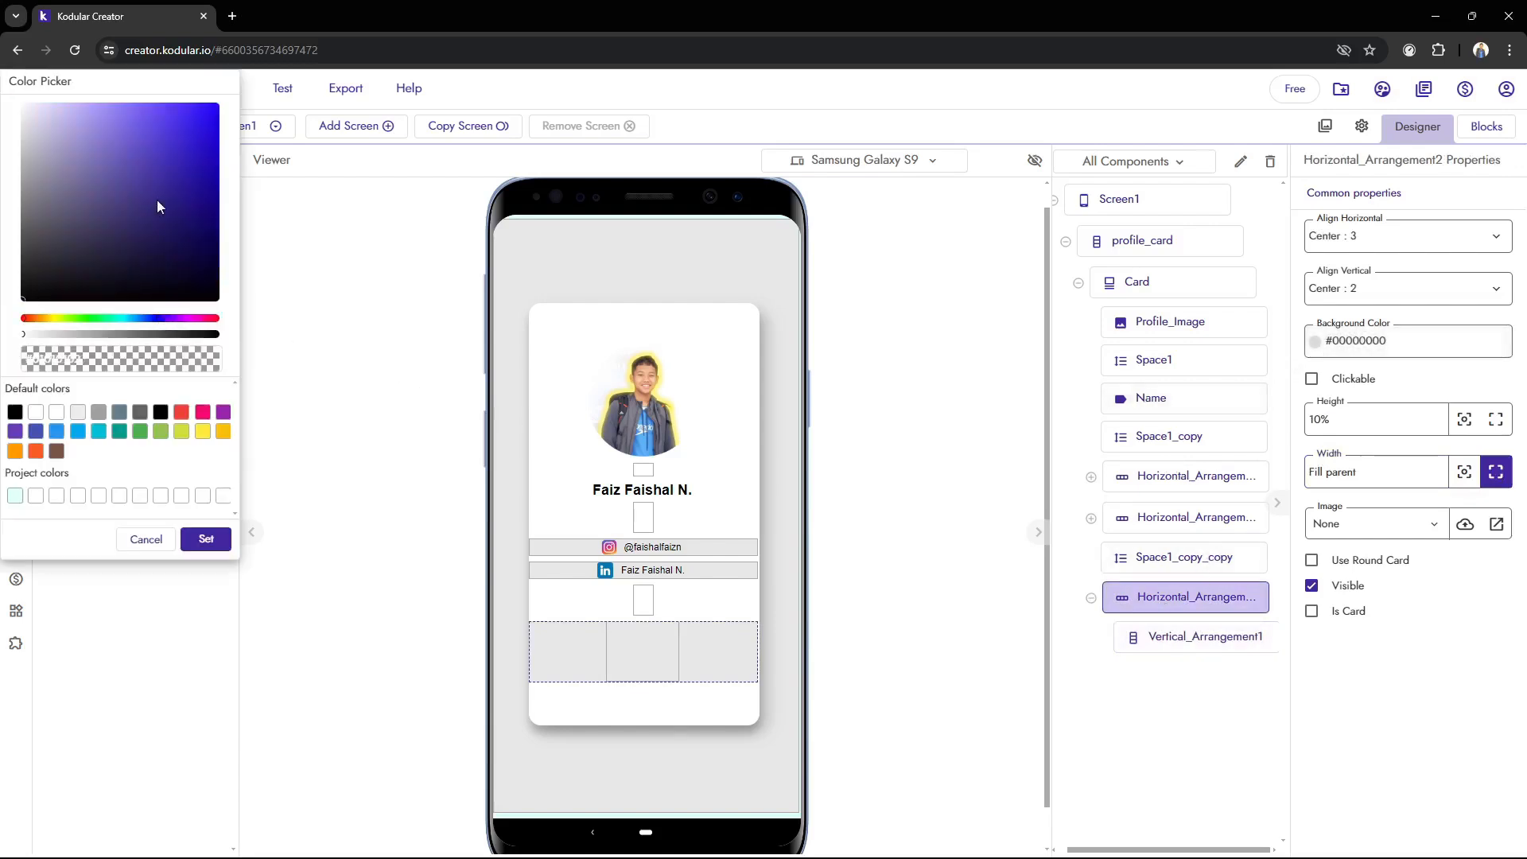
pyautogui.moveTo(217, 173); pyautogui.dragTo(223, 123)
pyautogui.click(192, 125)
pyautogui.click(206, 538)
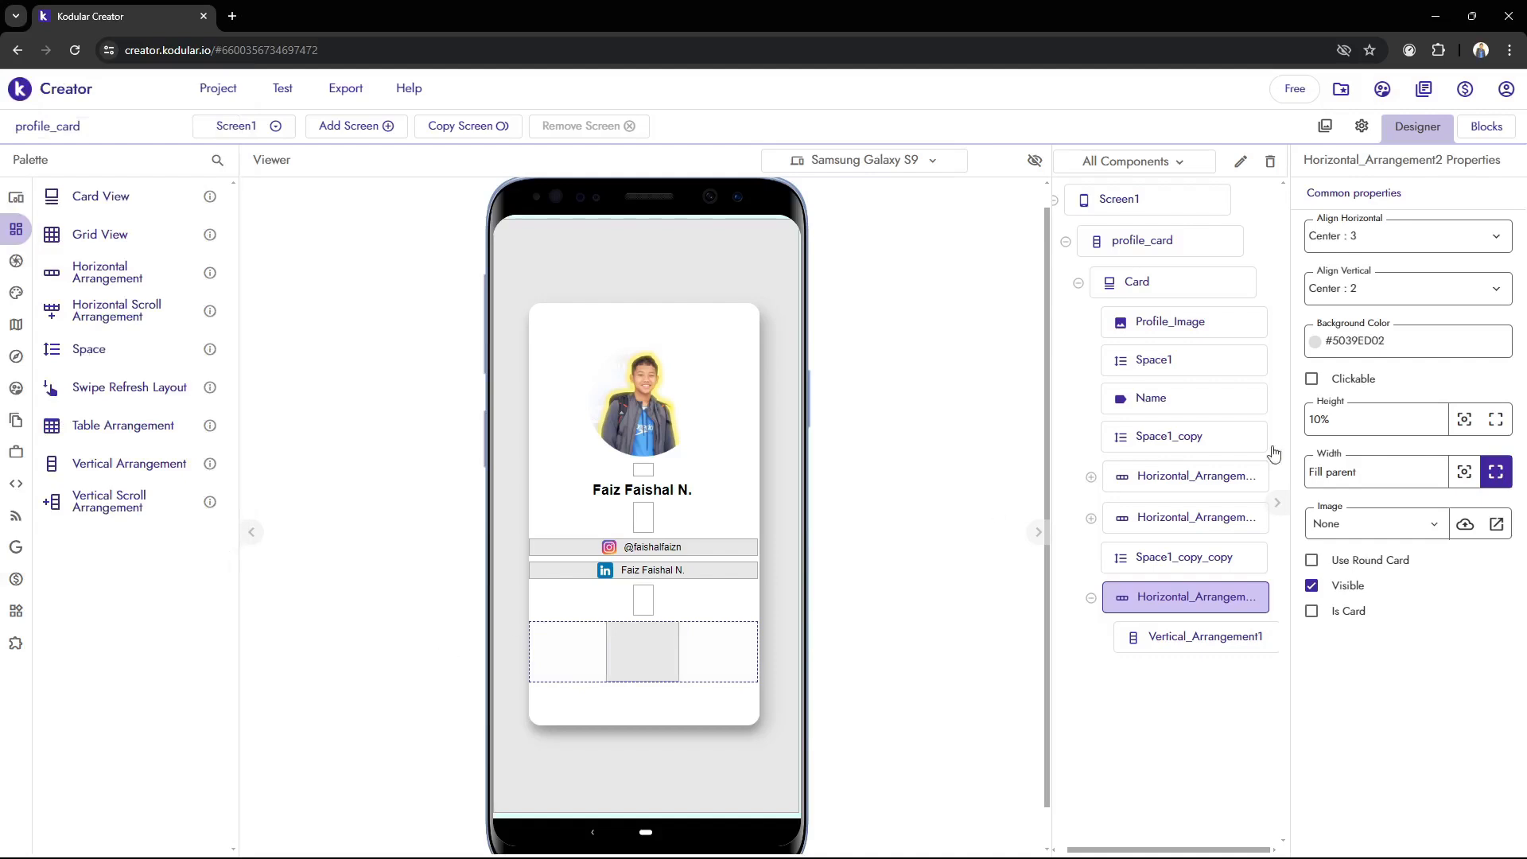
pyautogui.click(1361, 342)
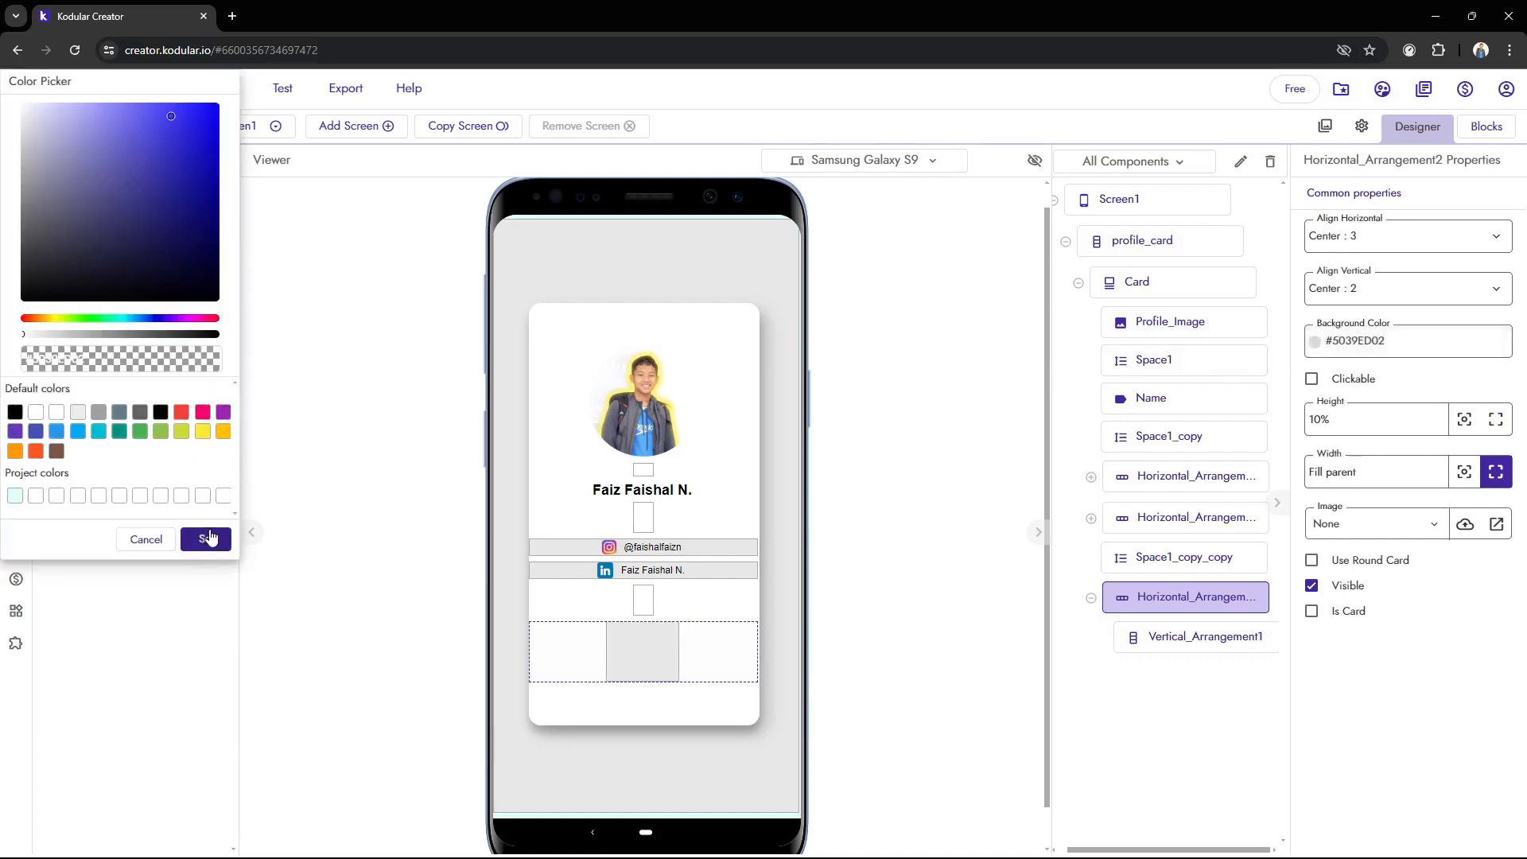
pyautogui.click(209, 538)
# Align the contents of the nested vertical arrangement to Center : 2 vertically and Center : 3 horizontally
pyautogui.click(1172, 645)
pyautogui.click(1182, 608)
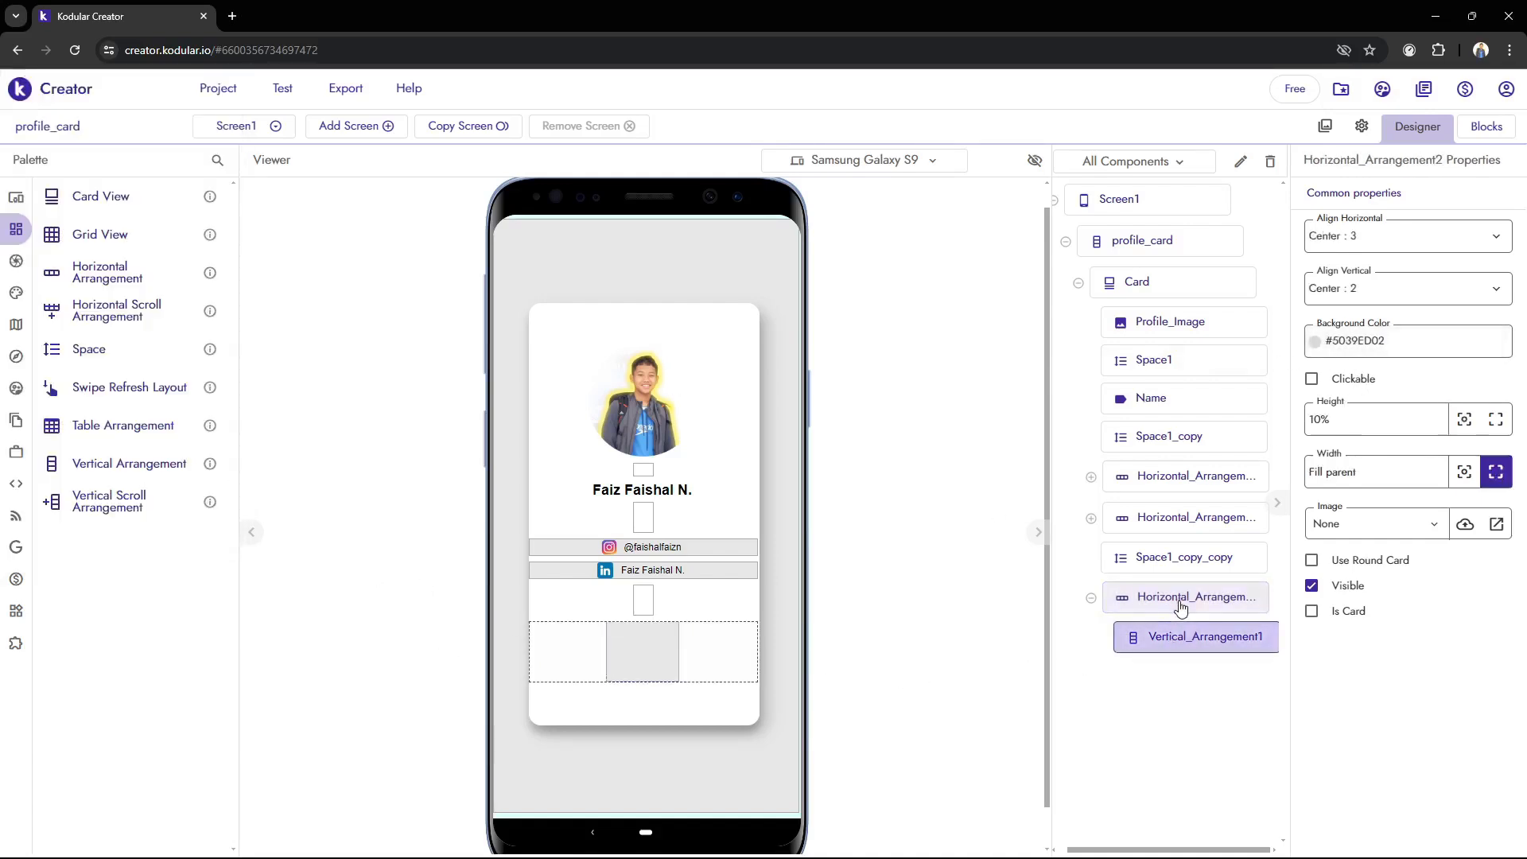
pyautogui.click(1190, 643)
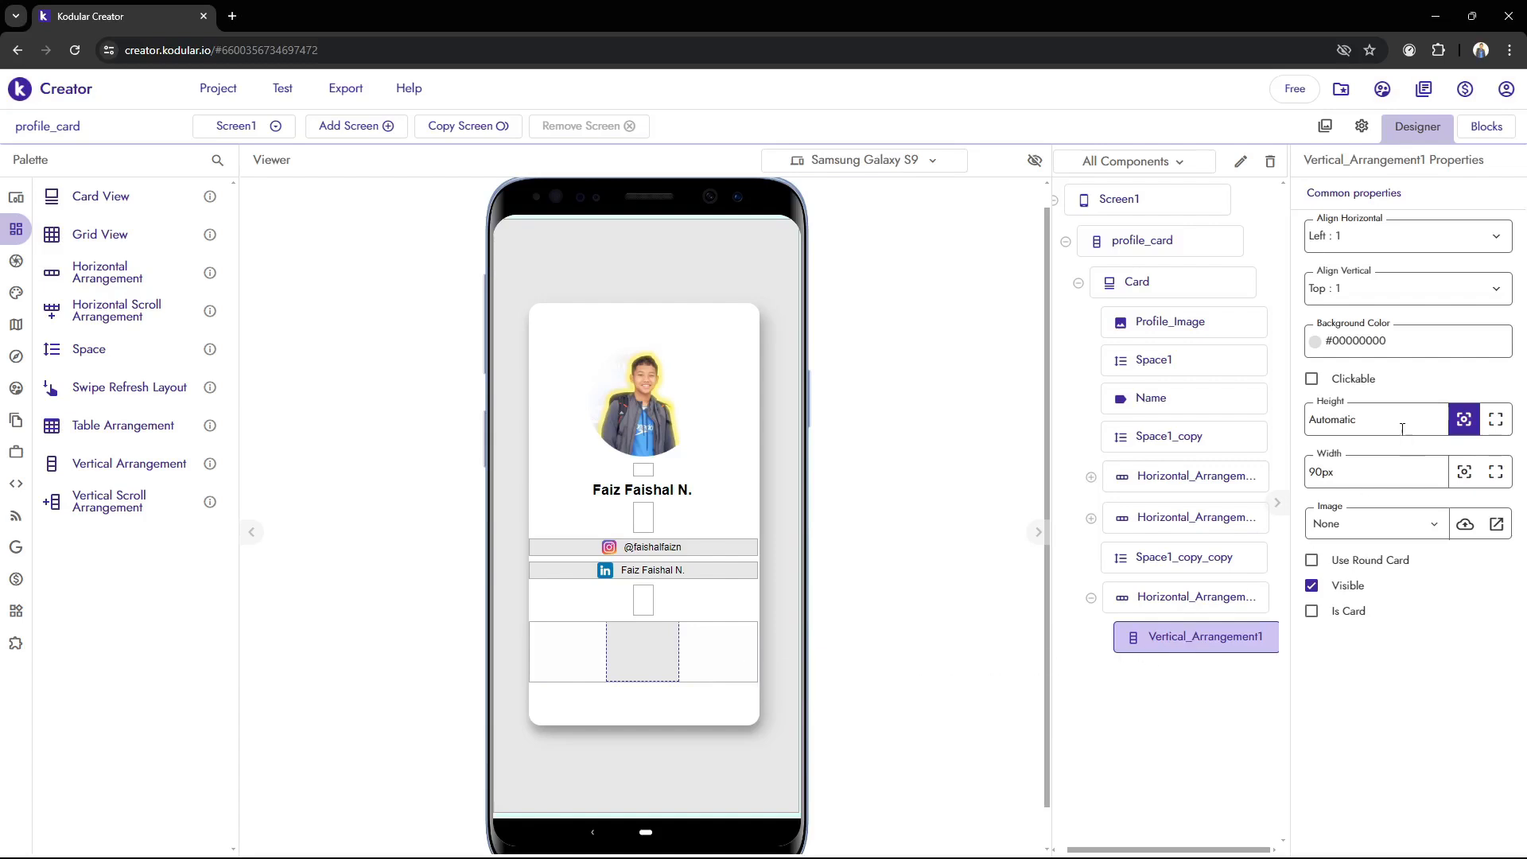
pyautogui.click(1385, 292)
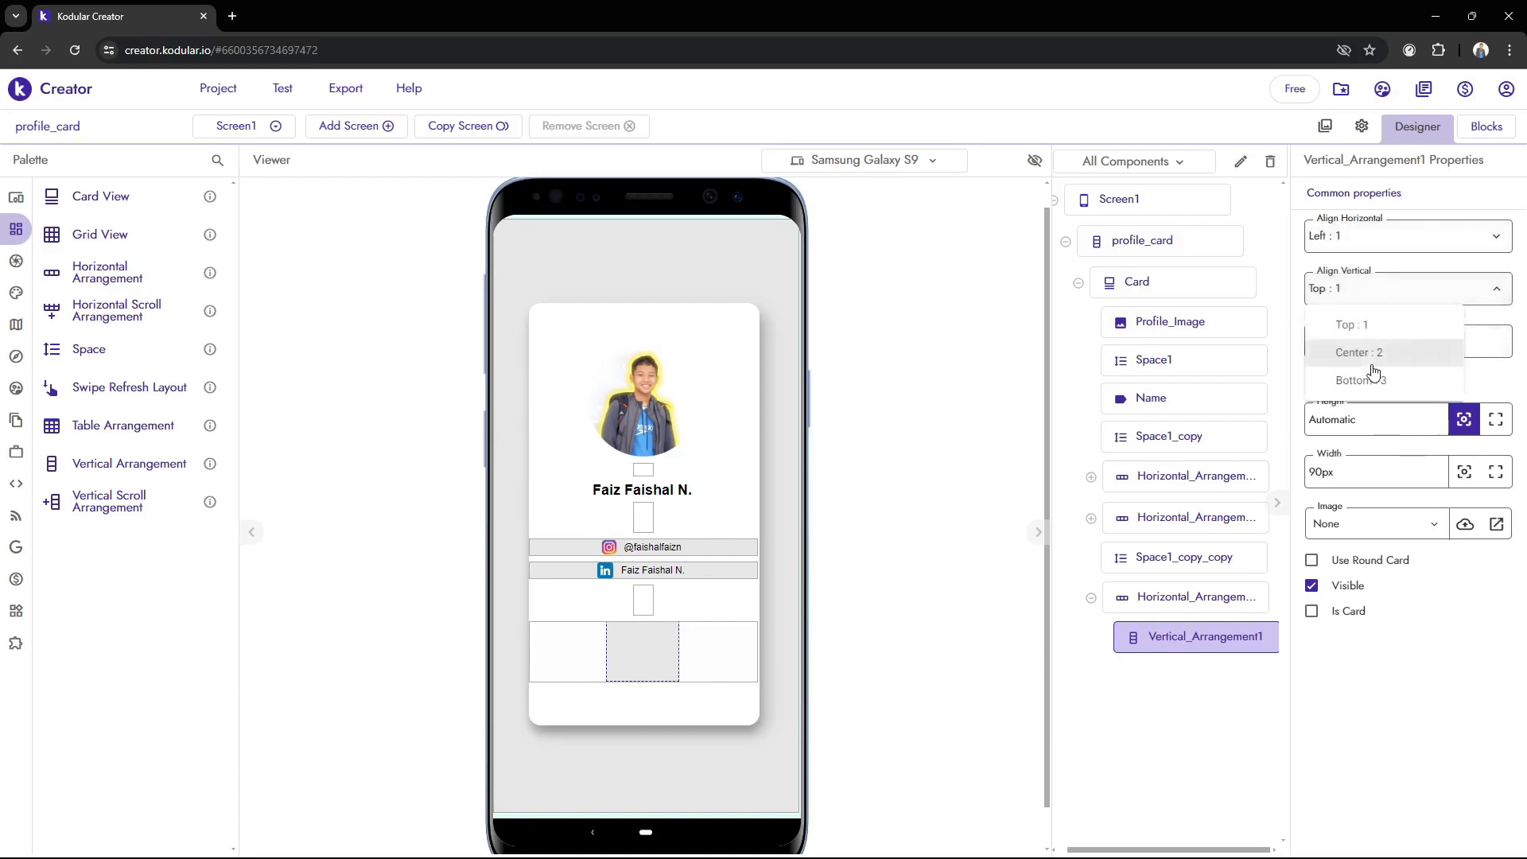
pyautogui.click(1373, 350)
pyautogui.click(1375, 237)
pyautogui.click(1379, 301)
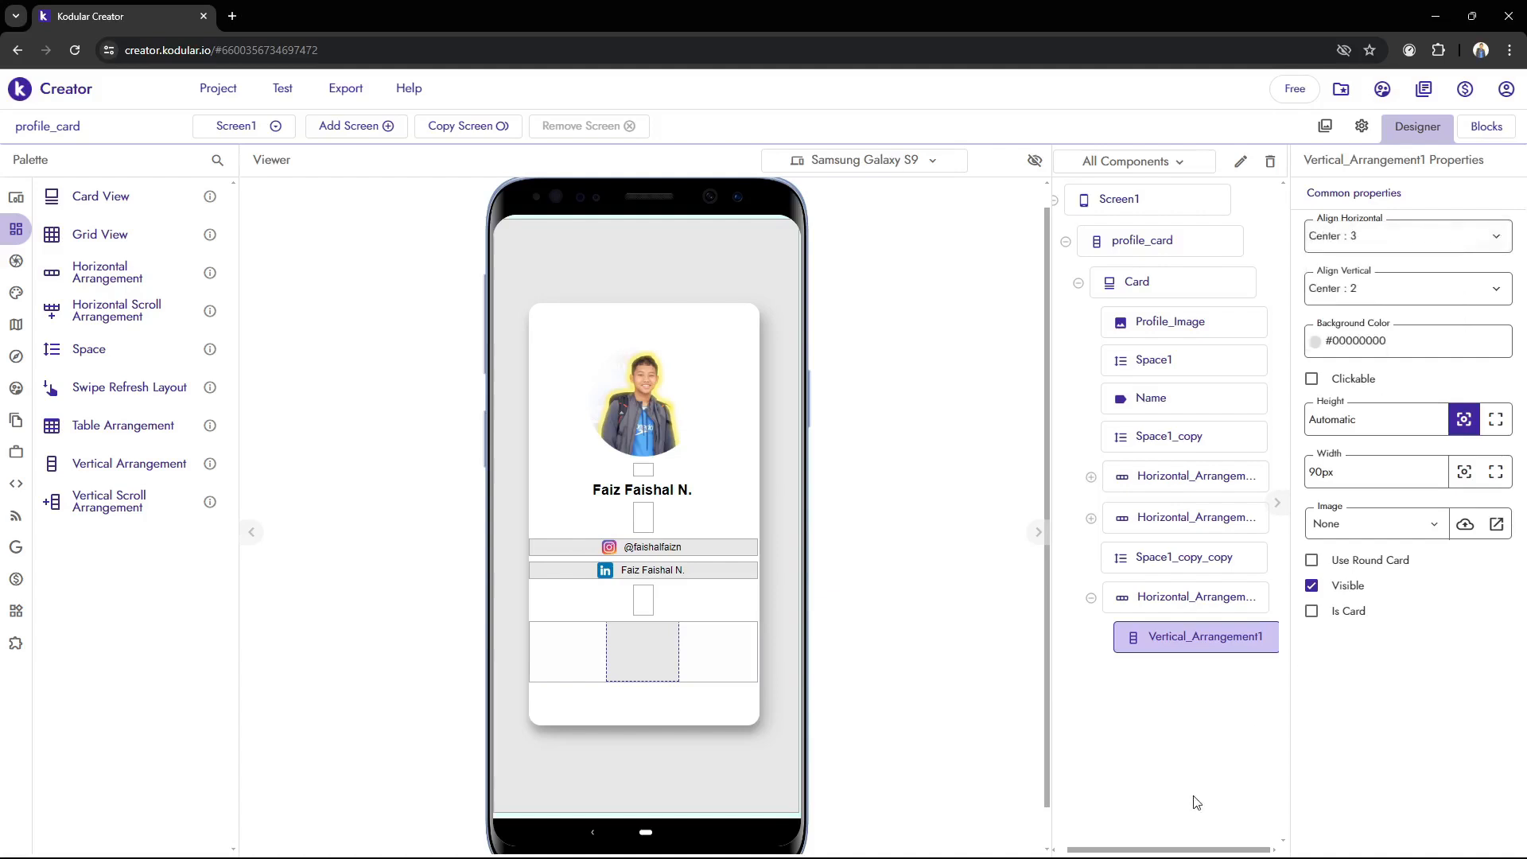
# Find the Label component and add two labels, one below the other, inside the nested vertical arrangement
pyautogui.click(217, 160)
pyautogui.write('La')
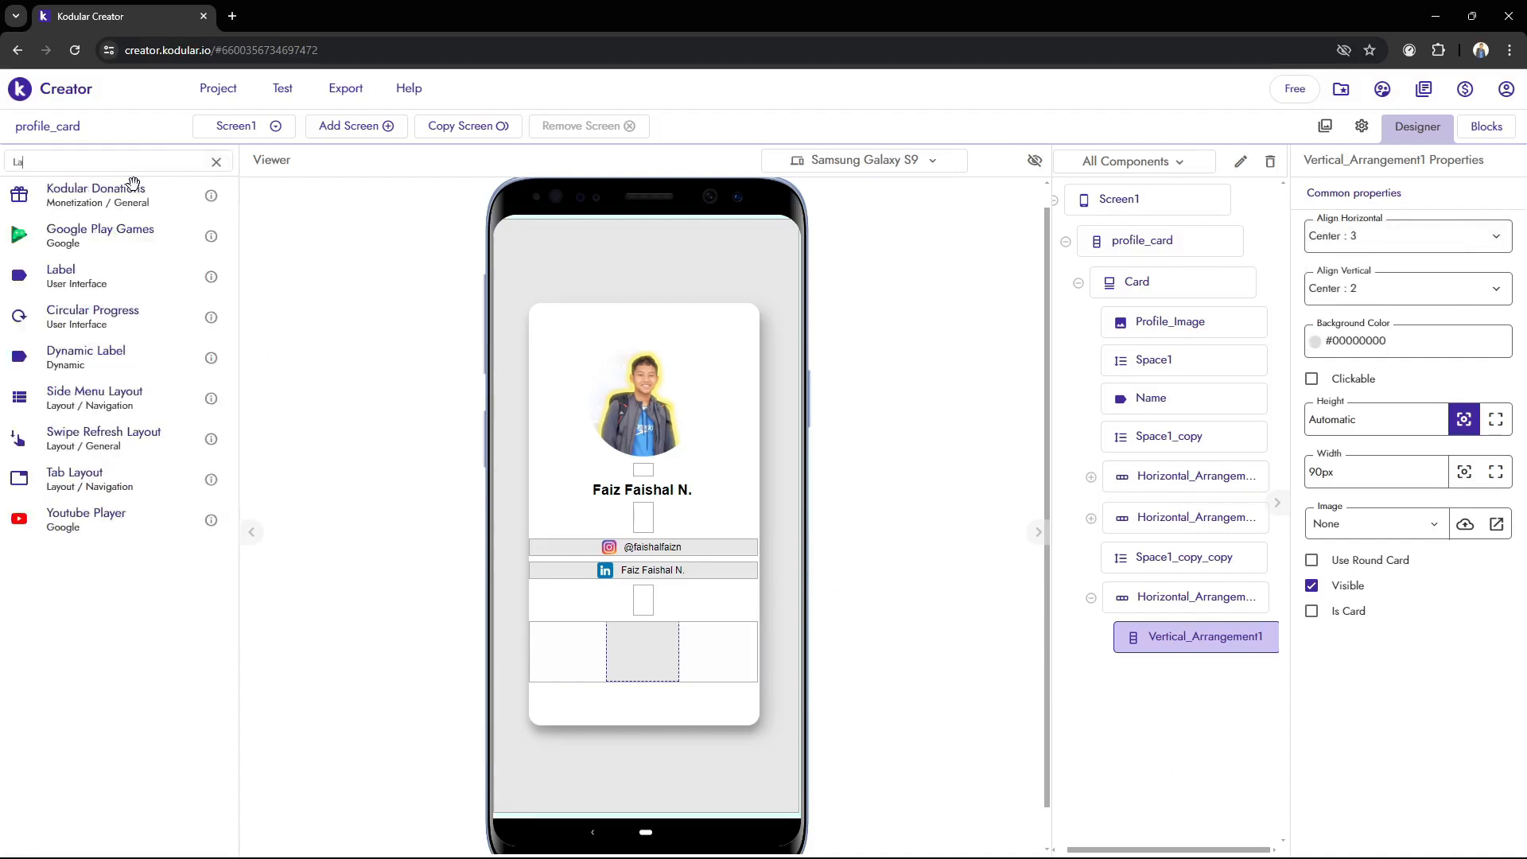
pyautogui.moveTo(62, 274); pyautogui.dragTo(640, 648)
pyautogui.moveTo(62, 274); pyautogui.dragTo(652, 654)
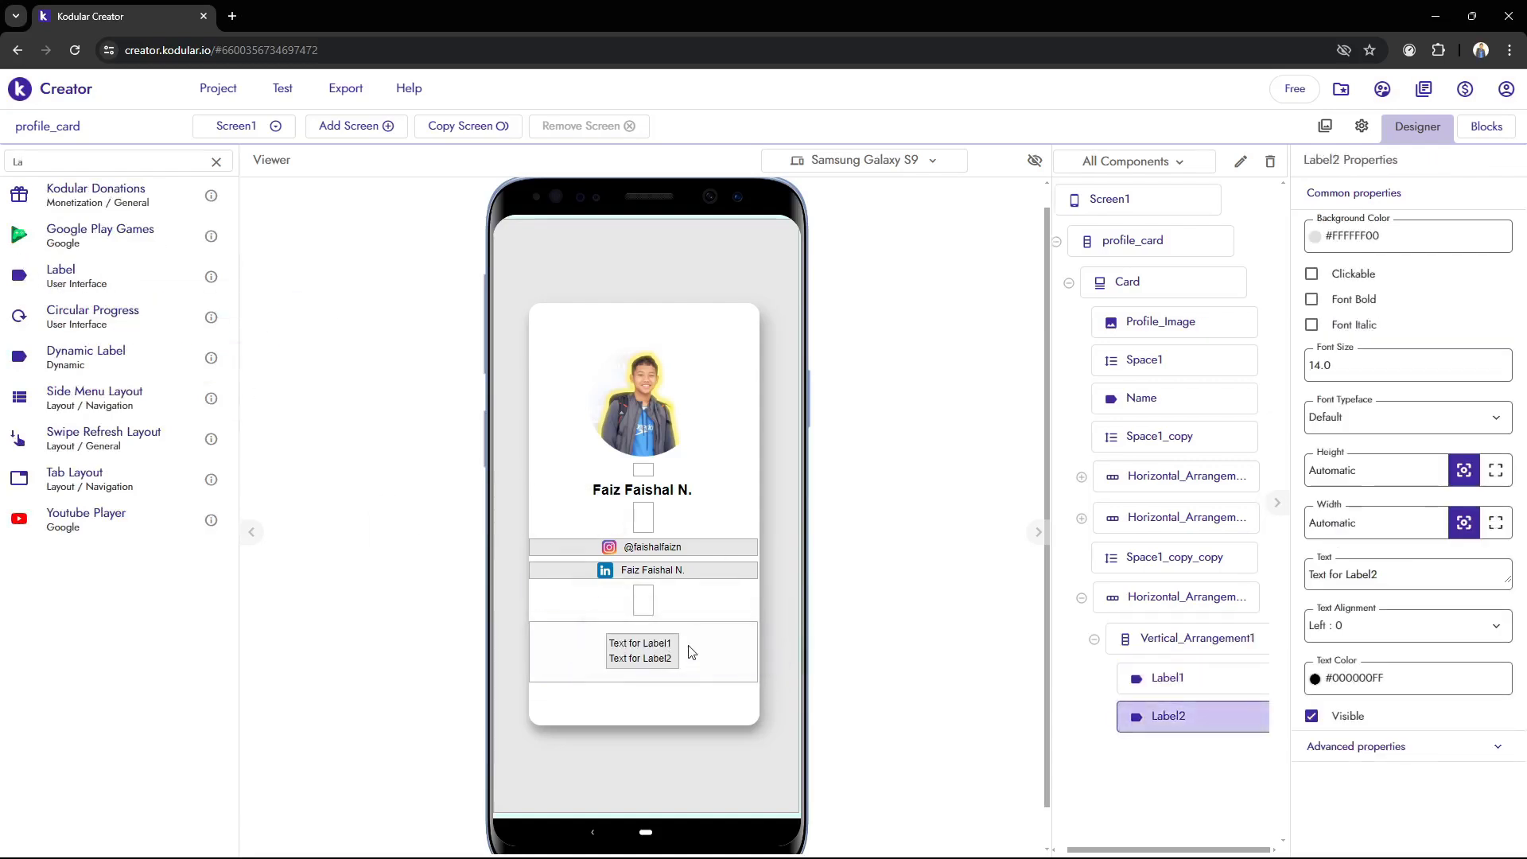
pyautogui.click(1157, 687)
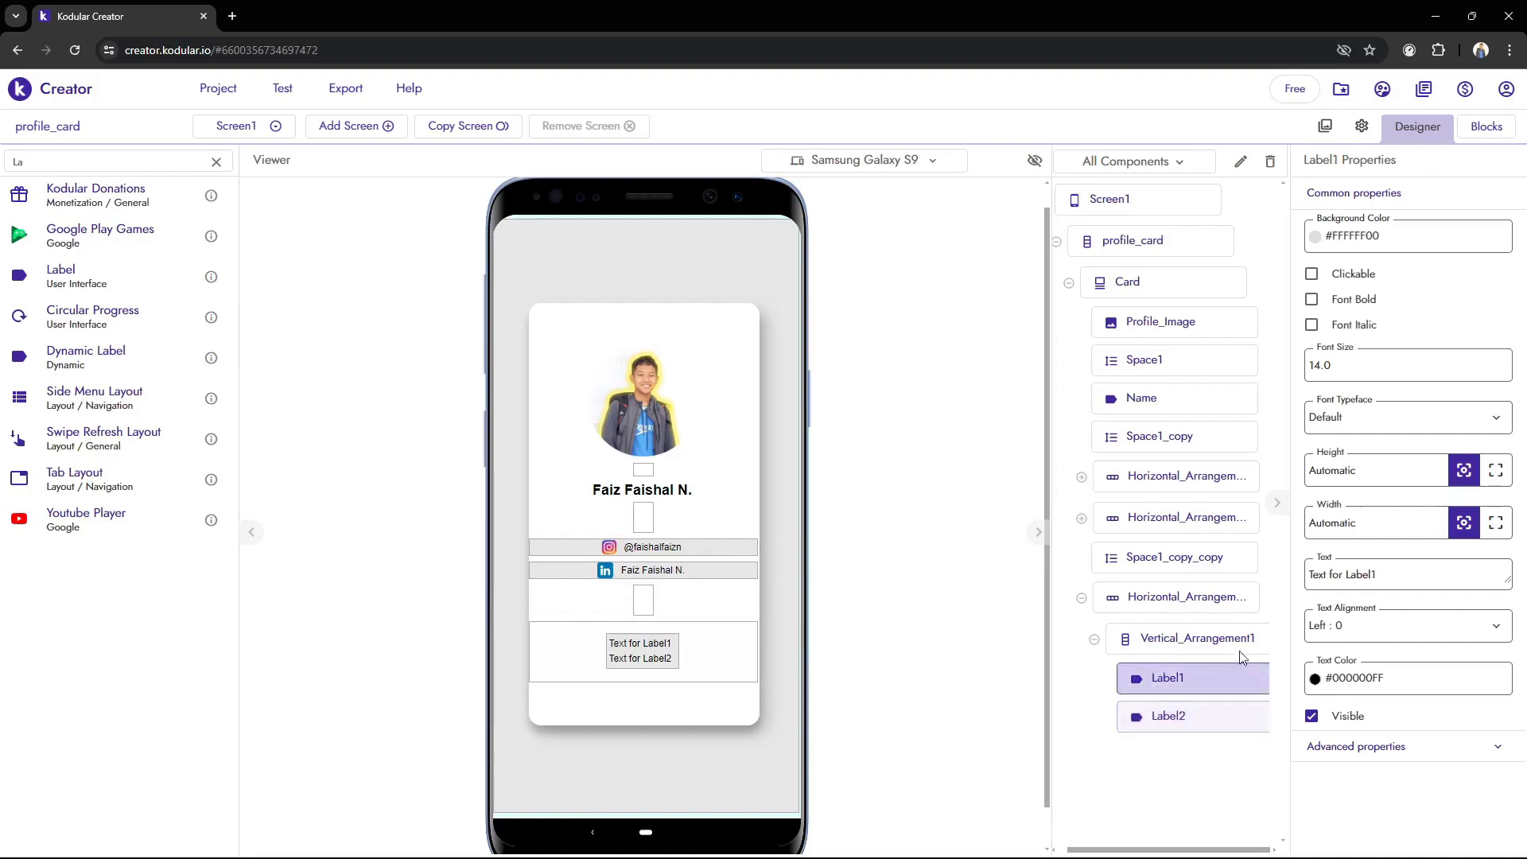
pyautogui.click(1203, 727)
pyautogui.click(1210, 640)
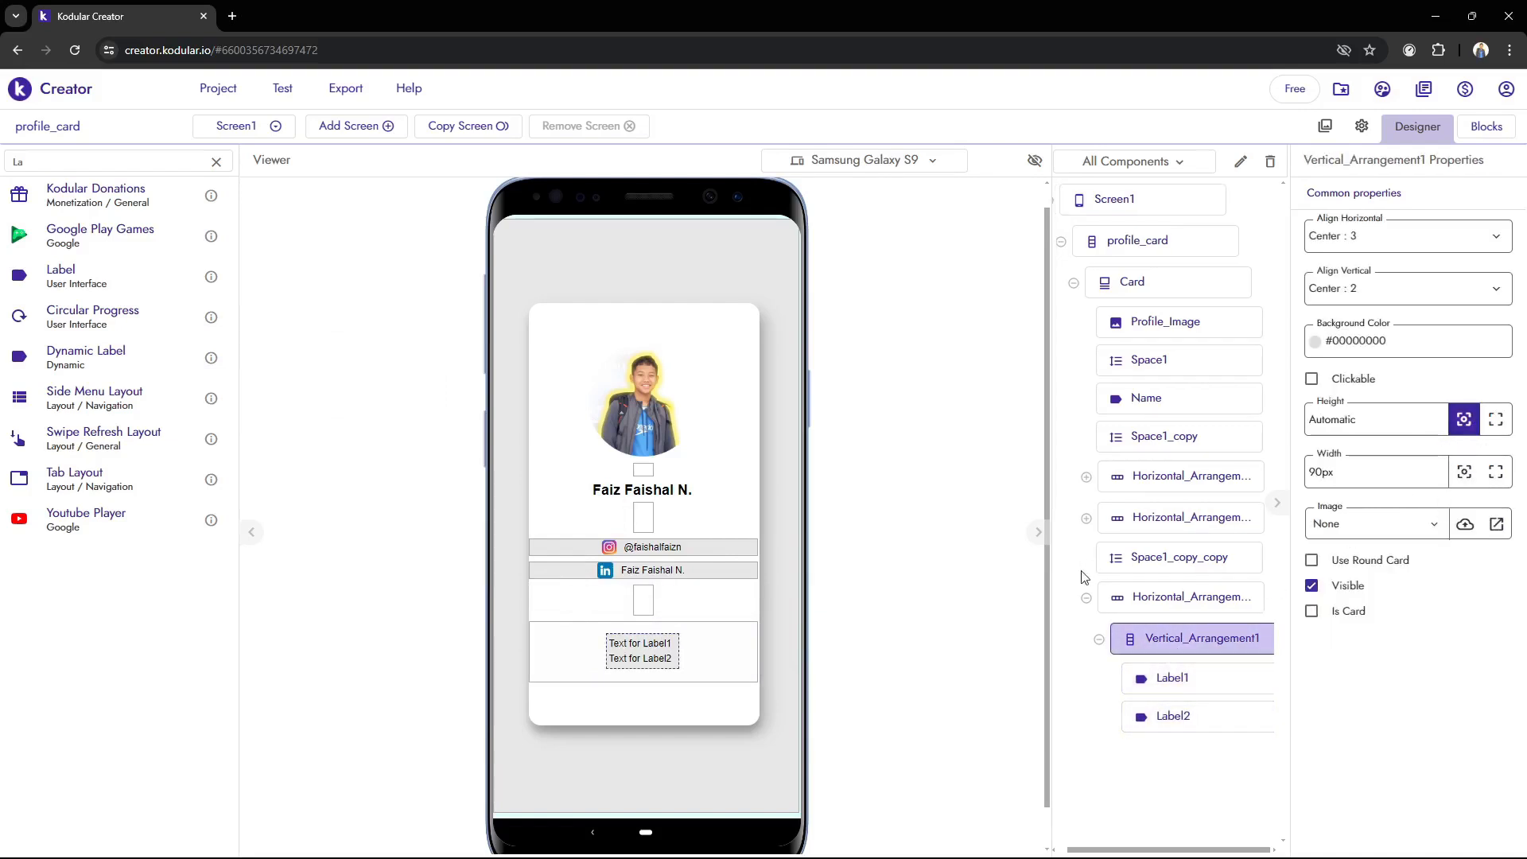
# Set the first label's text to Project and its font size to 30
pyautogui.click(1207, 680)
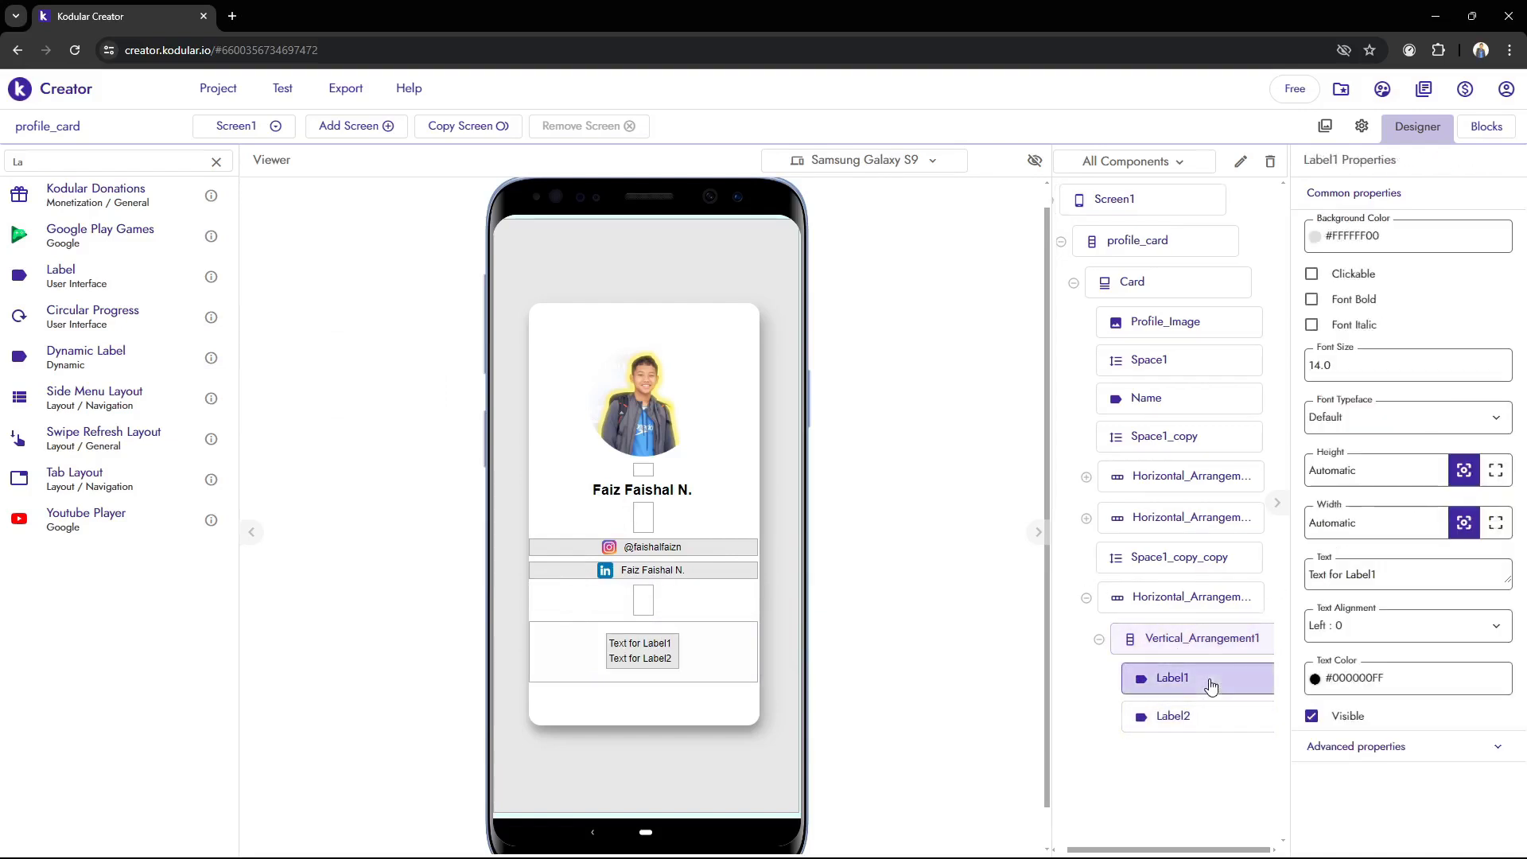
pyautogui.tripleClick(1397, 574)
pyautogui.write('PRoject')
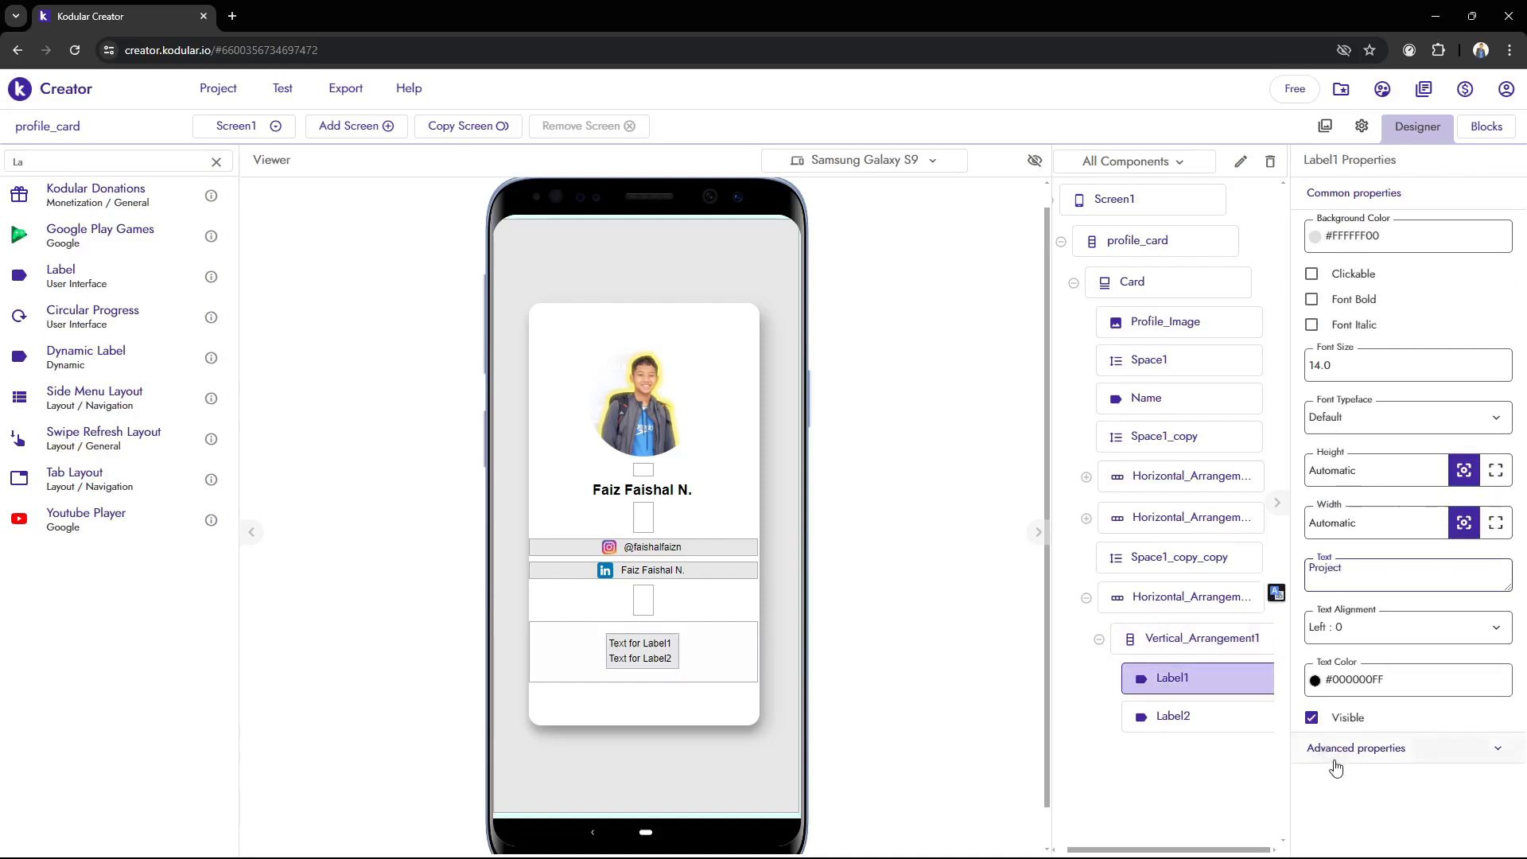
pyautogui.click(1359, 819)
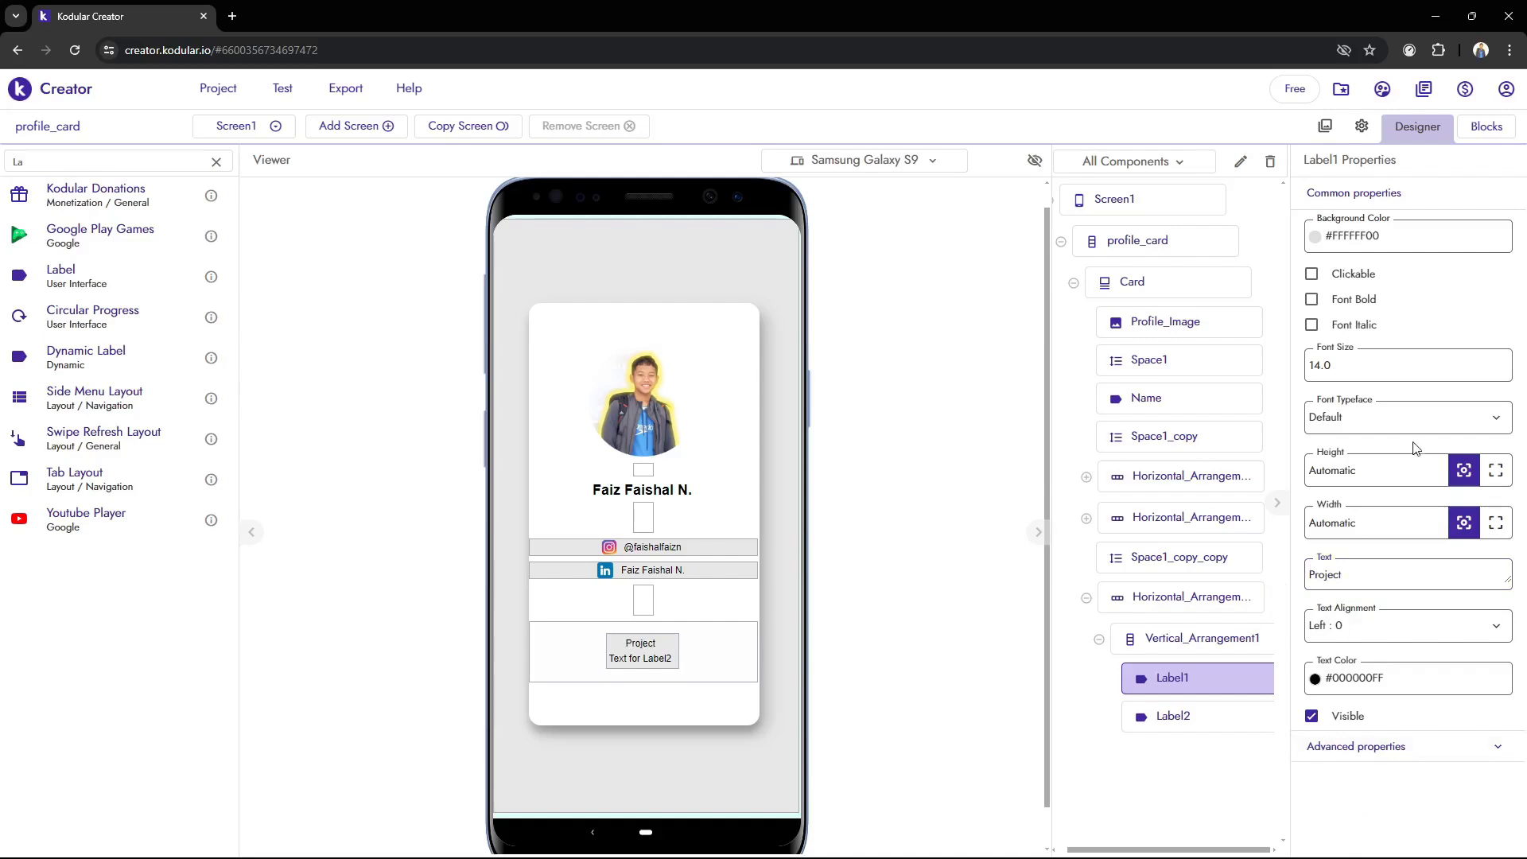
pyautogui.tripleClick(1417, 387)
pyautogui.write('30')
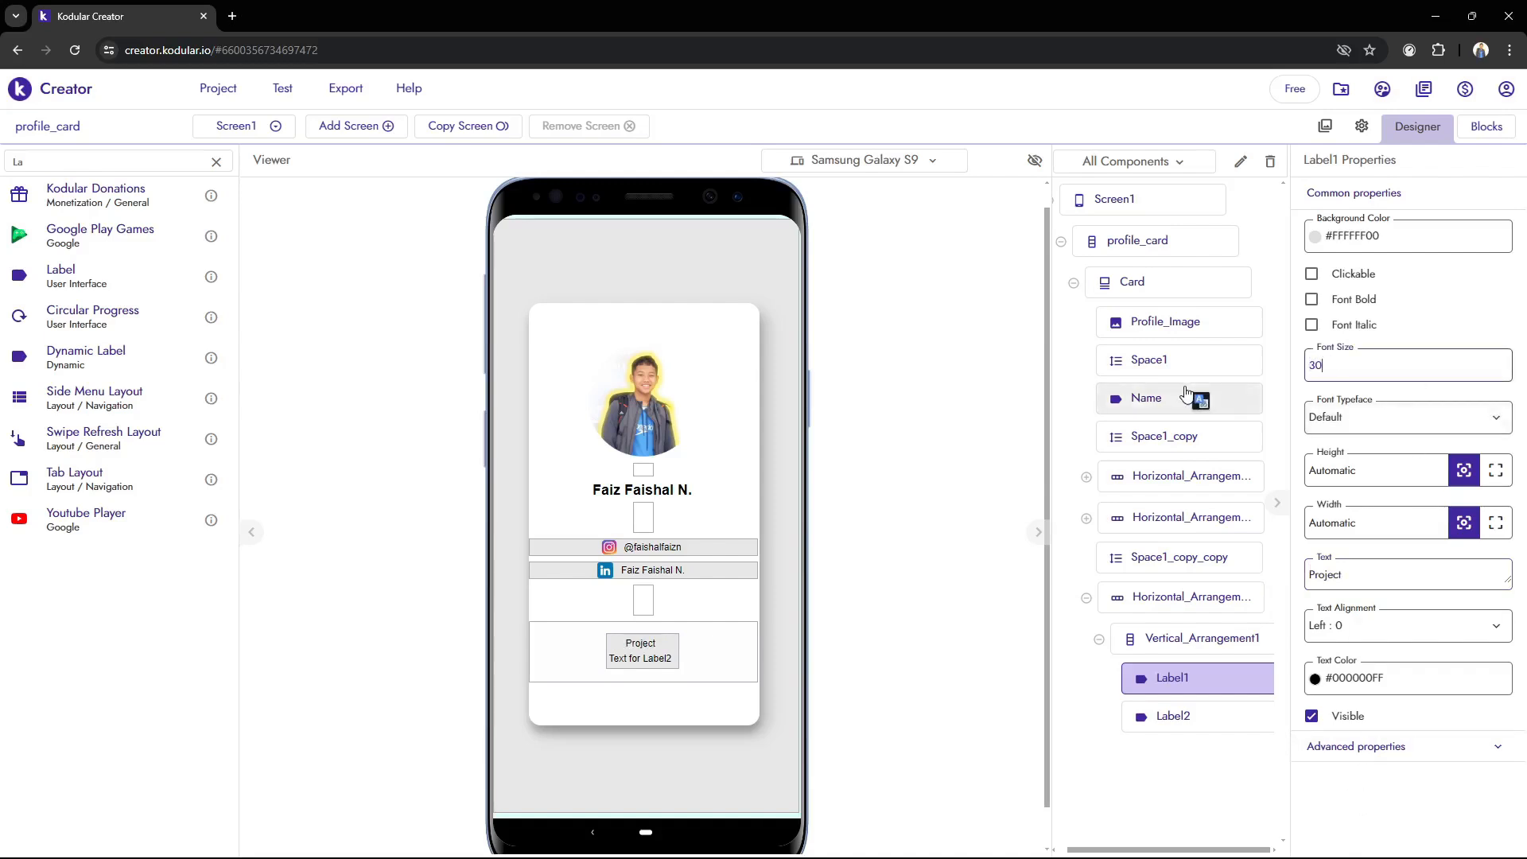
pyautogui.click(932, 440)
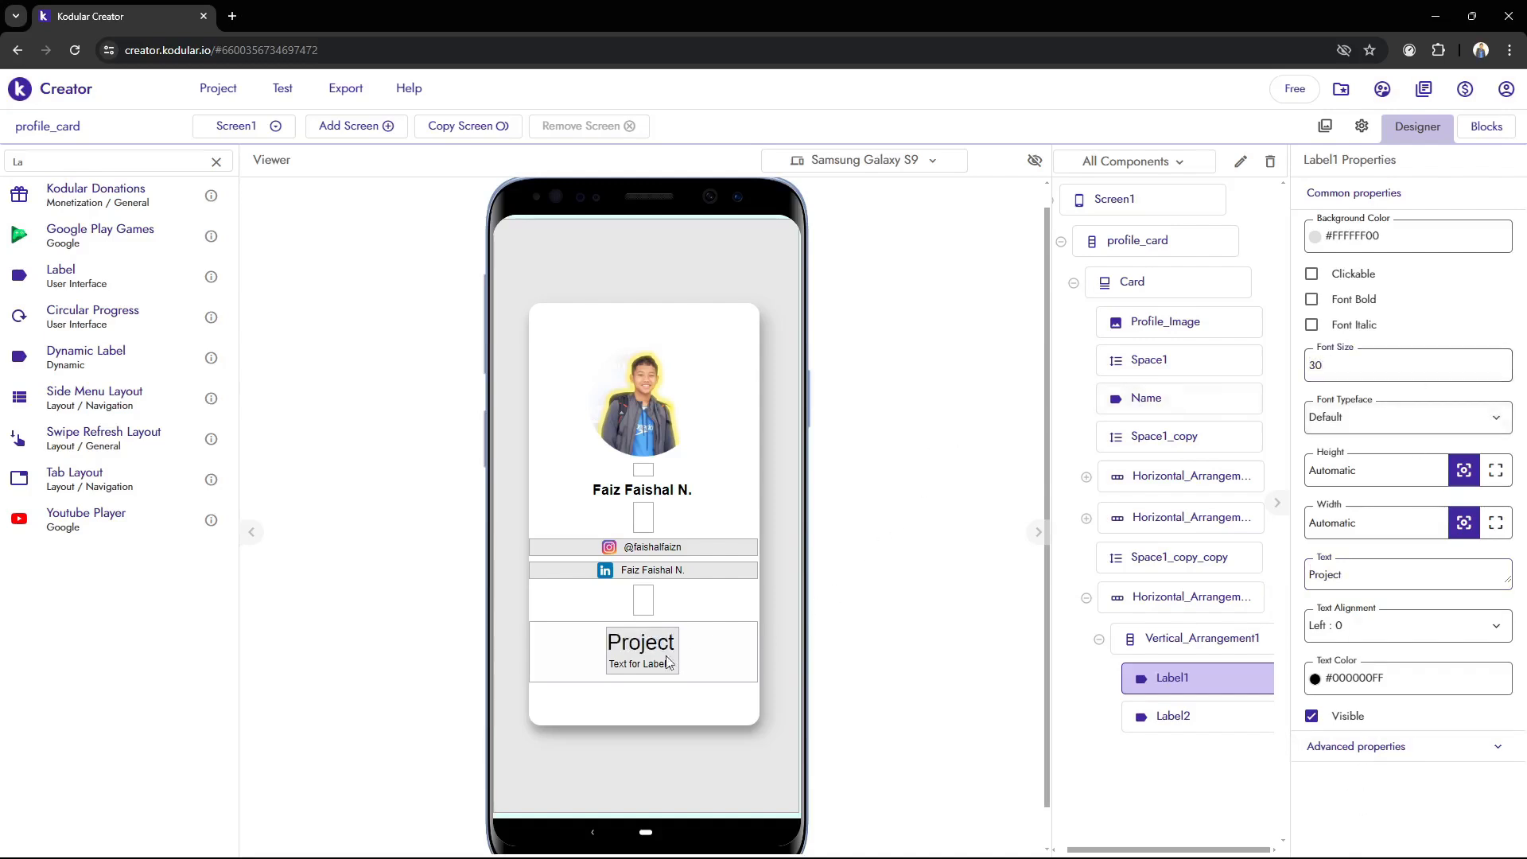
# Set the font size of the label below Project to 15
pyautogui.click(1264, 717)
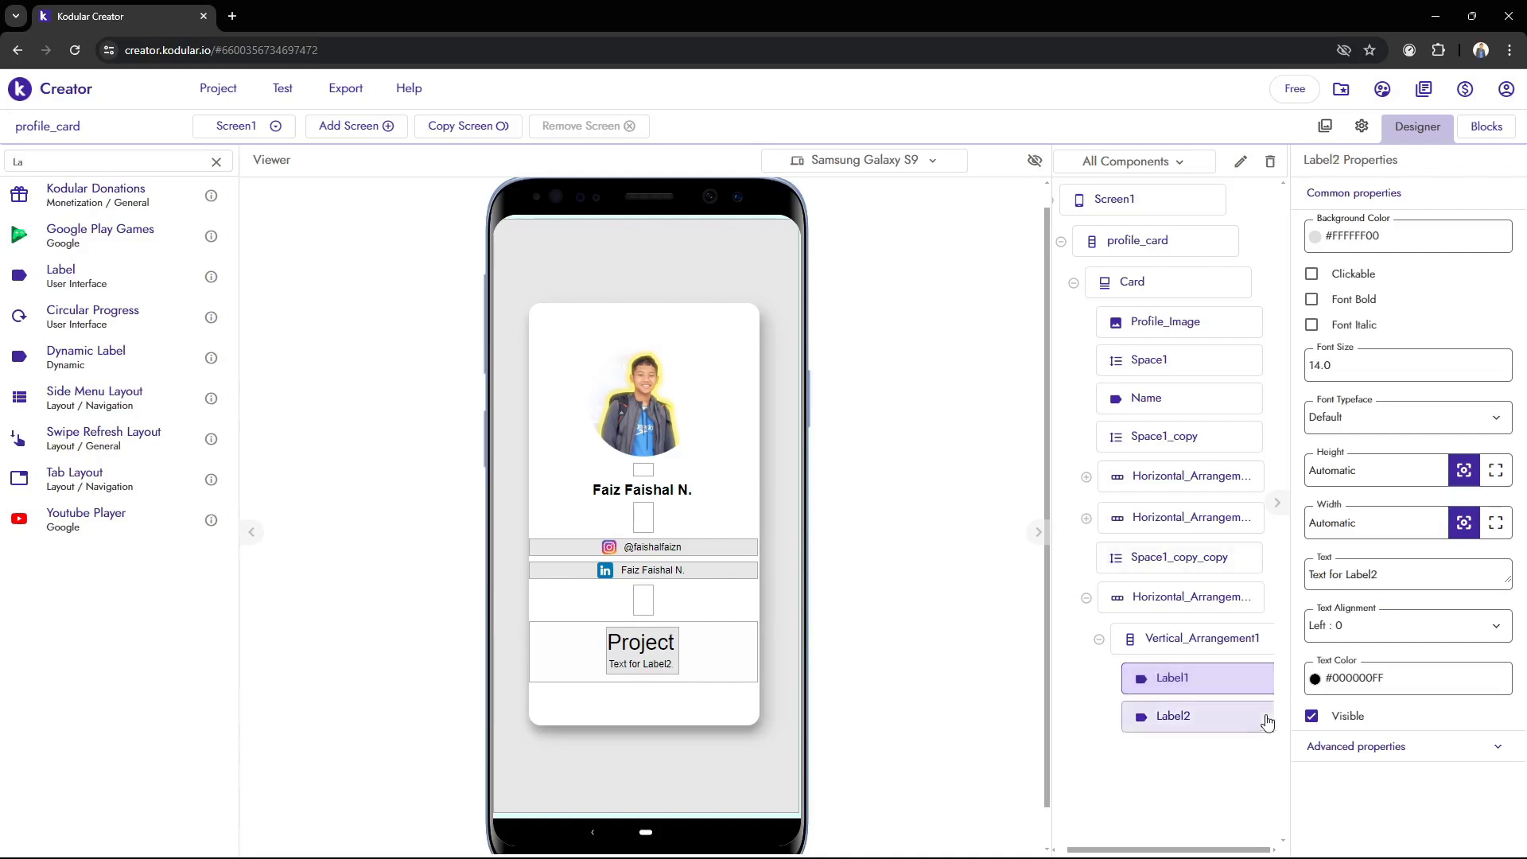
pyautogui.tripleClick(1387, 375)
pyautogui.write('15')
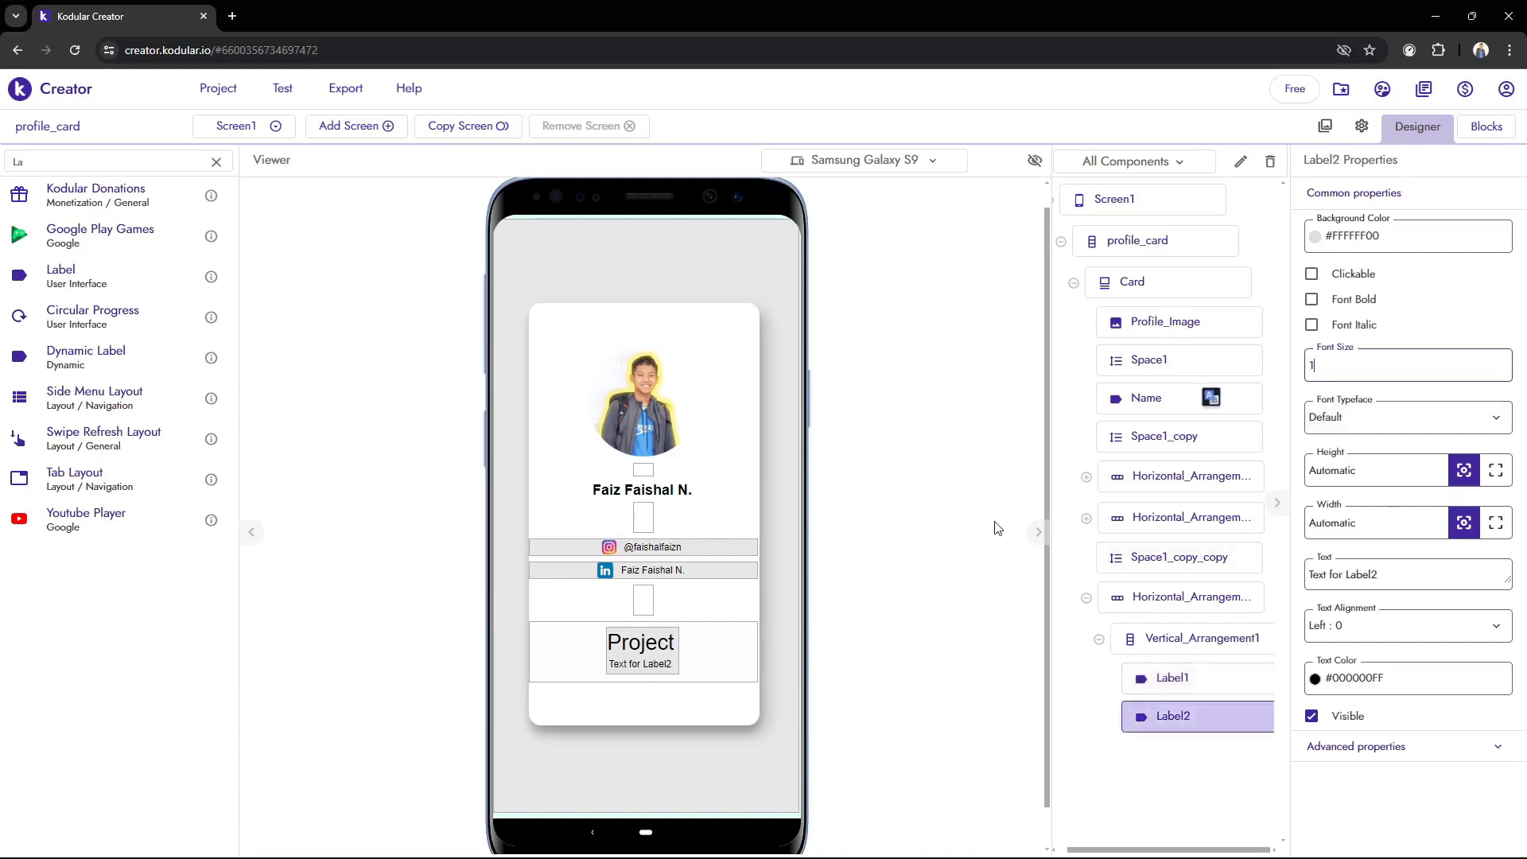
pyautogui.click(974, 545)
# Try Fill parent, Automatic, 15px and 40px as the width of the label below Project
pyautogui.click(1495, 522)
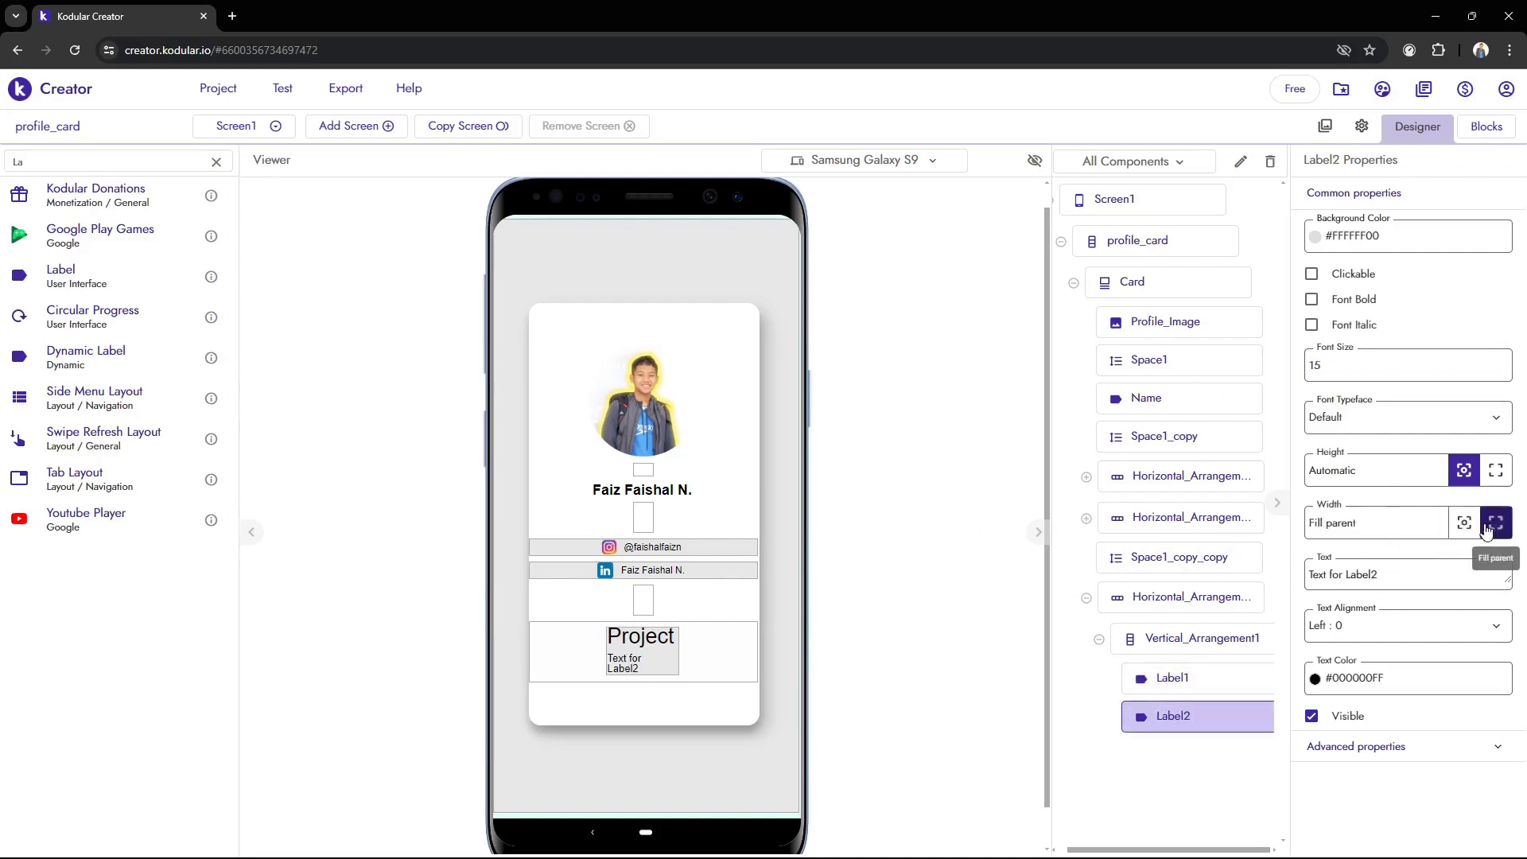
pyautogui.click(1463, 522)
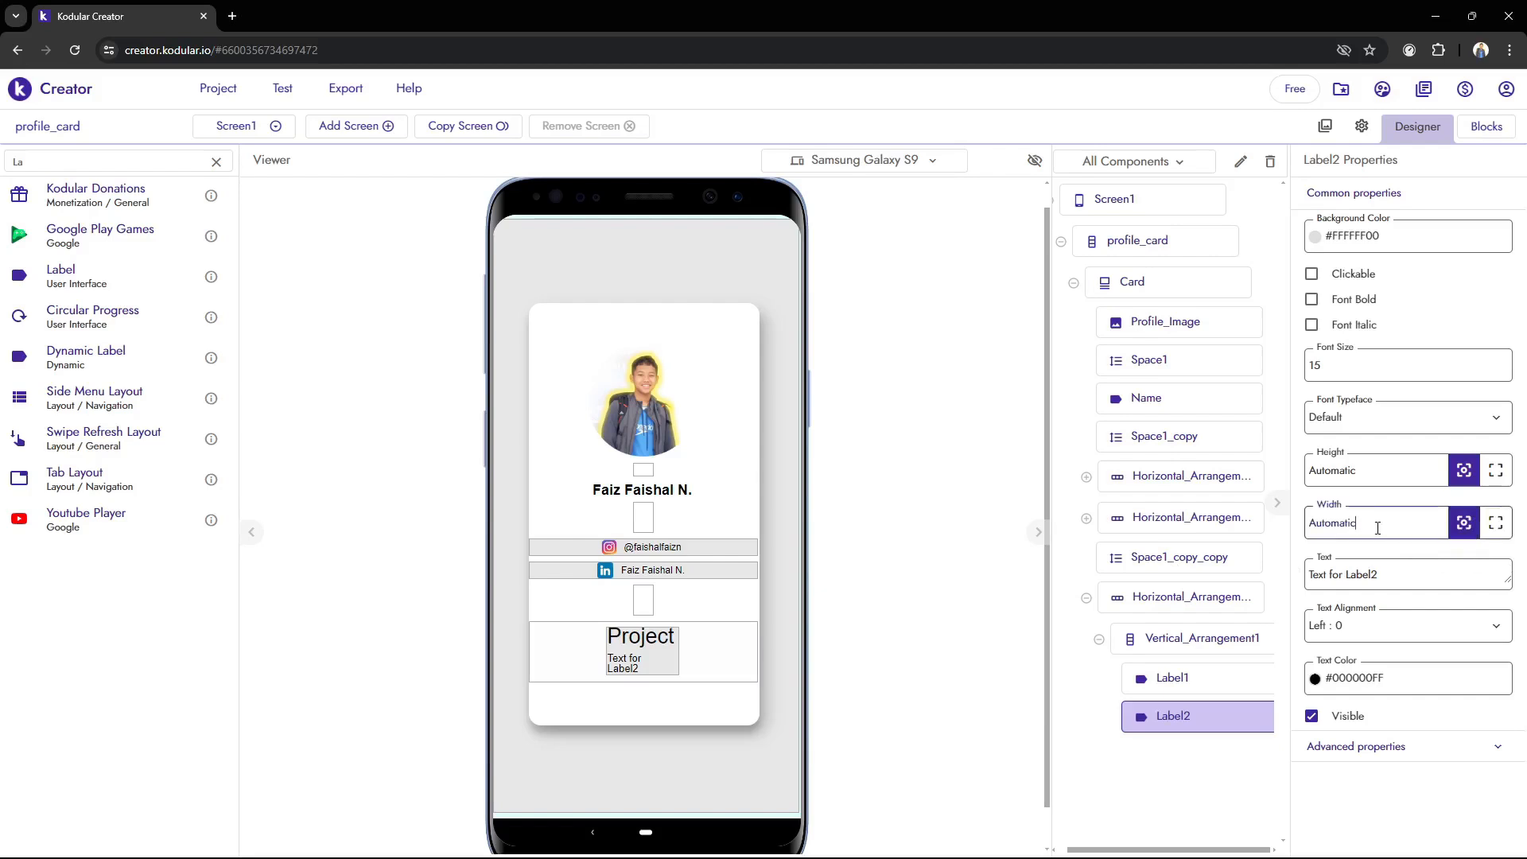
pyautogui.click(1495, 522)
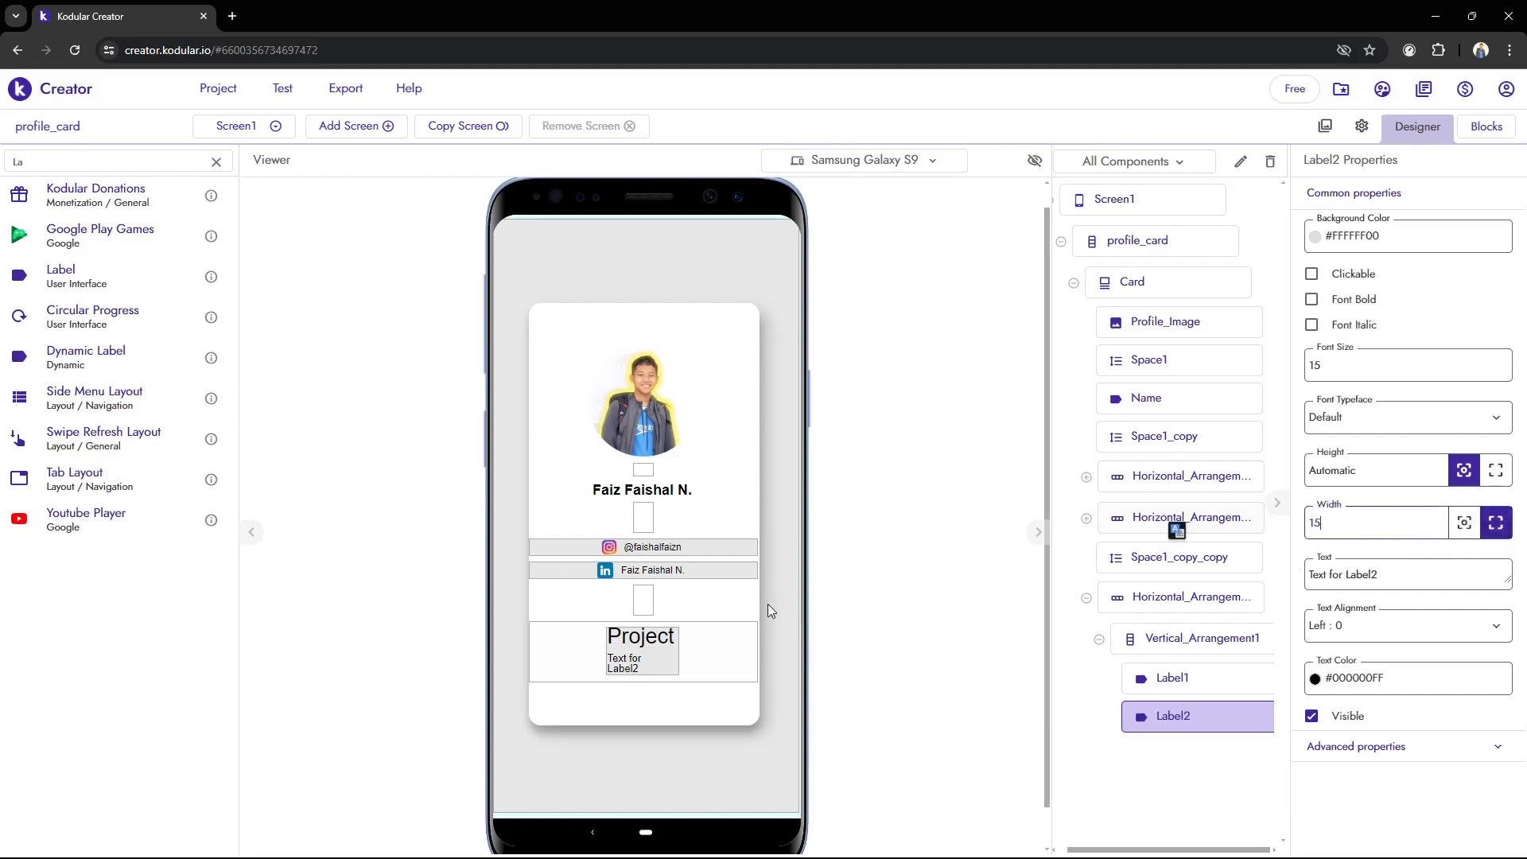
pyautogui.click(767, 604)
pyautogui.click(1167, 715)
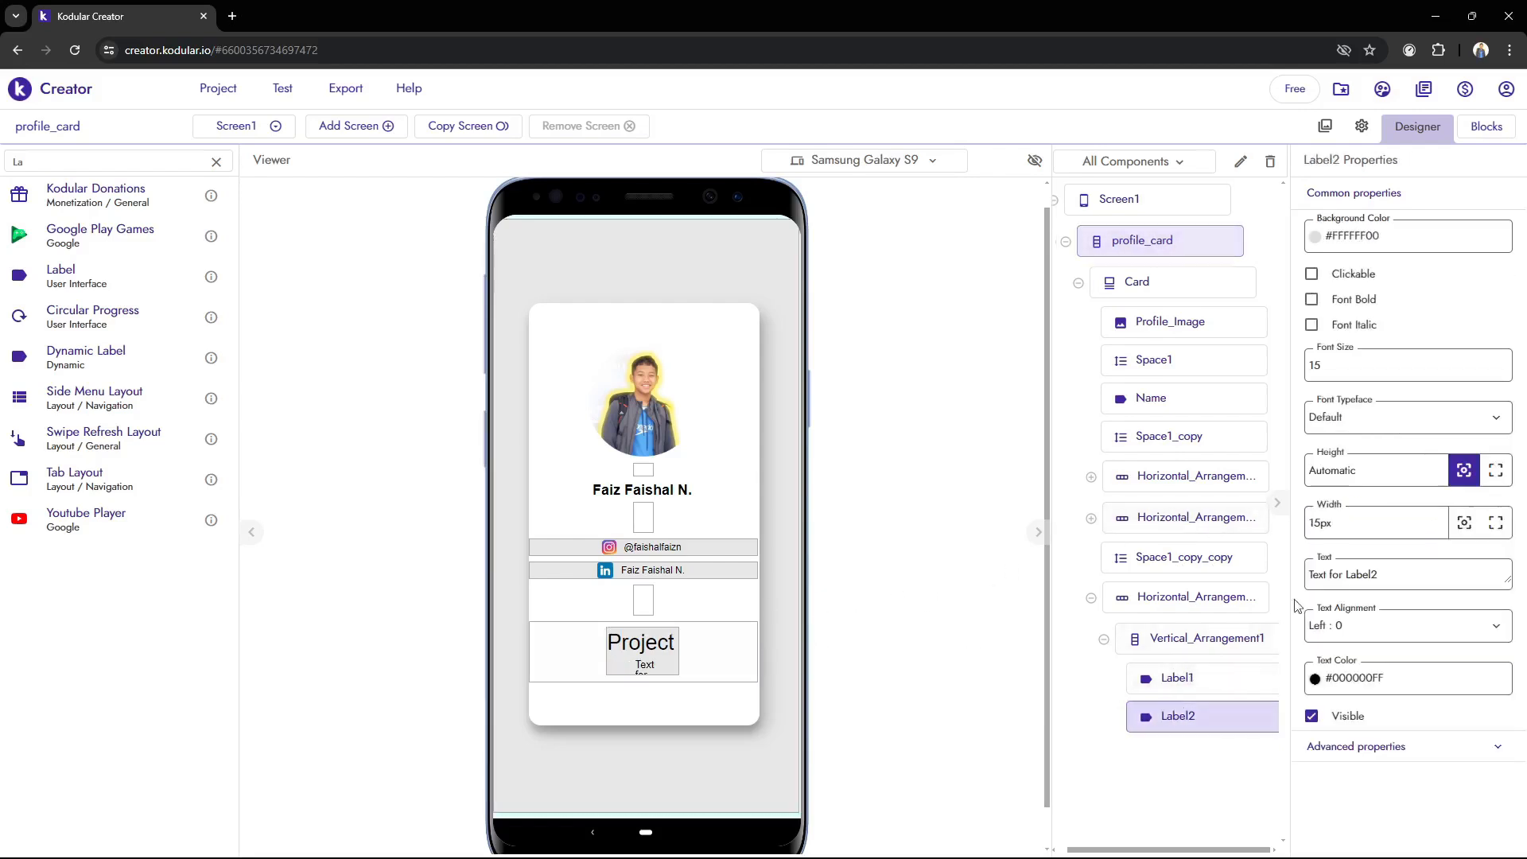
pyautogui.moveTo(1366, 526); pyautogui.dragTo(1105, 533)
pyautogui.write('40')
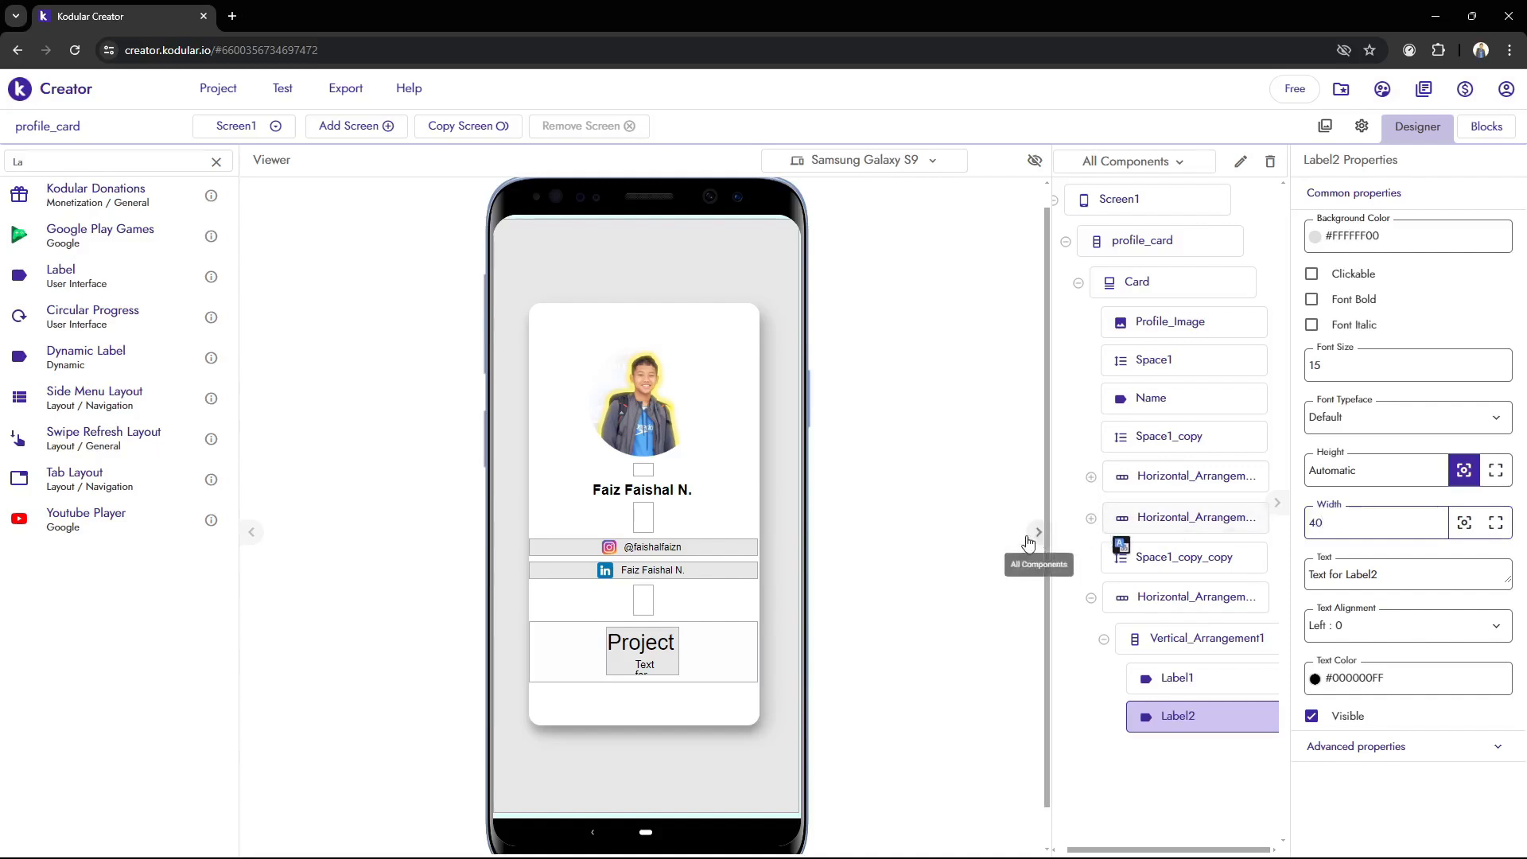
pyautogui.press('Return')
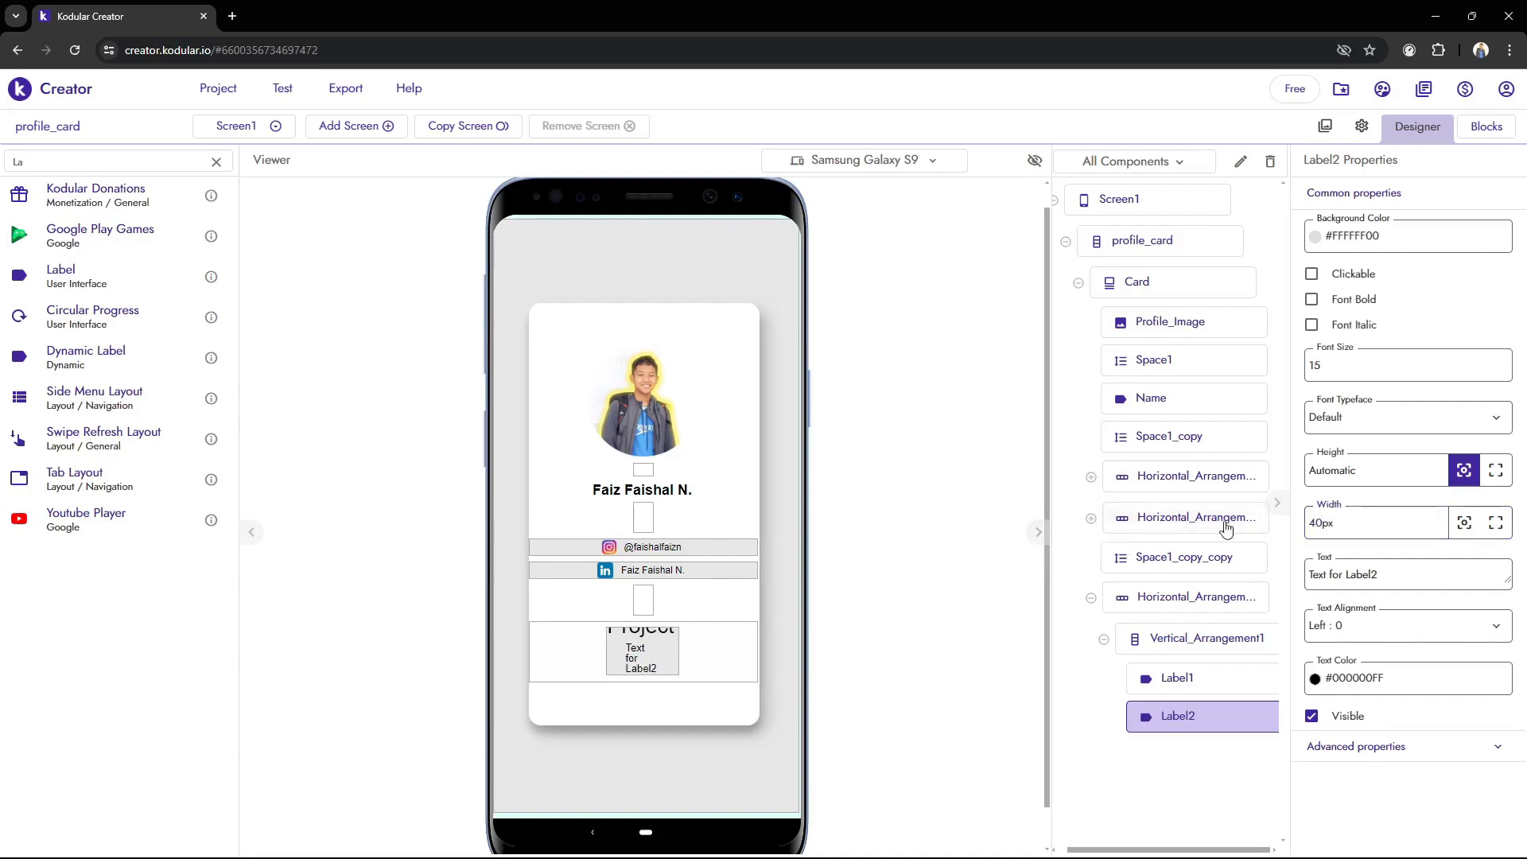
# Set the second label's width to 100px and its text alignment to Center : 1
pyautogui.moveTo(1353, 532); pyautogui.dragTo(1169, 534)
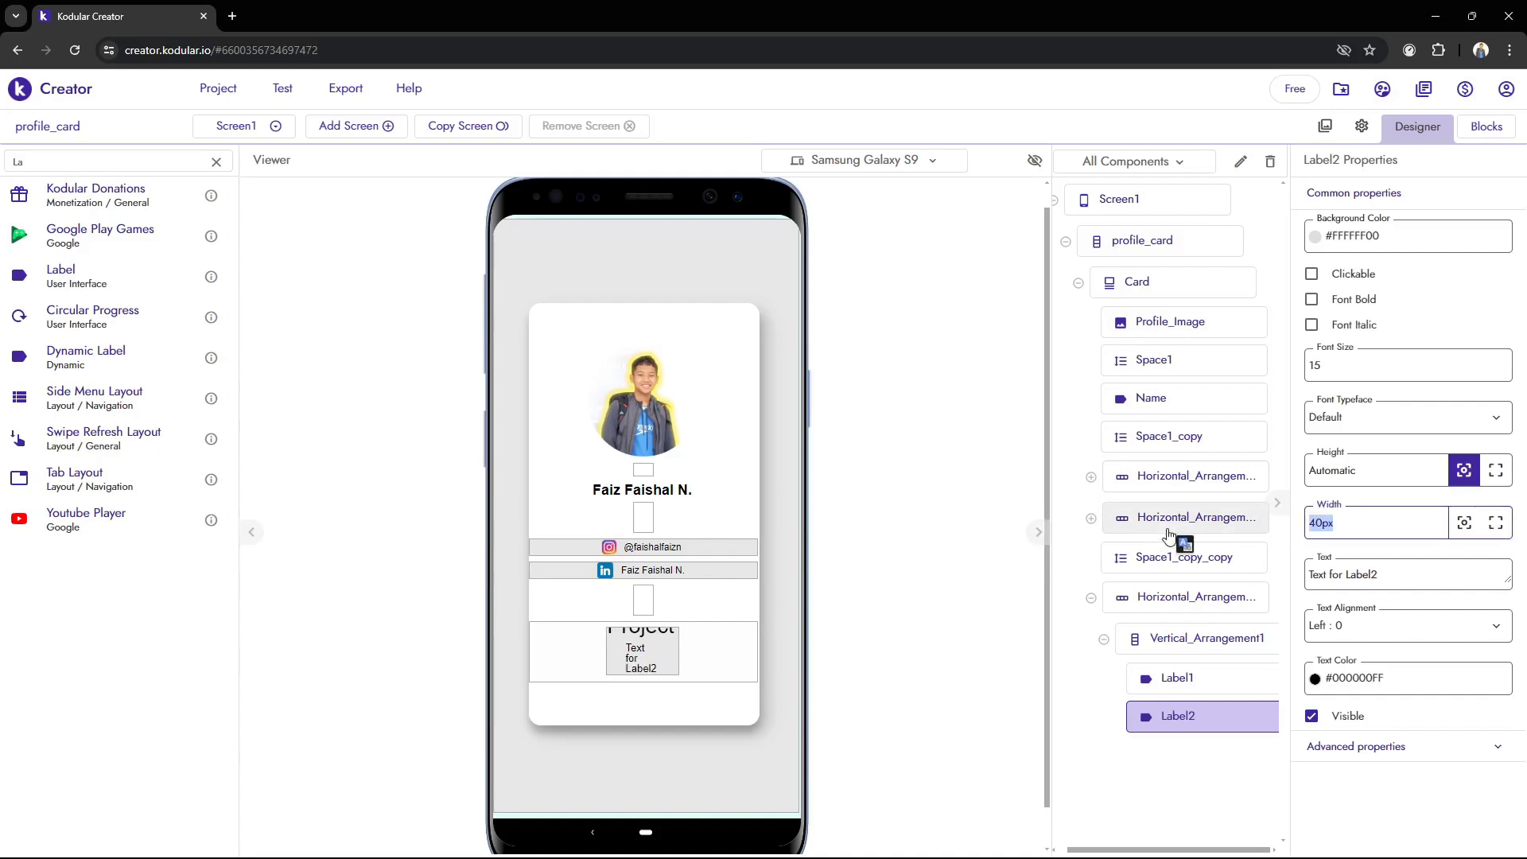
pyautogui.write('100')
pyautogui.press('Return')
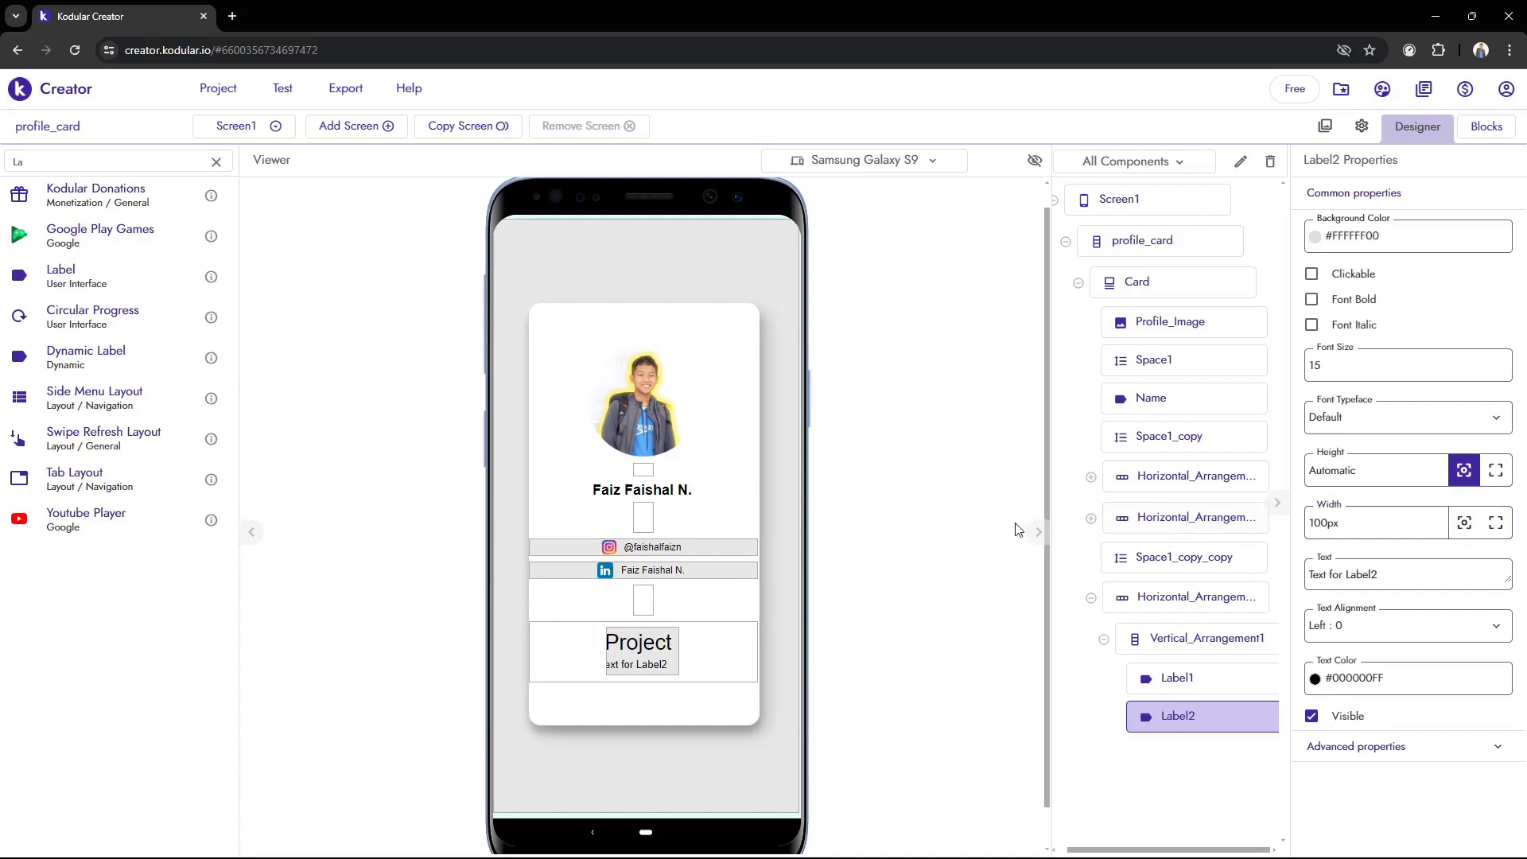
pyautogui.click(1356, 628)
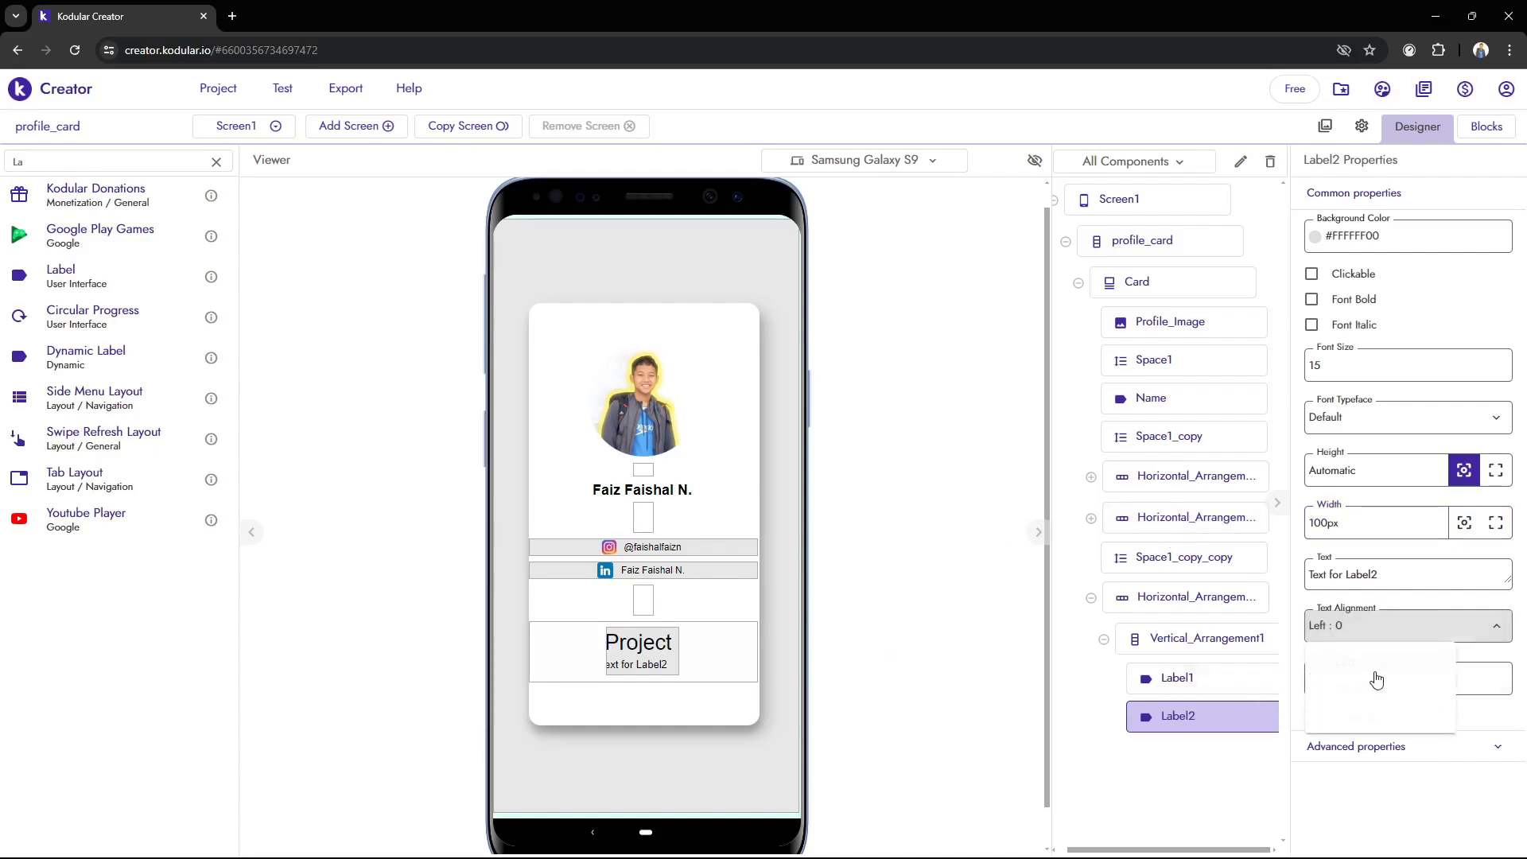
pyautogui.click(1371, 688)
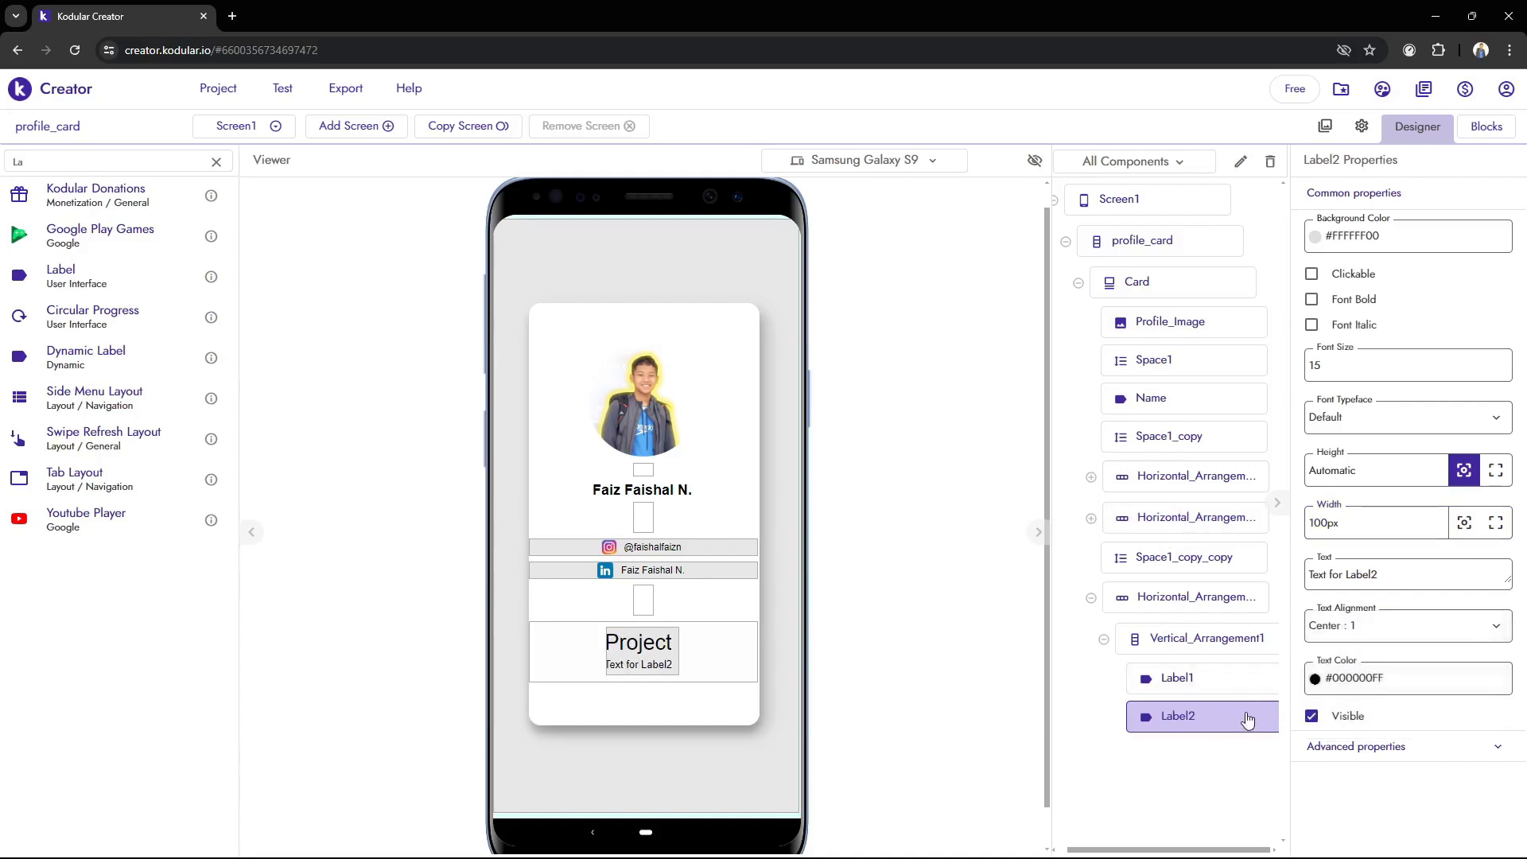
# Change the text of the label below Project to 11
pyautogui.moveTo(1392, 573); pyautogui.dragTo(1070, 541)
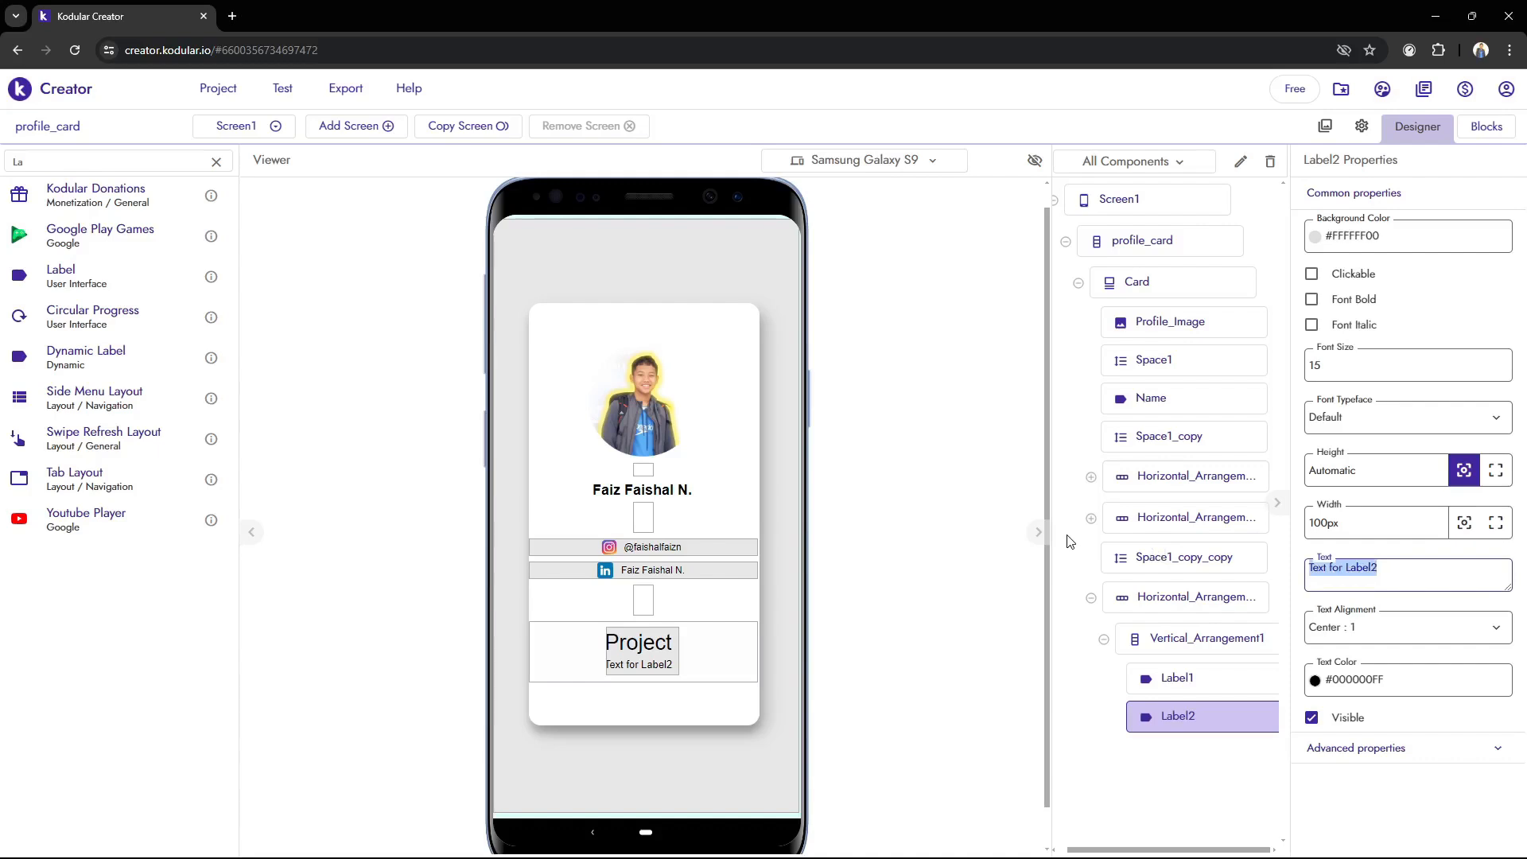
pyautogui.write('11')
pyautogui.click(958, 543)
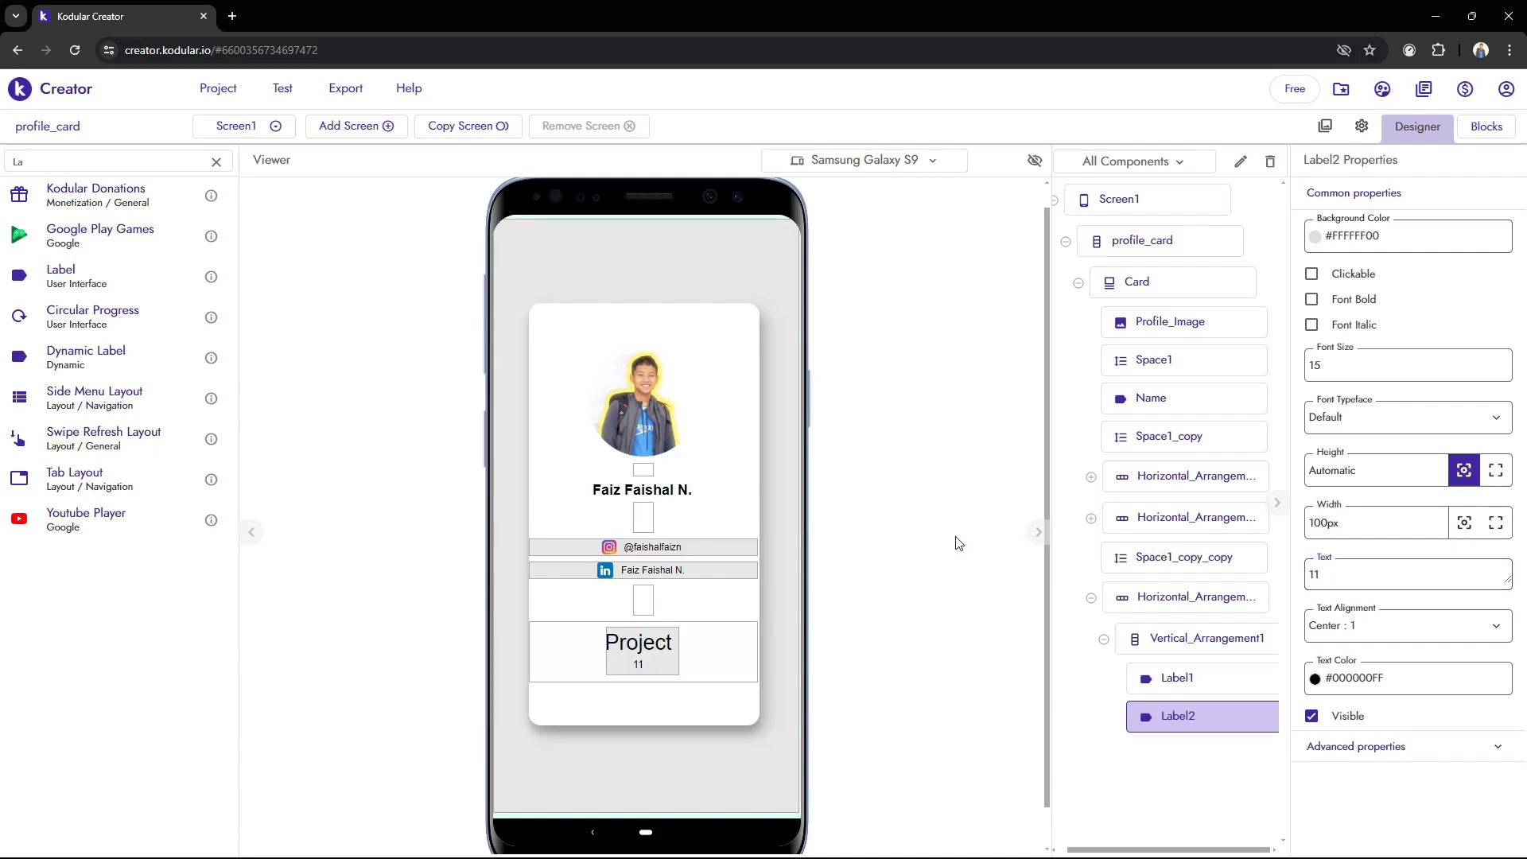
pyautogui.click(668, 665)
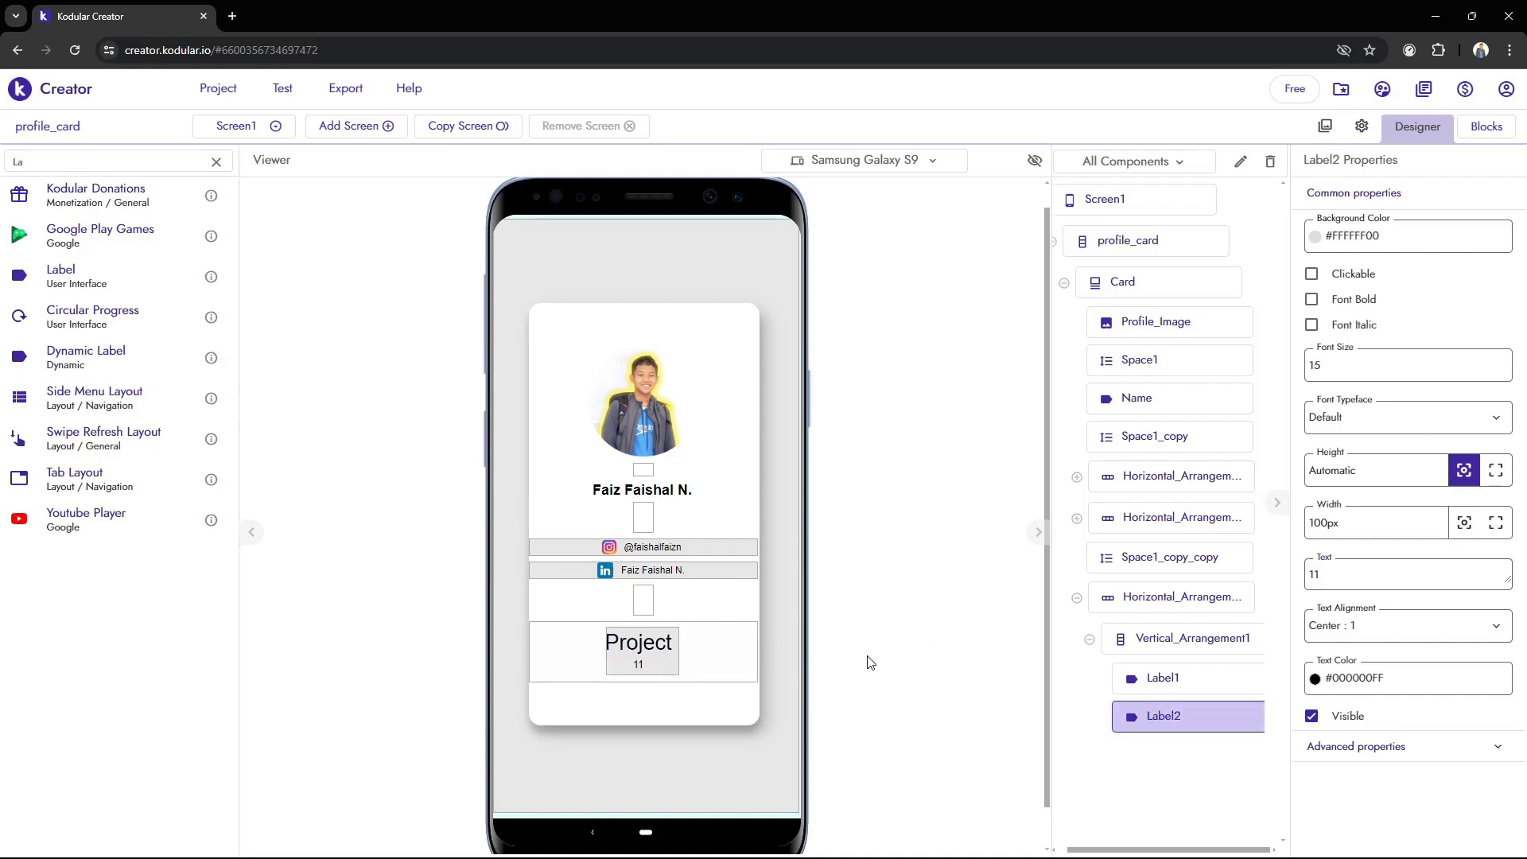
# Set the font size of the Project label to 25
pyautogui.click(1177, 677)
pyautogui.doubleClick(1314, 365)
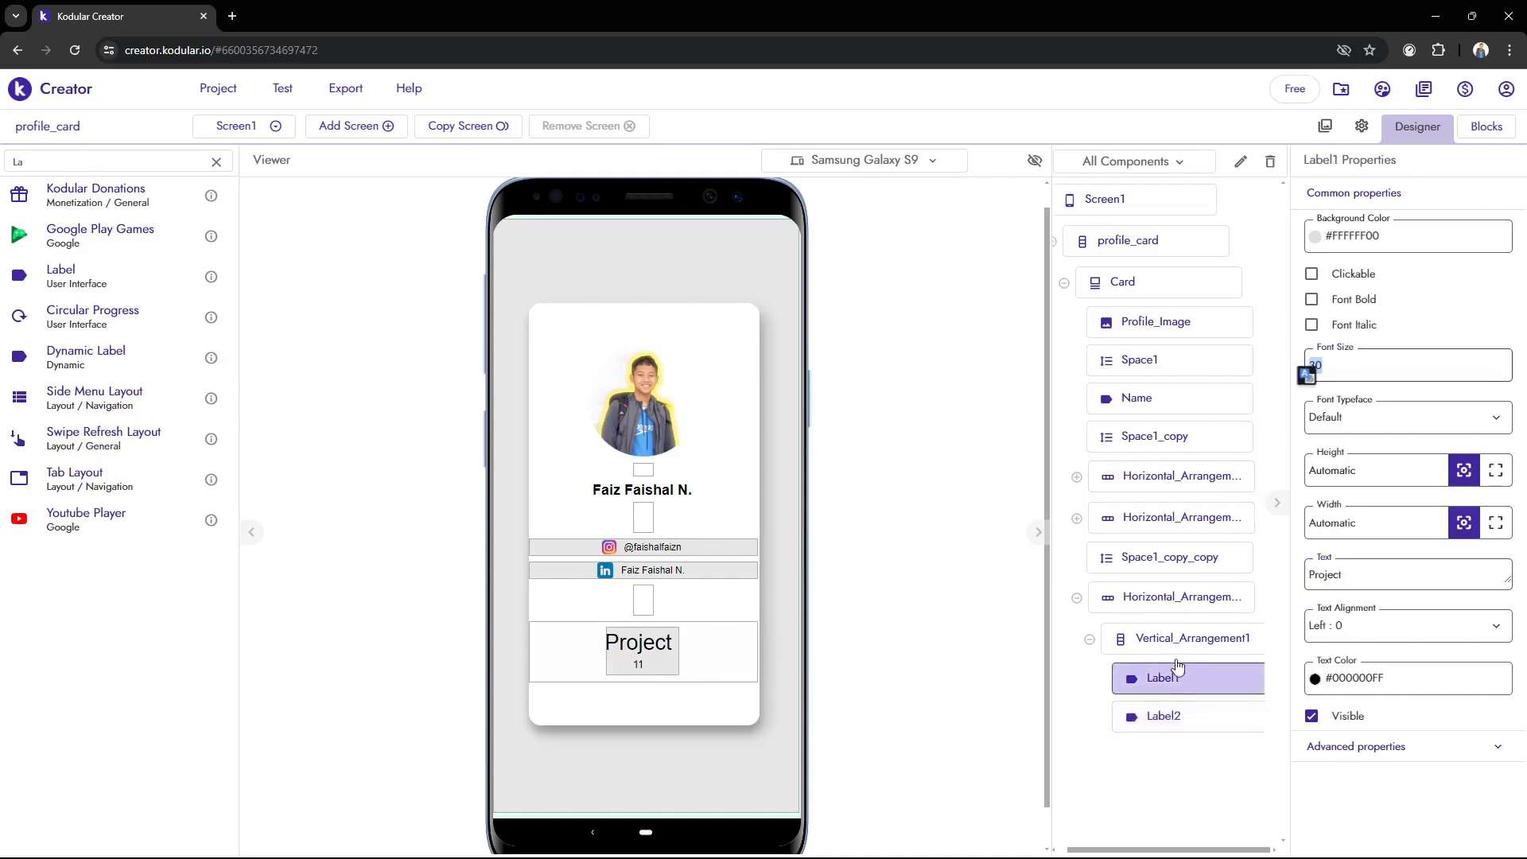
pyautogui.write('1')
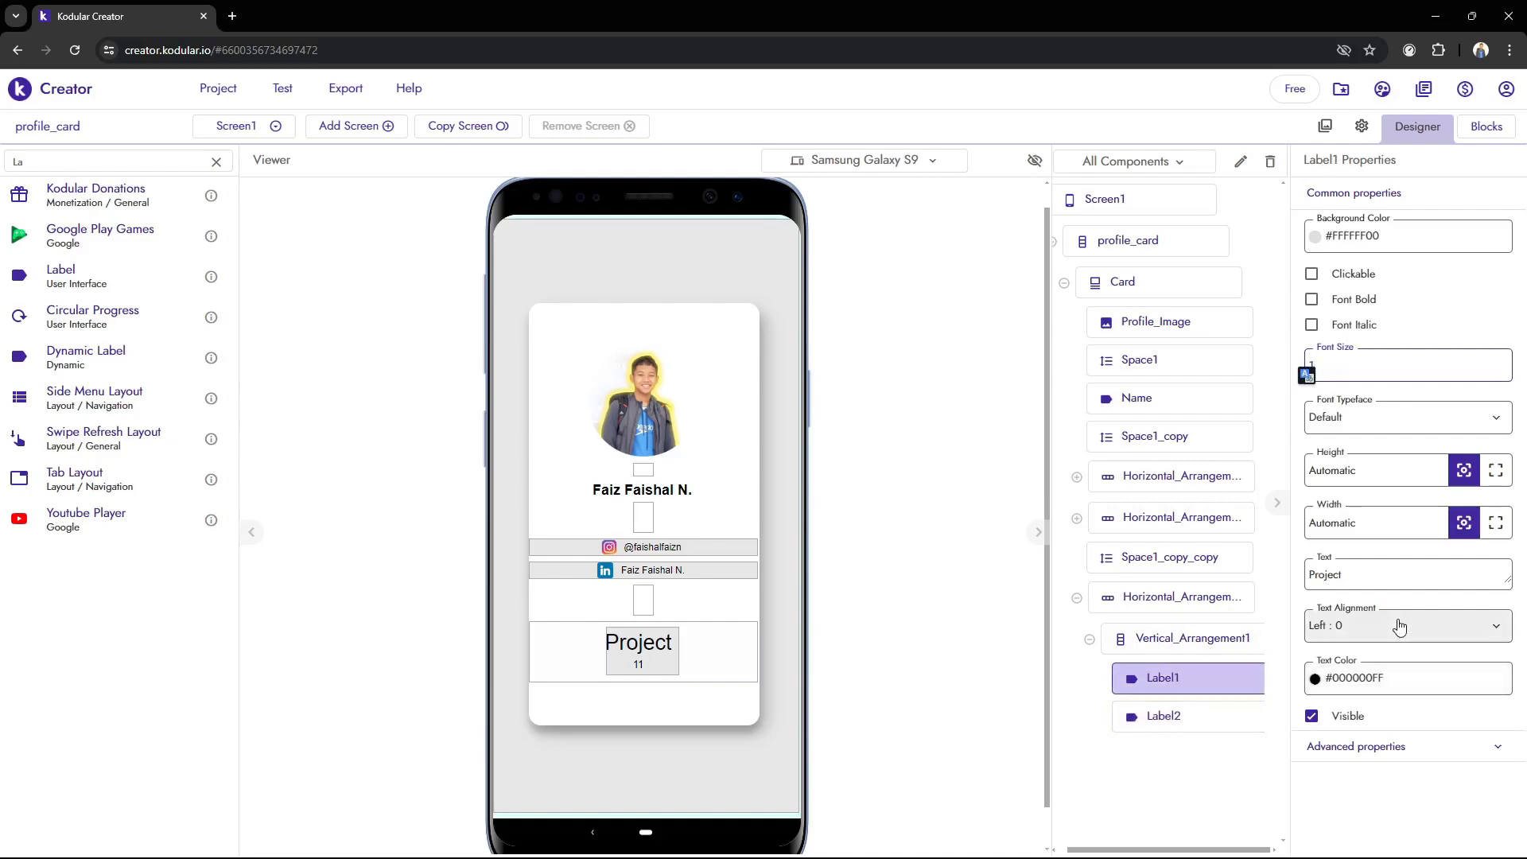
pyautogui.click(908, 669)
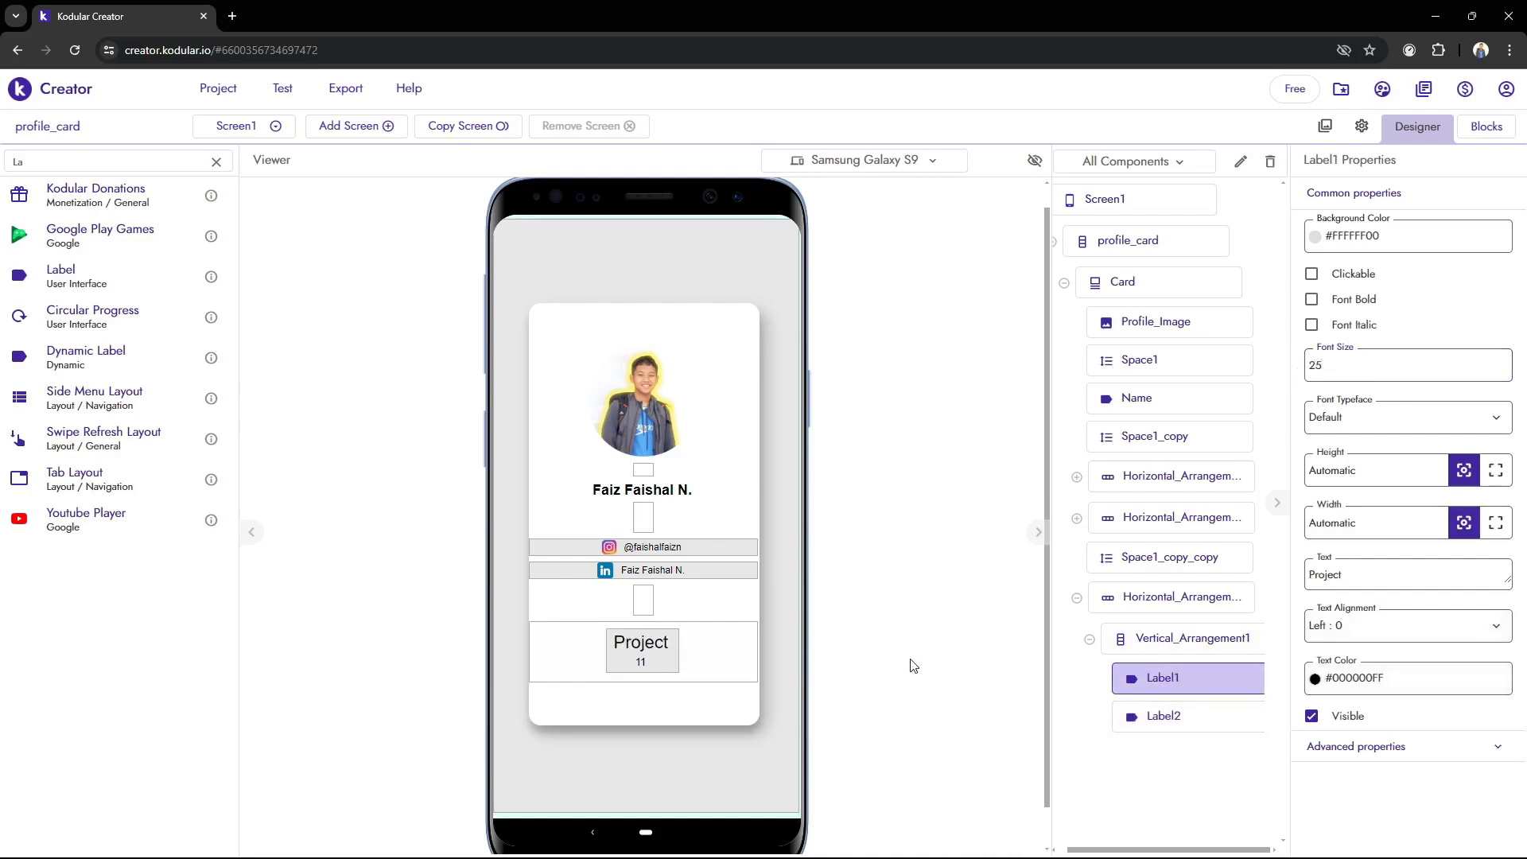
# Copy the vertical arrangement with the Project and 11 labels and paste it twice into the bottom horizontal arrangement
pyautogui.click(1200, 642)
pyautogui.click(1099, 640)
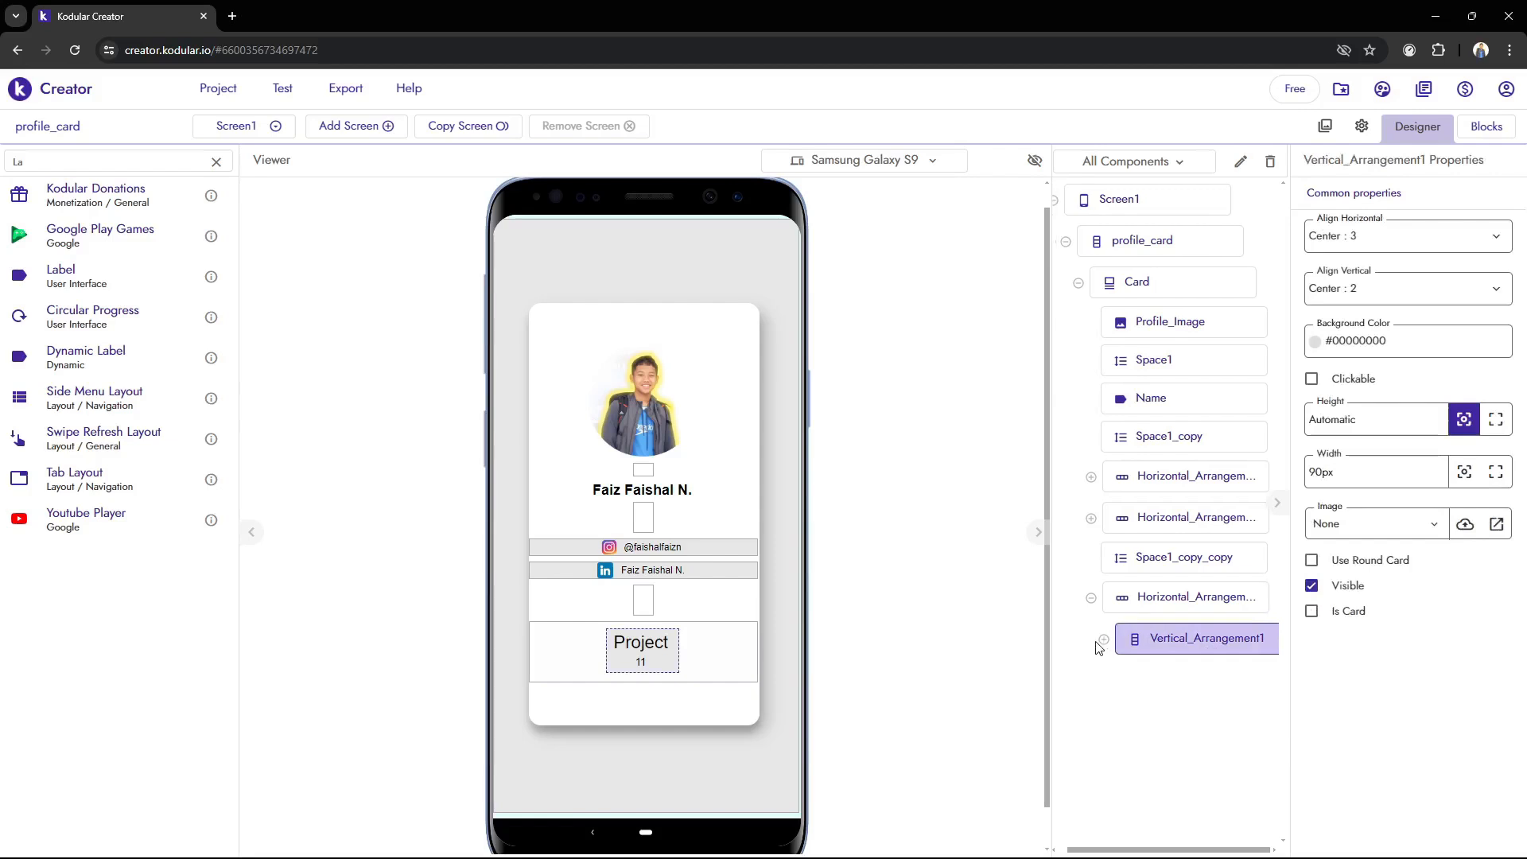
pyautogui.hotkey('ctrl', 'c')
pyautogui.hotkey('ctrl', 'v')
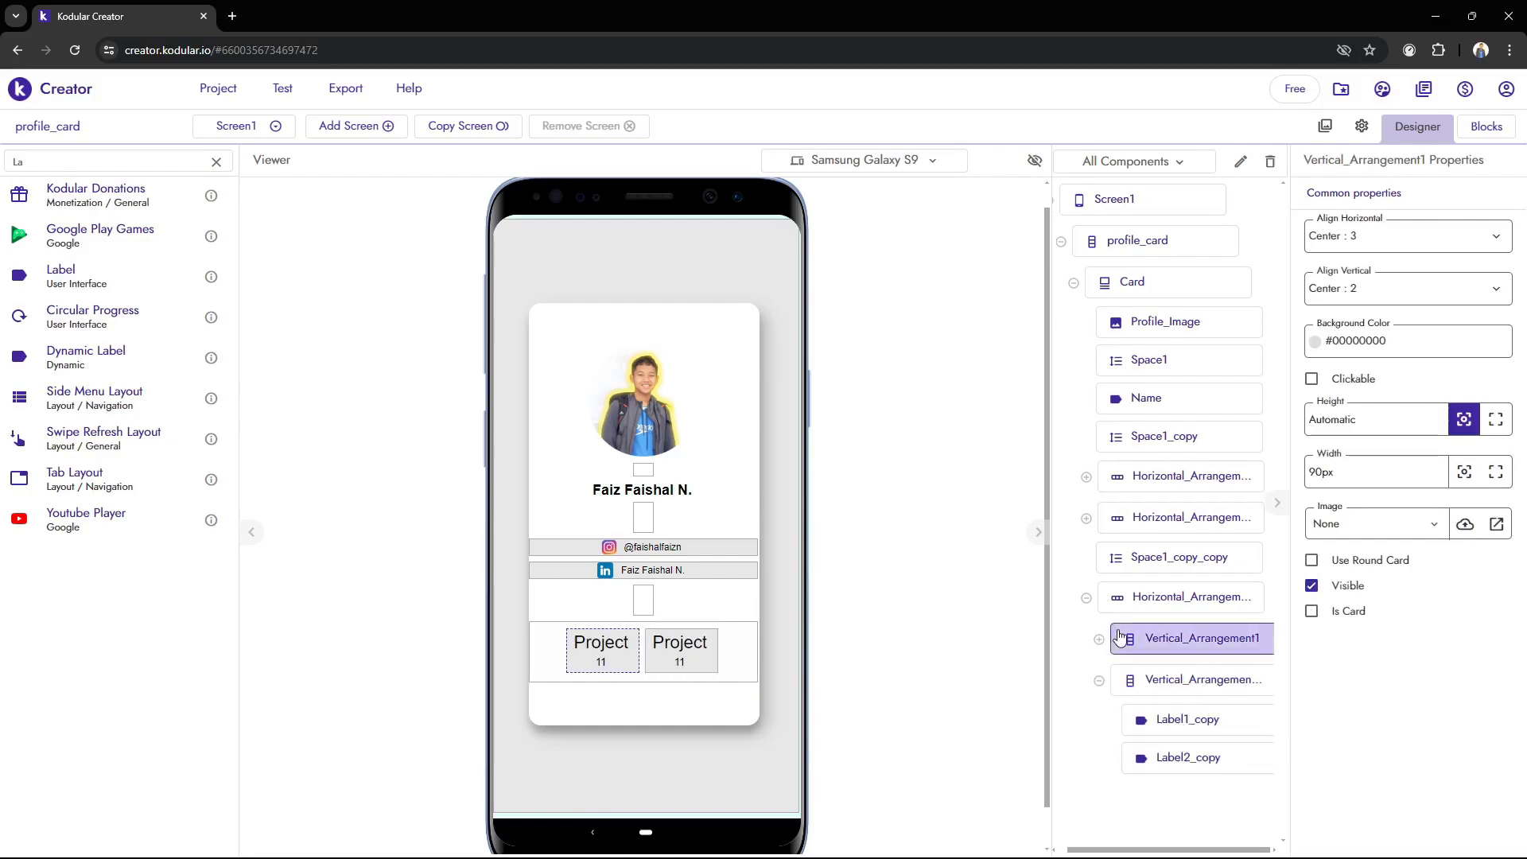
pyautogui.hotkey('ctrl', 'v')
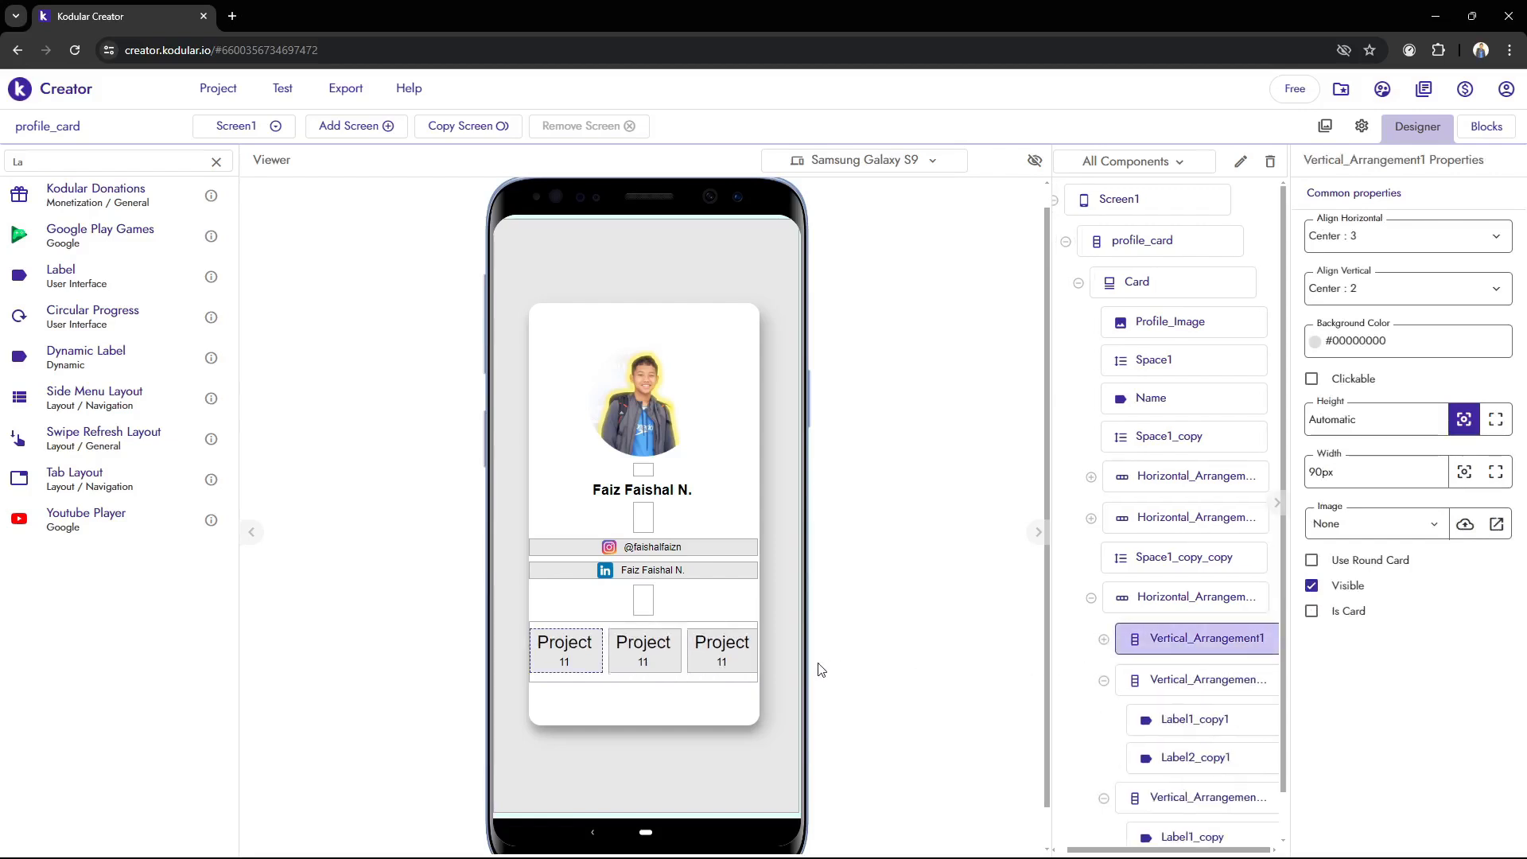
# Change the heading label in the middle column to Book and set its text alignment to Center : 1
pyautogui.click(1155, 679)
pyautogui.scroll(-1, 1175, 705)
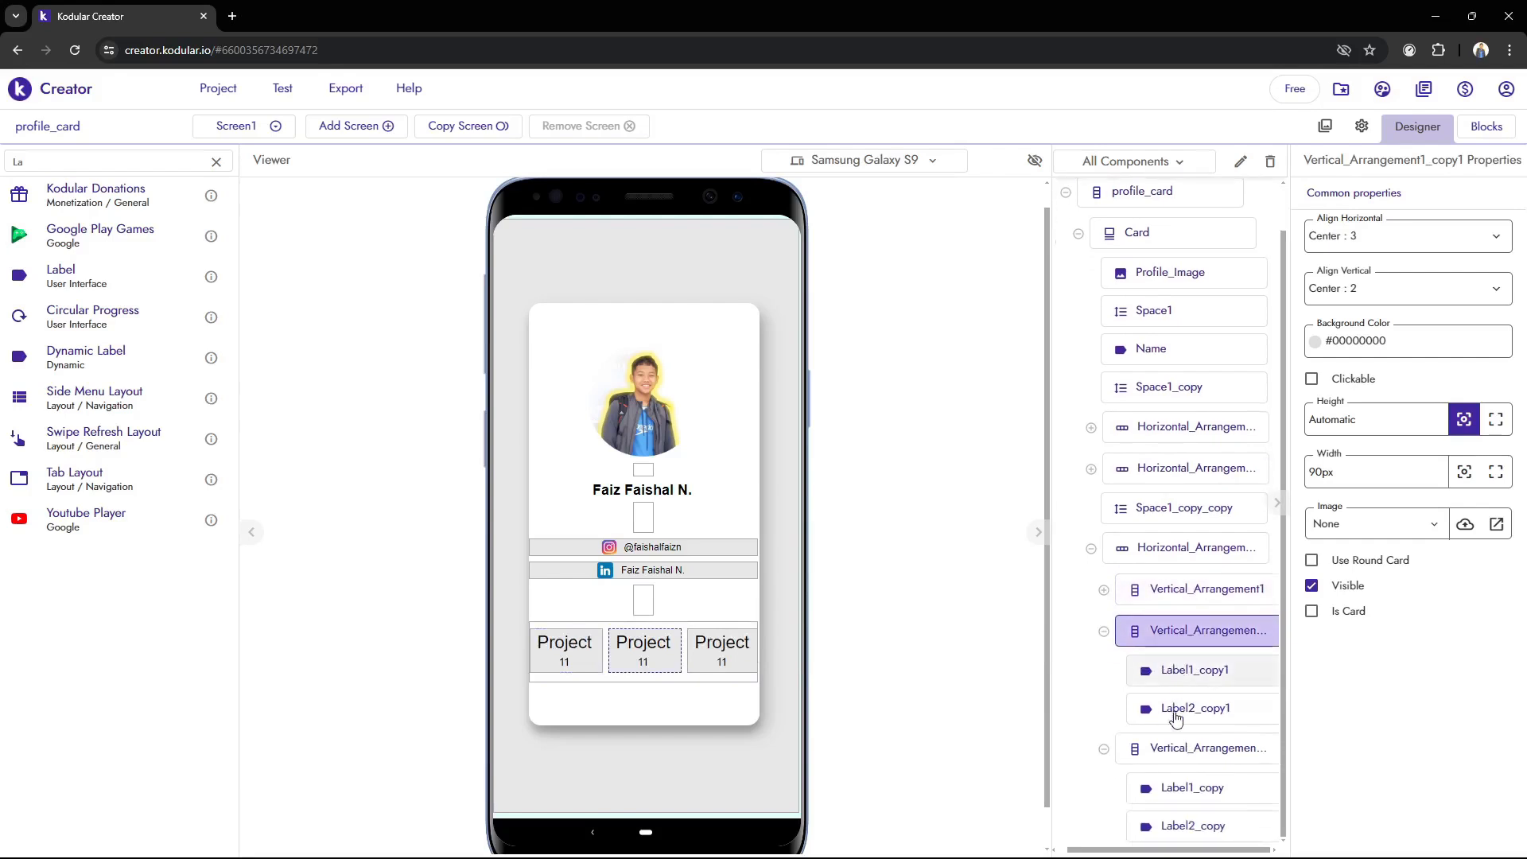
pyautogui.click(1181, 790)
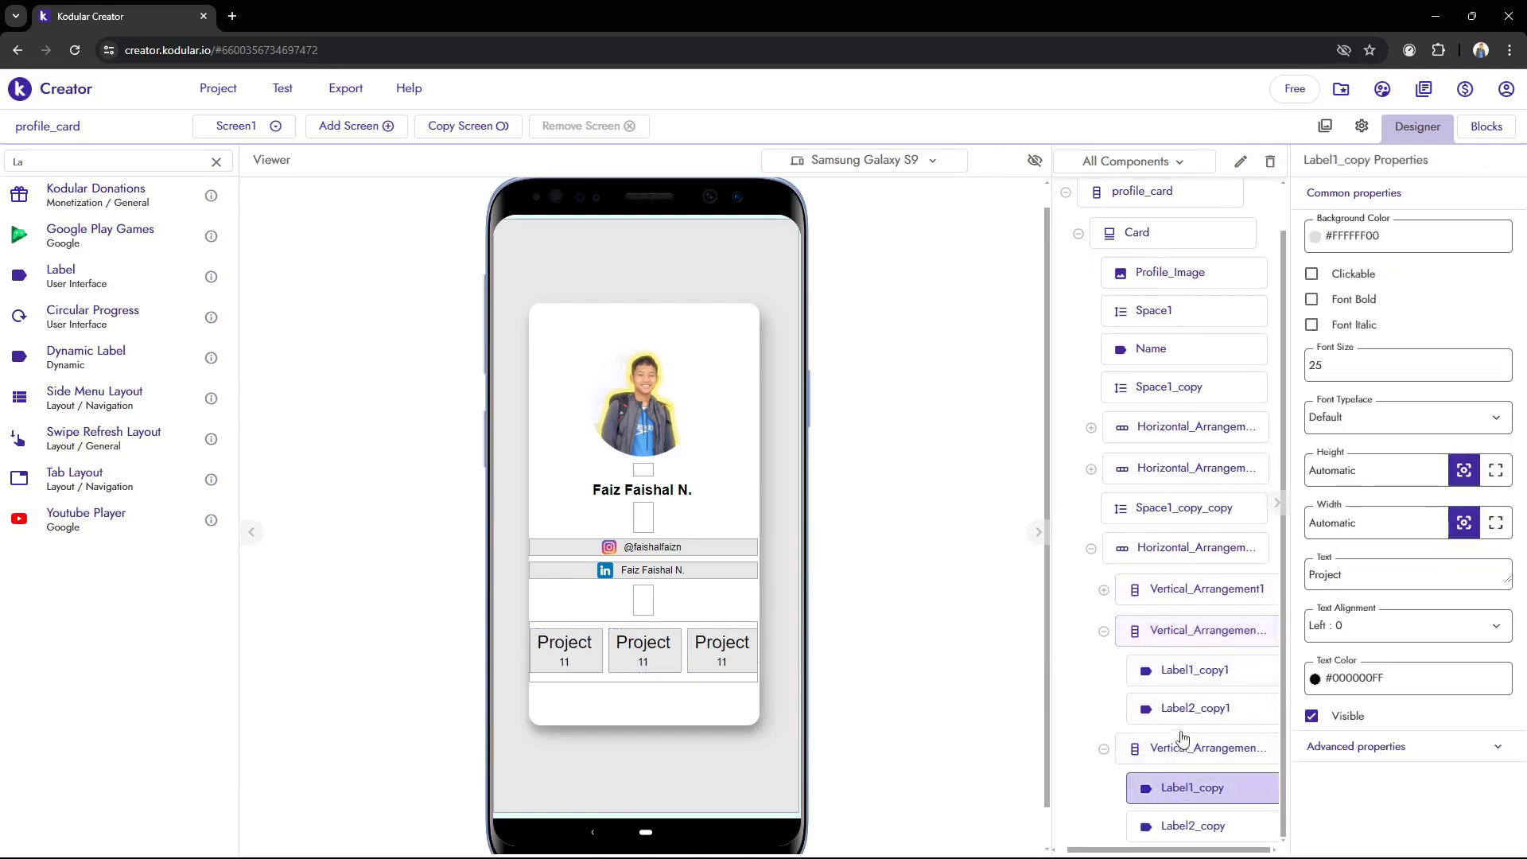
pyautogui.click(1181, 673)
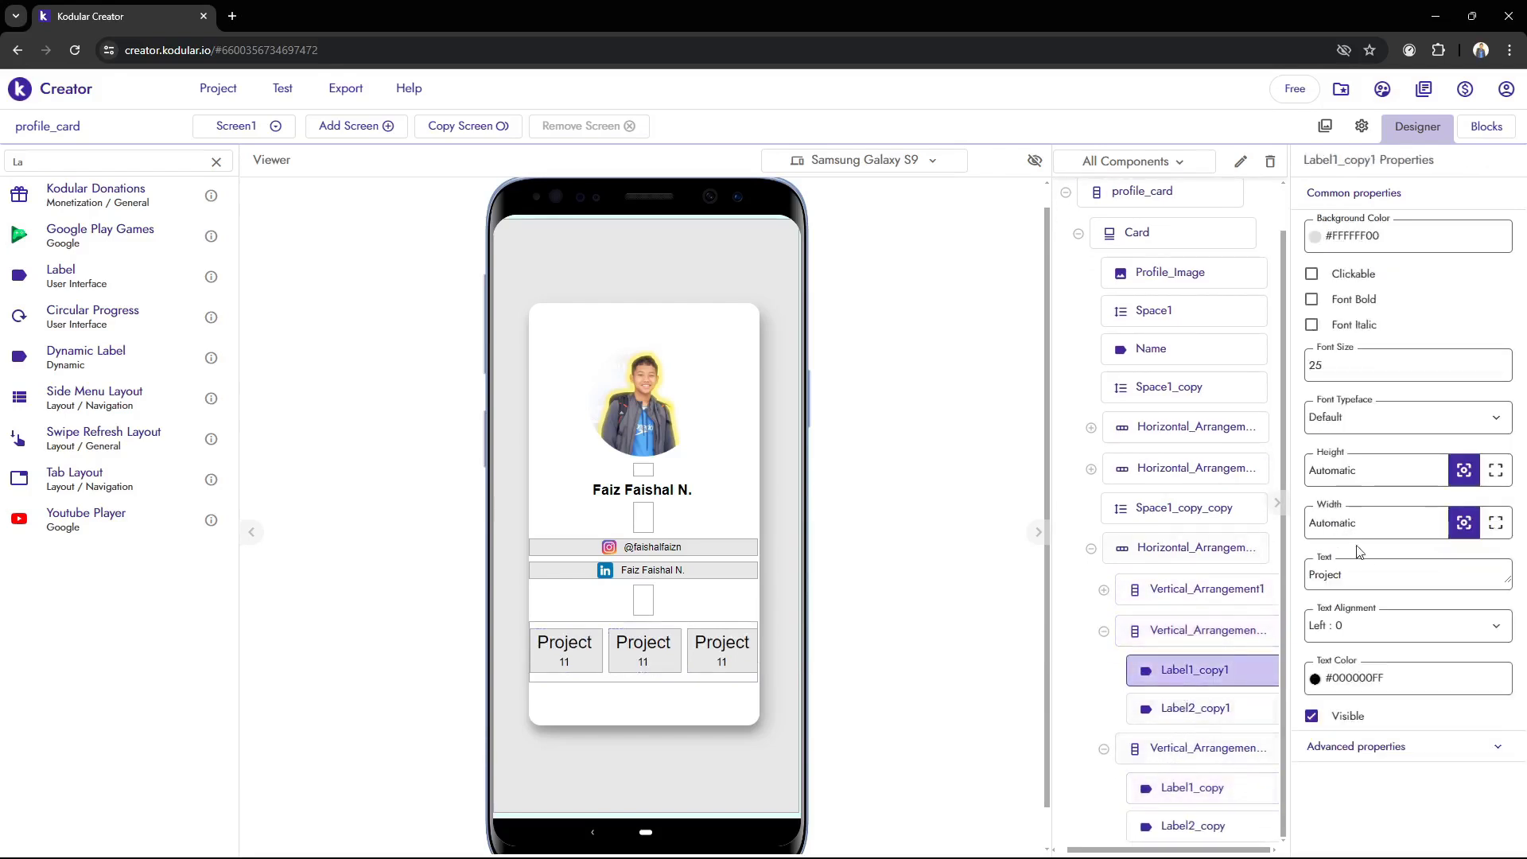
pyautogui.moveTo(1355, 574); pyautogui.dragTo(1211, 562)
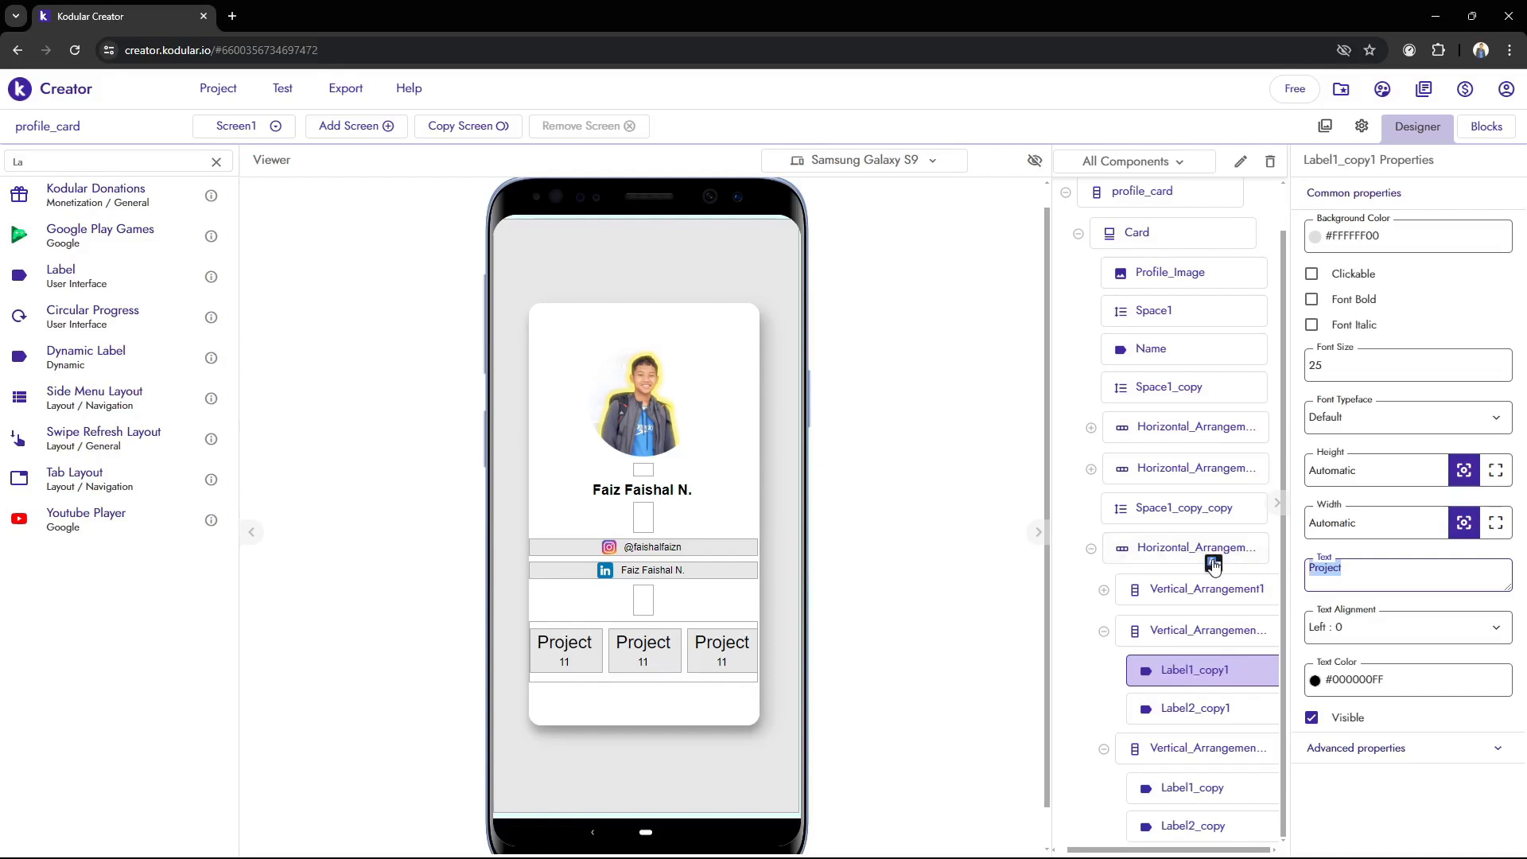
pyautogui.write('Book')
pyautogui.click(1401, 633)
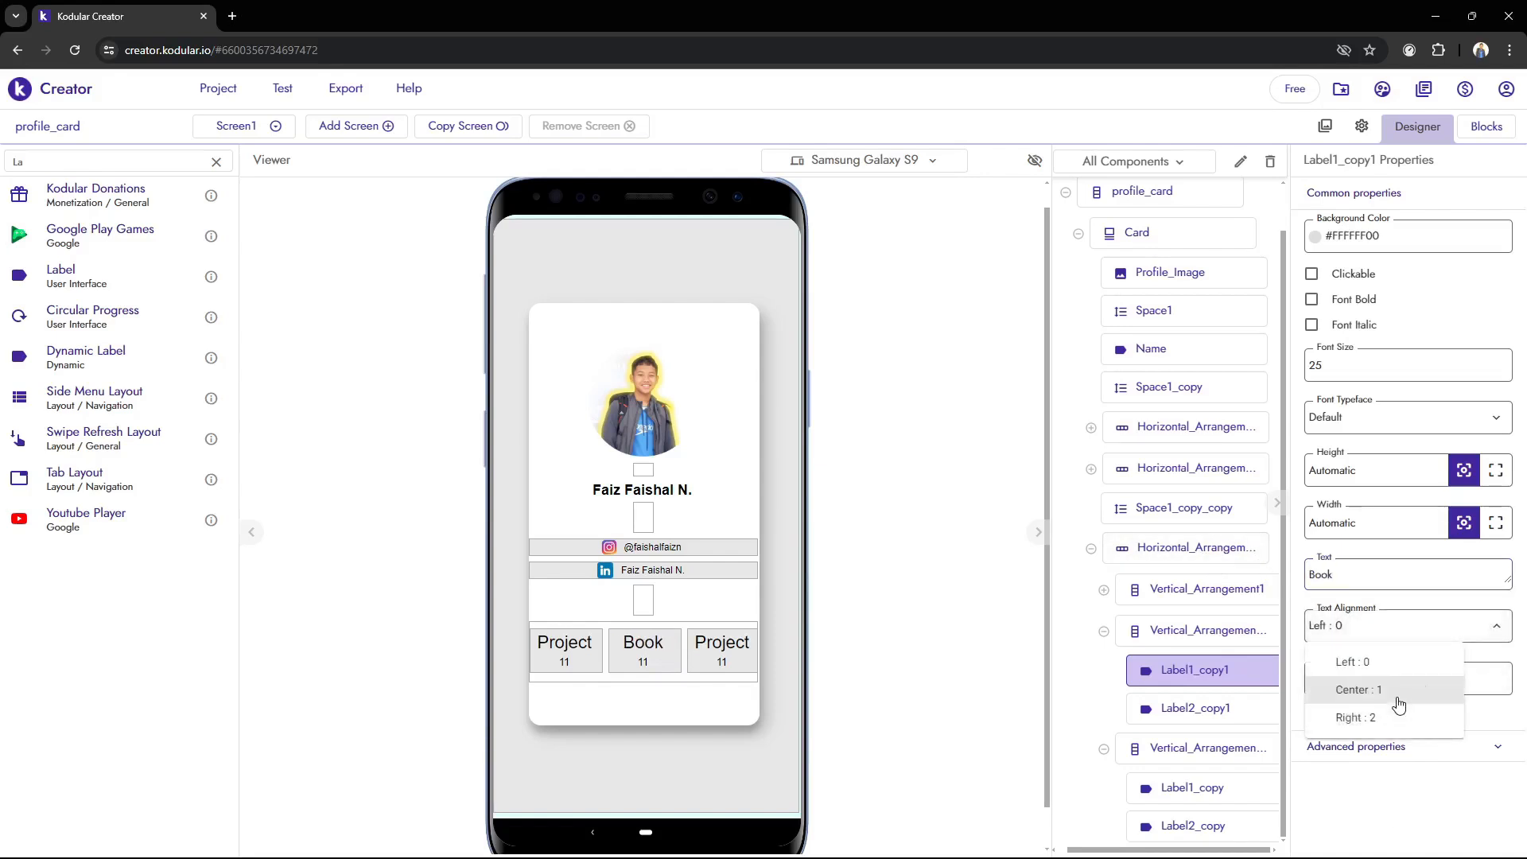
pyautogui.click(1397, 690)
# Change the text of the number label below Book to 1
pyautogui.click(1260, 710)
pyautogui.moveTo(1363, 578); pyautogui.dragTo(1256, 592)
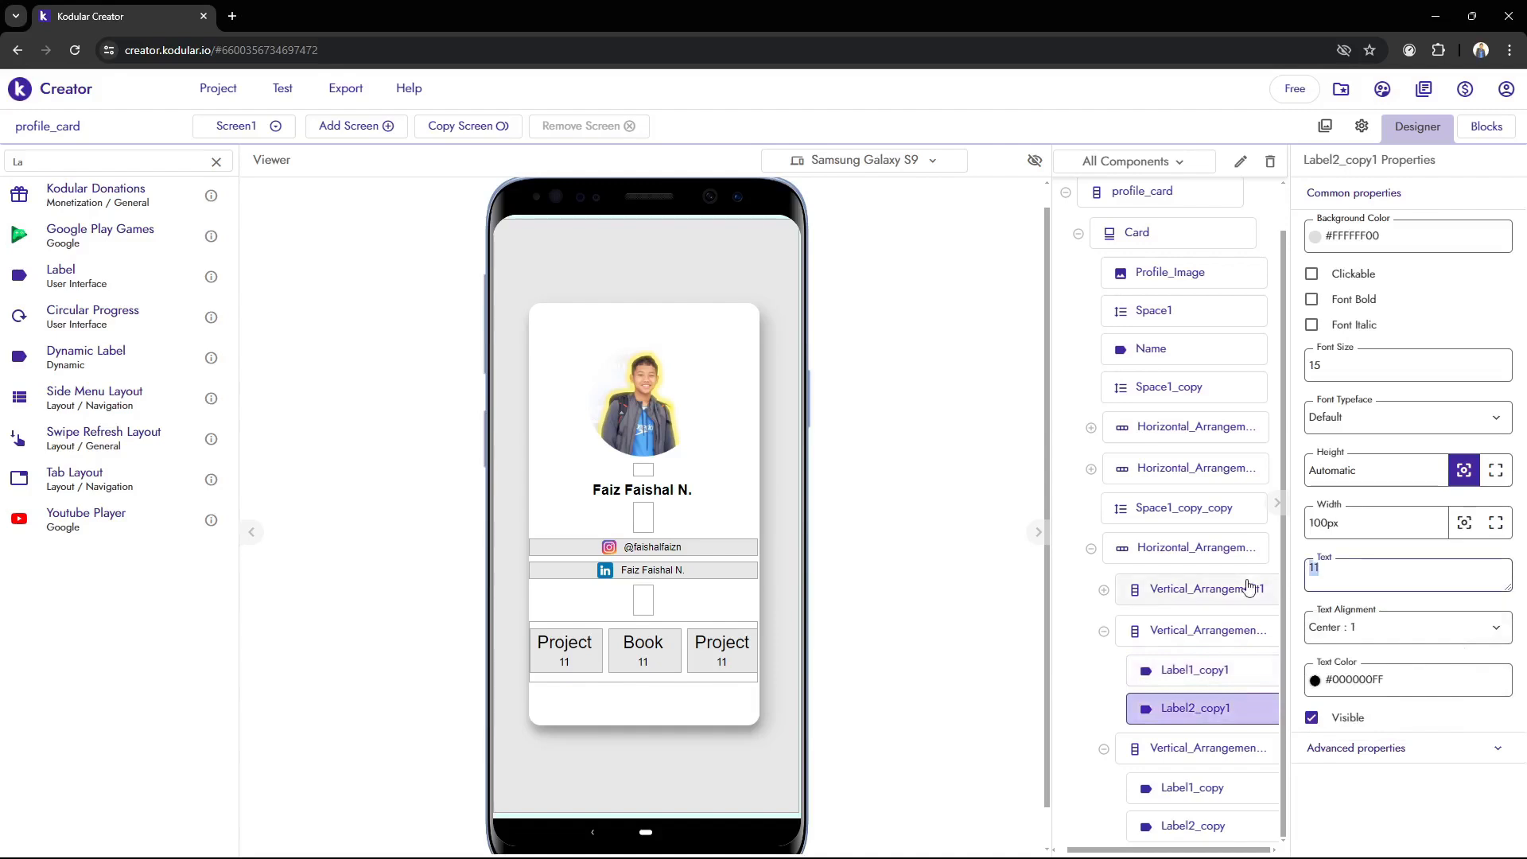
pyautogui.write('1')
pyautogui.click(945, 634)
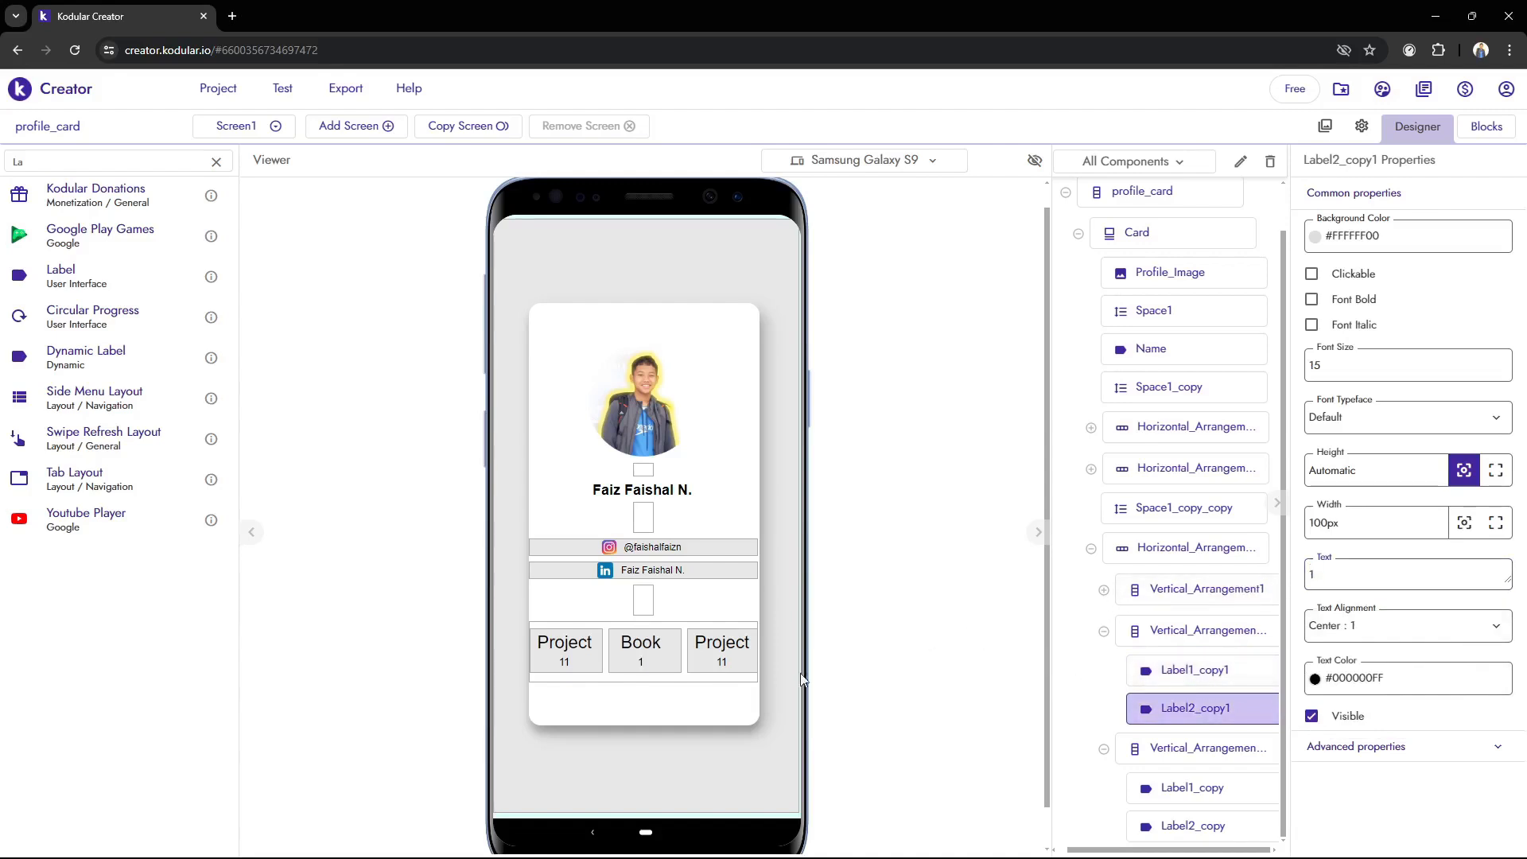
# Change the heading label in the third column to Awards
pyautogui.click(722, 642)
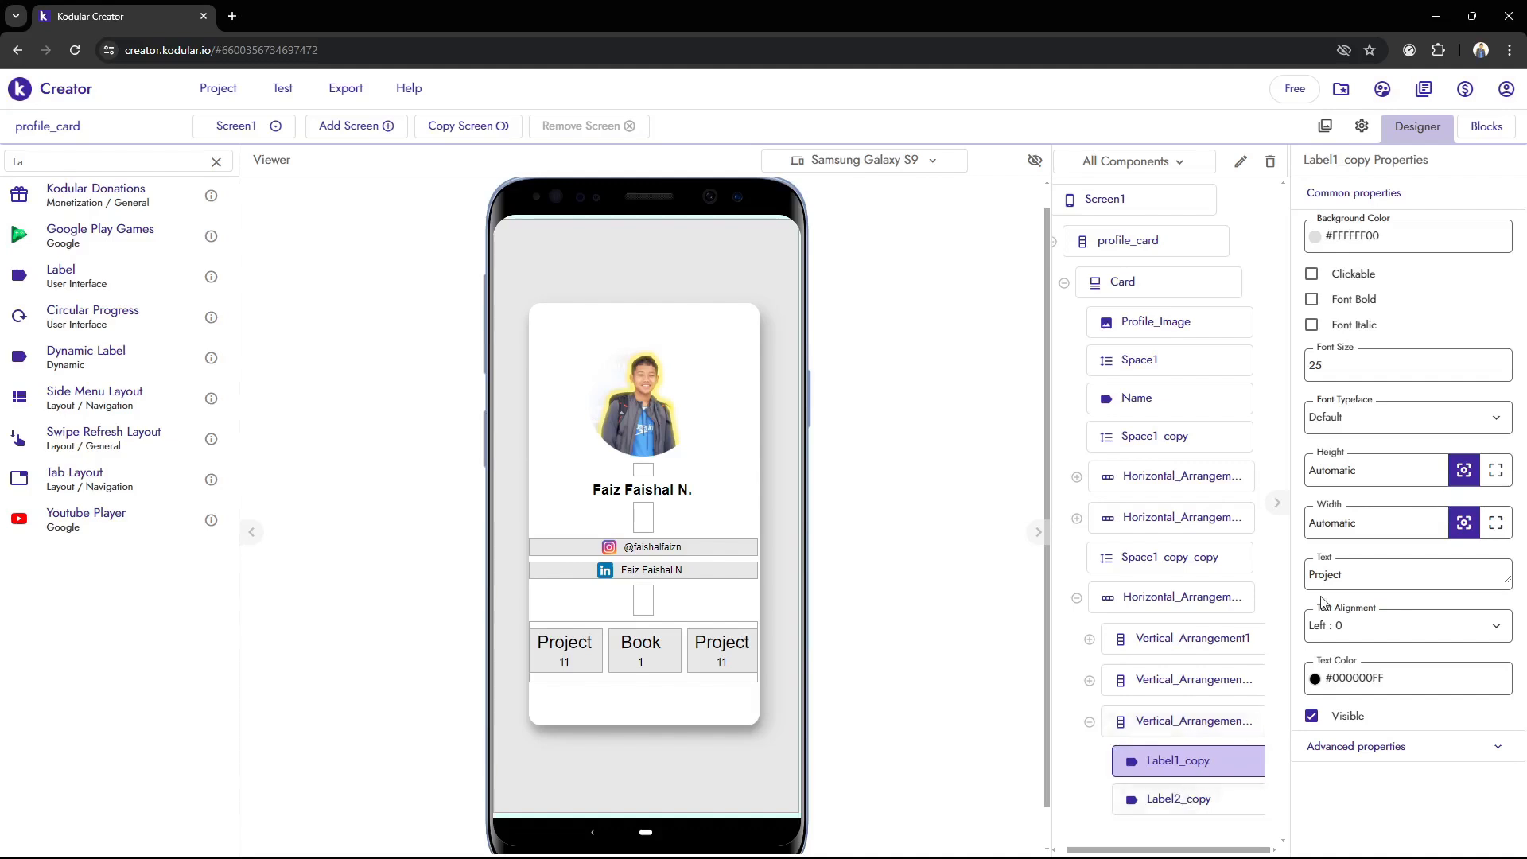
pyautogui.moveTo(1343, 574); pyautogui.dragTo(1240, 585)
pyautogui.write('C')
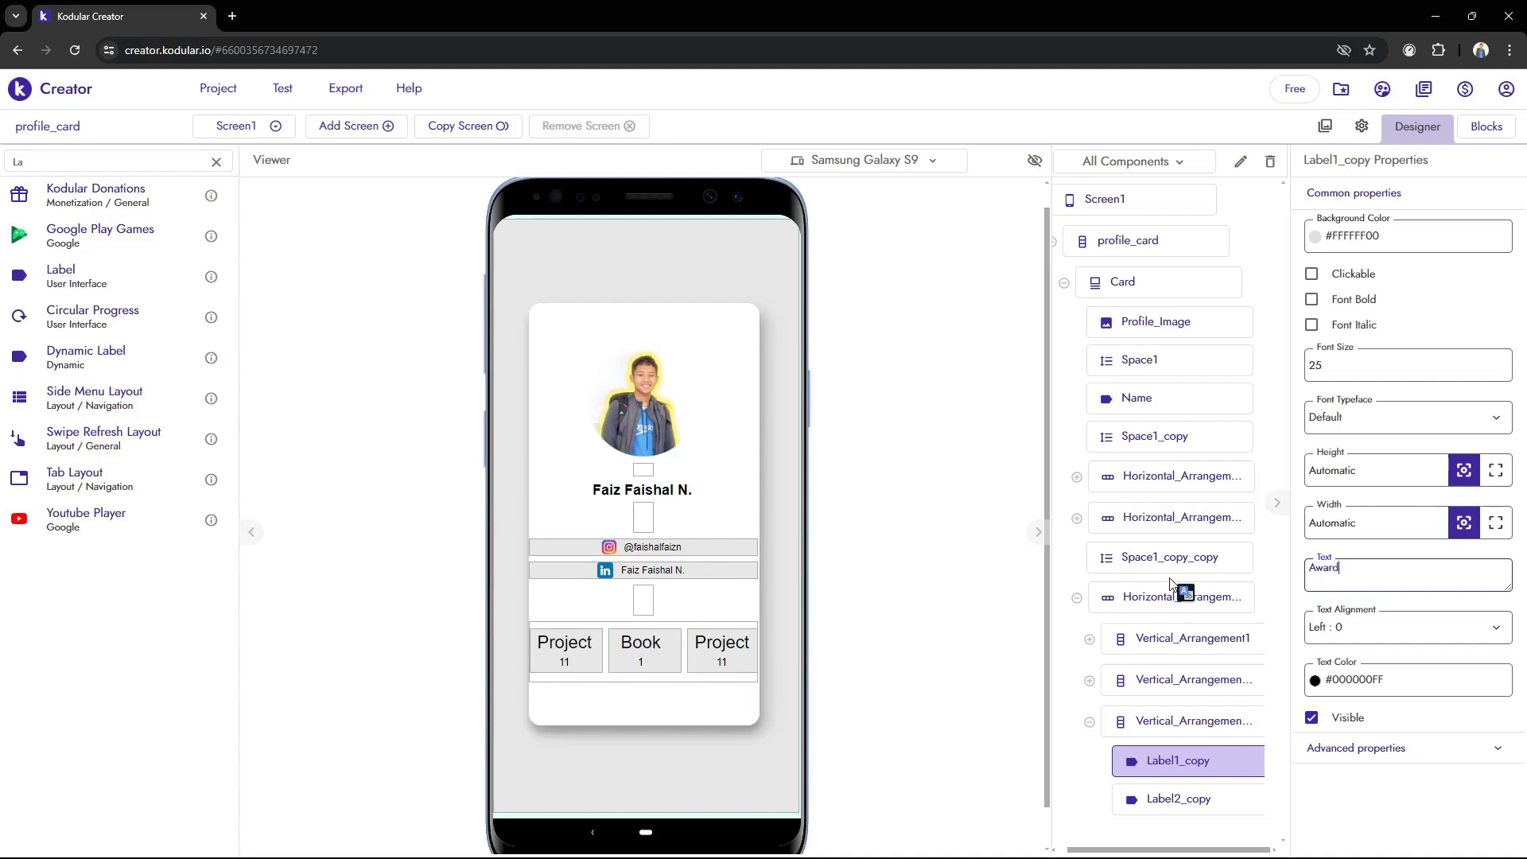
pyautogui.click(873, 398)
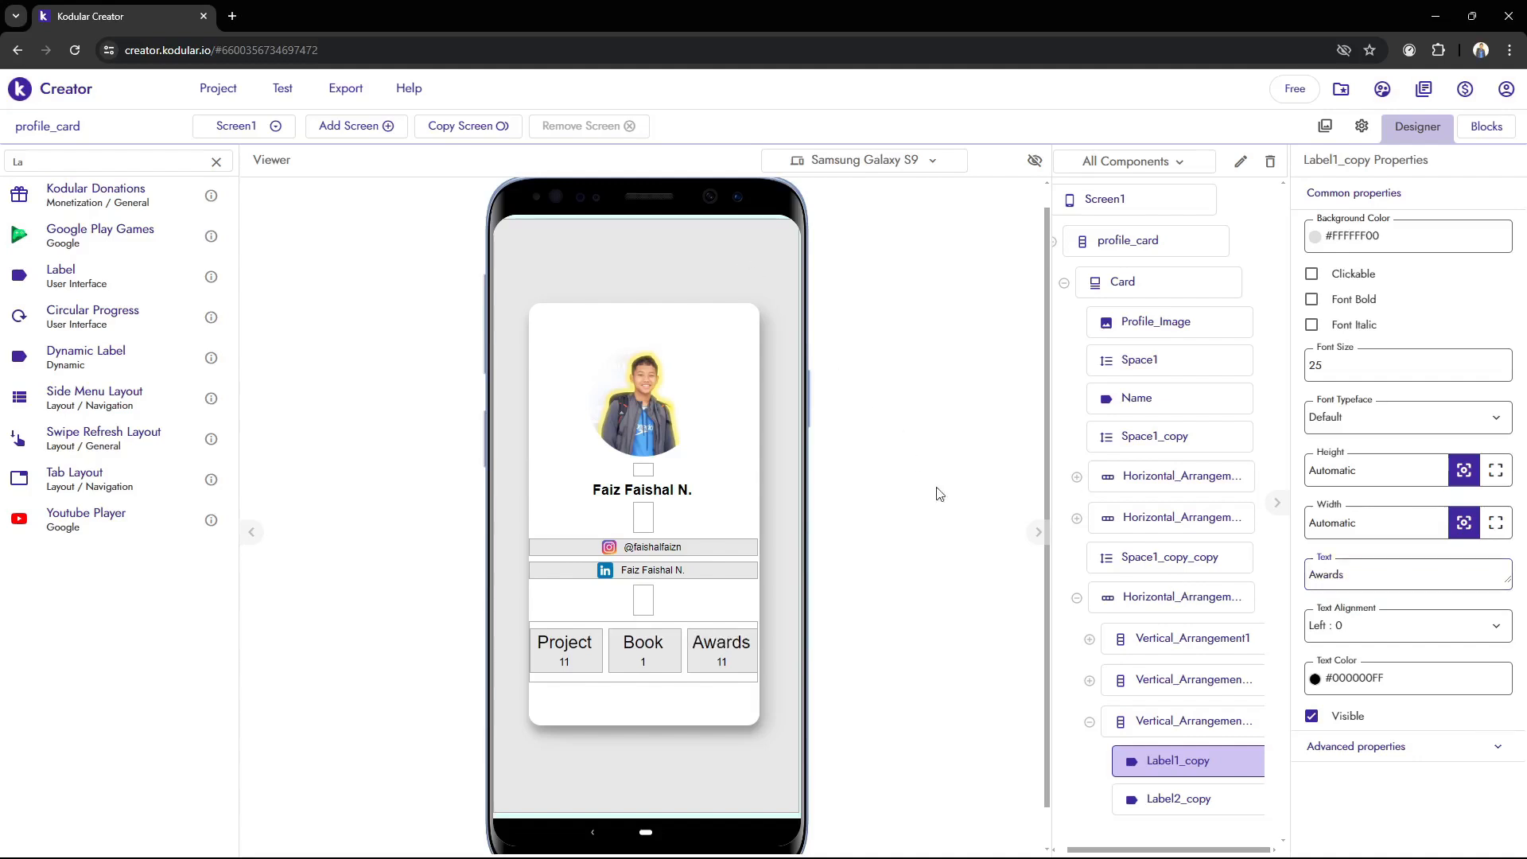
# Change the text of the number label below Awards to 3
pyautogui.click(1169, 803)
pyautogui.moveTo(1359, 571); pyautogui.dragTo(1242, 583)
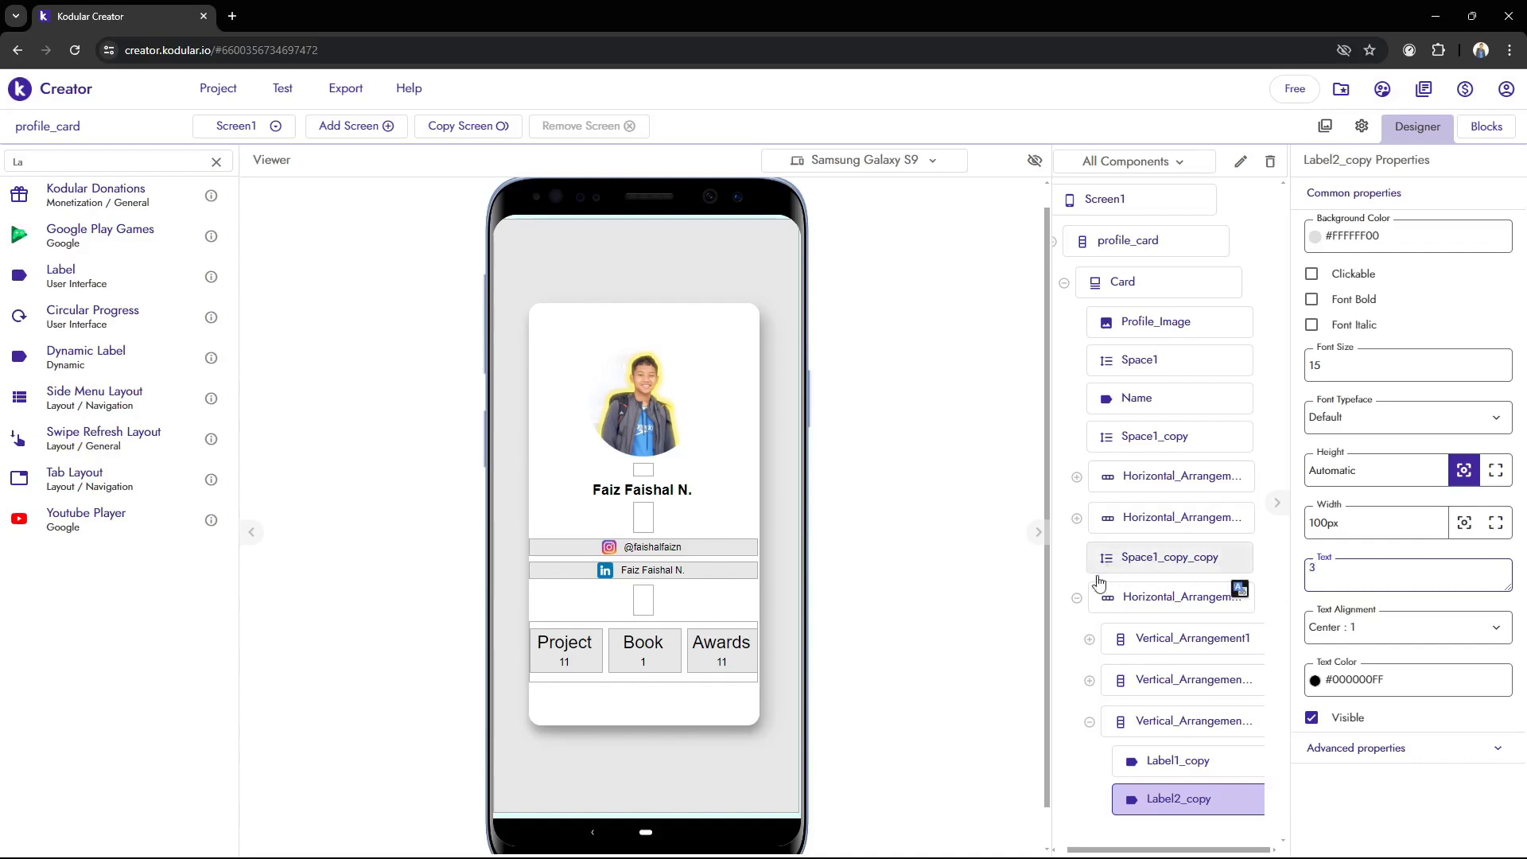
pyautogui.click(1024, 606)
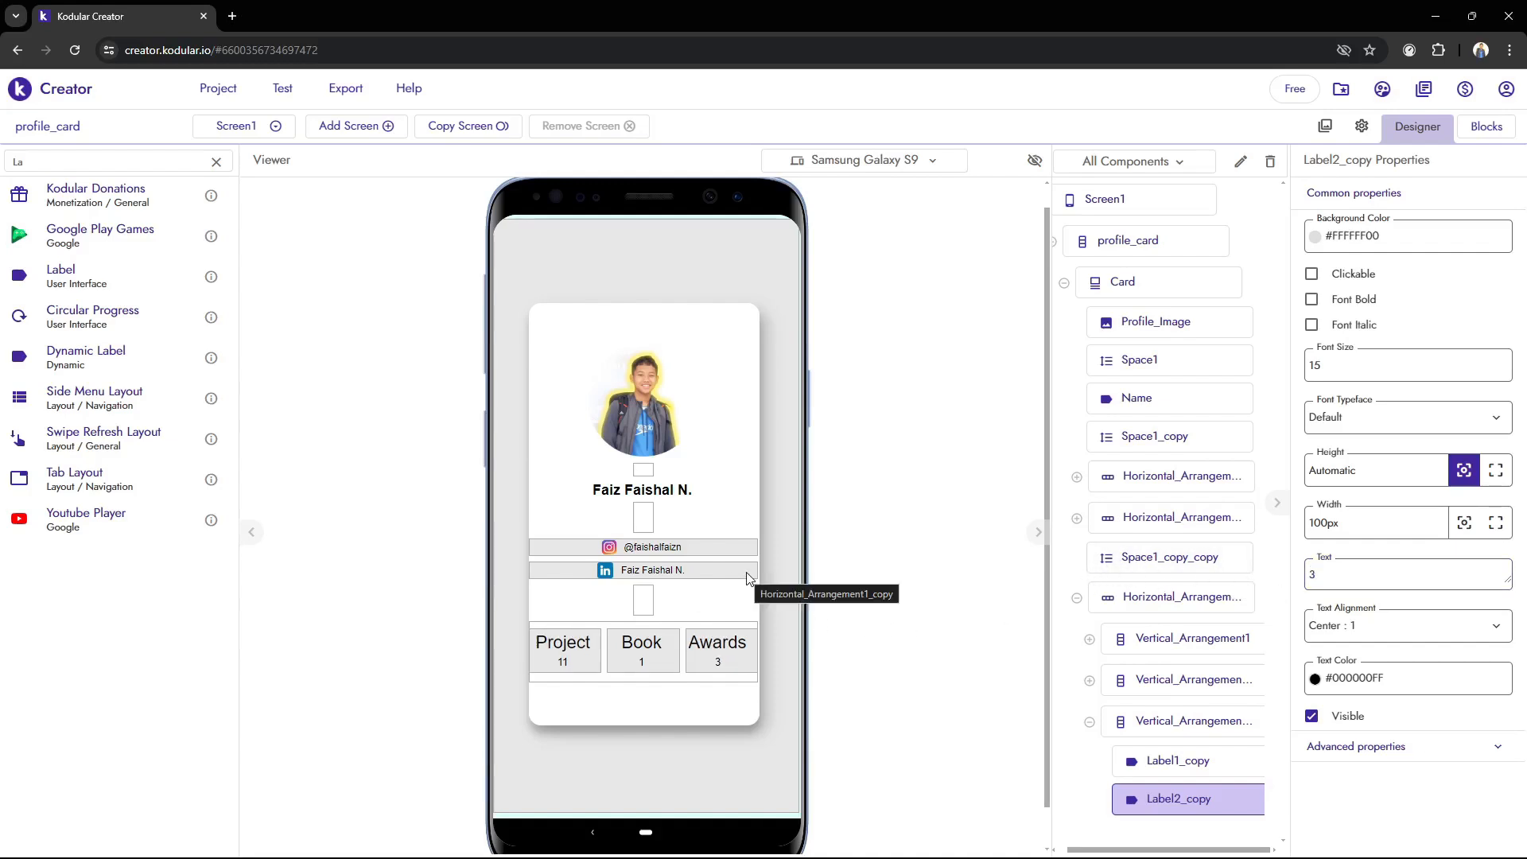
# Inspect the properties of the bottom horizontal arrangement and the three vertical arrangements inside it
pyautogui.click(1250, 598)
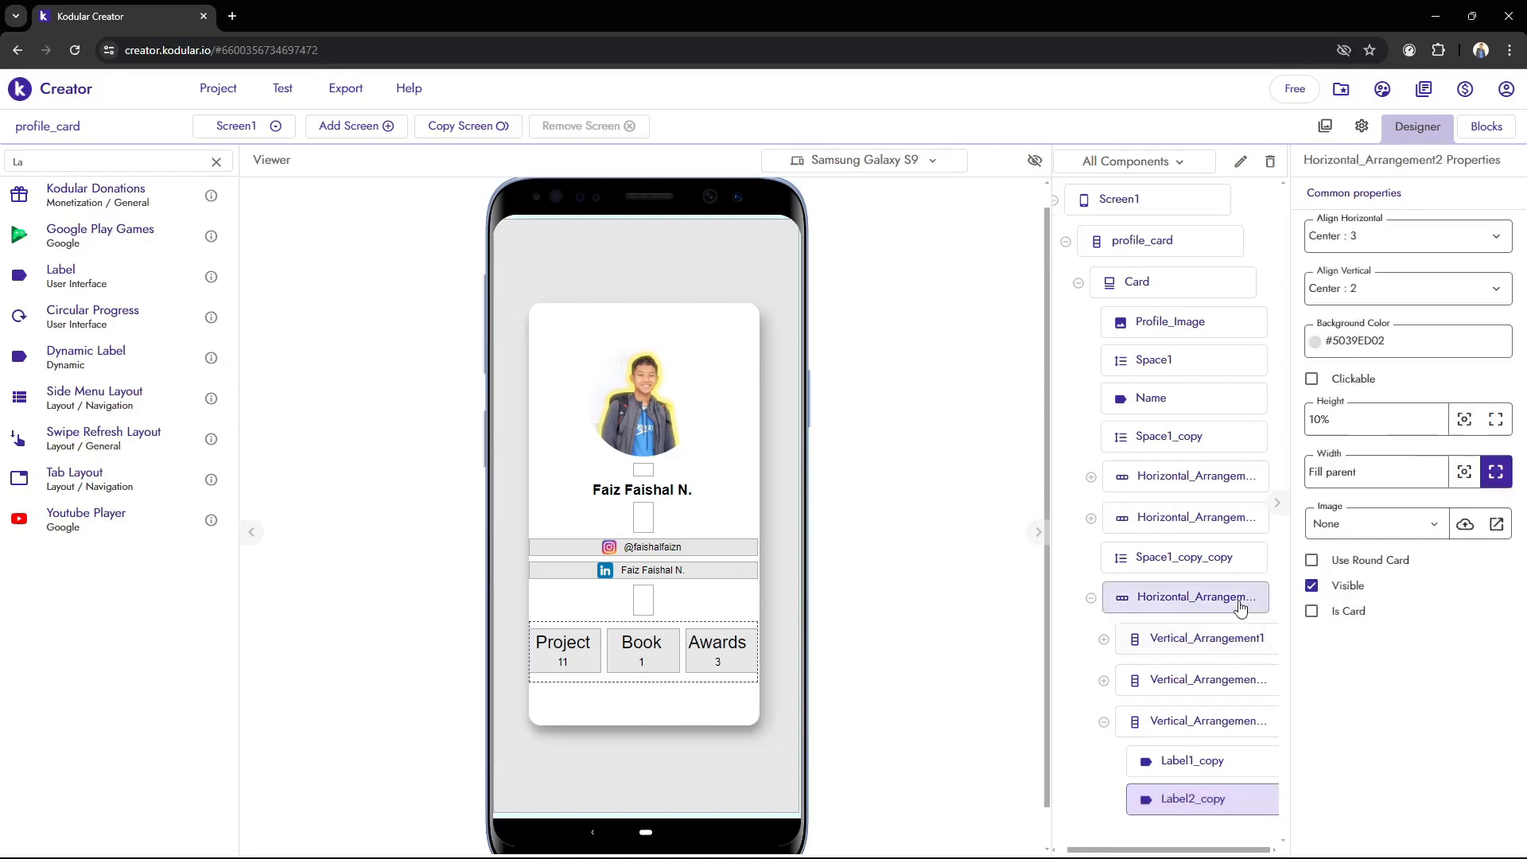
pyautogui.click(1182, 645)
pyautogui.click(1182, 685)
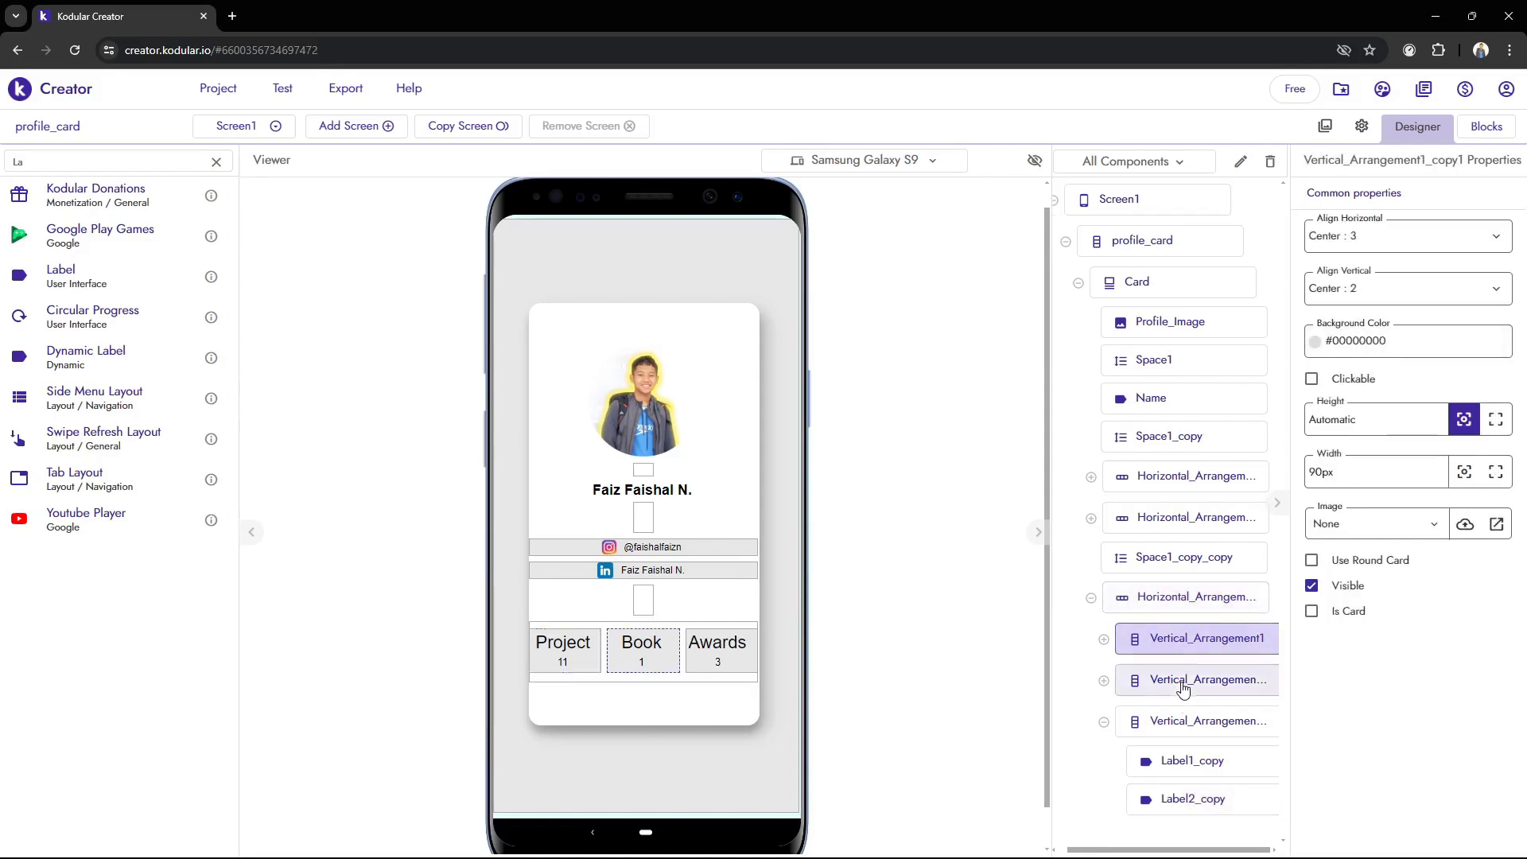
pyautogui.click(1178, 723)
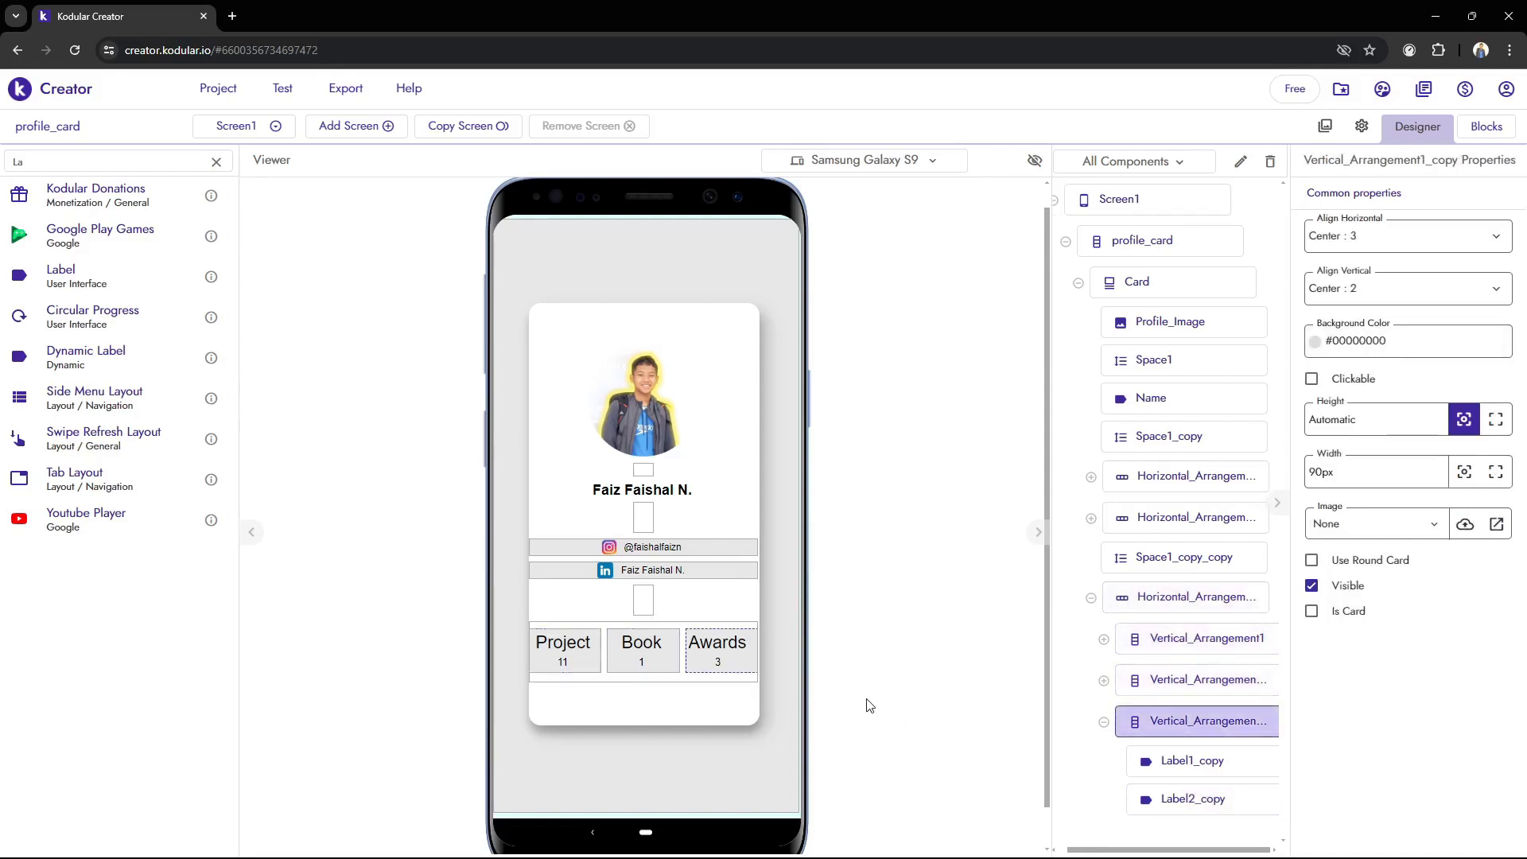
# Launch the Android emulator from the desktop and return to the profile_card project in Kodular Creator
pyautogui.moveTo(747, 819)
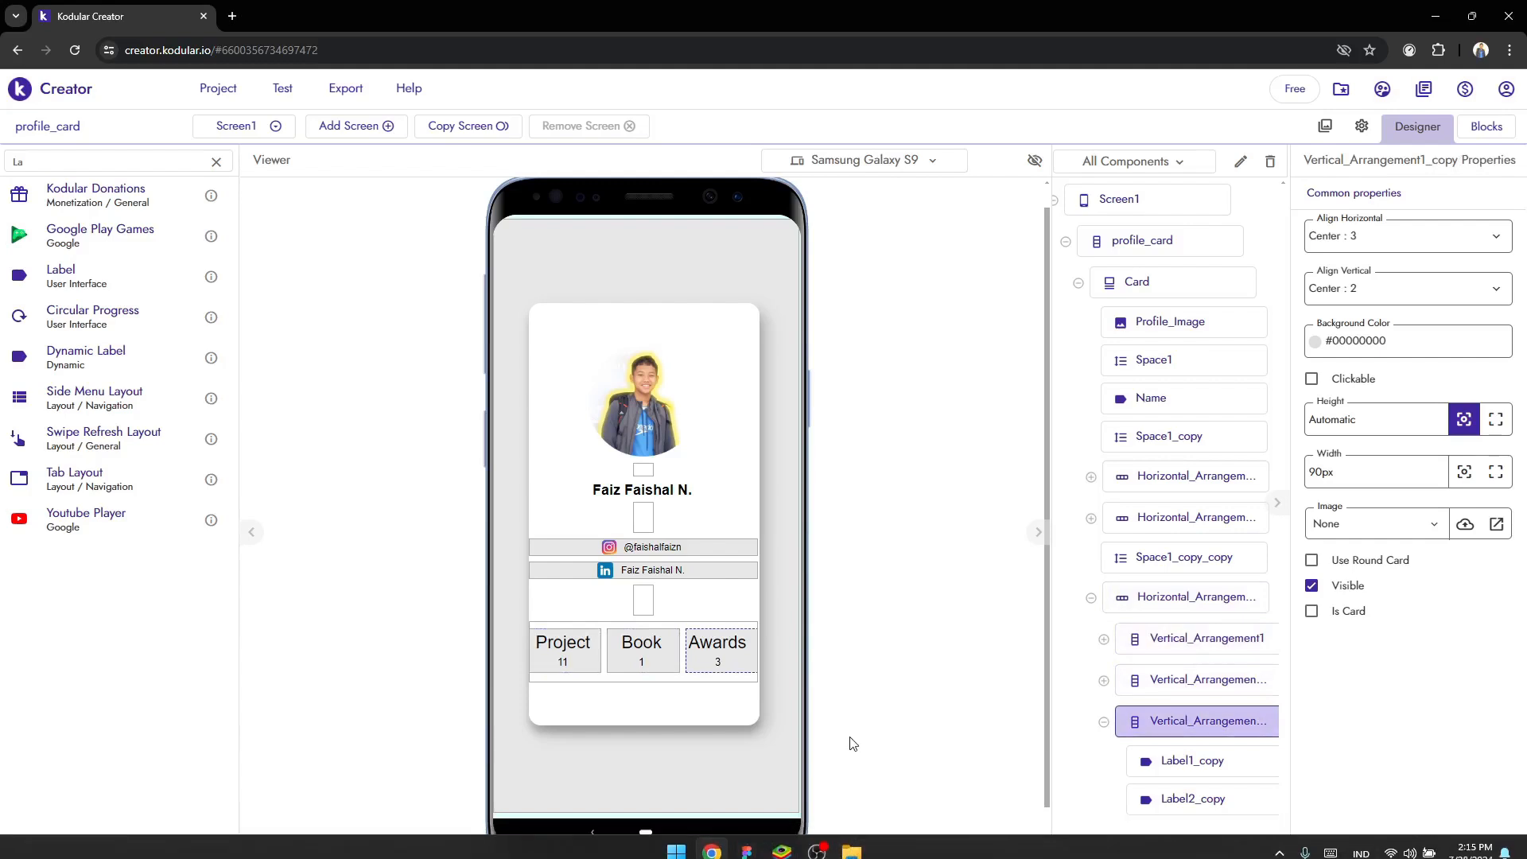
pyautogui.press('super')
pyautogui.click(784, 846)
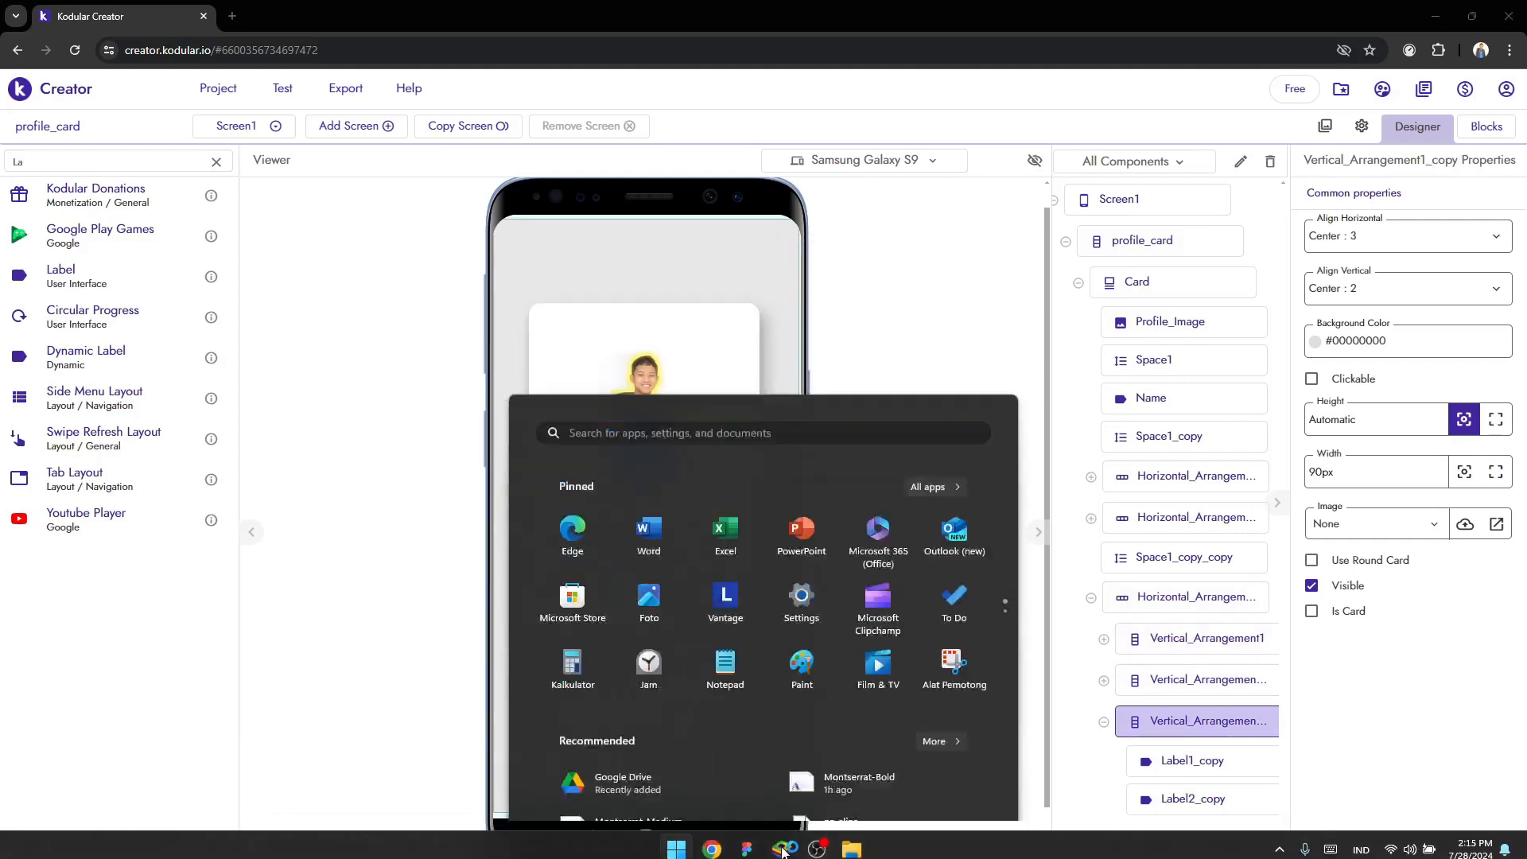
pyautogui.moveTo(748, 855)
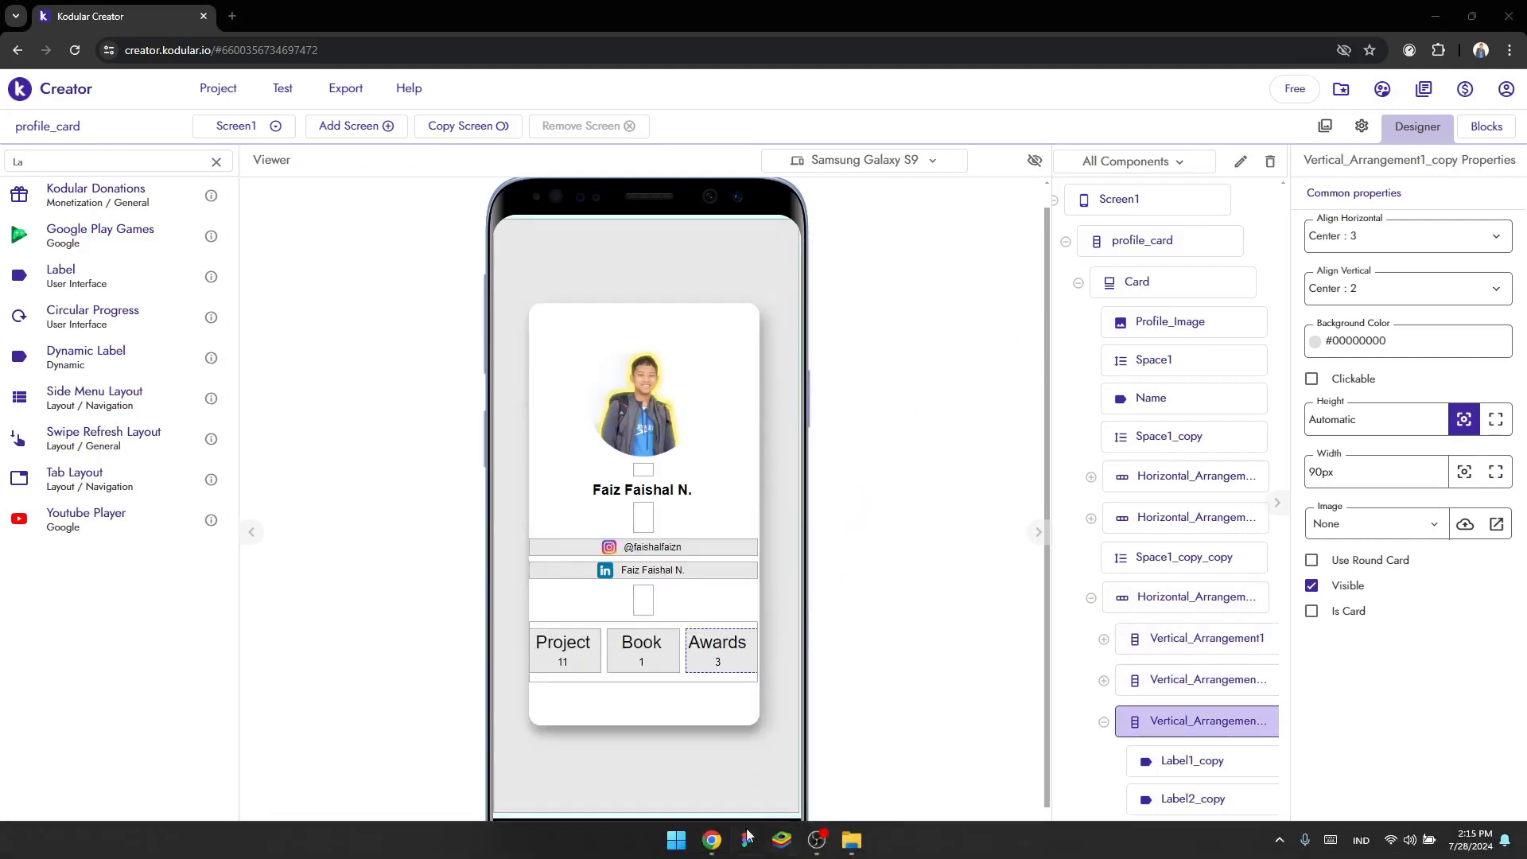
pyautogui.click(711, 845)
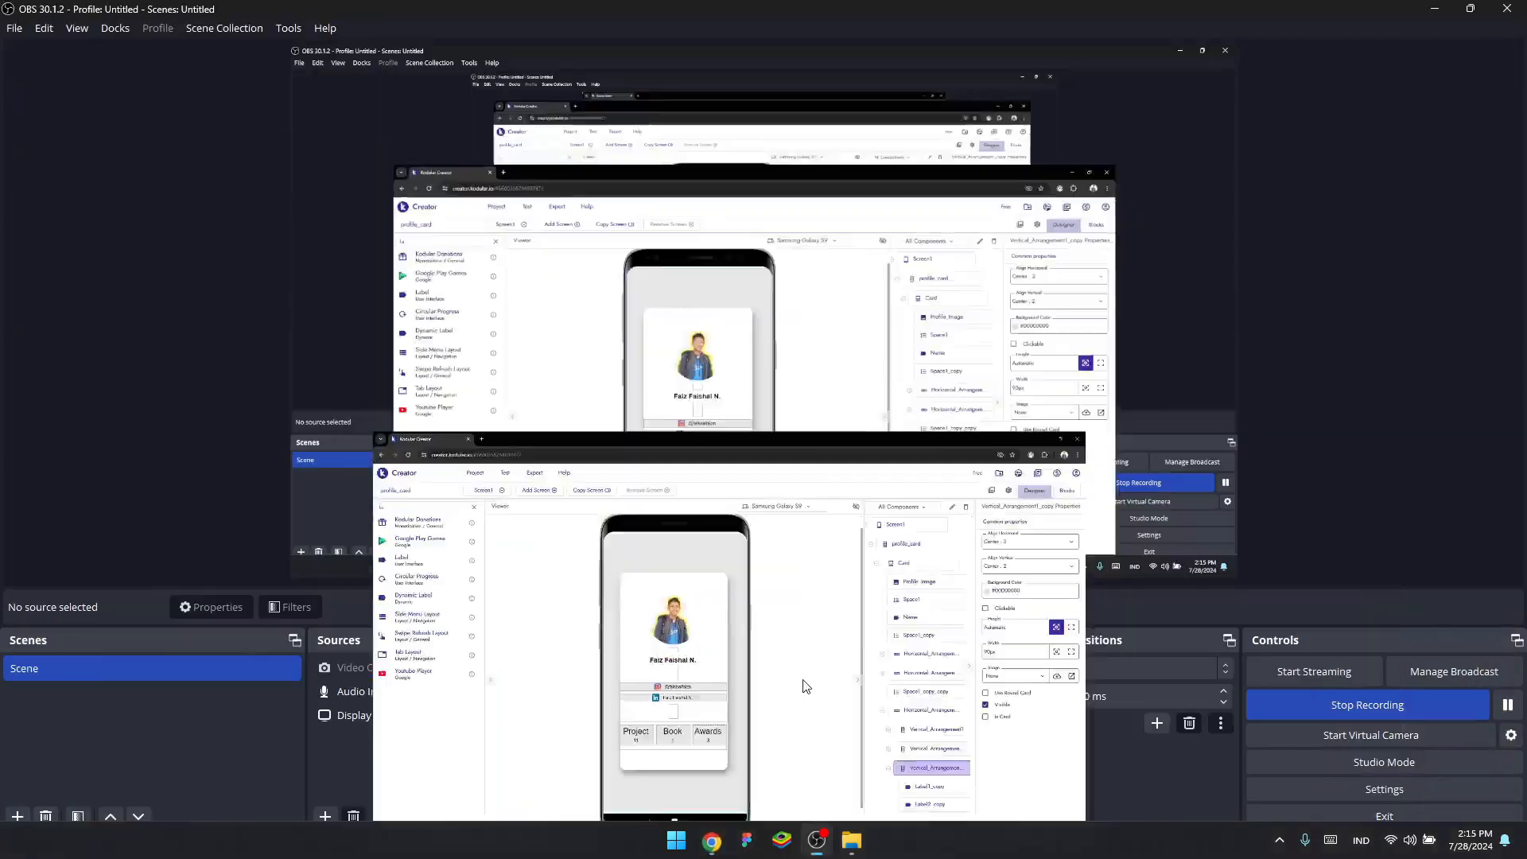
pyautogui.click(713, 843)
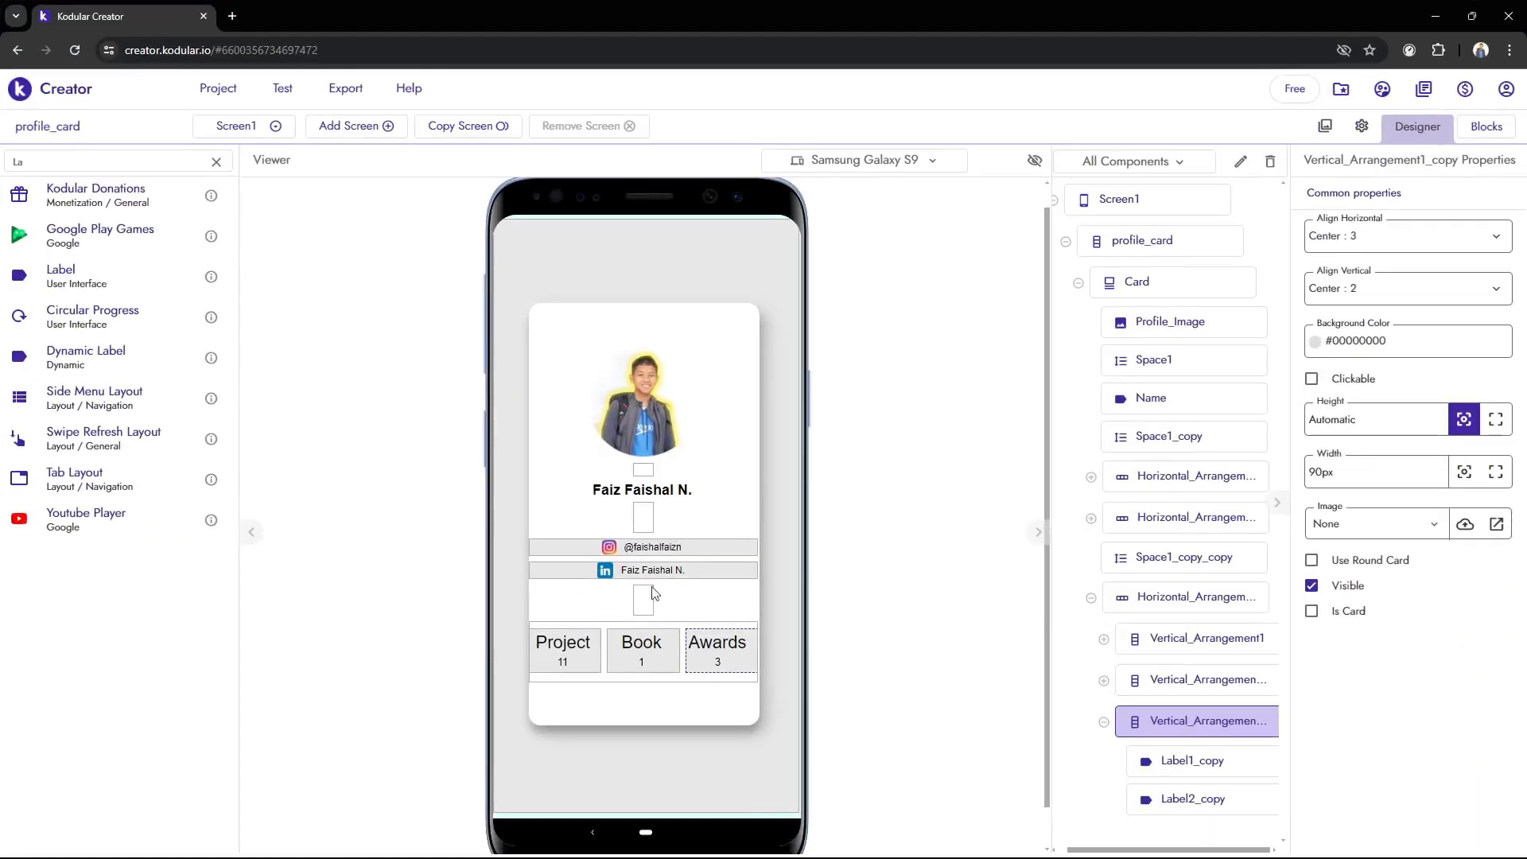
pyautogui.click(782, 843)
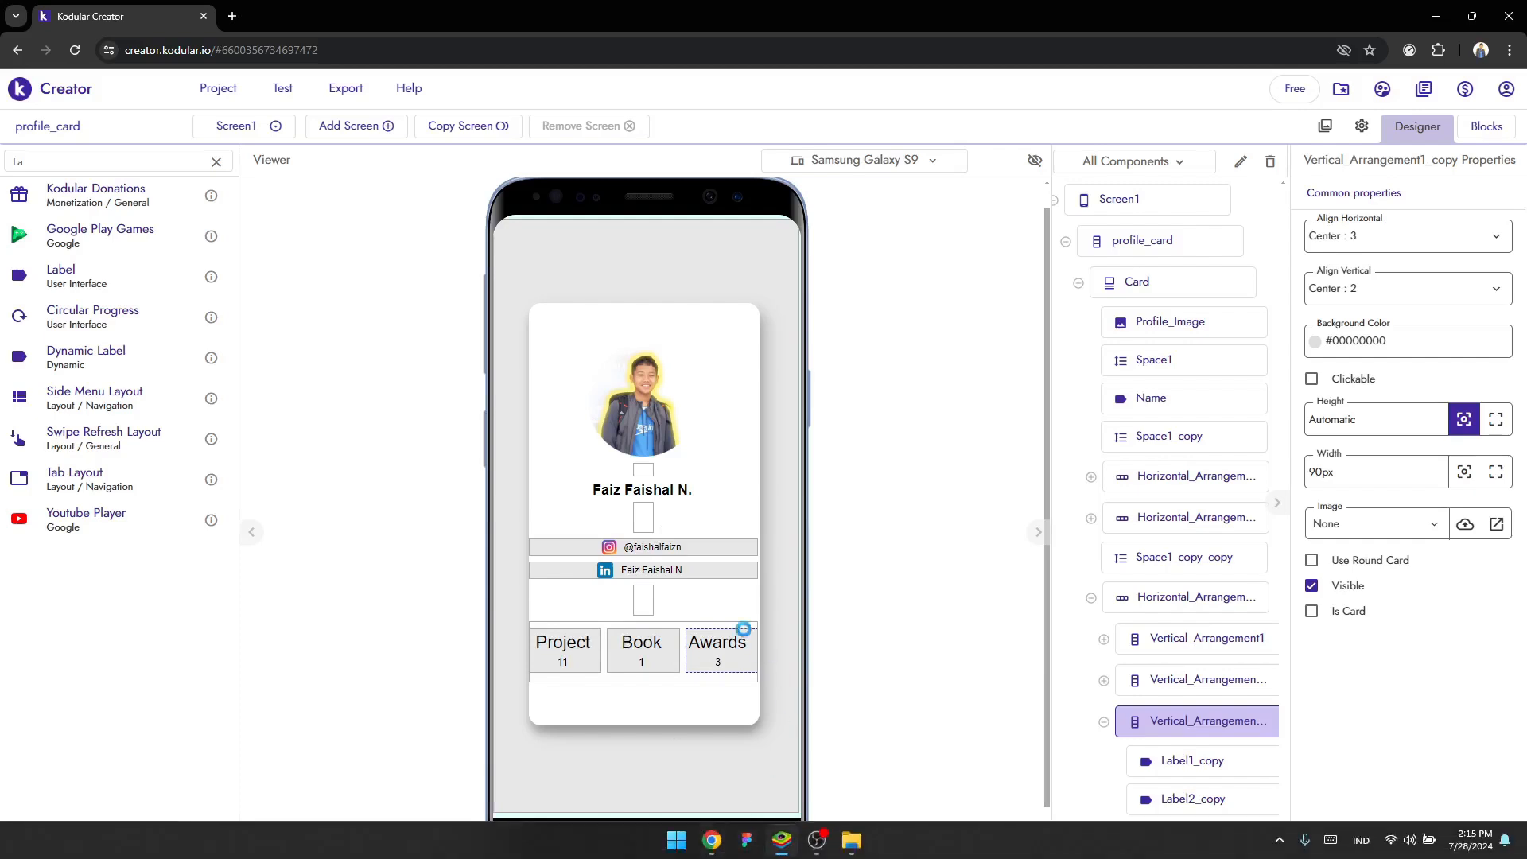
pyautogui.click(711, 843)
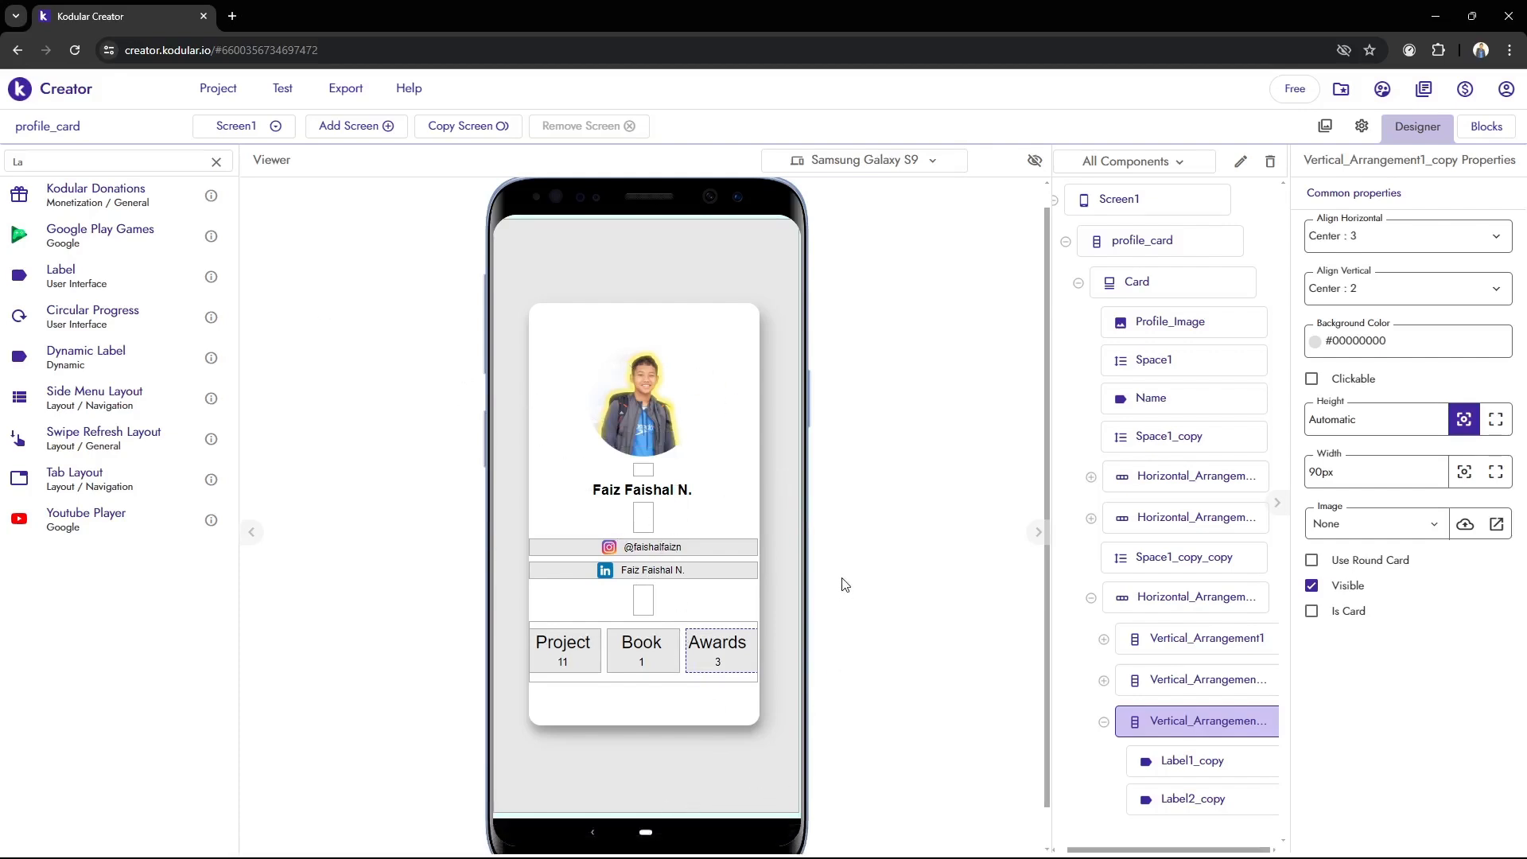
pyautogui.scroll(-1, 736, 620)
pyautogui.scroll(1, 934, 485)
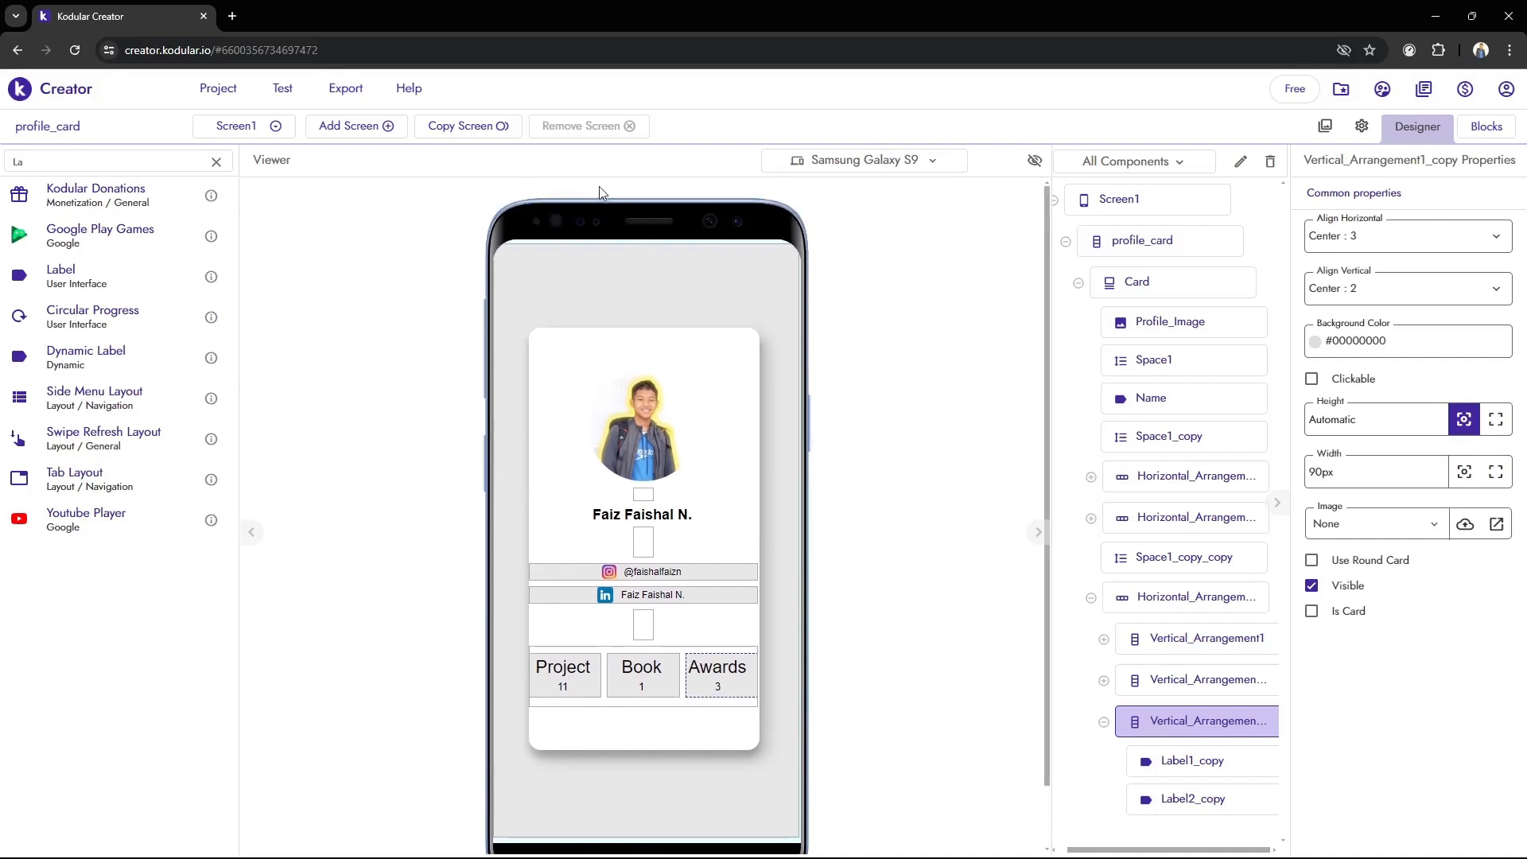
pyautogui.scroll(-1, 493, 341)
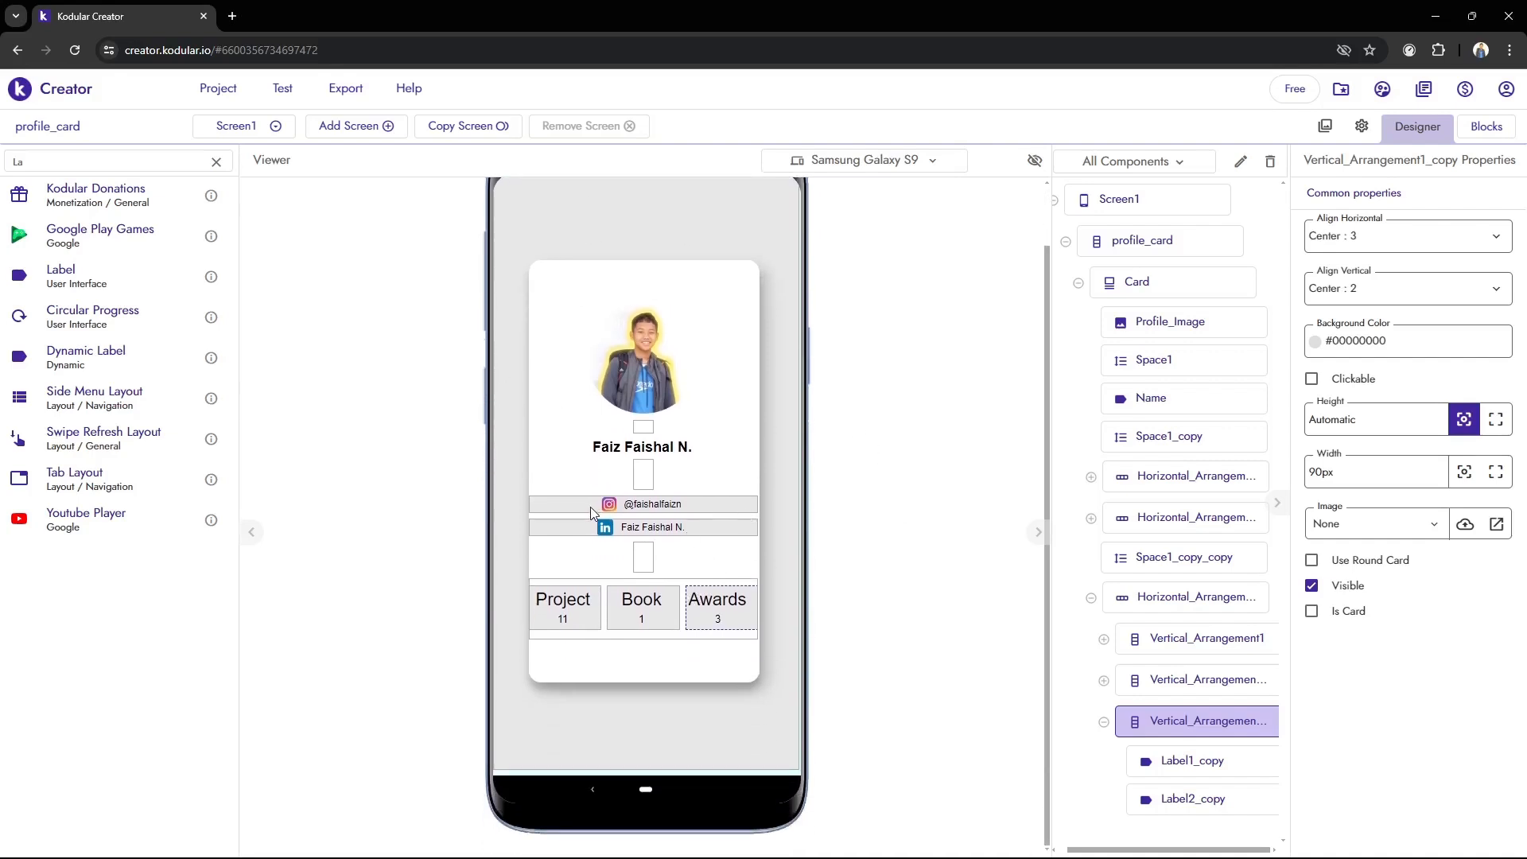
pyautogui.scroll(1, 590, 511)
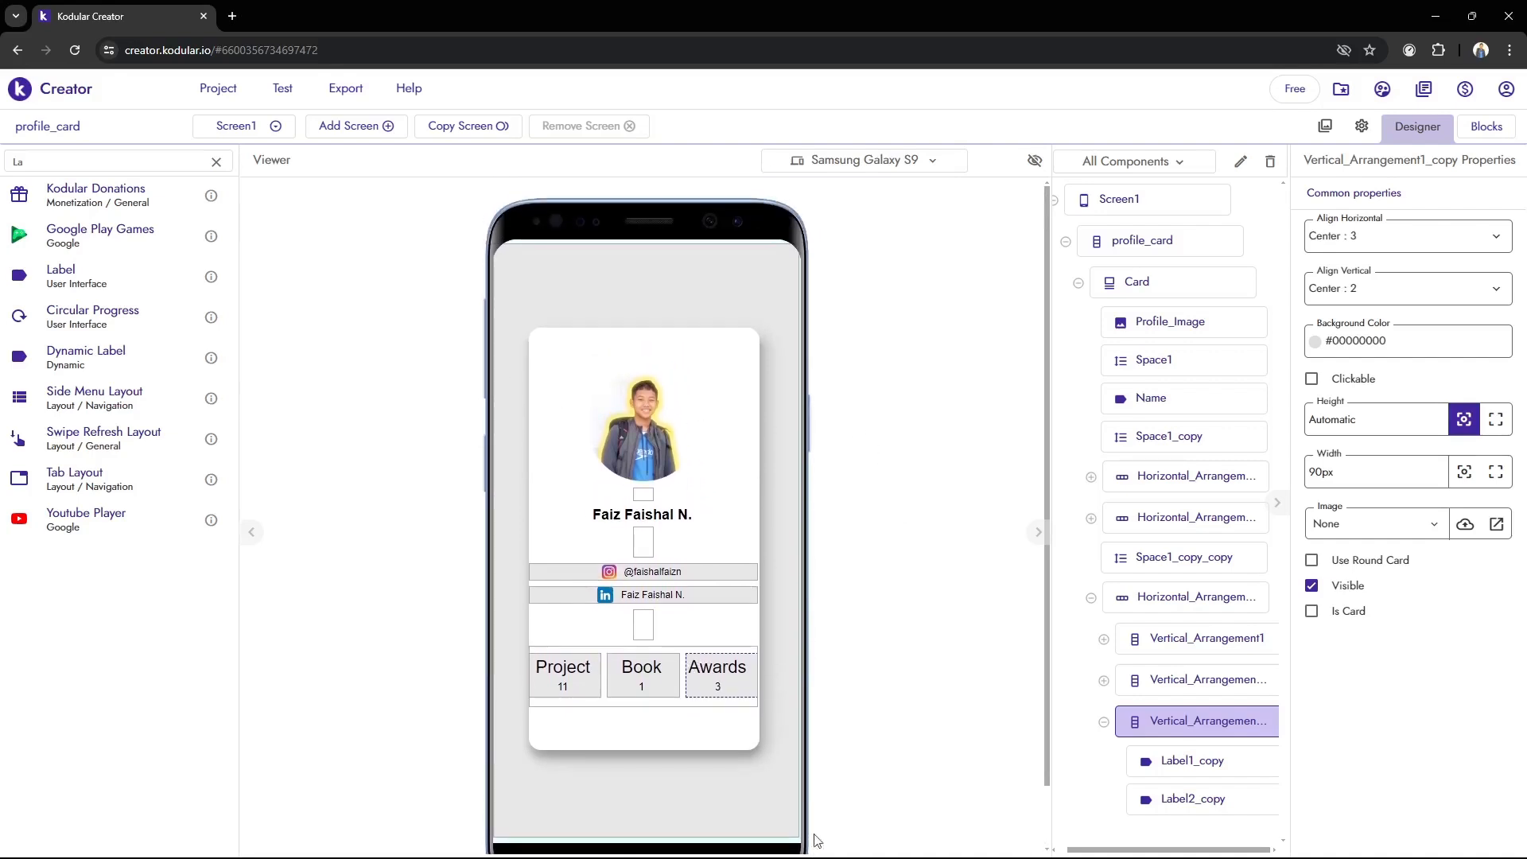